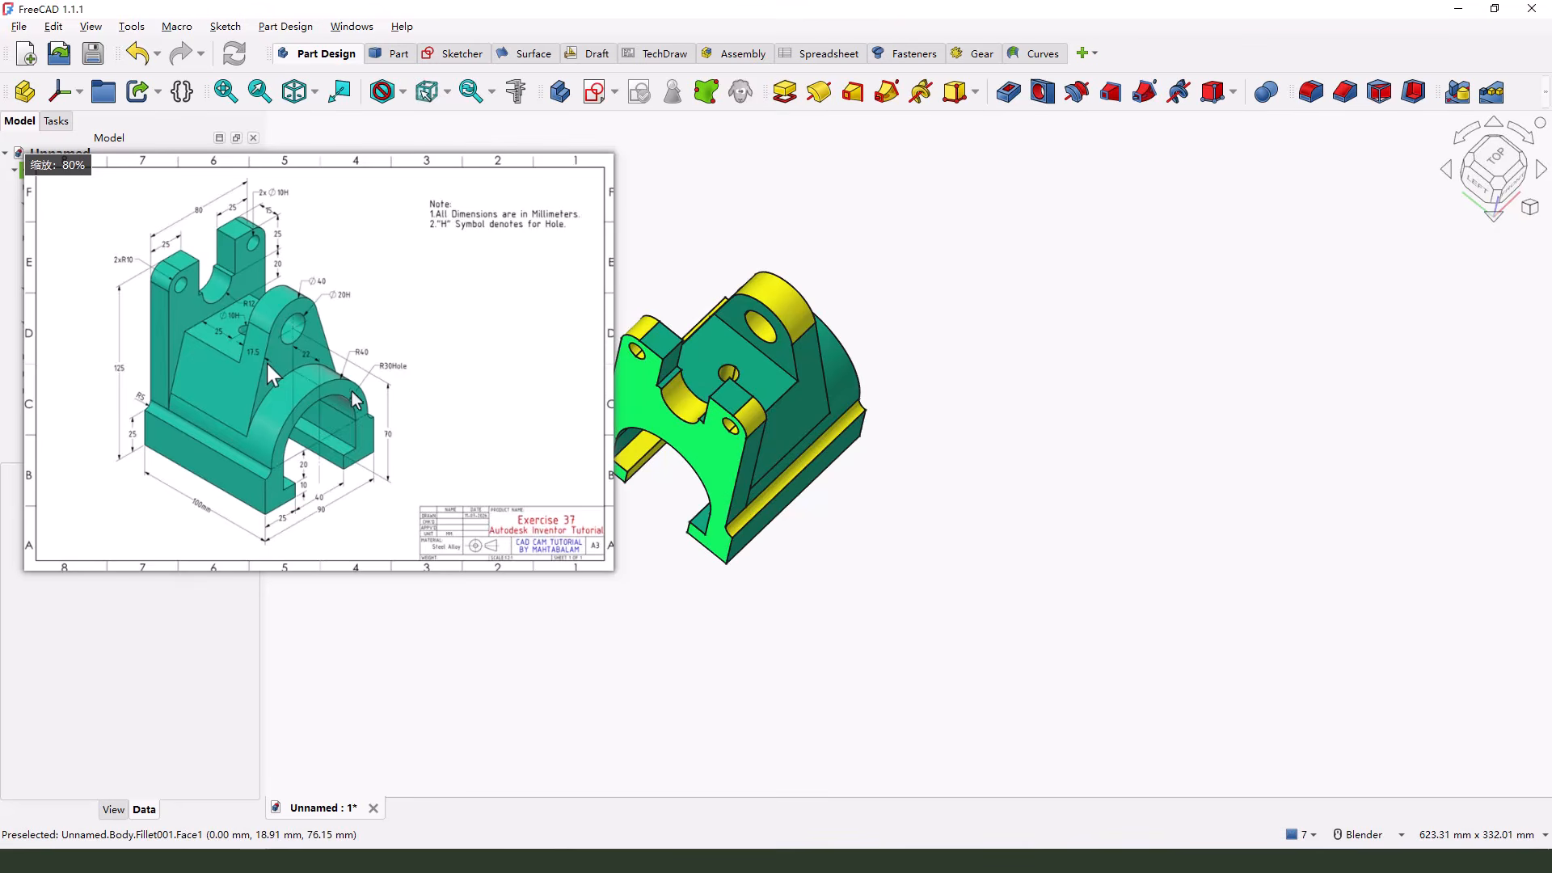
scroll(398, 363, up, 2)
mouse_move(522, 342)
right_down()
mouse_move(553, 481)
mouse_move(630, 503)
right_up()
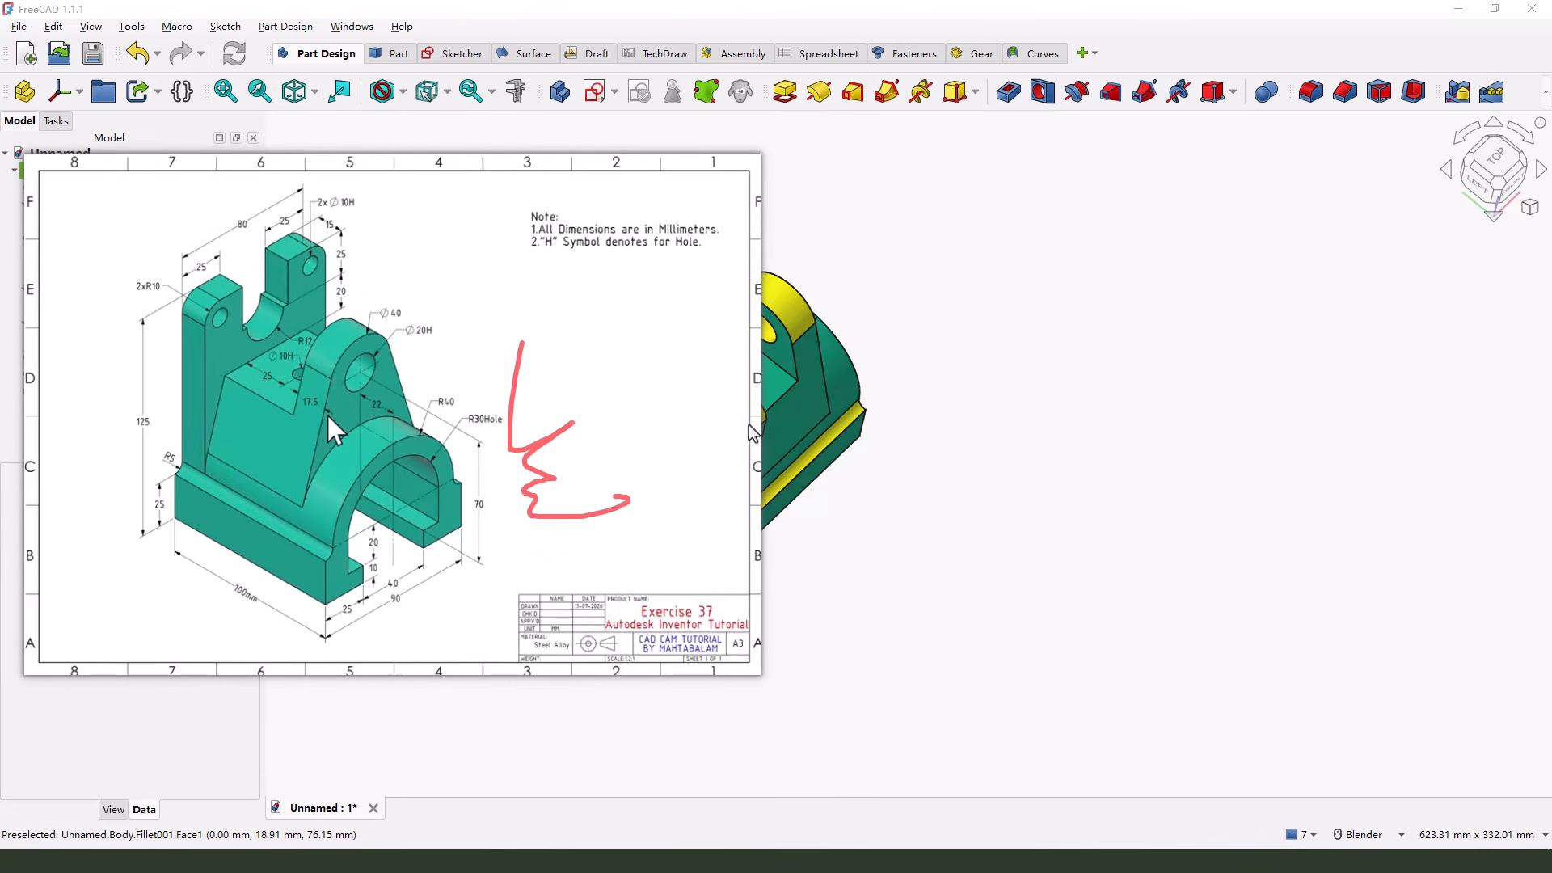
scroll(973, 437, down, 4)
scroll(864, 384, up, 5)
middle_drag(956, 352, 902, 319)
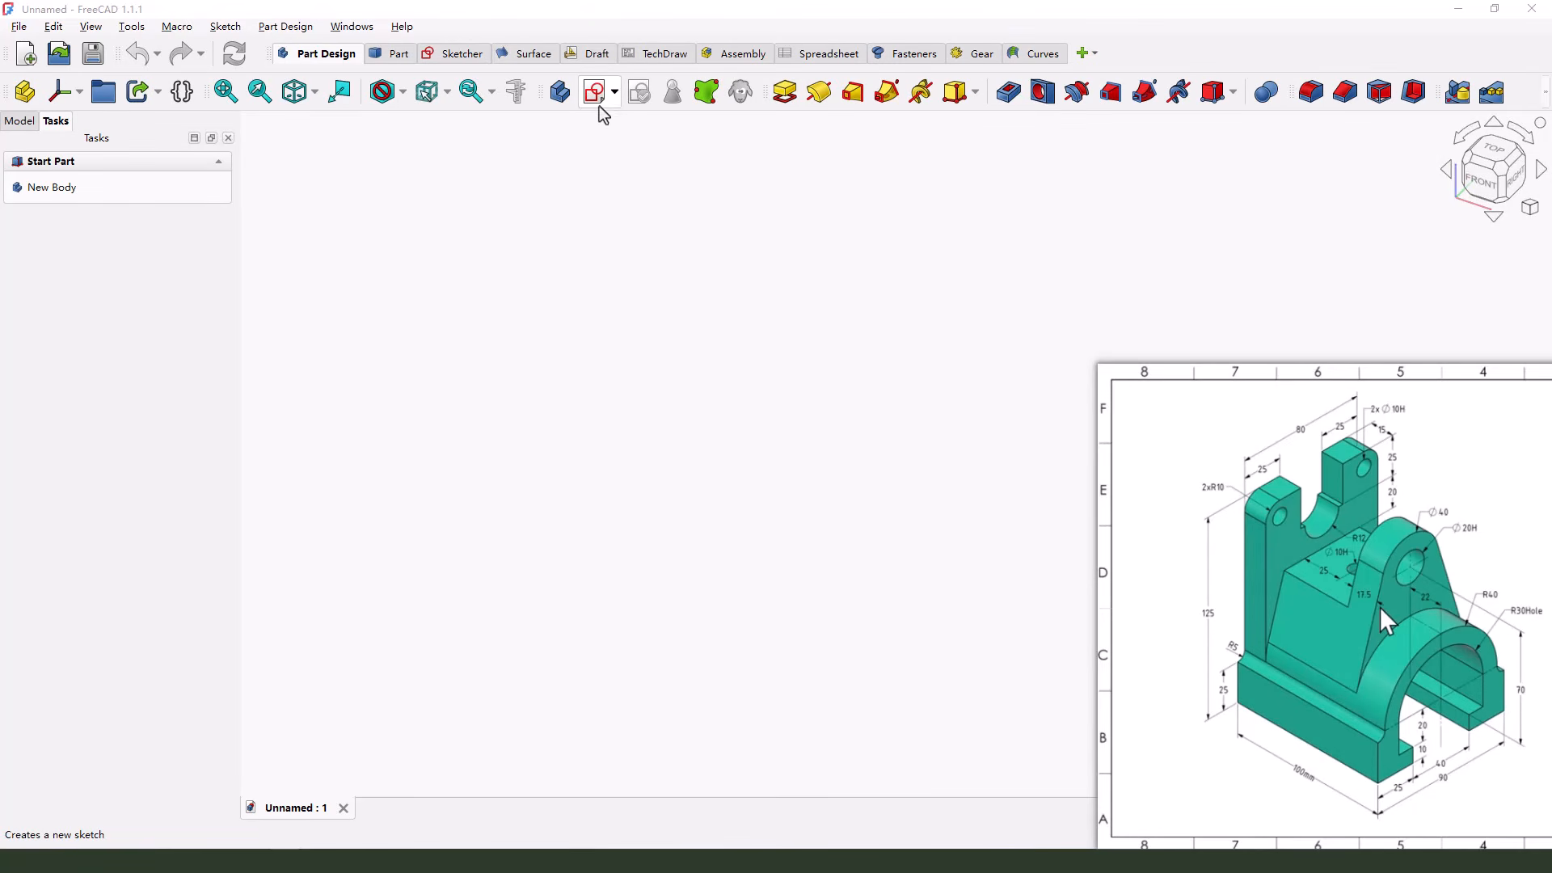
Start a new sketch on the YZ base plane
click(595, 93)
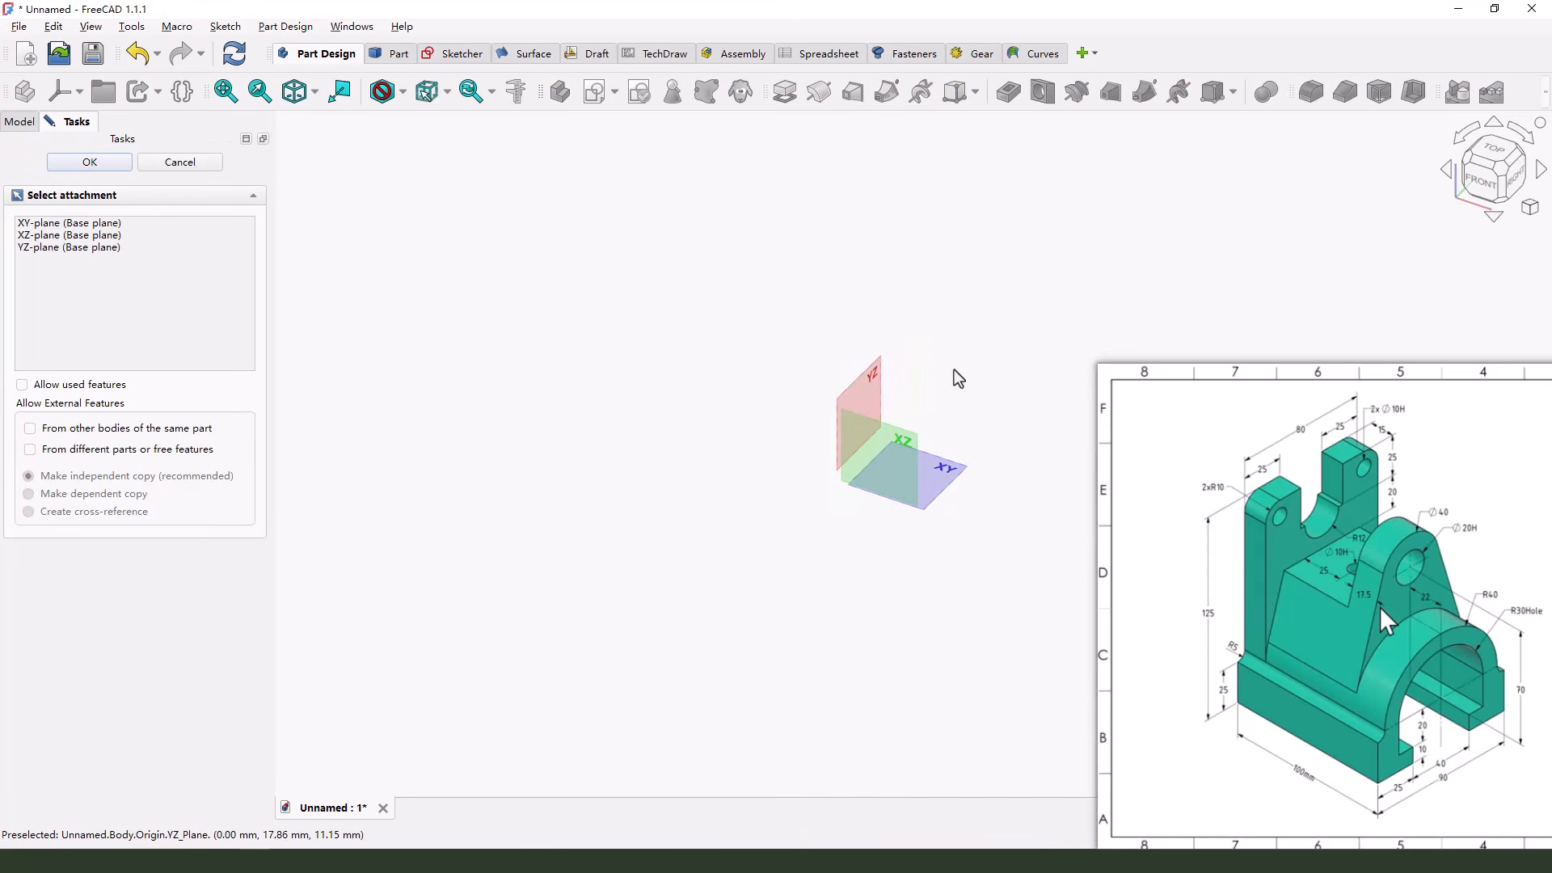
click(875, 380)
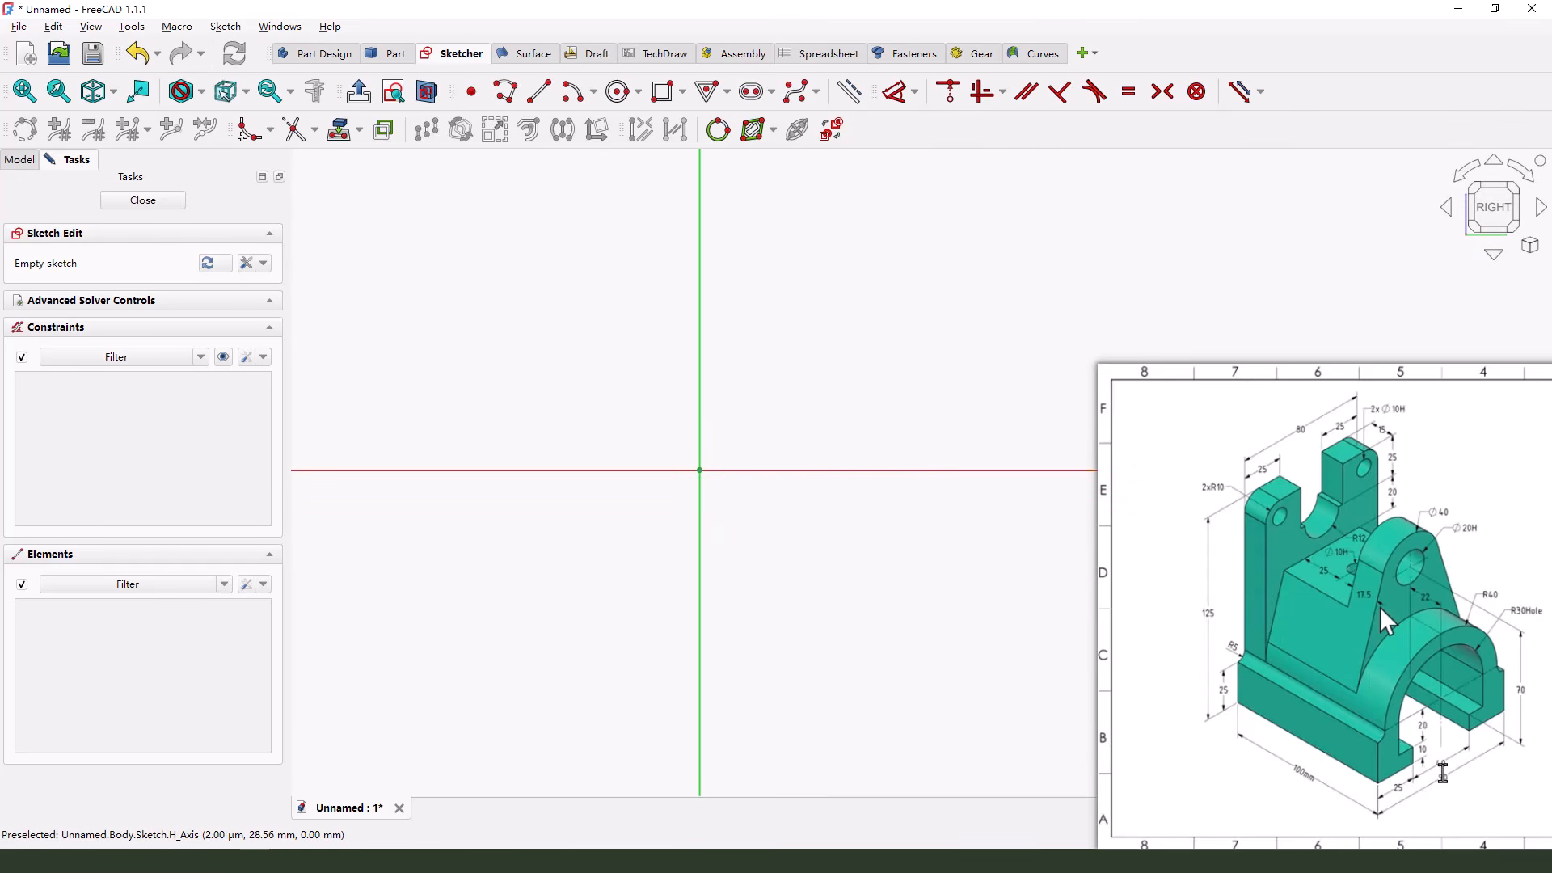
click(1400, 773)
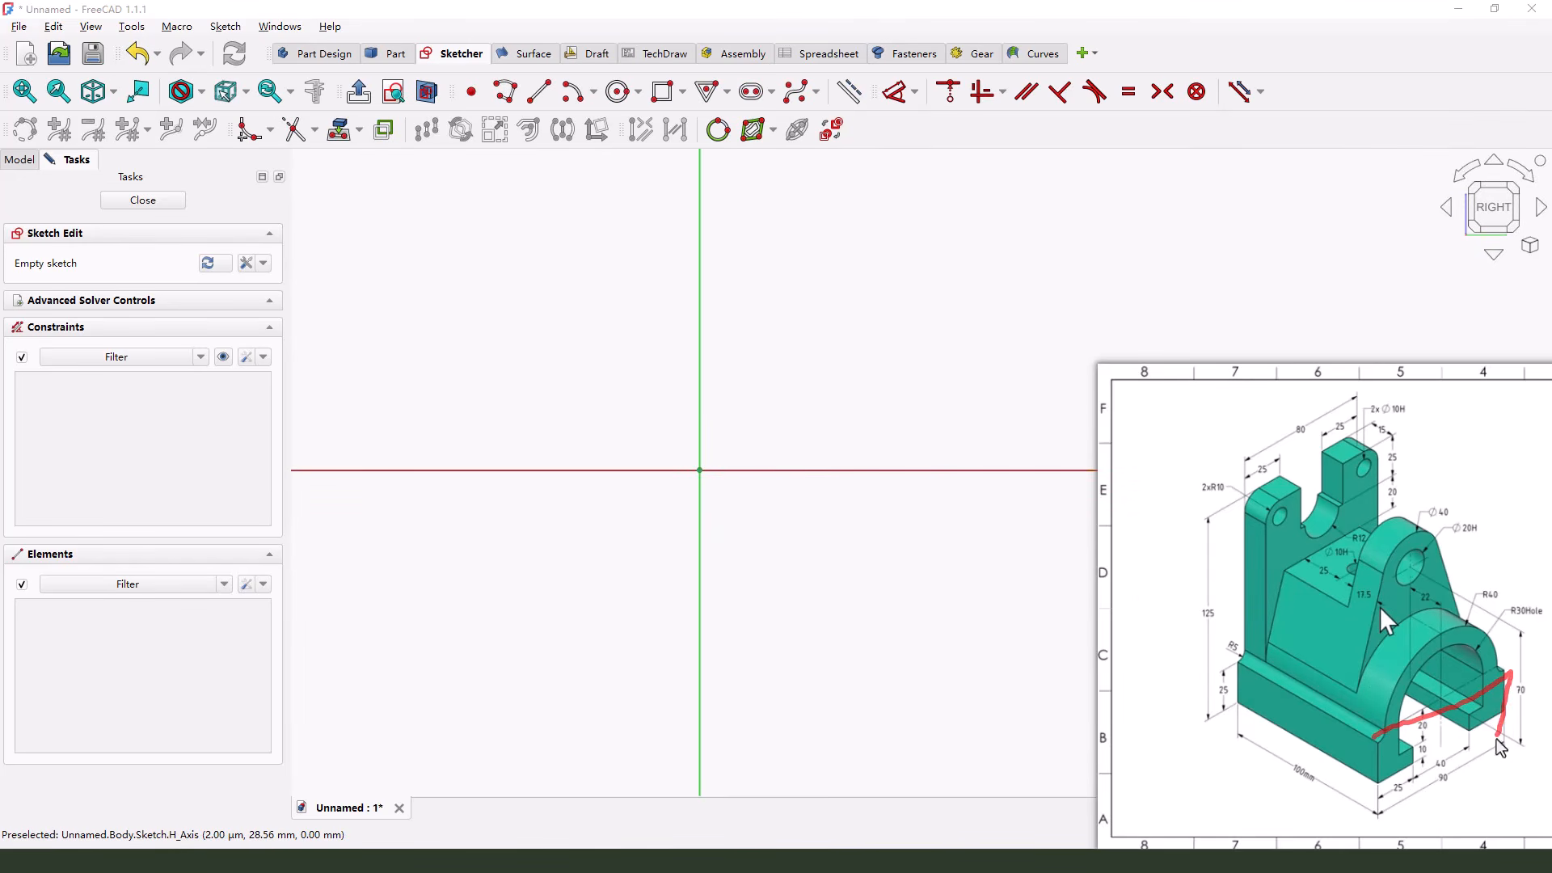
drag(1500, 741, 1369, 765)
key(Escape)
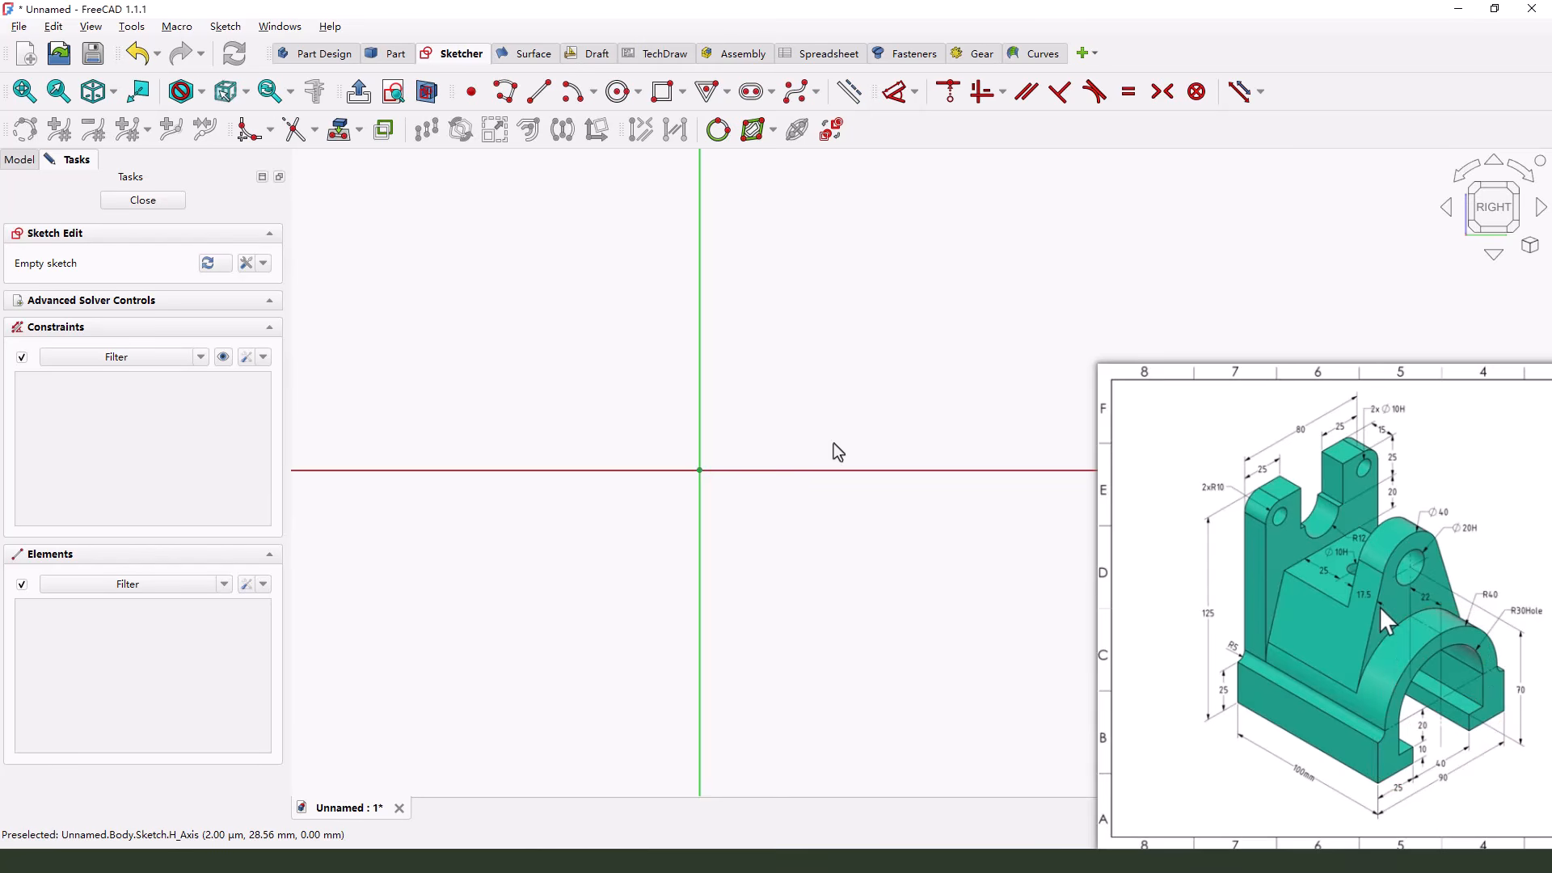
Sketch a rectangle about 28 mm wide and 9 mm high, with its base on the horizontal axis and straddling the vertical axis
scroll(550, 410, down, 3)
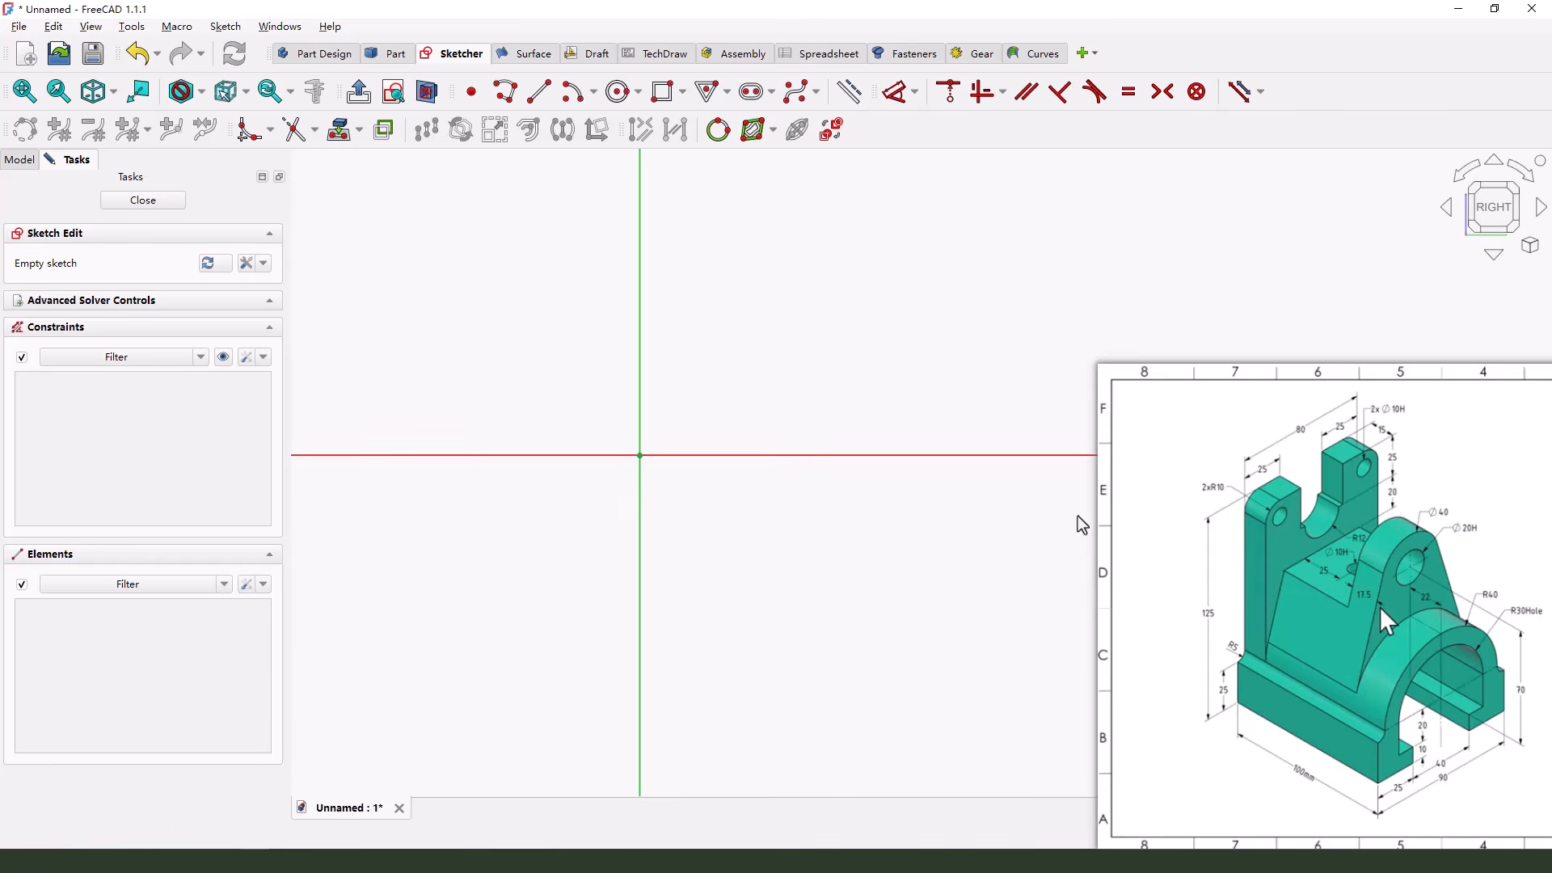
click(662, 96)
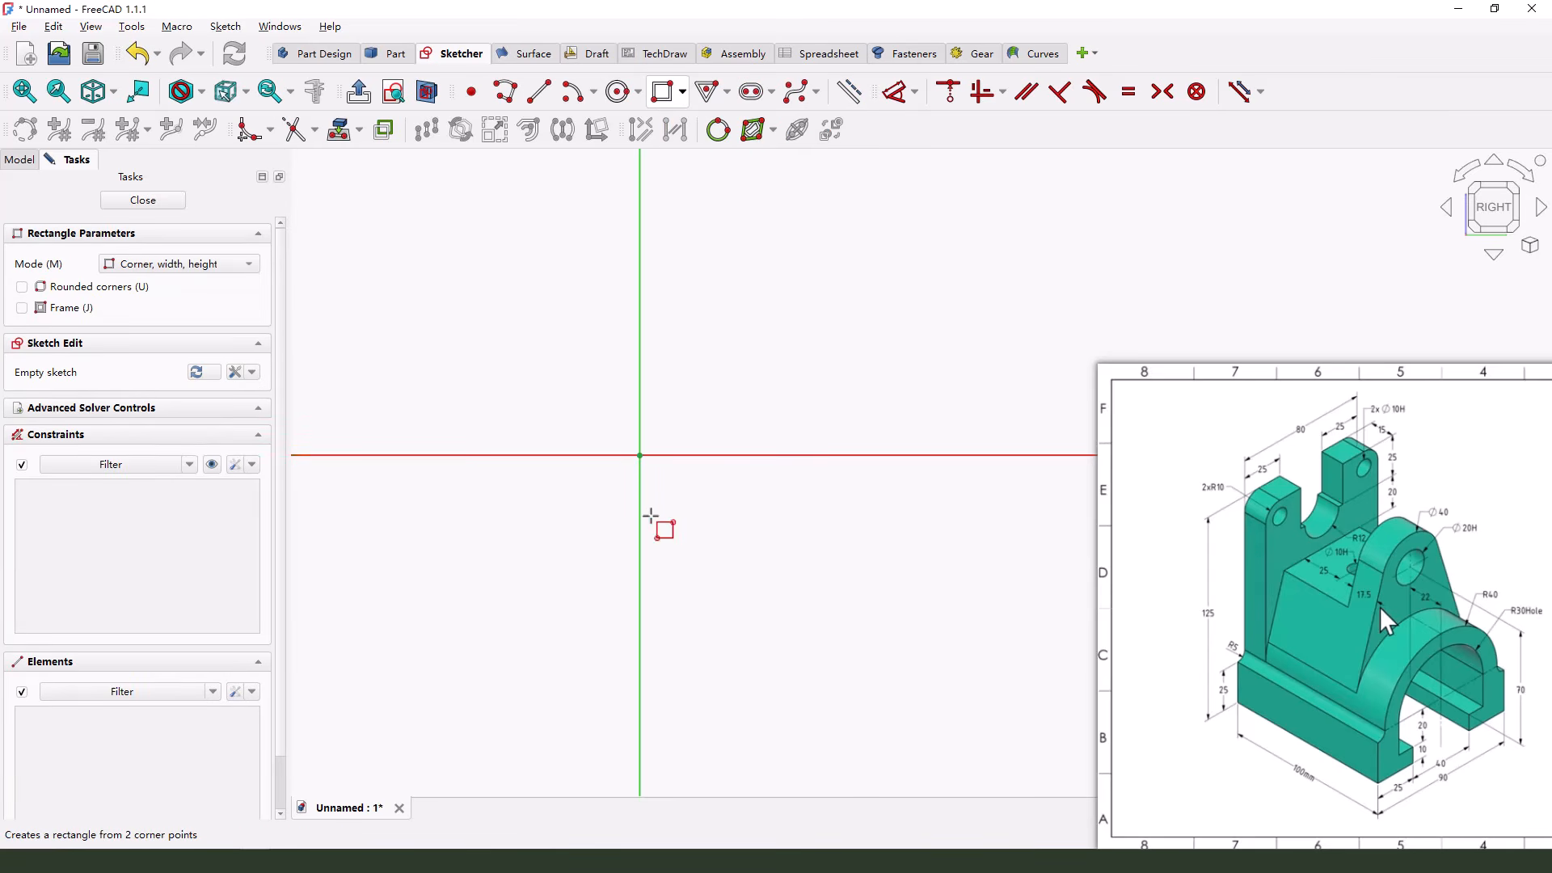
click(535, 455)
click(766, 386)
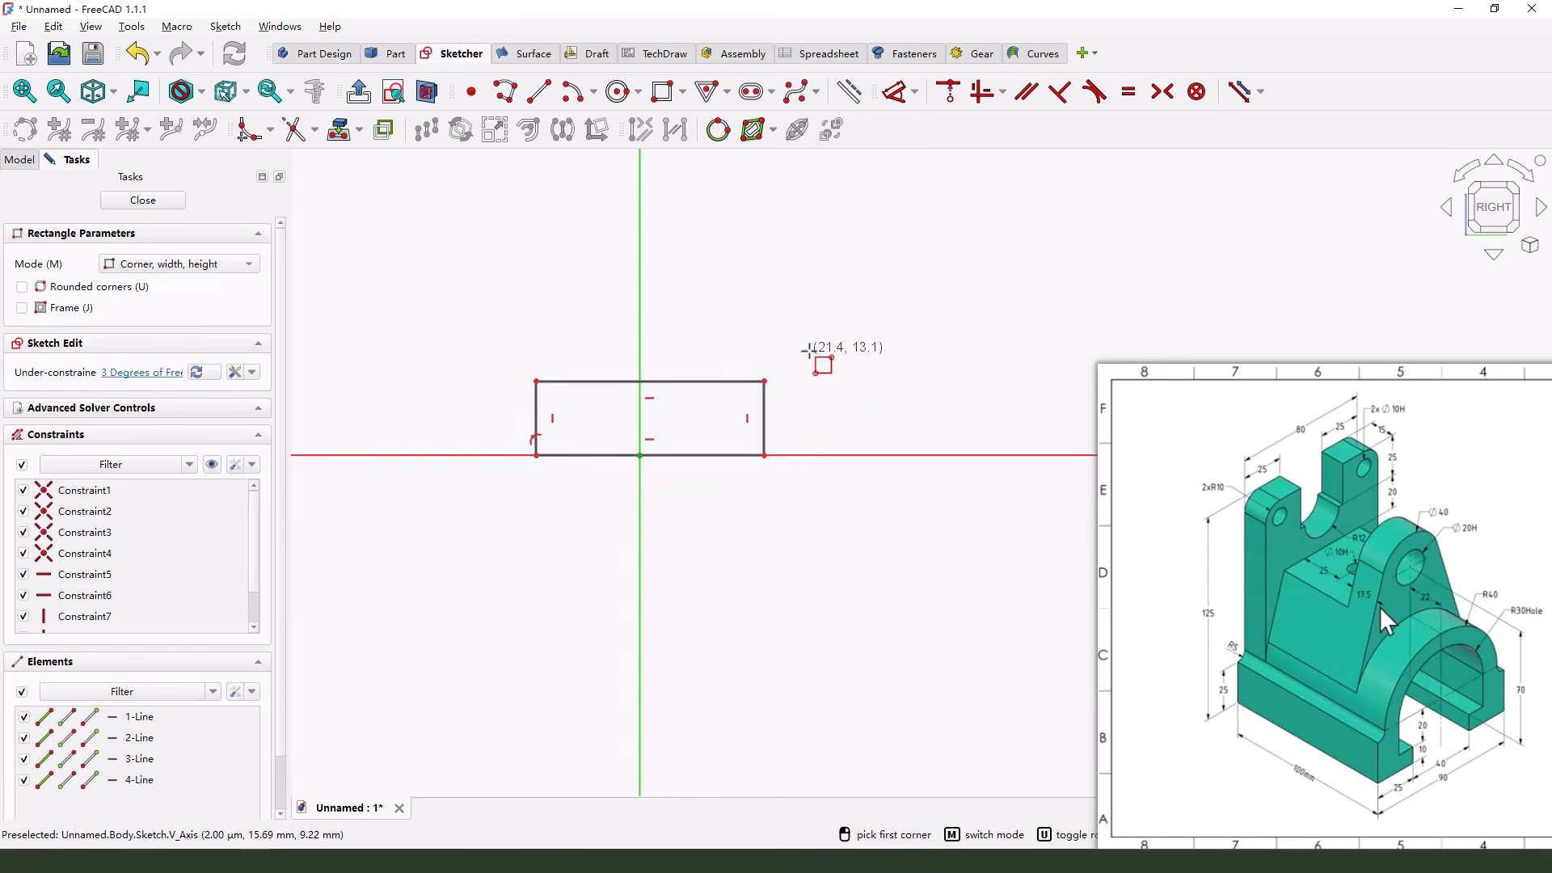
scroll(764, 416, down, 1)
scroll(754, 311, up, 2)
key(Escape)
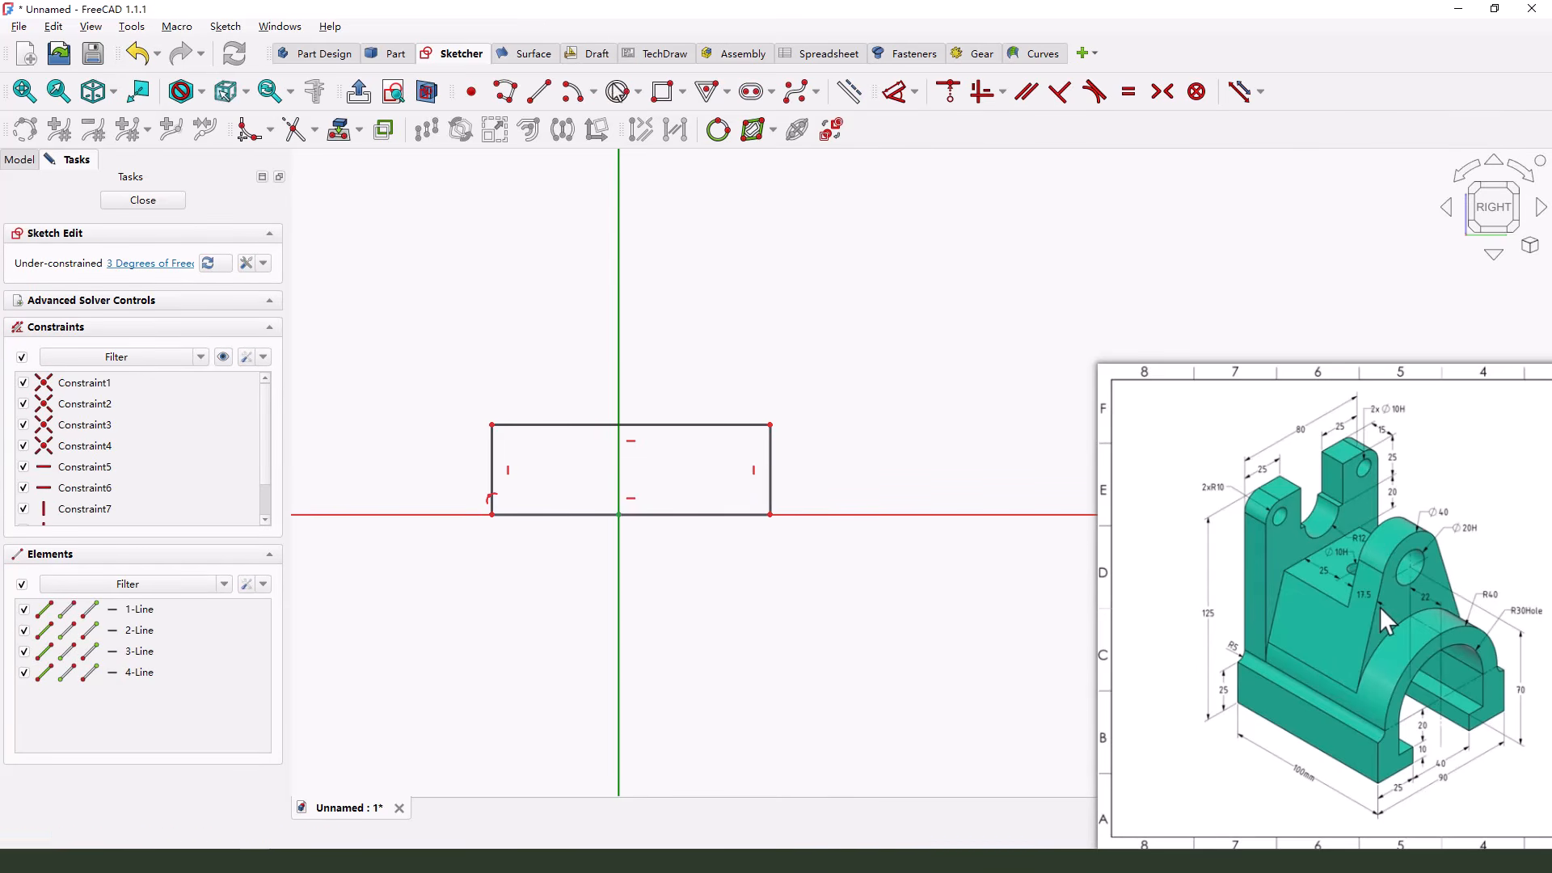
Draw a circle about 30 mm in diameter, centred on the vertical axis about 19 mm above the origin and overlapping the rectangle
click(620, 94)
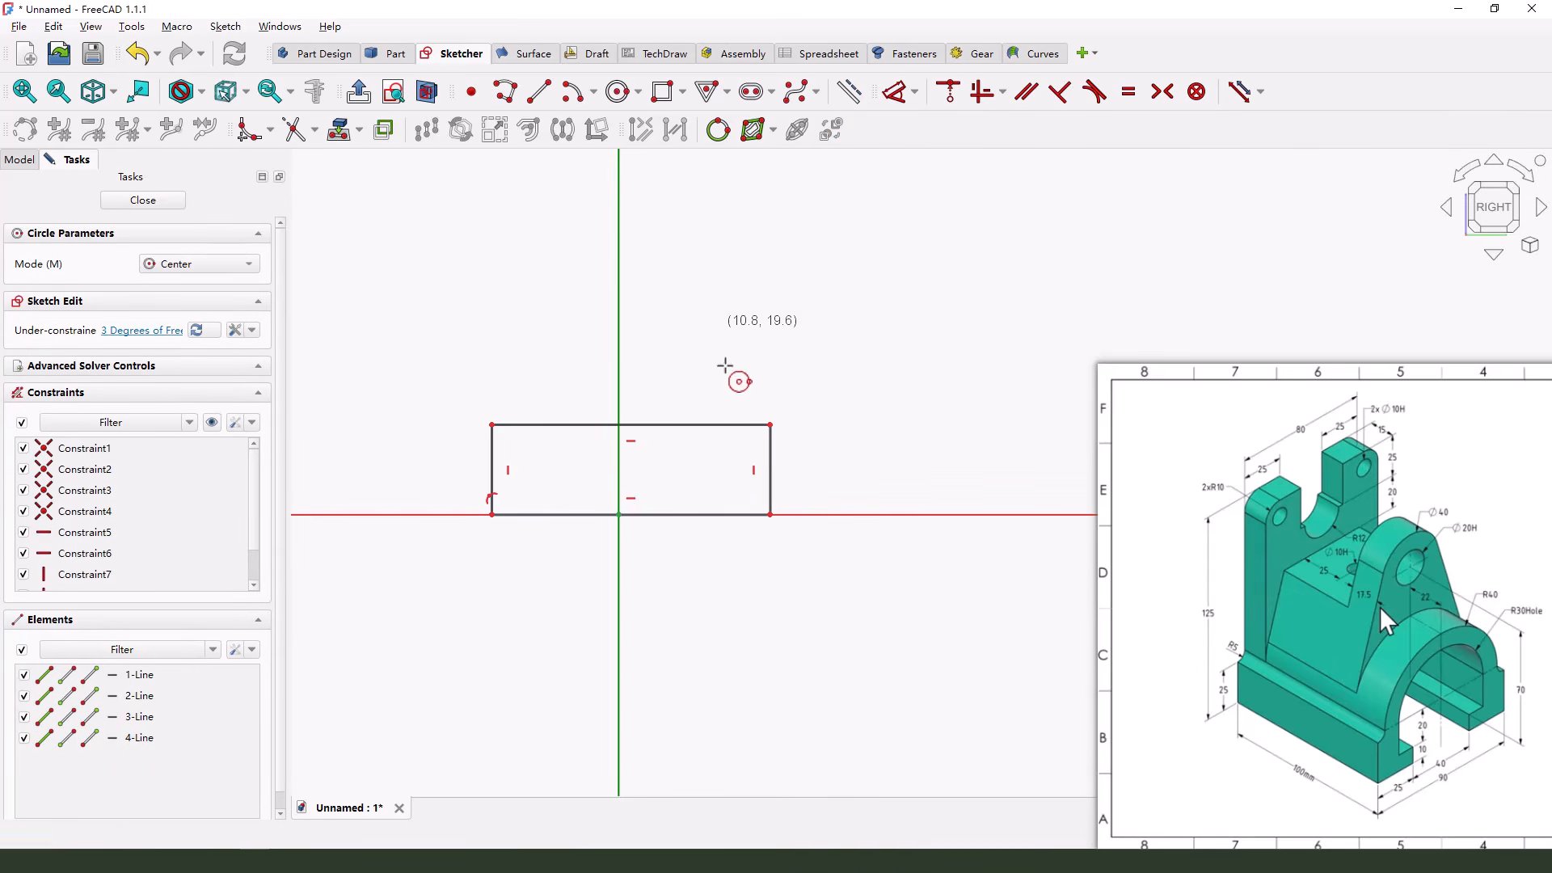
click(619, 332)
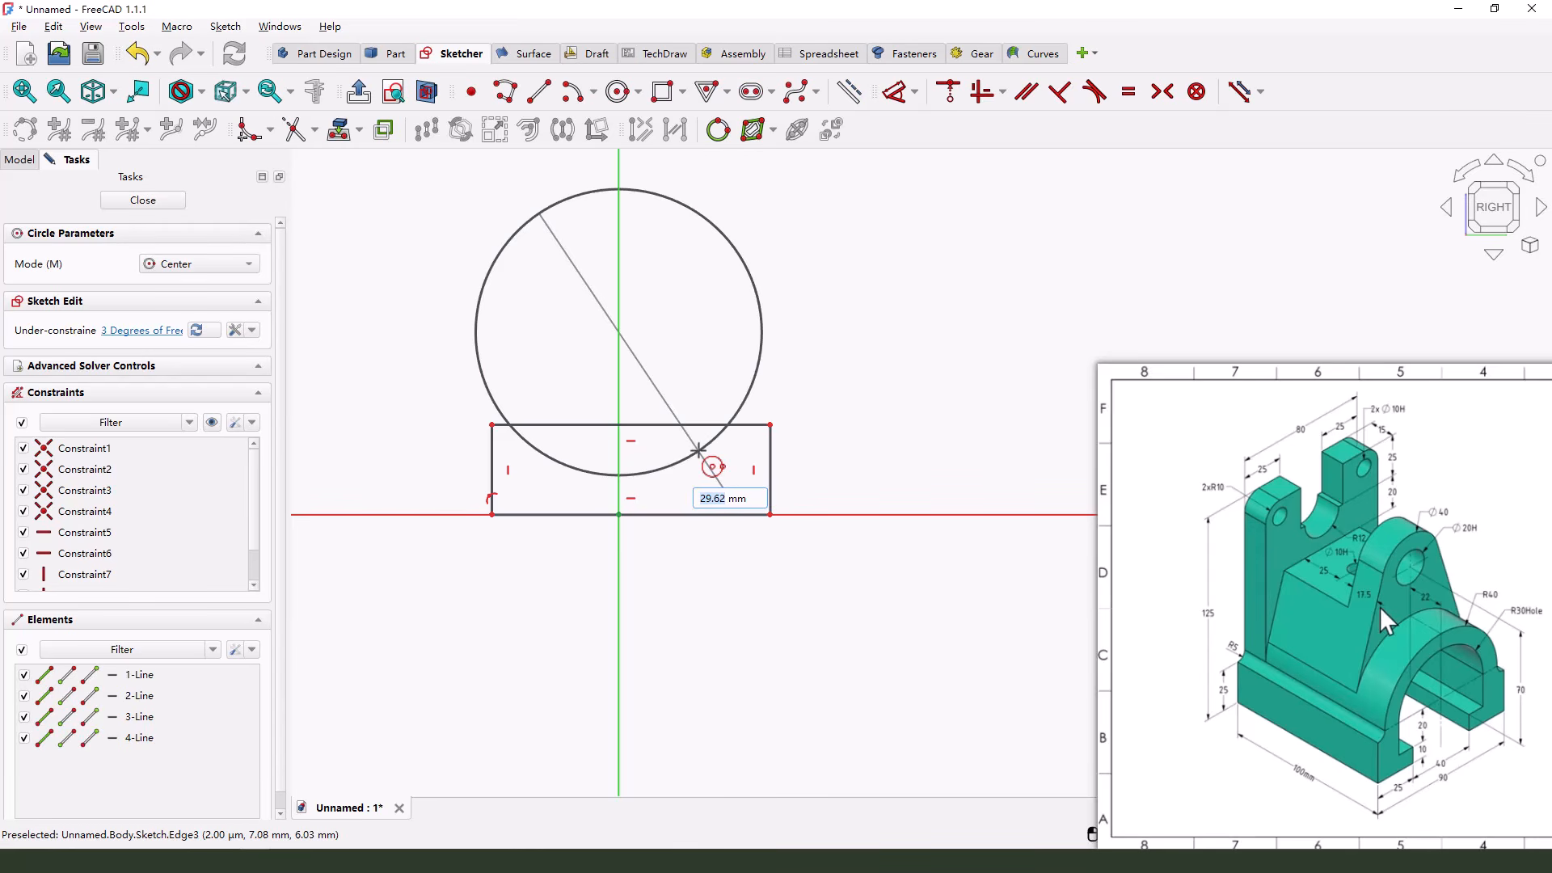
click(698, 450)
key(Escape)
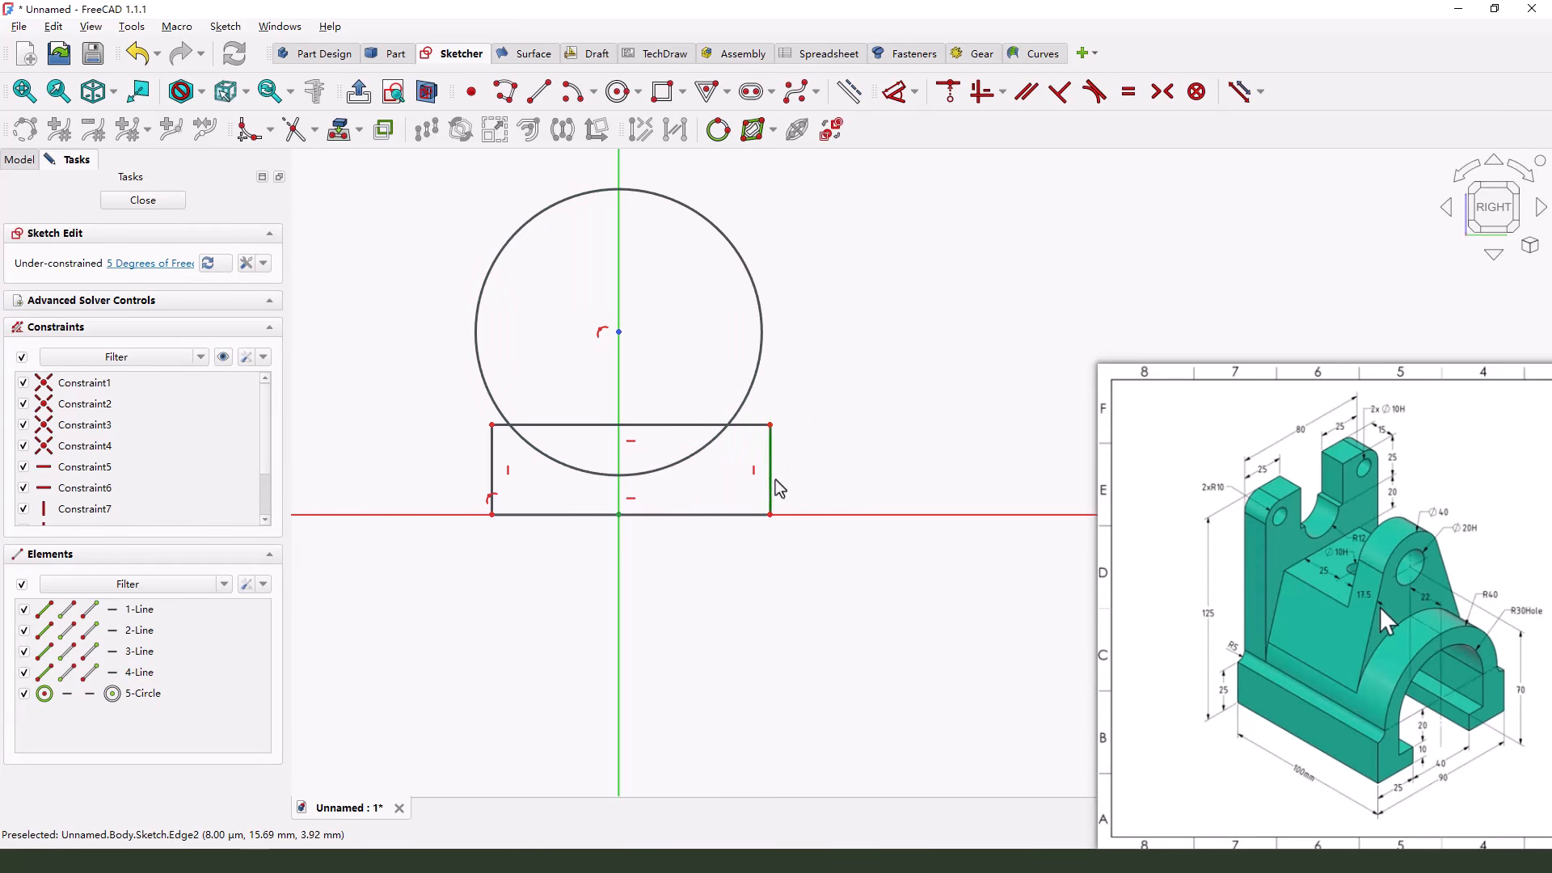
Trim the circle's lower arc inside the rectangle and the part of the rectangle's upper edge inside the circle
scroll(768, 471, up, 1)
scroll(683, 446, down, 1)
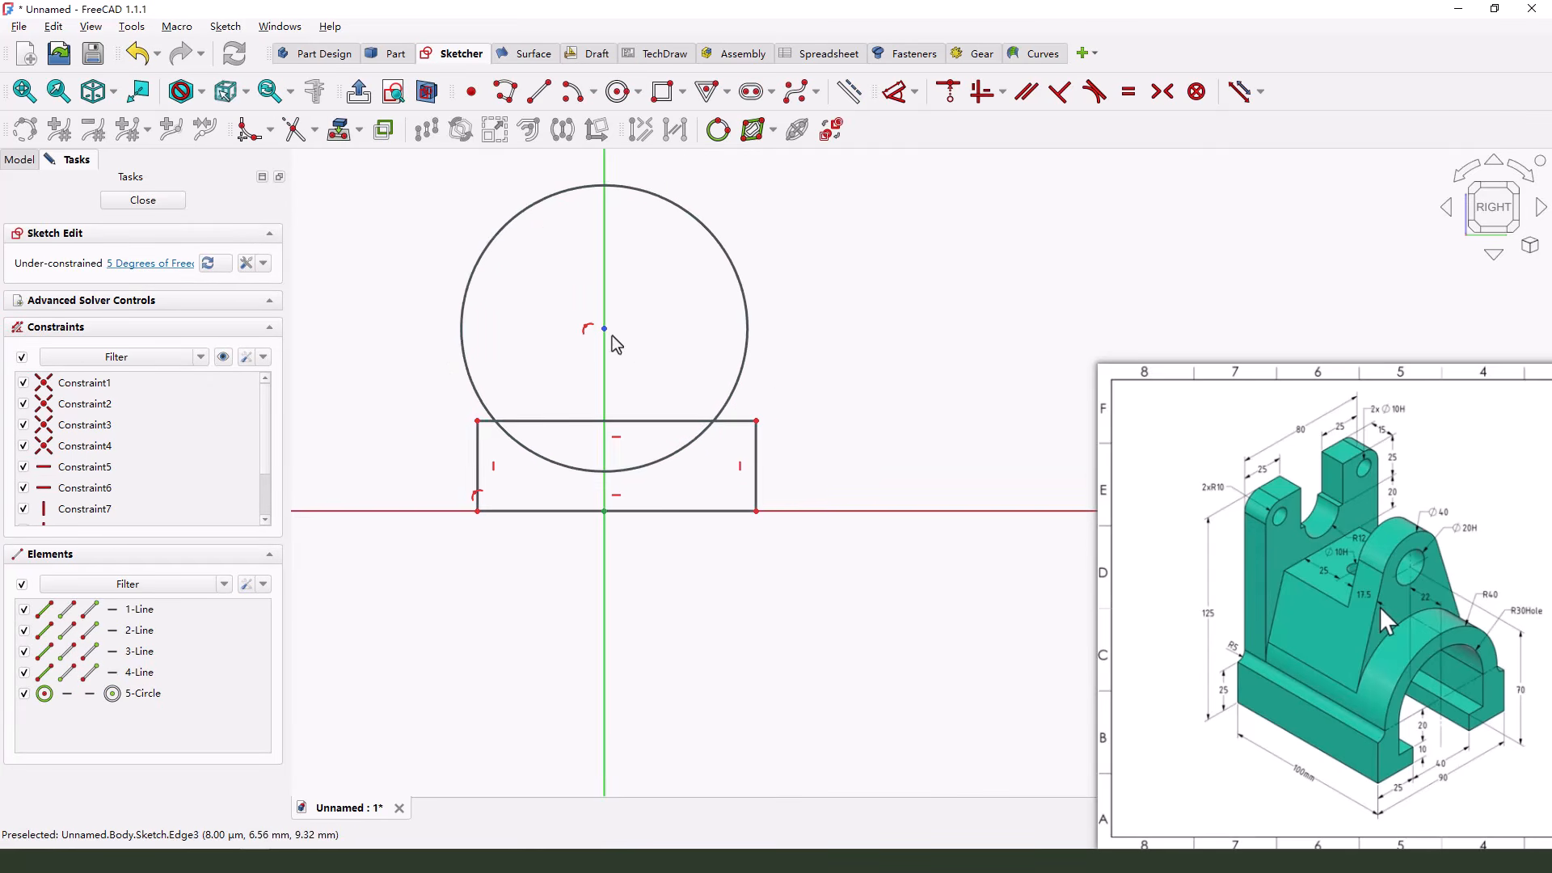
scroll(612, 336, up, 1)
click(297, 130)
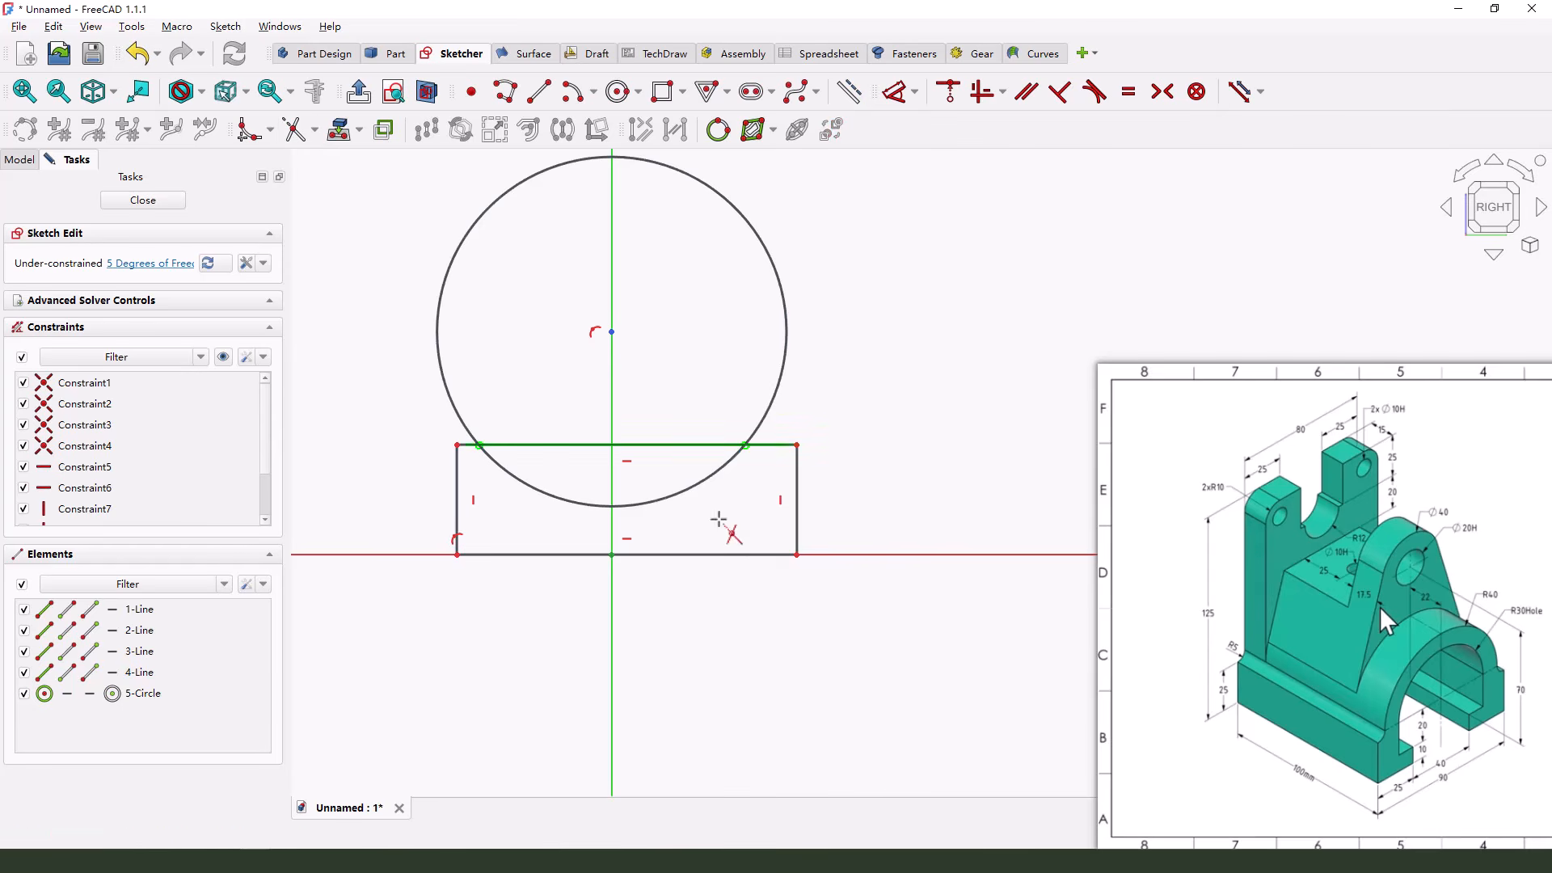
click(647, 502)
click(598, 444)
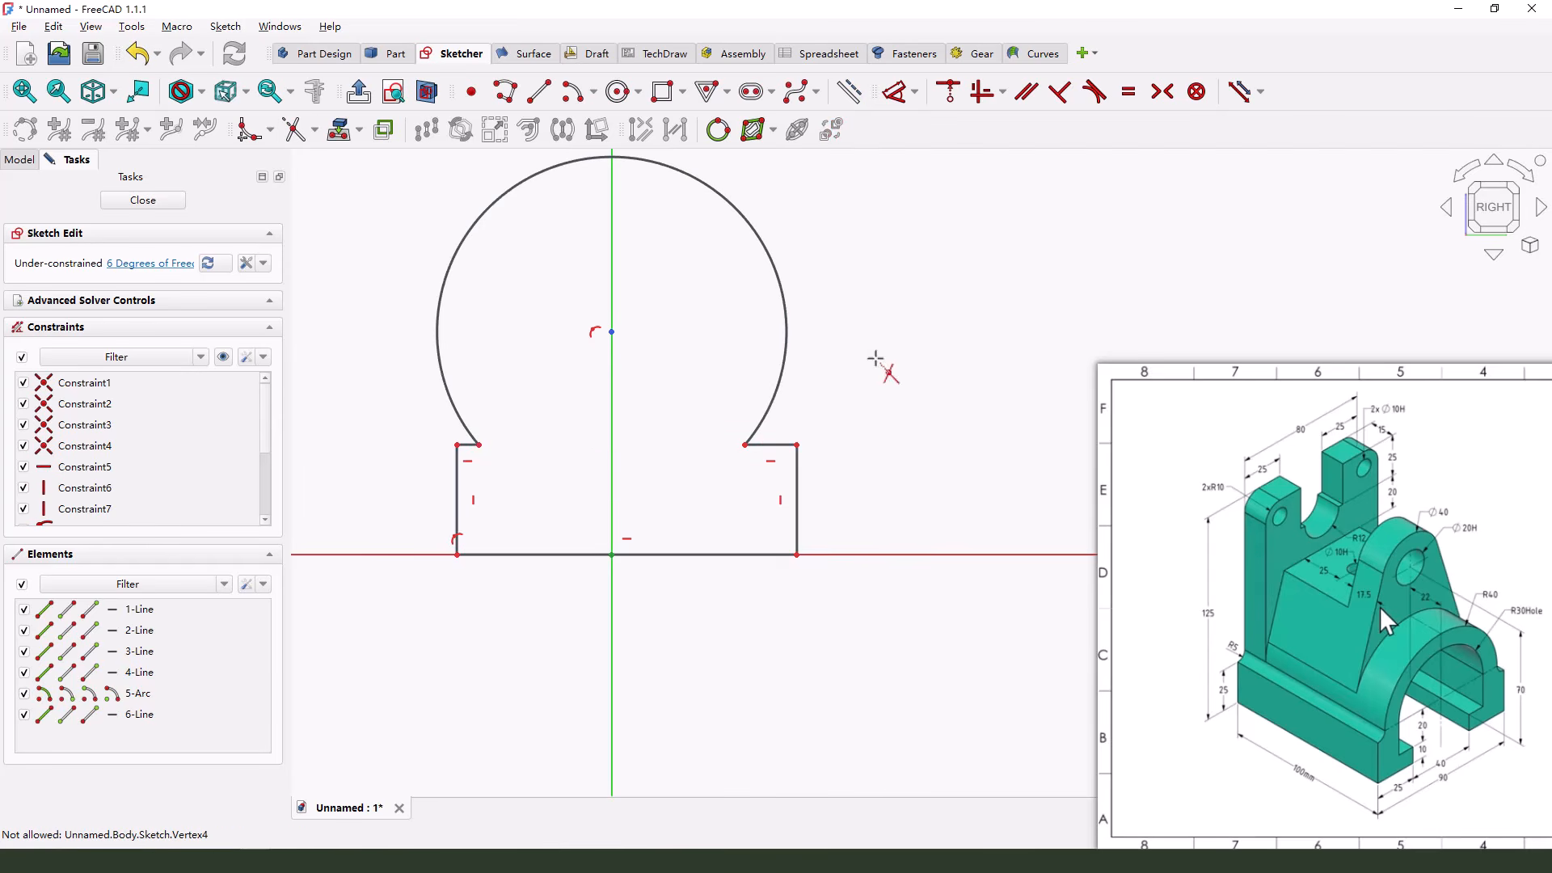
Constrain the two endpoints of the profile's base line to be symmetric about the vertical axis
right_click(799, 560)
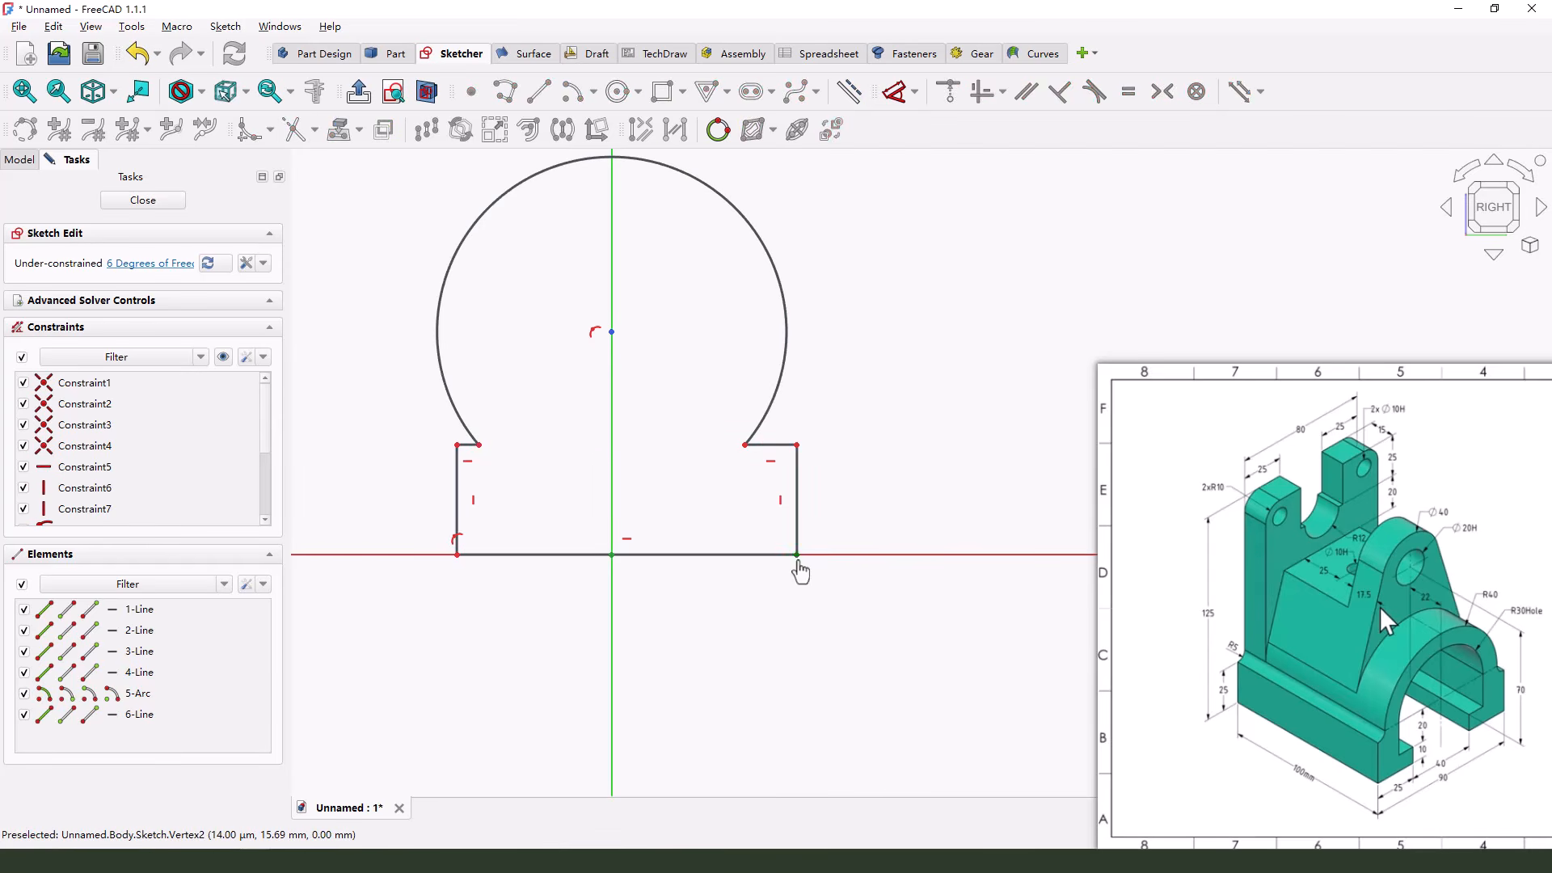
click(613, 585)
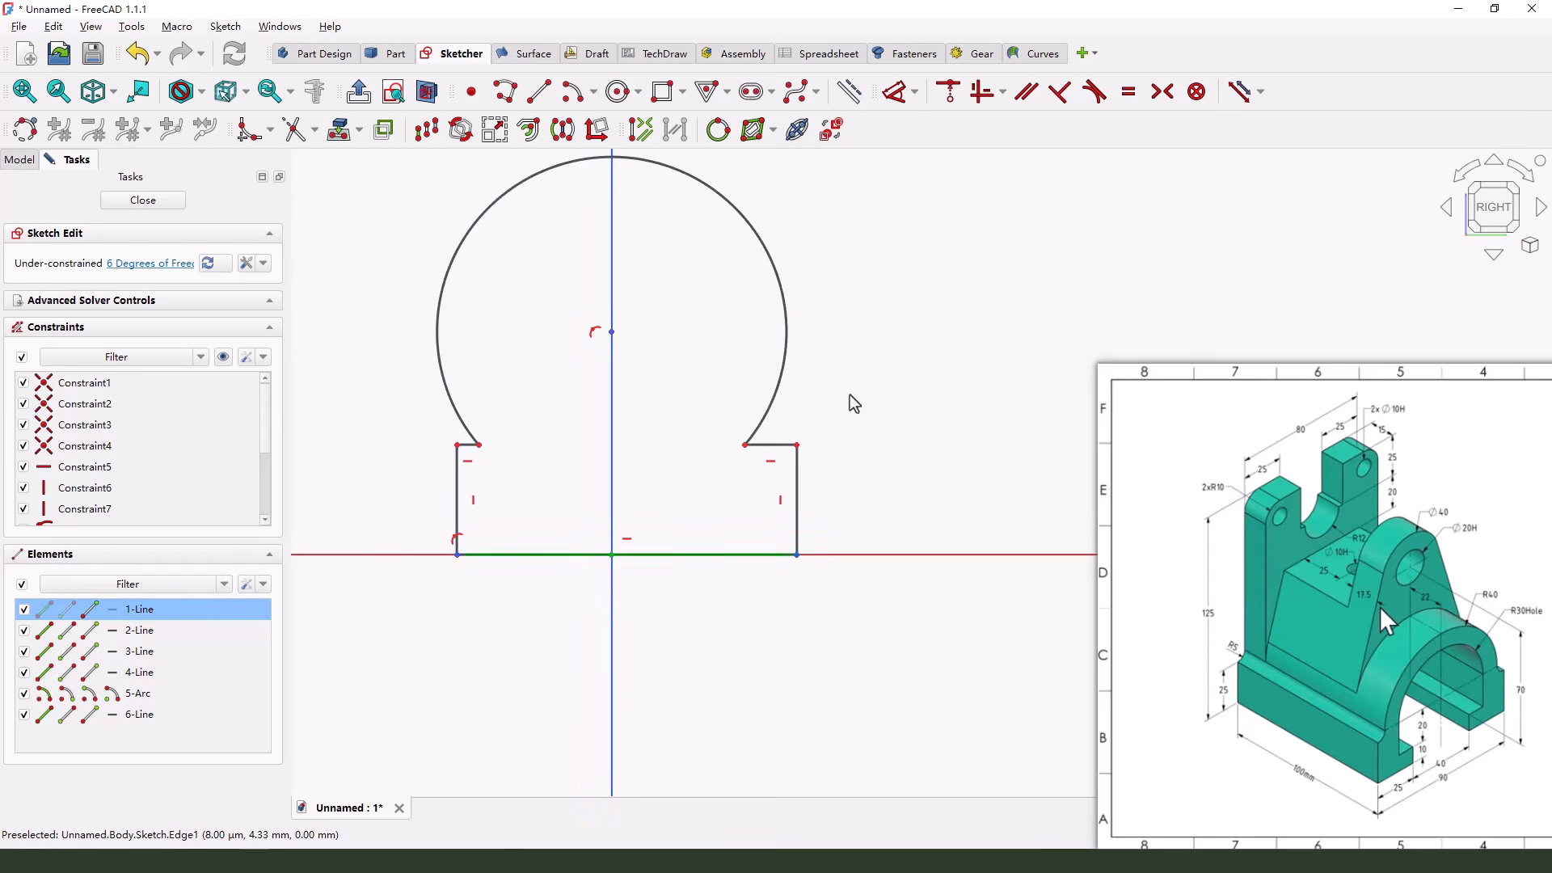
click(1160, 93)
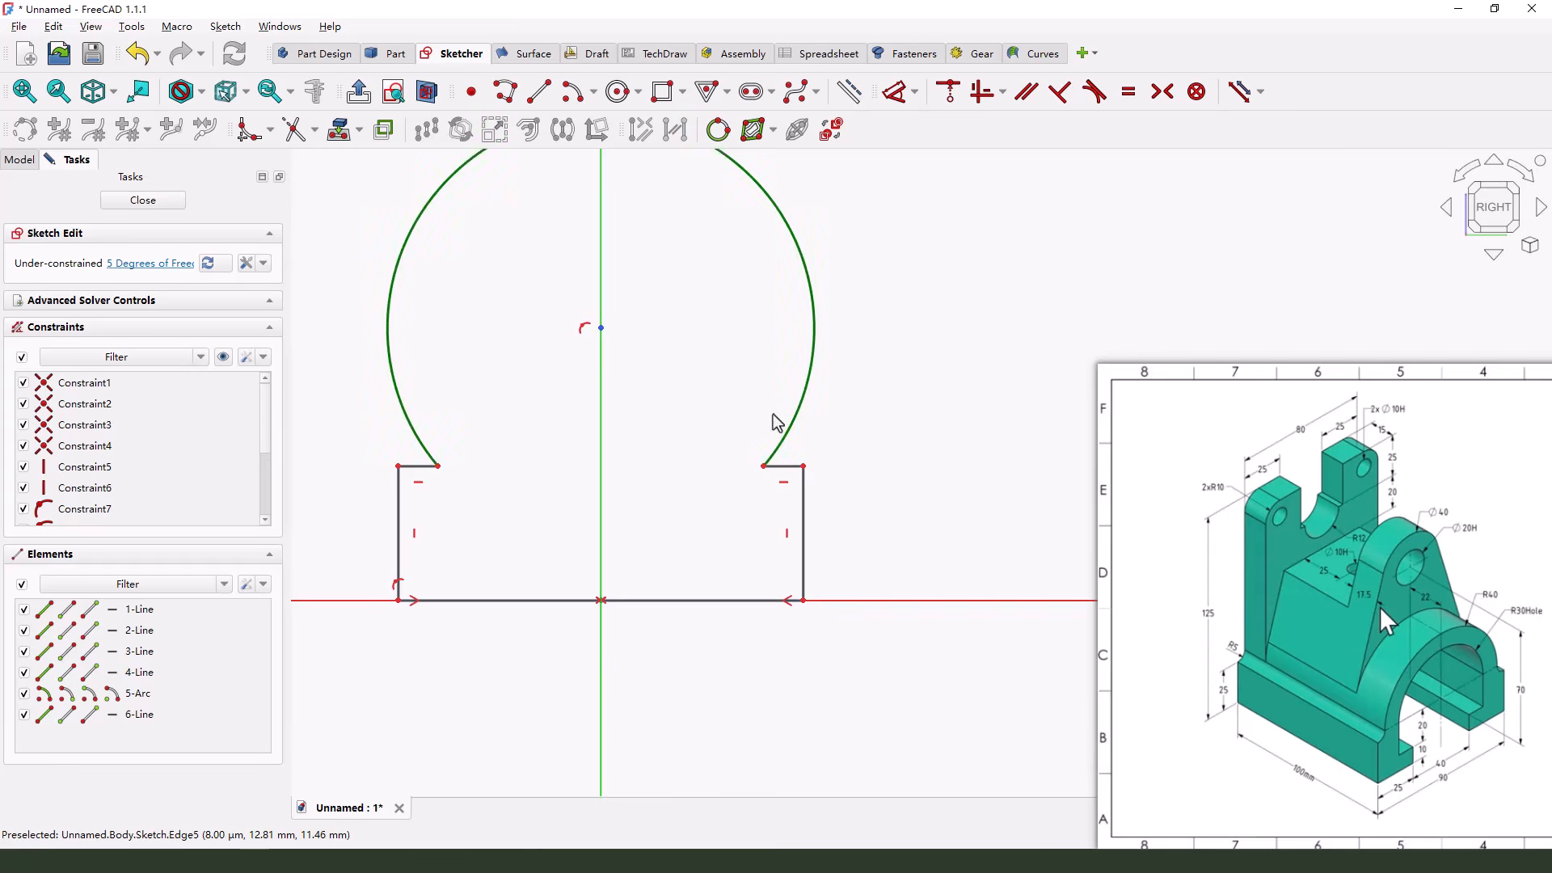
Reshape the trimmed arc freehand by moving the arc and its left endpoint
scroll(622, 355, down, 1)
drag(644, 169, 640, 276)
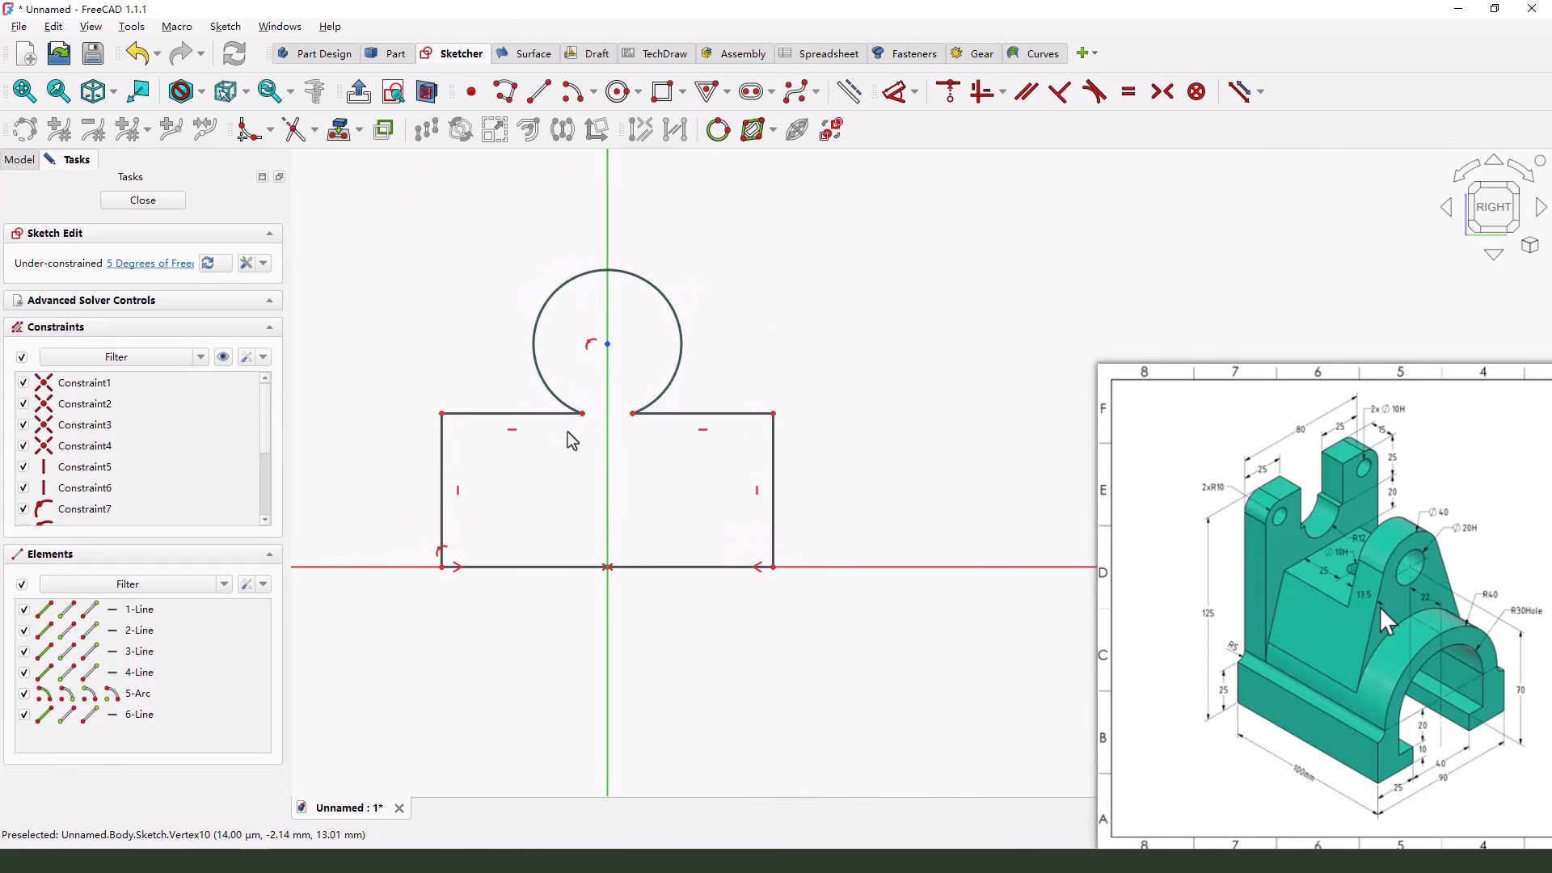
drag(557, 418, 537, 438)
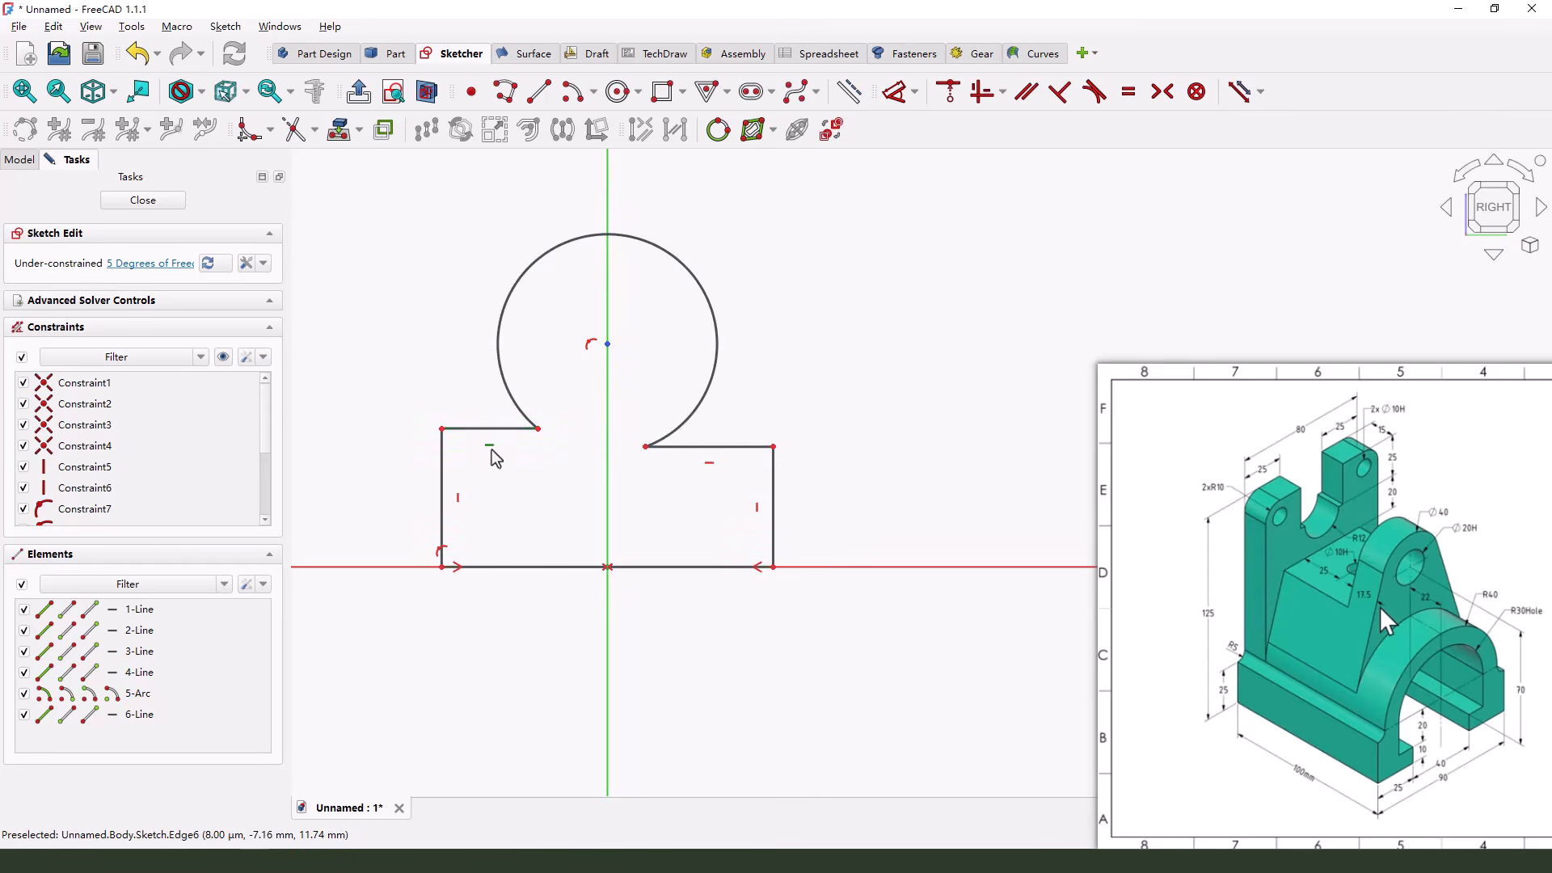
Constrain the two vertical sides of the base to equal length
click(442, 461)
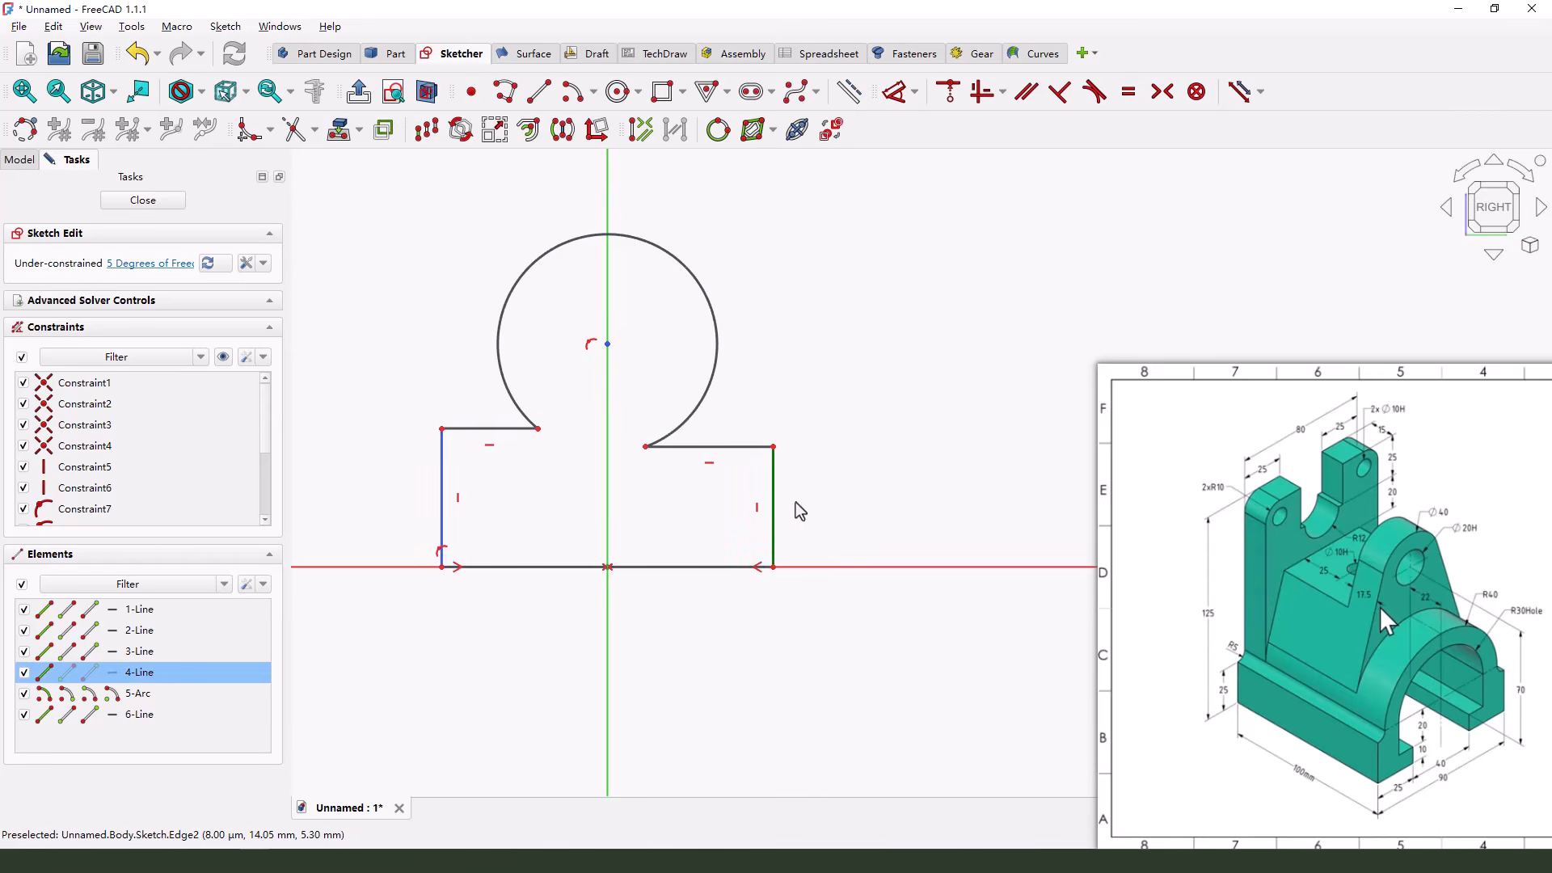
click(773, 477)
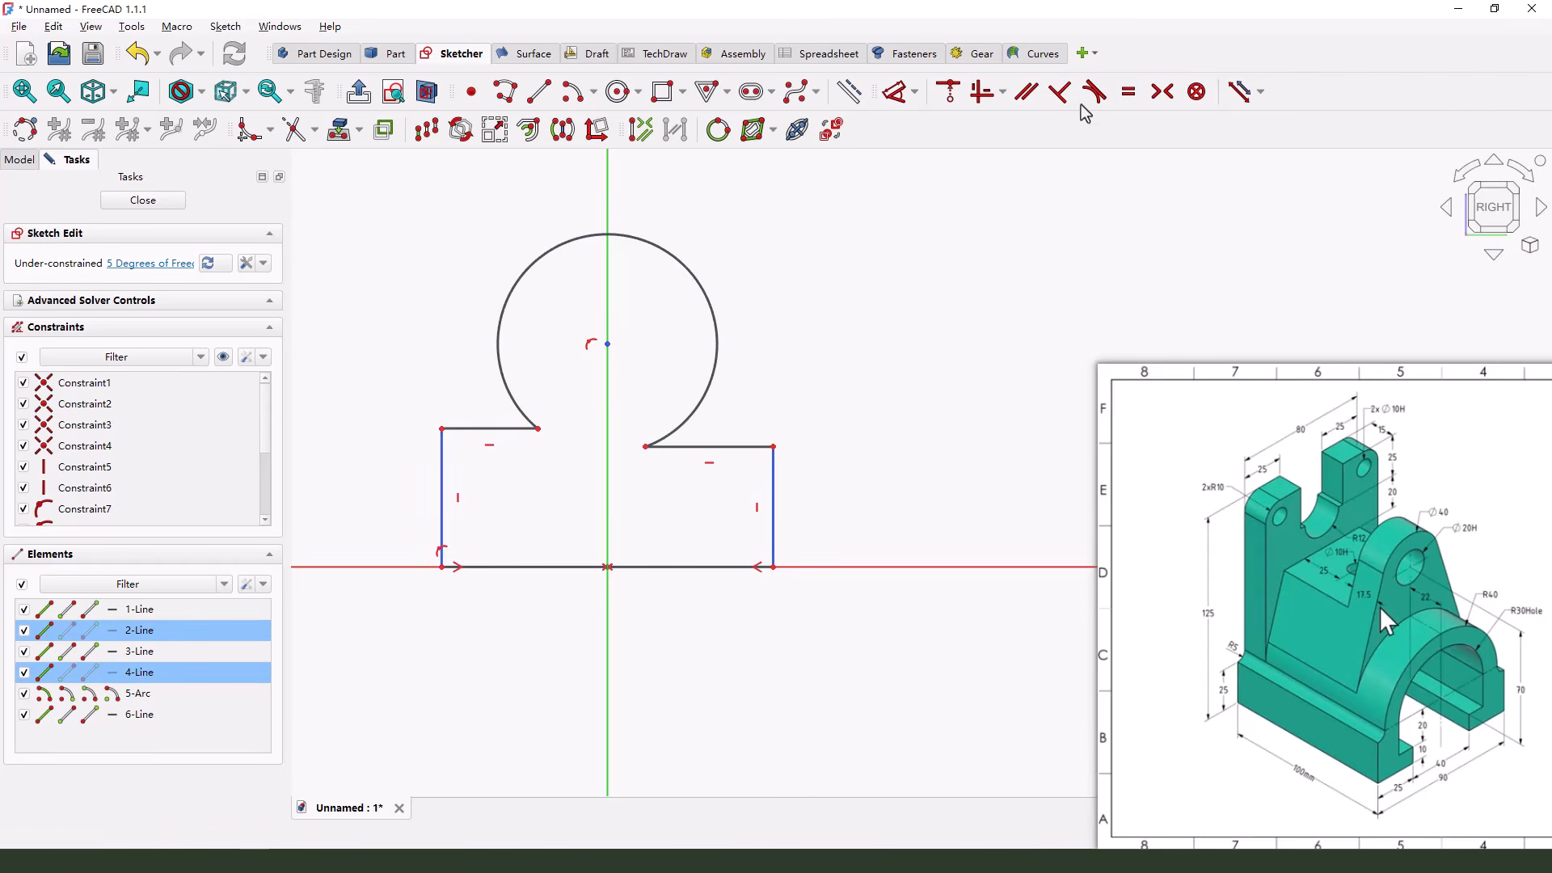
click(1128, 93)
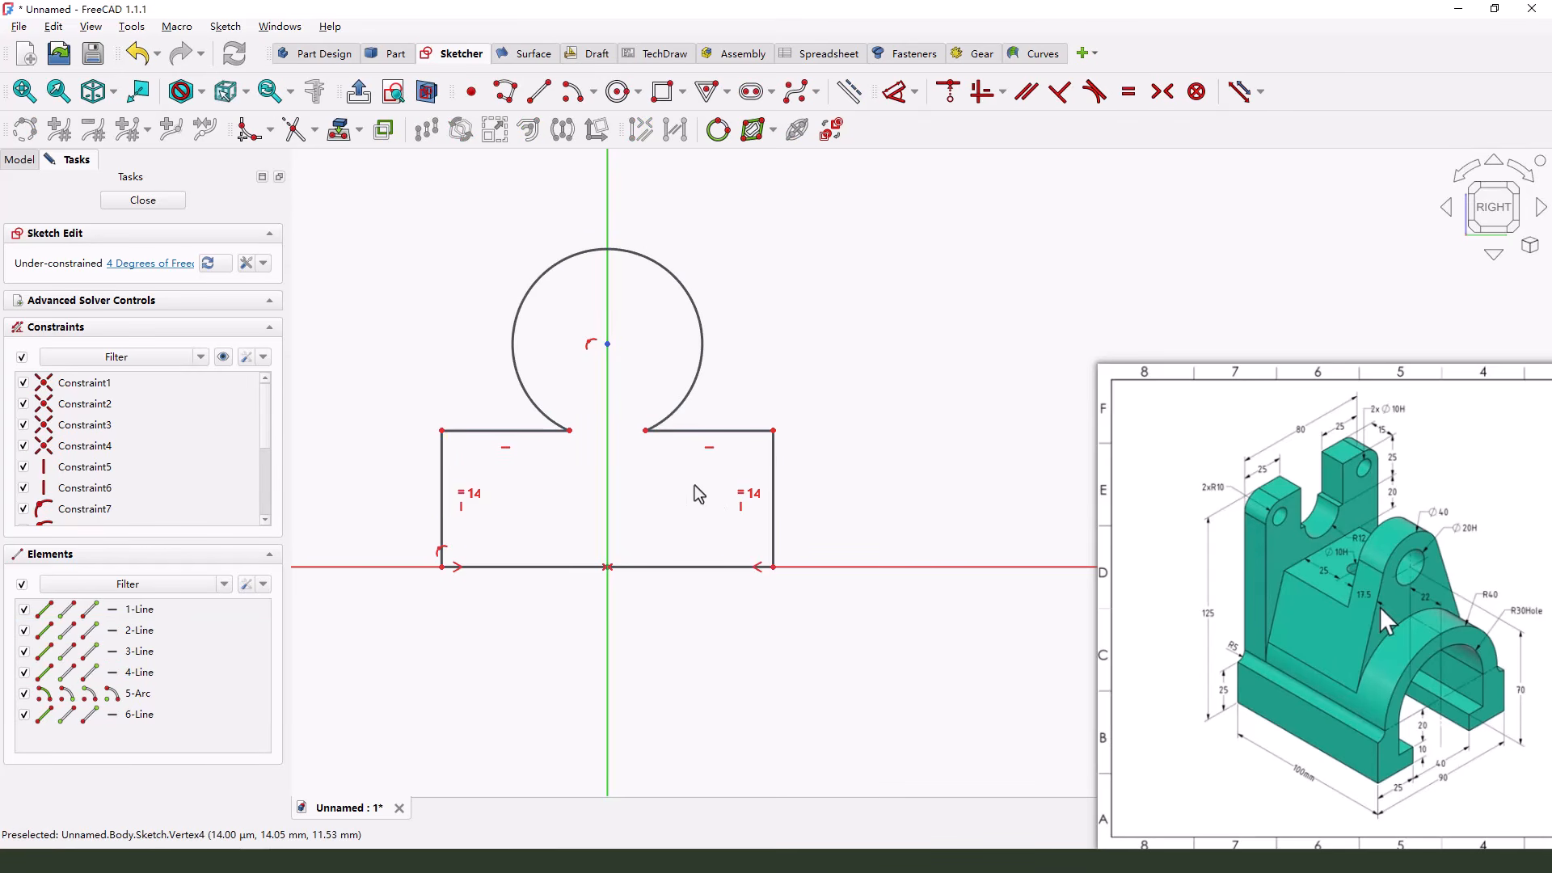
Move the arc's right endpoint outward to enlarge the arc and shorten both horizontal shoulders
drag(647, 422, 738, 436)
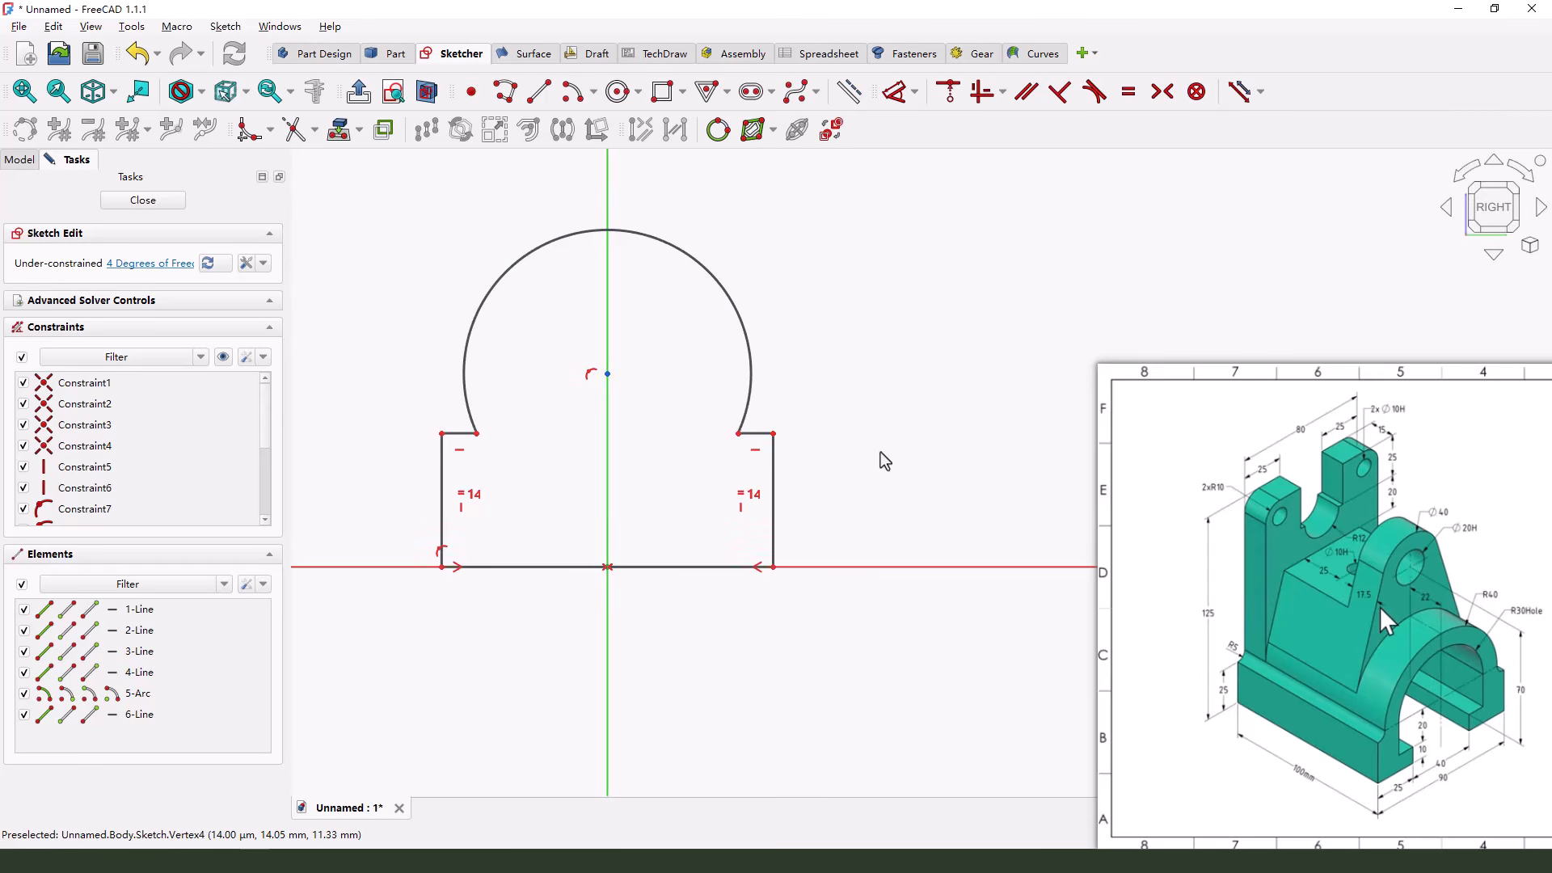
scroll(799, 475, down, 1)
scroll(790, 432, up, 2)
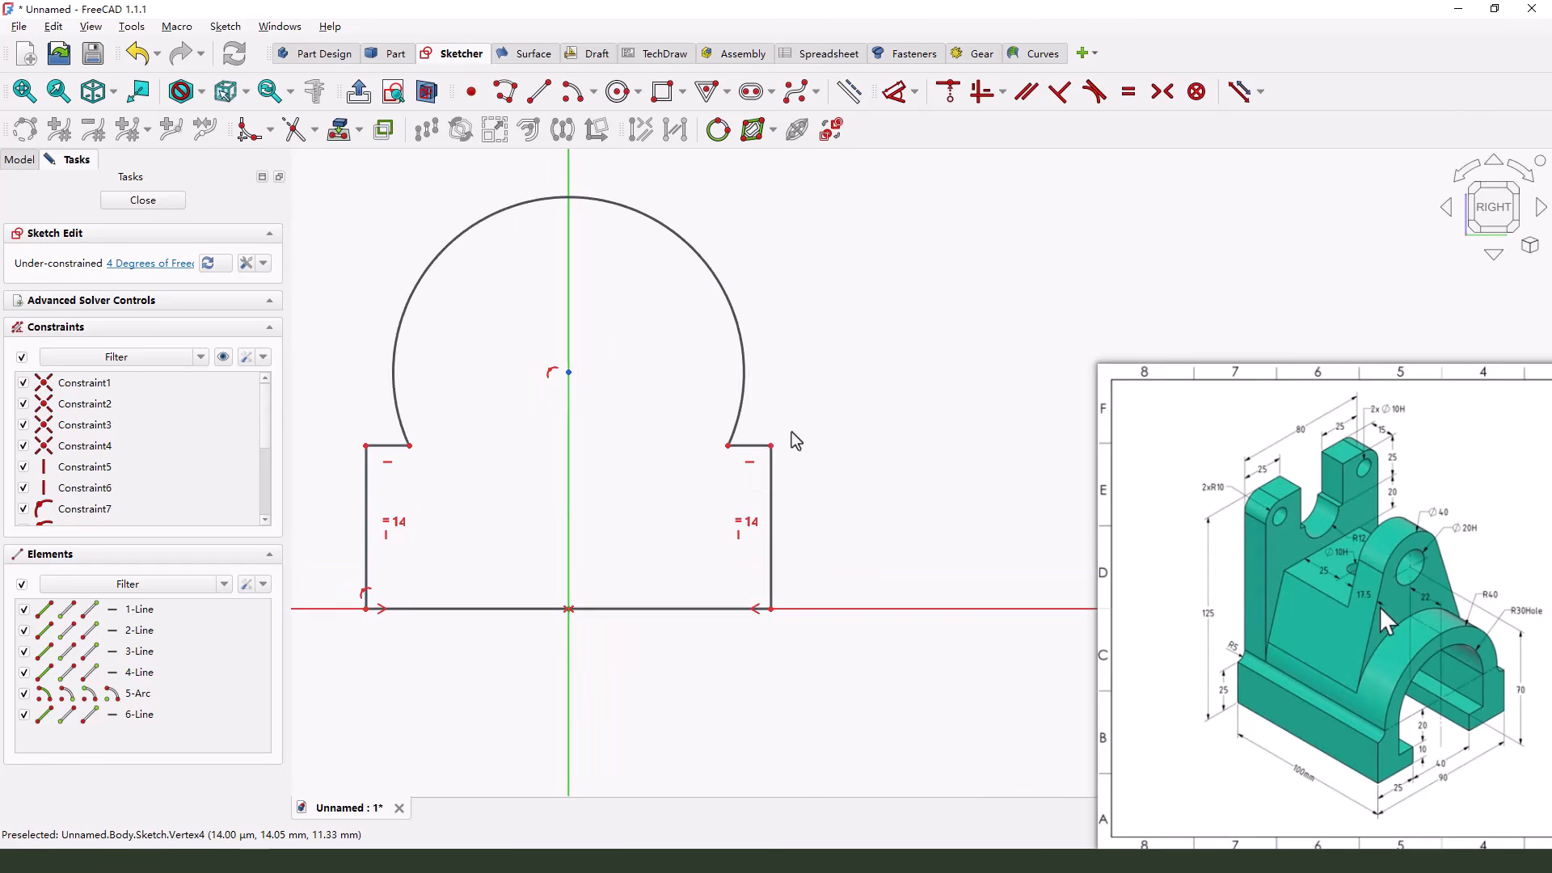
scroll(793, 442, down, 1)
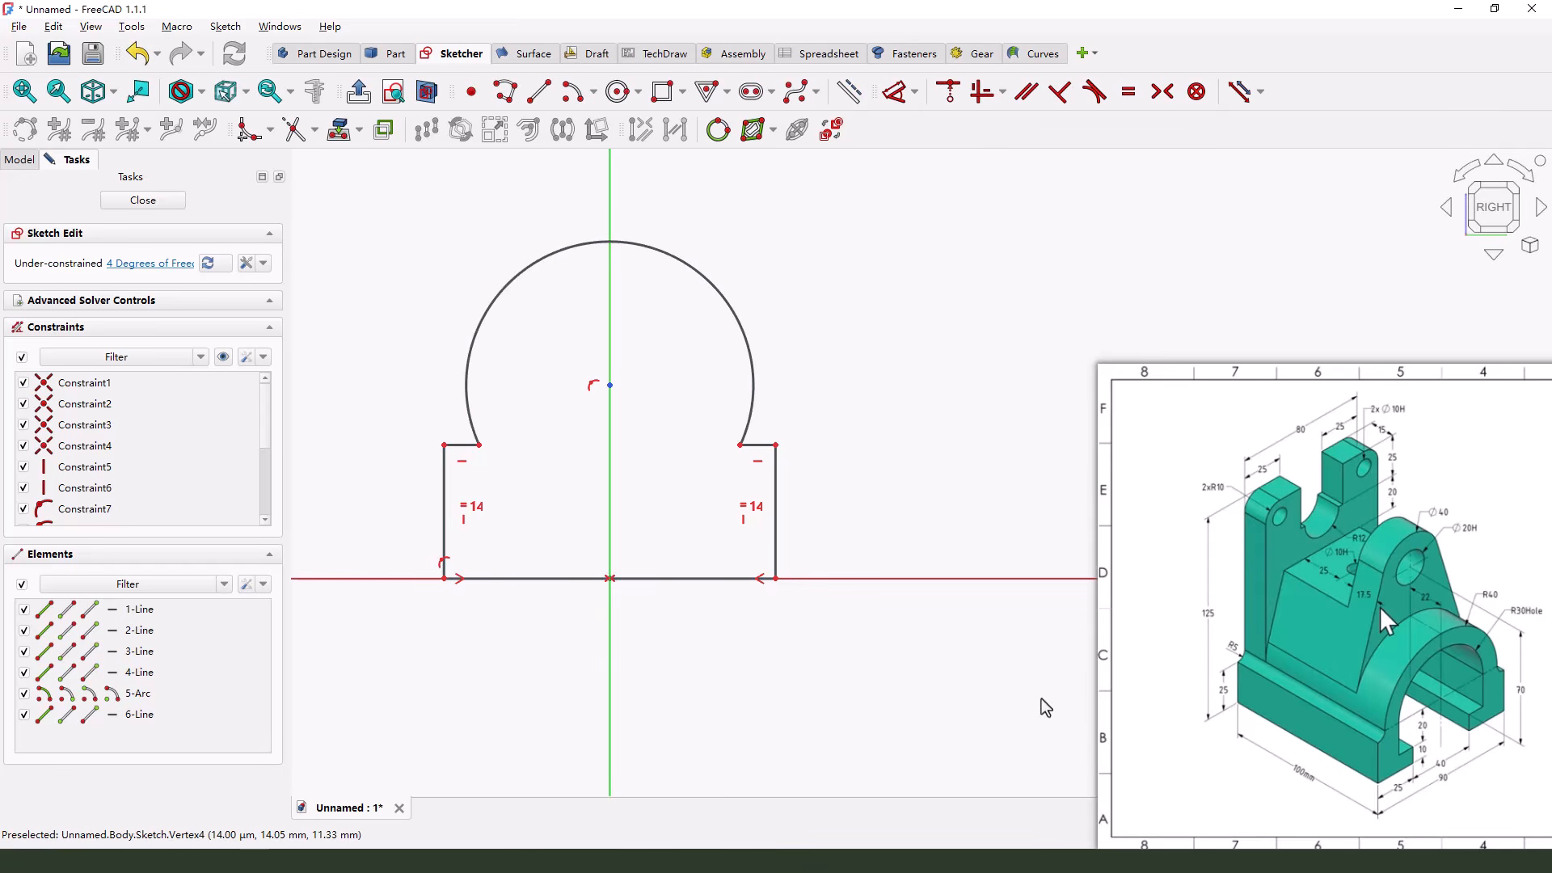
click(1535, 689)
mouse_move(1494, 584)
mouse_down()
mouse_move(1471, 591)
mouse_move(1501, 602)
mouse_up()
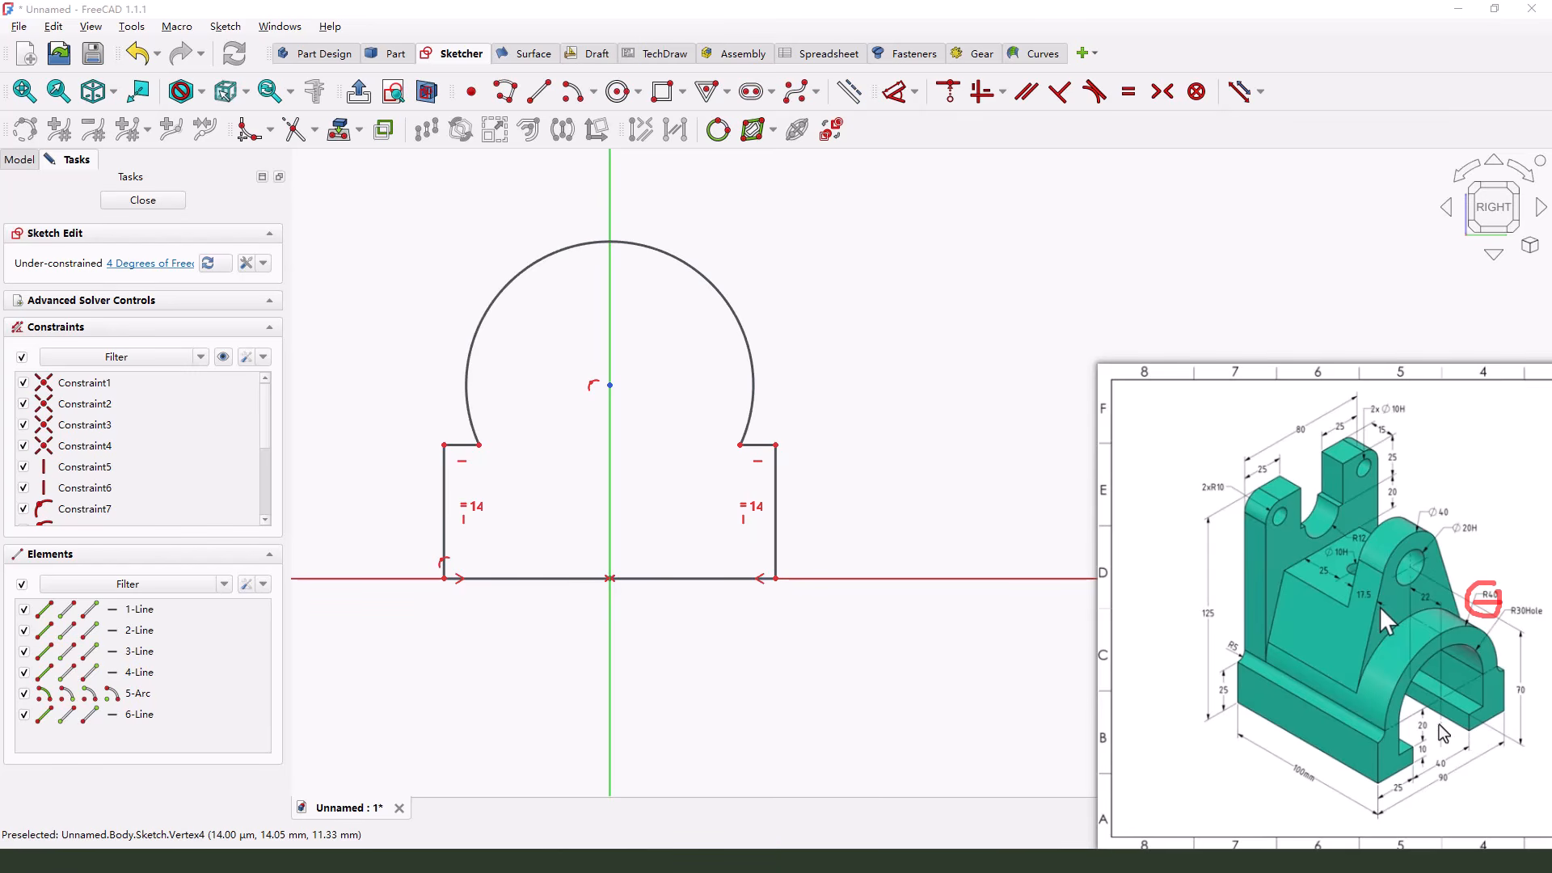
mouse_move(1426, 714)
mouse_down()
mouse_move(1429, 757)
mouse_move(1381, 740)
mouse_up()
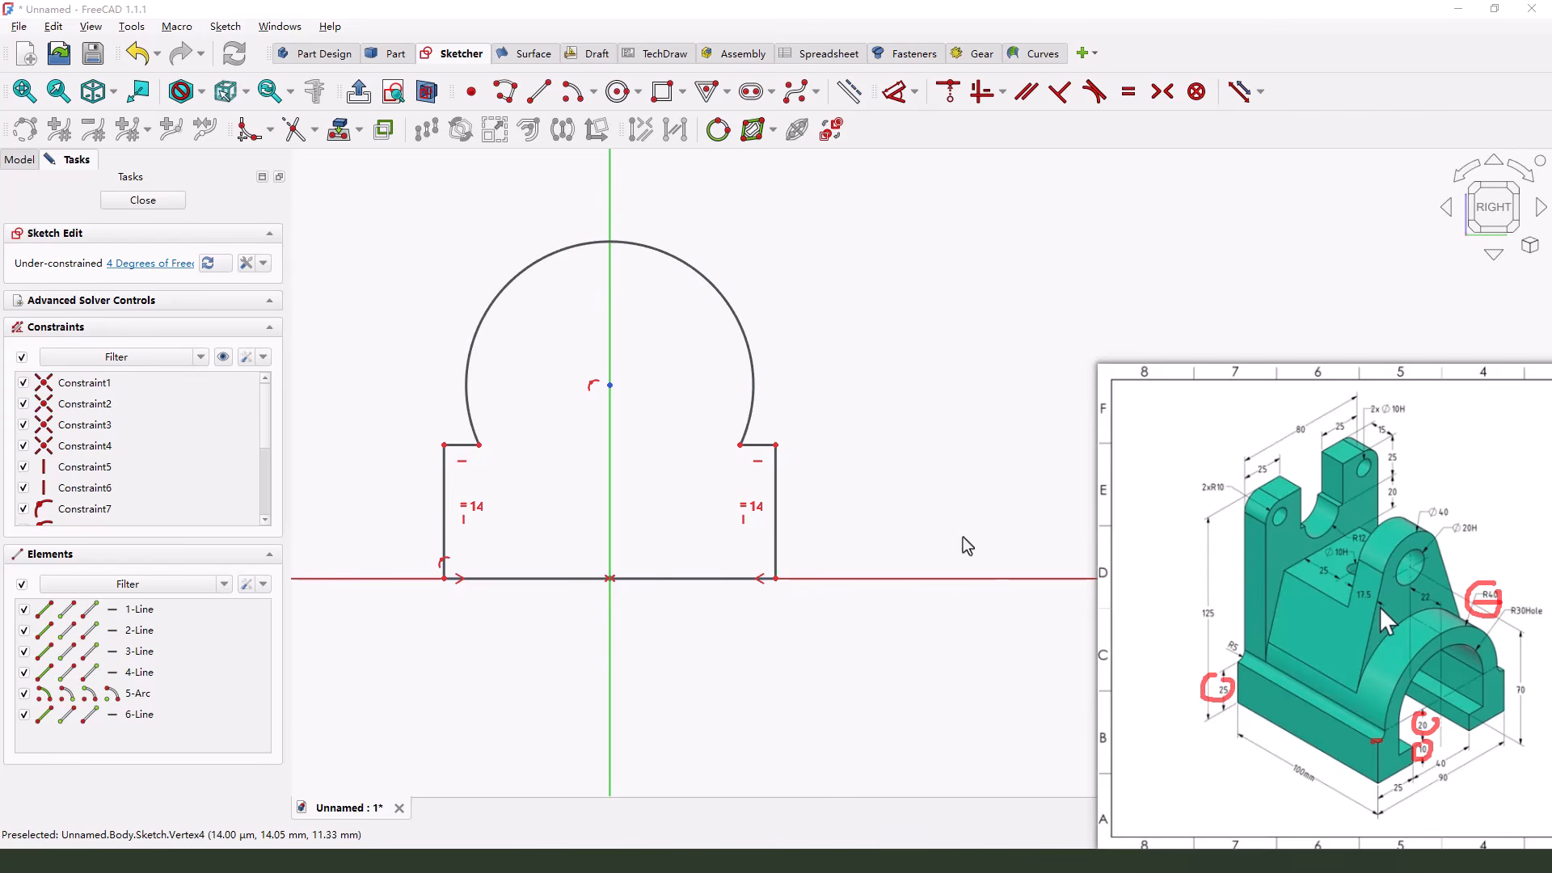
Dimension the base of the profile with a right side height of 25 mm and a bottom width of 90 mm
click(895, 91)
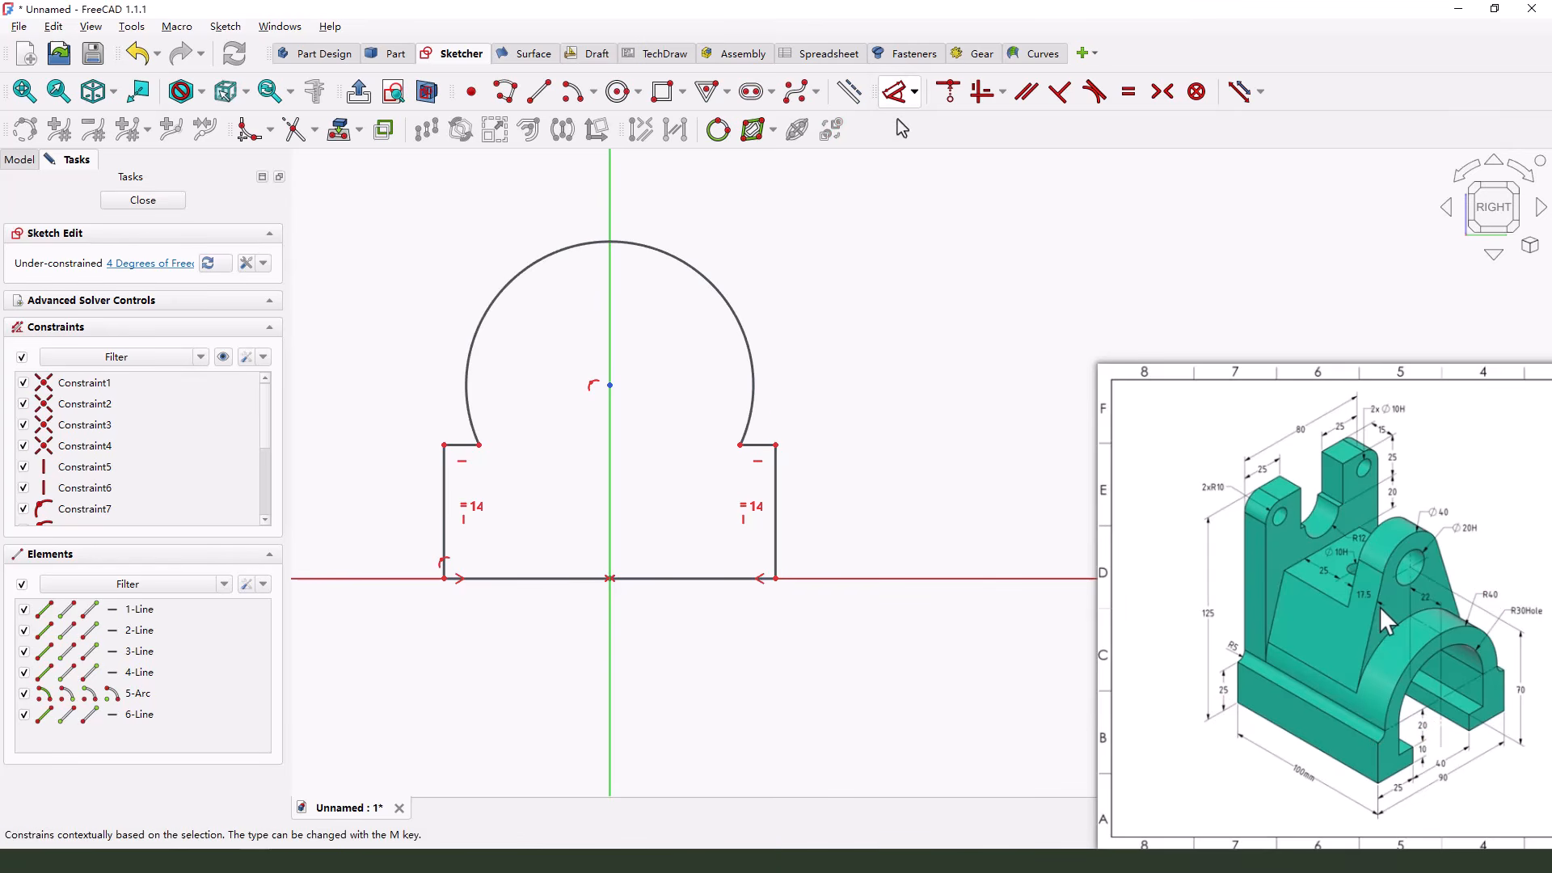
click(773, 512)
click(873, 510)
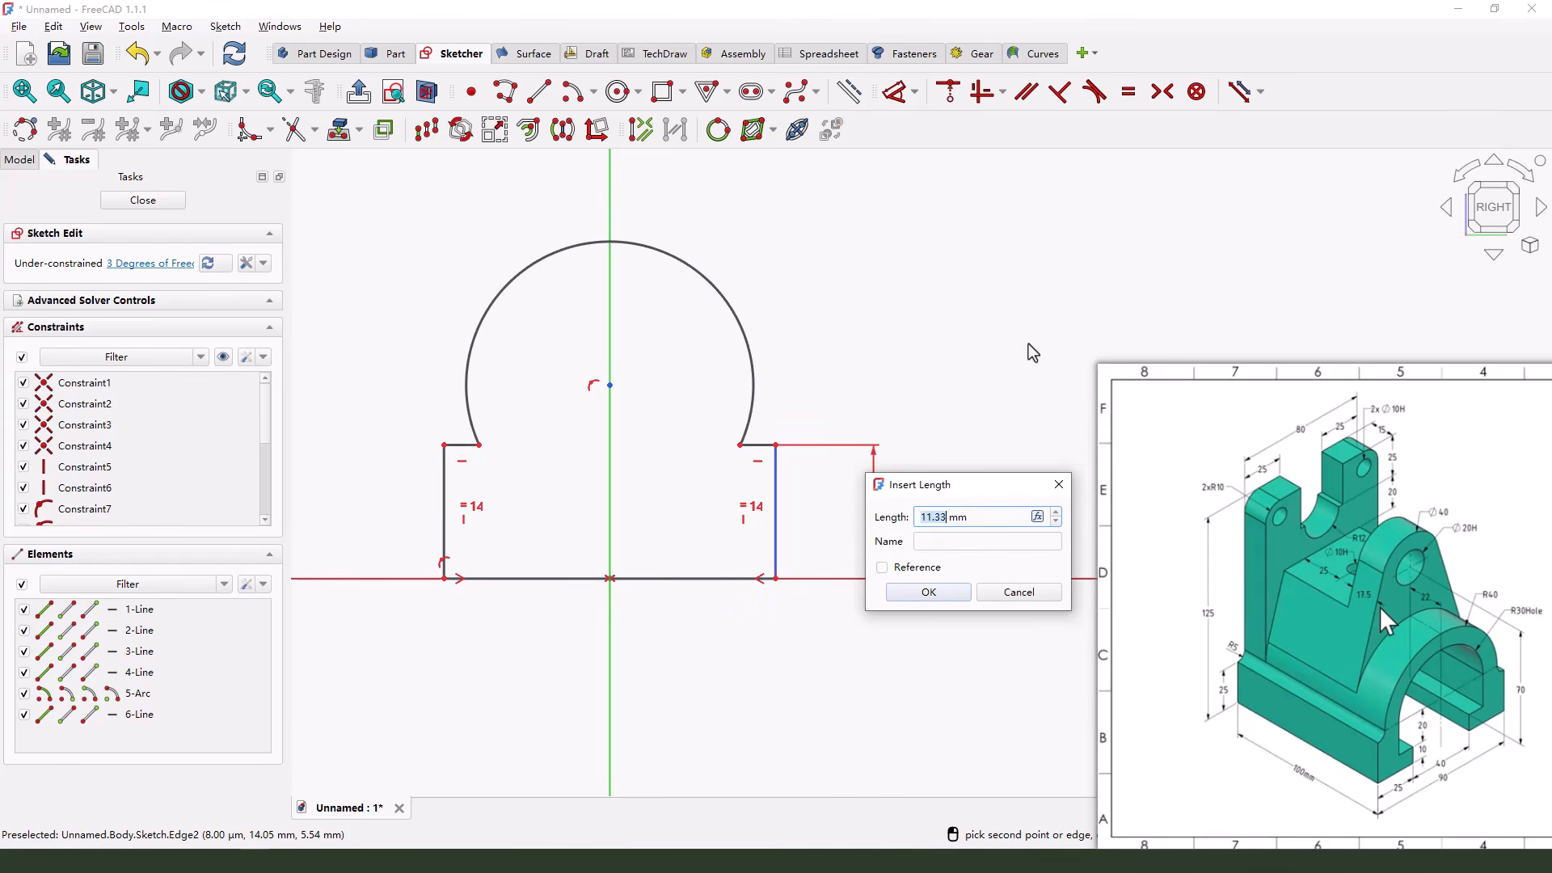
text(25)
key(Return)
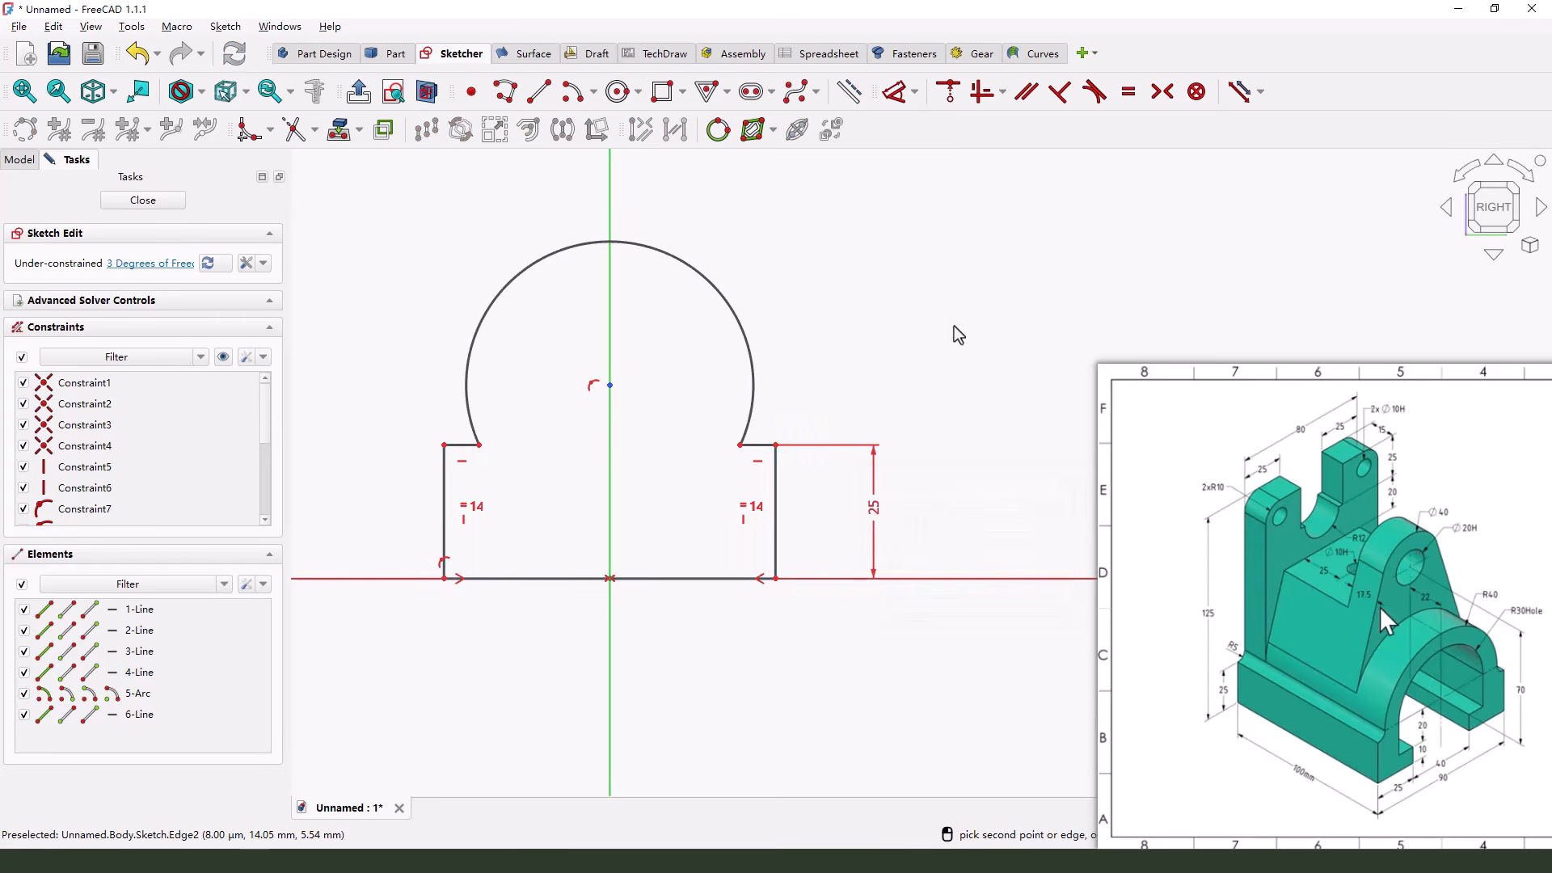
click(686, 579)
click(651, 660)
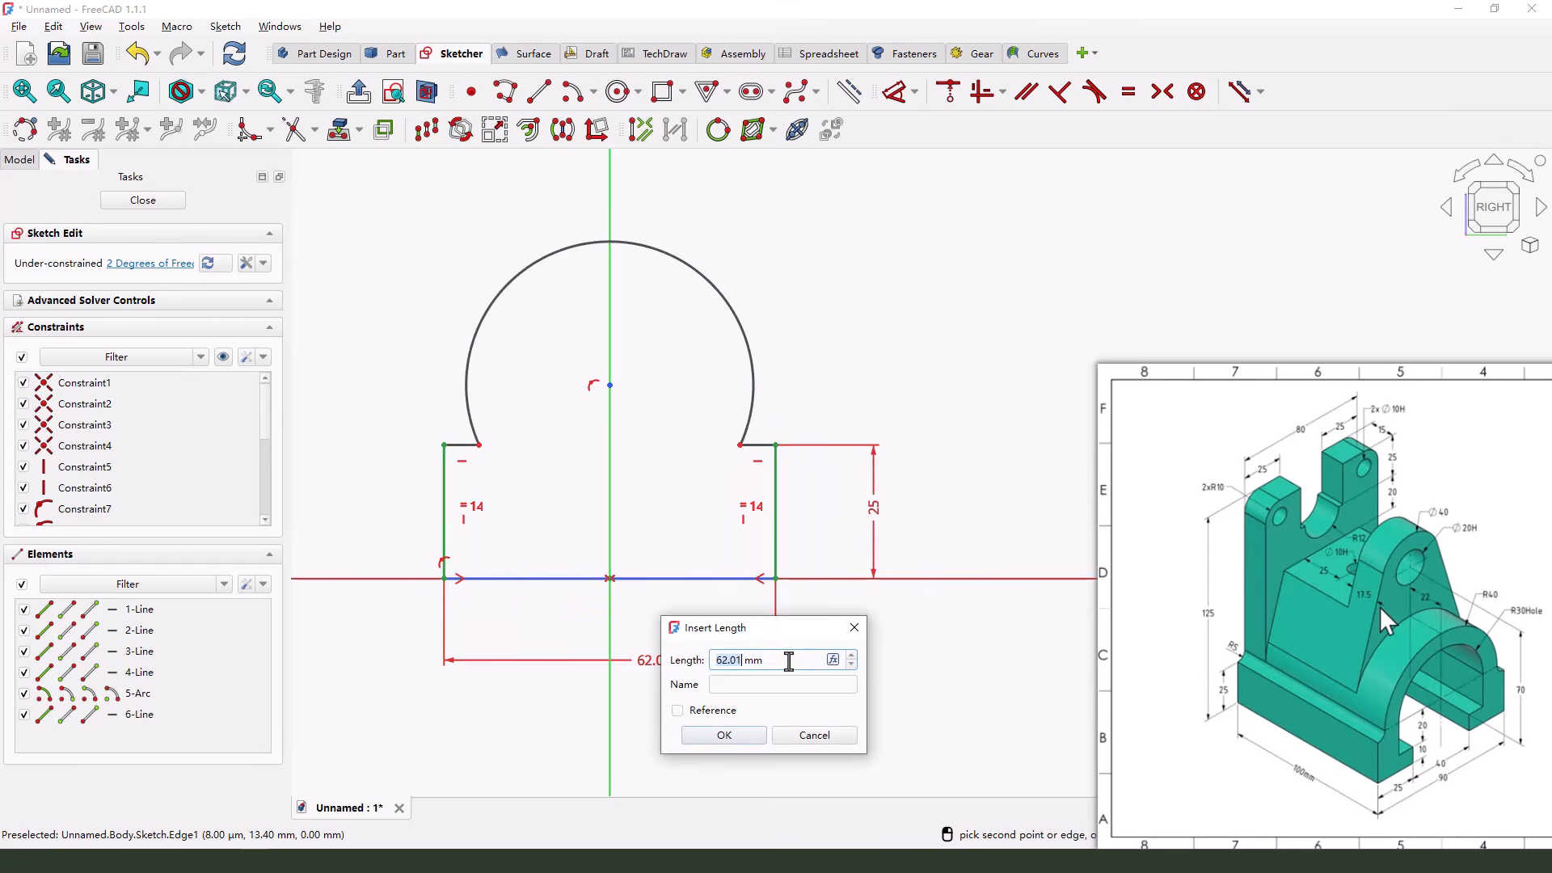
key(Return)
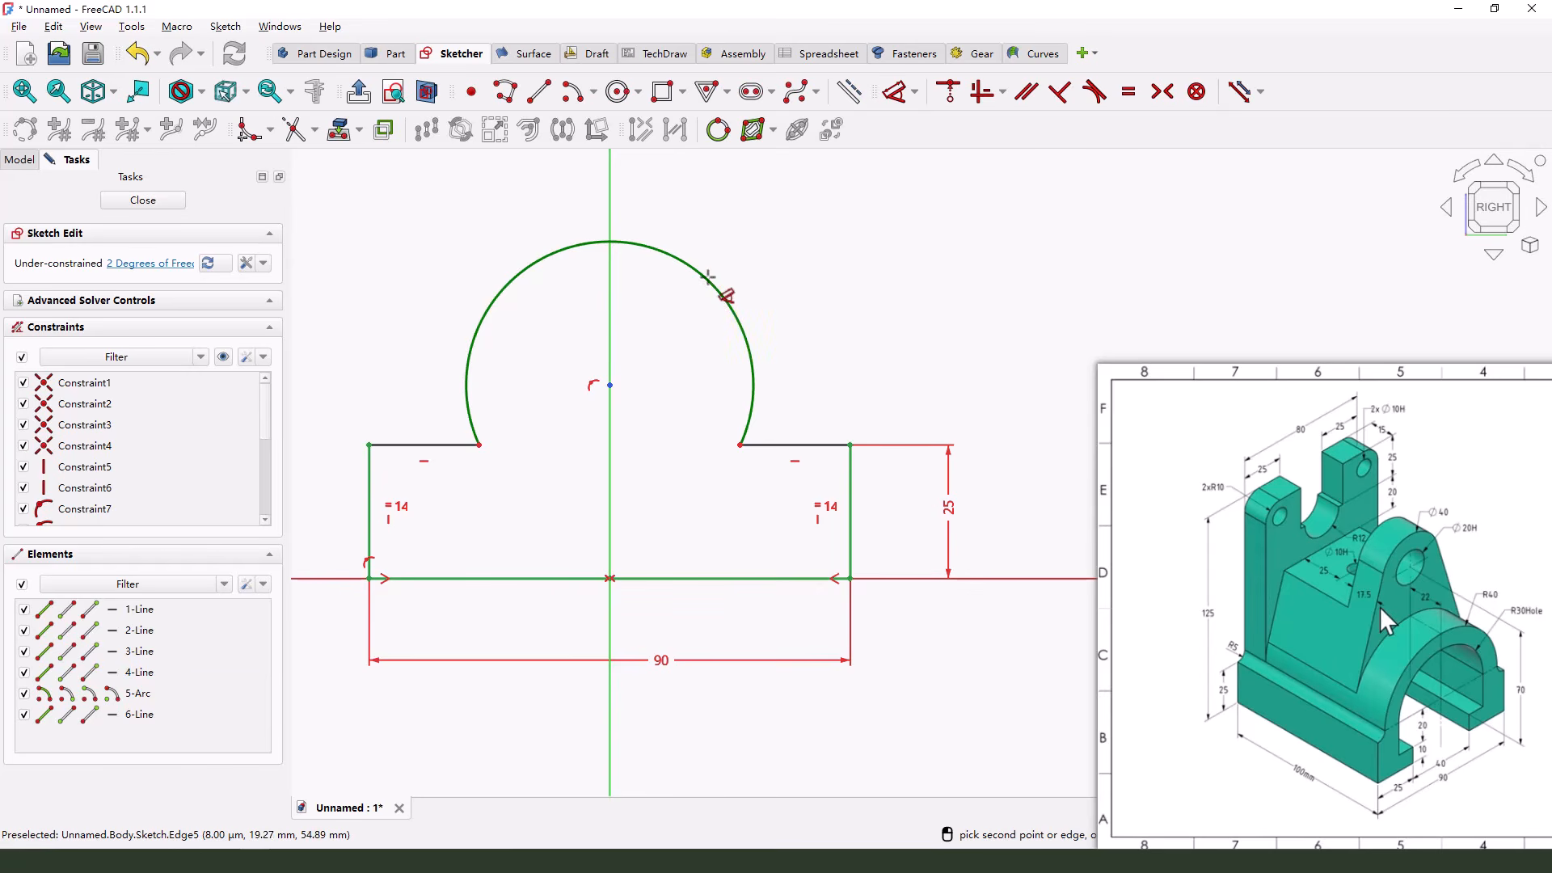
Dimension the arc of the base profile with a radius of 40 mm
click(728, 304)
click(803, 249)
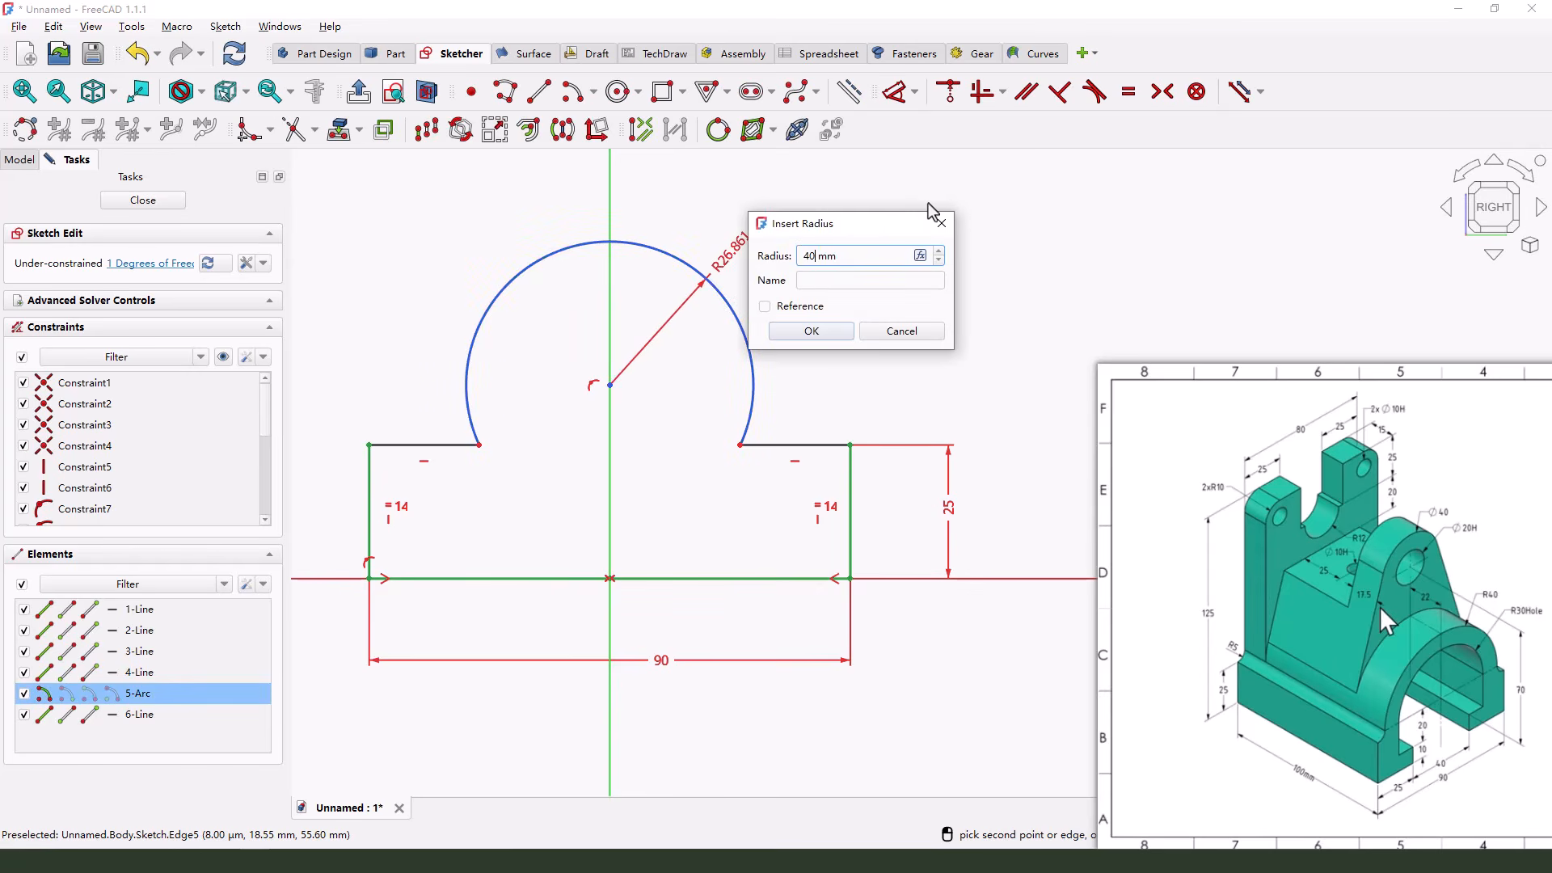
key(Return)
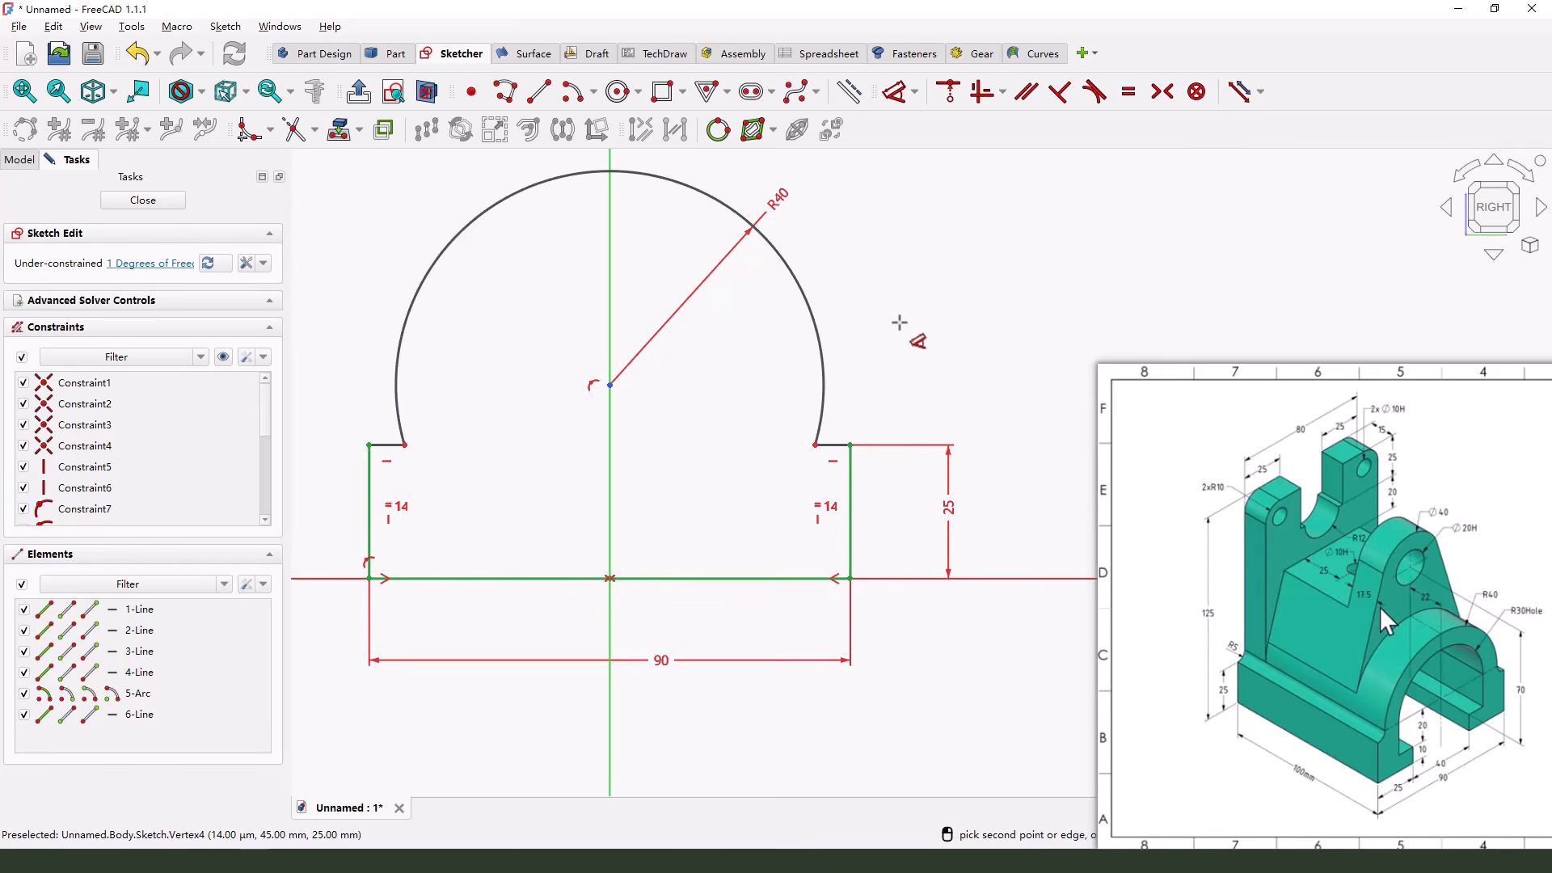
key(Escape)
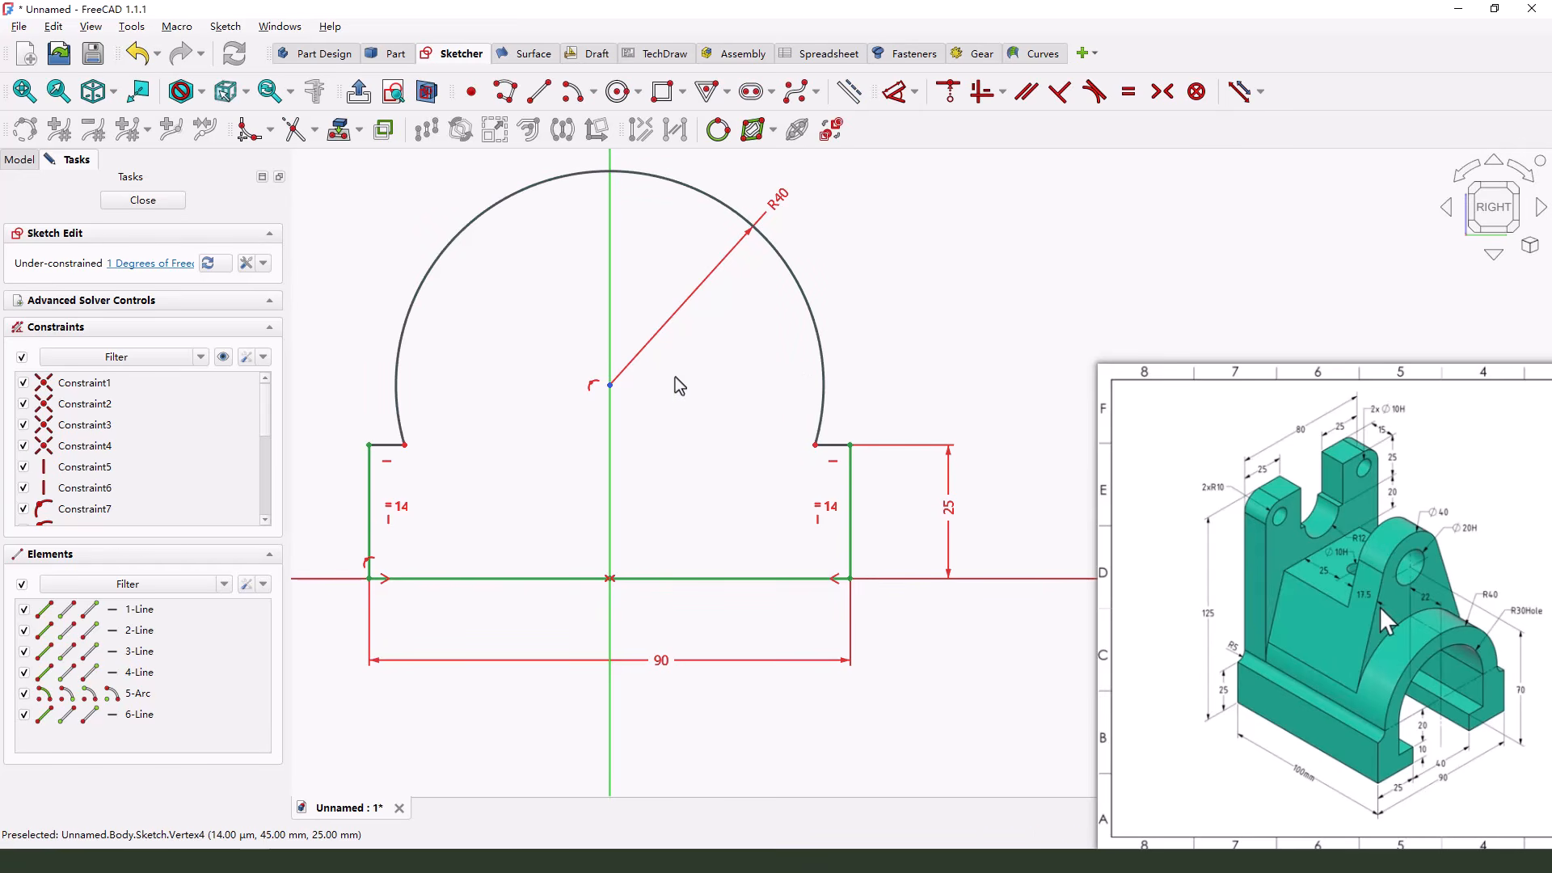
Lower the arc's centre to shoulder level and constrain it horizontally with the arc's right endpoint
drag(610, 386, 609, 448)
click(609, 444)
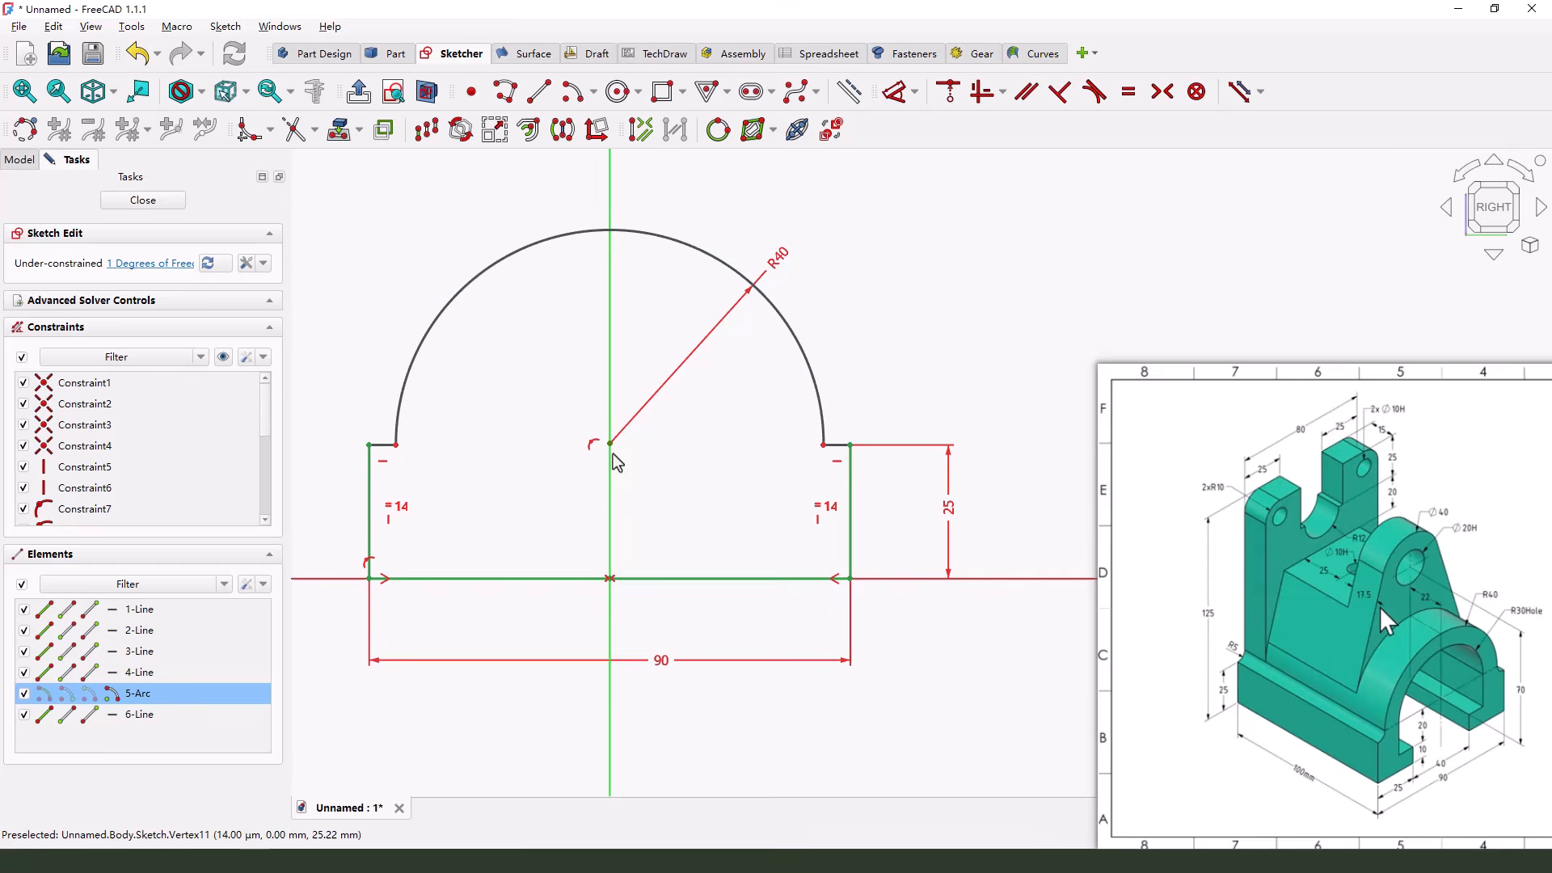
click(825, 446)
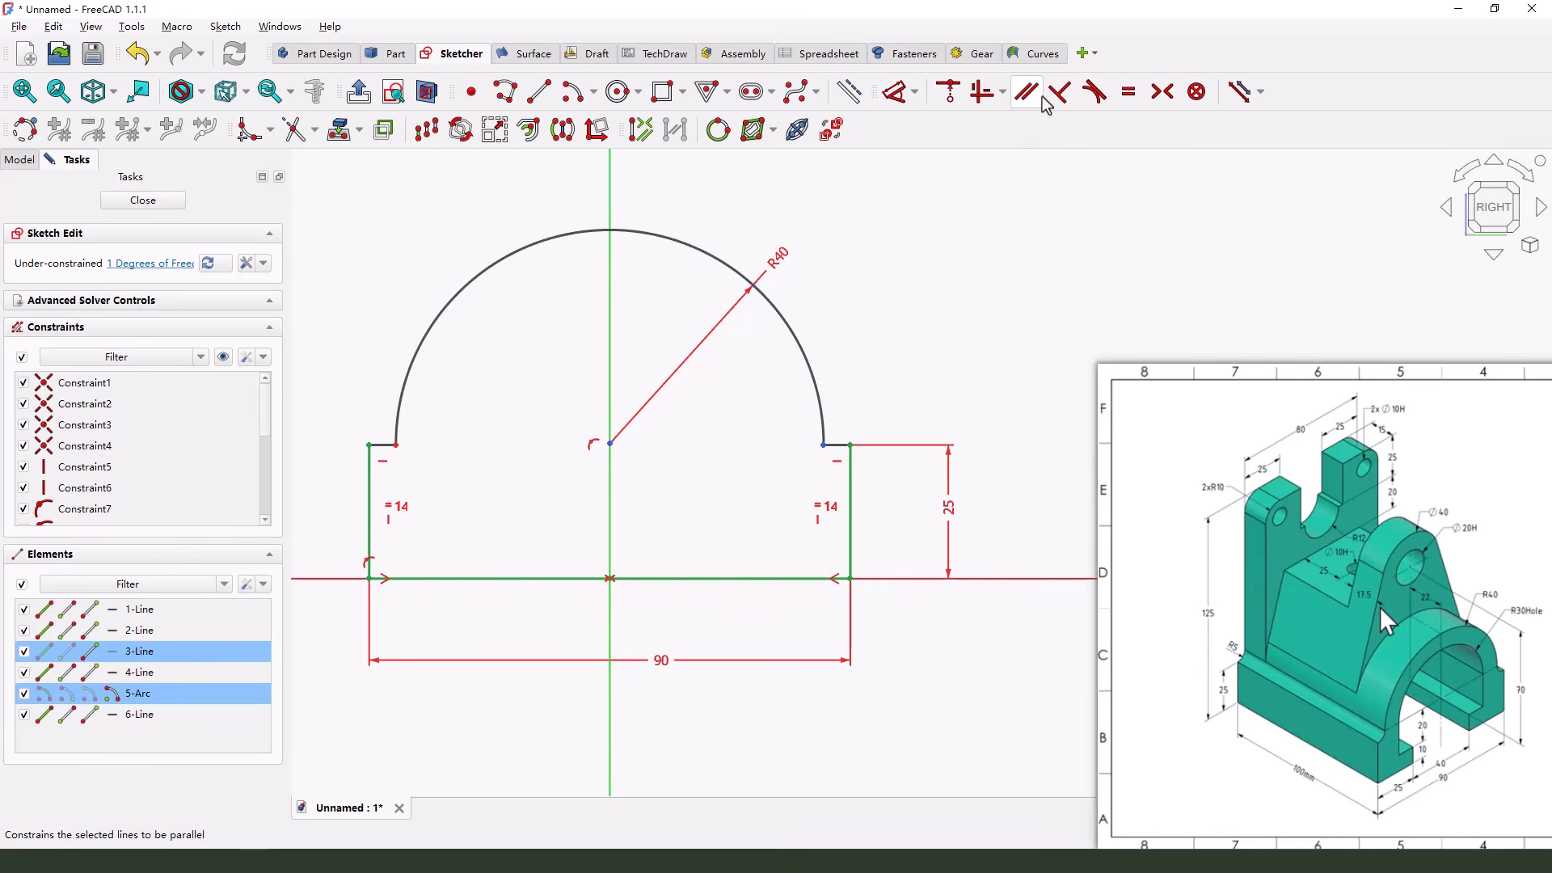
click(978, 95)
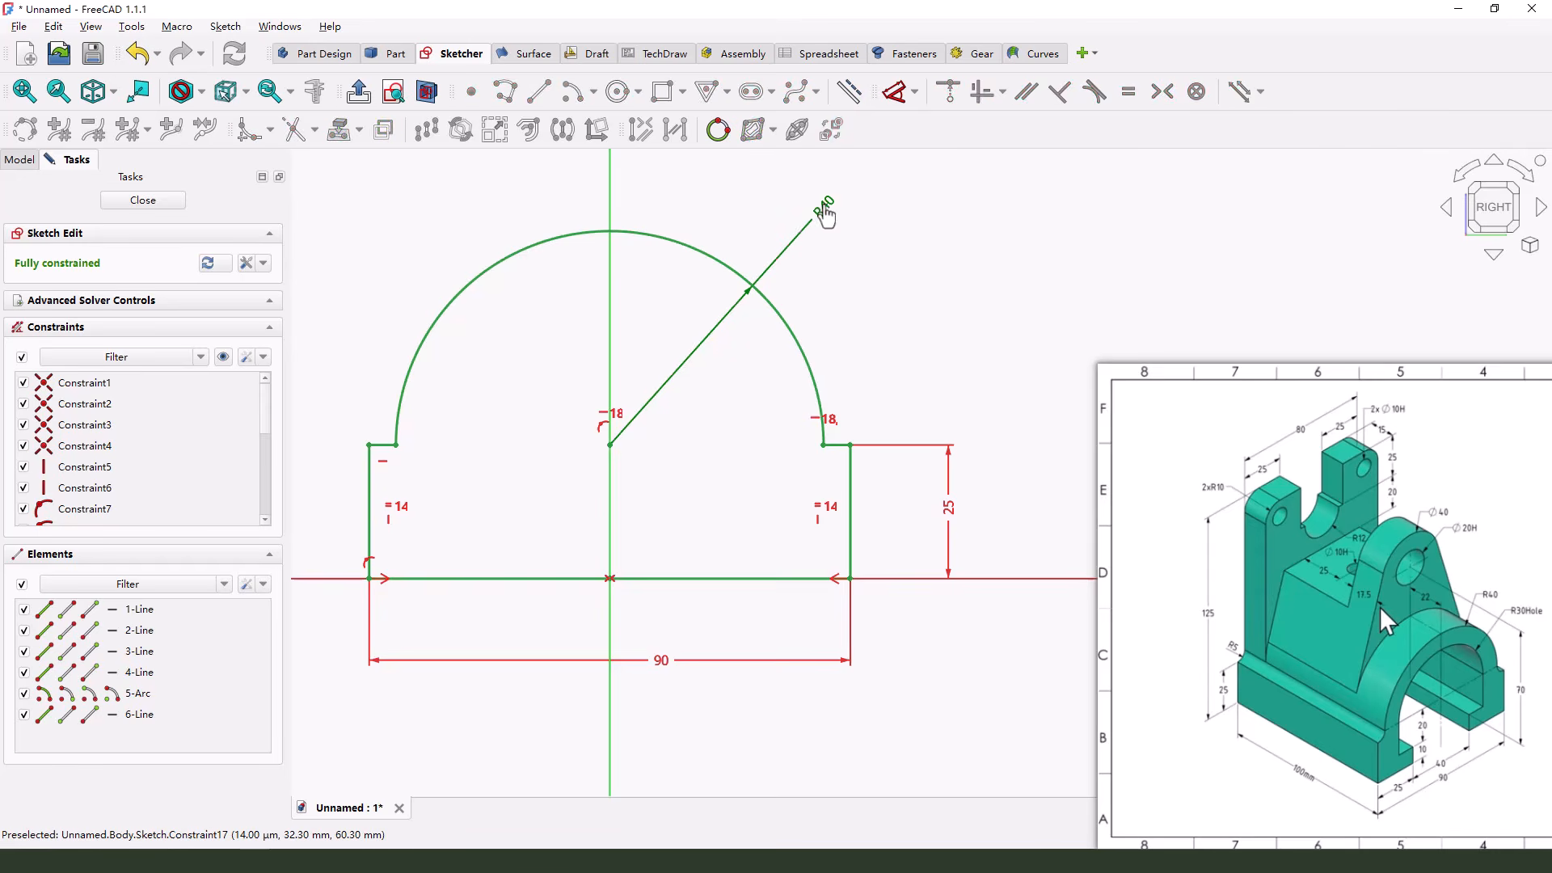
Finish the base profile sketch and return to the 3D model
scroll(808, 376, down, 2)
drag(848, 271, 868, 339)
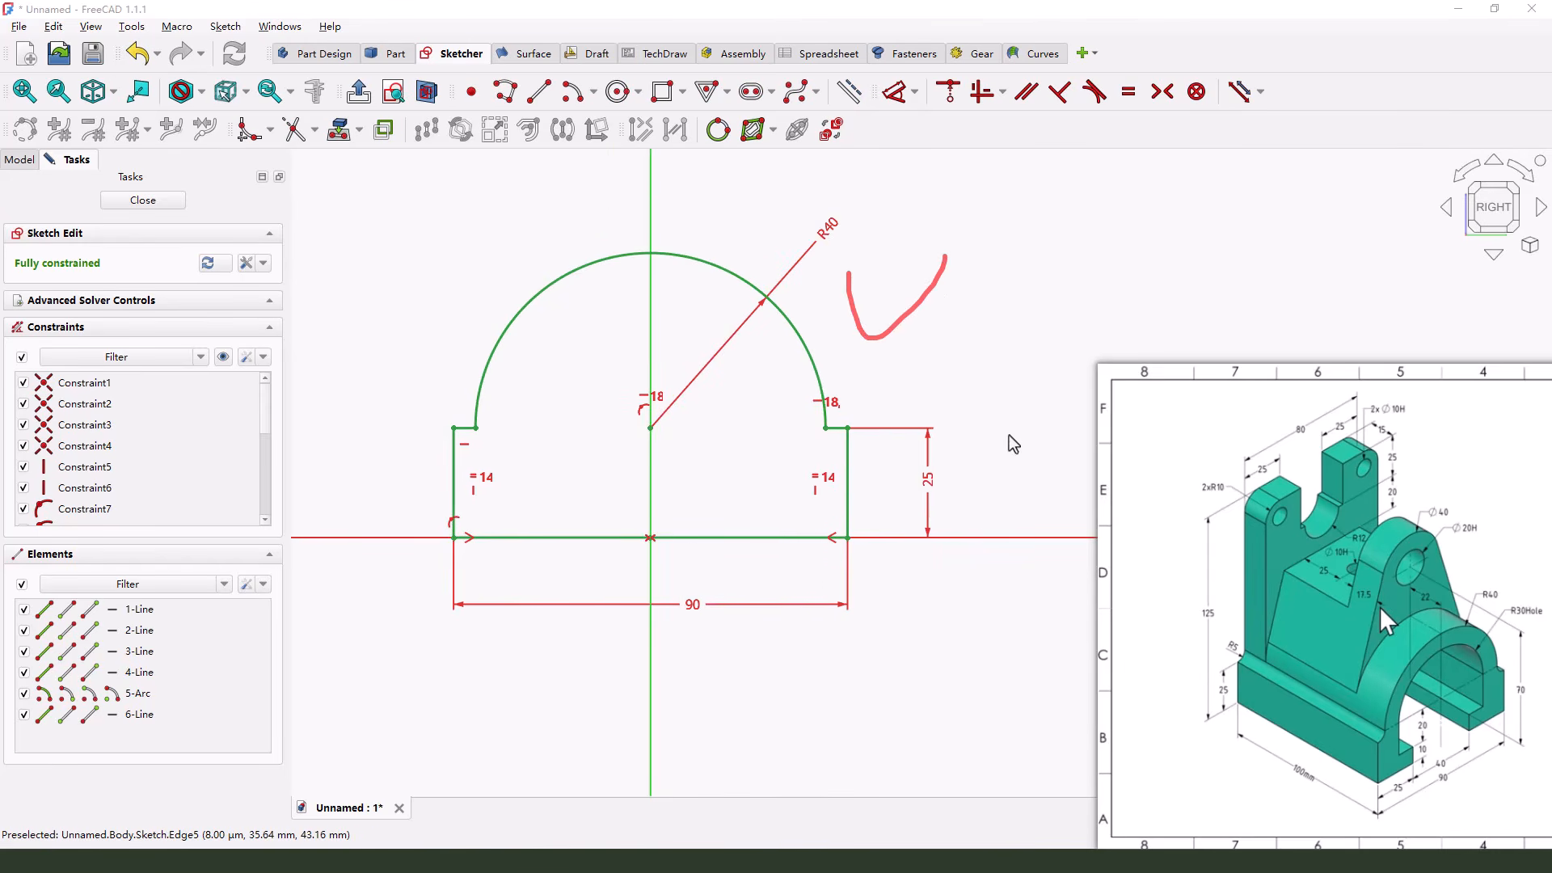
key(Escape)
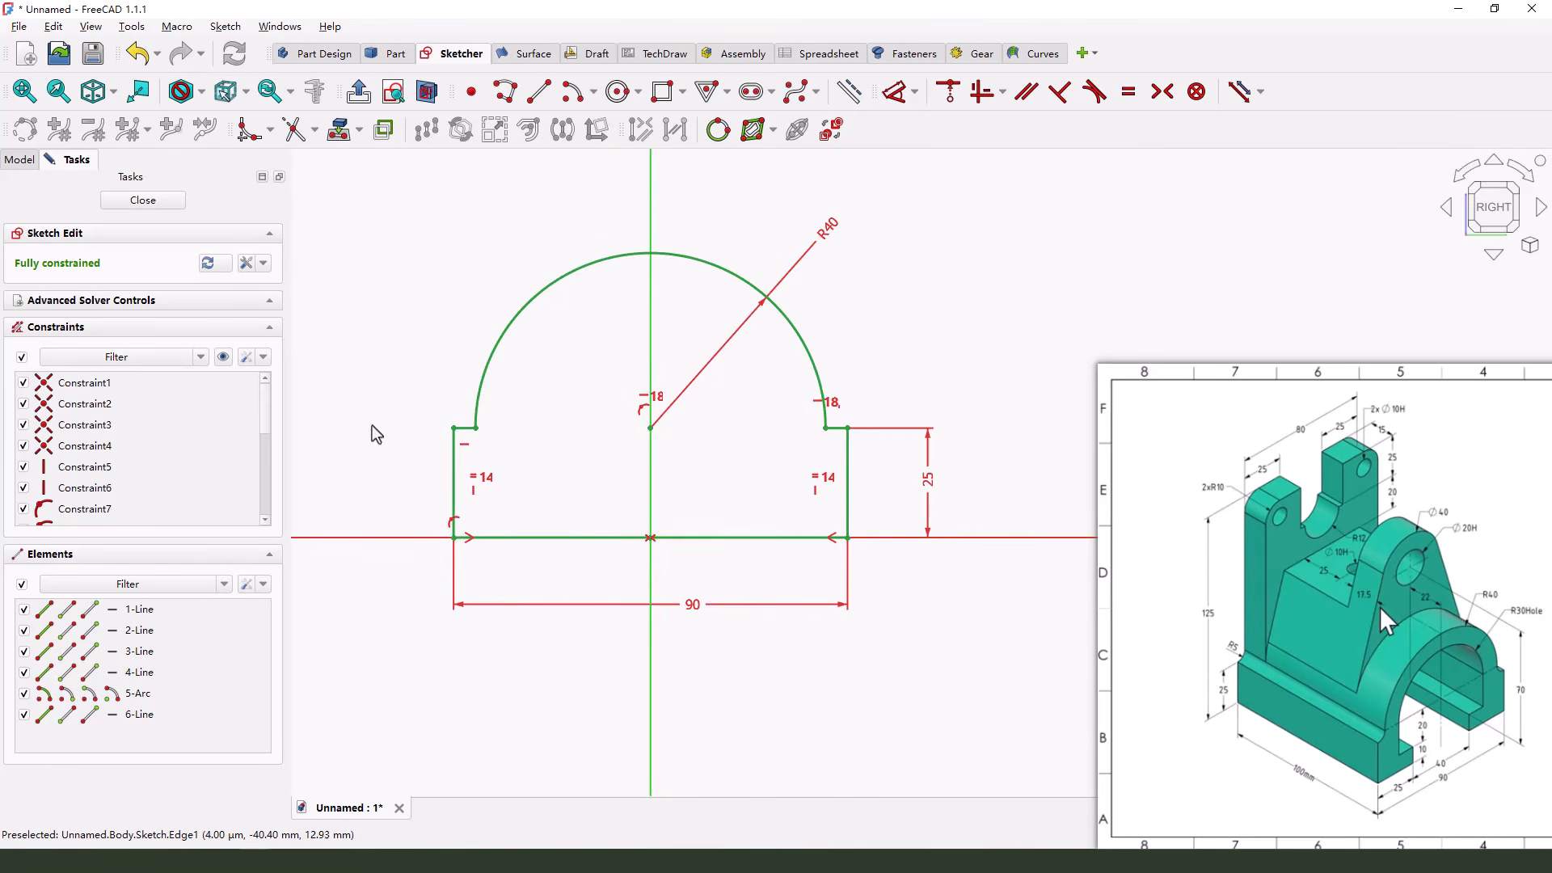
drag(103, 211, 172, 211)
key(Escape)
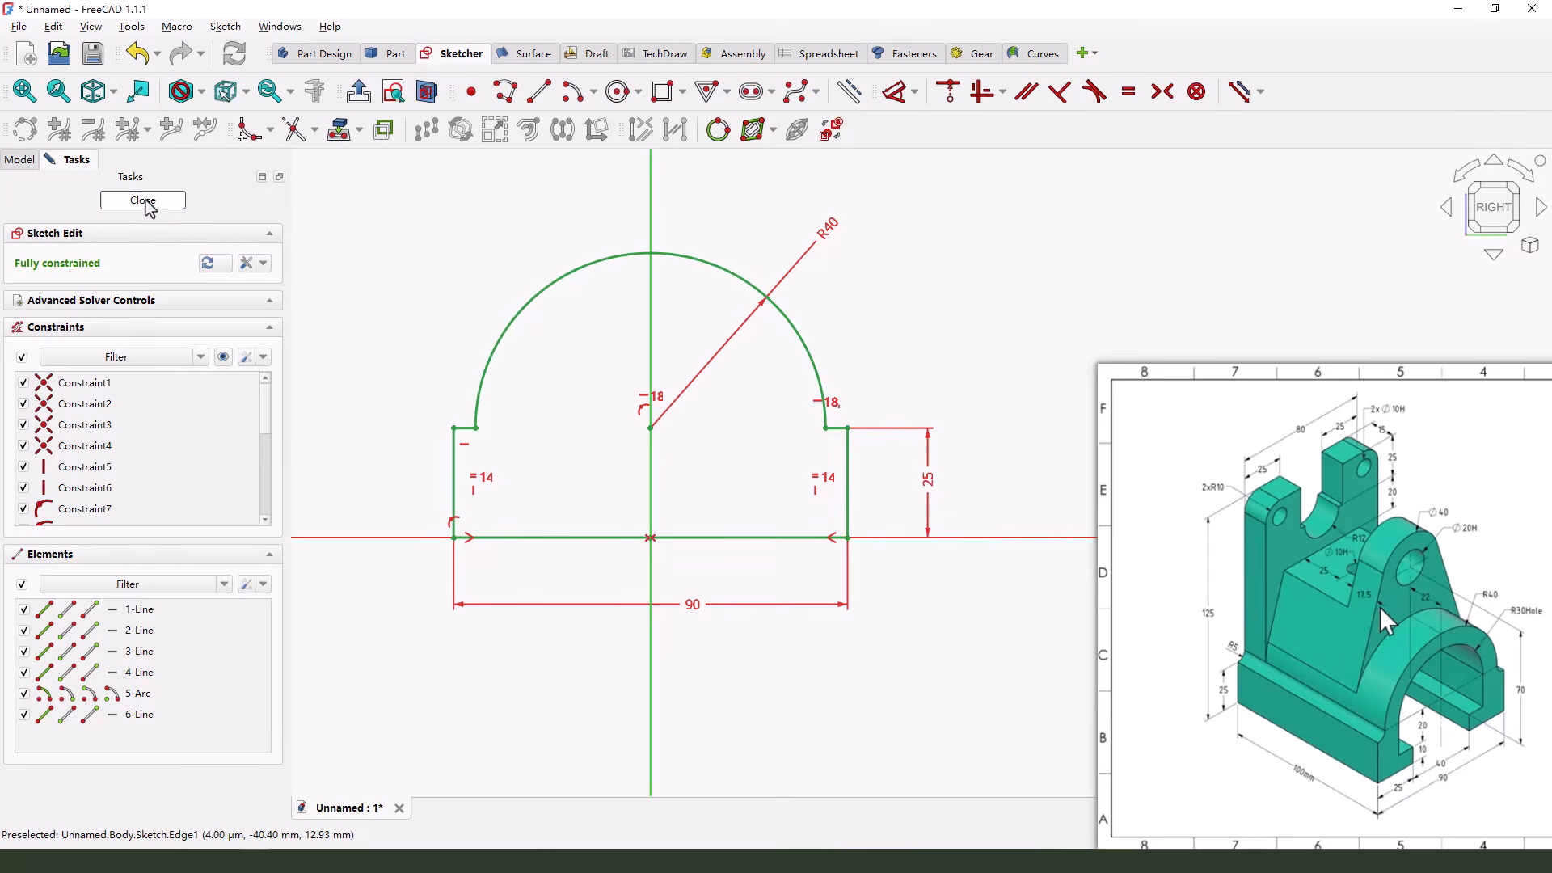
click(154, 201)
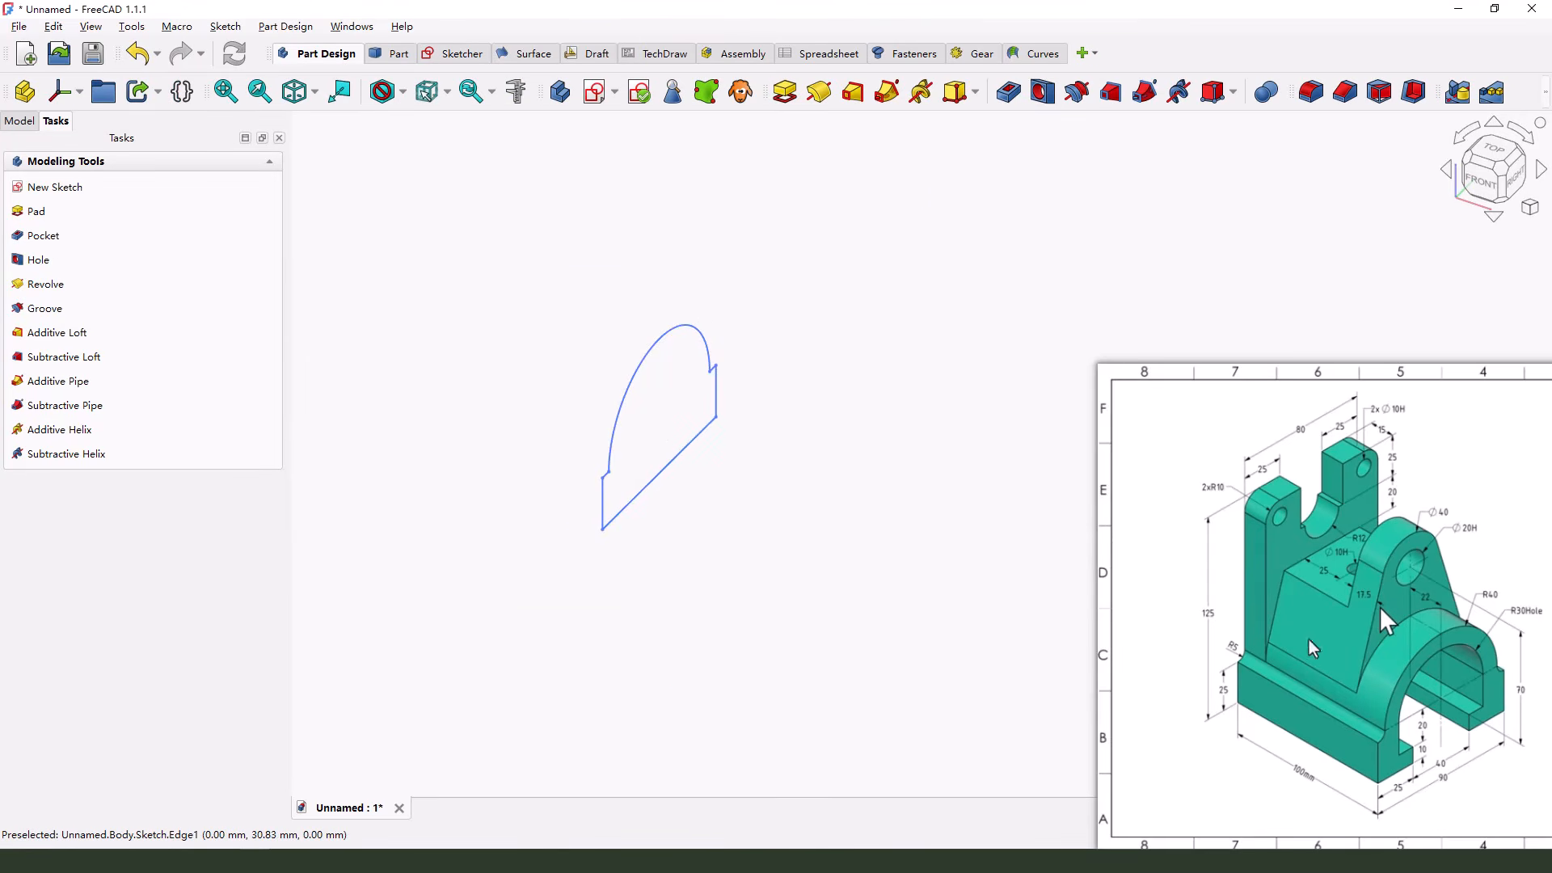
Pad the base profile one-sided to a length of 100 mm
mouse_move(1298, 745)
mouse_down()
mouse_move(1286, 785)
mouse_move(1333, 779)
mouse_up()
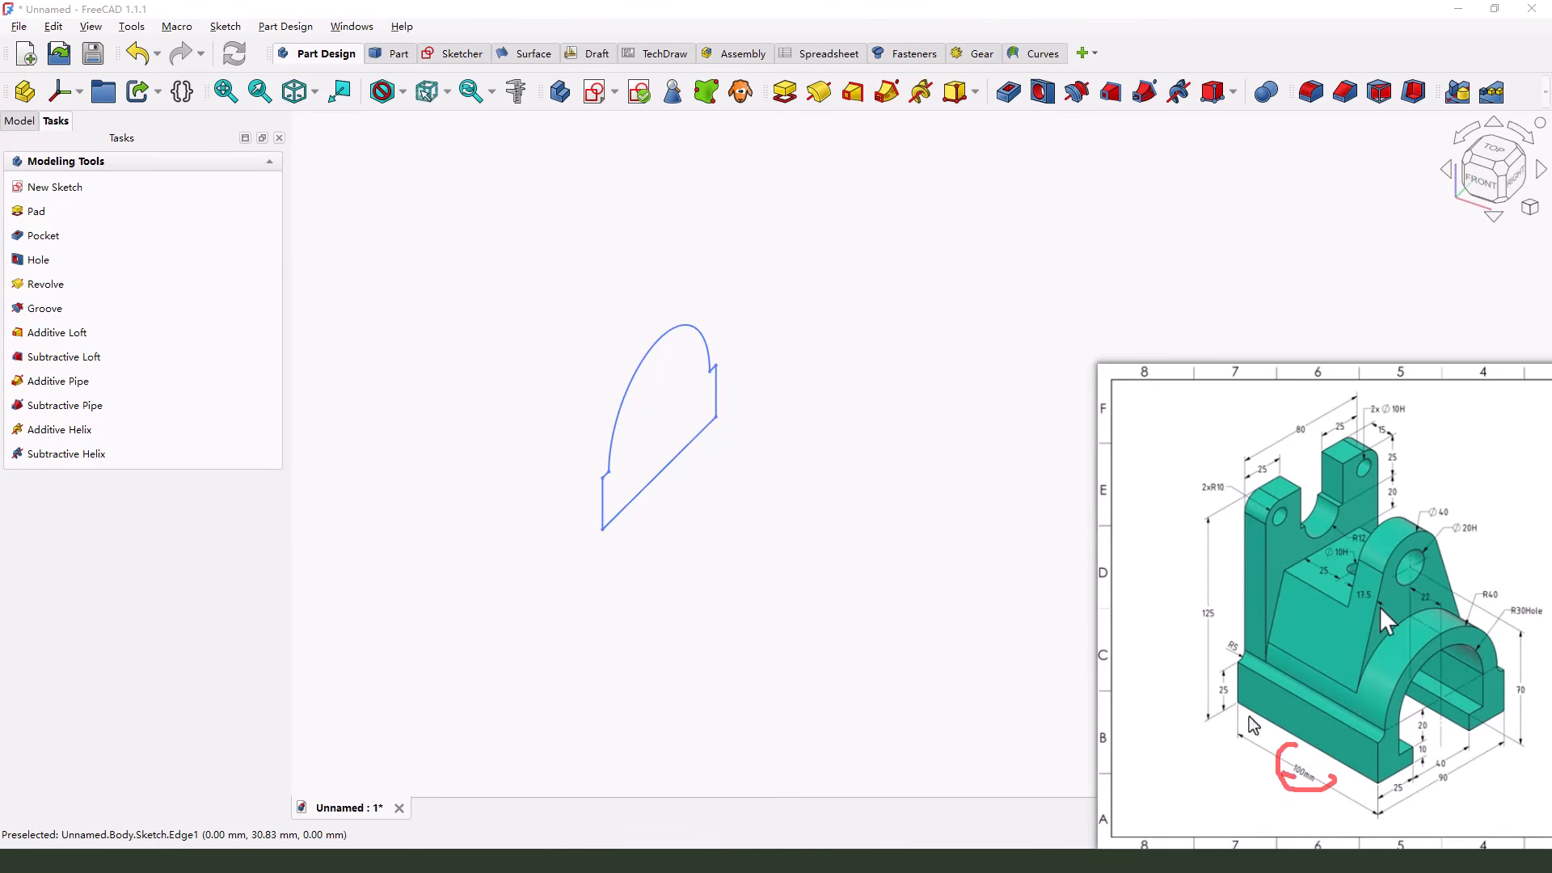
key(Escape)
drag(681, 390, 795, 419)
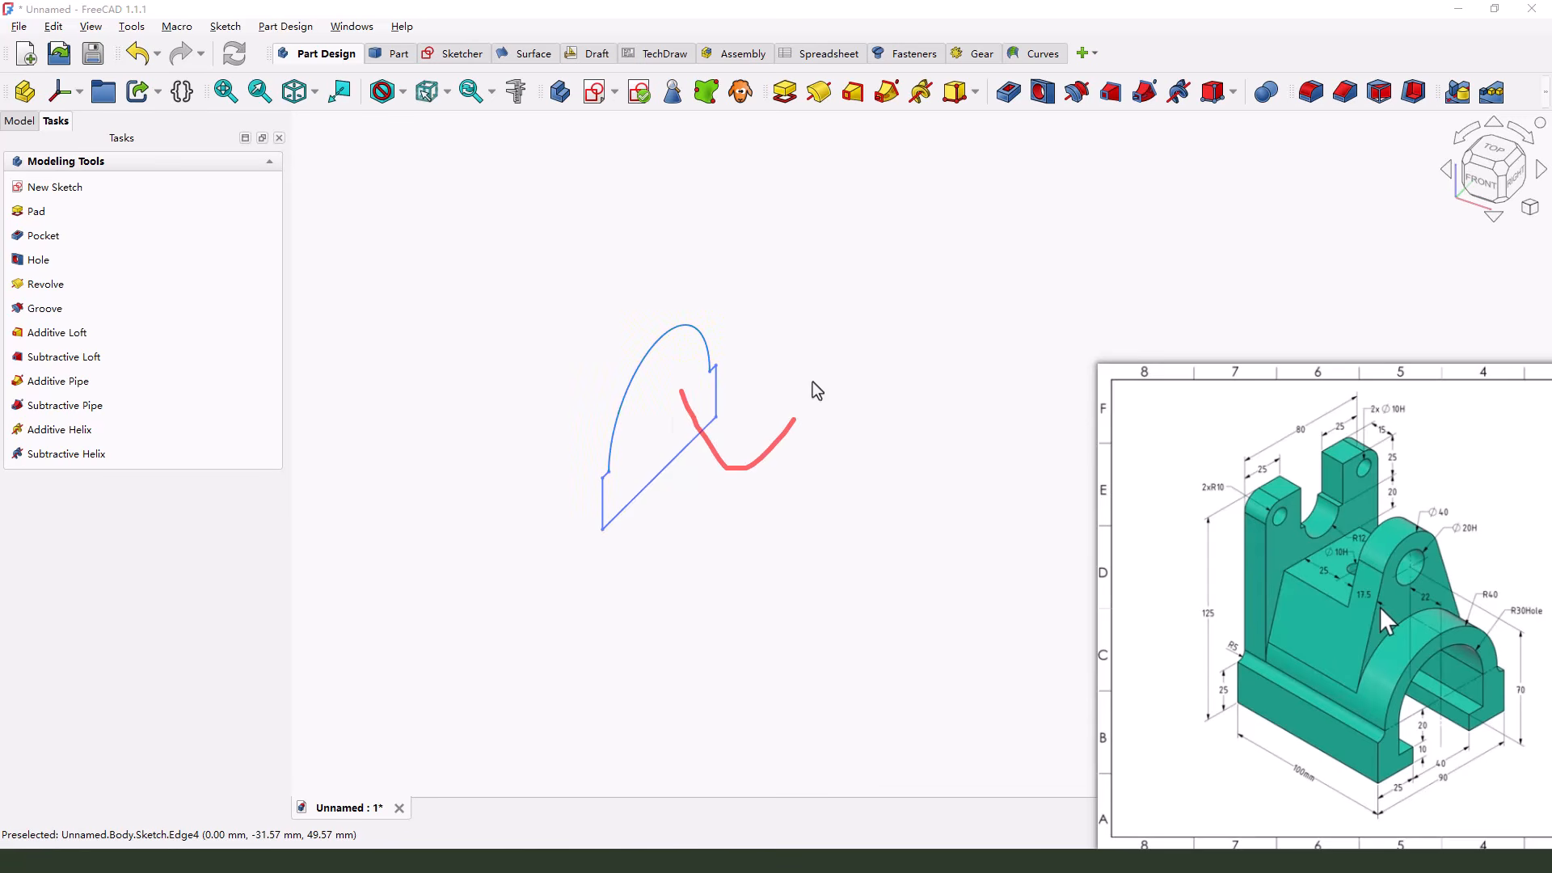
key(Escape)
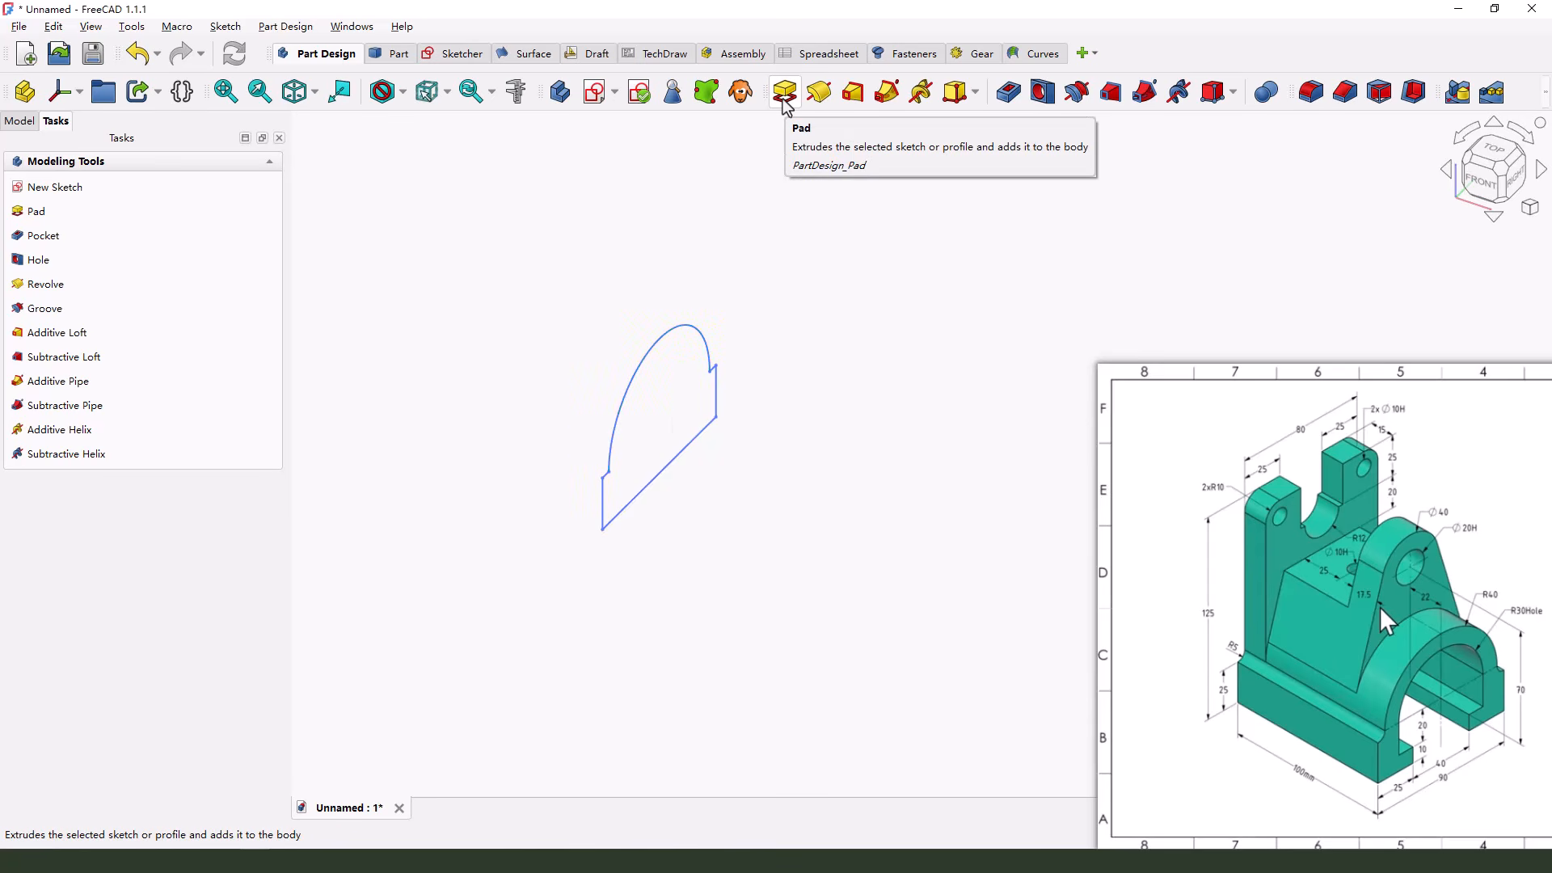
click(785, 103)
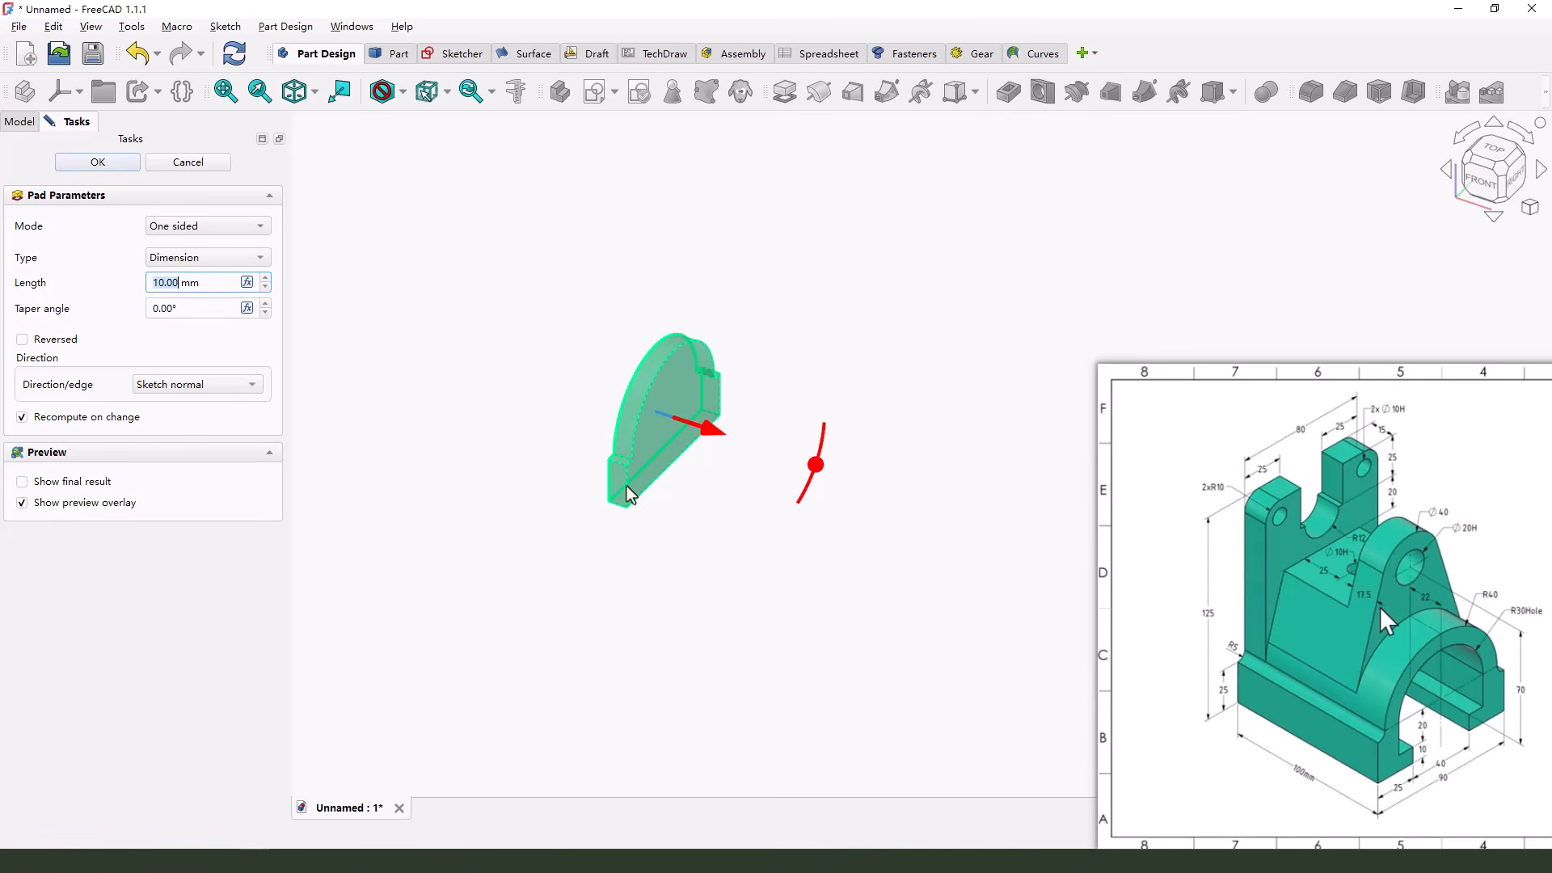
drag(713, 443, 836, 473)
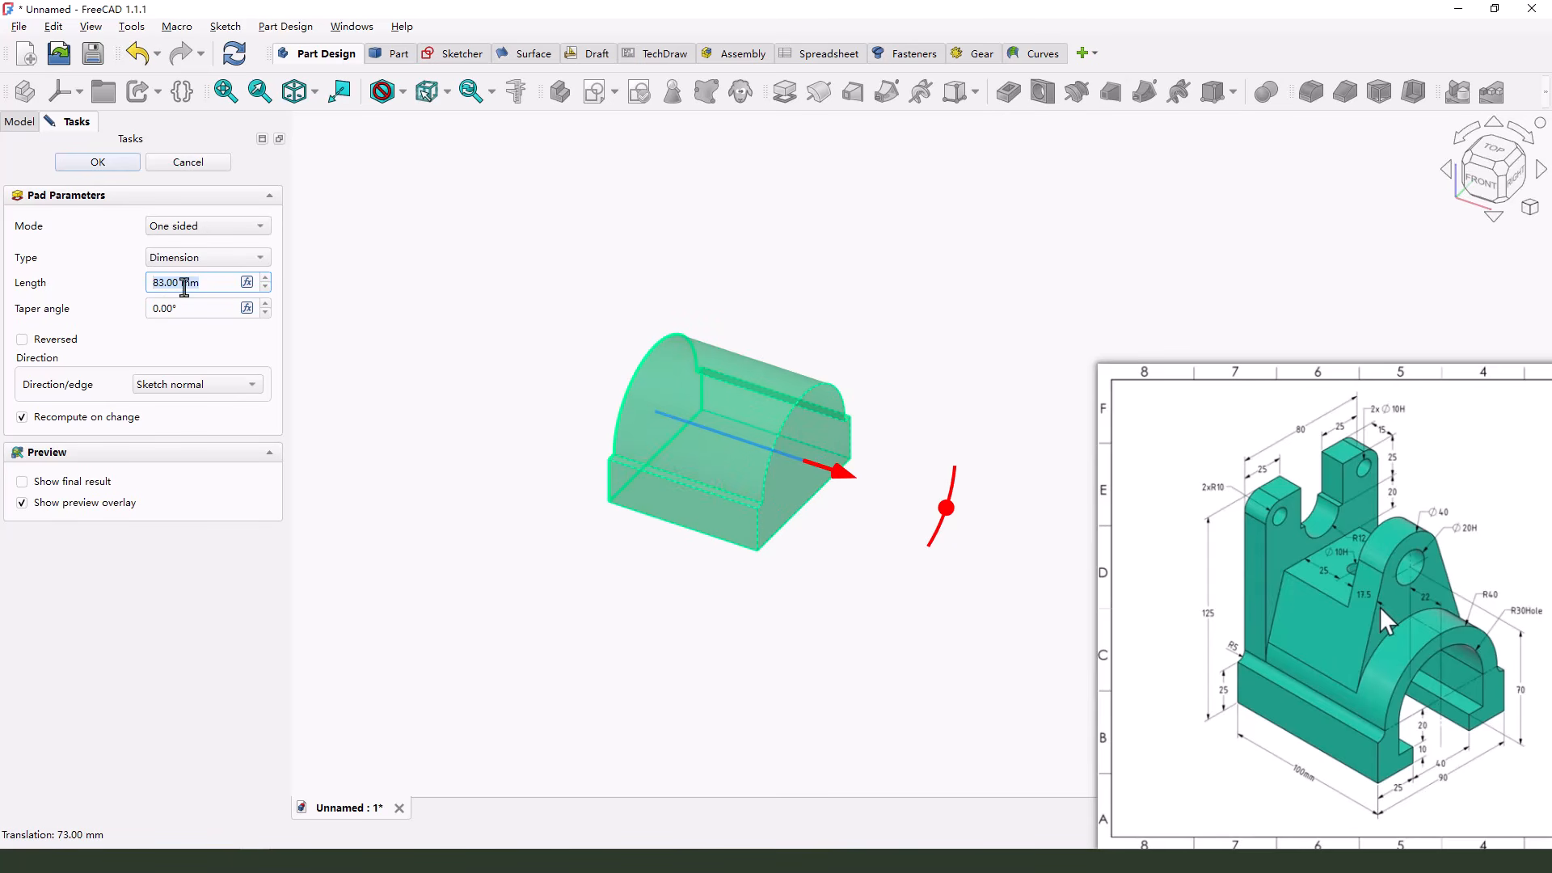
drag(181, 283, 98, 280)
drag(174, 263, 232, 305)
drag(838, 487, 911, 511)
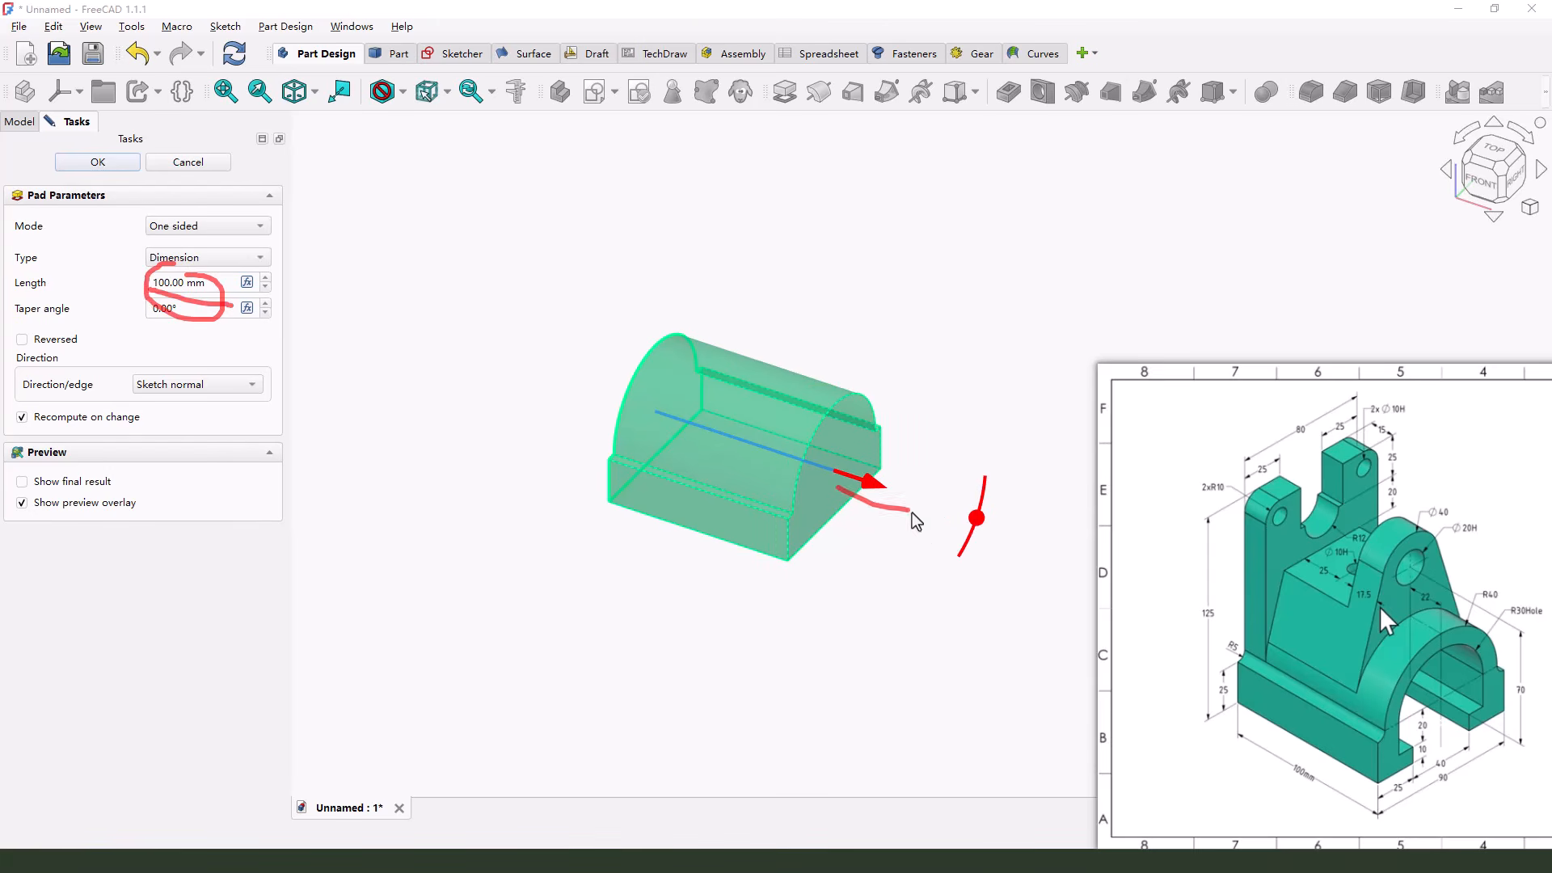
click(98, 162)
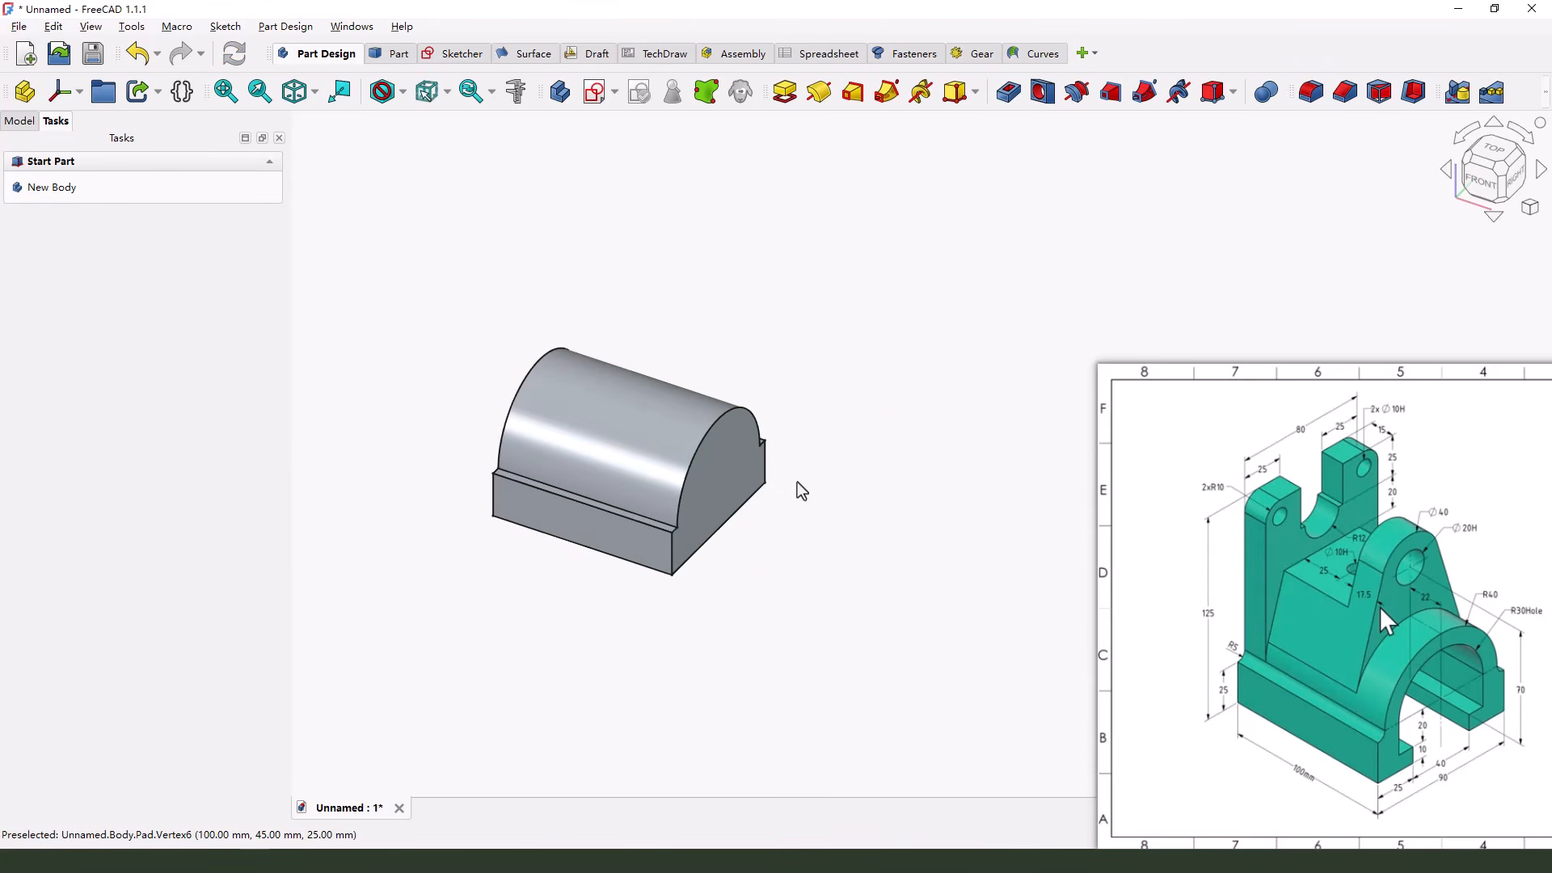
Start a new sketch on the YZ plane for the upright back plate
key(ctrl+2)
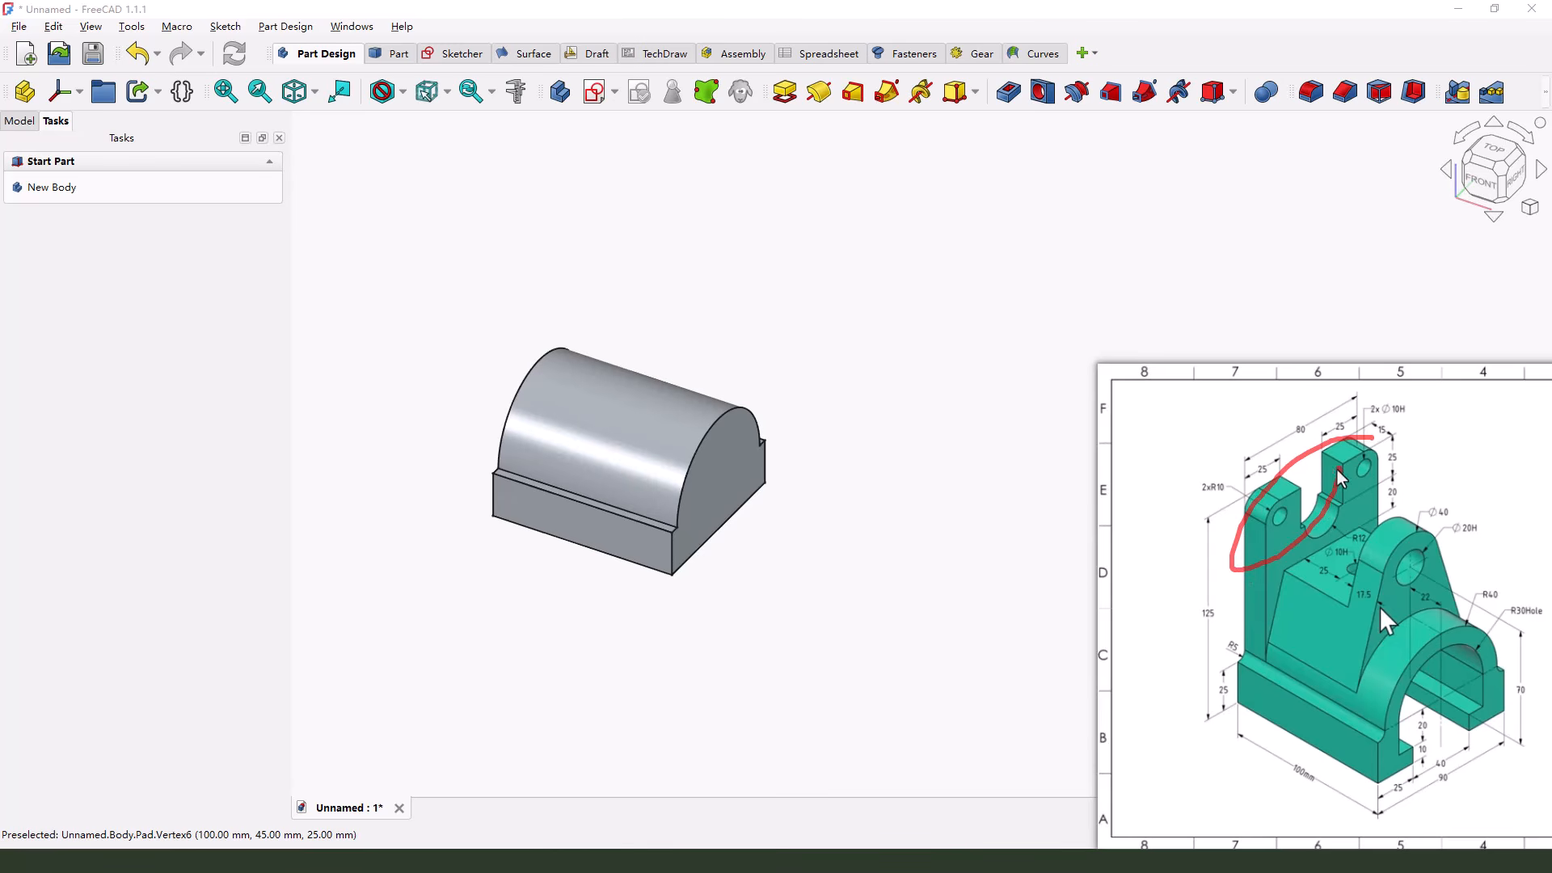
key(Escape)
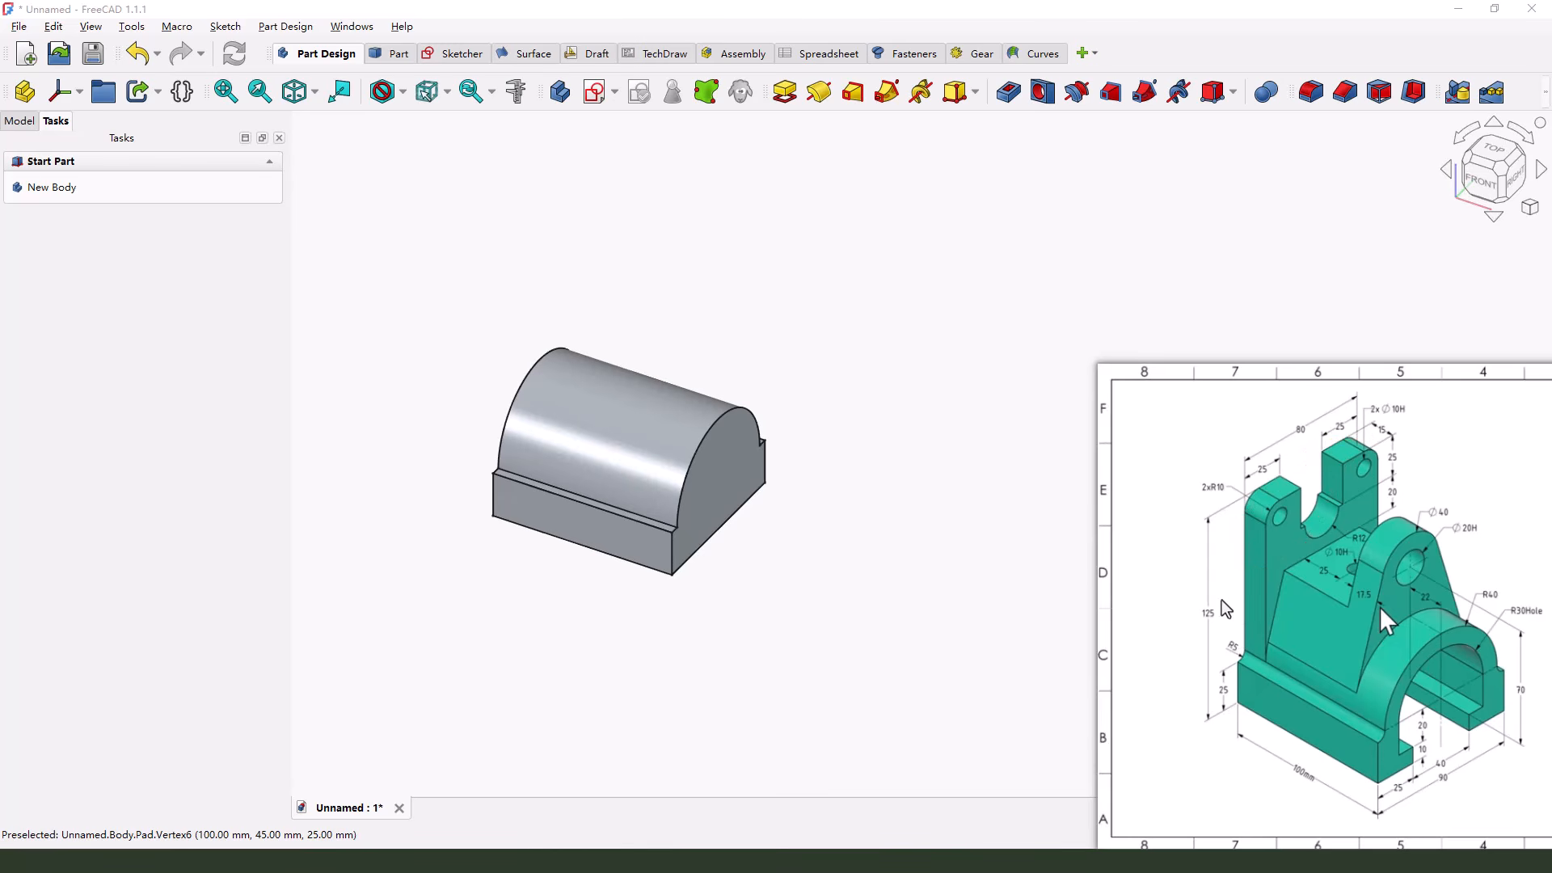
drag(1210, 628, 1217, 617)
drag(1301, 423, 1298, 441)
key(Escape)
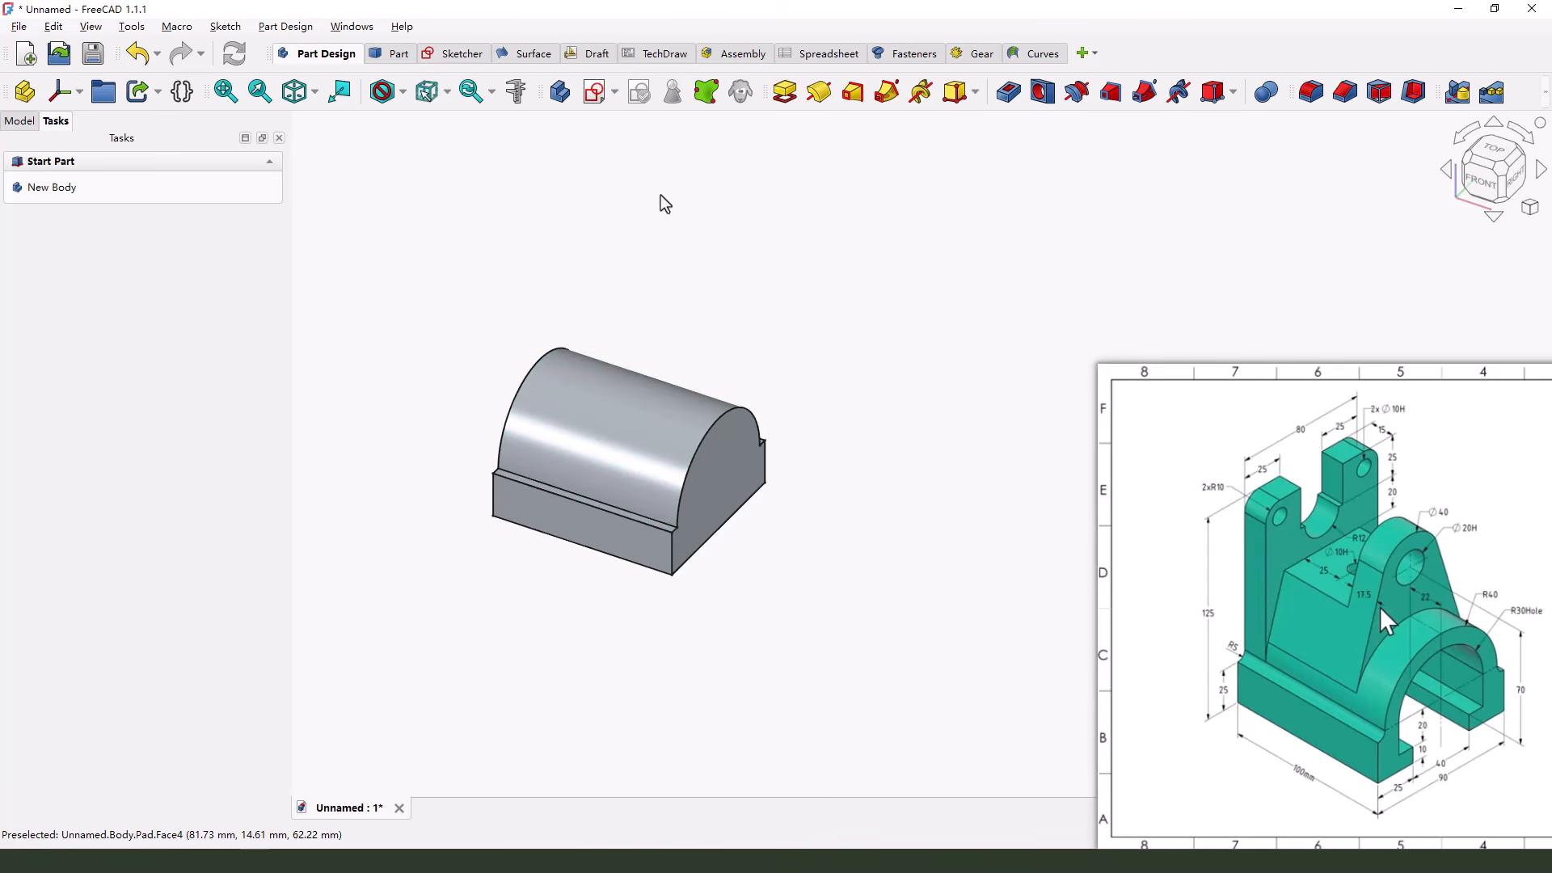
click(596, 91)
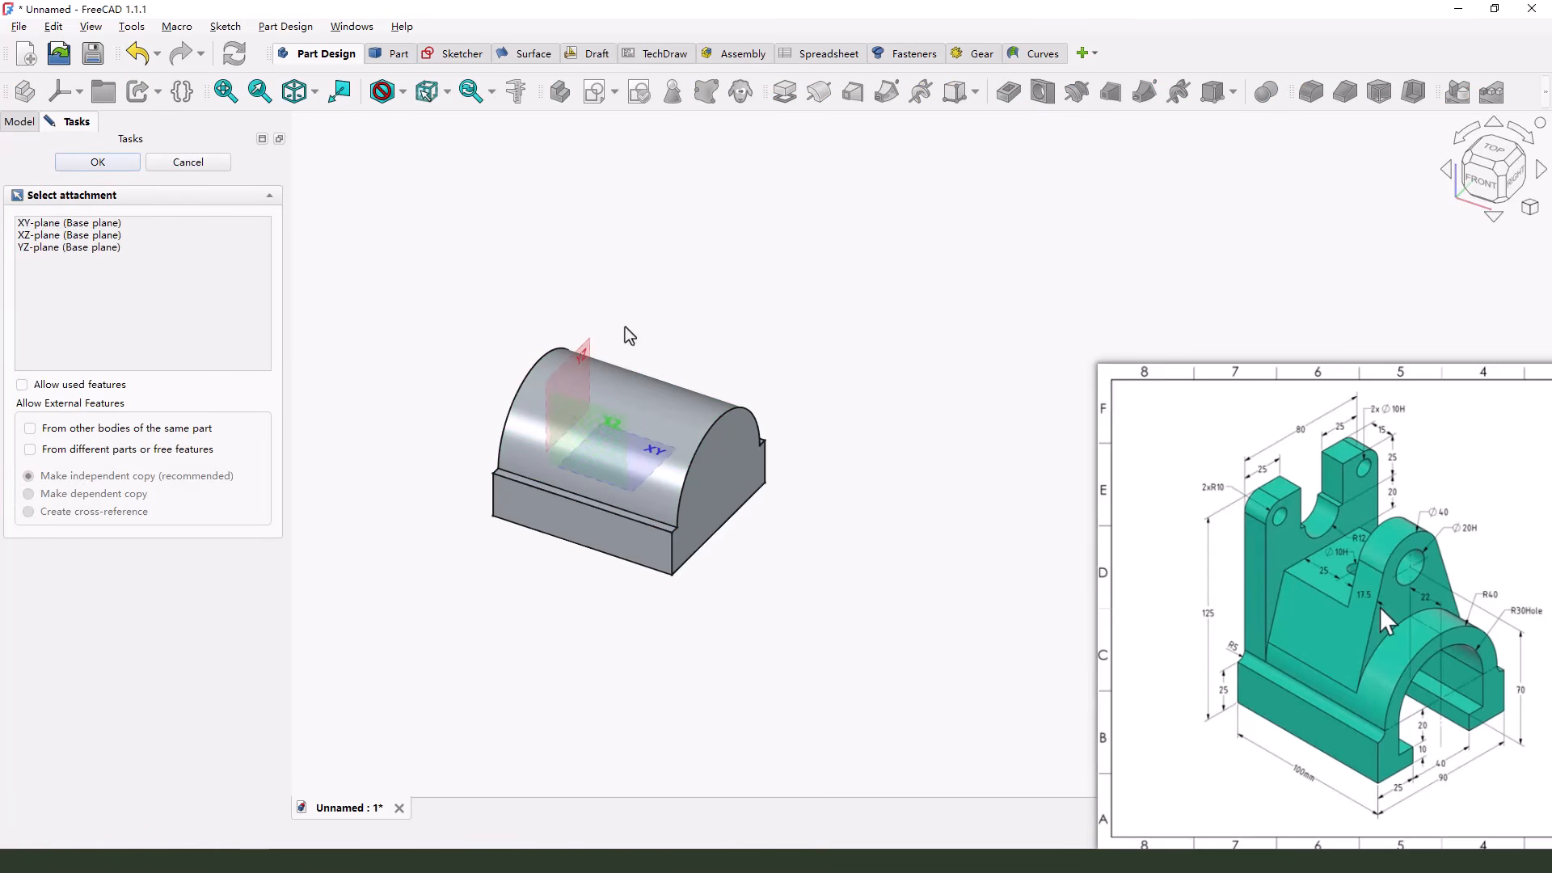
drag(582, 311, 552, 383)
click(593, 343)
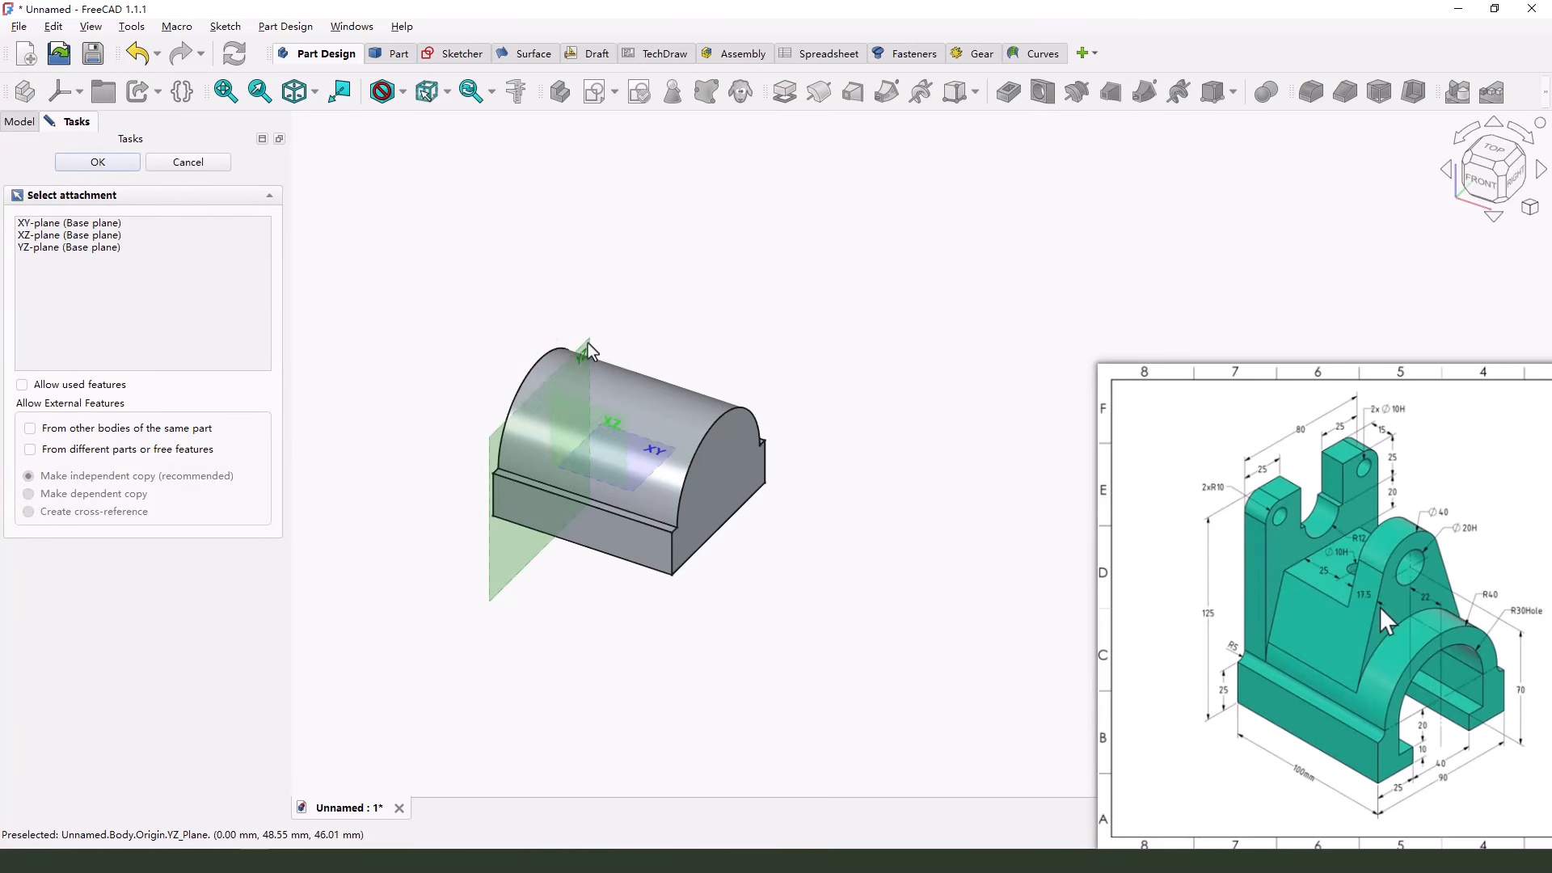
scroll(650, 385, up, 1)
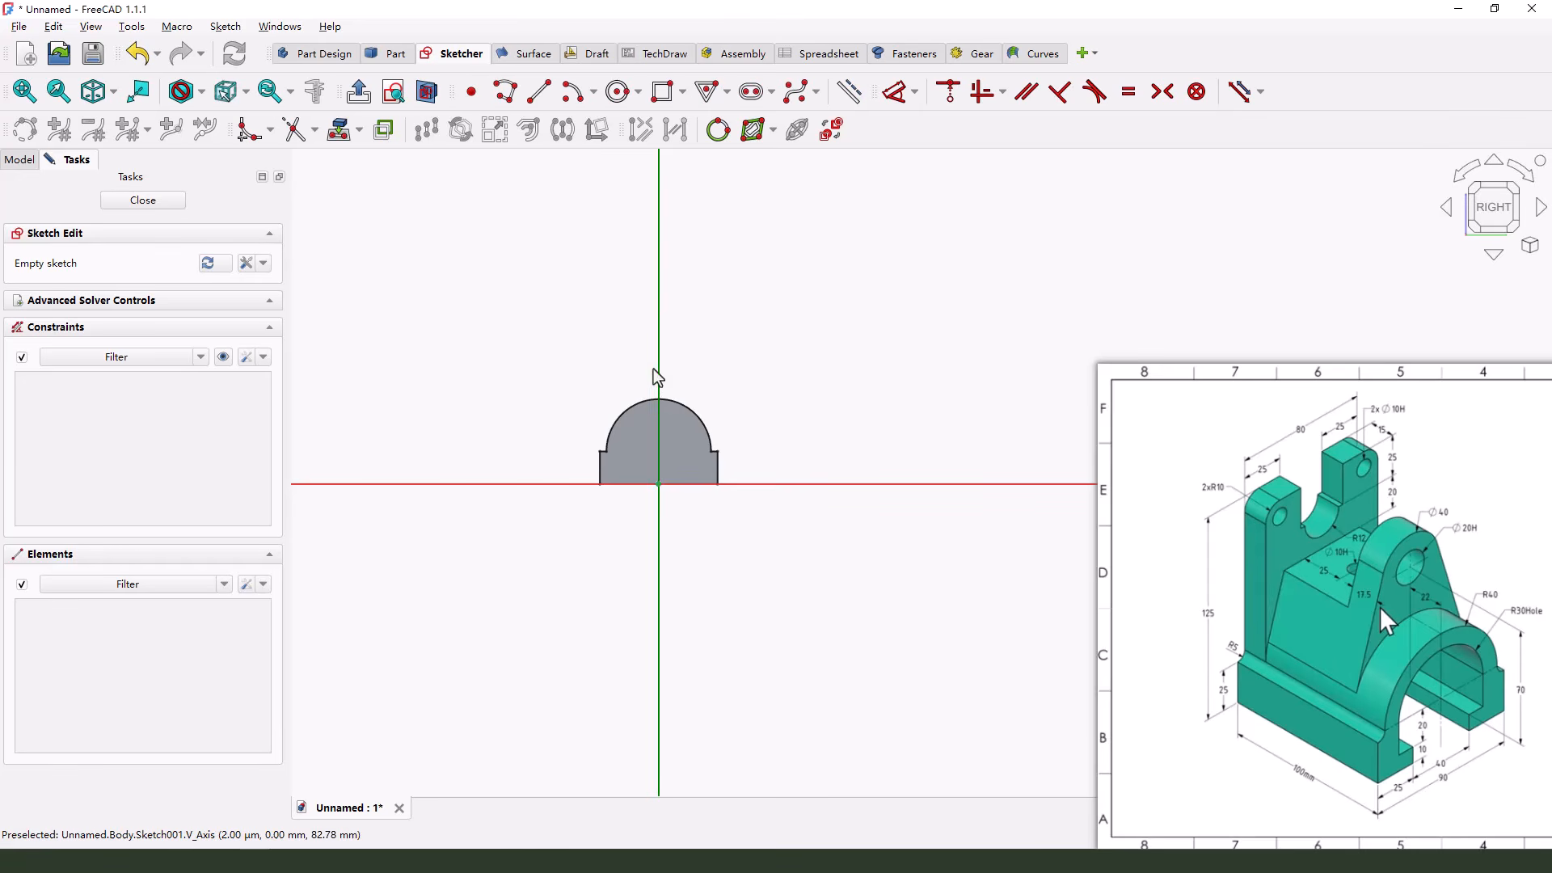
Sketch a rectangle about 185 mm tall around the base outline, with its lower edge on the horizontal axis
click(662, 106)
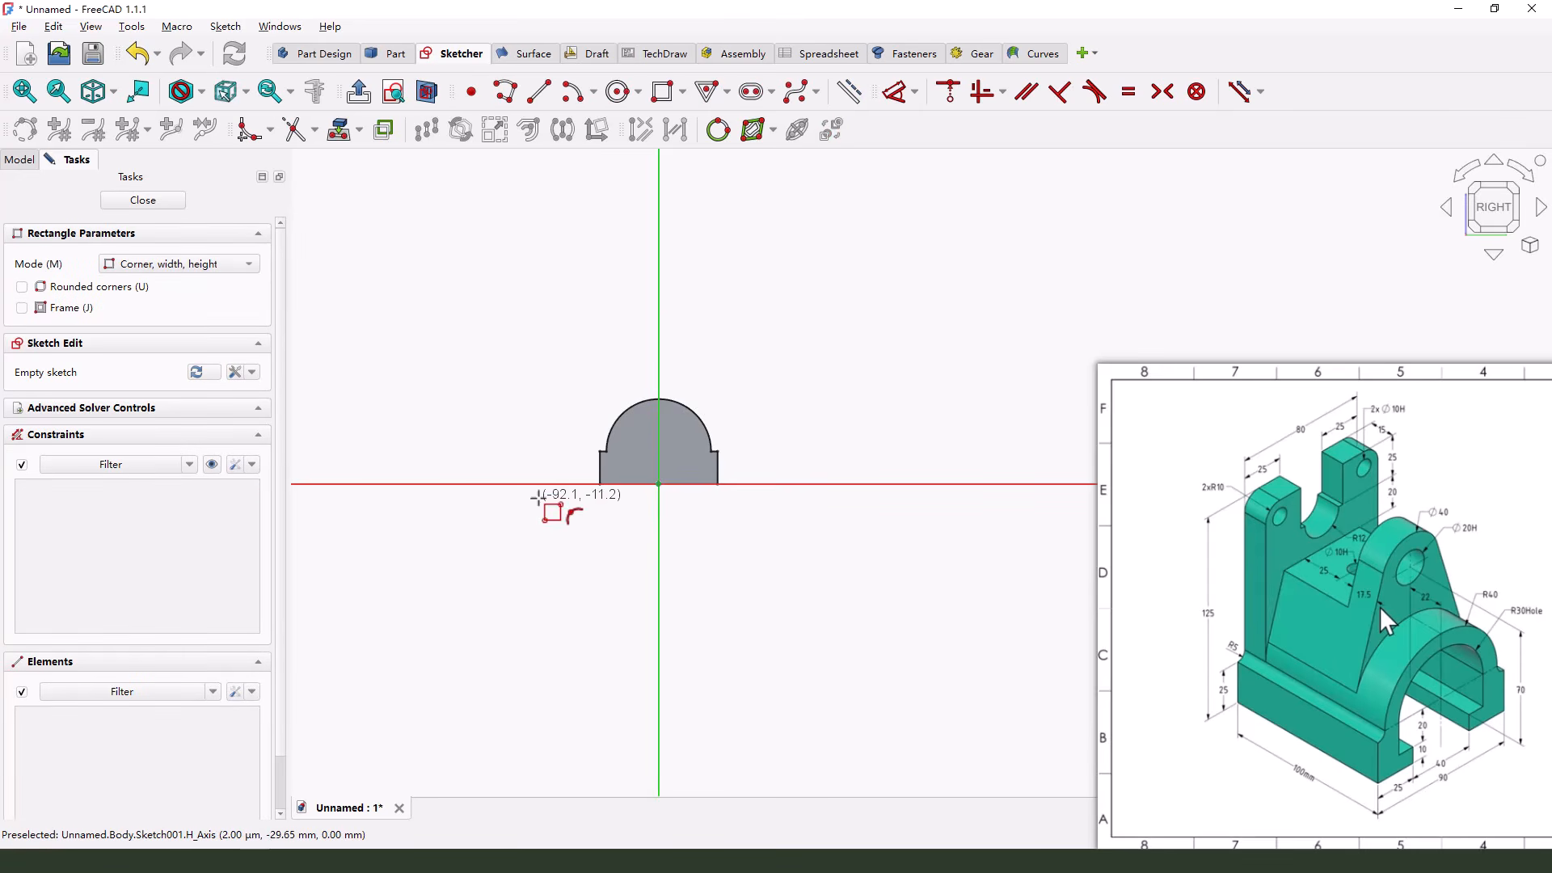
click(546, 483)
click(817, 241)
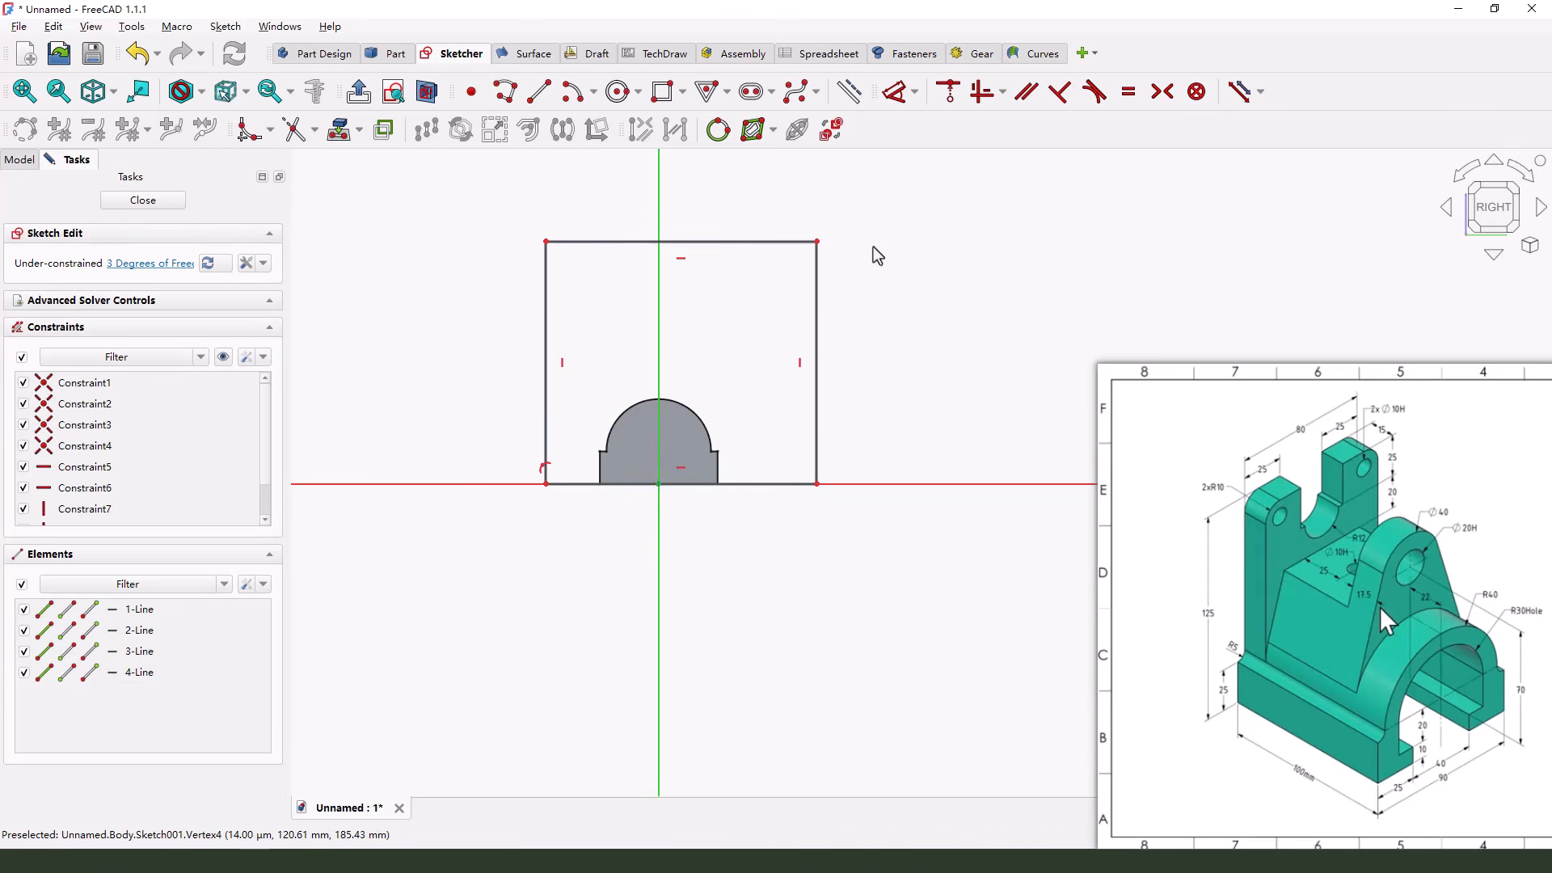
Constrain the rectangle's two upper corners to be symmetric about the vertical axis
click(817, 242)
click(546, 241)
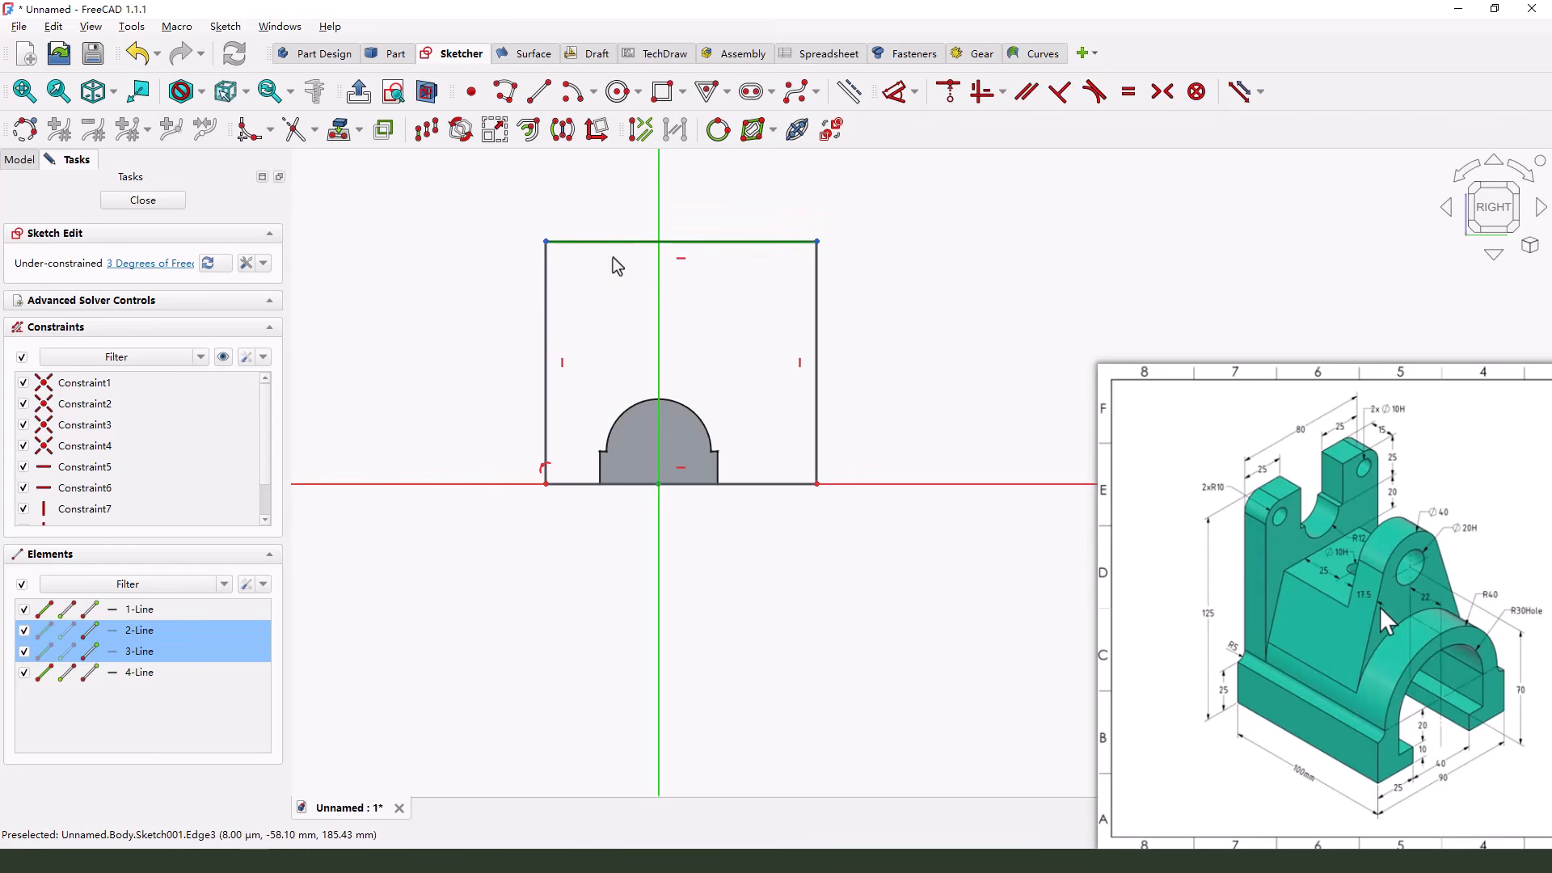
click(659, 212)
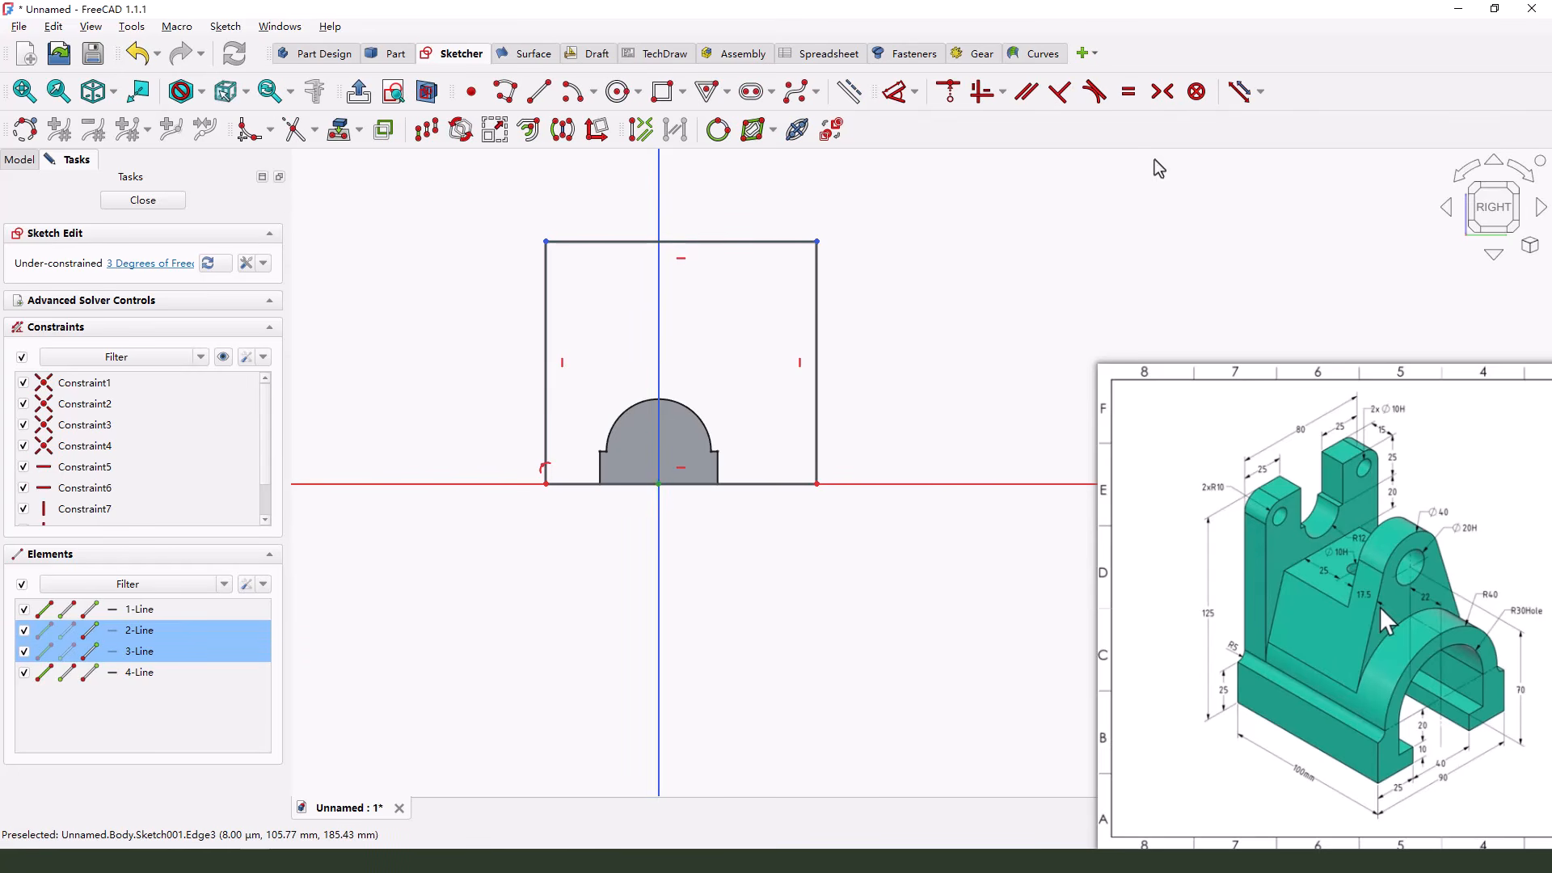
click(1164, 93)
scroll(727, 382, up, 3)
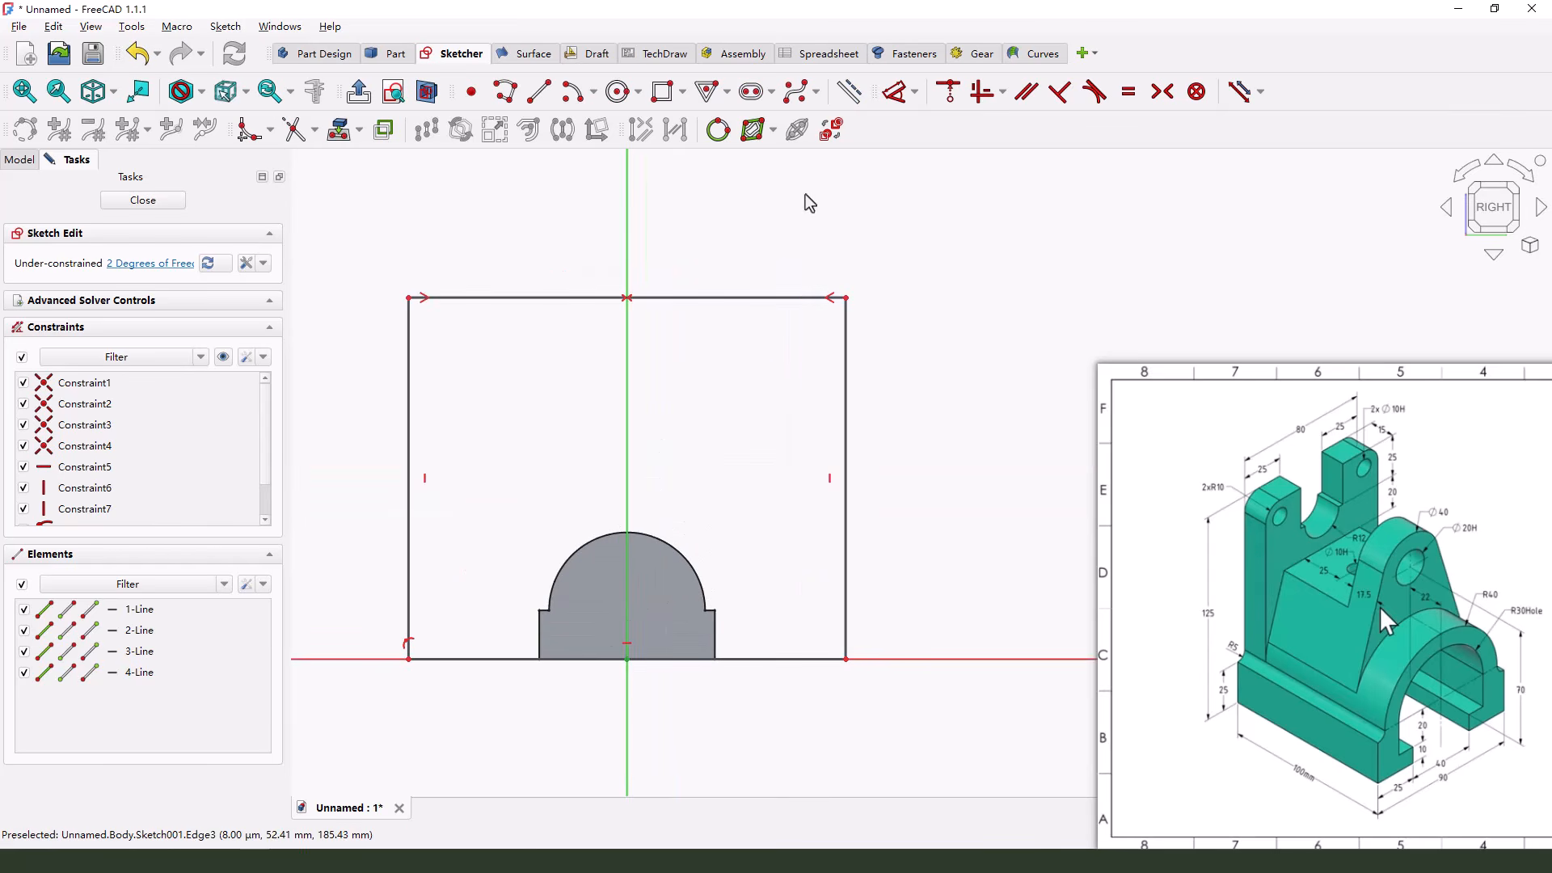
Dimension the rectangle's upper edge with a width of 80 mm
click(903, 103)
scroll(687, 372, down, 1)
click(682, 308)
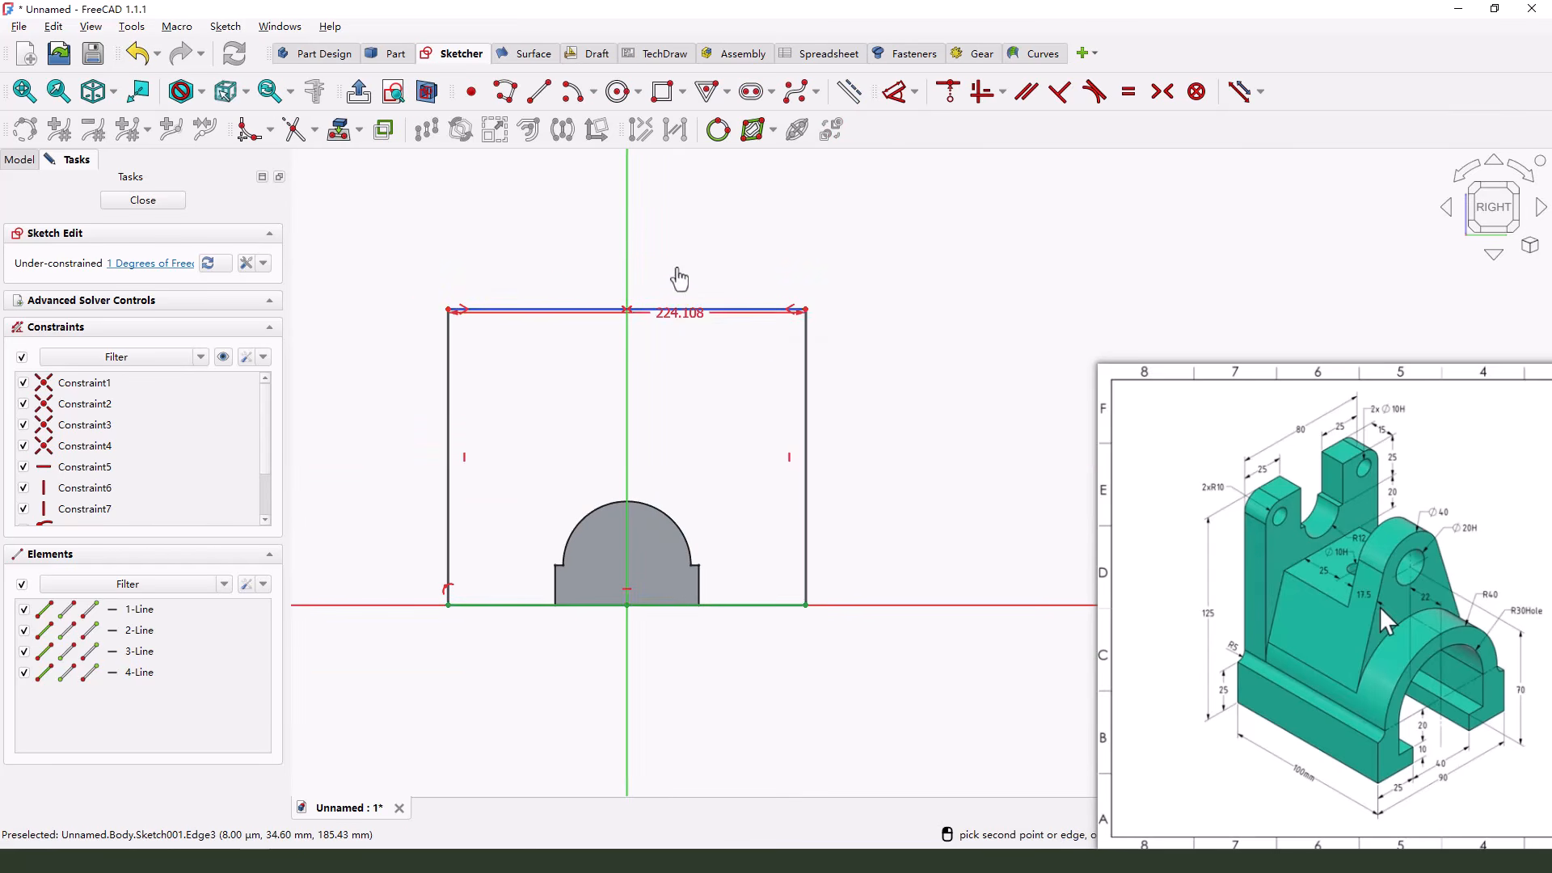
click(710, 224)
text(80)
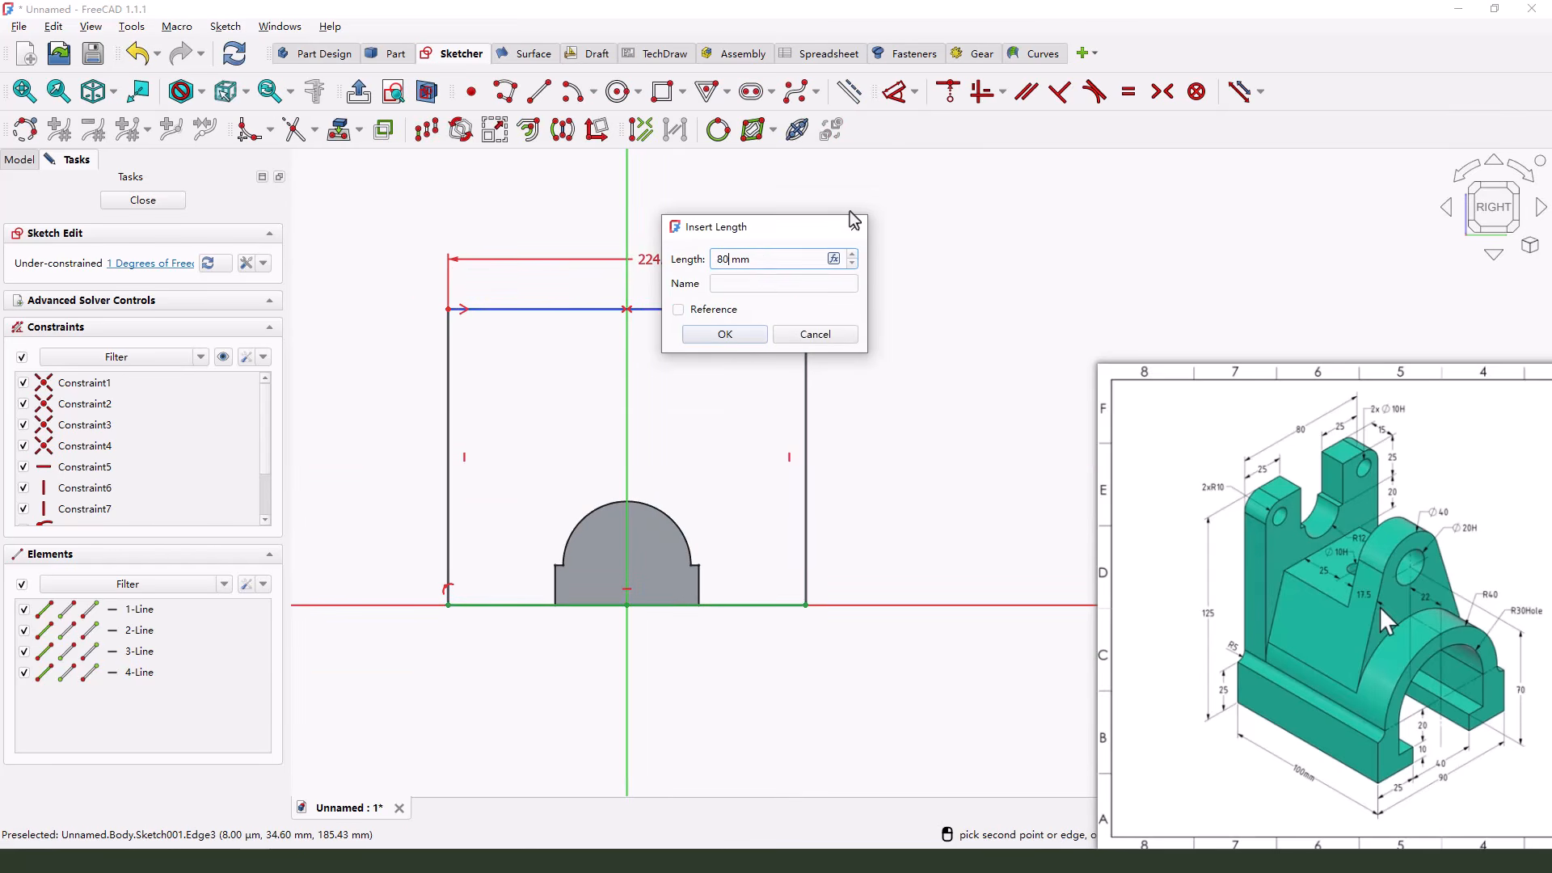
key(Return)
Dimension the rectangle's right side with a height of 125 mm
click(805, 356)
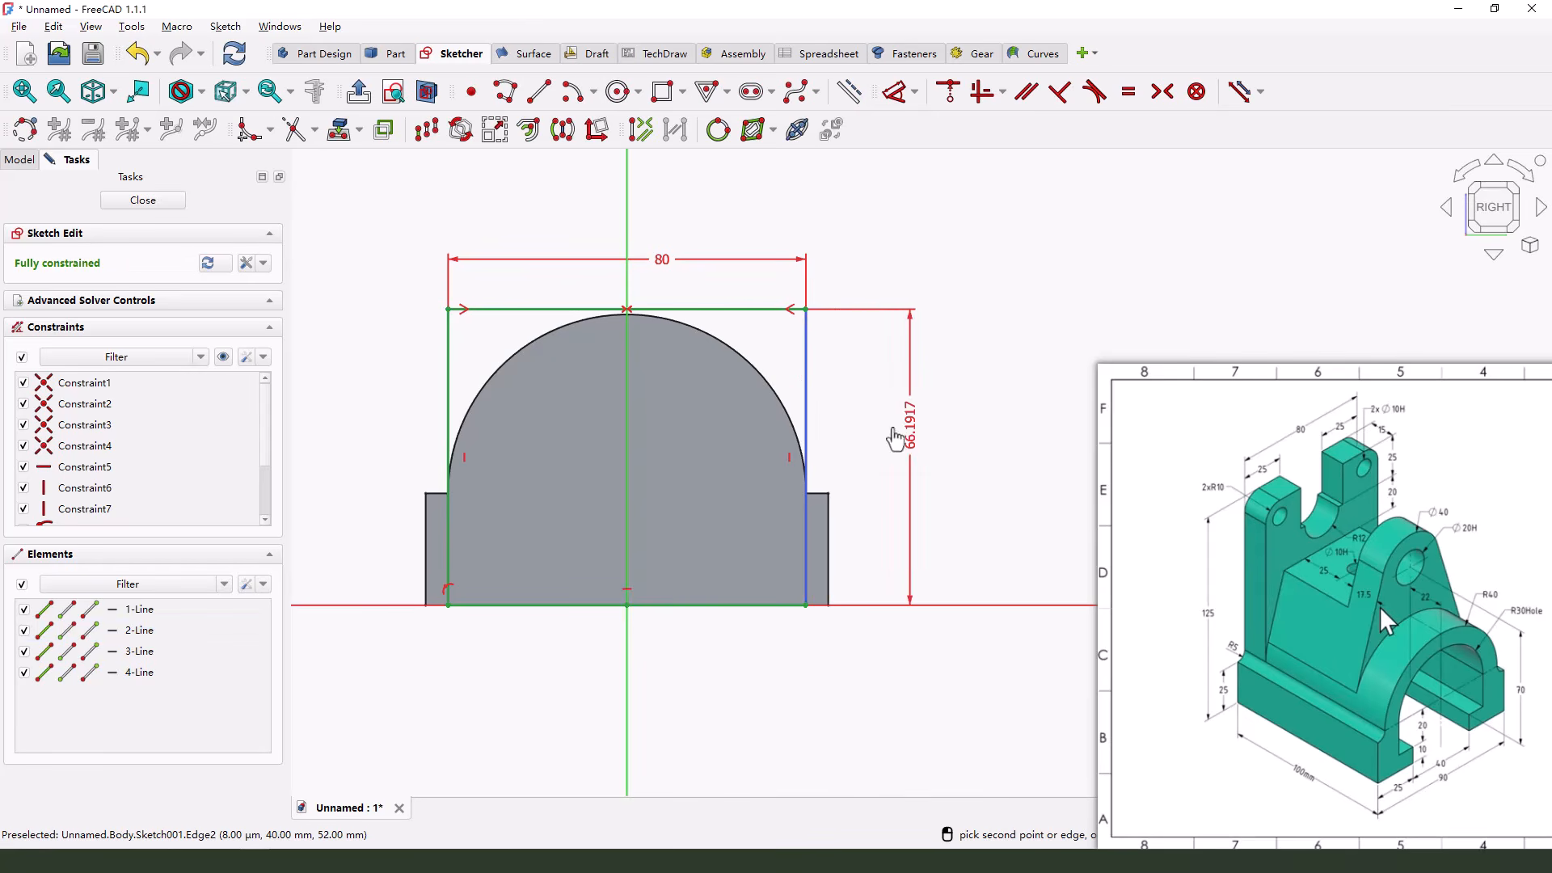
click(909, 414)
text(125)
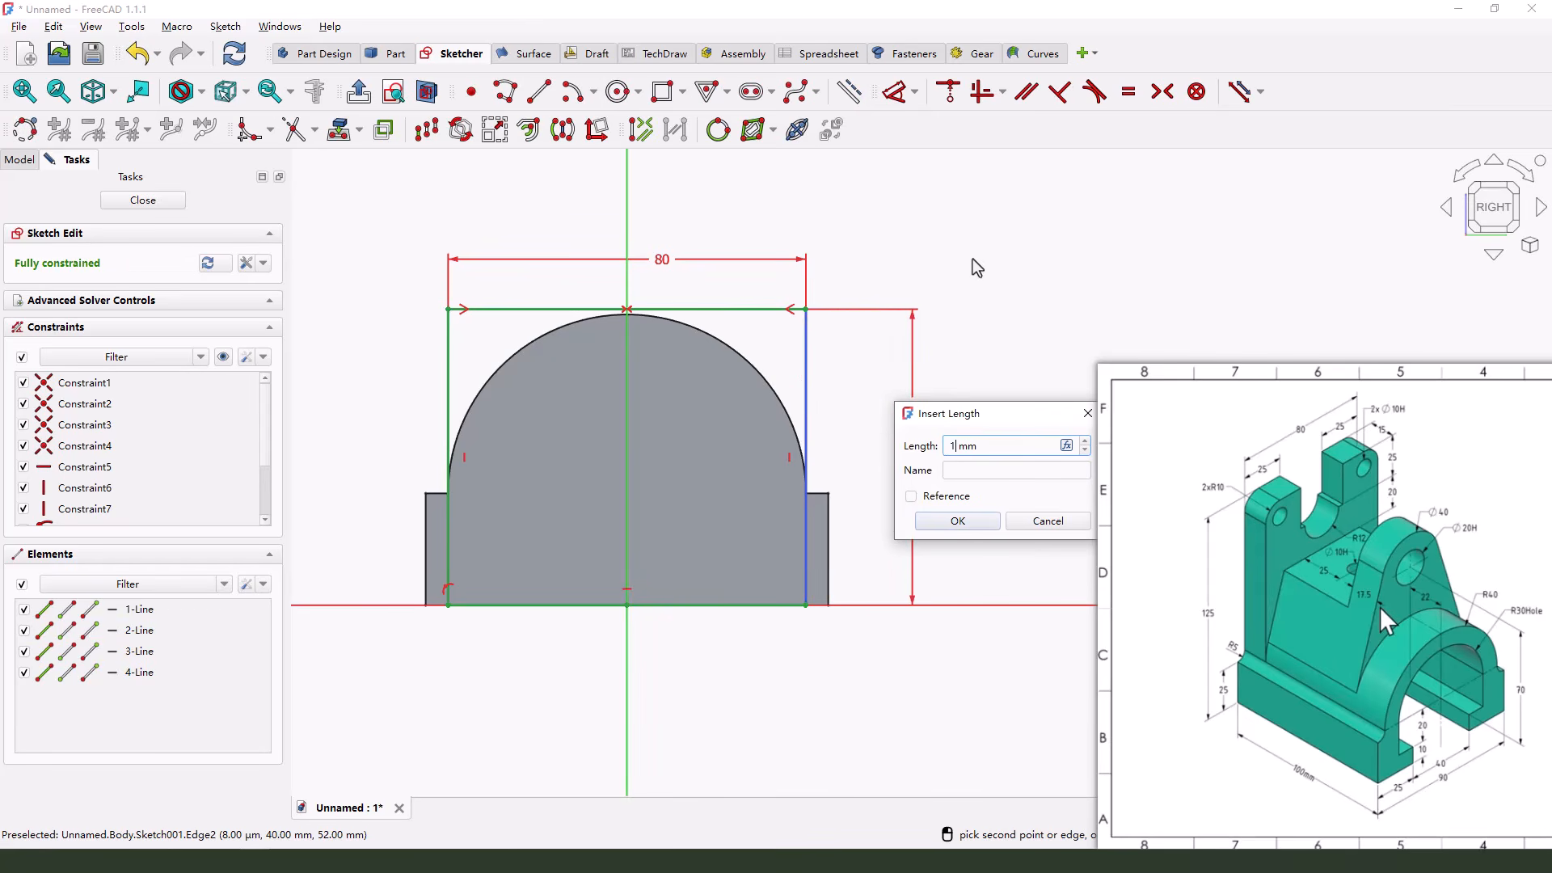
key(Return)
scroll(448, 646, down, 2)
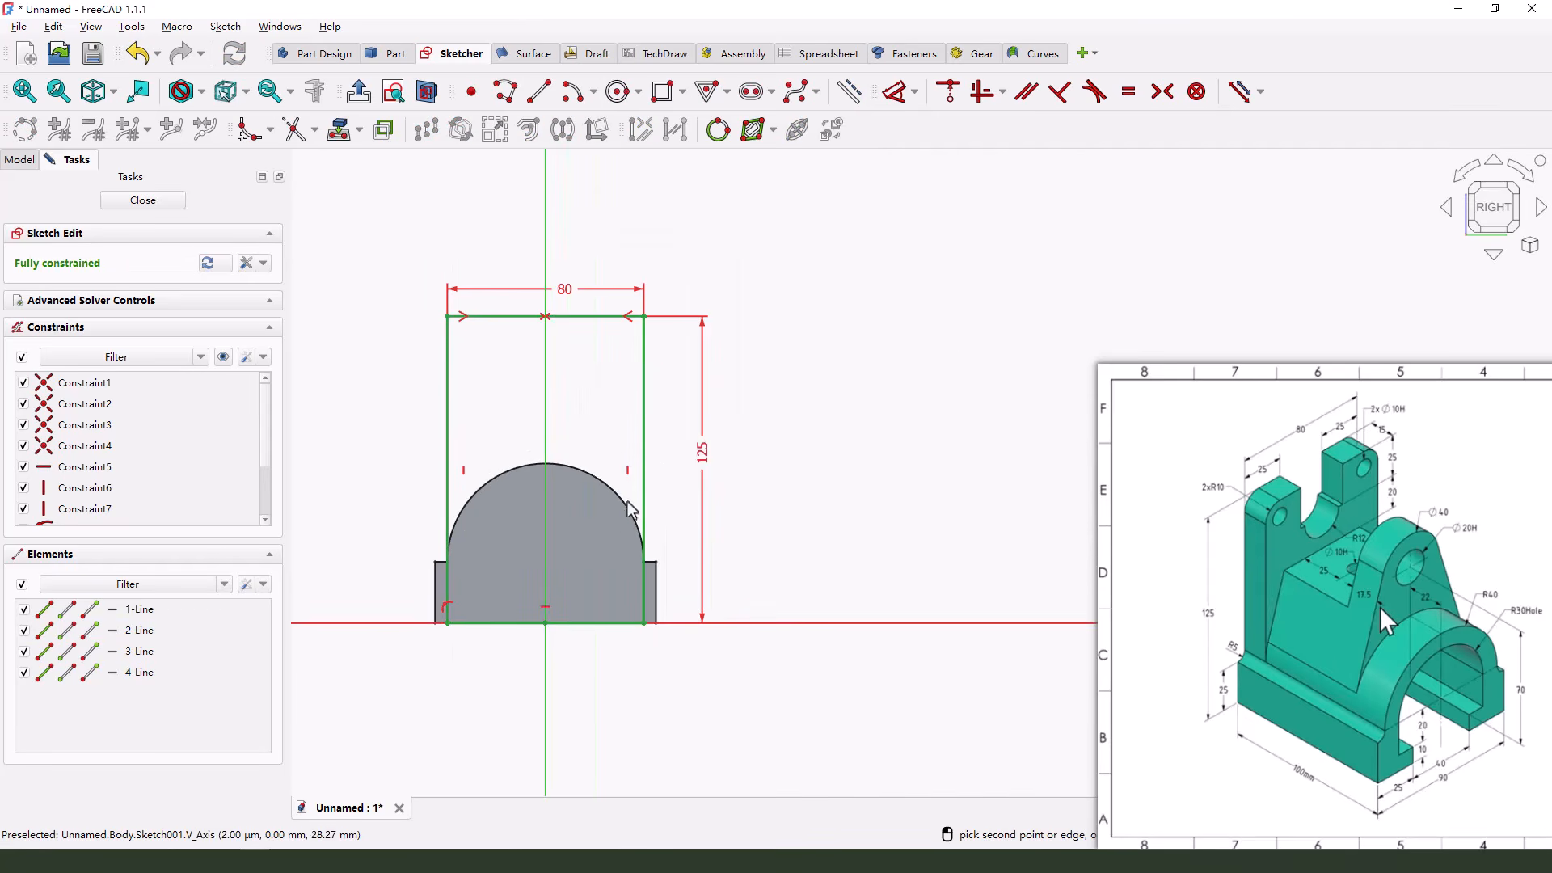
right_click(822, 385)
scroll(749, 377, down, 3)
scroll(614, 336, up, 2)
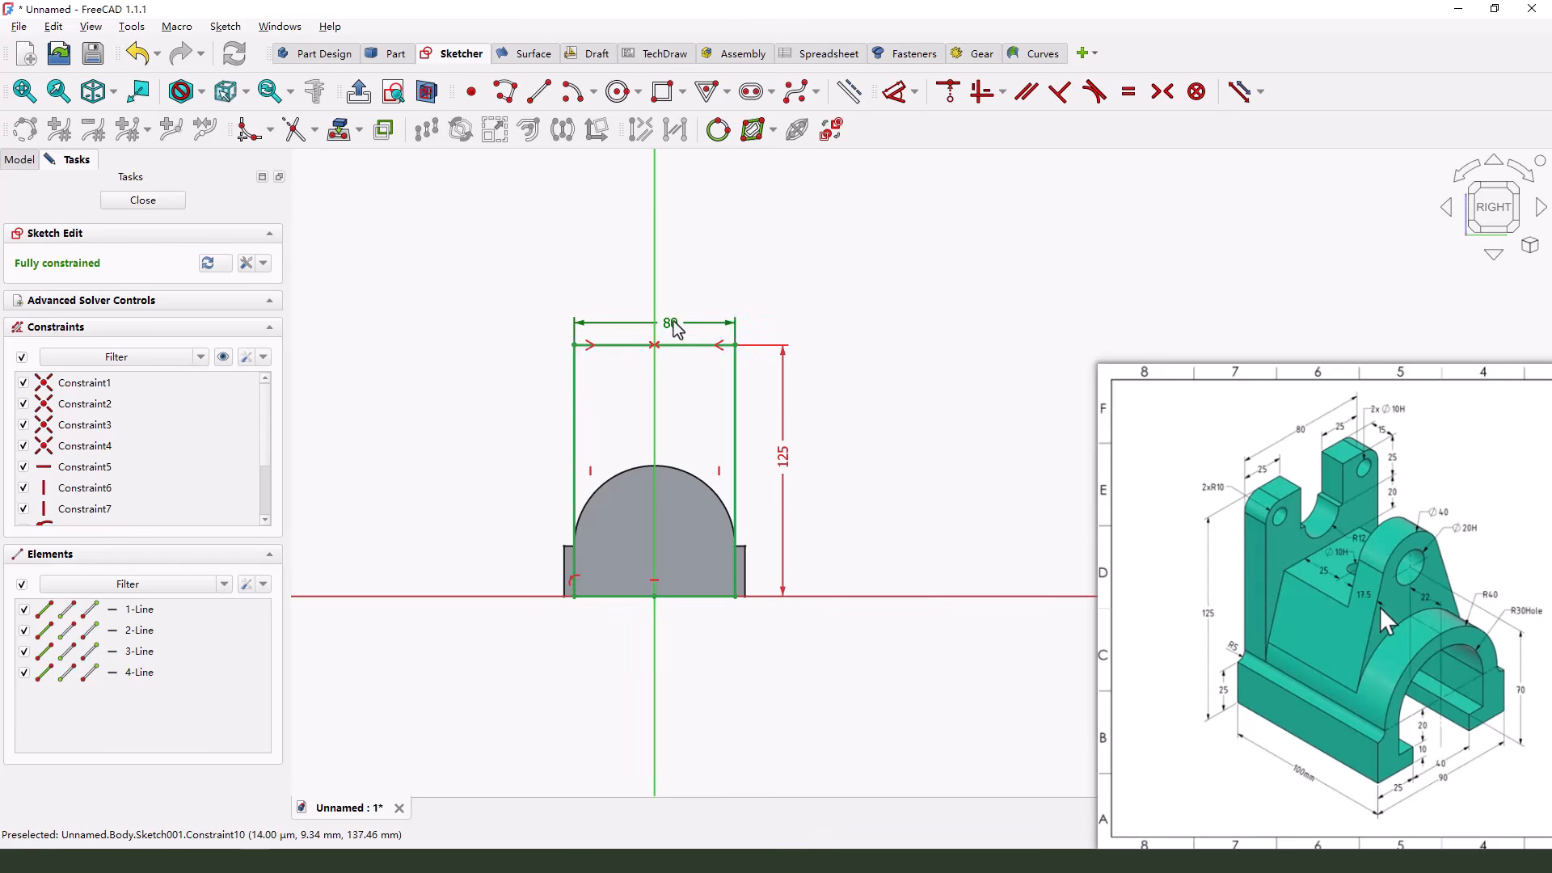
scroll(681, 386, up, 2)
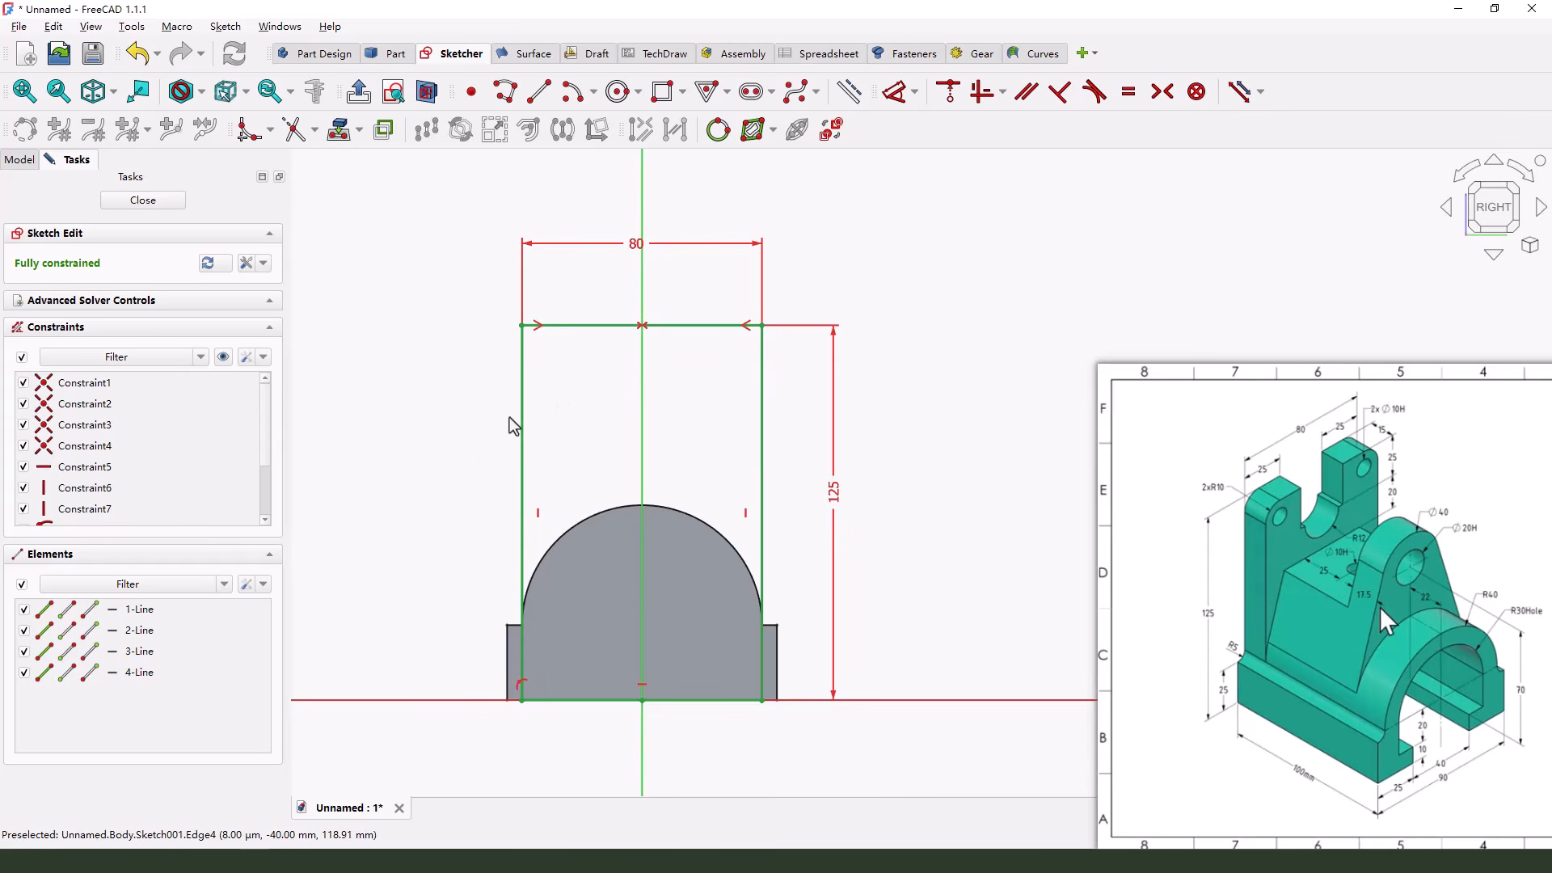
Finish the back plate sketch and pad it 15 mm
click(142, 203)
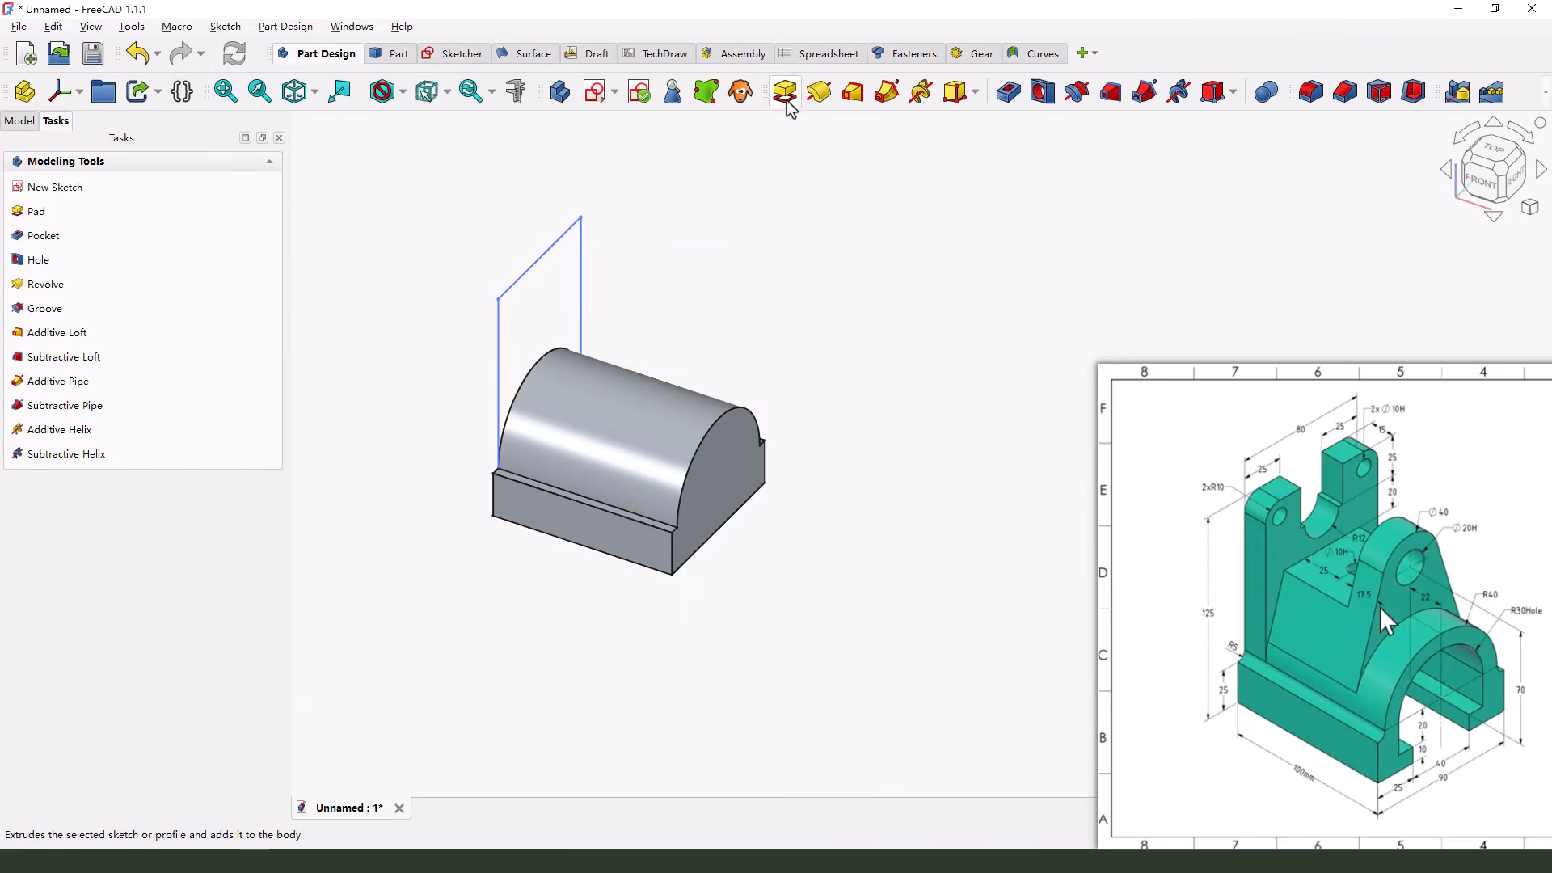
click(784, 91)
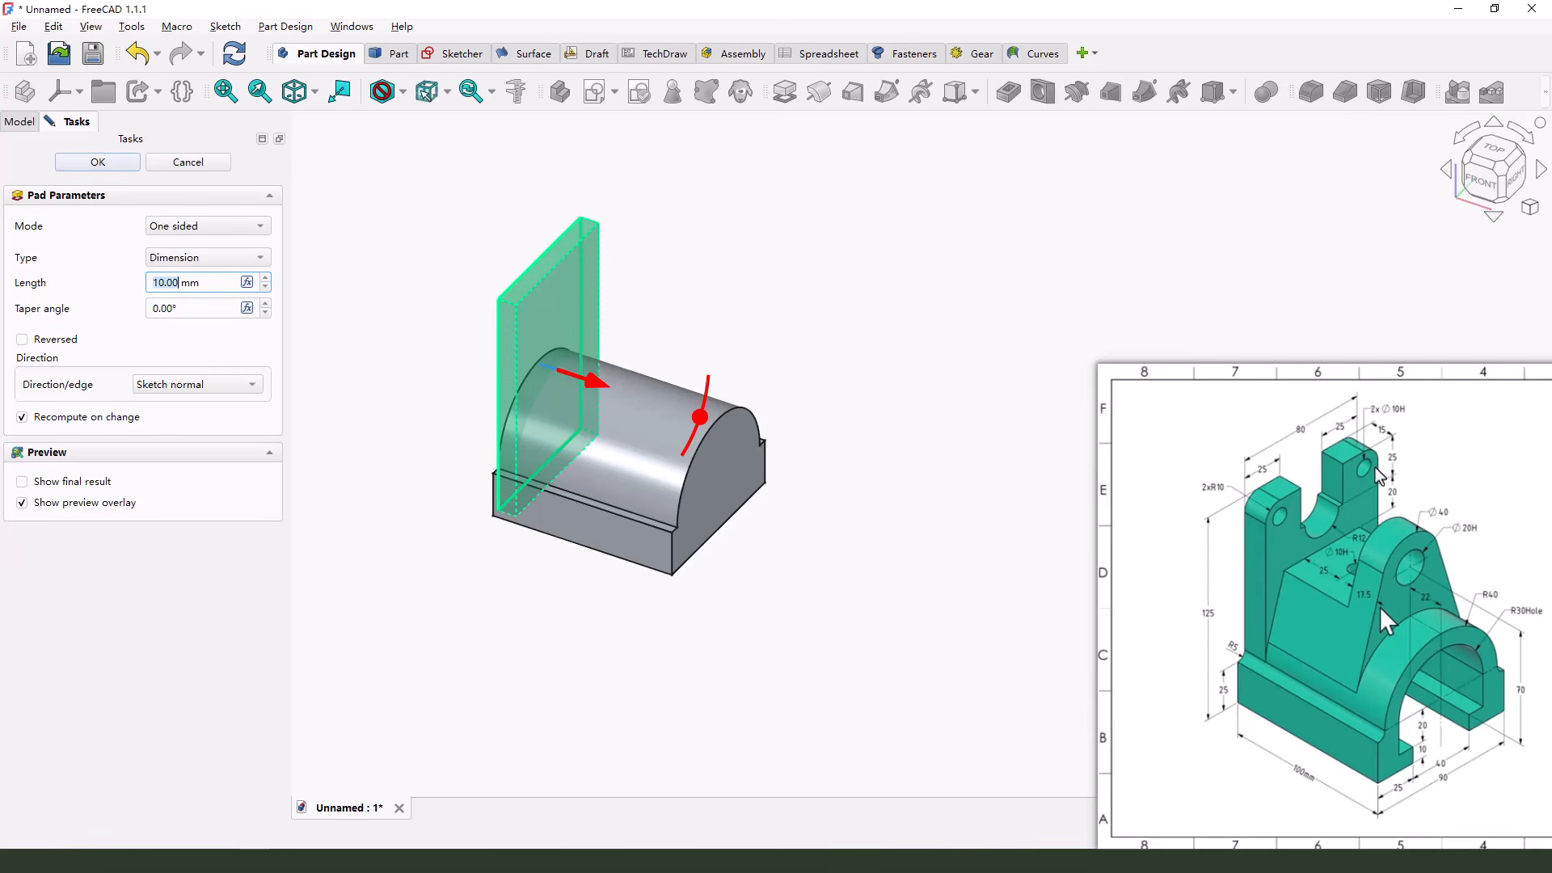
click(1390, 410)
key(Escape)
drag(181, 283, 85, 282)
text(15)
click(98, 162)
Fillet the two upper corner edges of the back plate with a 10 mm radius
middle_drag(890, 543, 863, 550)
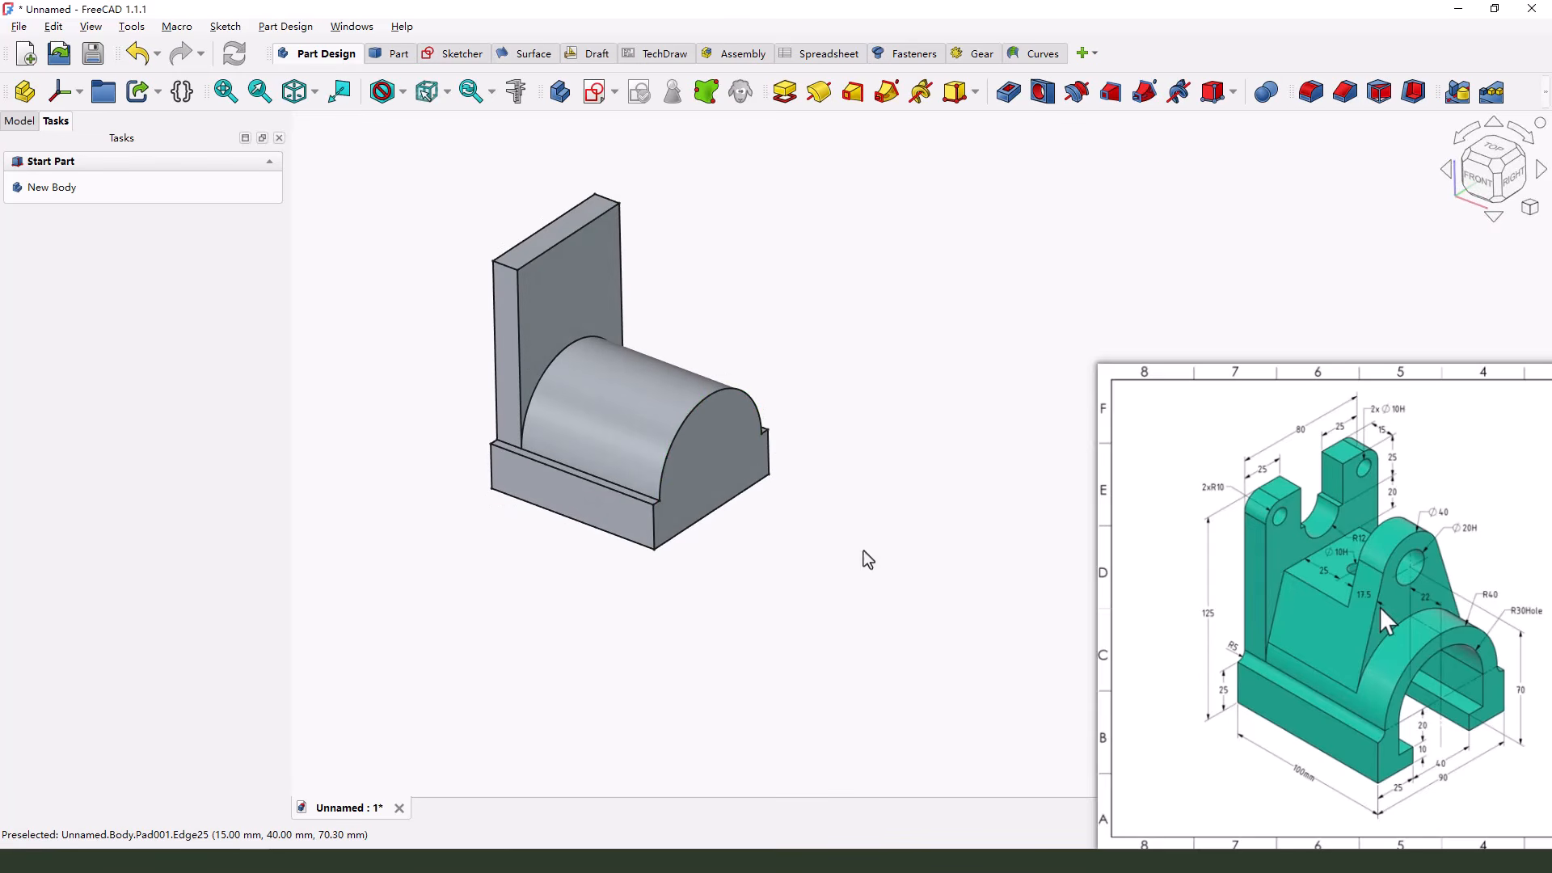
scroll(600, 165, up, 1)
click(616, 218)
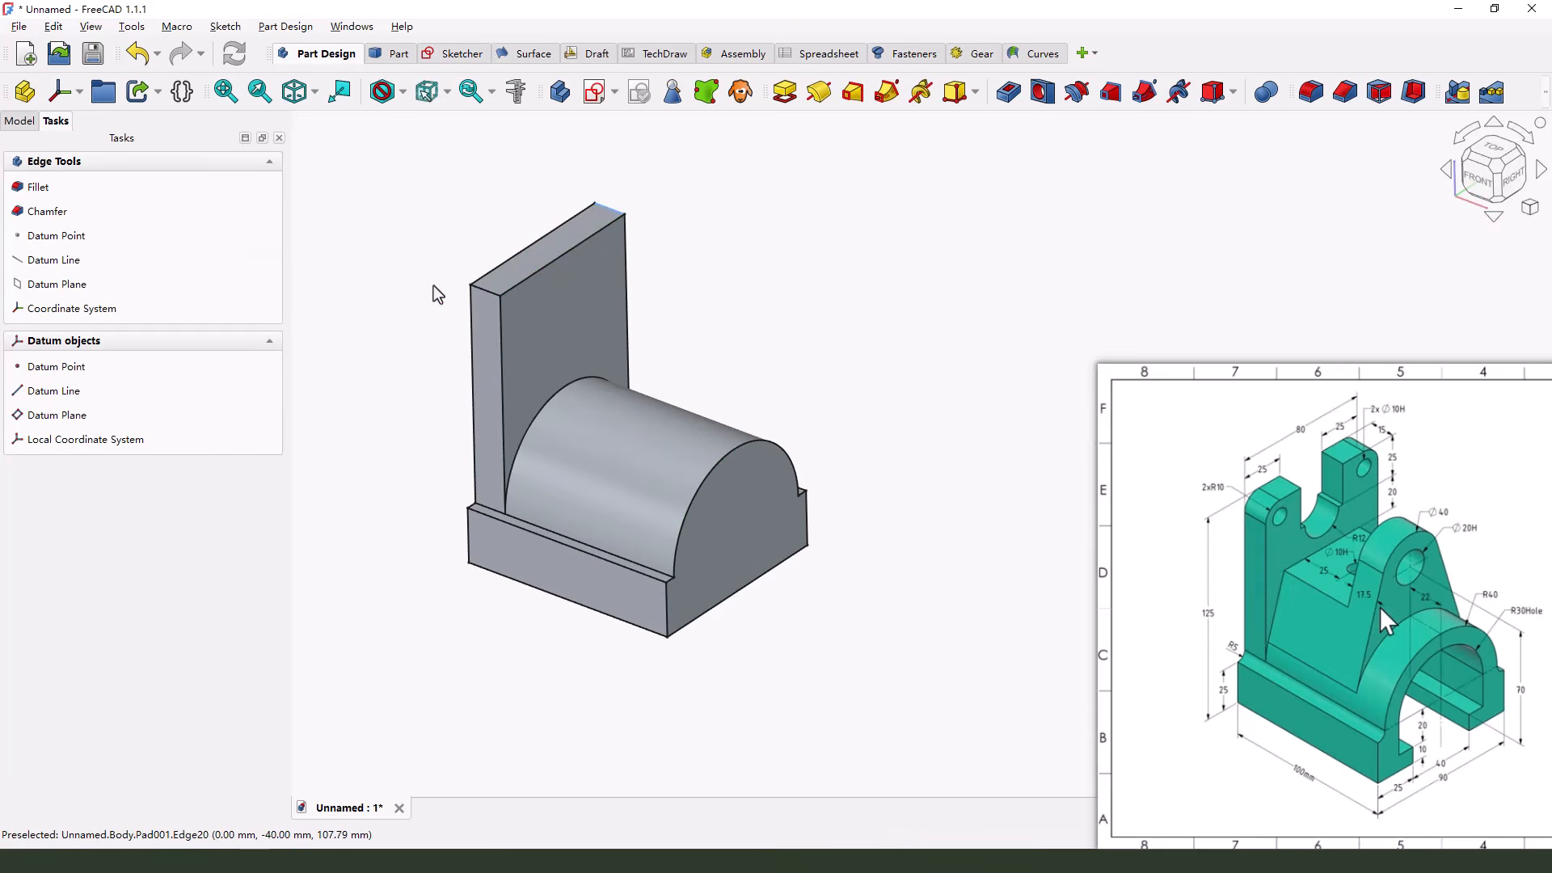
ctrl+click(479, 292)
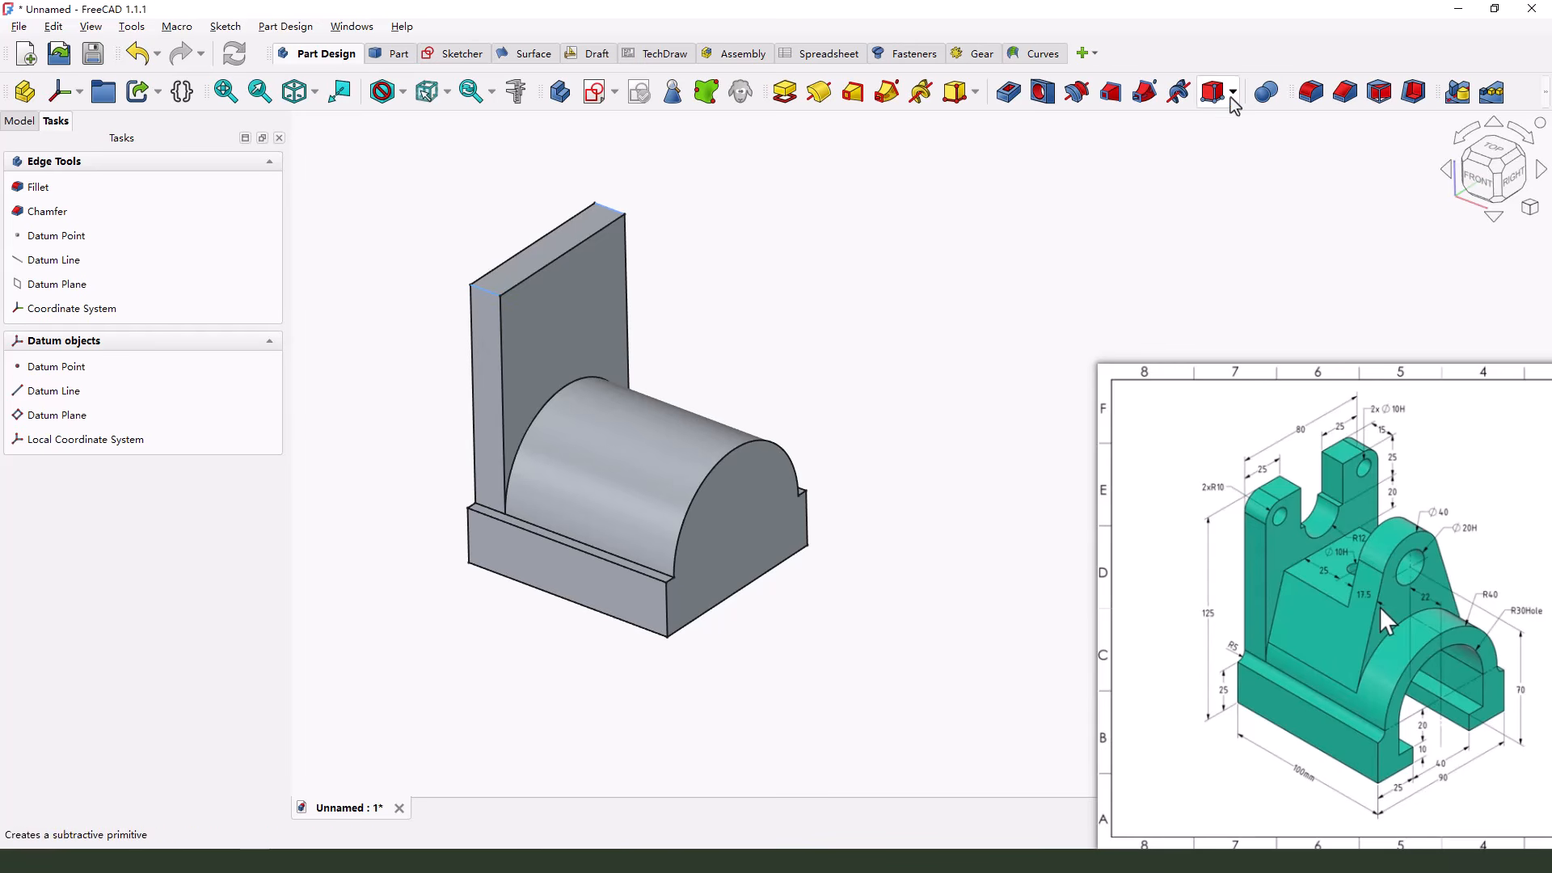
click(1309, 91)
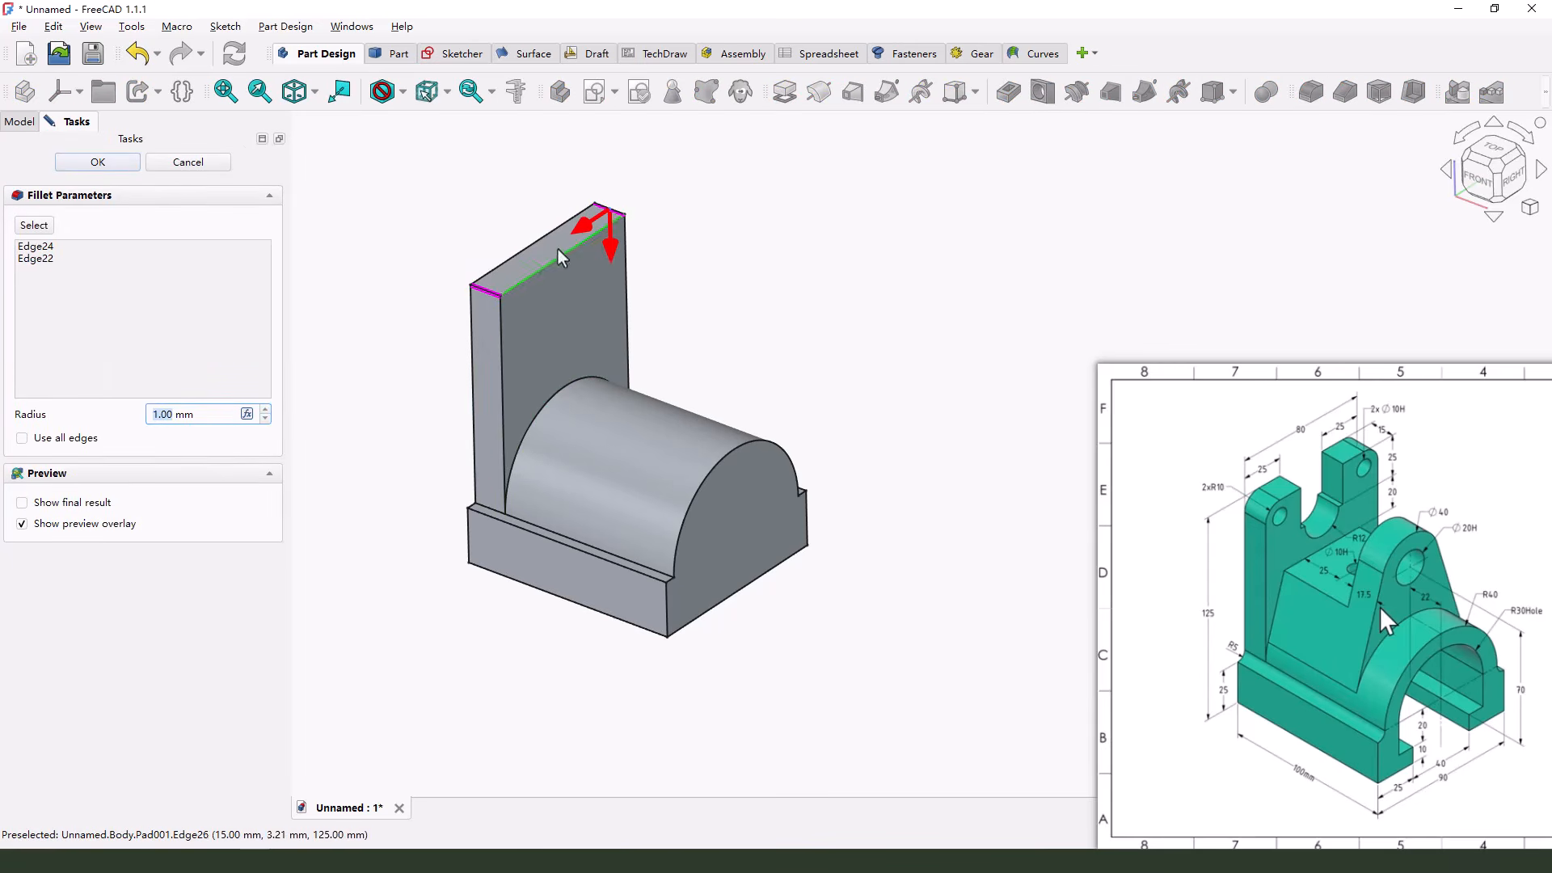
drag(171, 416, 126, 421)
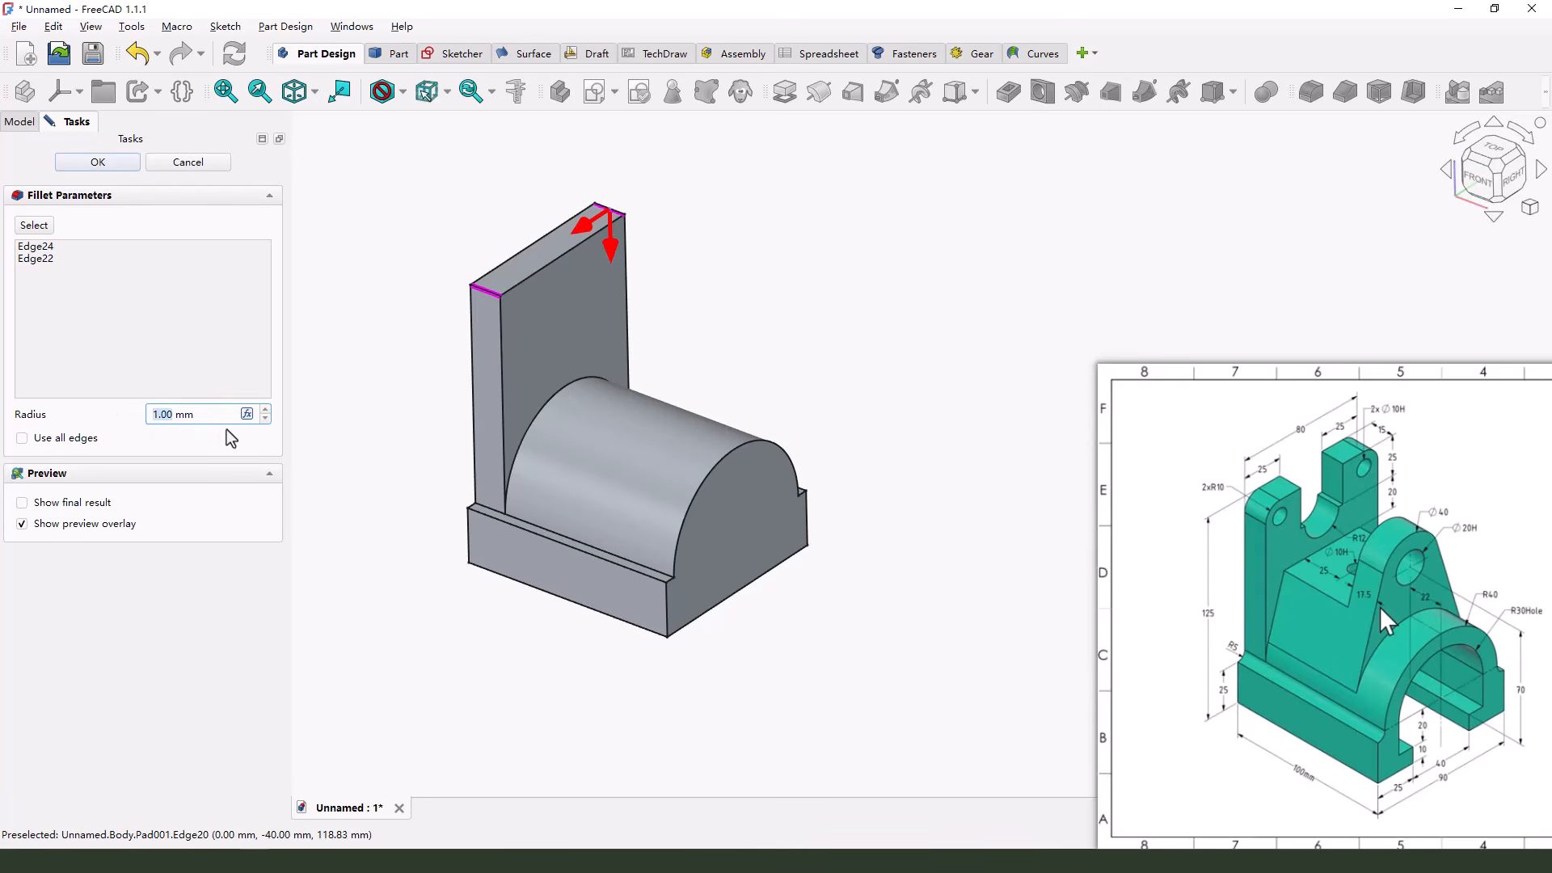
text(10)
key(Tab)
click(98, 163)
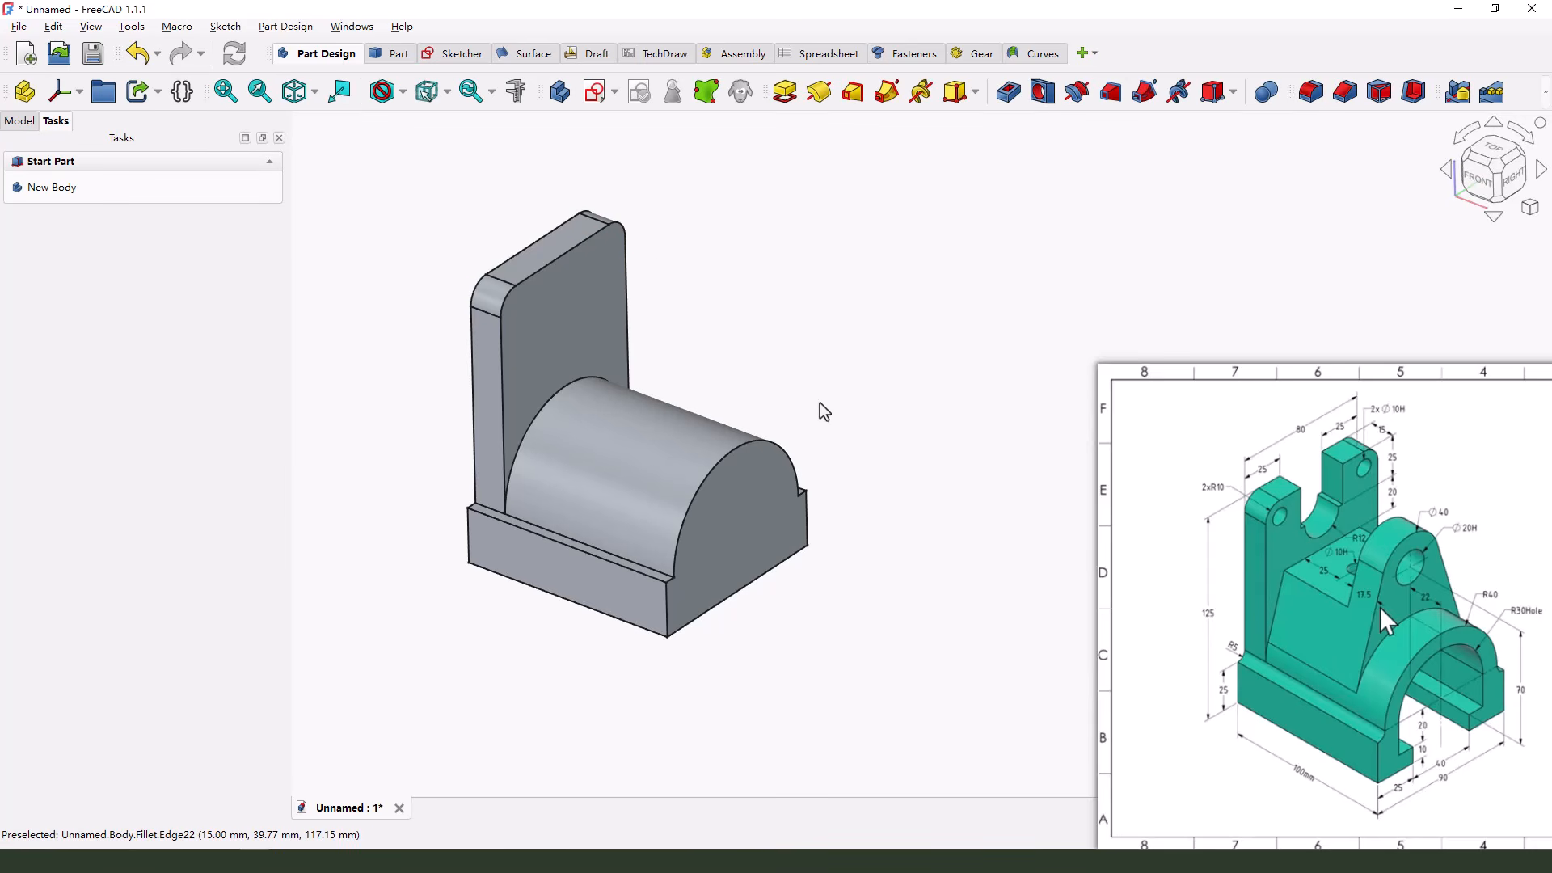
Create 10 mm diameter holes through the back plate, centred on its two rounded upper corner arcs
middle_drag(820, 403, 793, 401)
click(1218, 541)
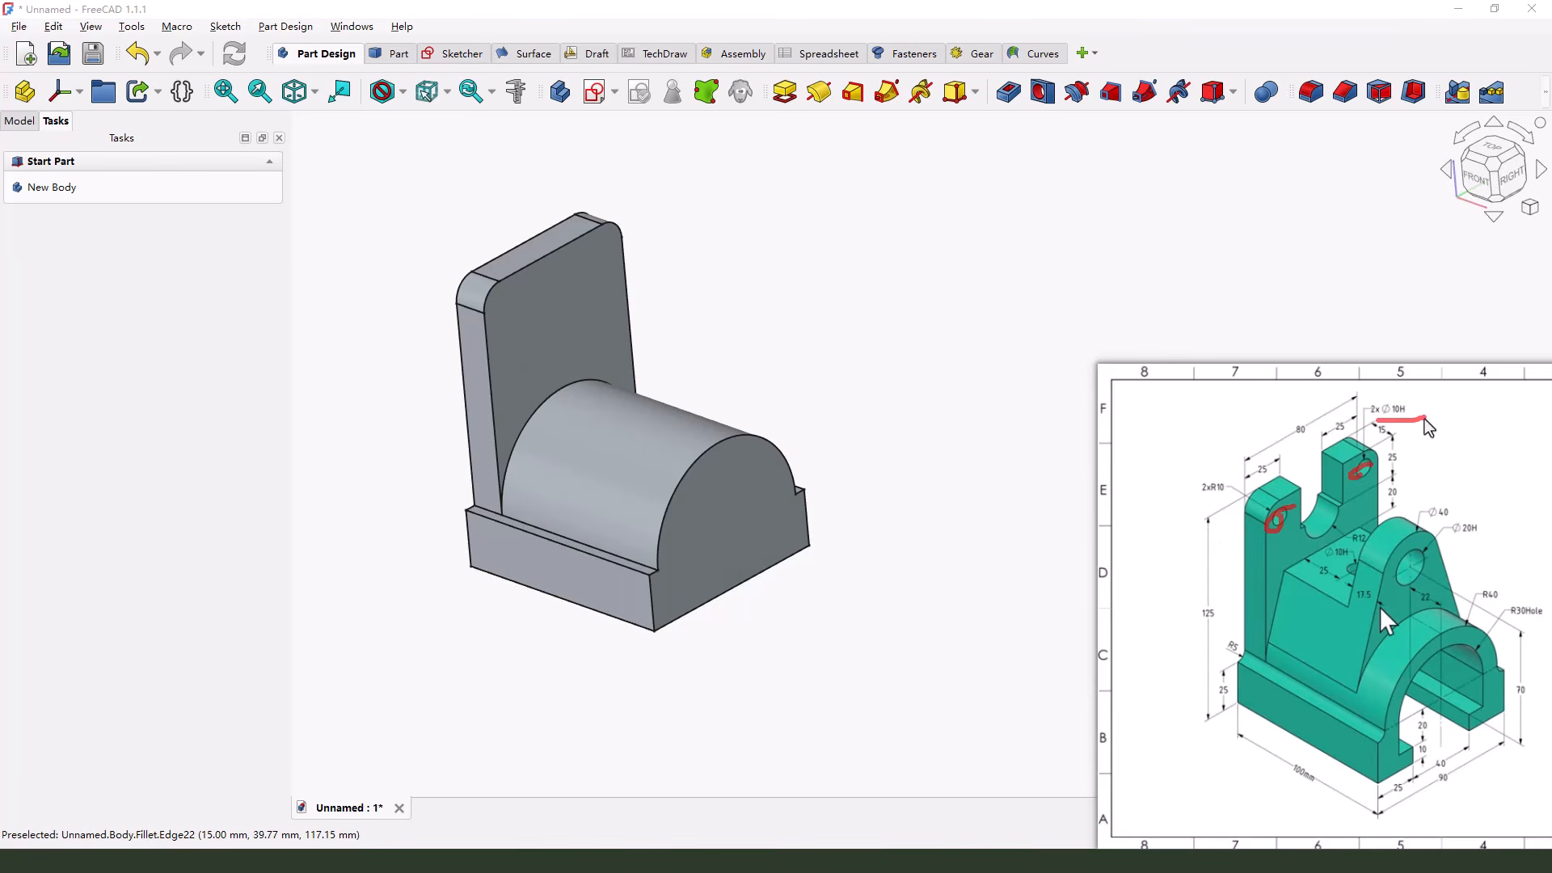
key(Escape)
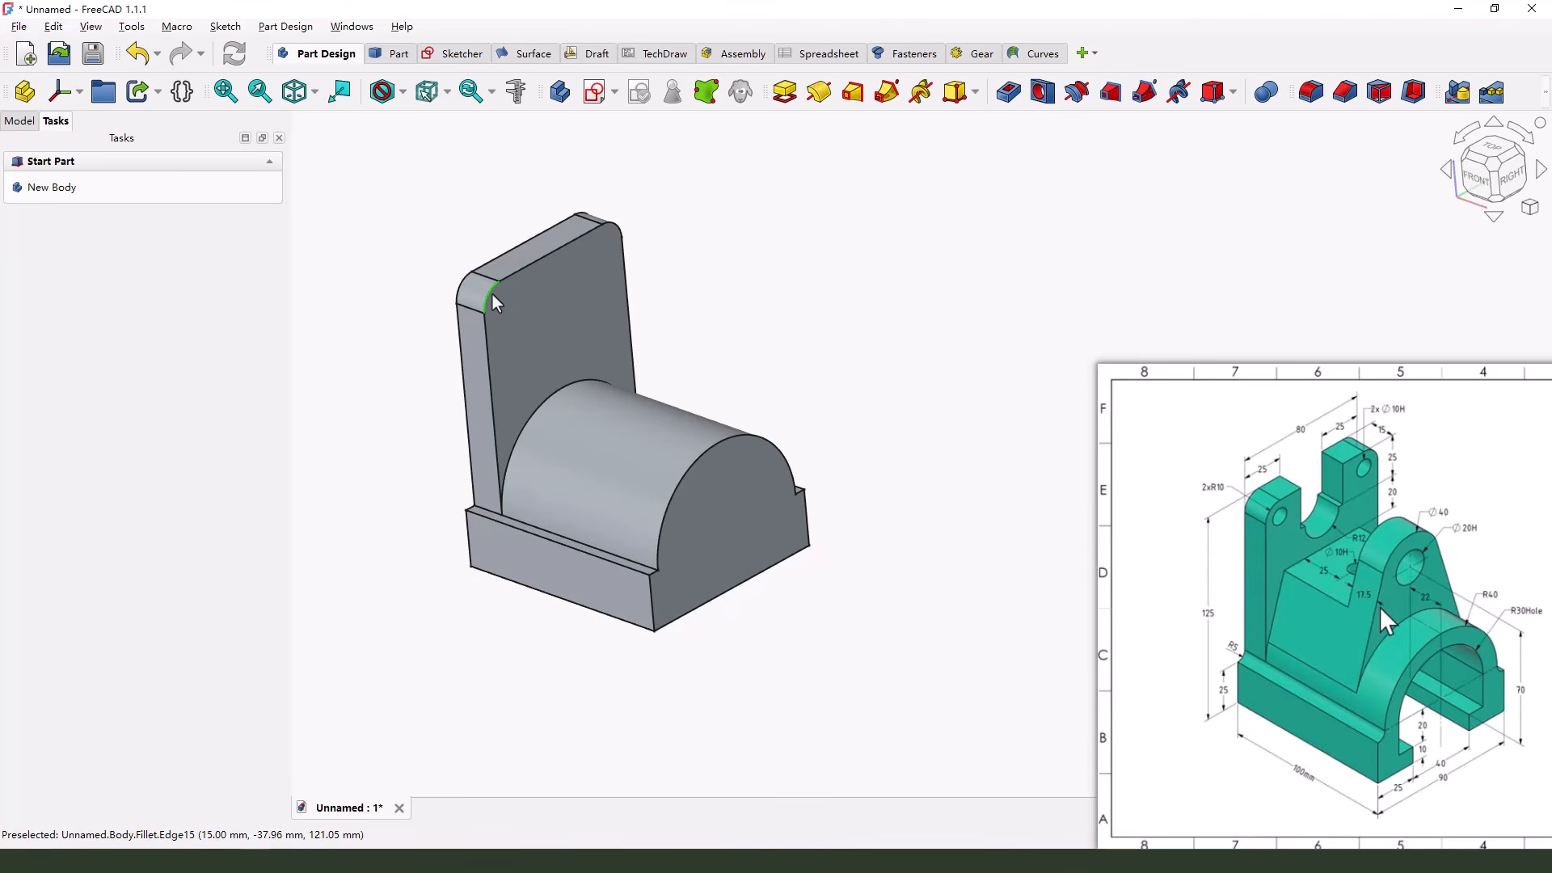
scroll(449, 260, up, 1)
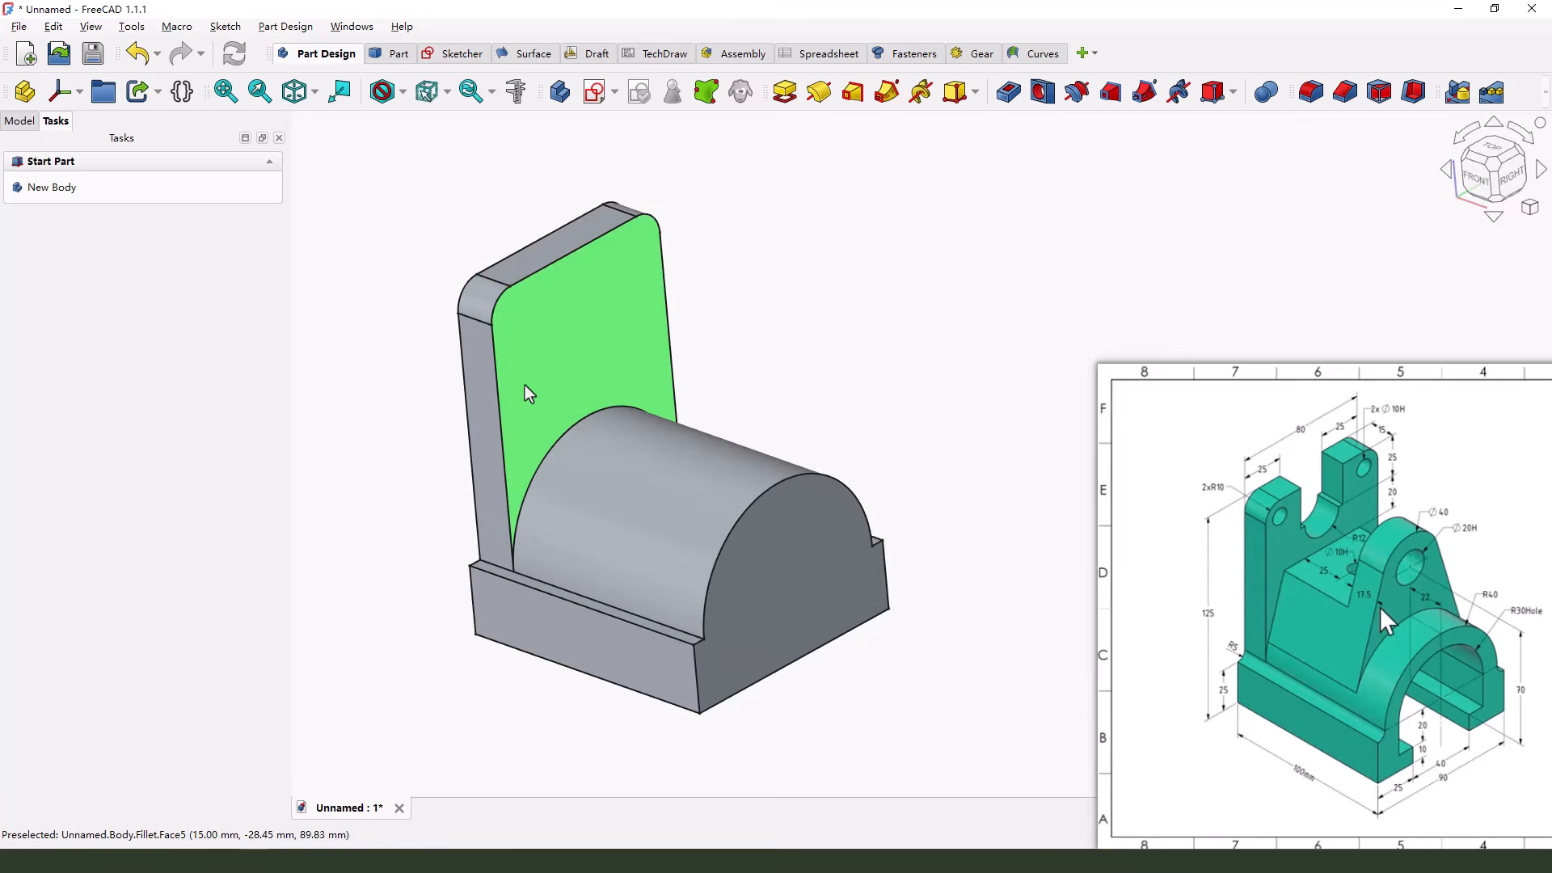
click(500, 304)
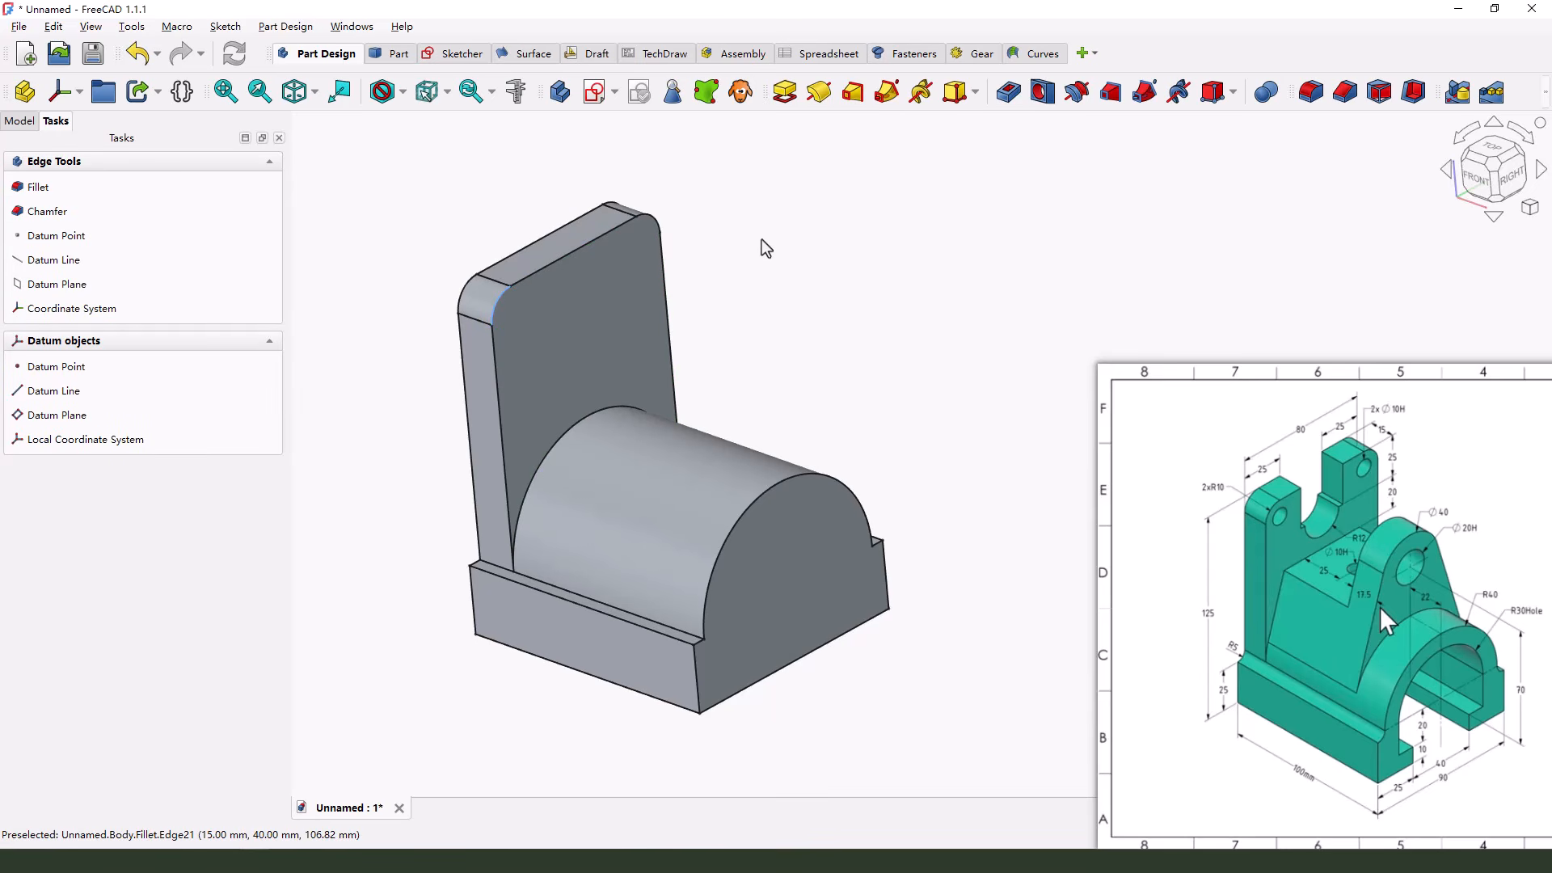
ctrl+click(657, 213)
click(1042, 96)
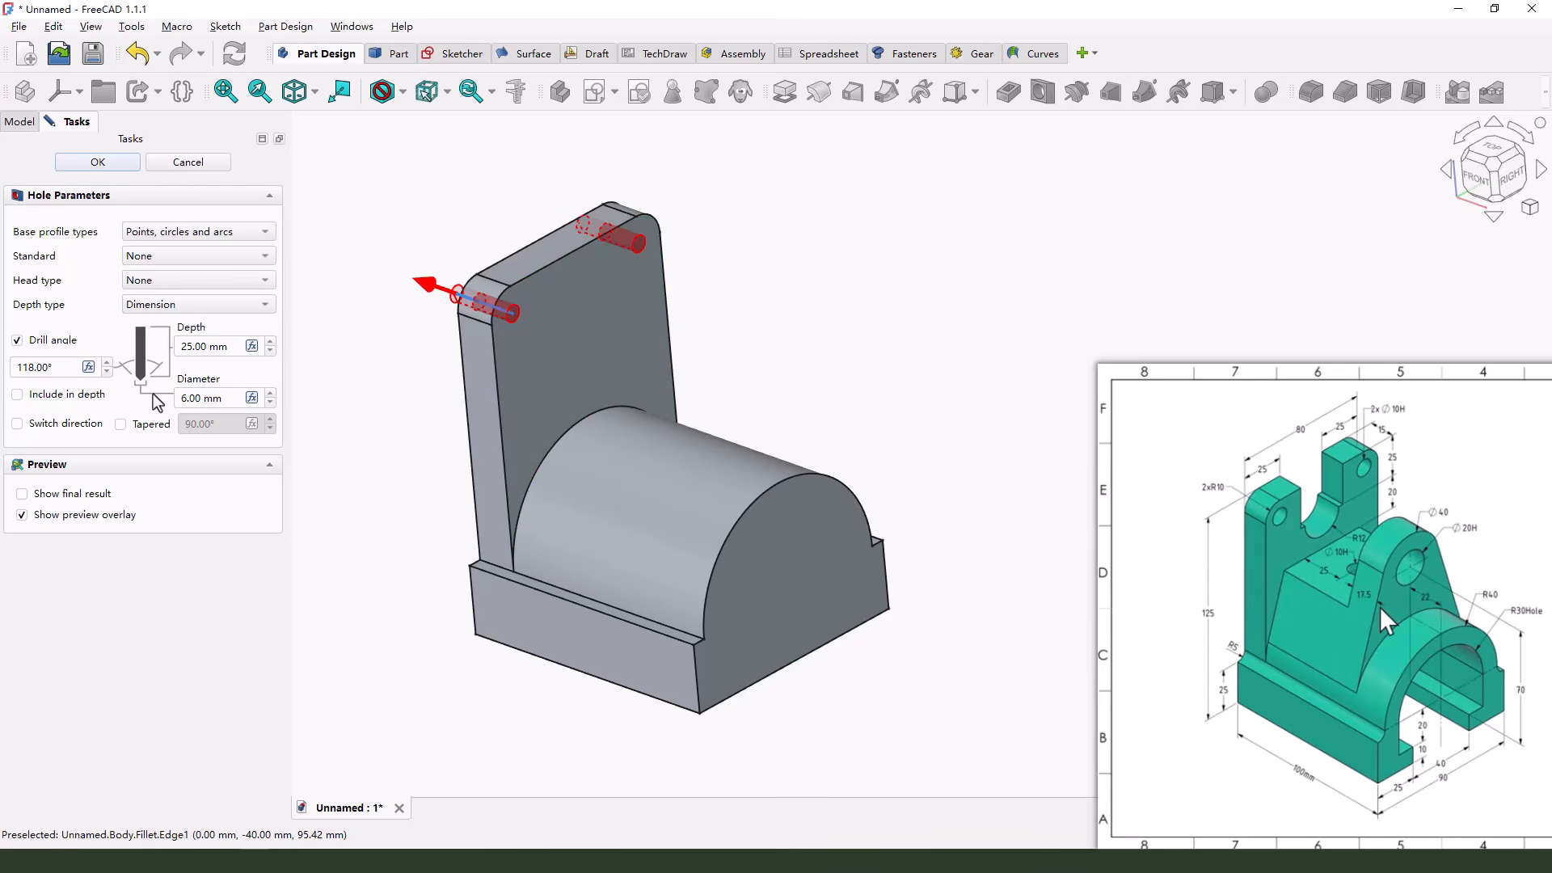
double_click(200, 402)
text(10)
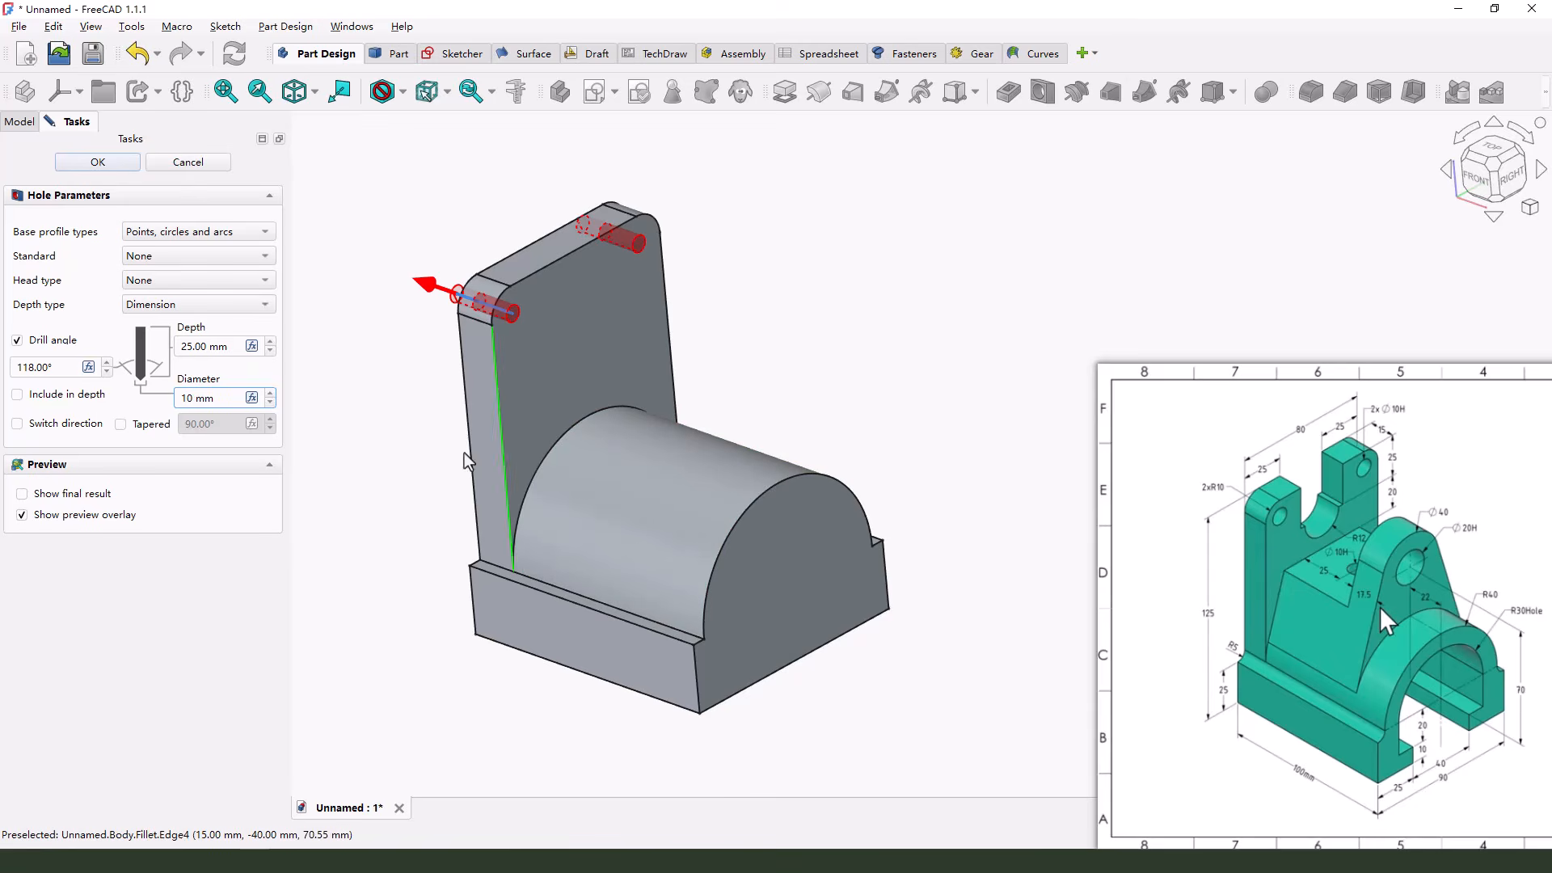
middle_drag(570, 273, 599, 289)
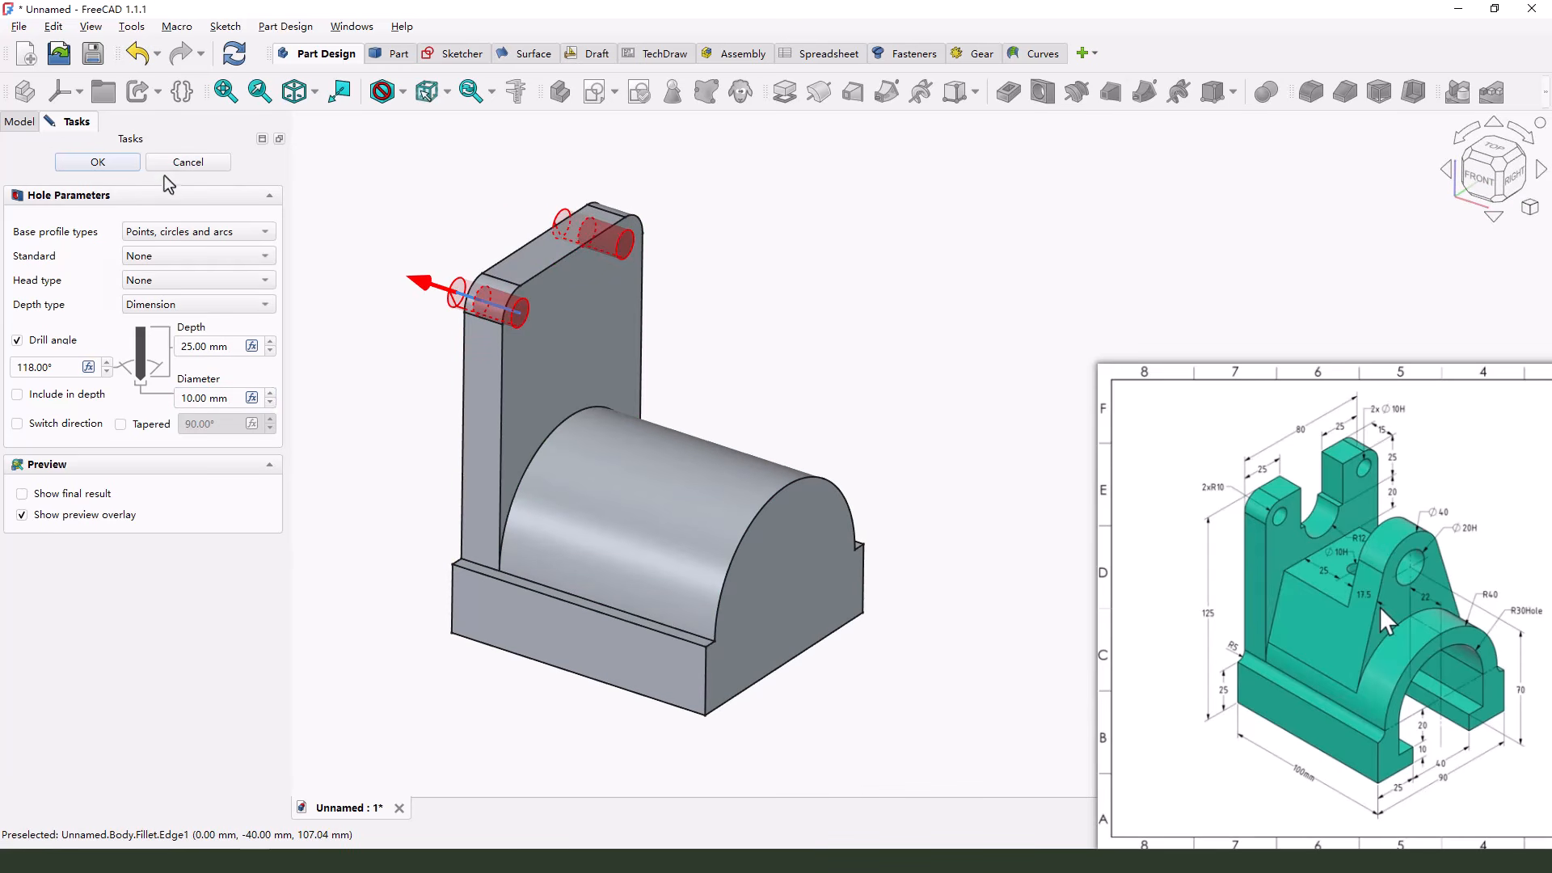
click(98, 162)
Start a new sketch on the YZ plane for the back plate's cutout
middle_drag(630, 324, 705, 414)
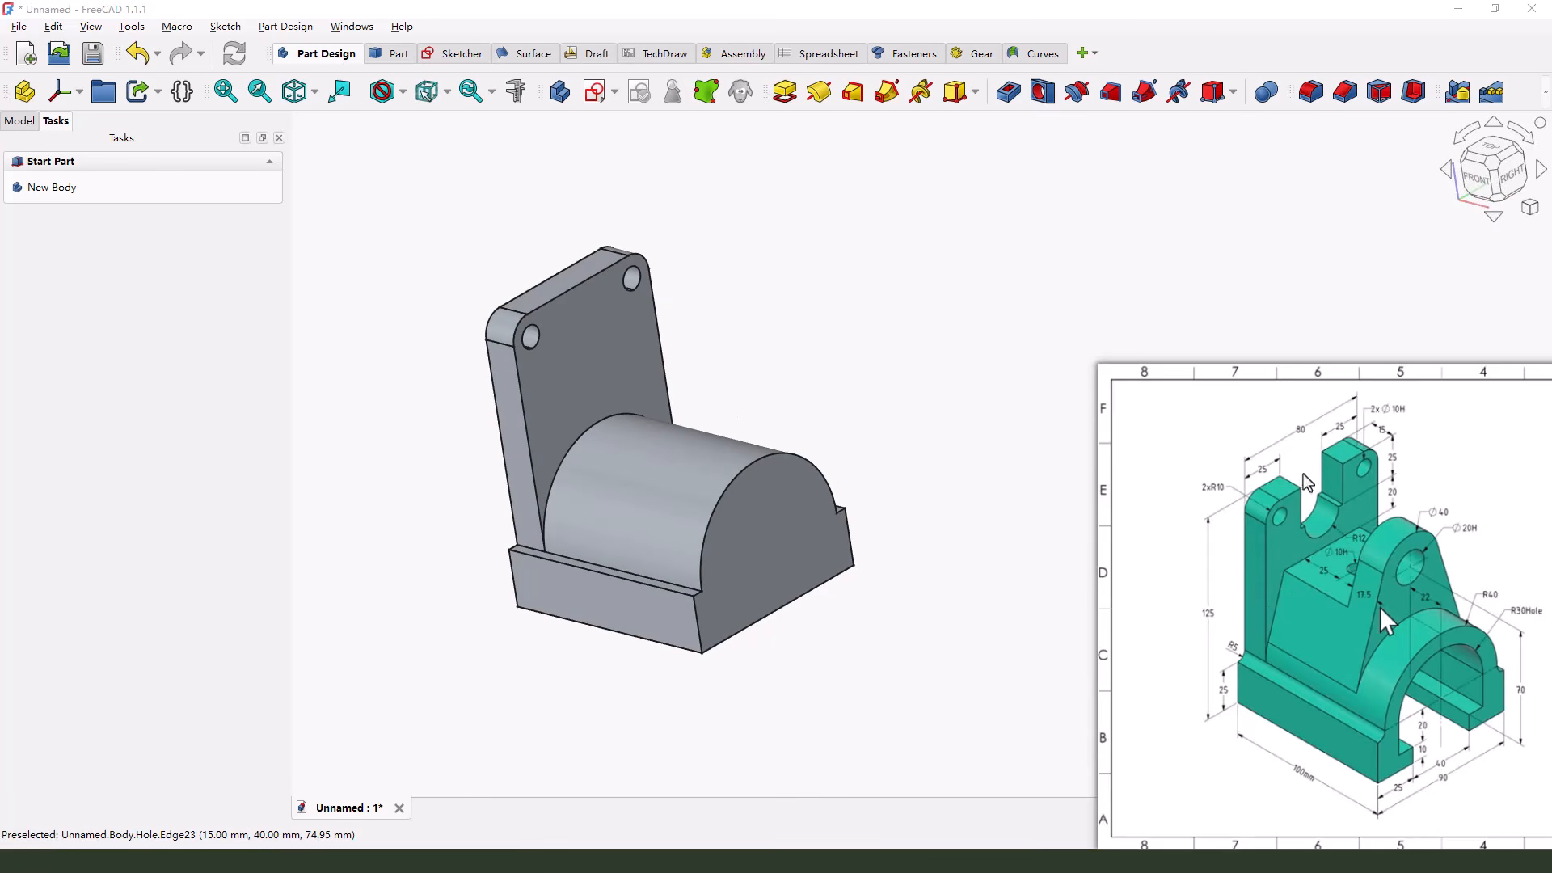
drag(1299, 471, 1295, 518)
key(Escape)
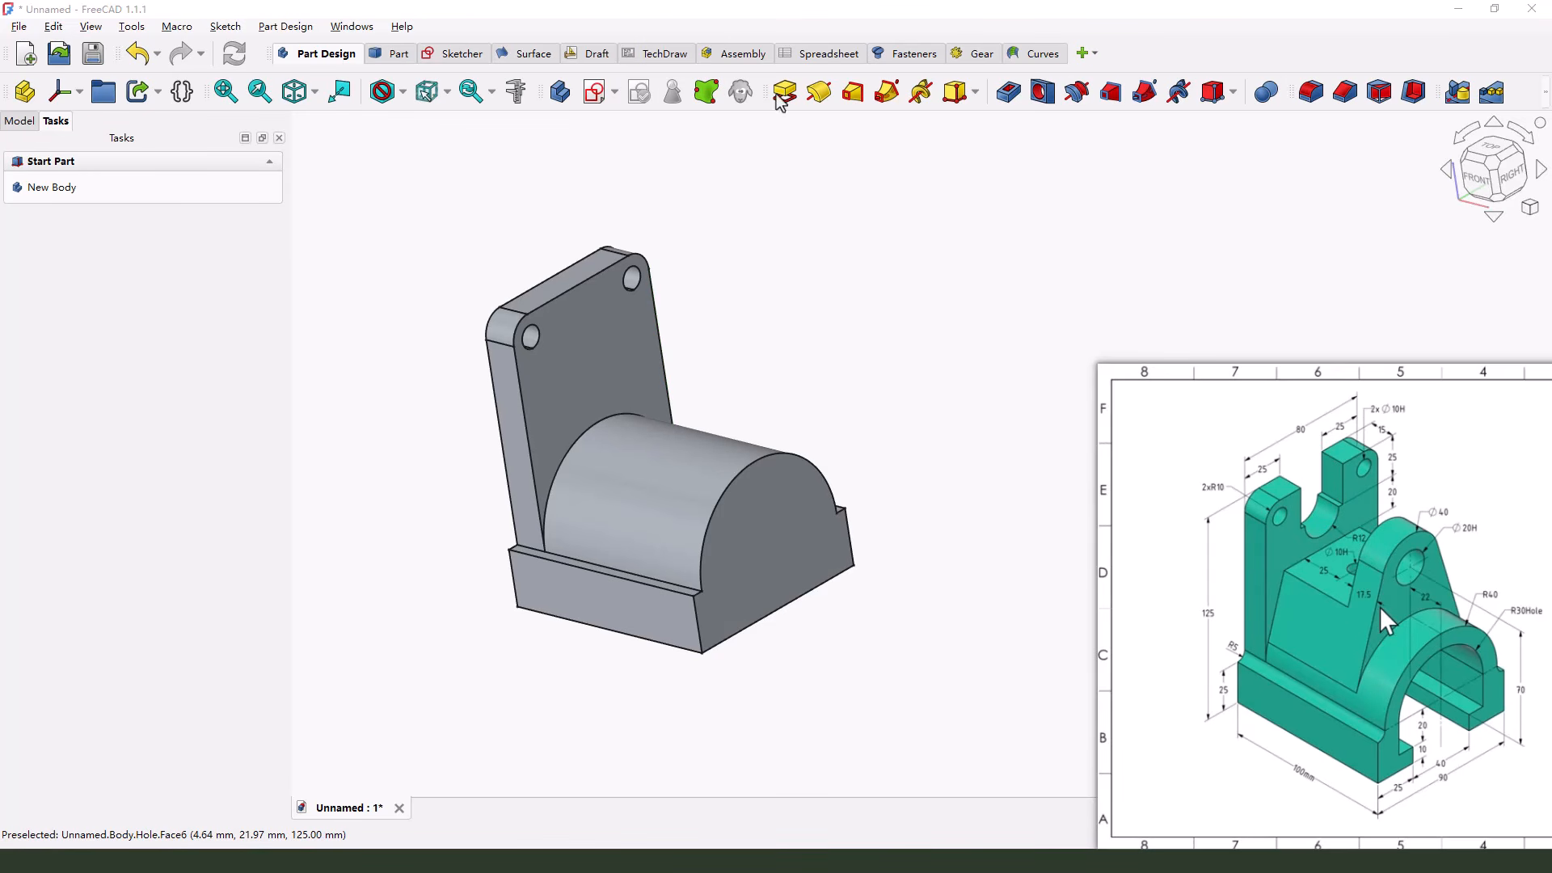
click(594, 93)
click(633, 443)
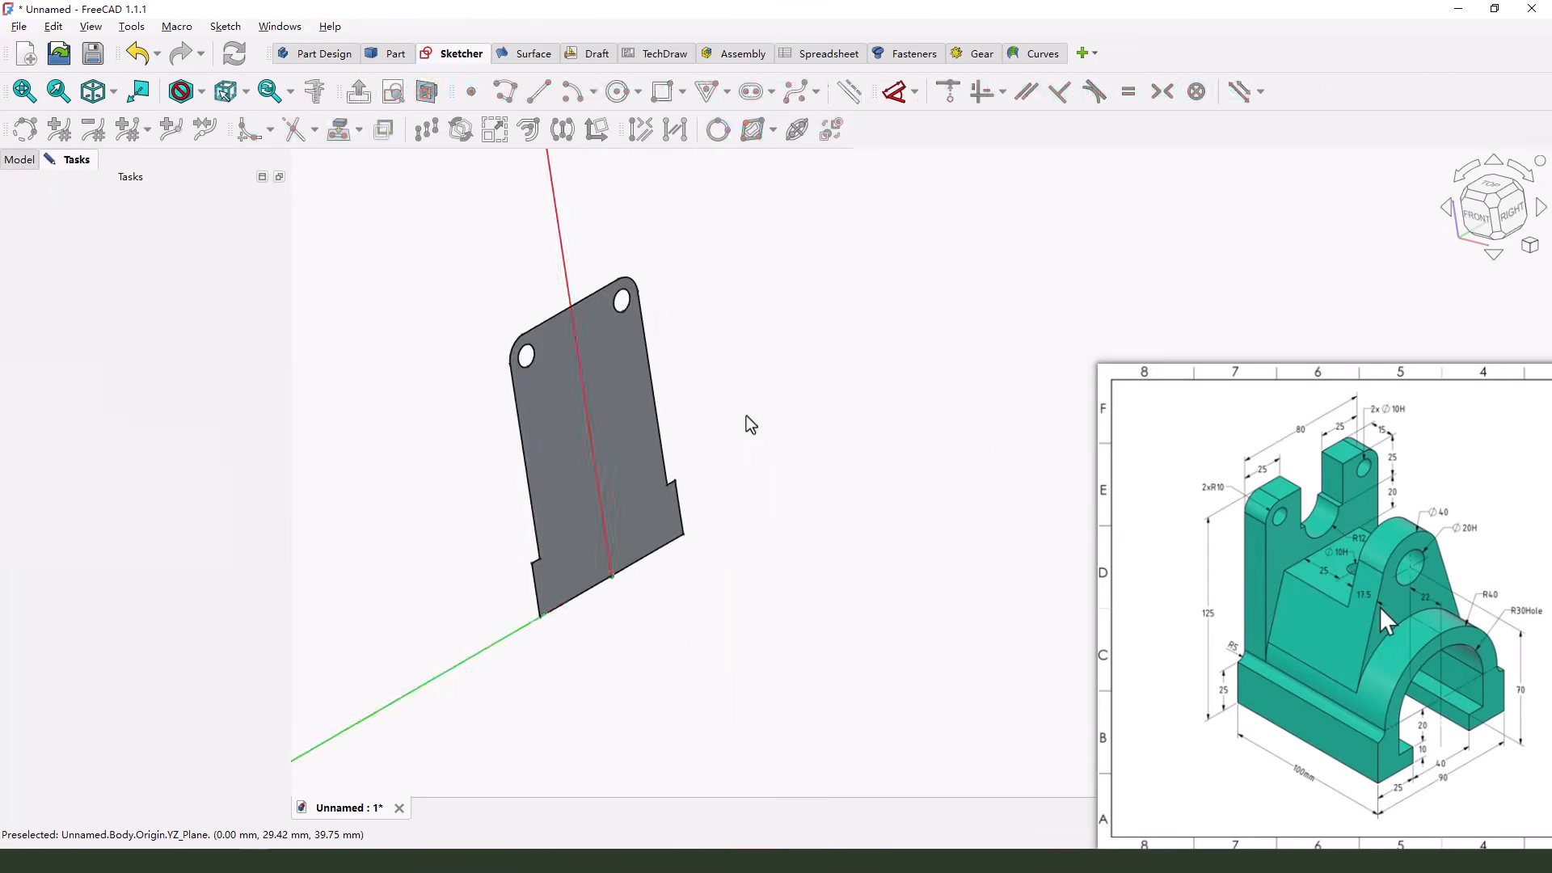
scroll(735, 340, up, 2)
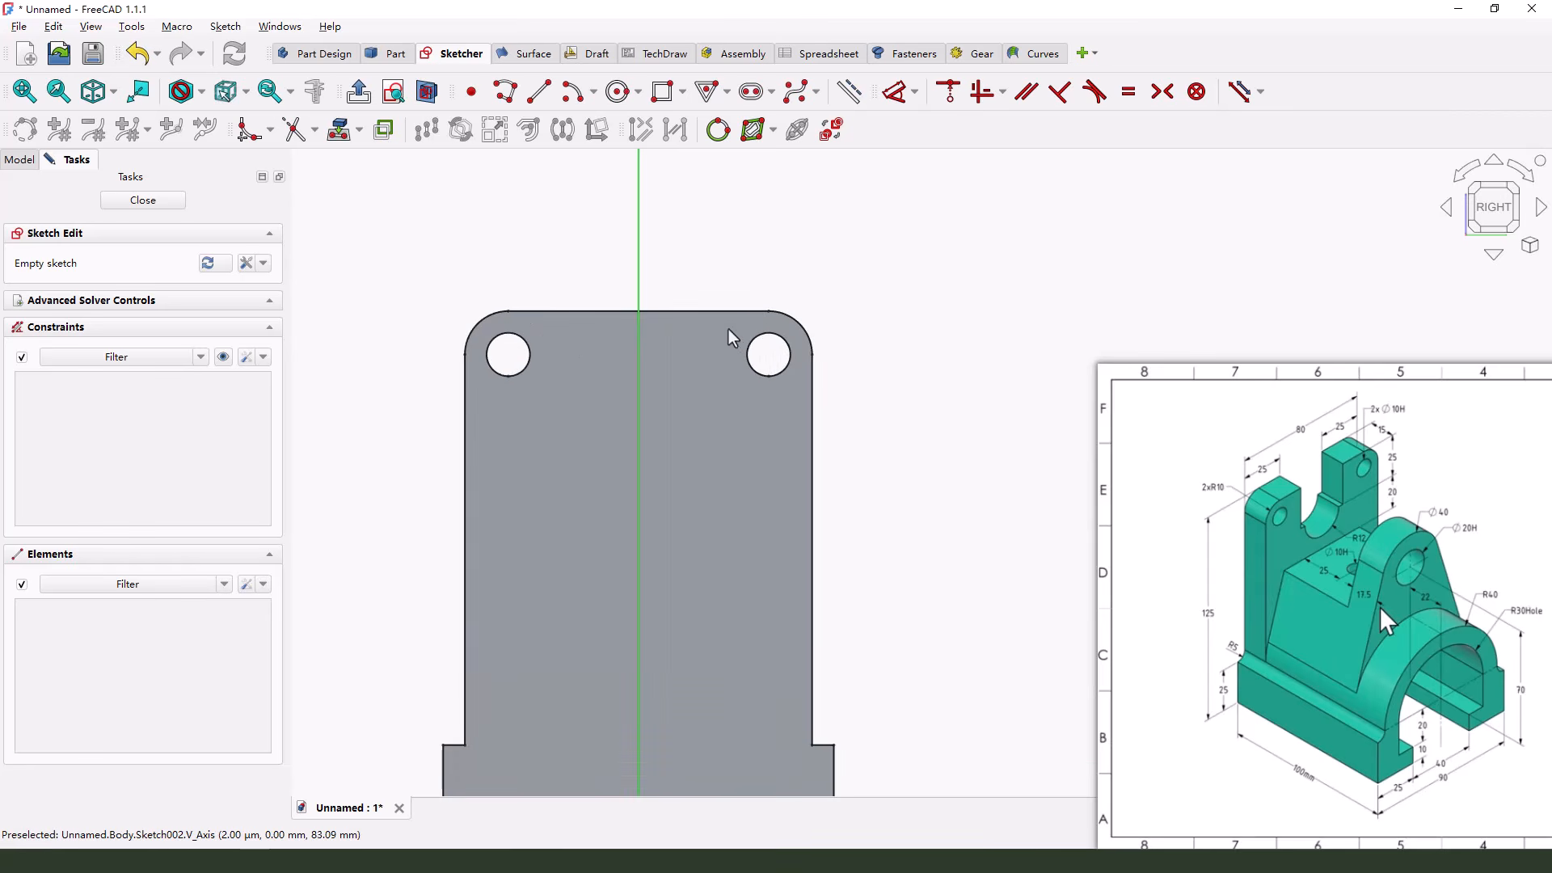
Project the back plate's straight upper edge into the sketch as external construction geometry
drag(720, 253, 681, 293)
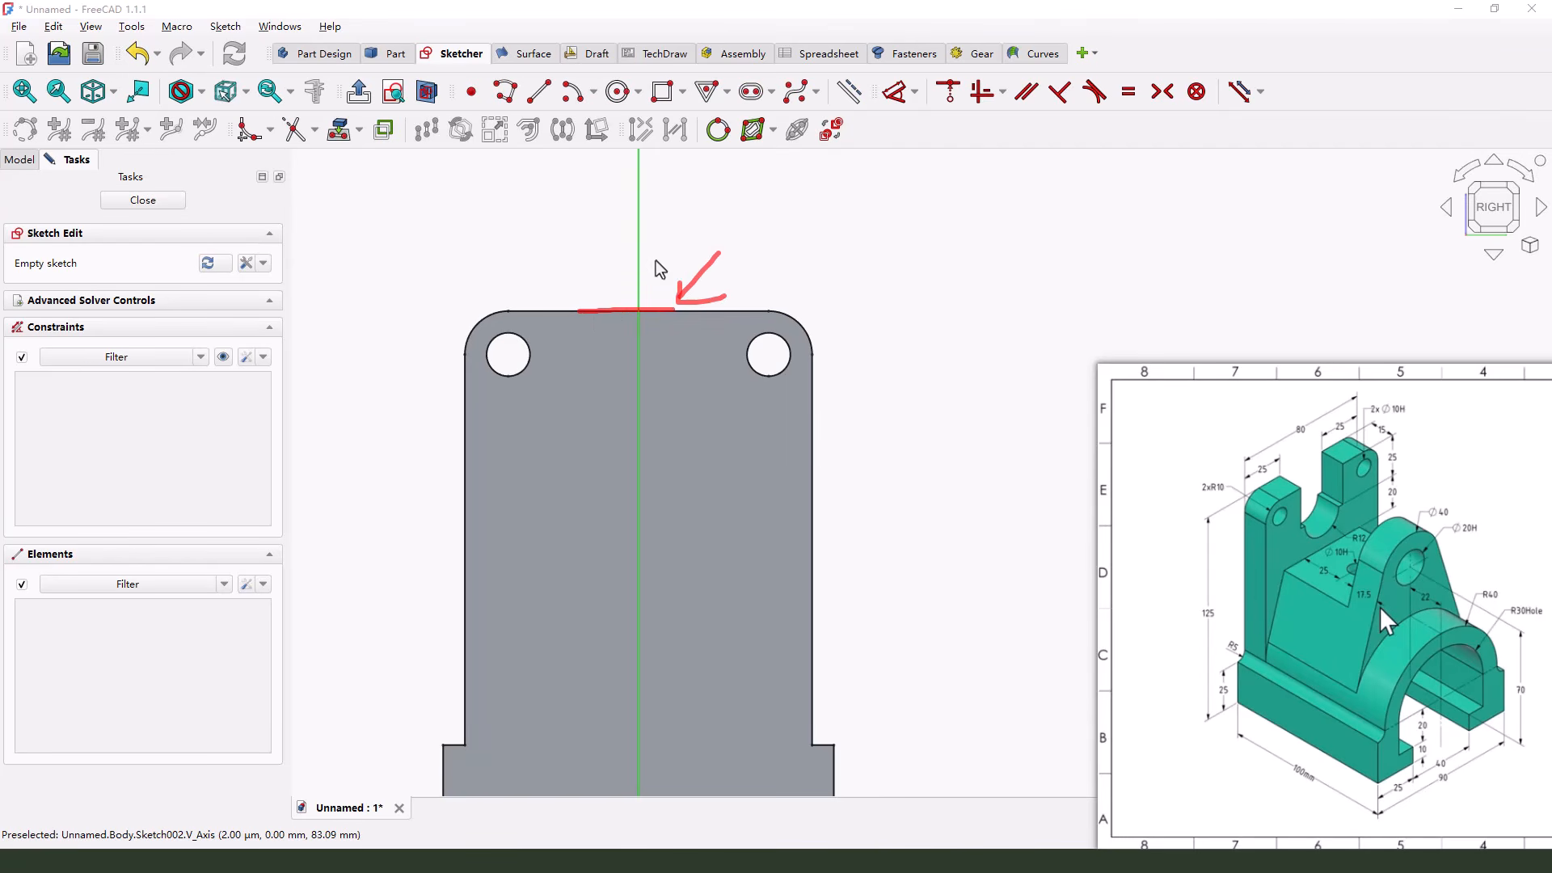
click(344, 130)
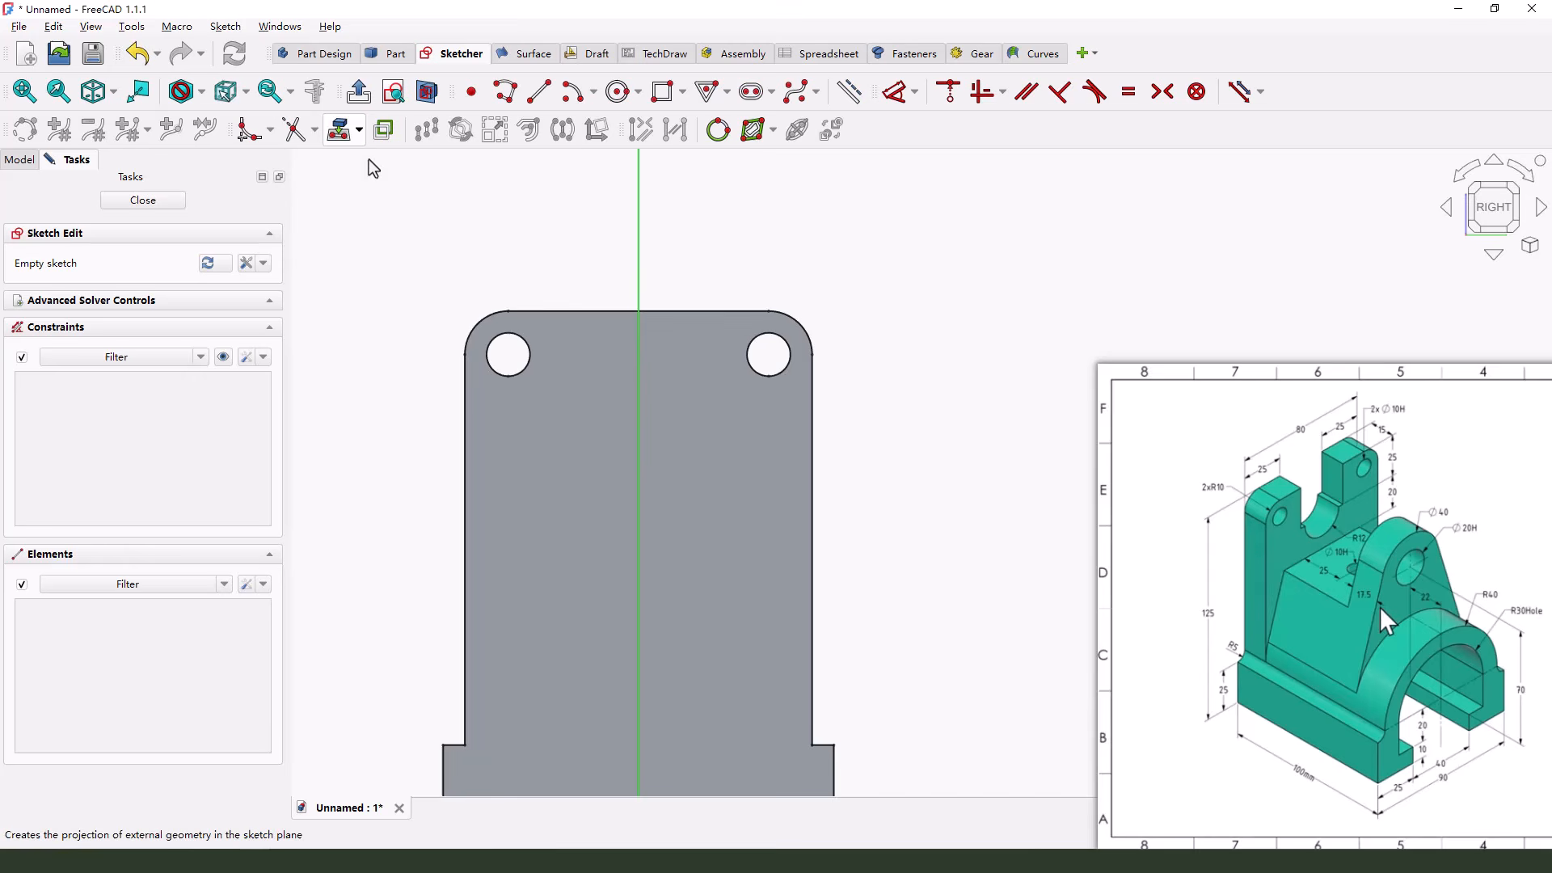
click(598, 310)
right_click(621, 291)
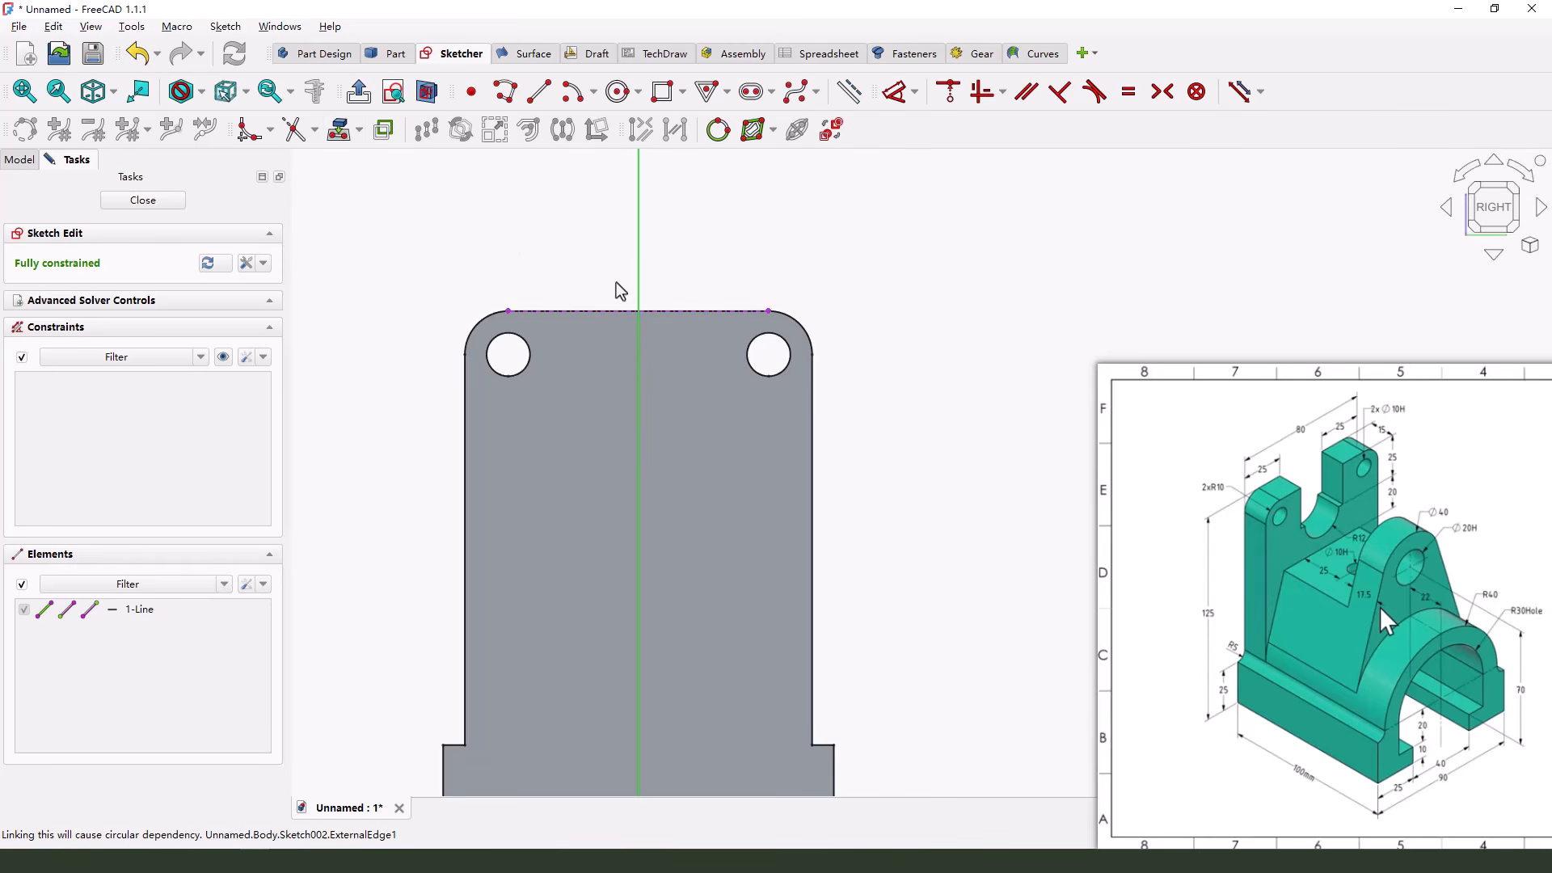
Switch the projected upper edge to defining geometry and back to construction geometry
click(600, 312)
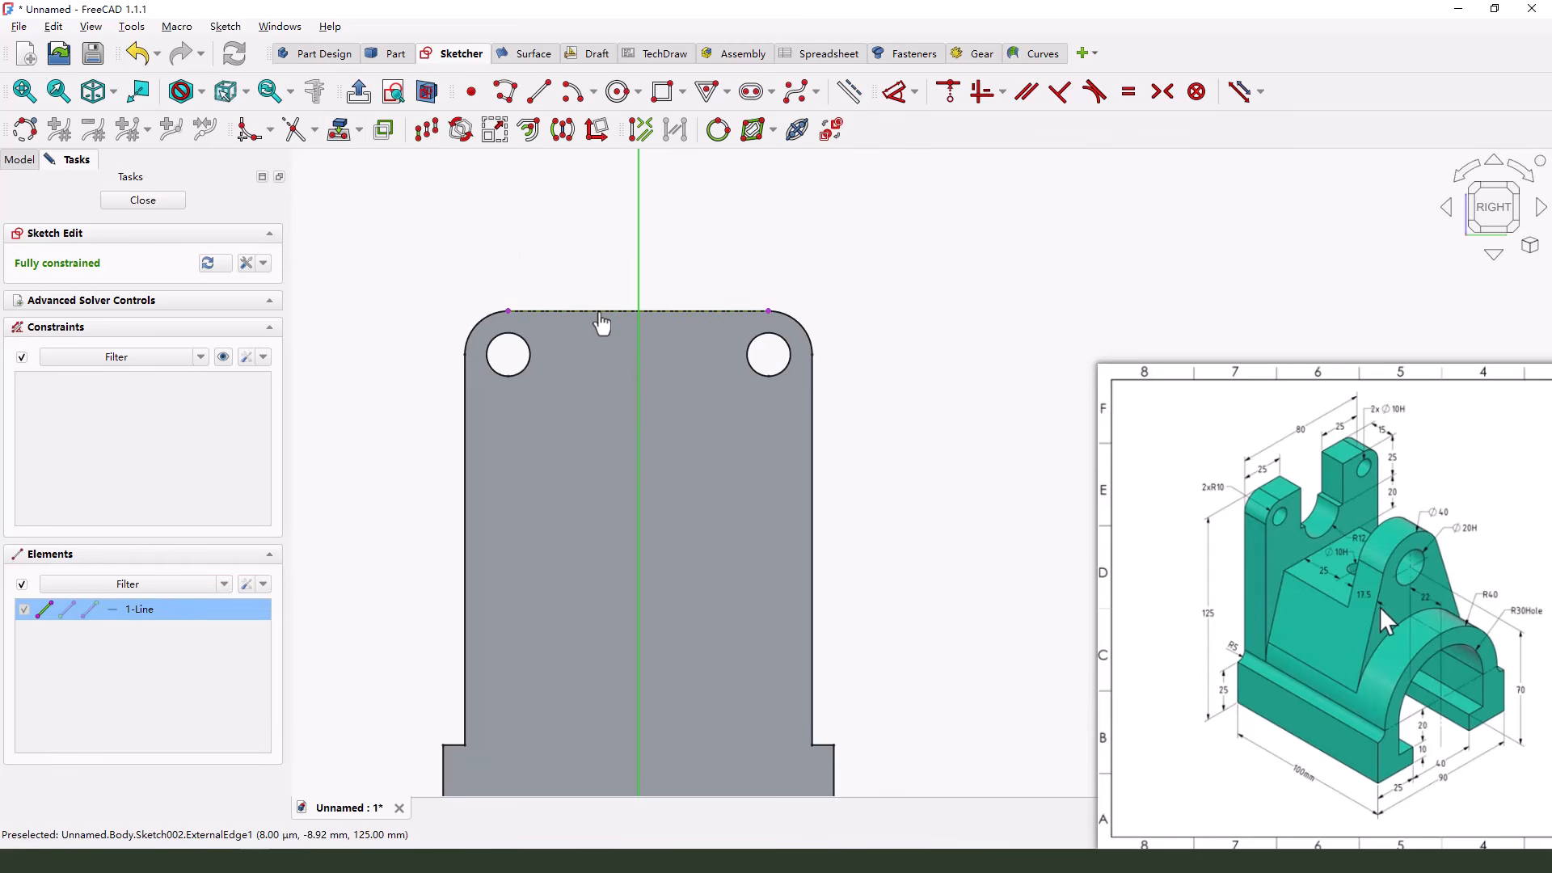
click(853, 97)
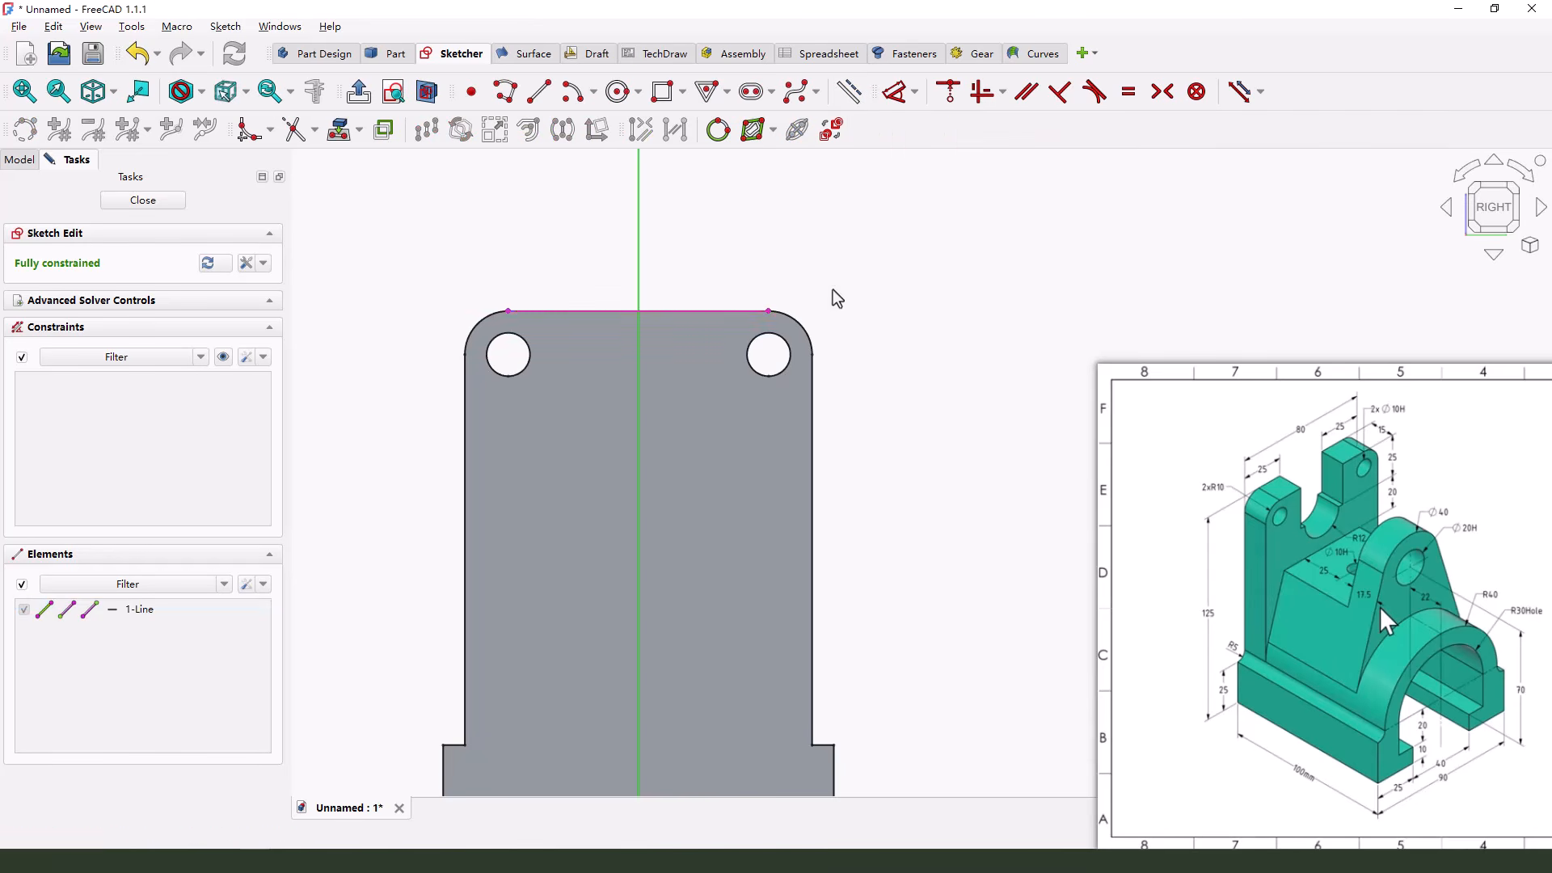
click(849, 93)
Sketch a rectangle about 34 mm wide and 27 mm tall, hanging down from the projected upper edge across the vertical axis
scroll(624, 481, up, 1)
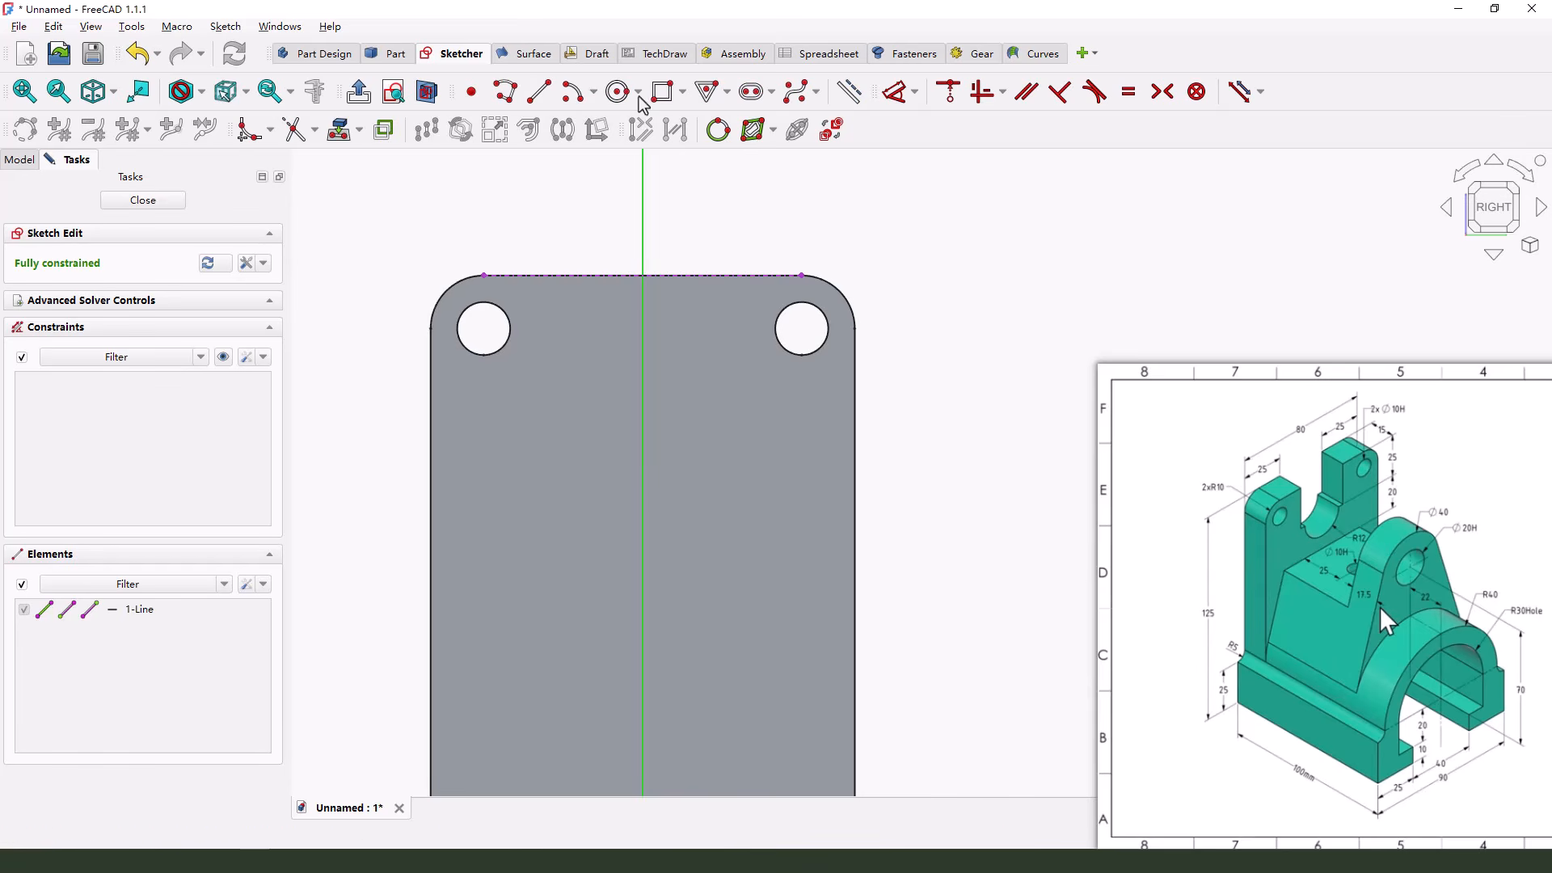
click(665, 92)
click(552, 276)
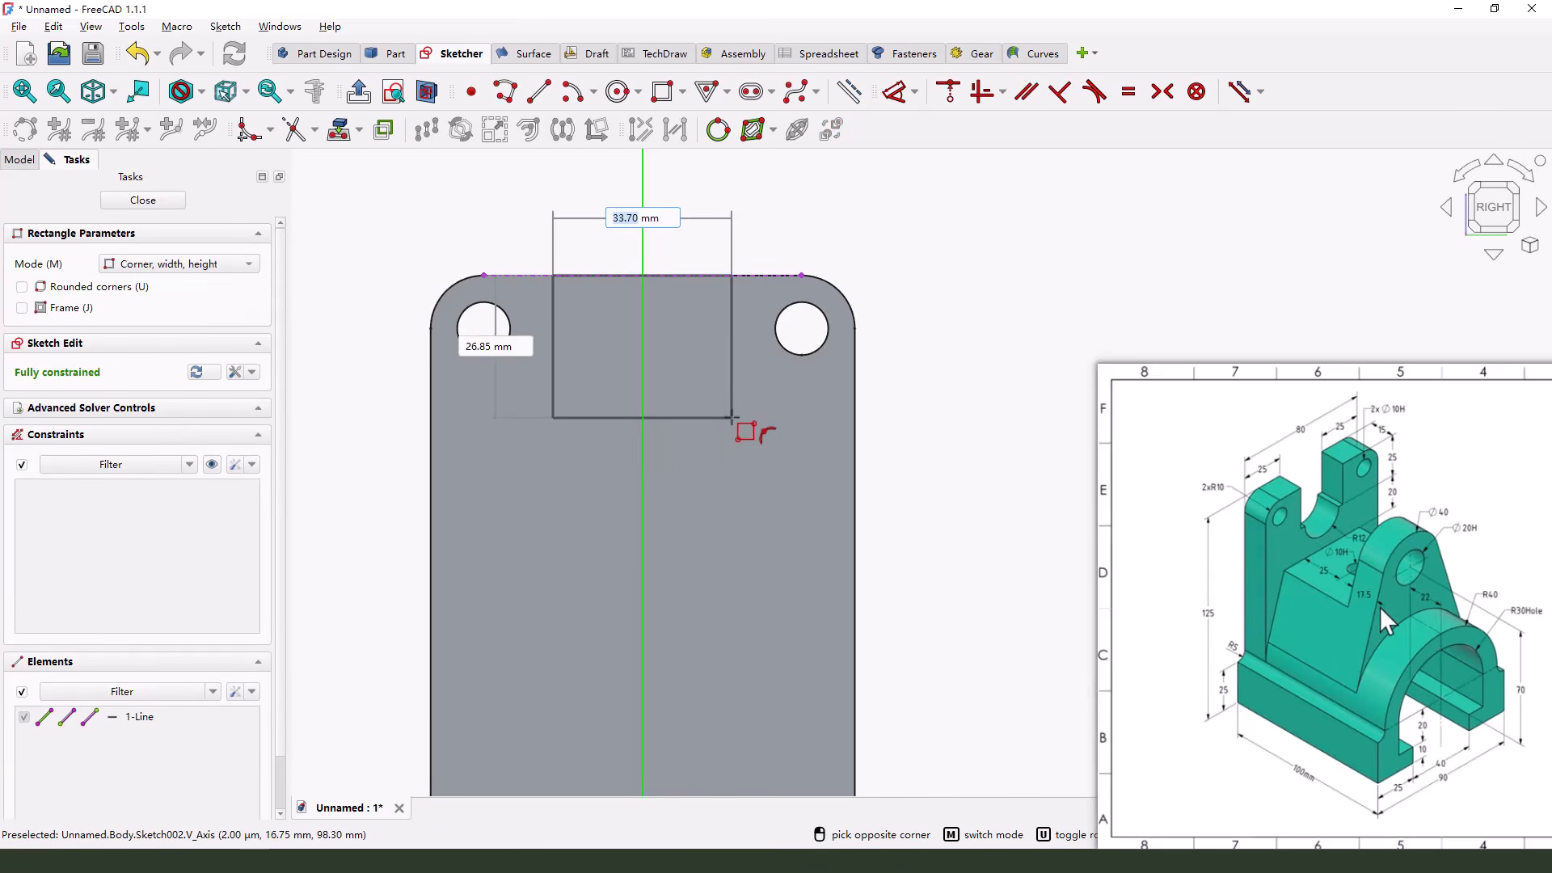
click(733, 417)
Draw a downward semicircular arc centred on the midpoint of the rectangle's lower edge, with both ends on that edge
mouse_move(1338, 501)
mouse_down()
mouse_move(1294, 553)
mouse_move(1365, 531)
mouse_move(1363, 556)
mouse_up()
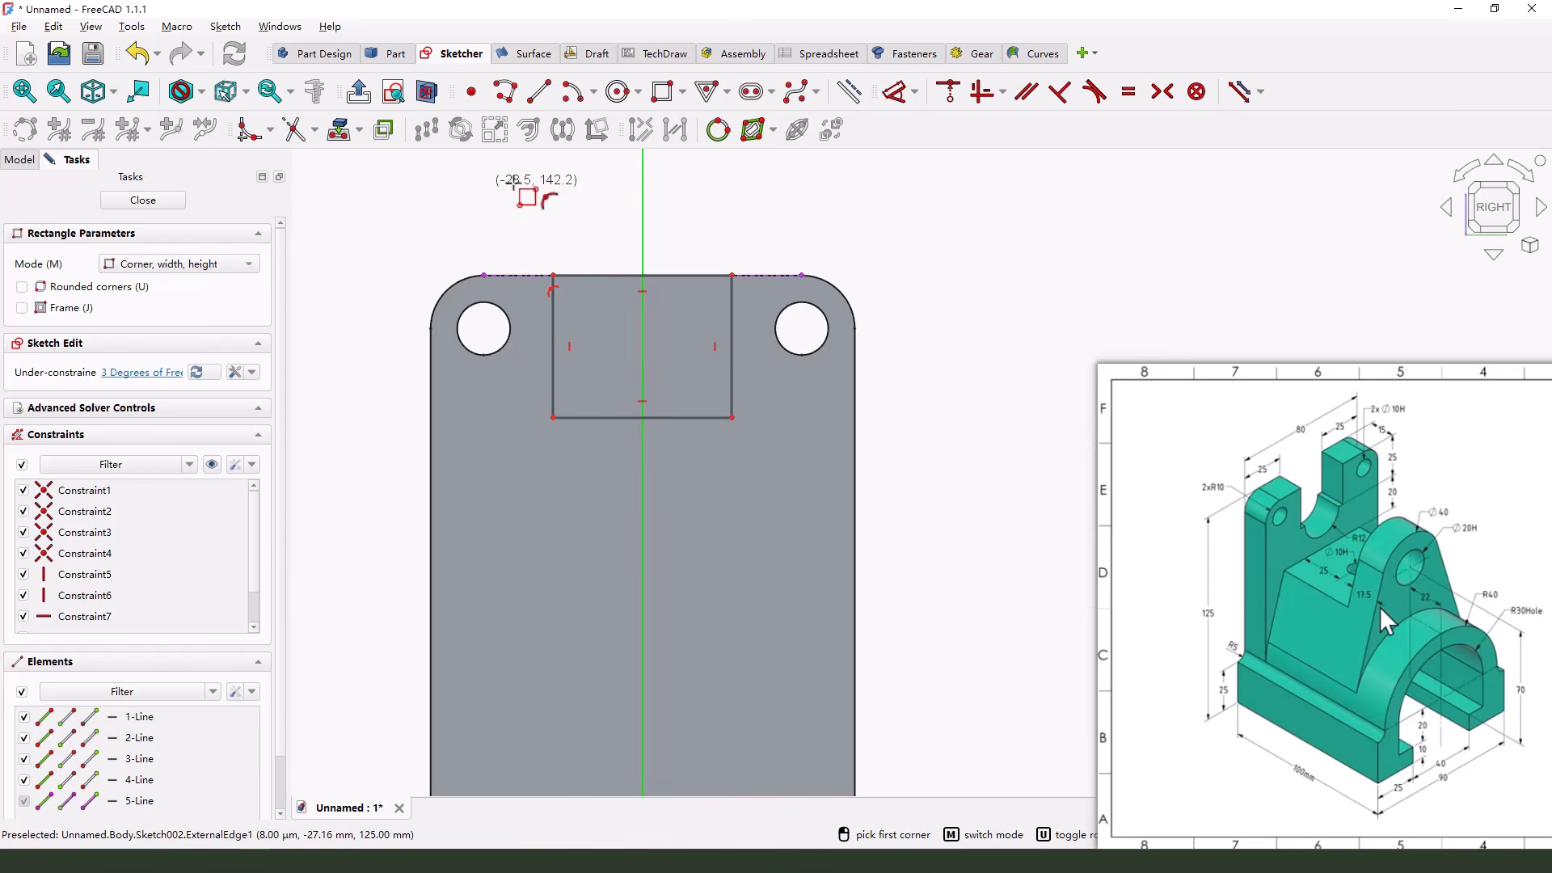
click(572, 92)
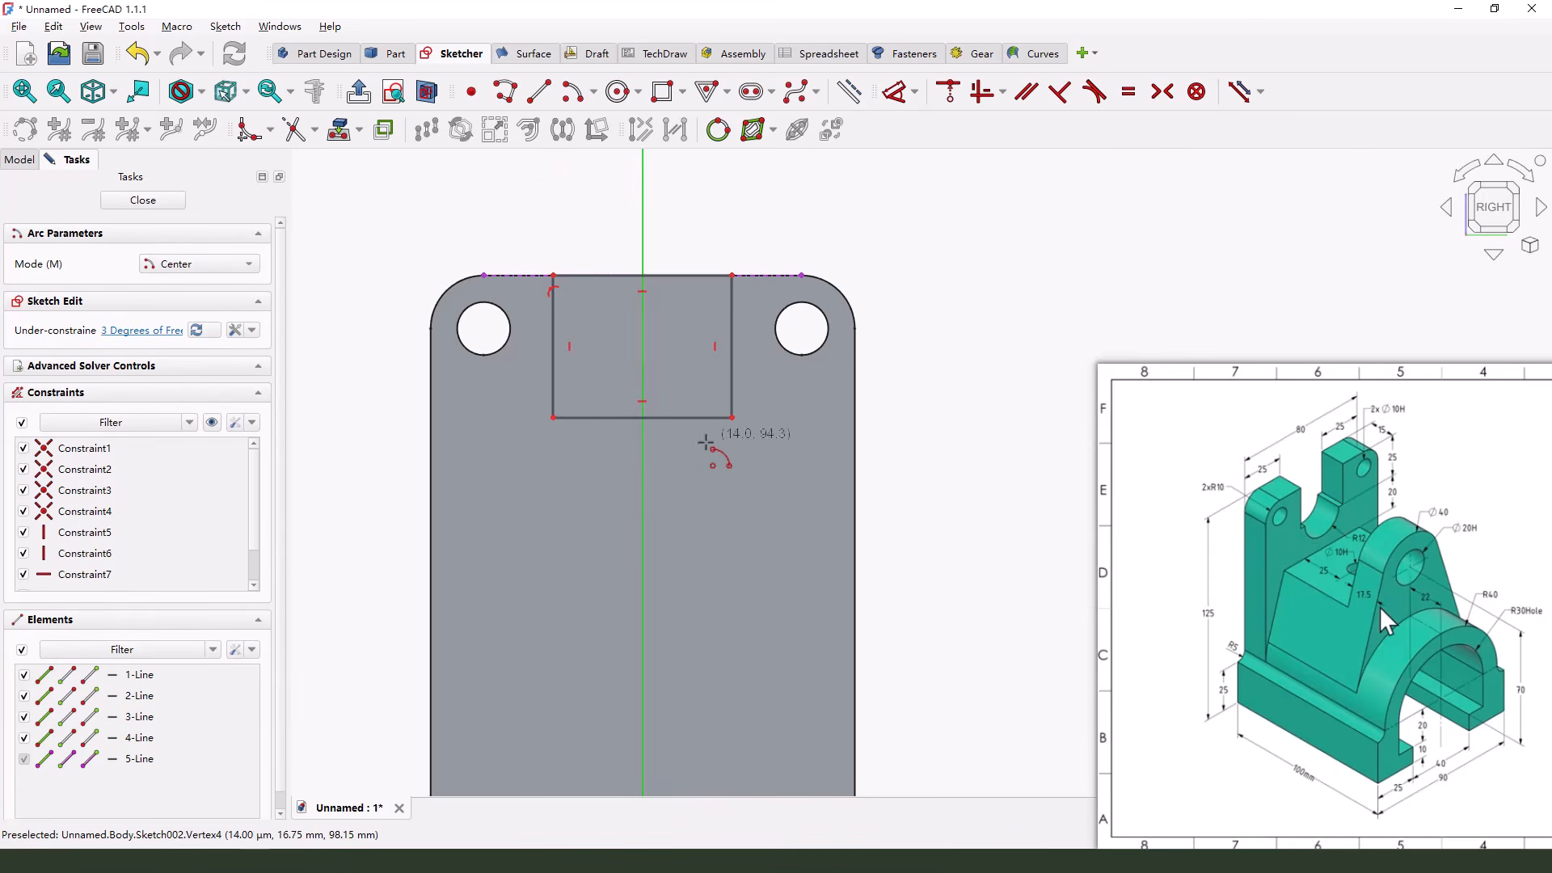
click(644, 416)
click(577, 417)
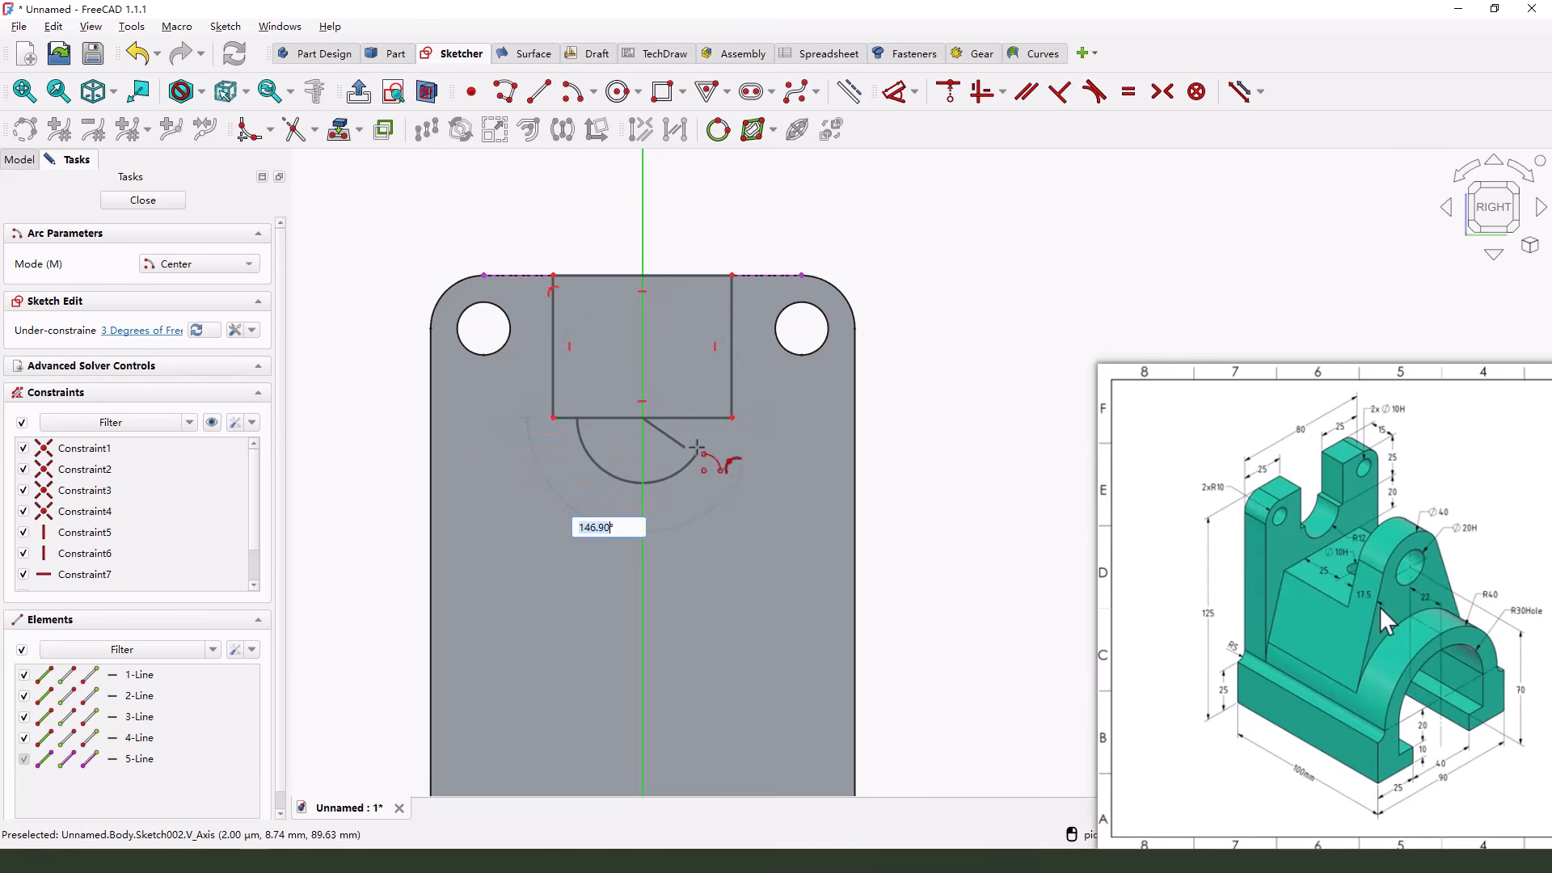
click(707, 418)
right_click(943, 400)
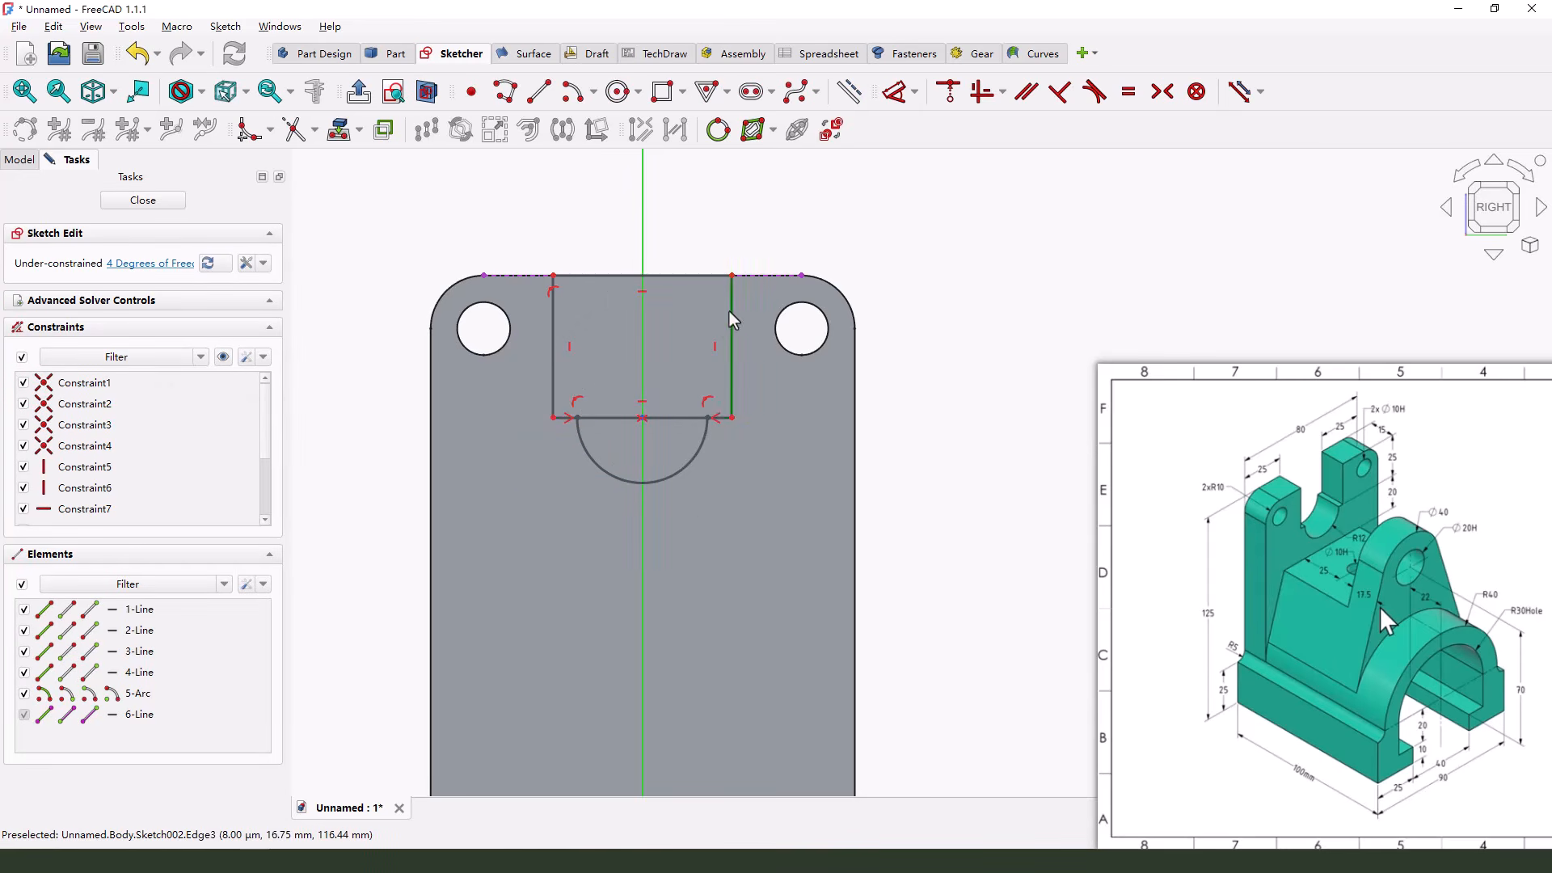
Trim away the part of the rectangle's lower edge that lies between the arc's ends
click(294, 130)
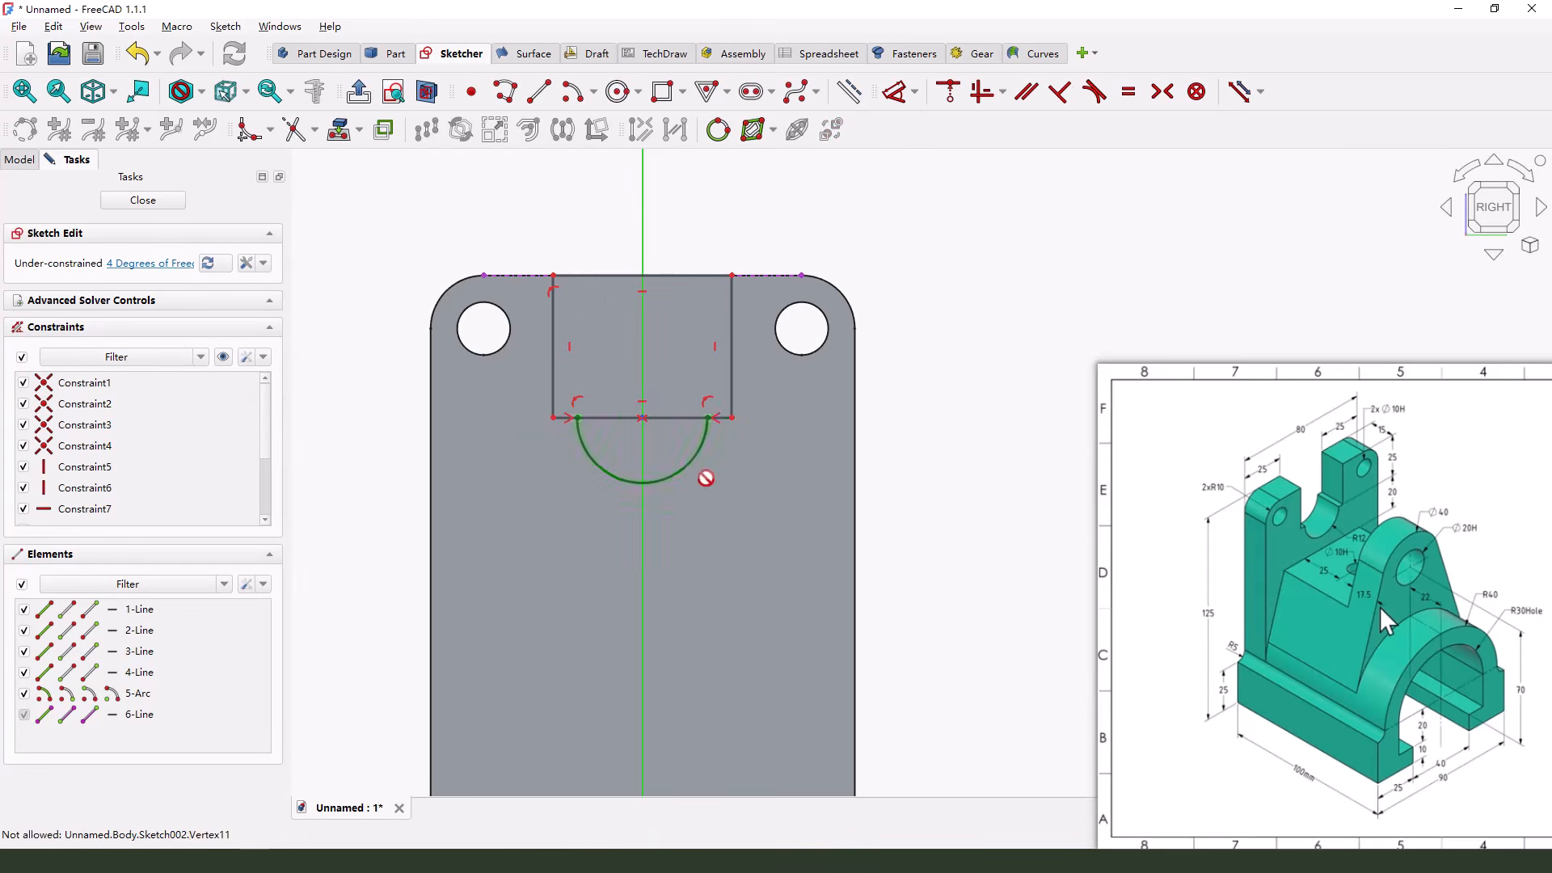
scroll(707, 472, up, 1)
click(602, 409)
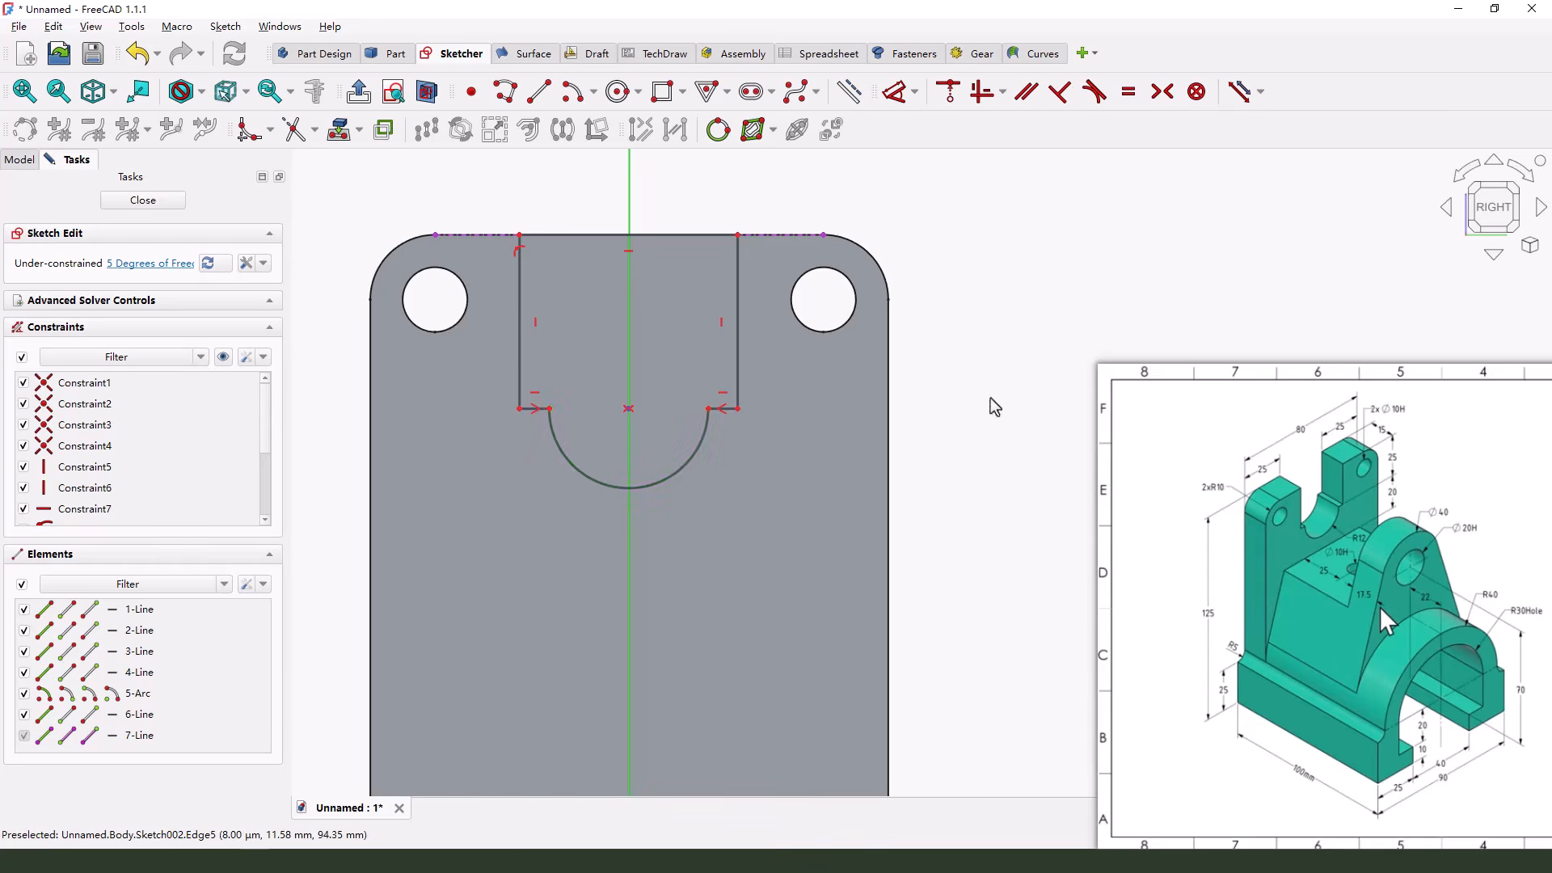
Constrain the two ends of the cutout's upper edge symmetric about the vertical axis
scroll(783, 206, down, 1)
click(729, 263)
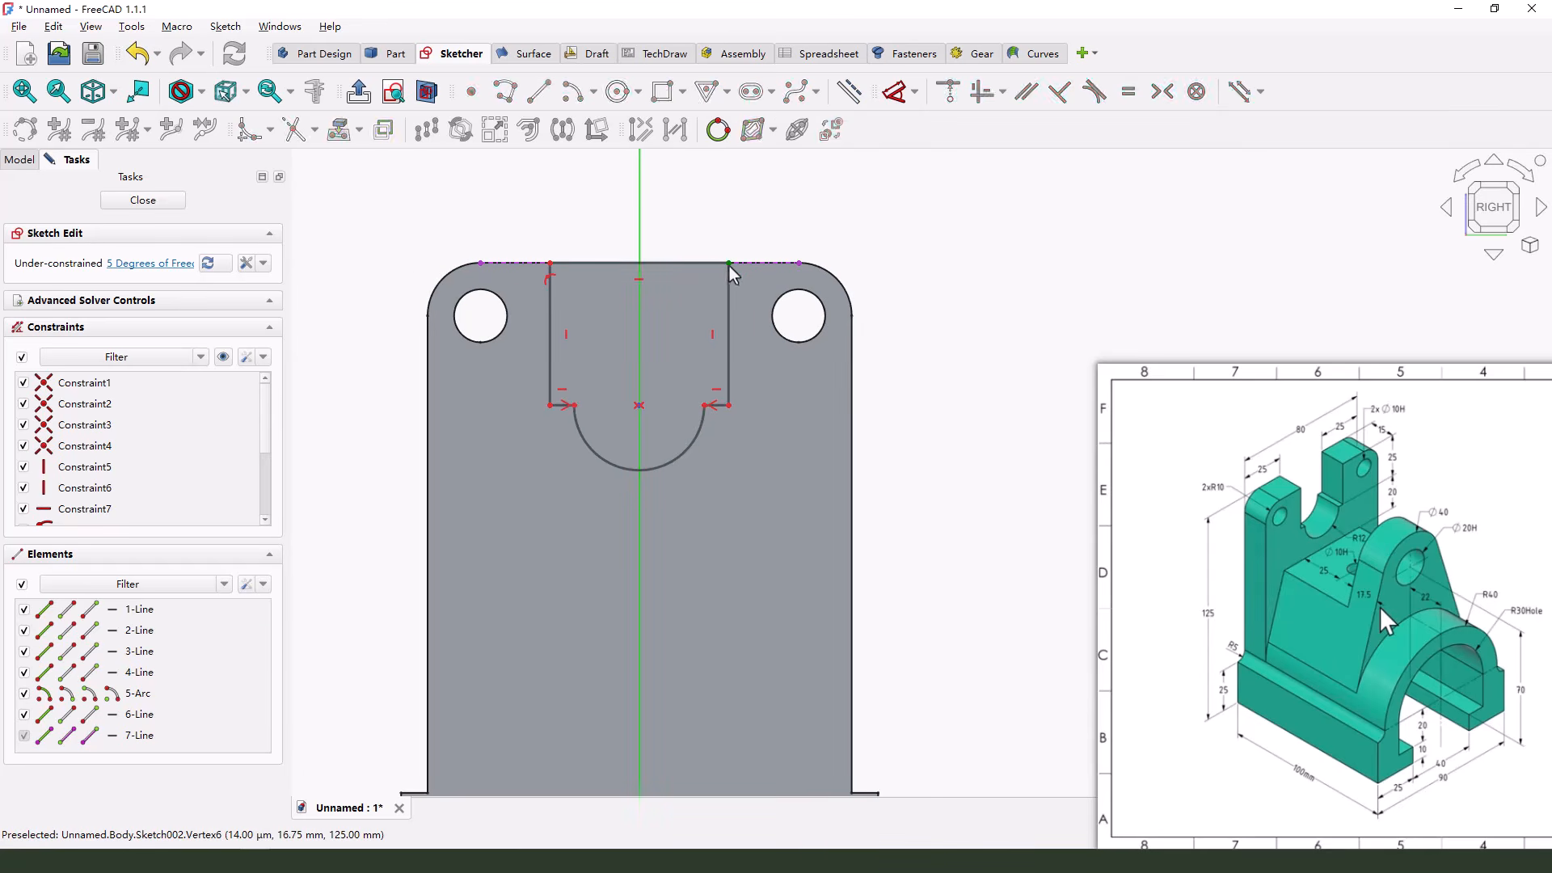
click(551, 264)
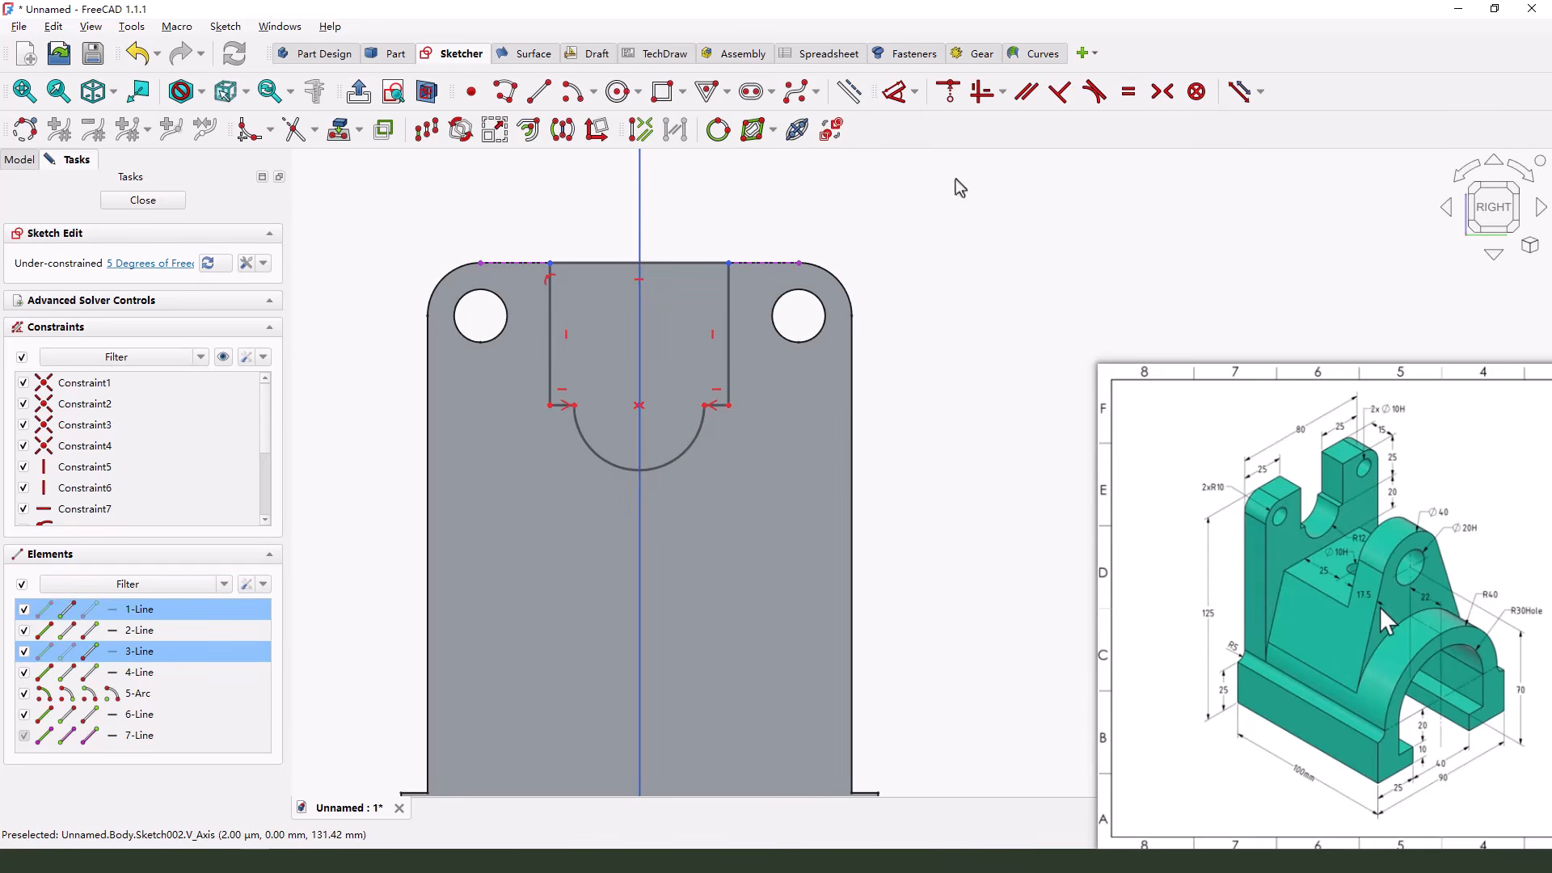
click(1162, 92)
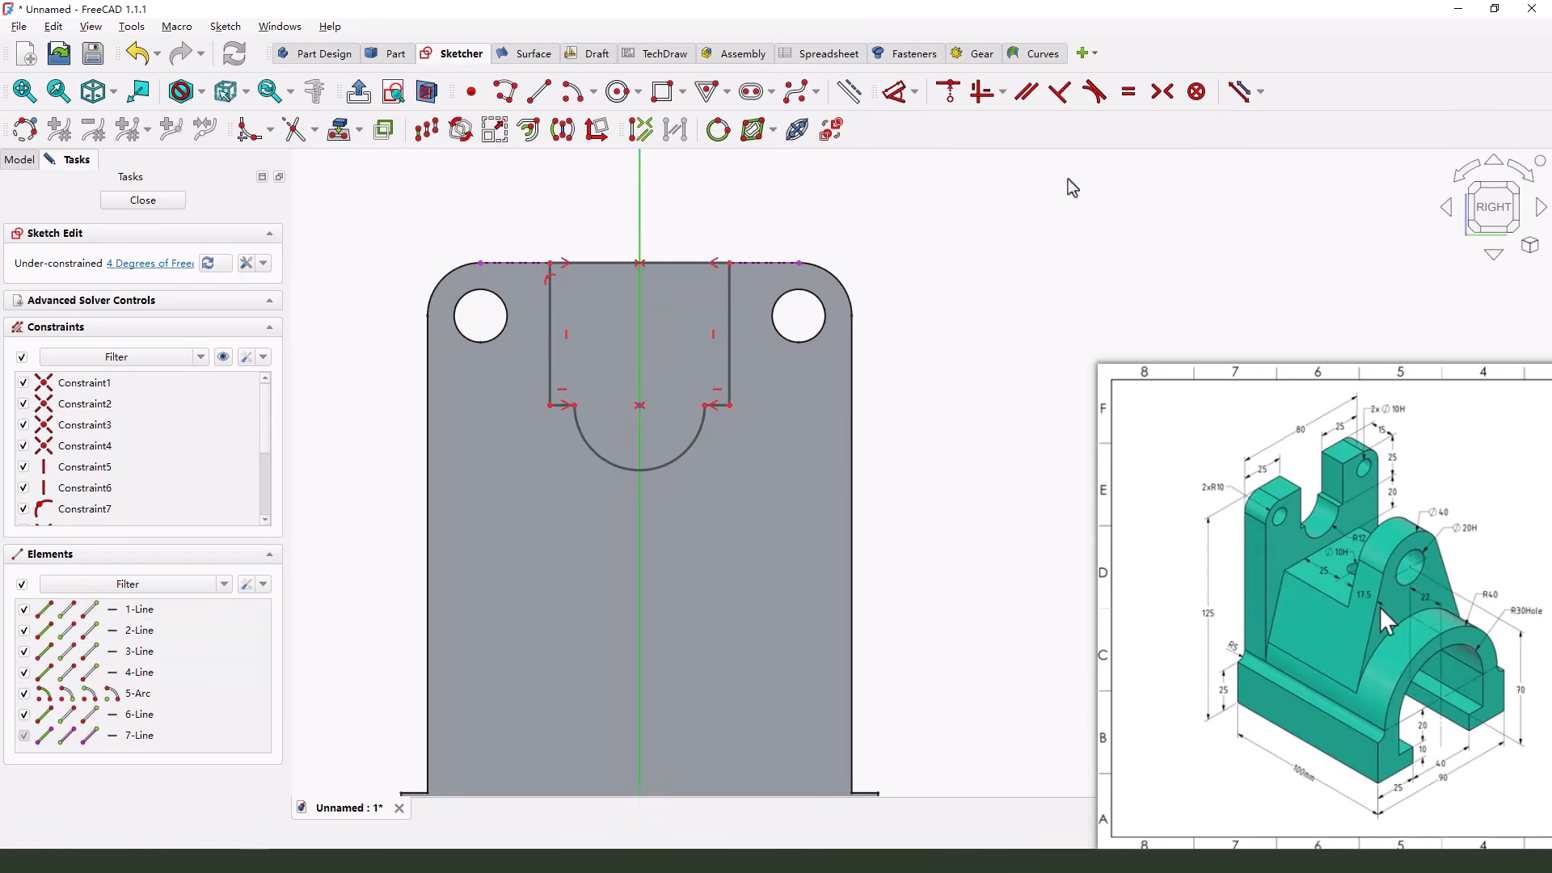
Dimension the cutout's upper edge and set its length to 30 mm
click(899, 94)
click(695, 263)
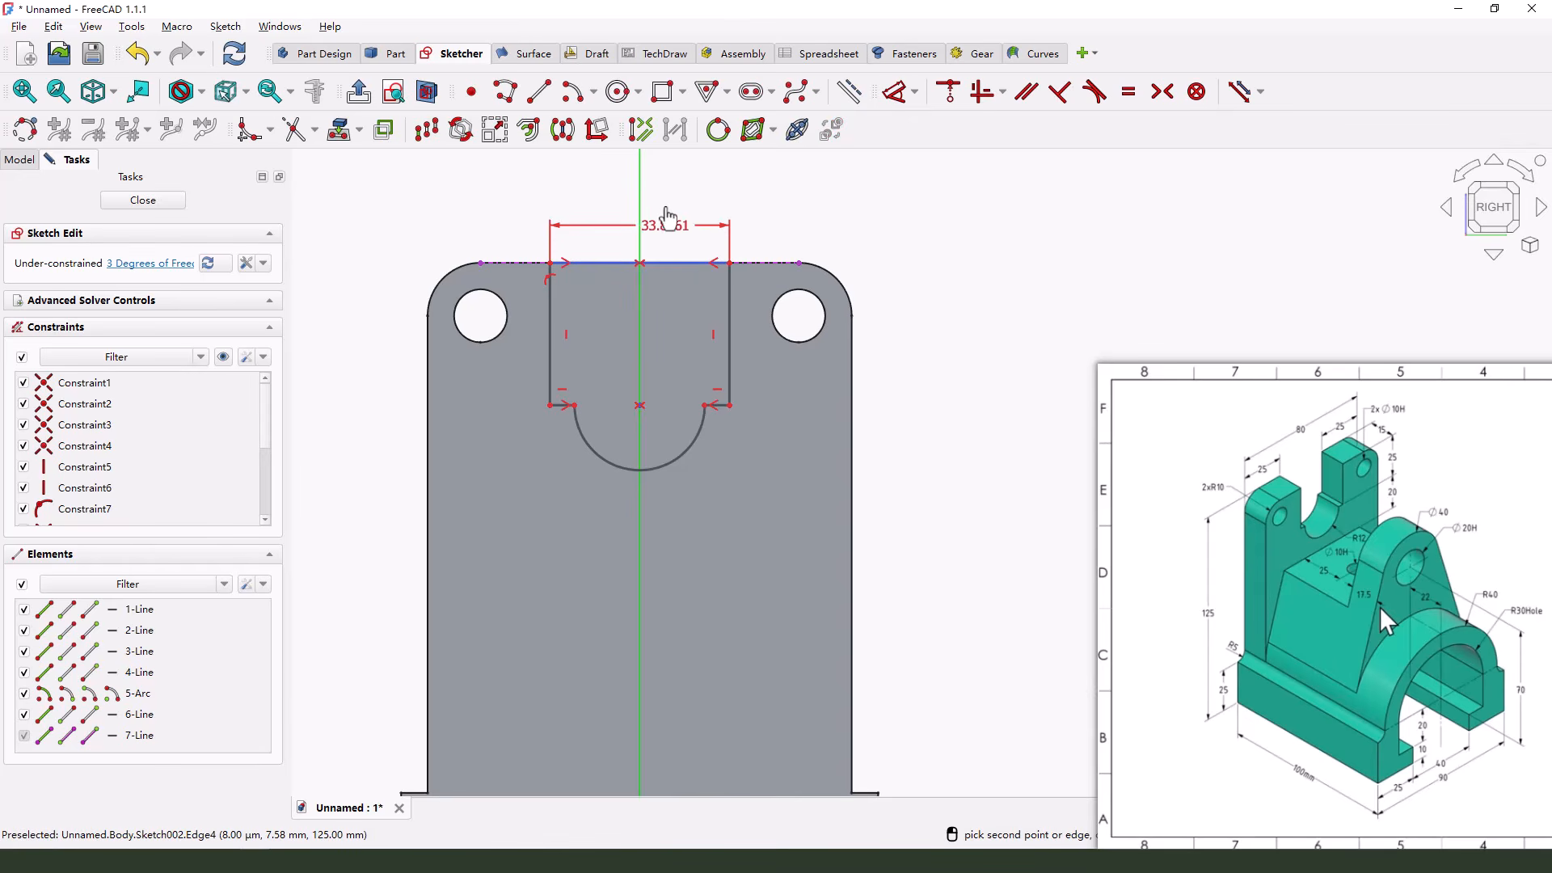
click(667, 216)
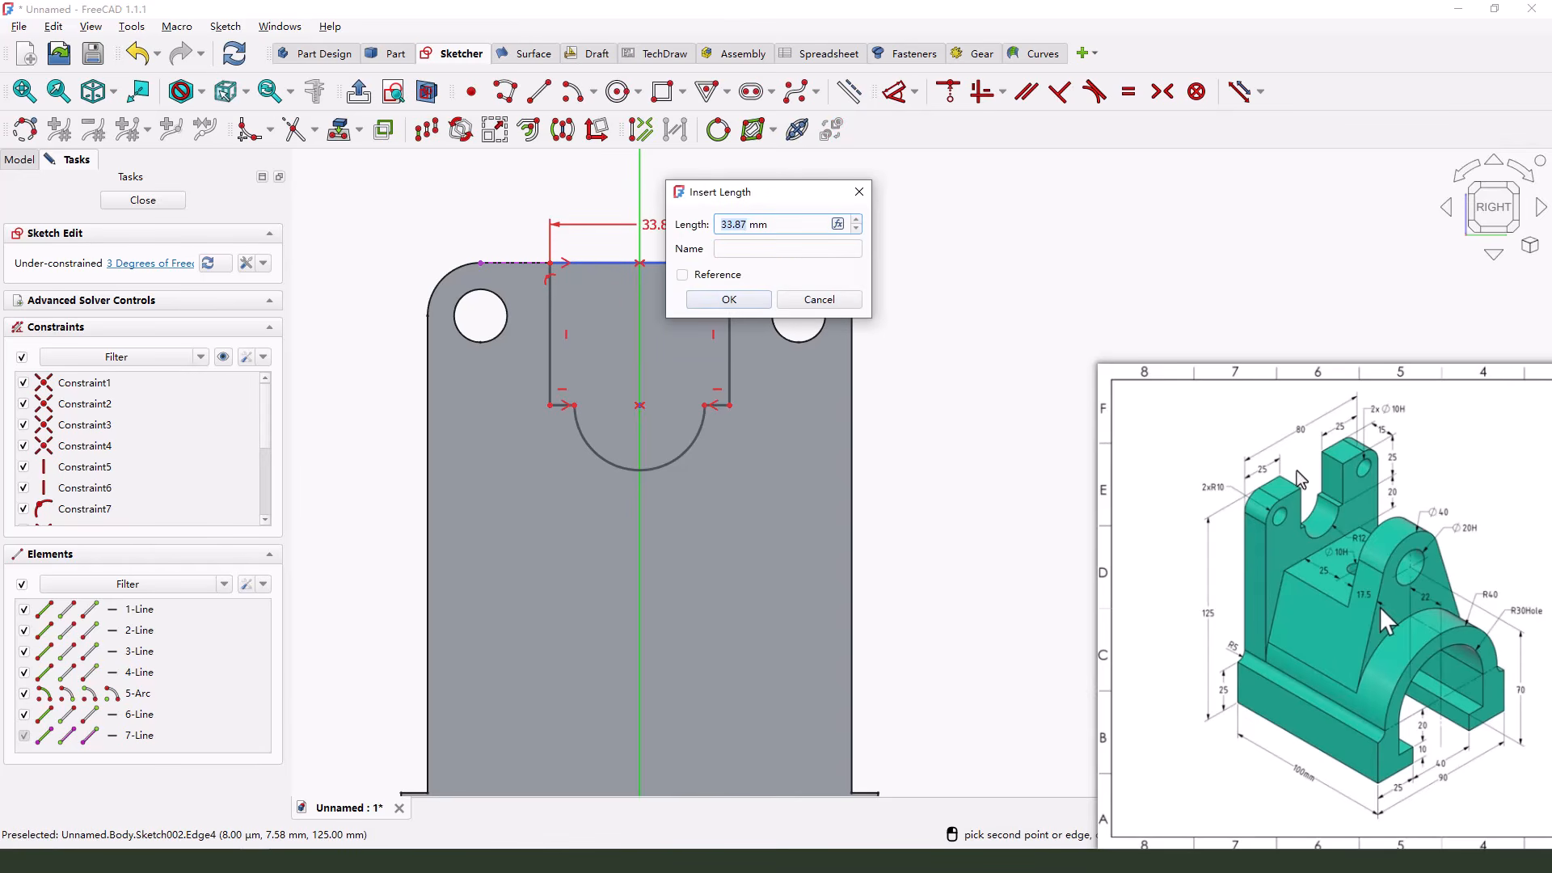
drag(1259, 457, 1254, 466)
drag(1341, 419, 1344, 427)
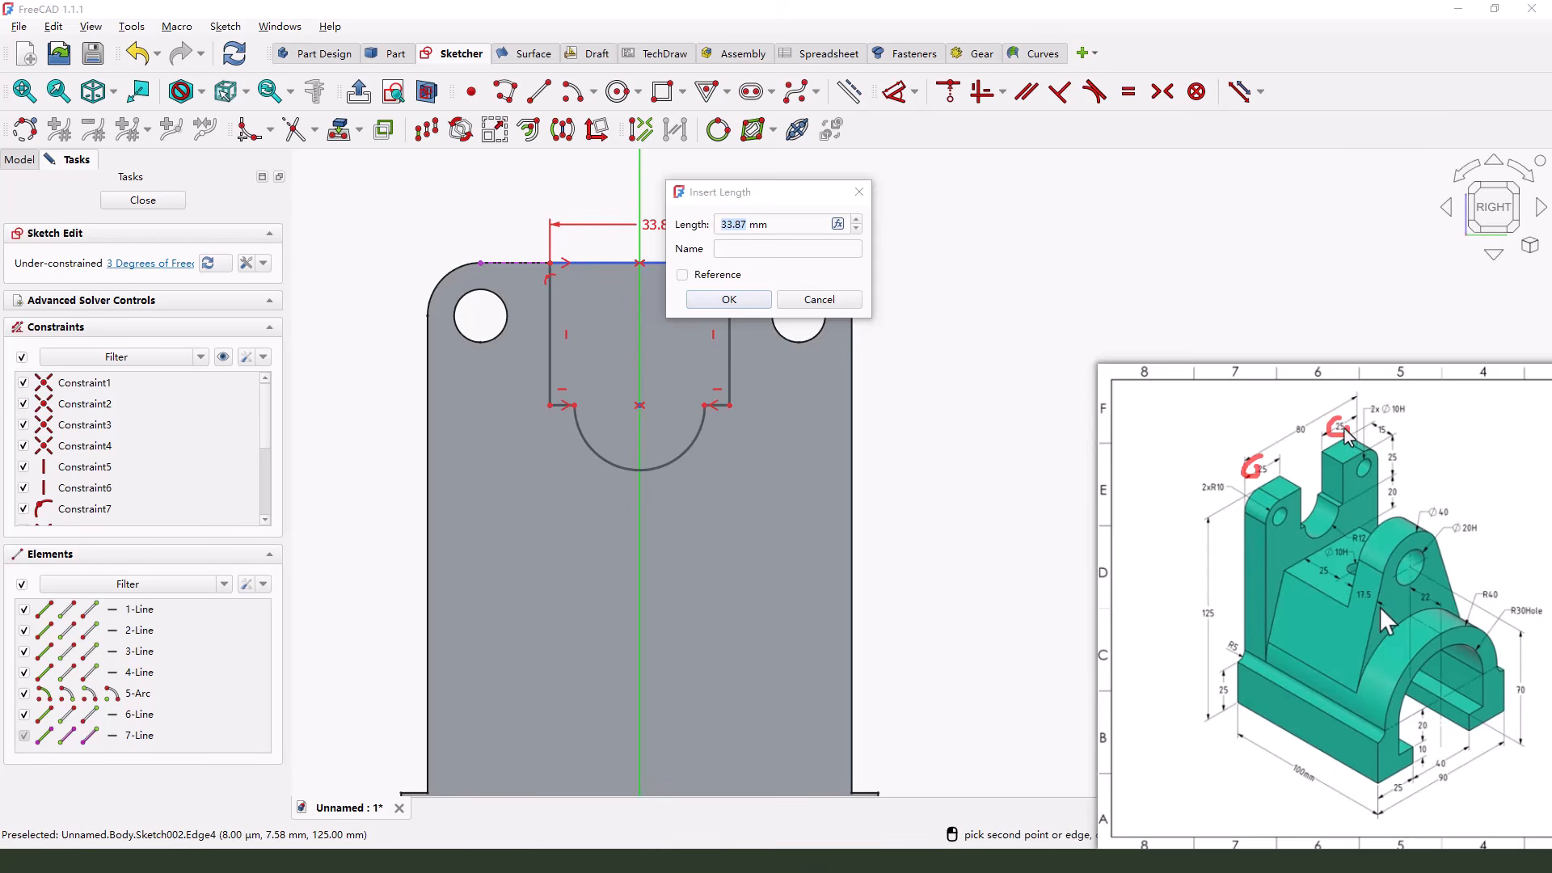
key(Escape)
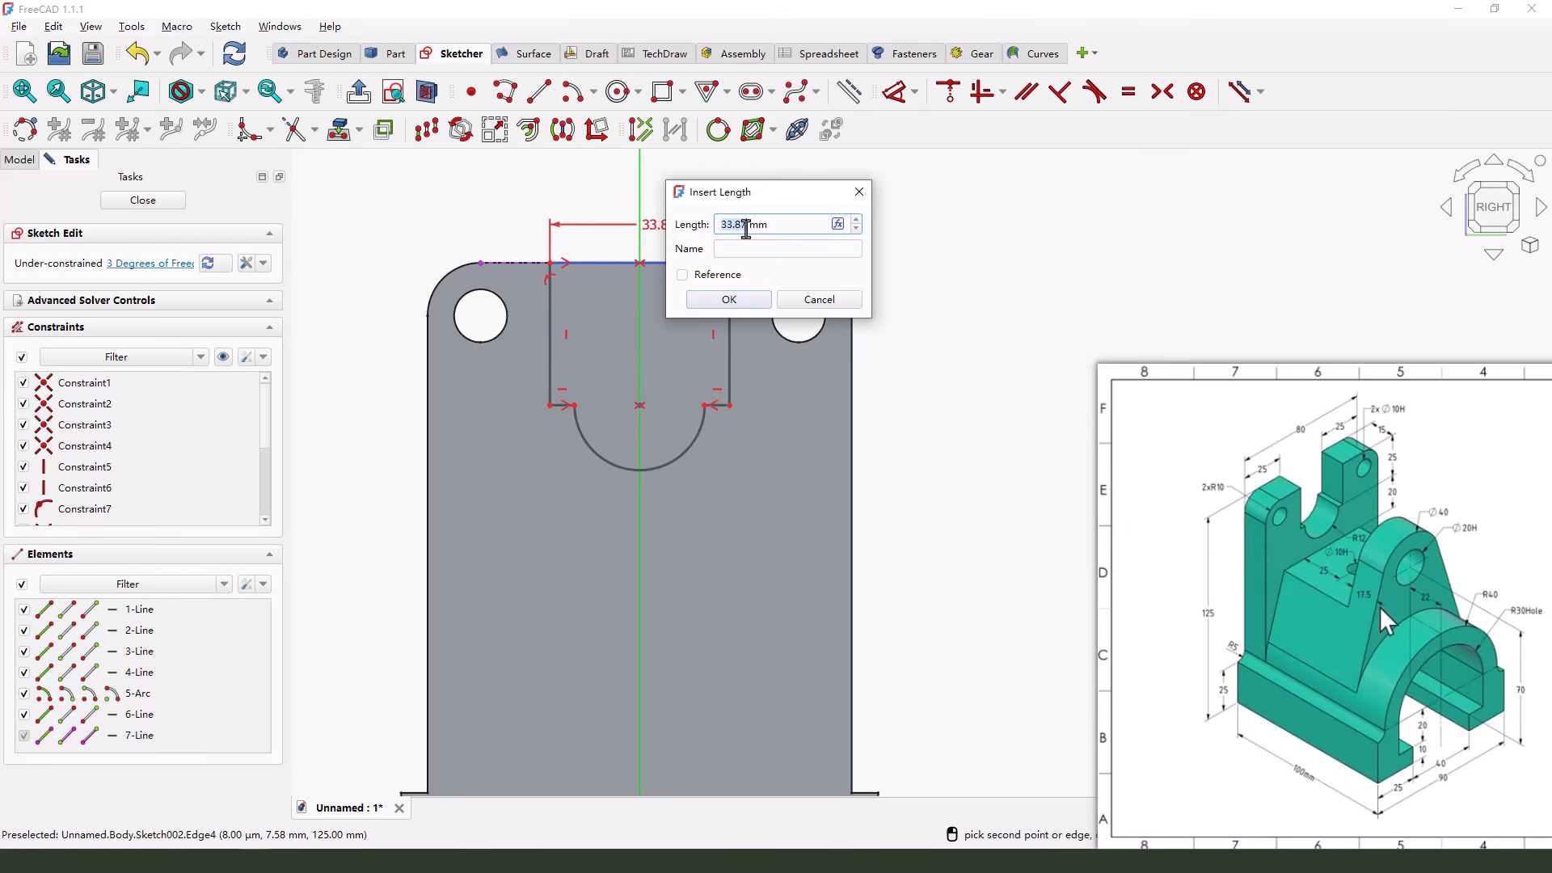
click(725, 300)
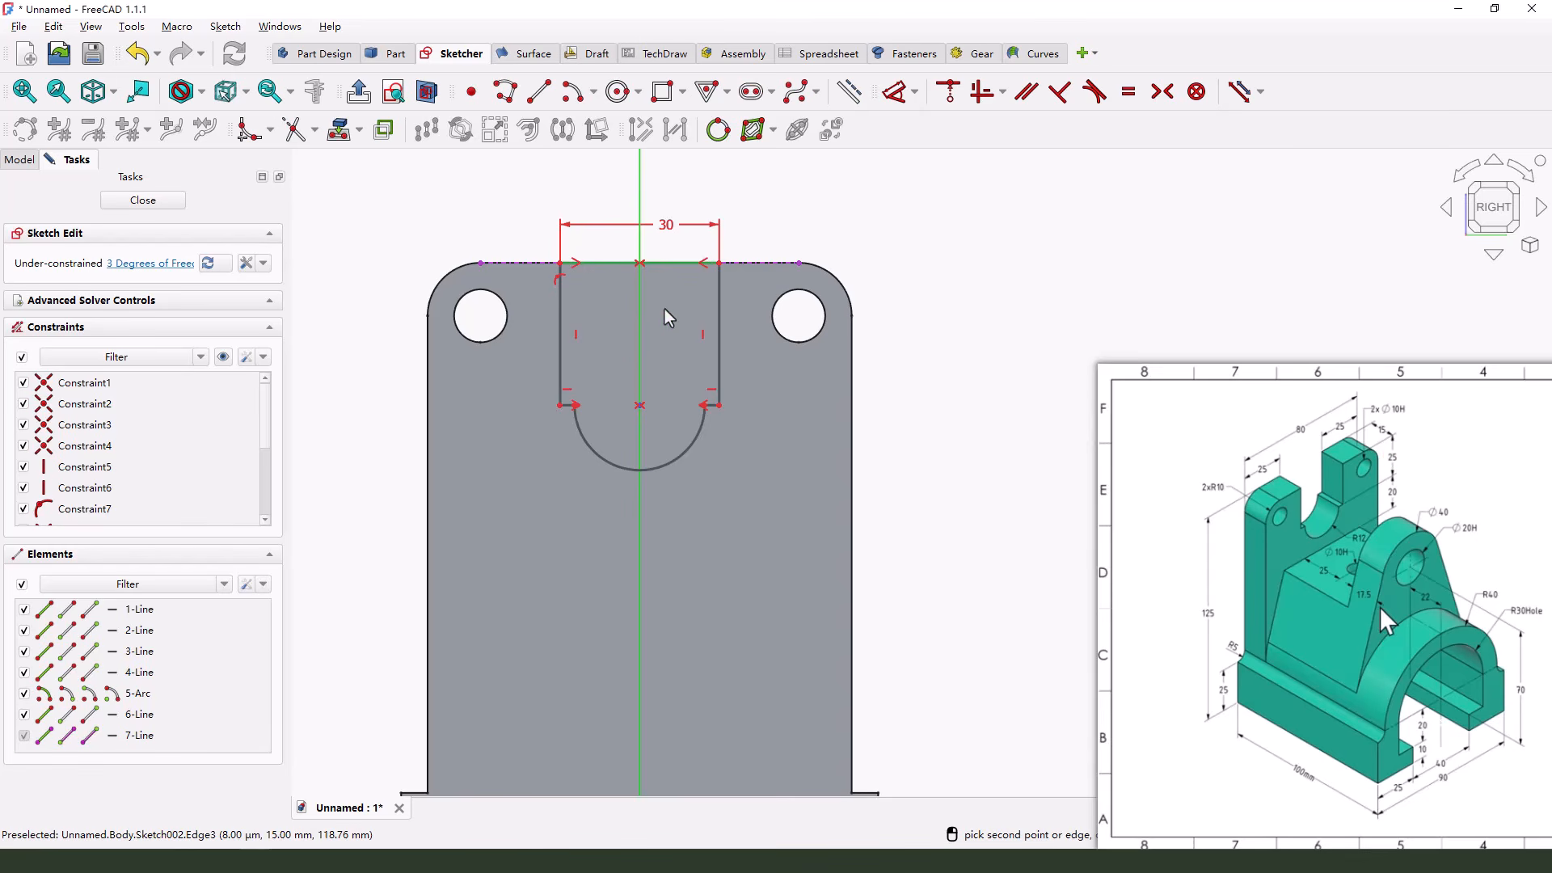
Dimension the cutout's right vertical side and set its length to 25 mm
click(718, 312)
click(931, 345)
text(25)
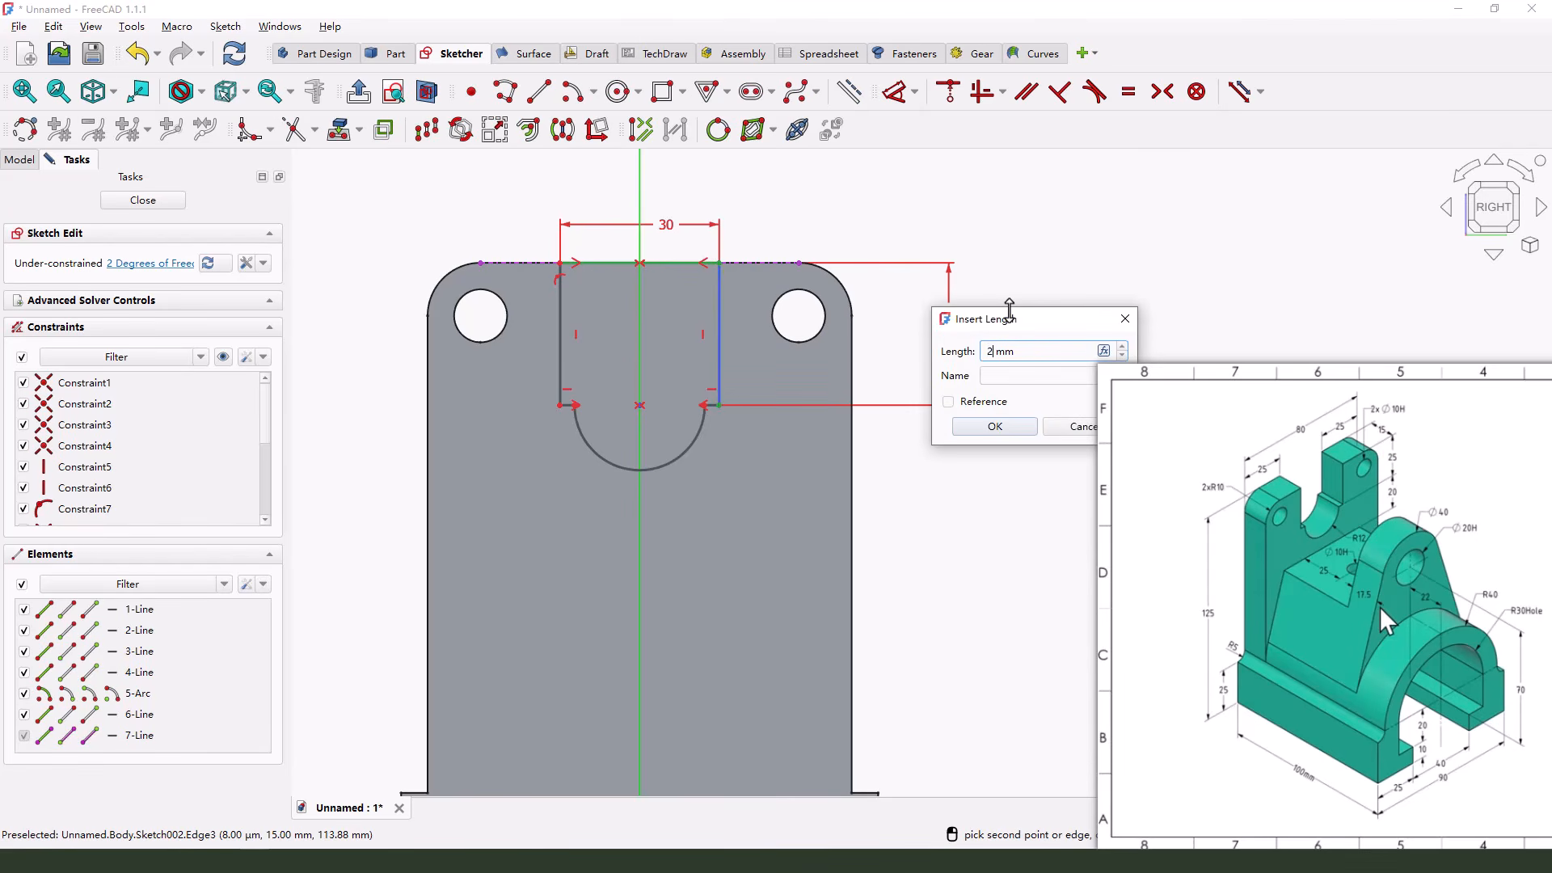
key(Return)
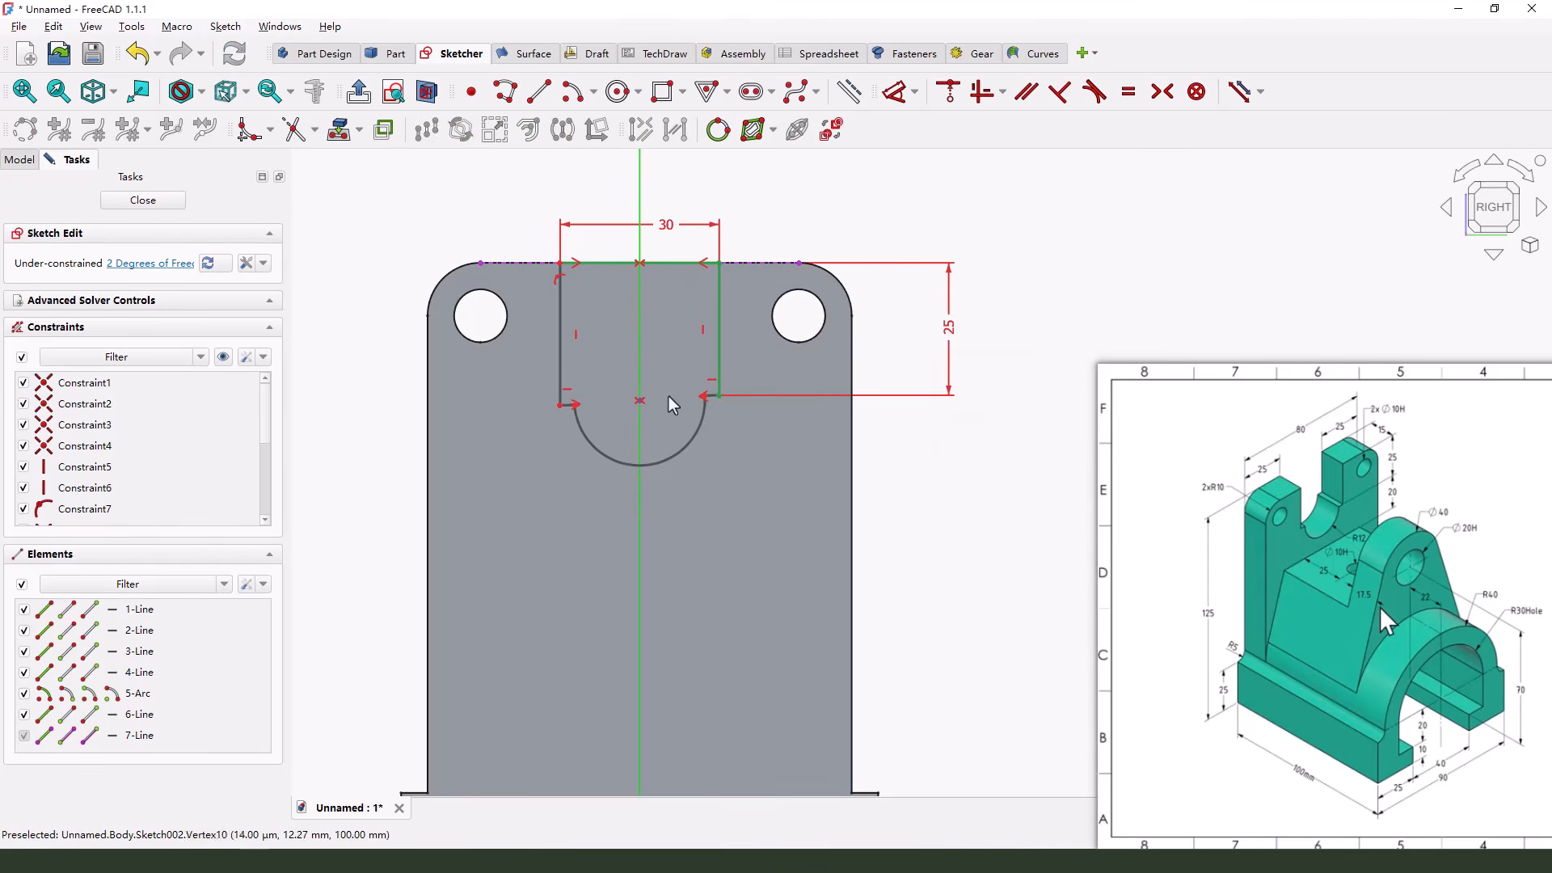
Align the cutout's lower-left corner horizontally with the right end of the arc
scroll(518, 420, up, 5)
scroll(538, 400, up, 2)
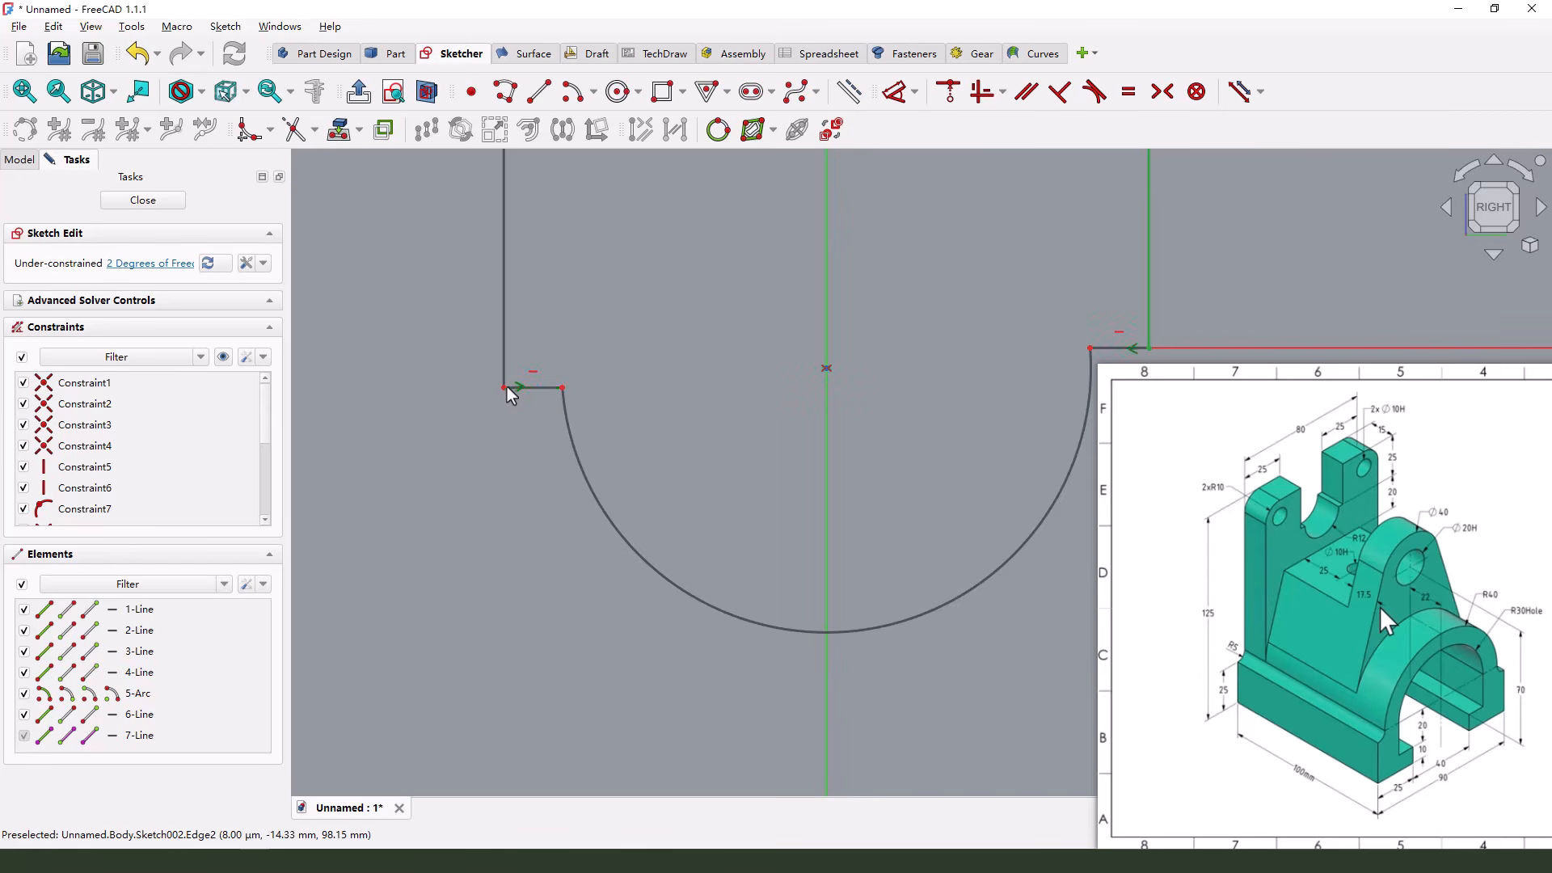
click(506, 386)
scroll(506, 393, down, 3)
scroll(808, 380, up, 1)
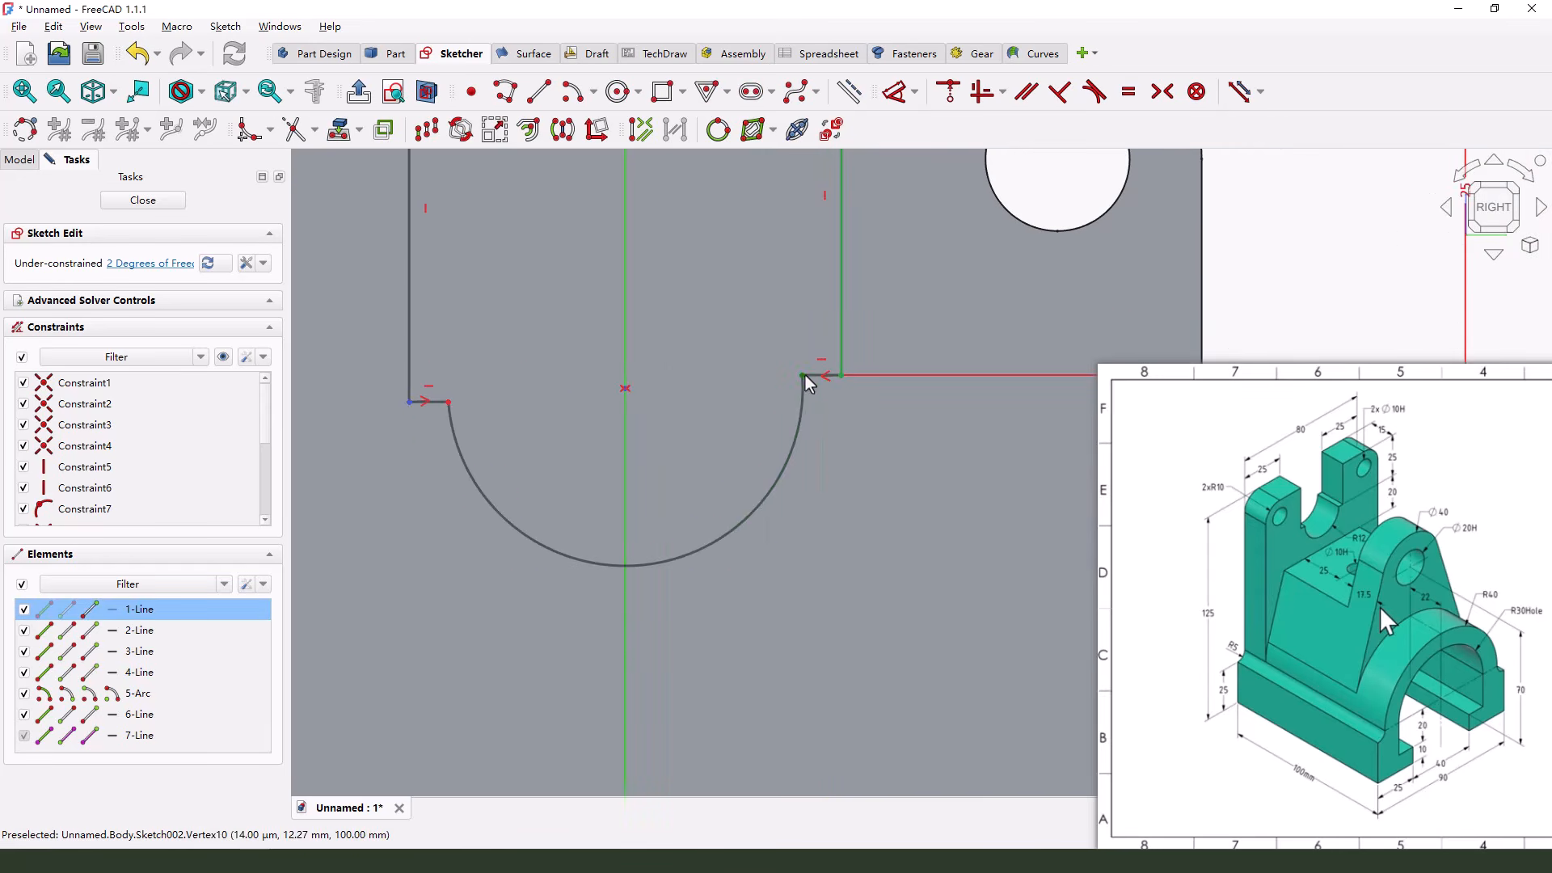
click(805, 375)
scroll(763, 438, down, 3)
click(980, 94)
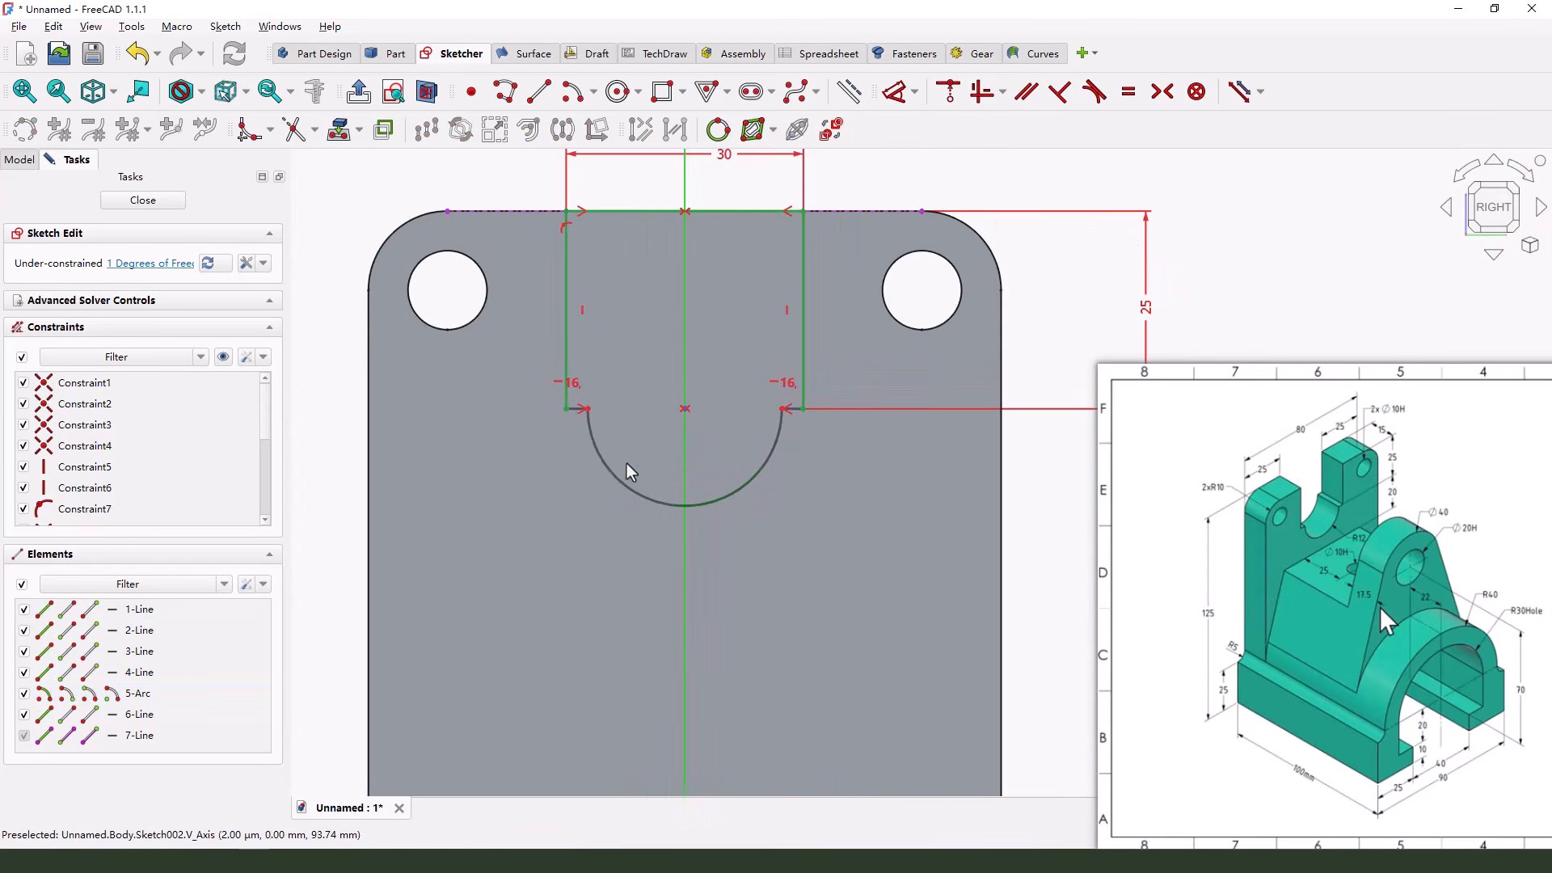
Dimension the cutout's lower arc with a radius of 12 mm
scroll(629, 469, down, 3)
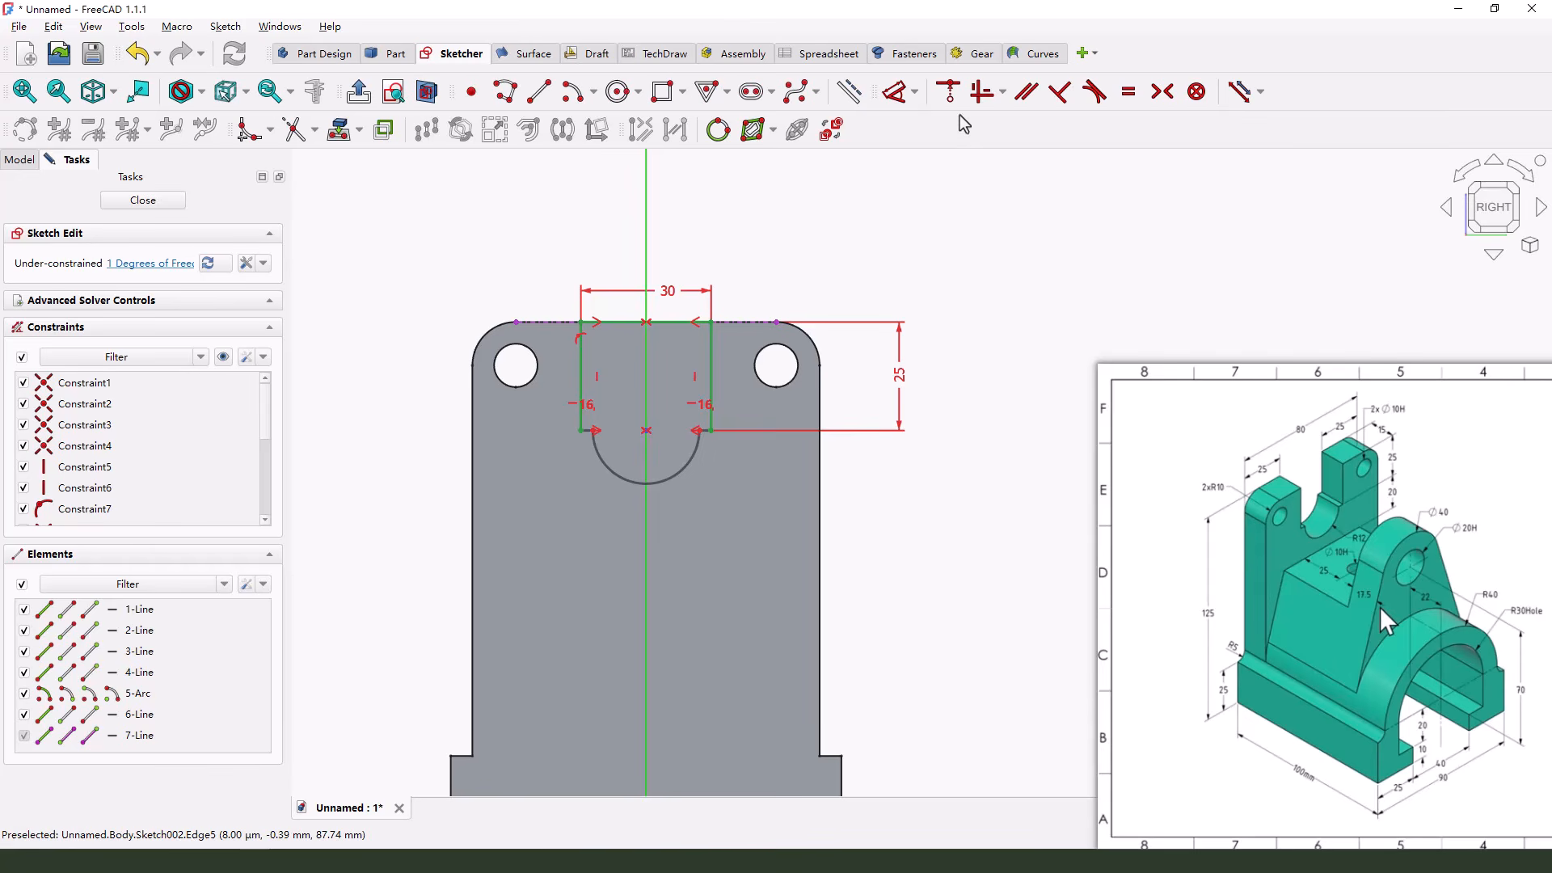
click(895, 92)
click(685, 469)
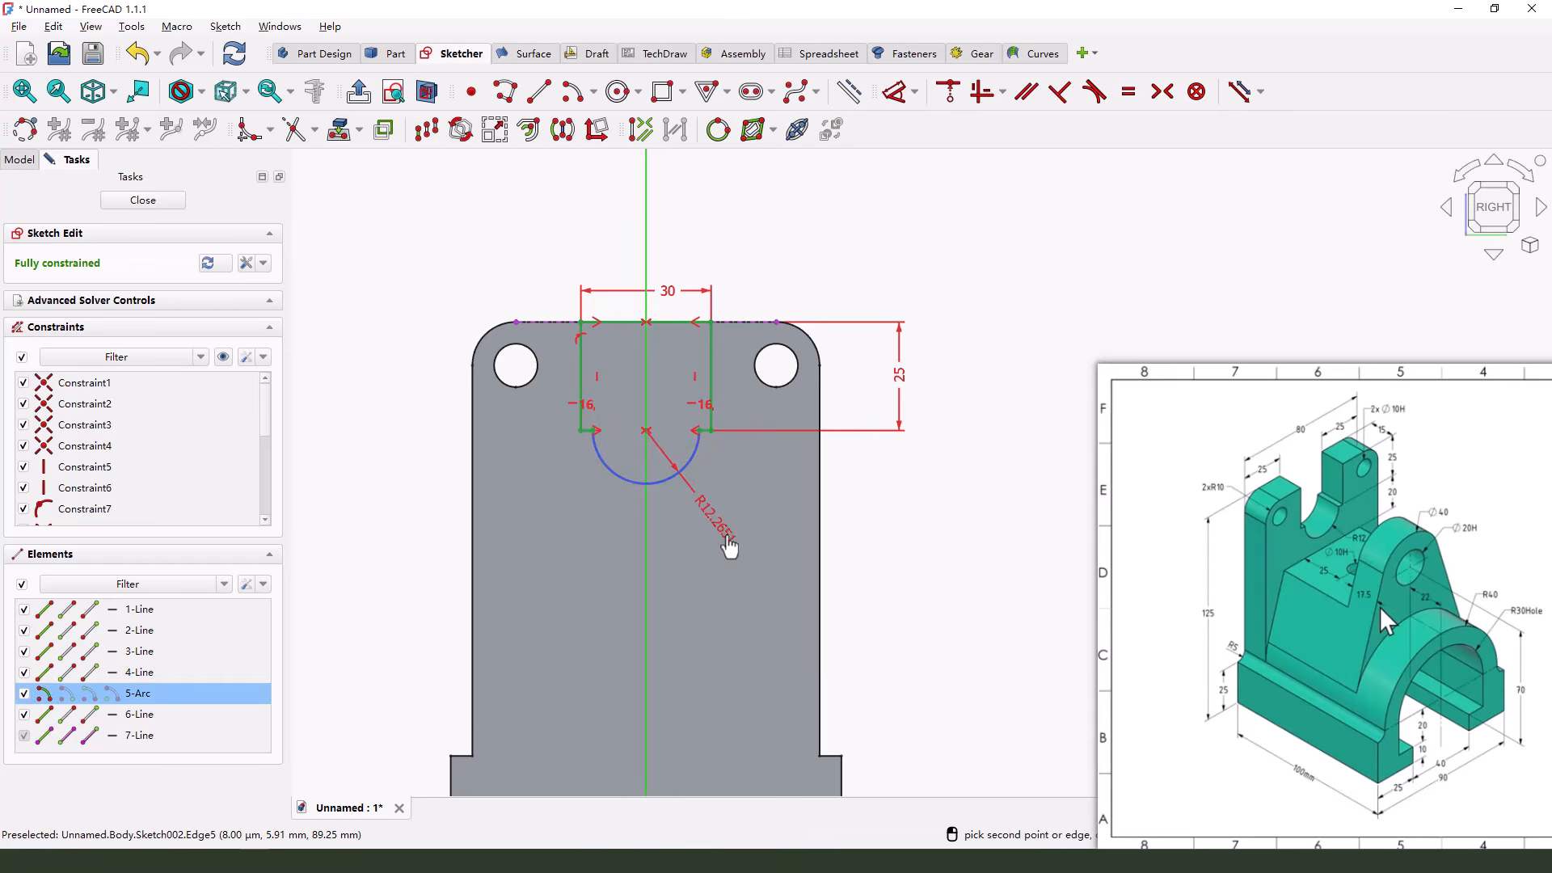
click(729, 547)
text(12)
key(Return)
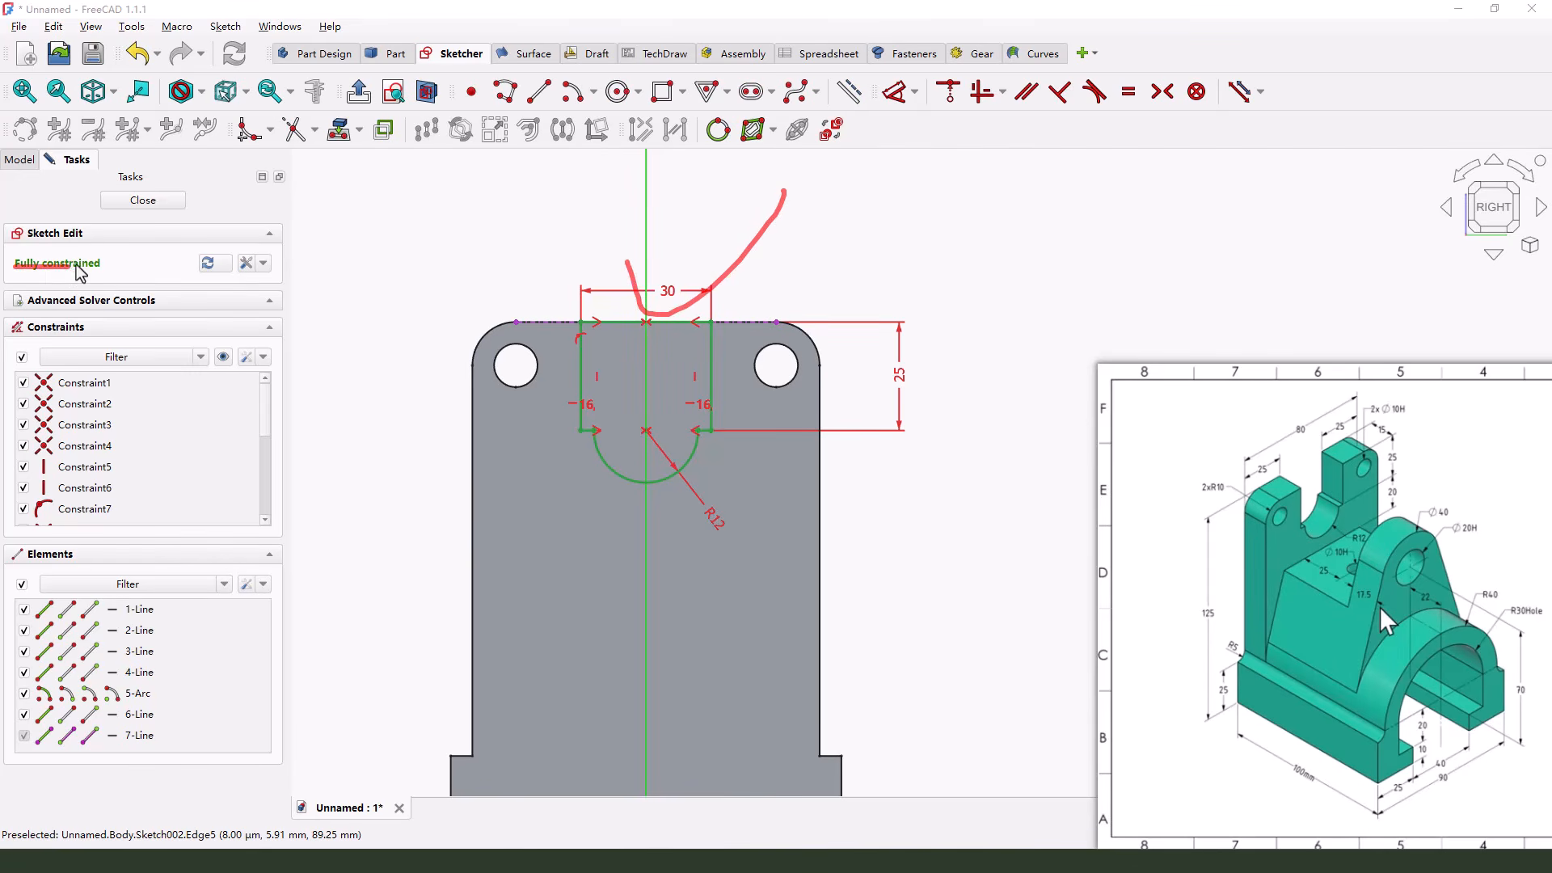
Finish the cutout sketch and pocket it through the back plate, with the direction reversed and a length of 46 mm
click(143, 200)
scroll(692, 407, down, 1)
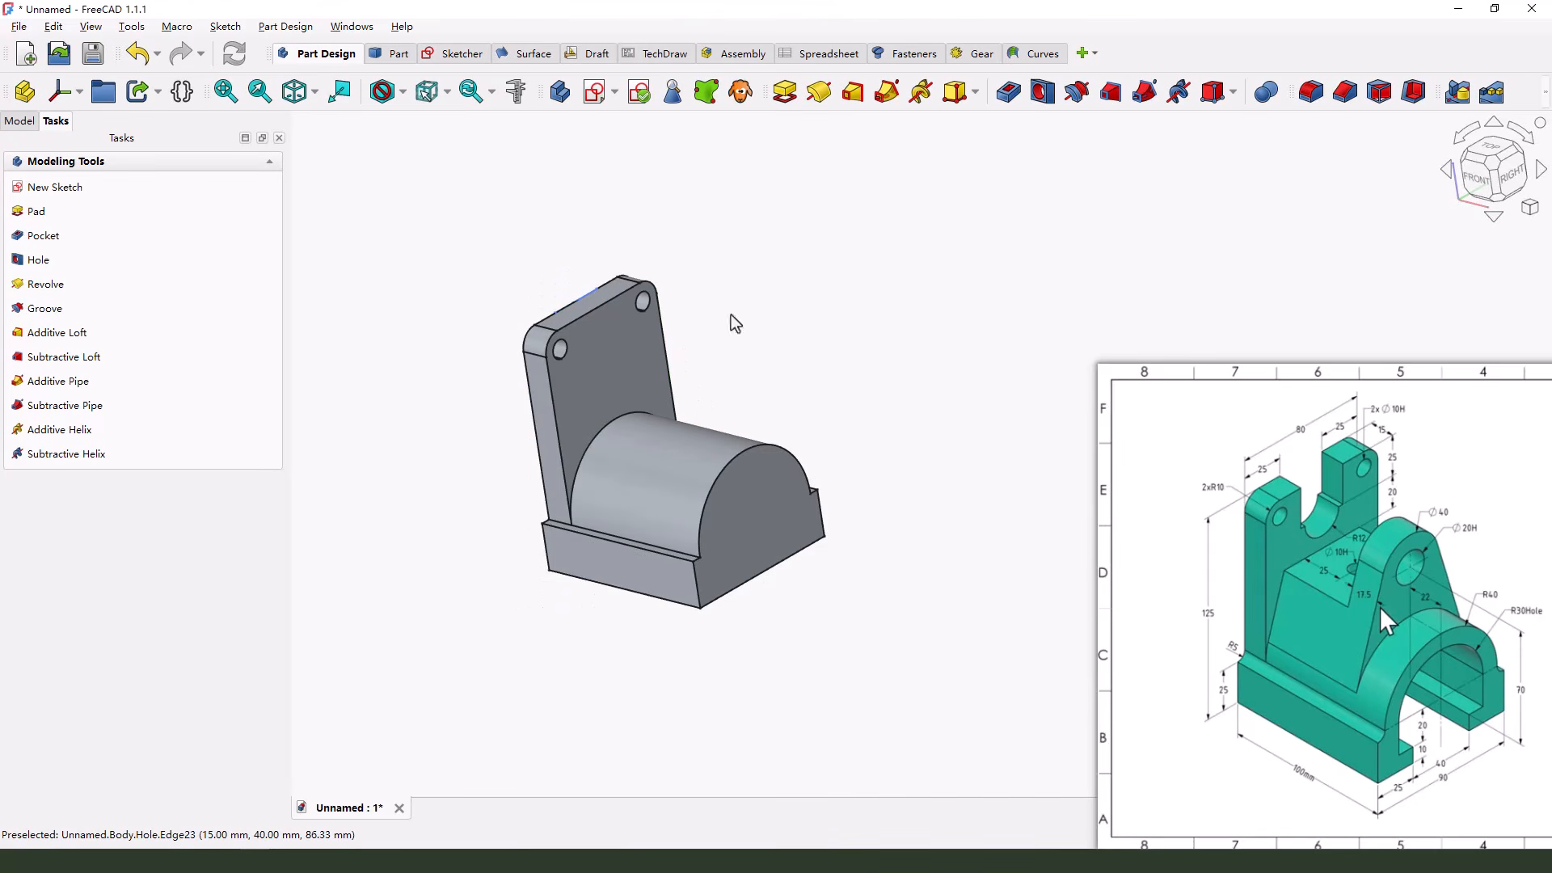
click(1012, 93)
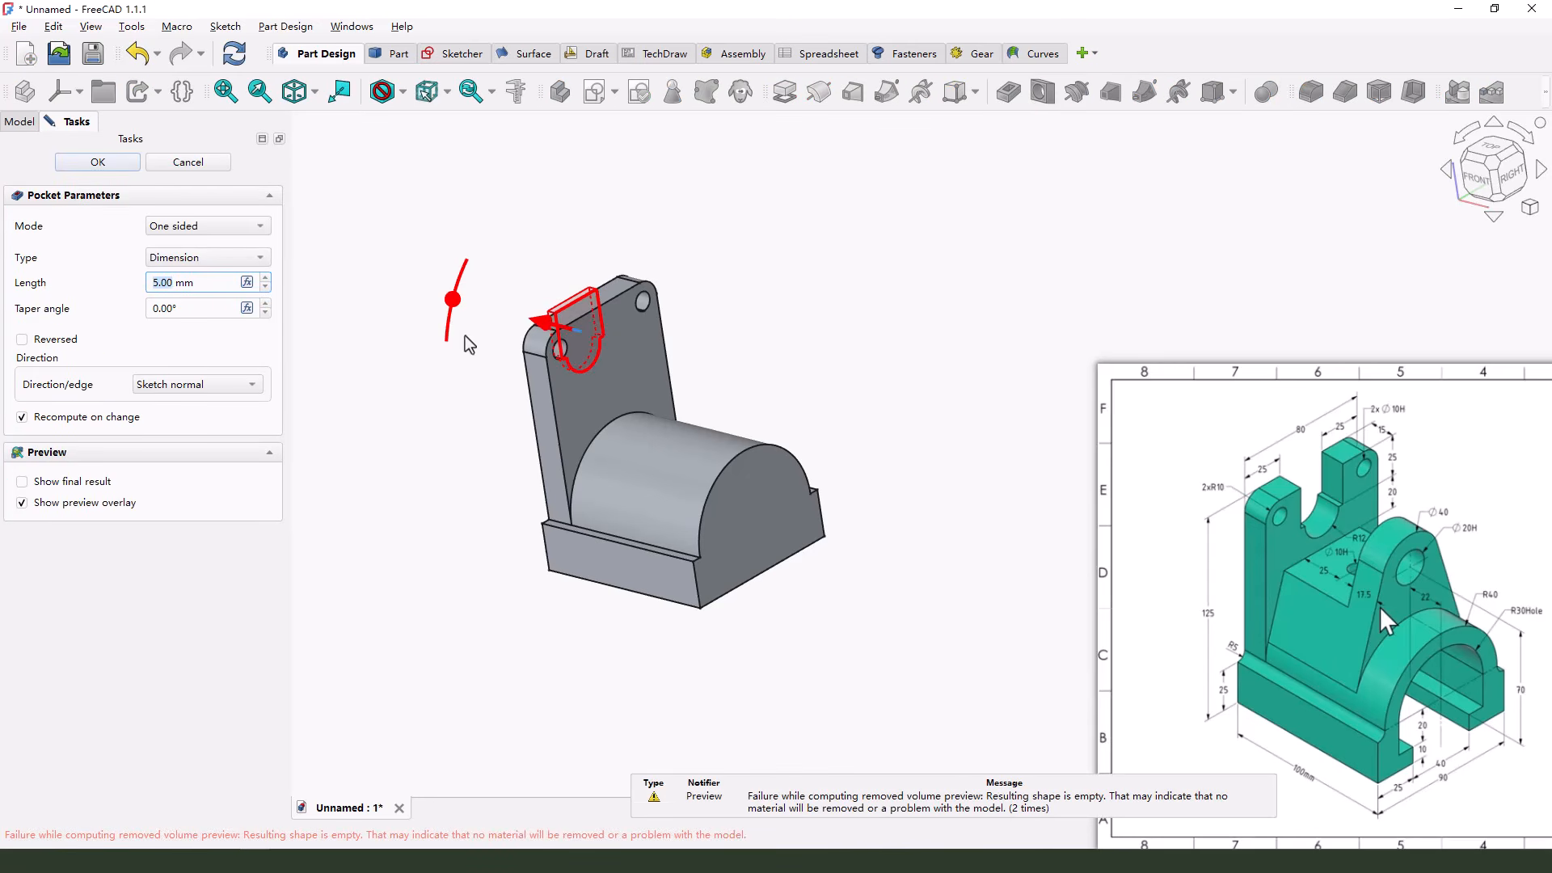
middle_drag(532, 381, 588, 378)
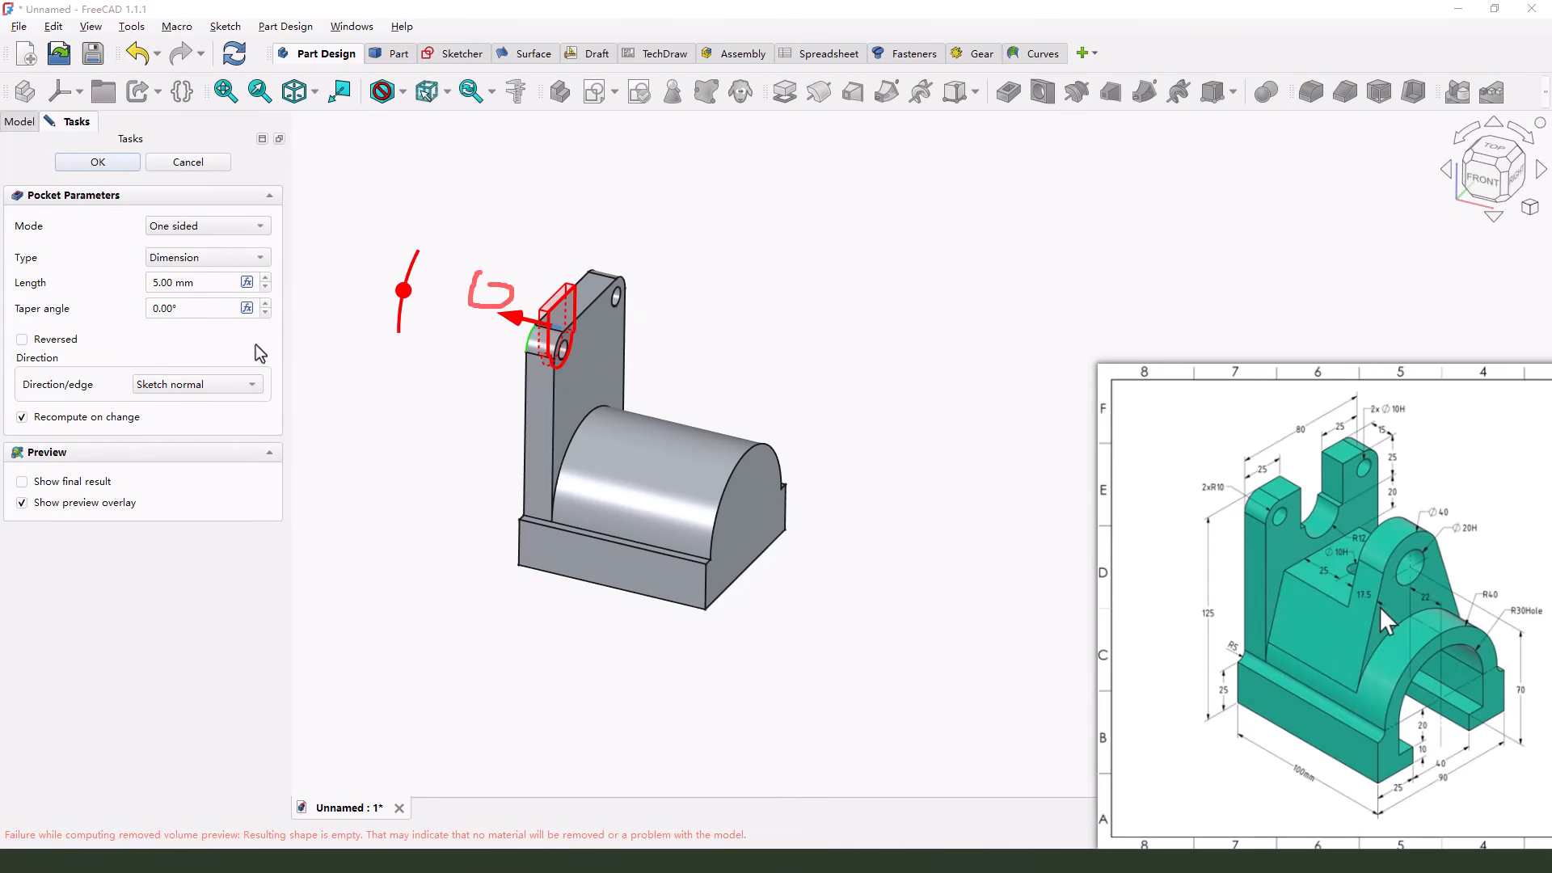
drag(16, 347, 74, 347)
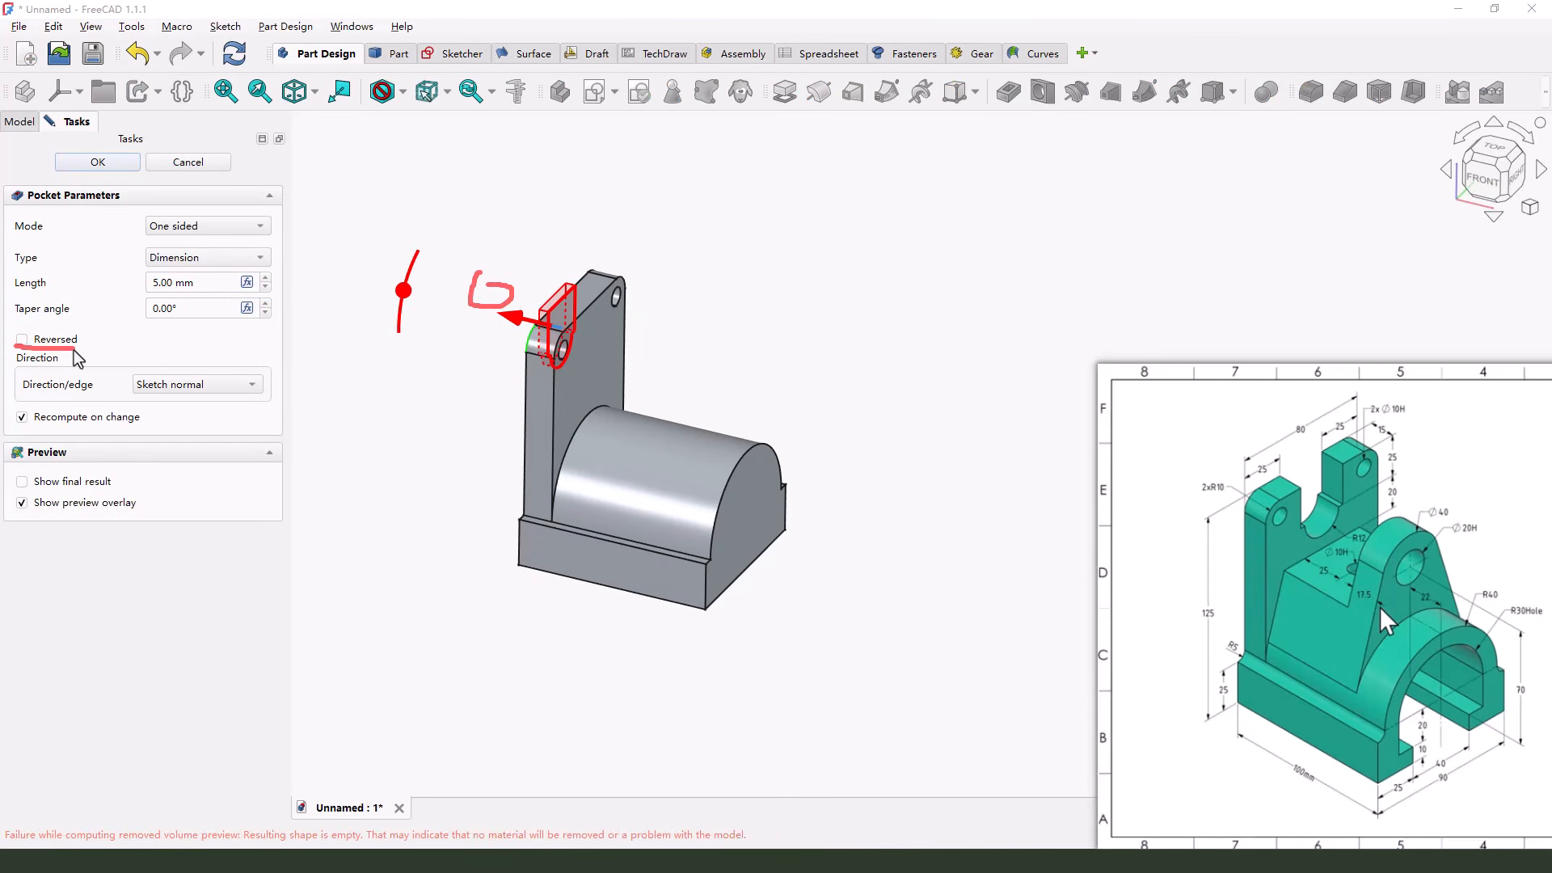
click(22, 338)
drag(620, 356, 691, 354)
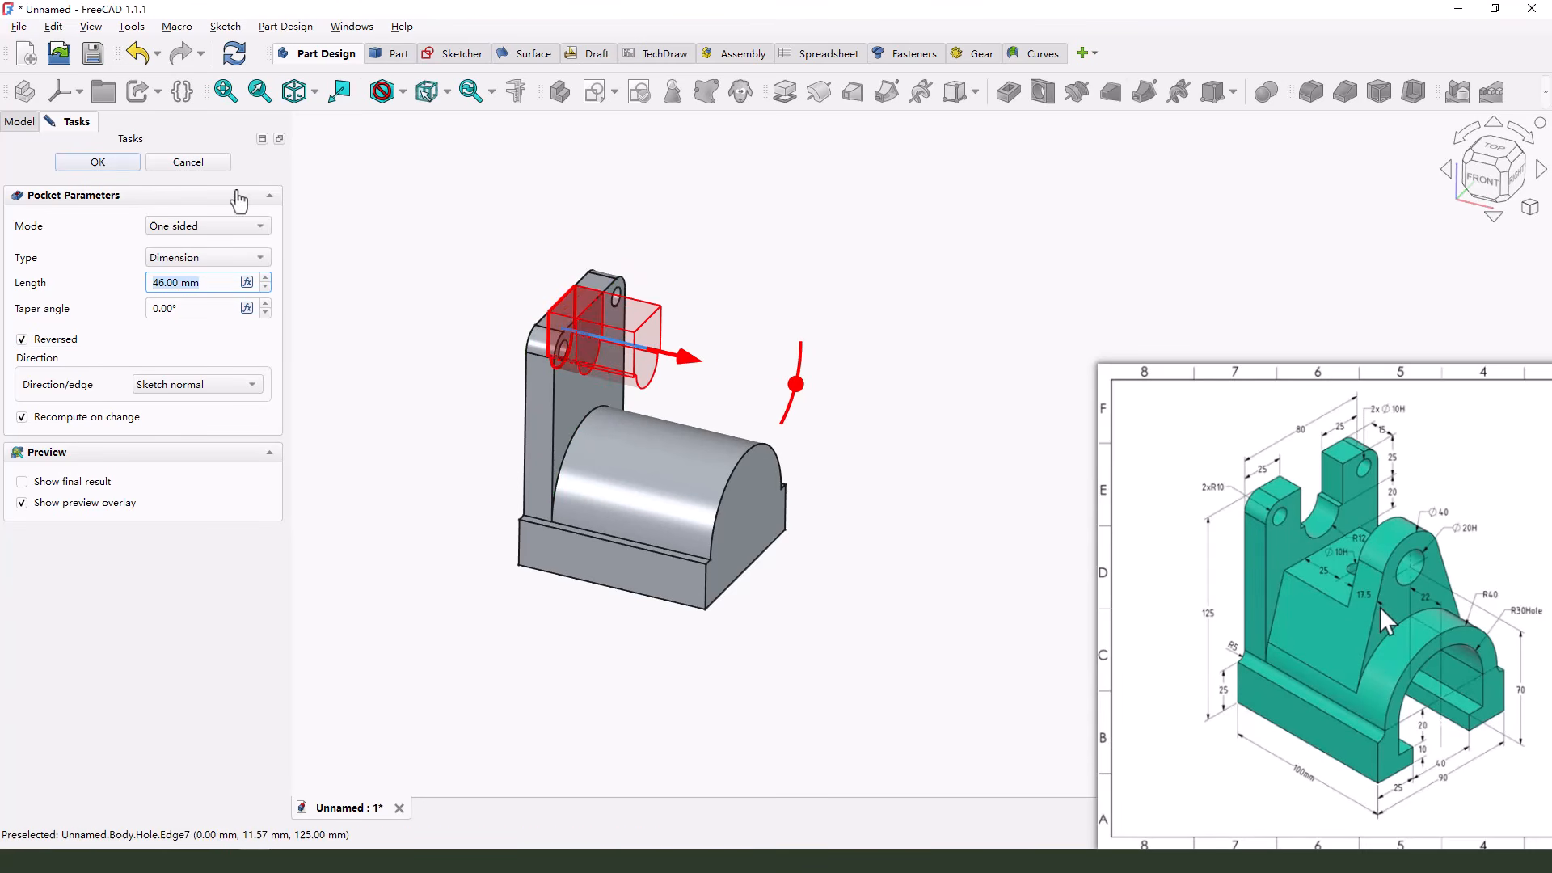
click(98, 162)
Start a new sketch on the back plate's face above the half-round body
mouse_move(715, 390)
middle_down()
mouse_move(604, 411)
mouse_move(687, 401)
middle_up()
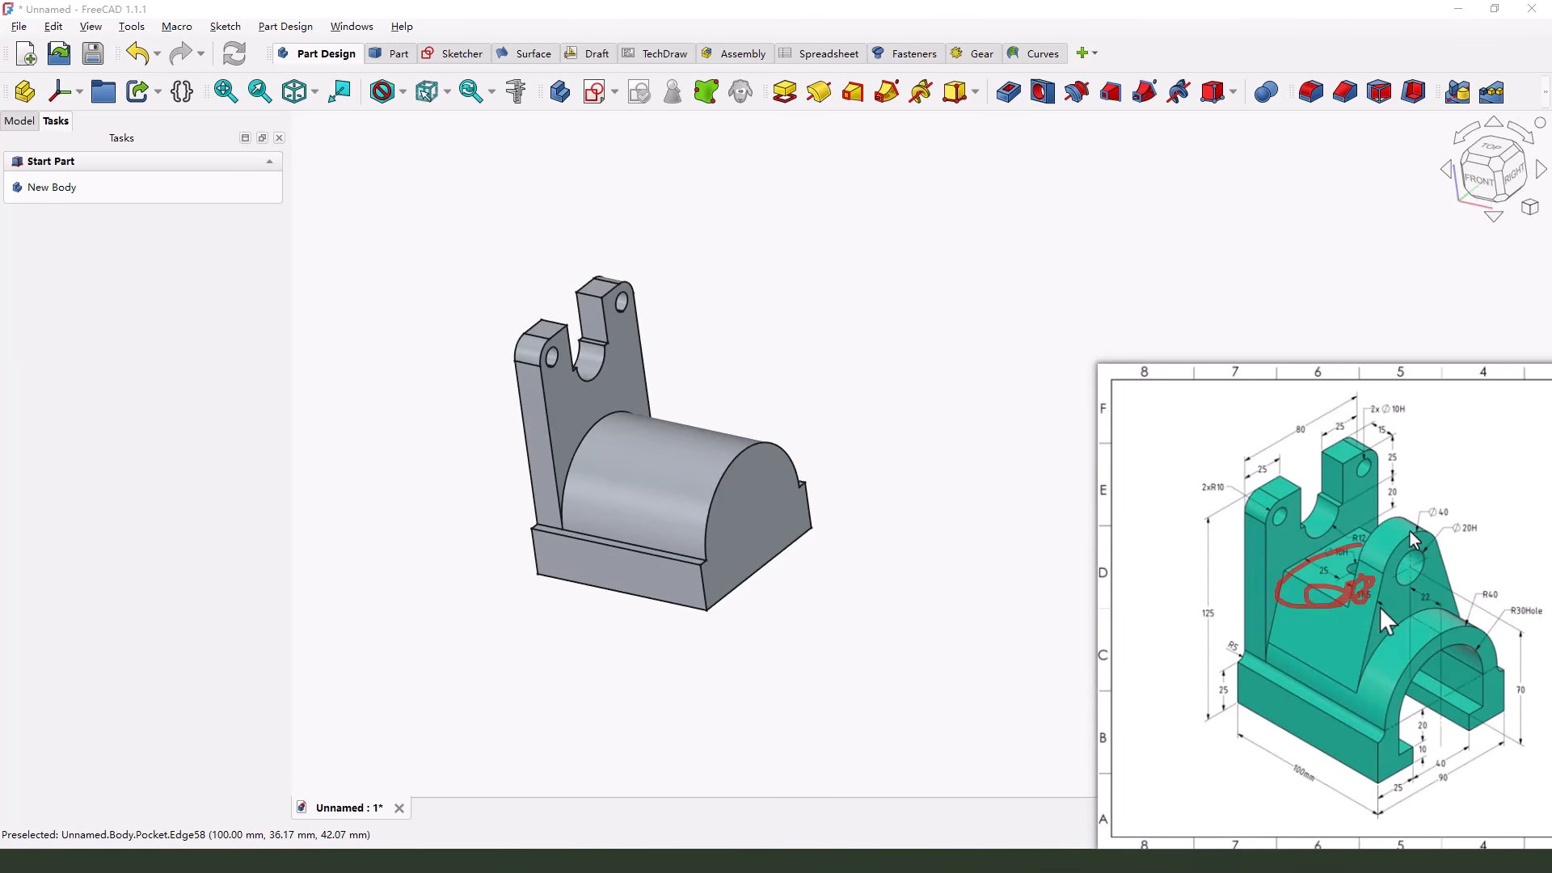
drag(1410, 531, 1361, 651)
key(Escape)
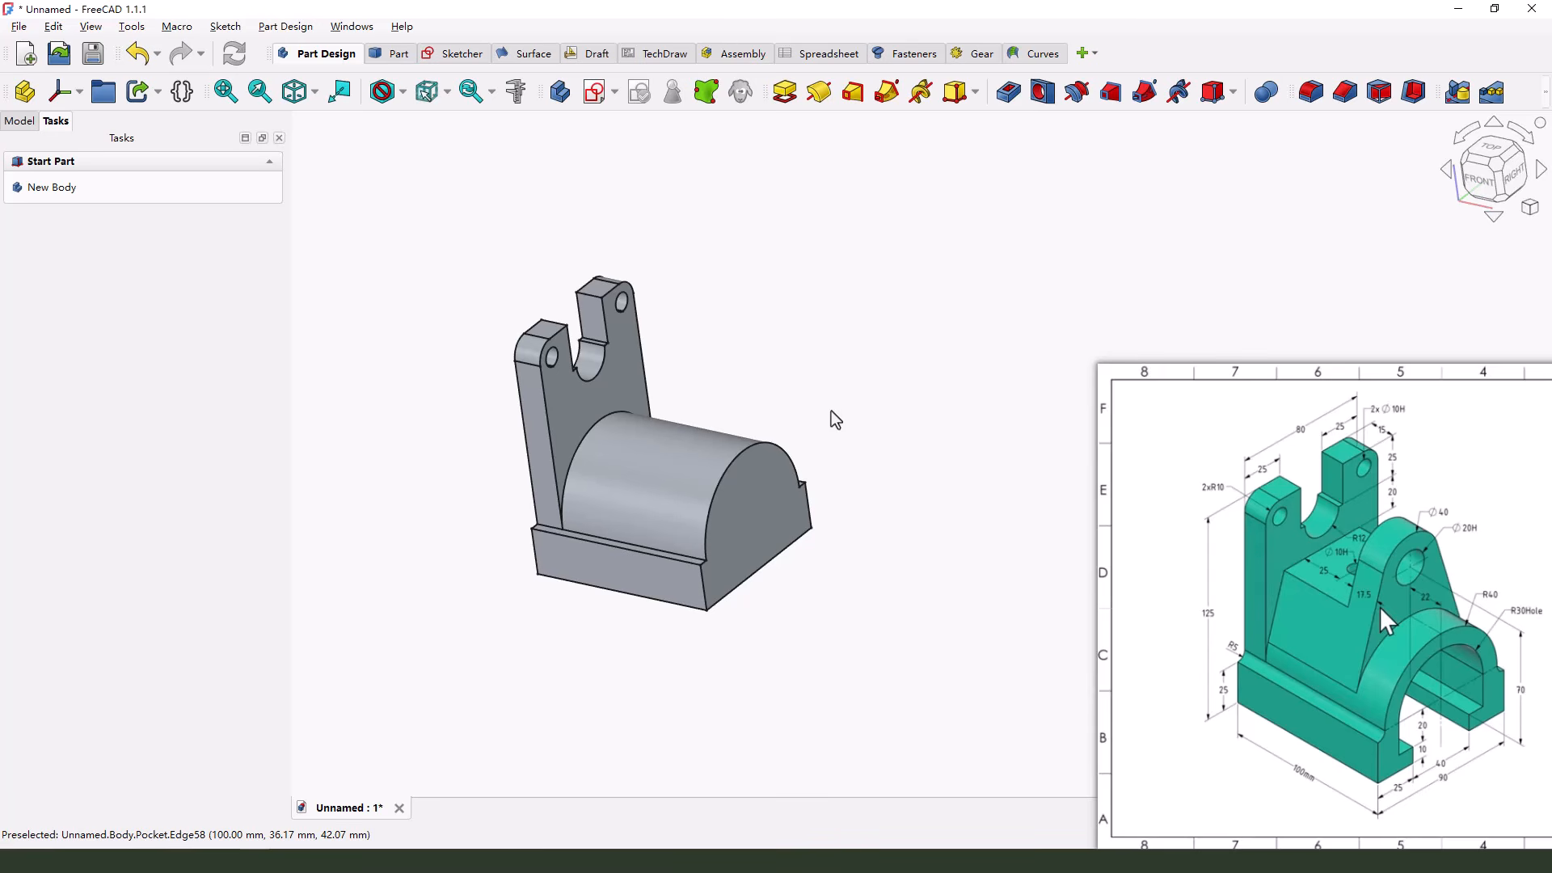
click(612, 394)
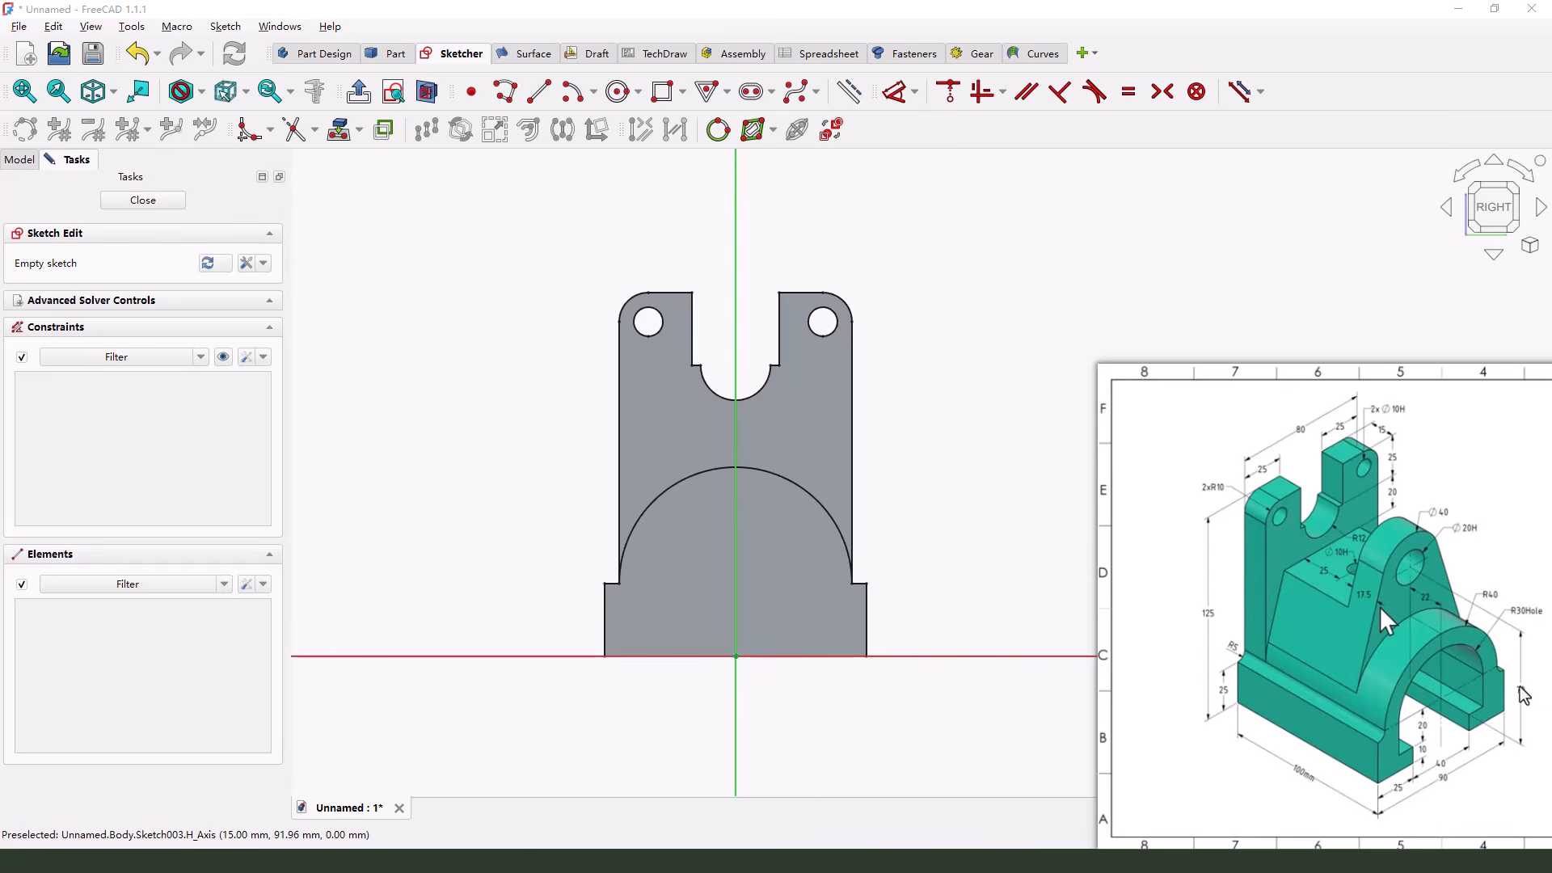
mouse_move(1519, 681)
mouse_down()
mouse_move(1522, 701)
mouse_move(1494, 661)
mouse_up()
mouse_move(1421, 574)
mouse_down()
mouse_move(1499, 612)
mouse_move(1514, 758)
mouse_move(1511, 730)
mouse_up()
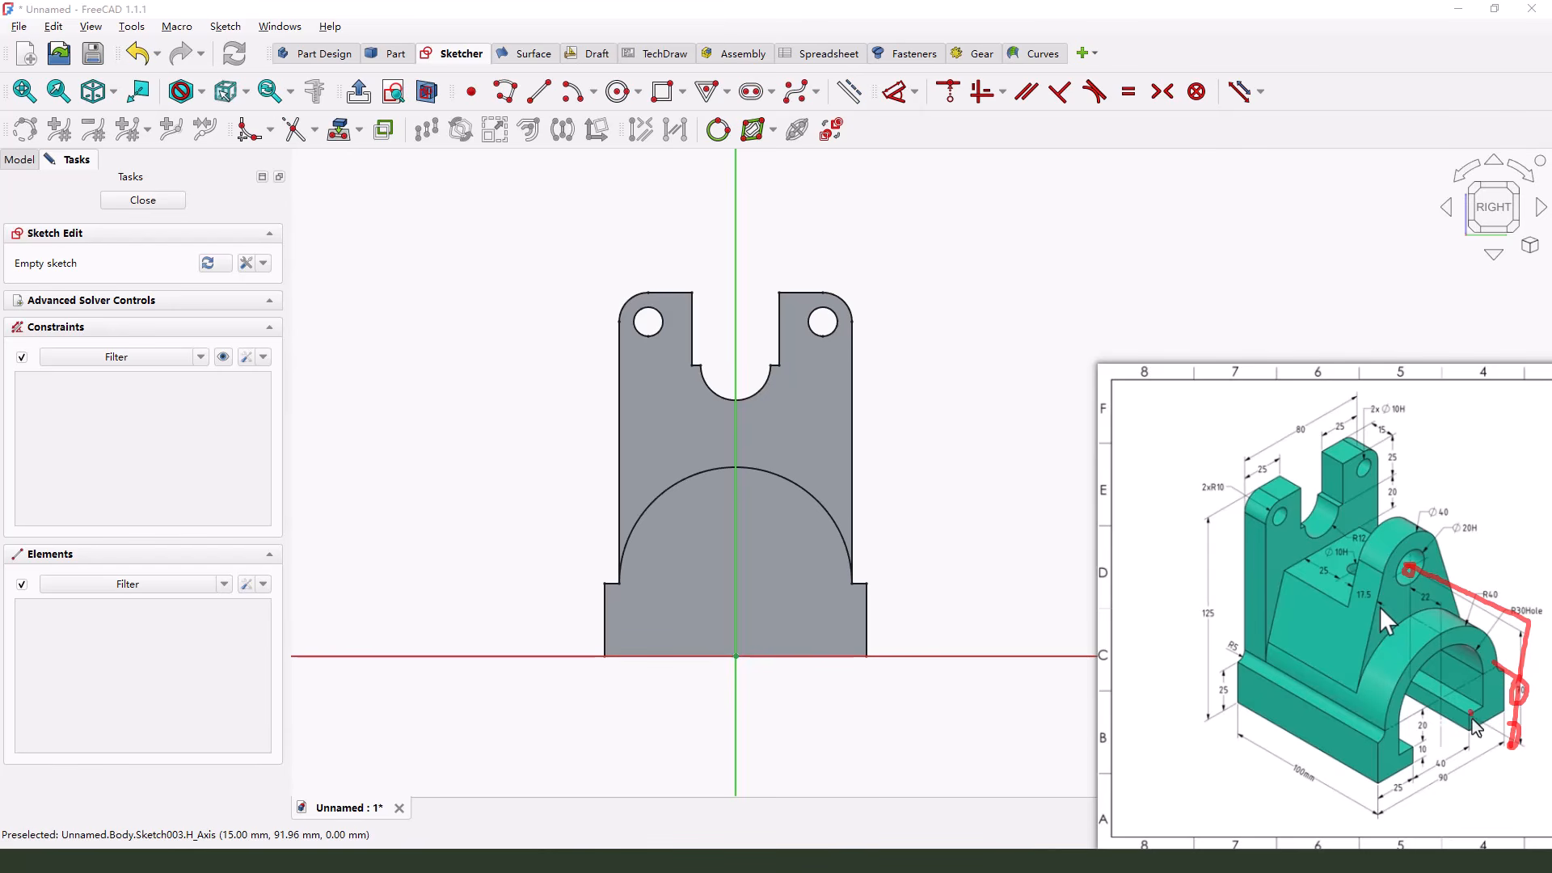
key(Escape)
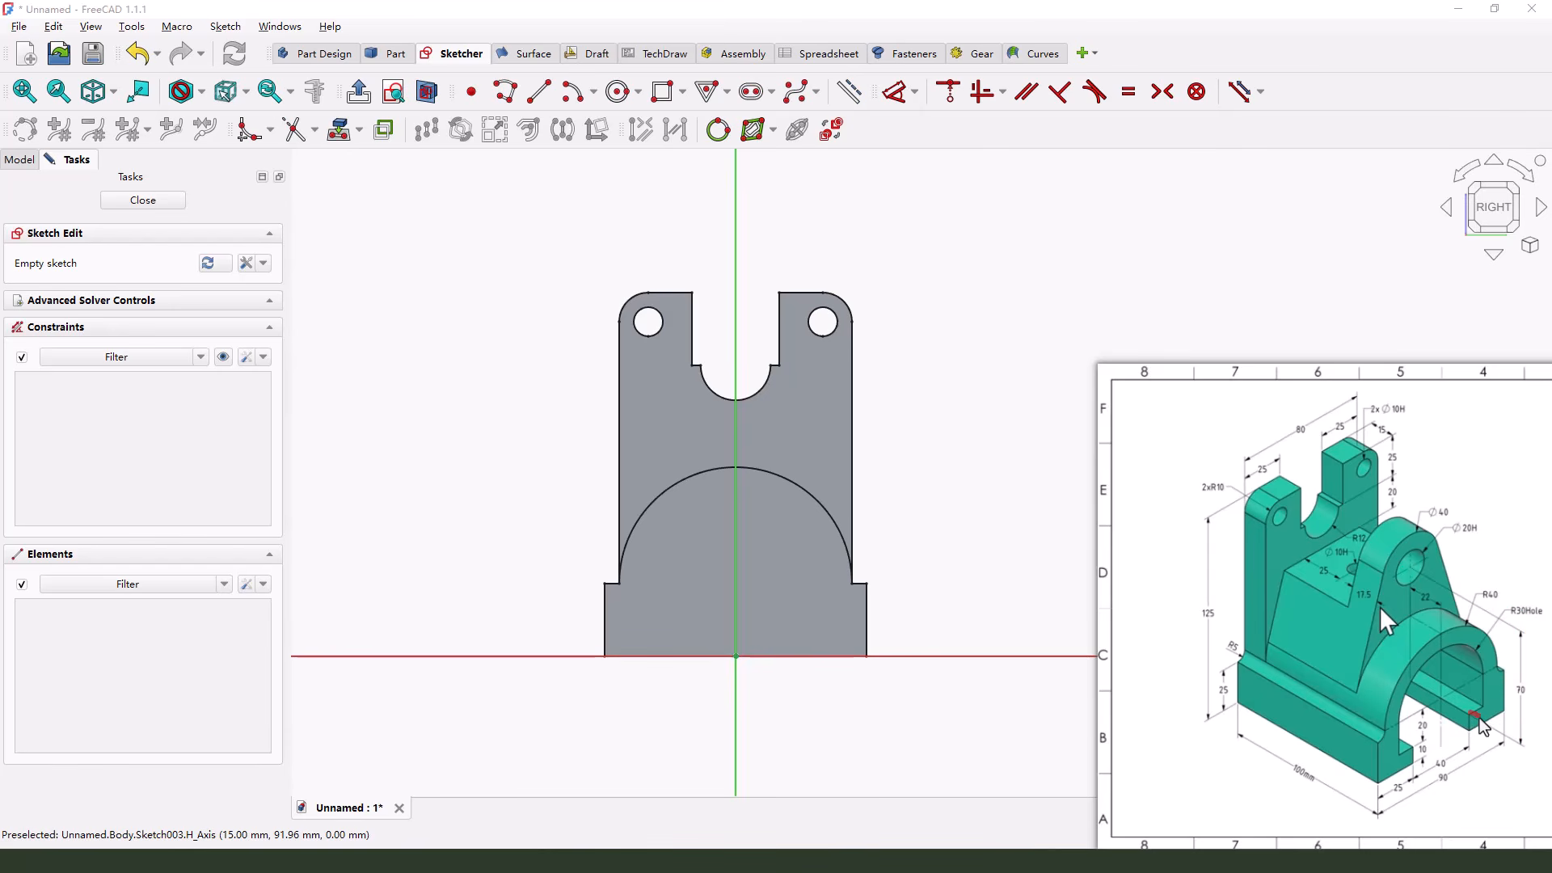
mouse_move(1414, 744)
mouse_down()
mouse_move(1500, 776)
mouse_move(1510, 758)
mouse_move(1517, 782)
mouse_up()
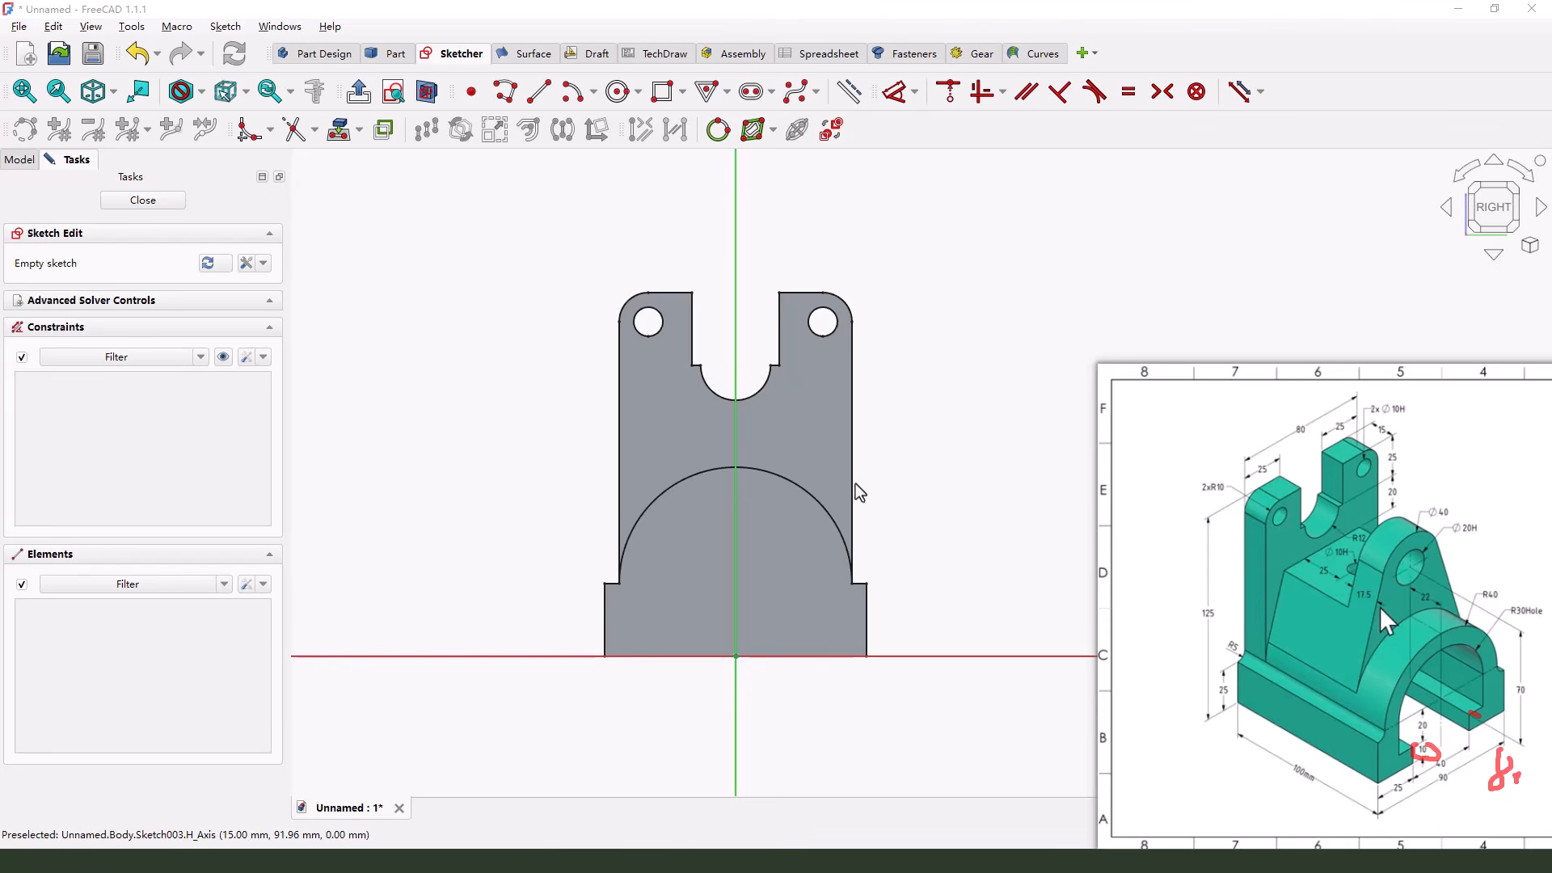
Draw a vertical slot on the vertical axis, about 68 mm between centres with an end radius of about 25.5 mm
scroll(962, 416, up, 1)
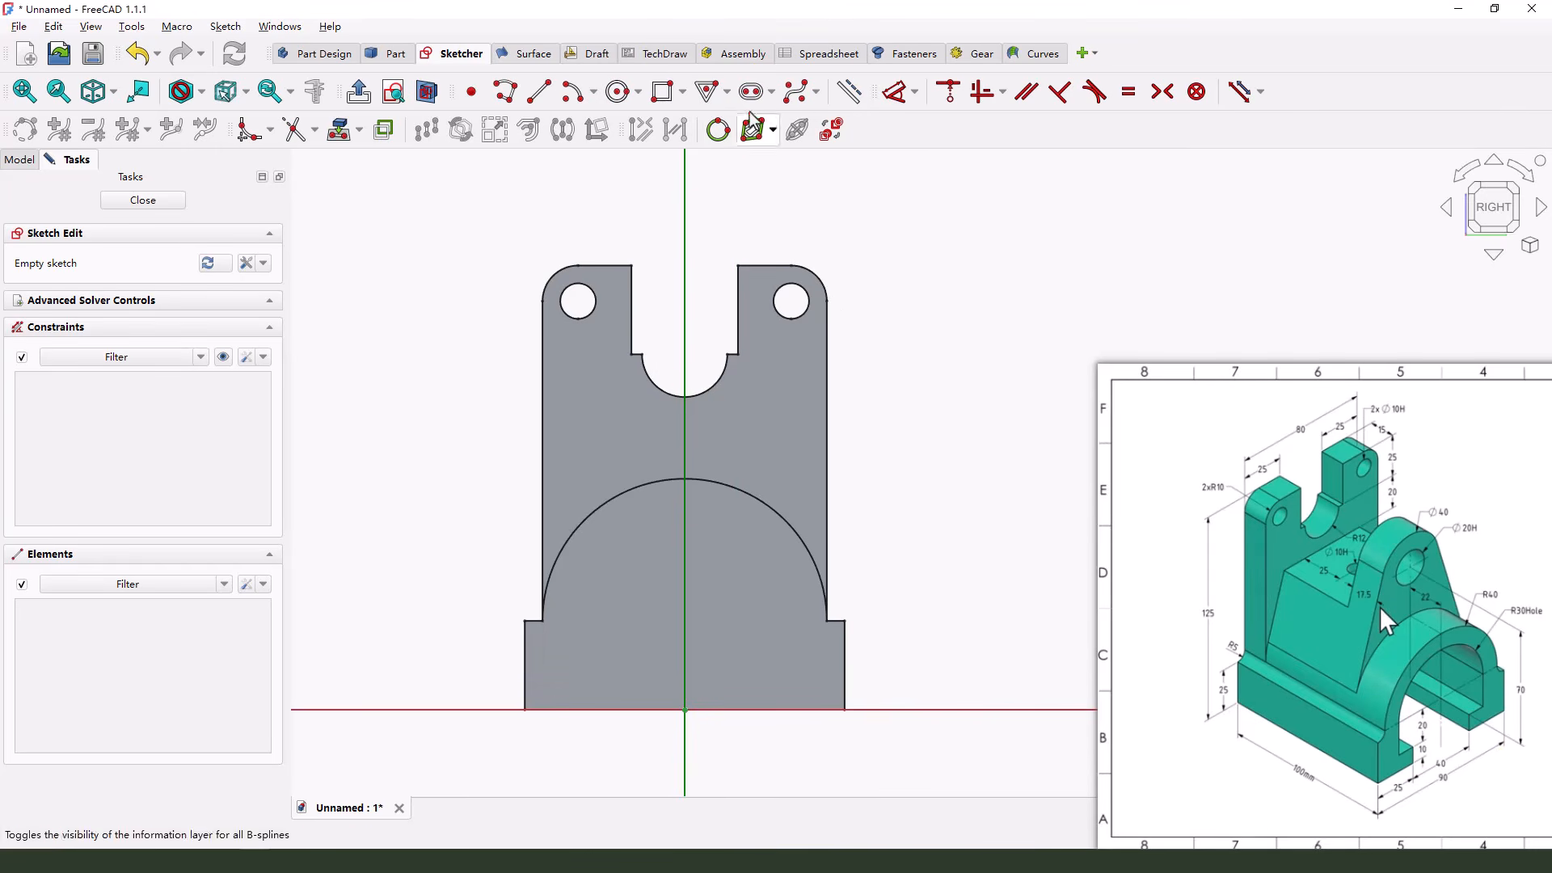
click(751, 95)
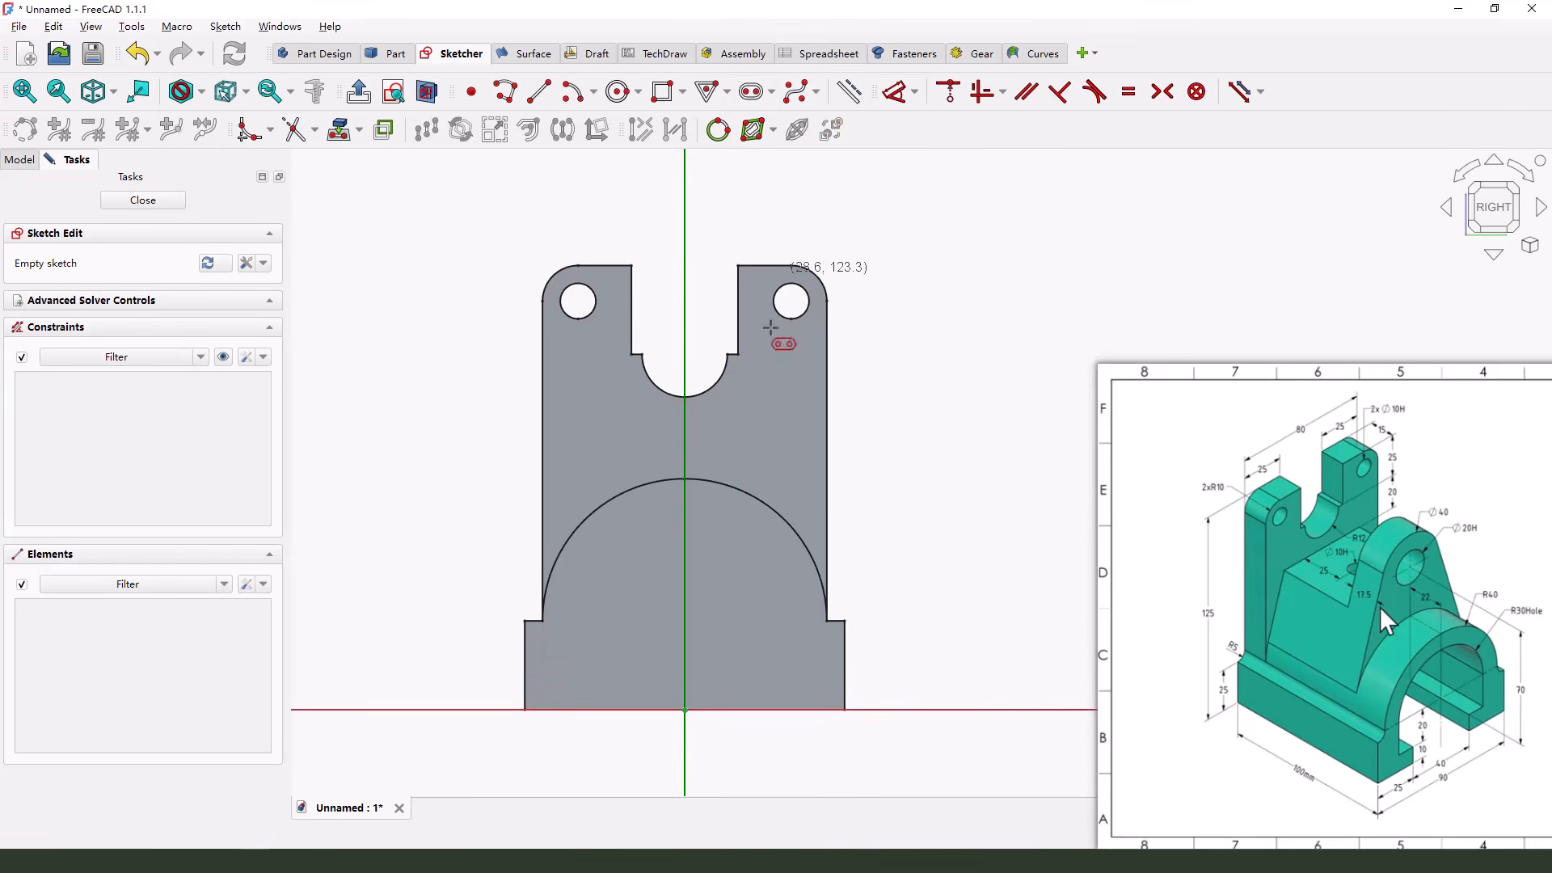
click(683, 322)
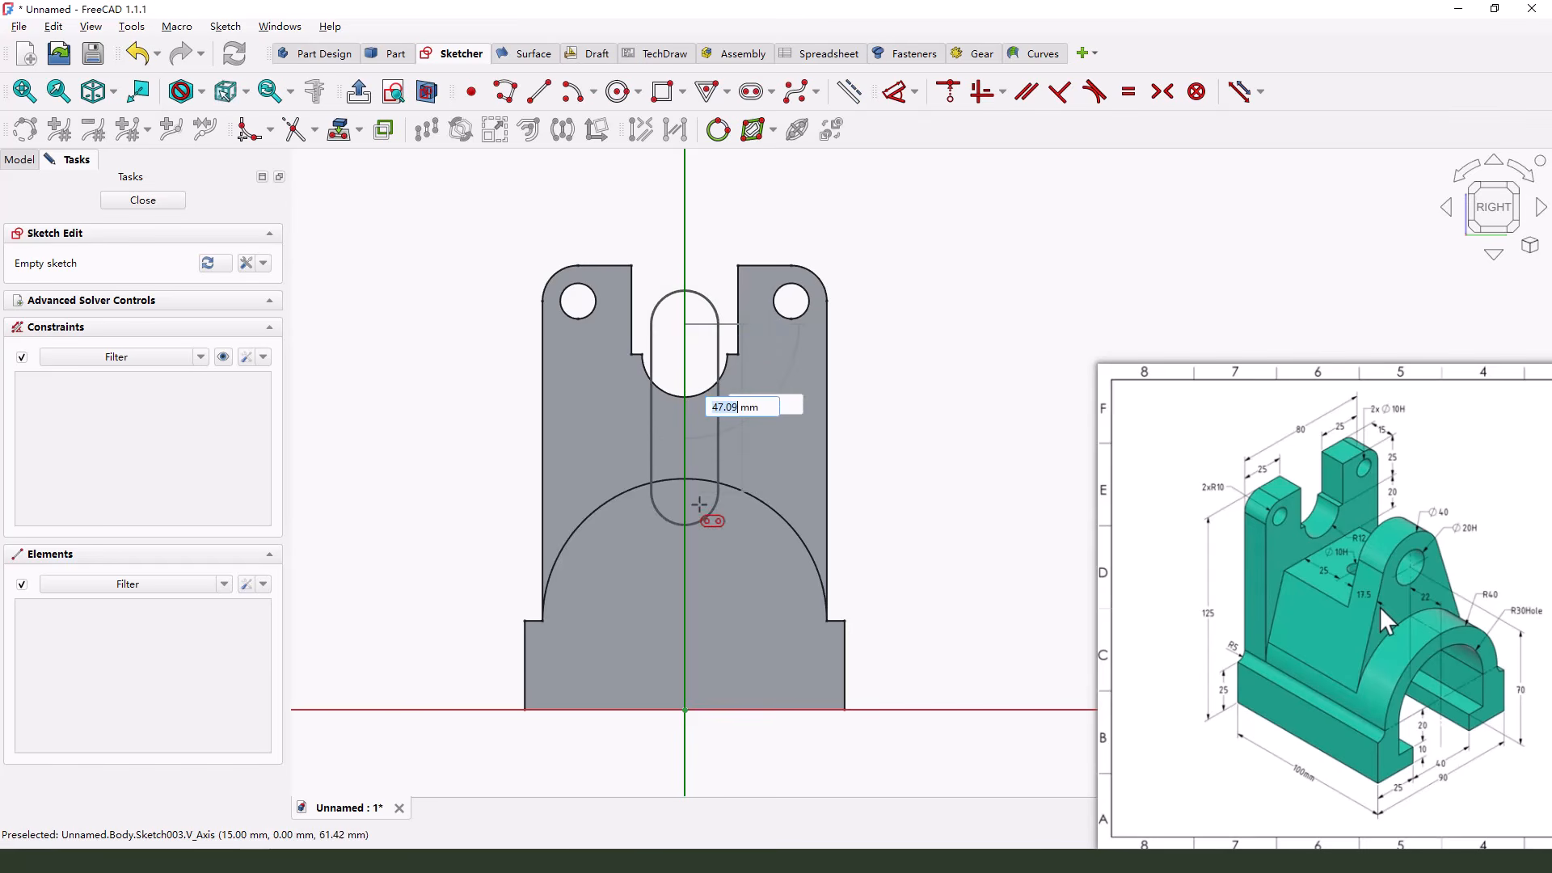
click(764, 565)
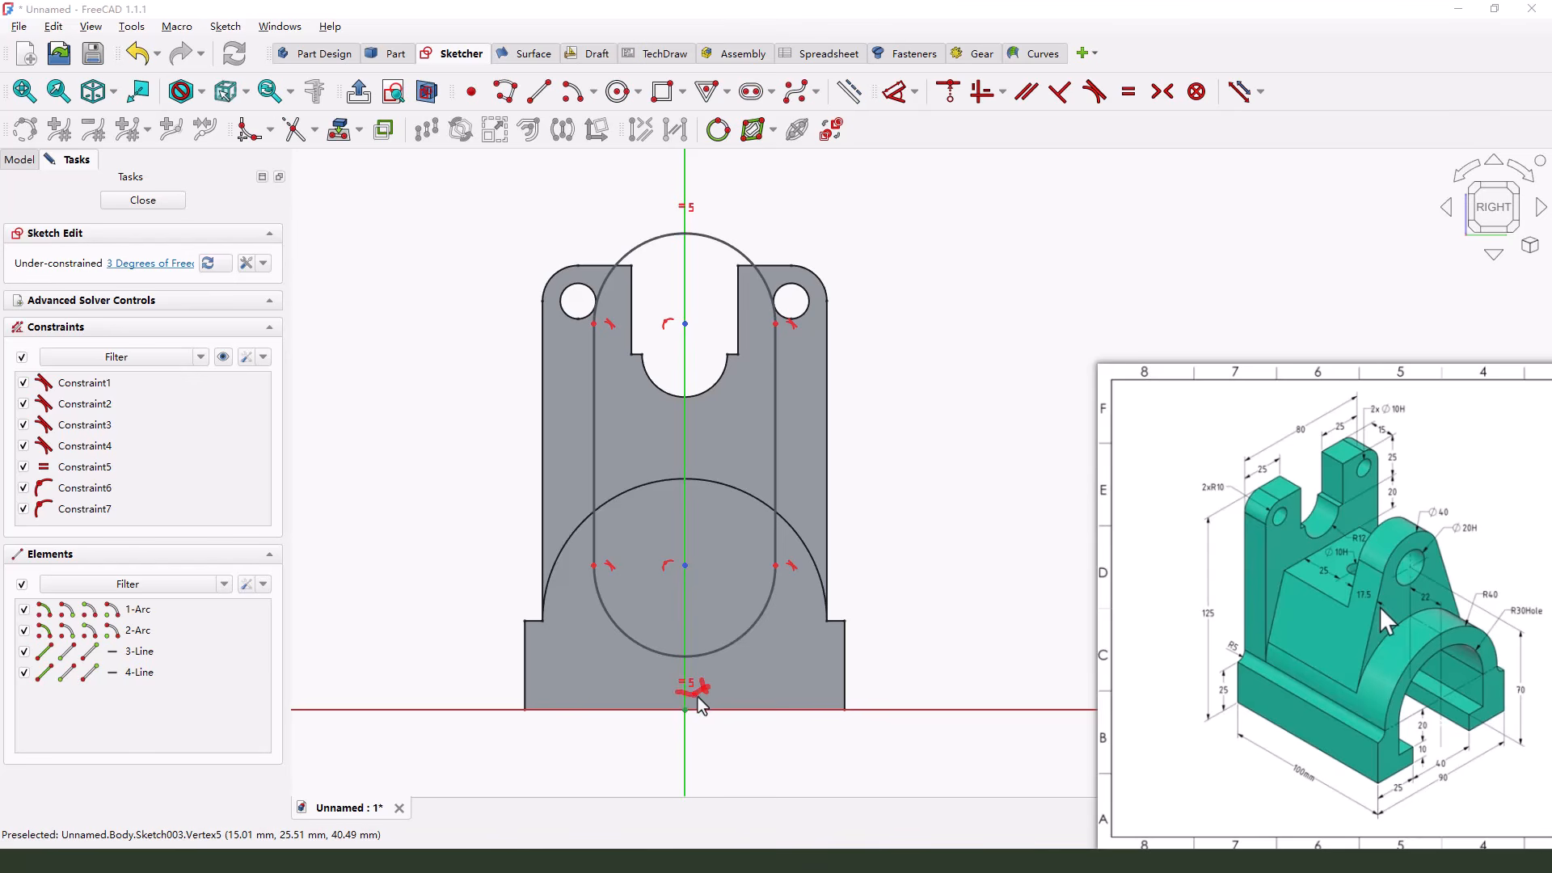
Delete the slot's lower arc and splay the lower ends of its two straight sides outwards, beyond the back plate's edges
click(707, 656)
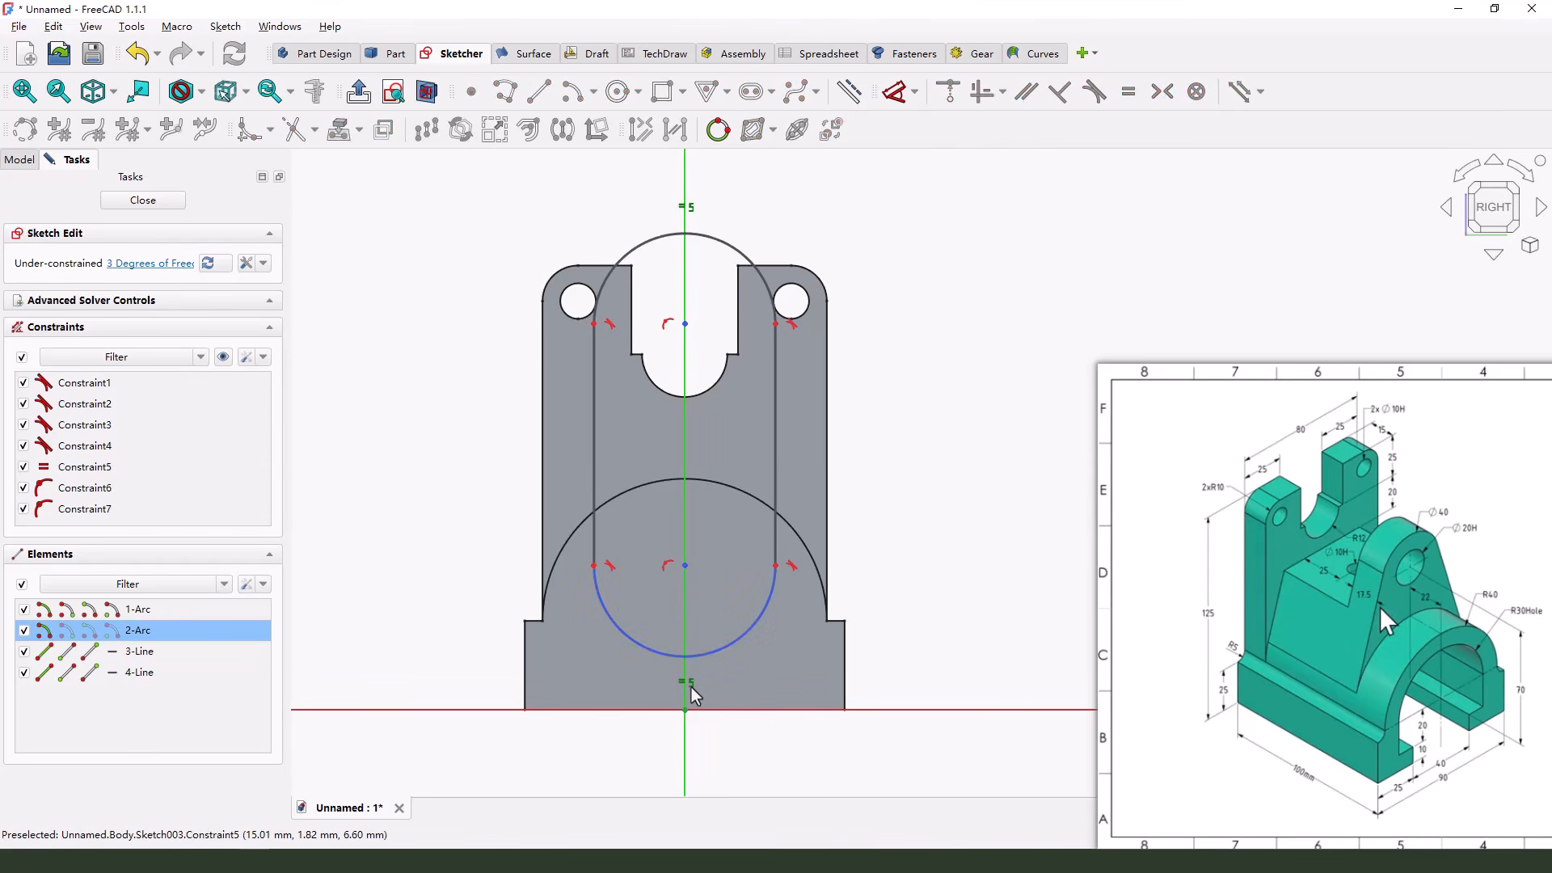
key(Delete)
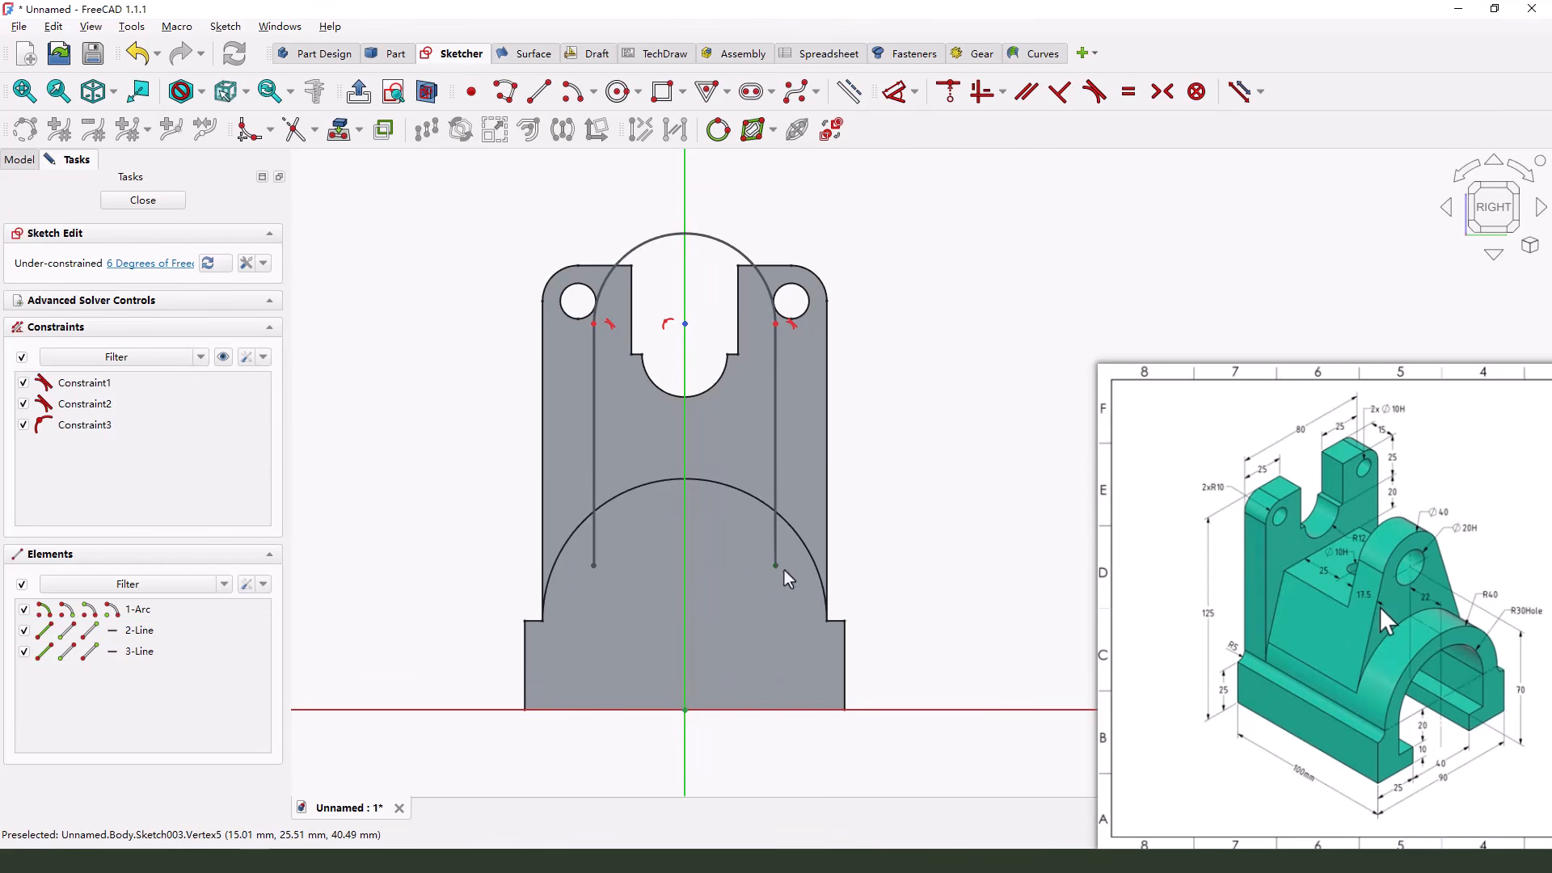
drag(778, 566, 881, 588)
drag(592, 567, 469, 561)
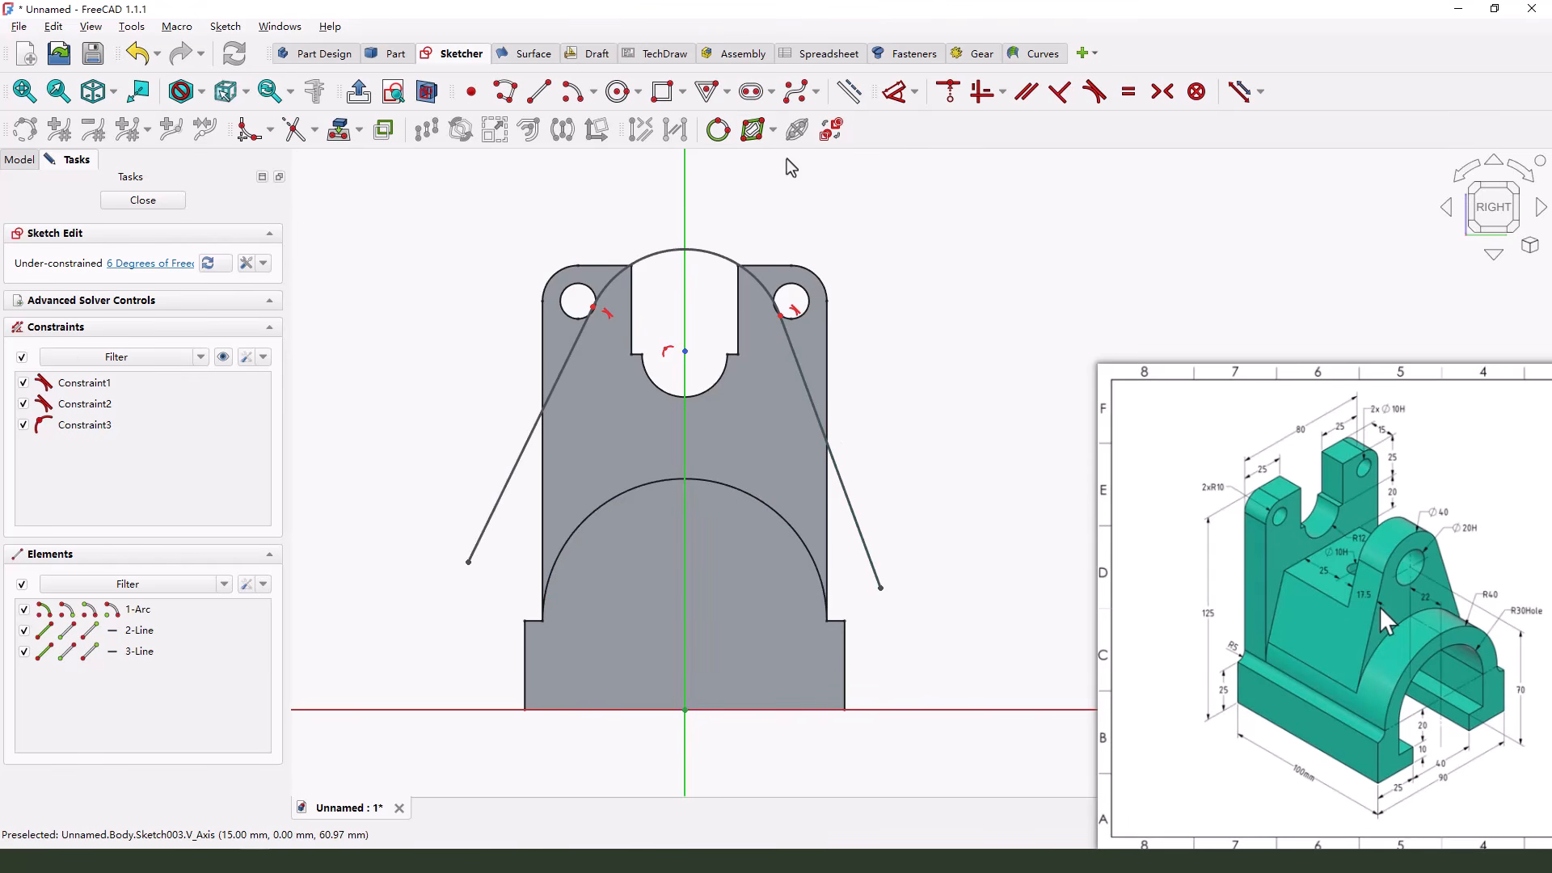
Project the half-round body's arc into the sketch and make both side lines' lower ends tangent to it
click(339, 129)
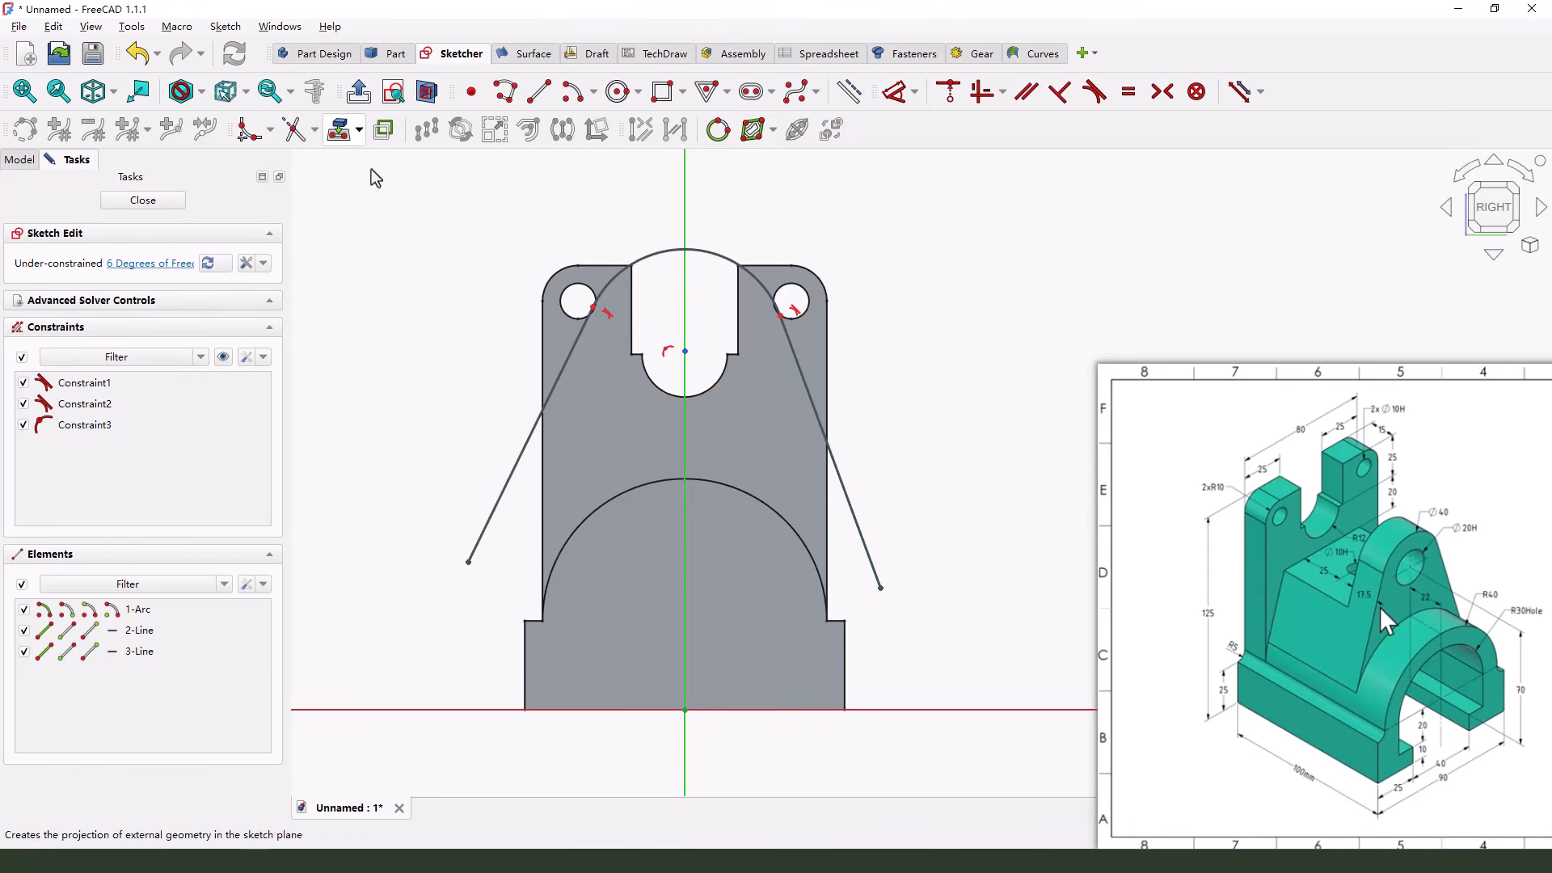
click(636, 486)
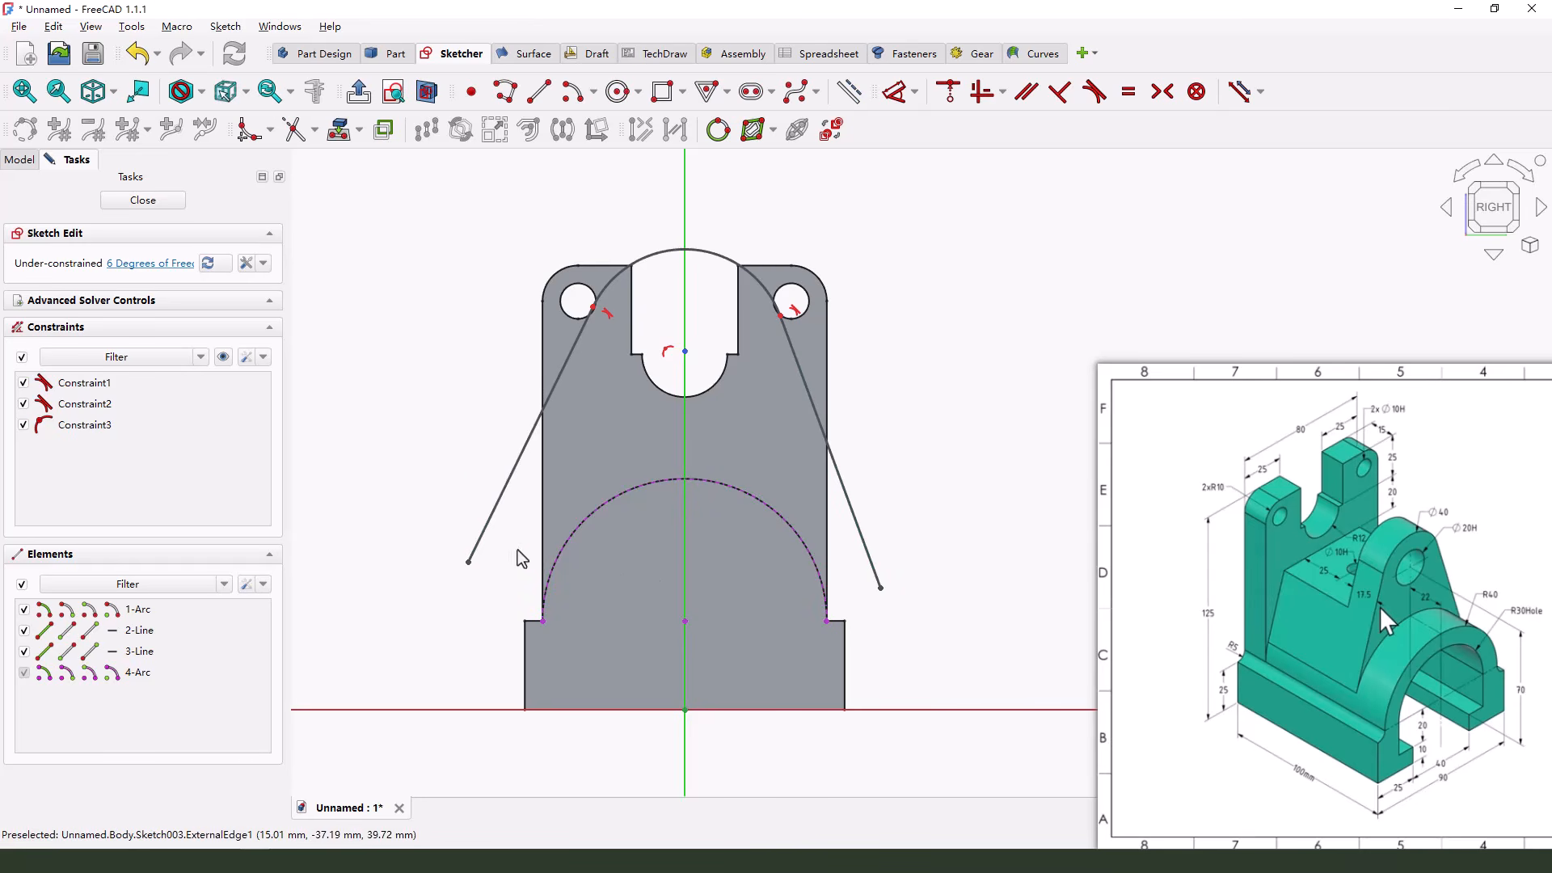
click(469, 562)
click(568, 548)
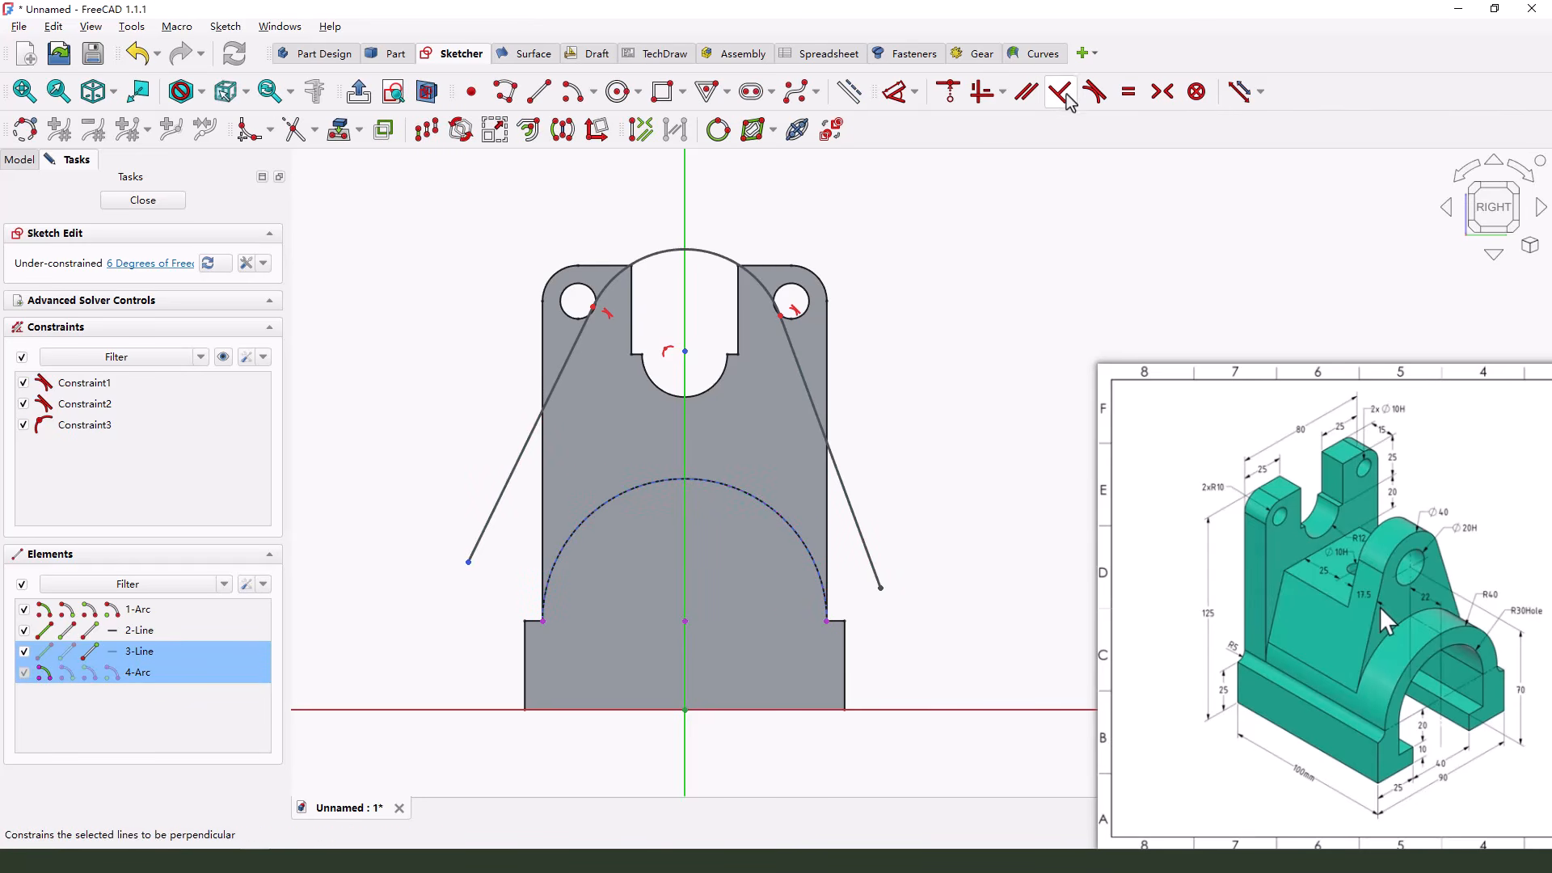
click(1091, 96)
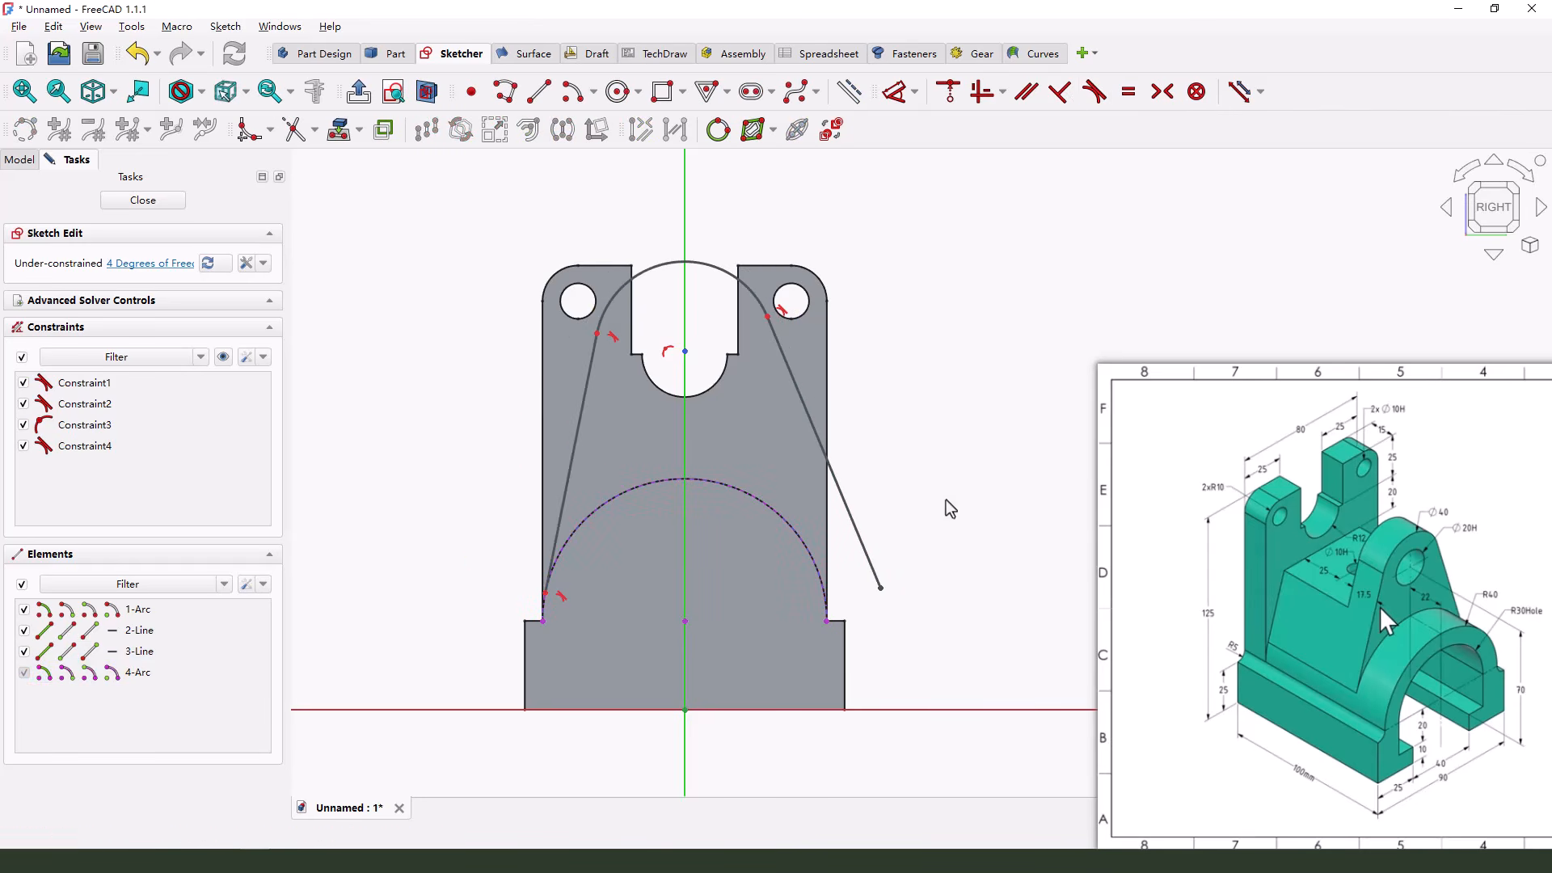
click(883, 590)
click(810, 556)
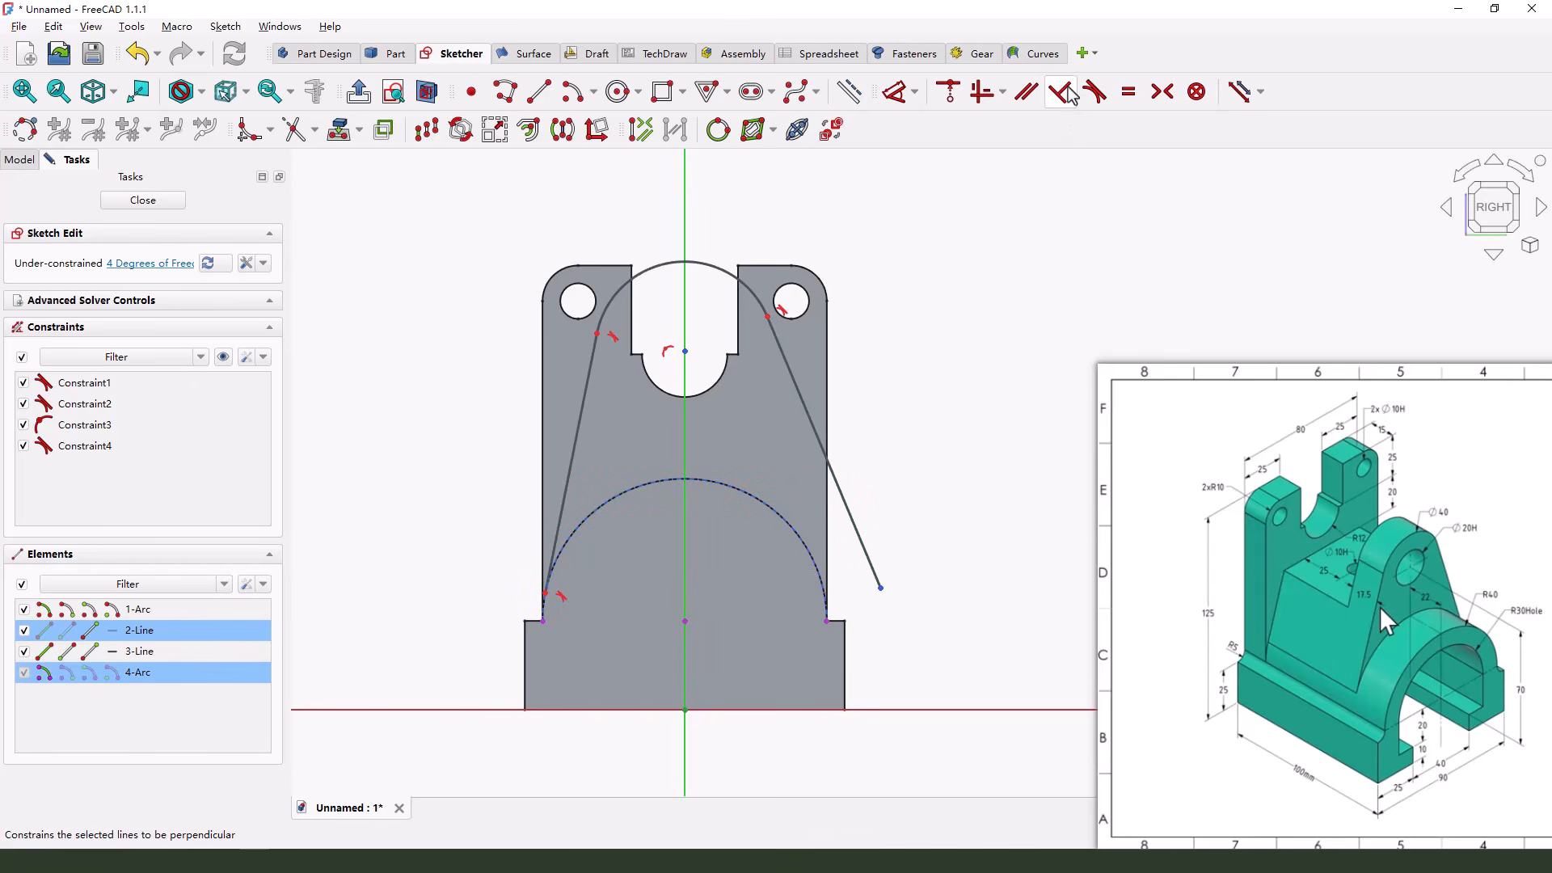
click(1094, 93)
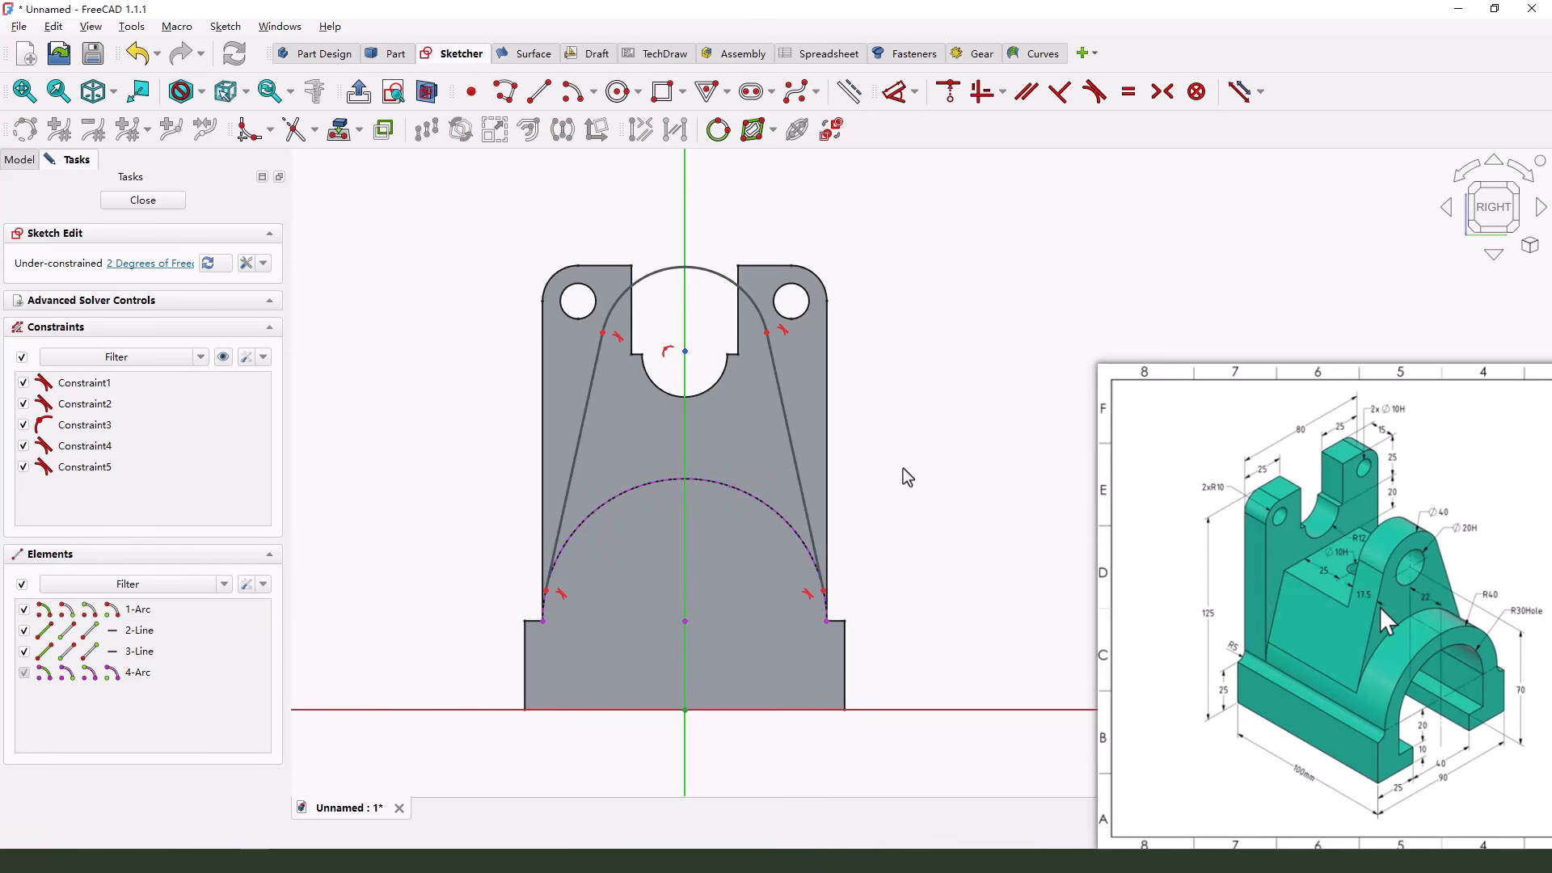
Dimension the profile's top arc with a 20 mm radius and set its centre 80 mm above the horizontal axis
click(1472, 563)
drag(1445, 519, 1448, 518)
click(895, 91)
click(705, 269)
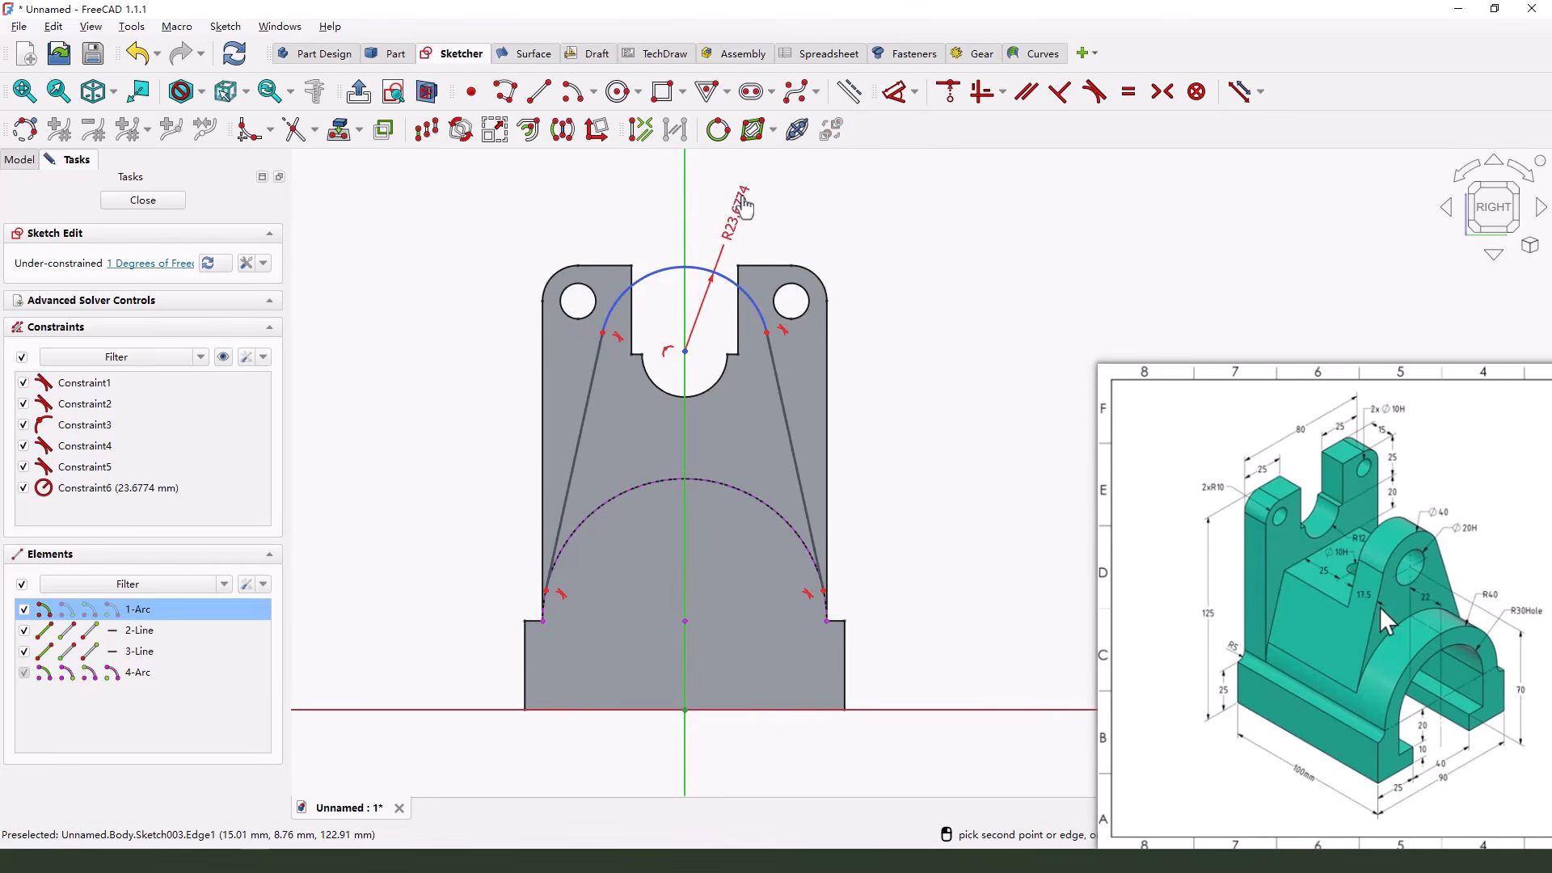
click(734, 215)
text(20)
key(Return)
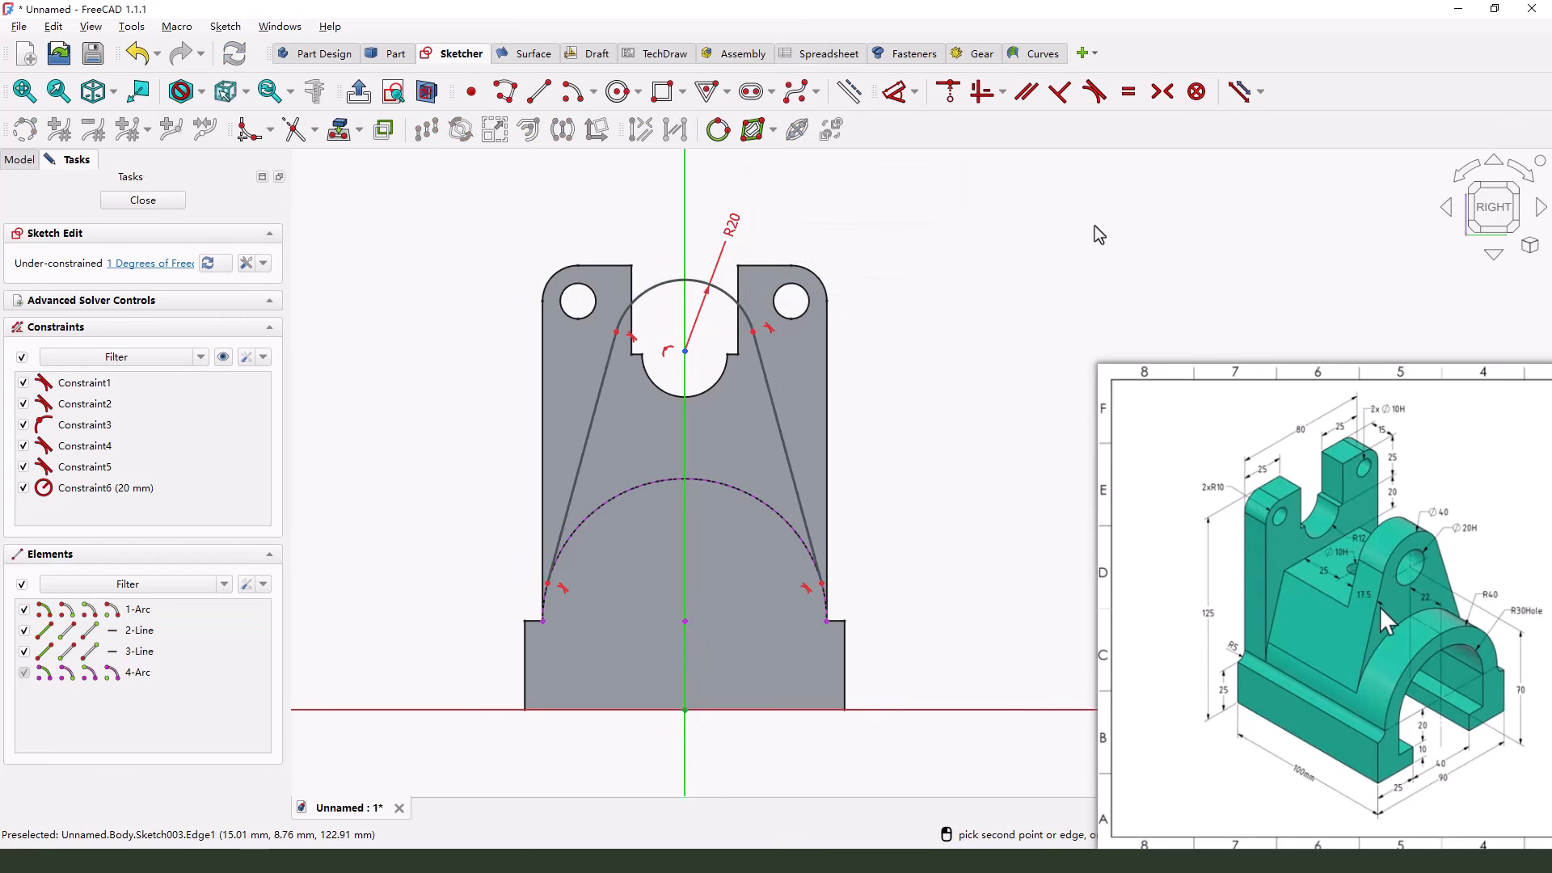
click(684, 351)
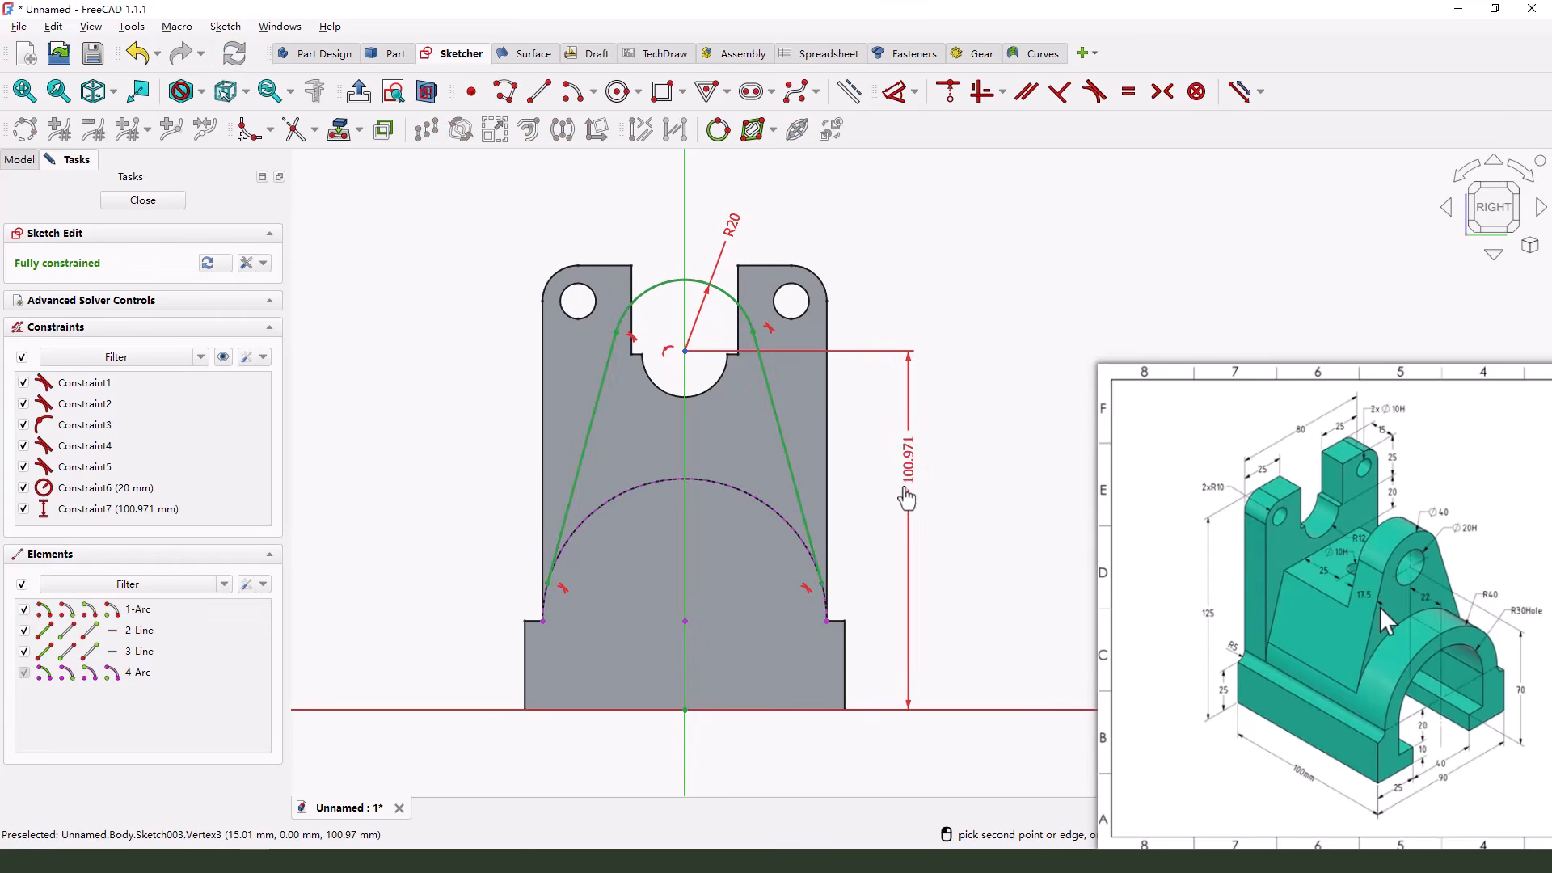
click(915, 521)
text(80)
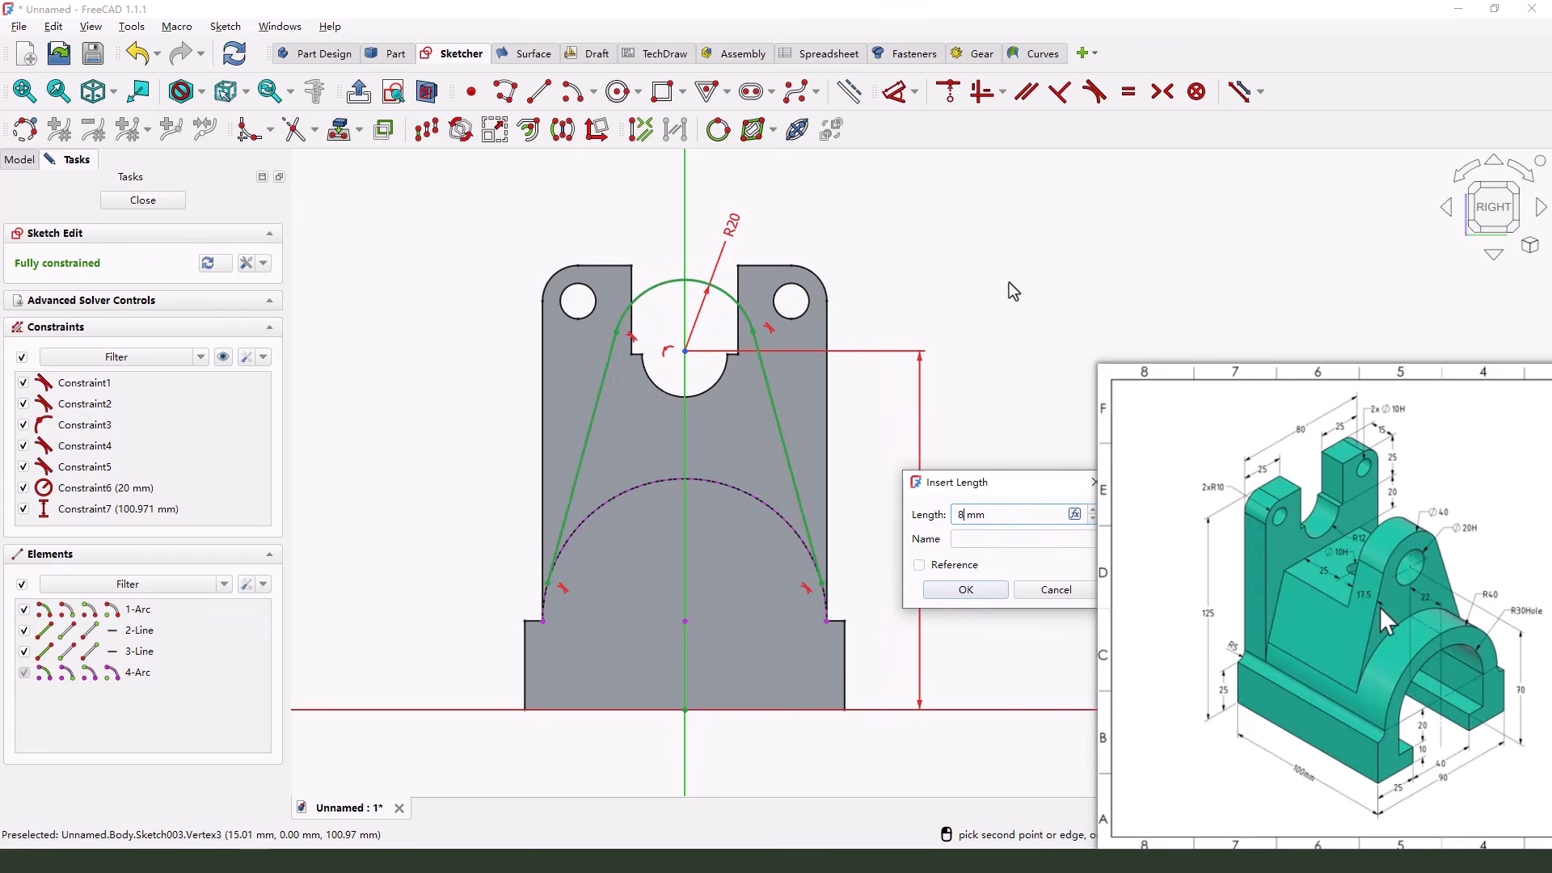
key(Return)
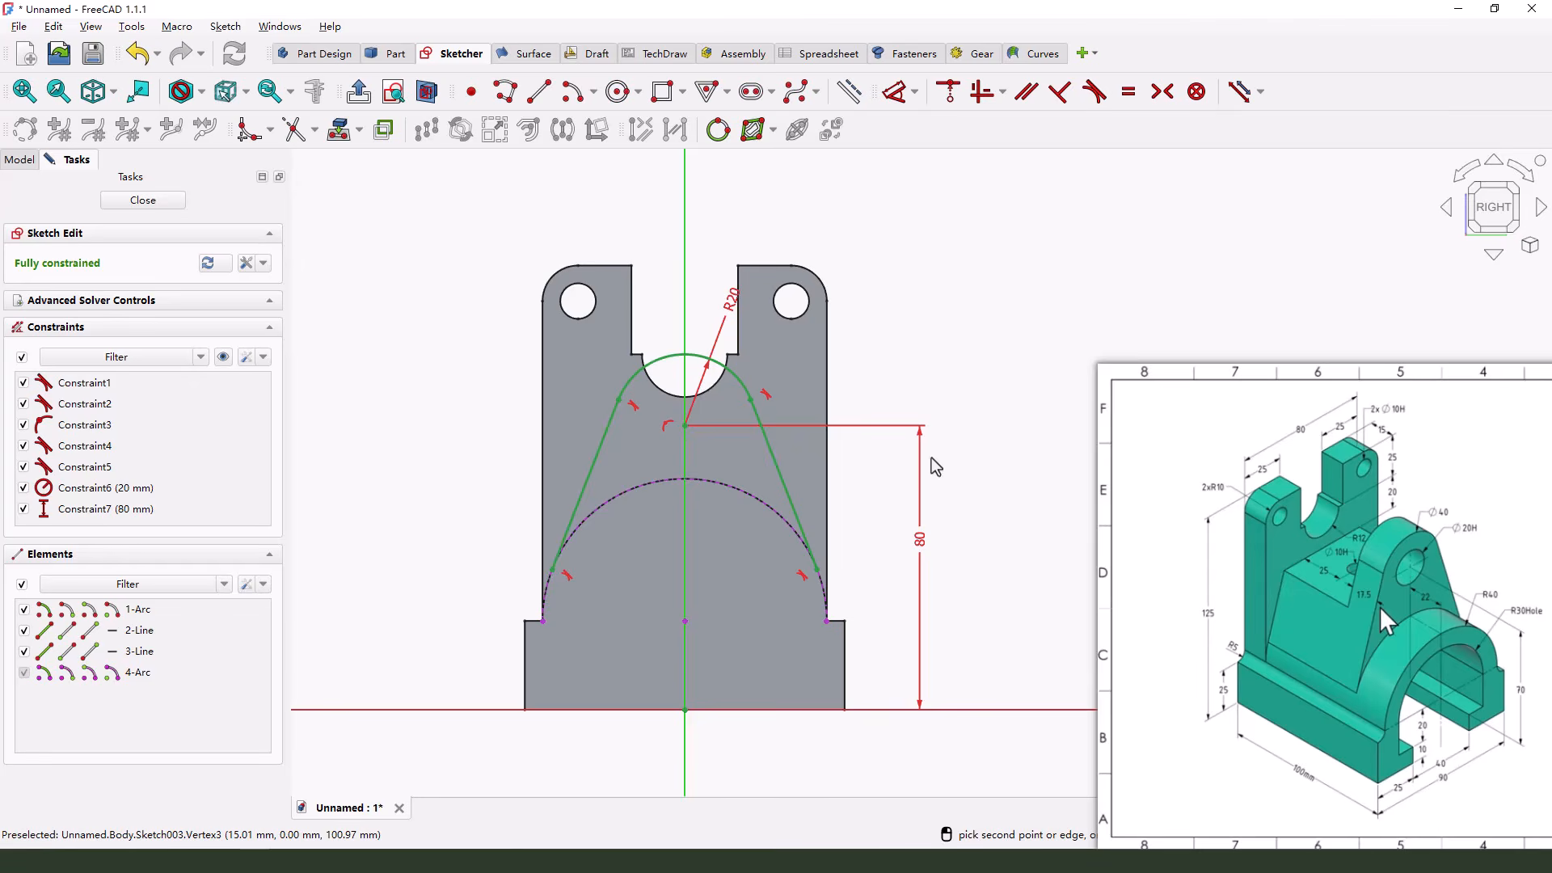
Close the profile with a straight line joining the lower ends of the two slanted sides
scroll(889, 566, up, 2)
scroll(740, 395, down, 1)
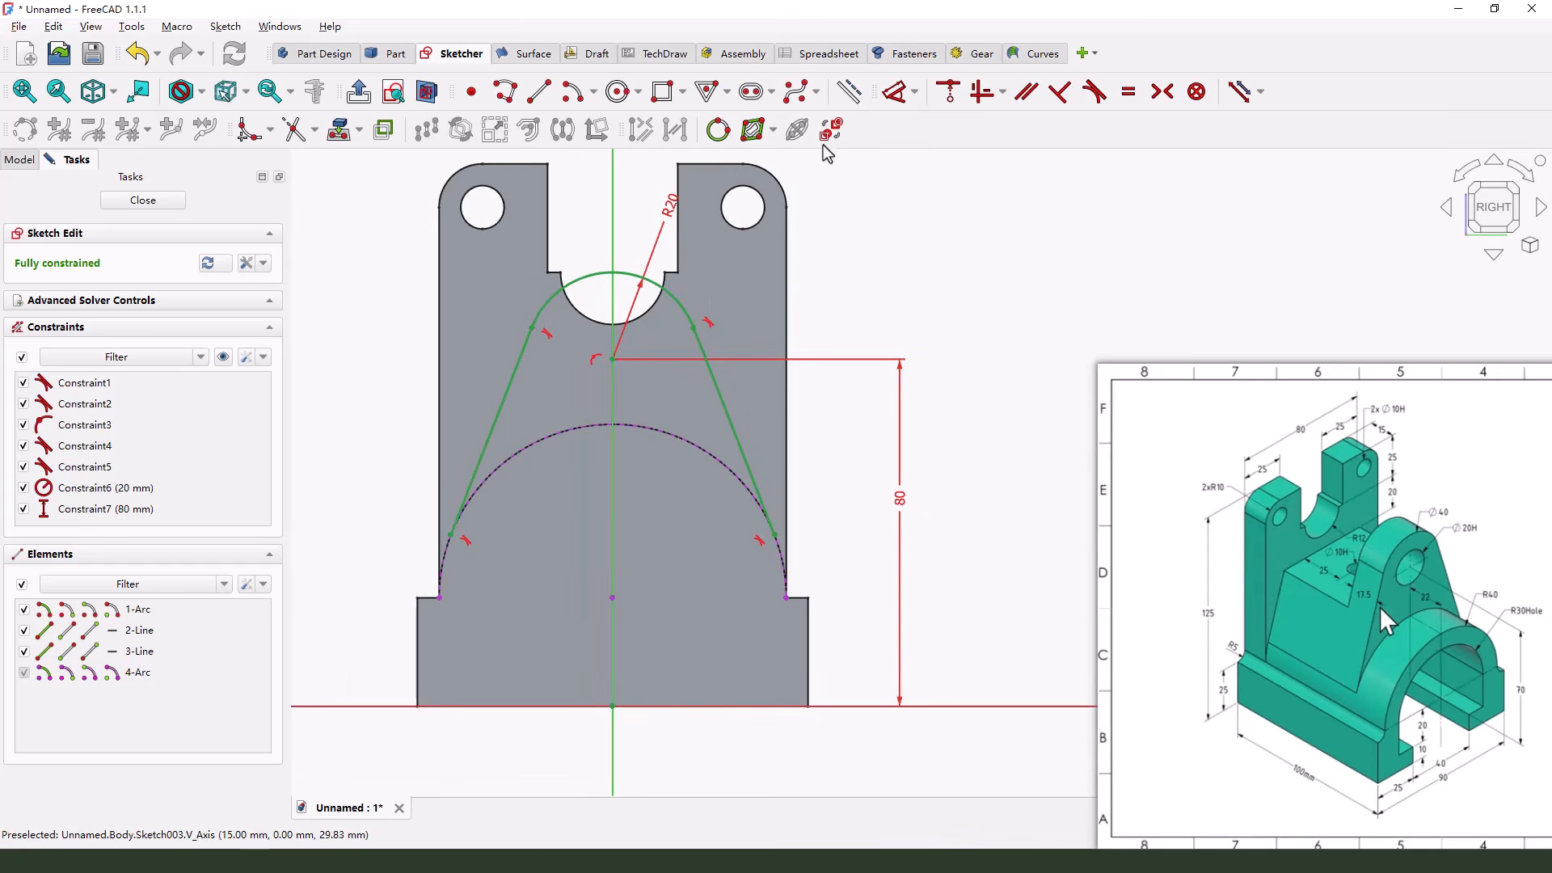
click(540, 93)
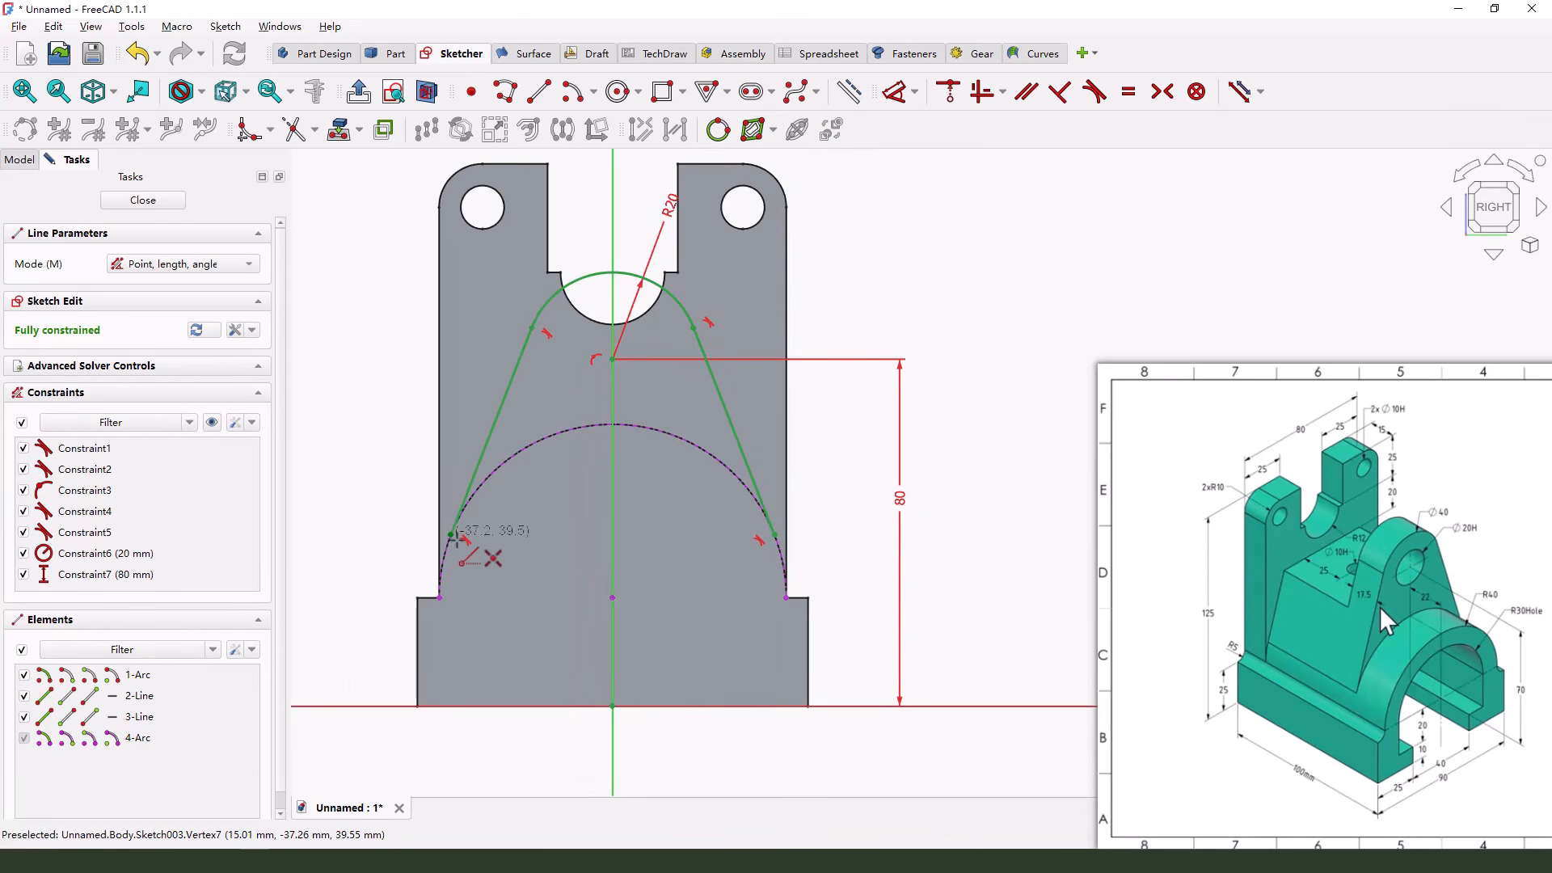
click(450, 534)
click(775, 534)
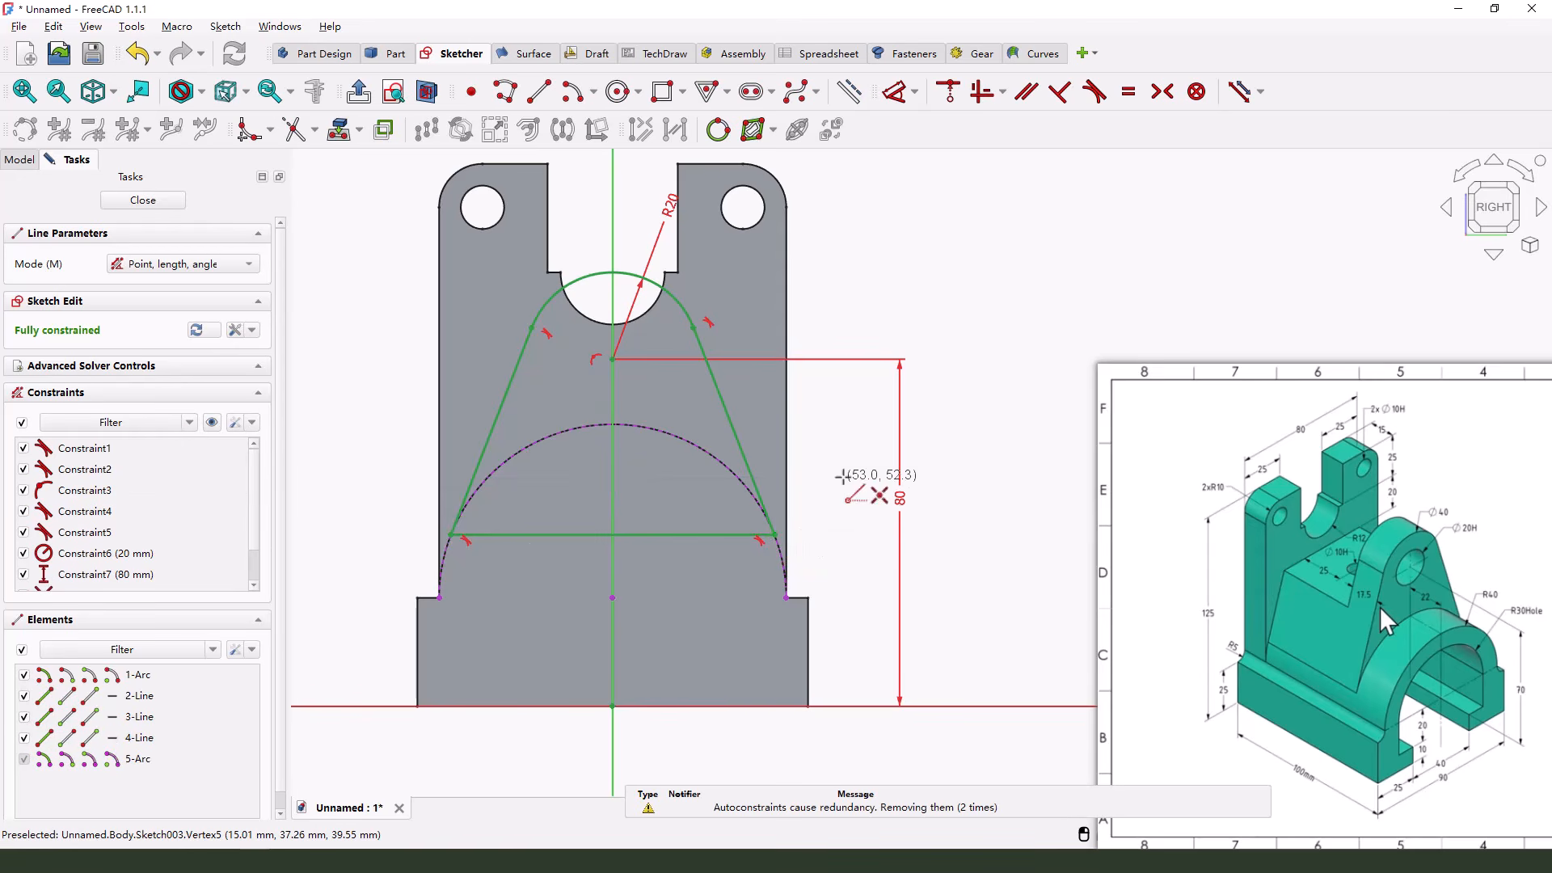
right_click(832, 497)
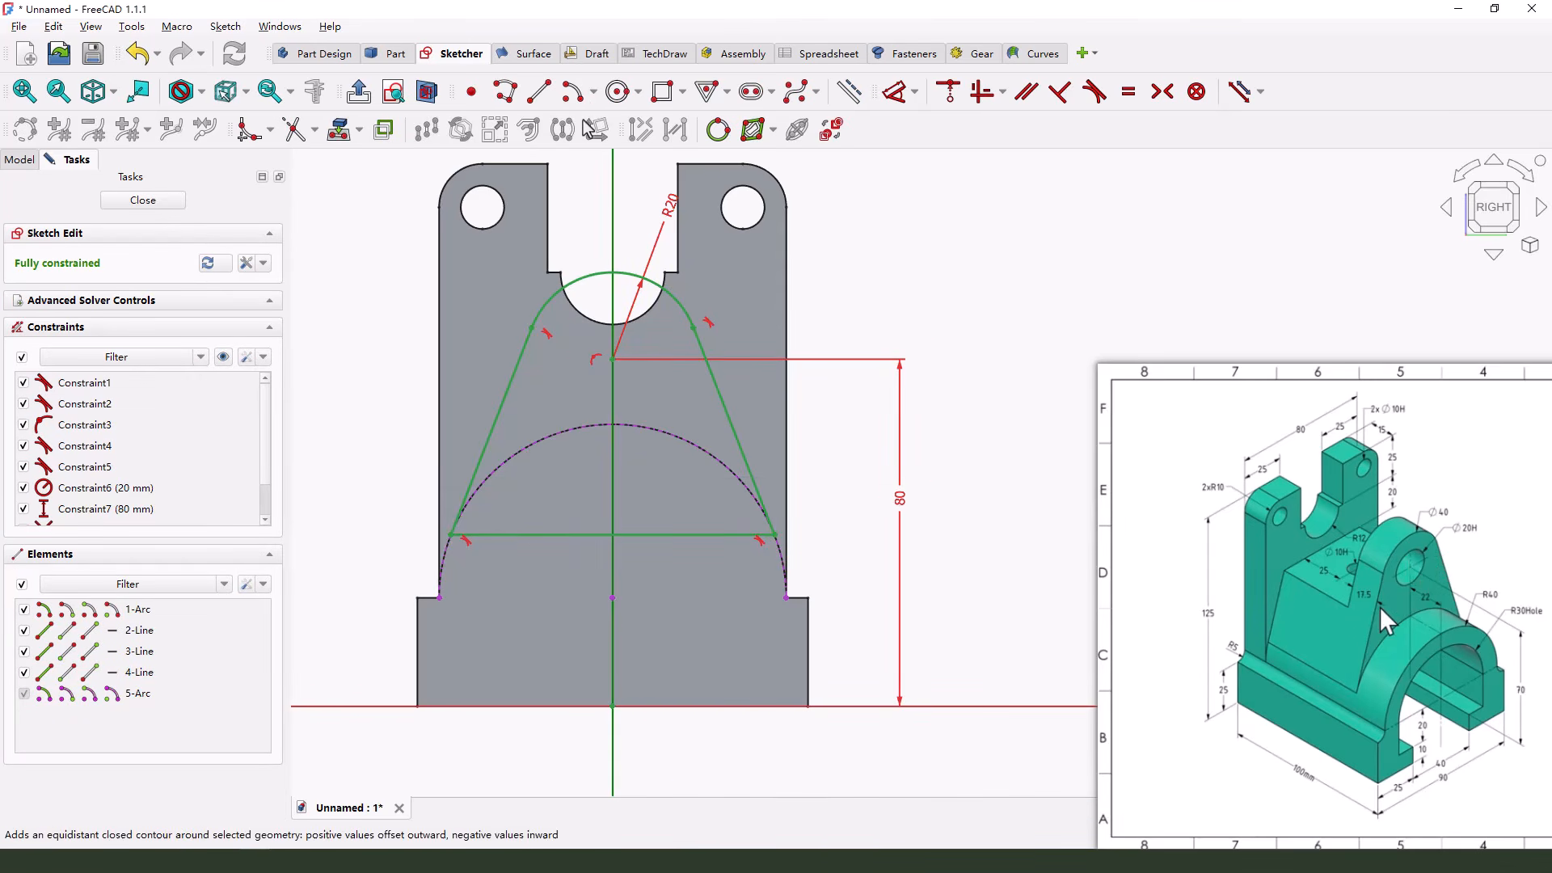
Add a 20 mm diameter circle at the top arc's centre and finish the lug sketch
click(618, 91)
click(612, 359)
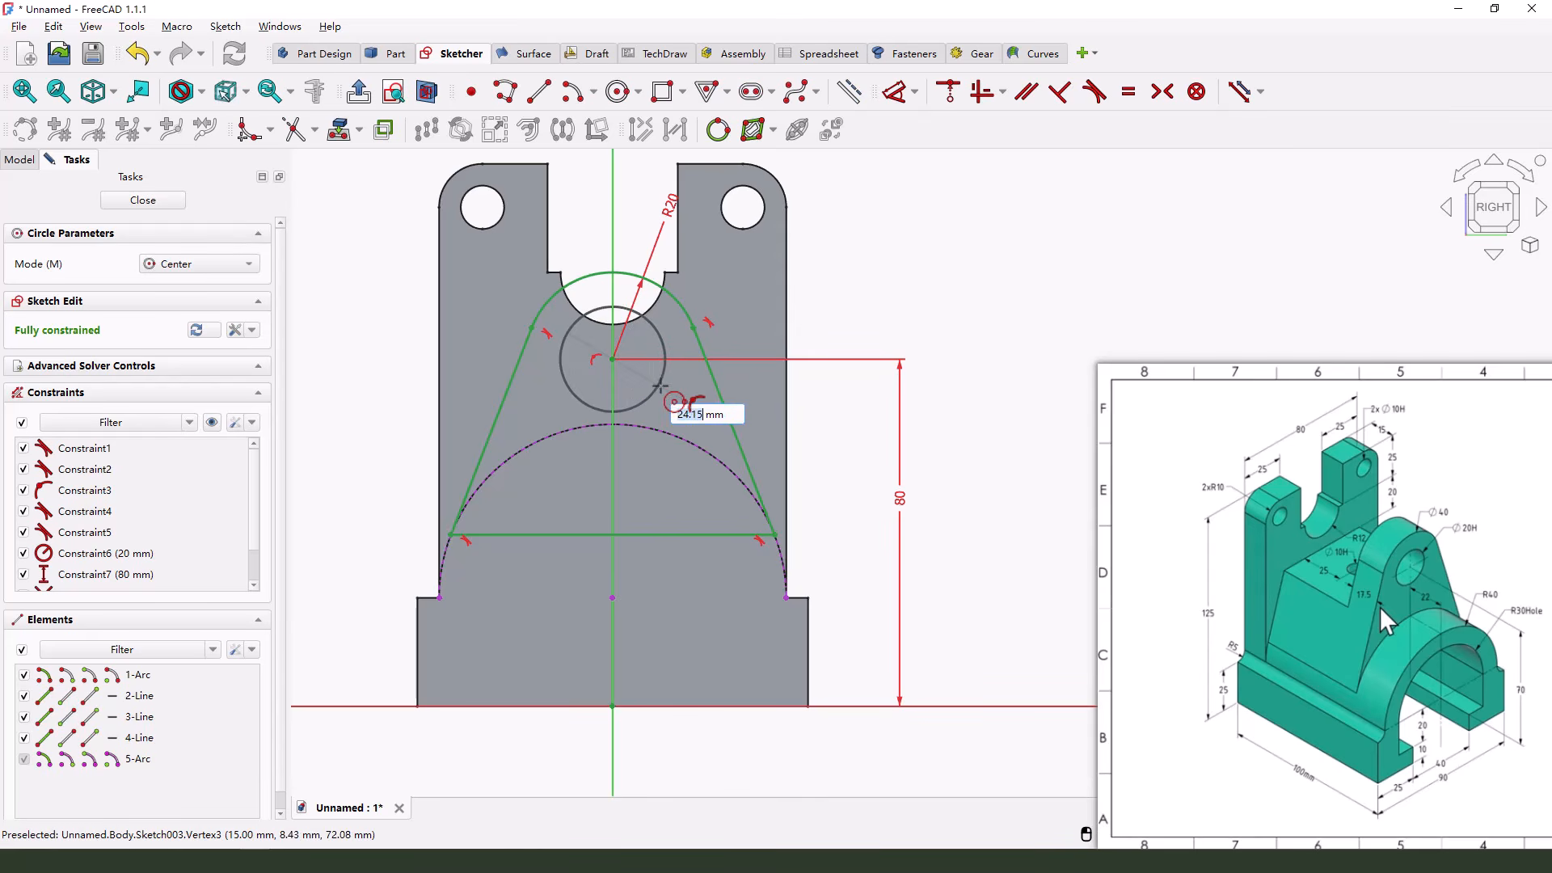
text(20)
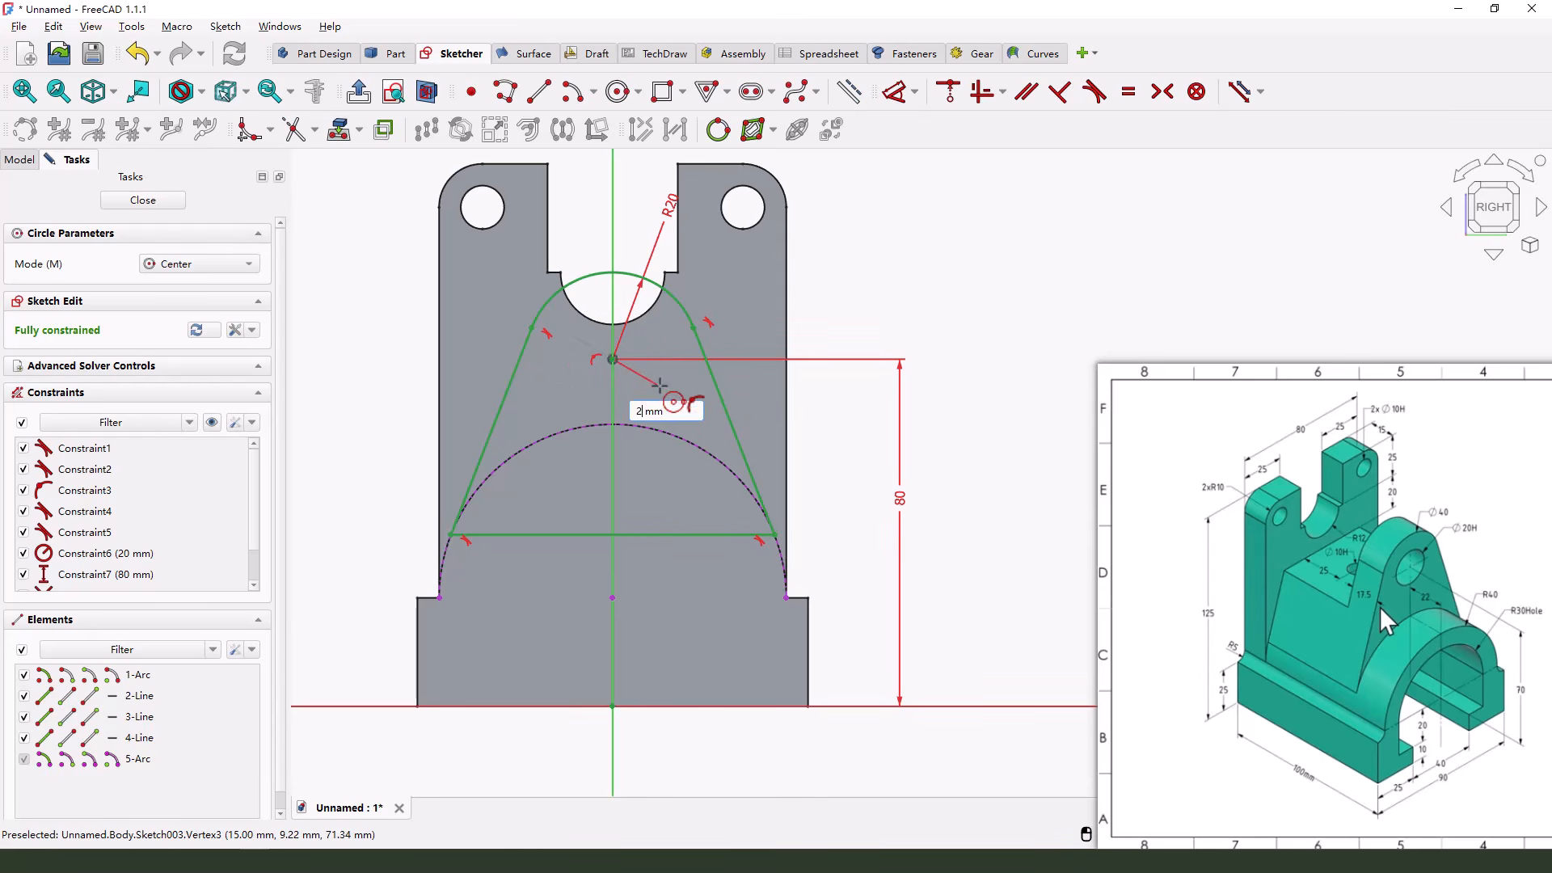
key(Return)
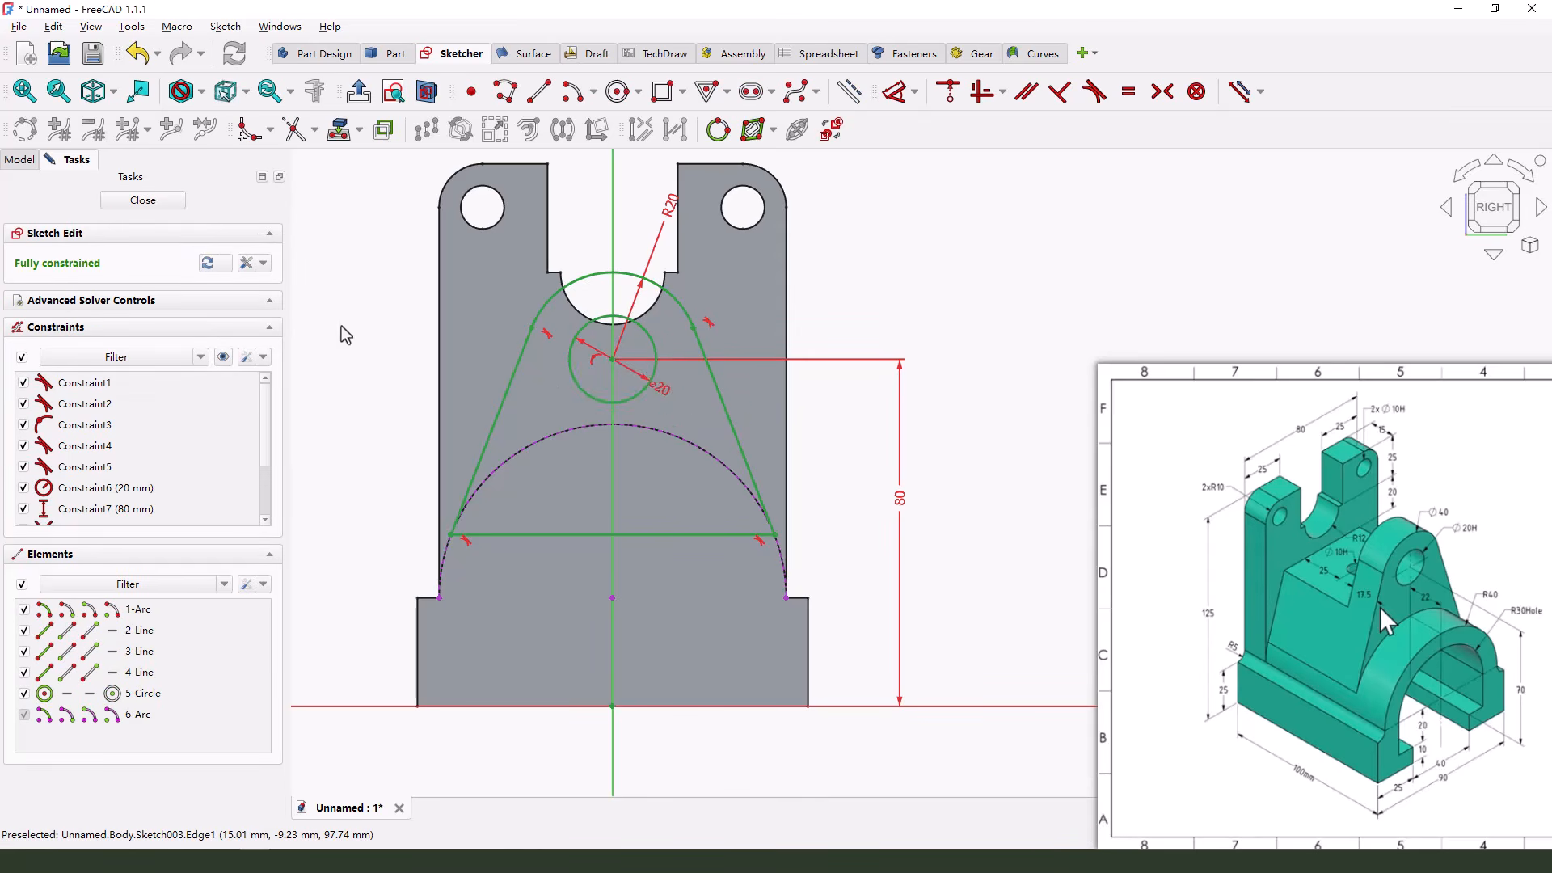
drag(14, 268, 80, 275)
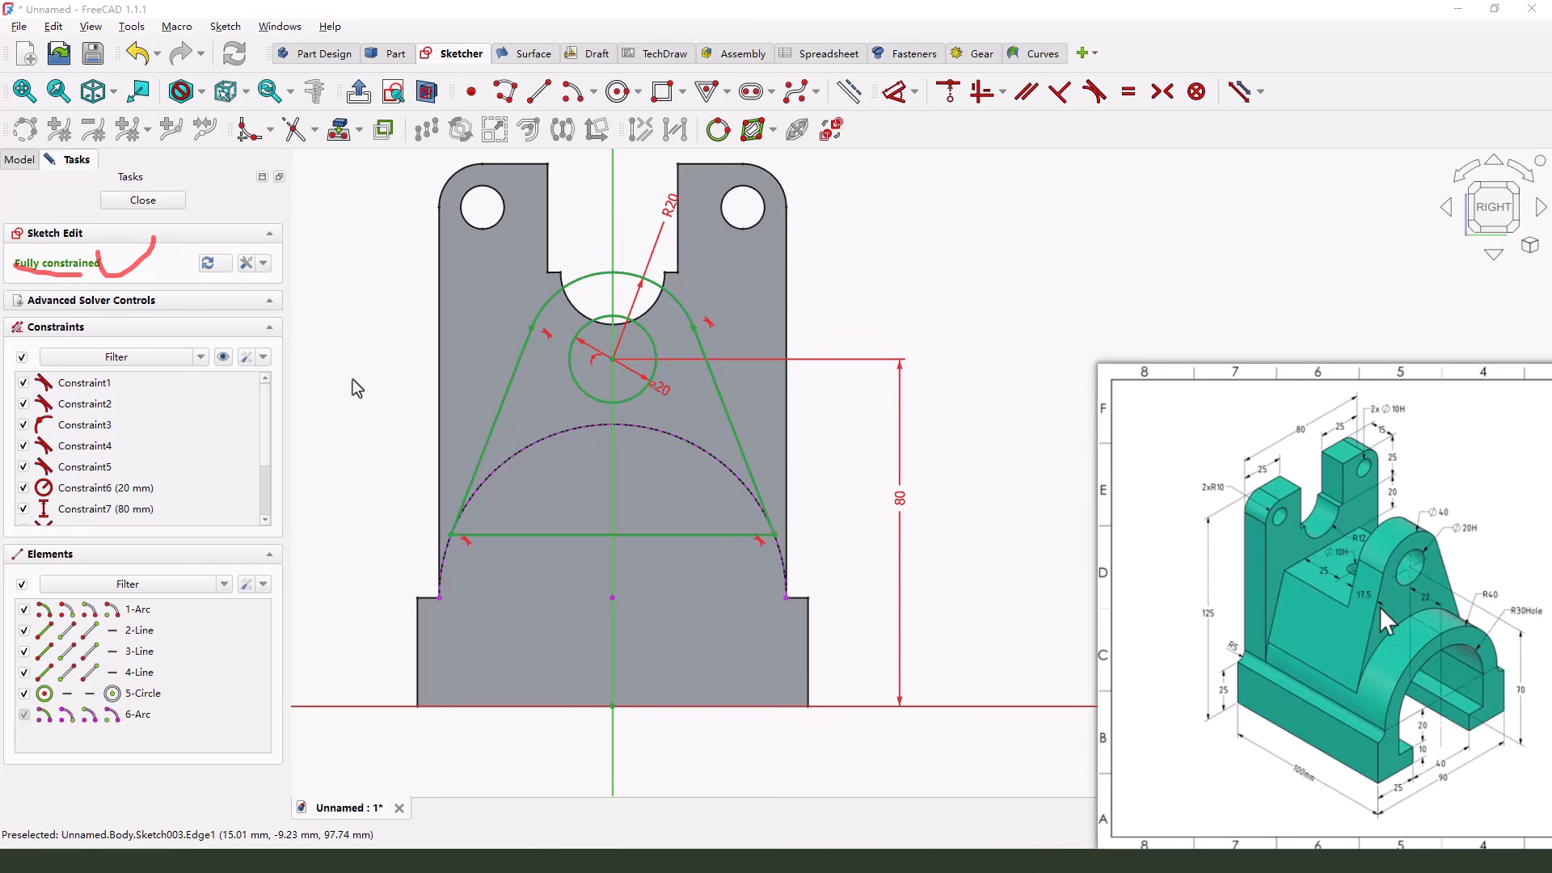
click(154, 204)
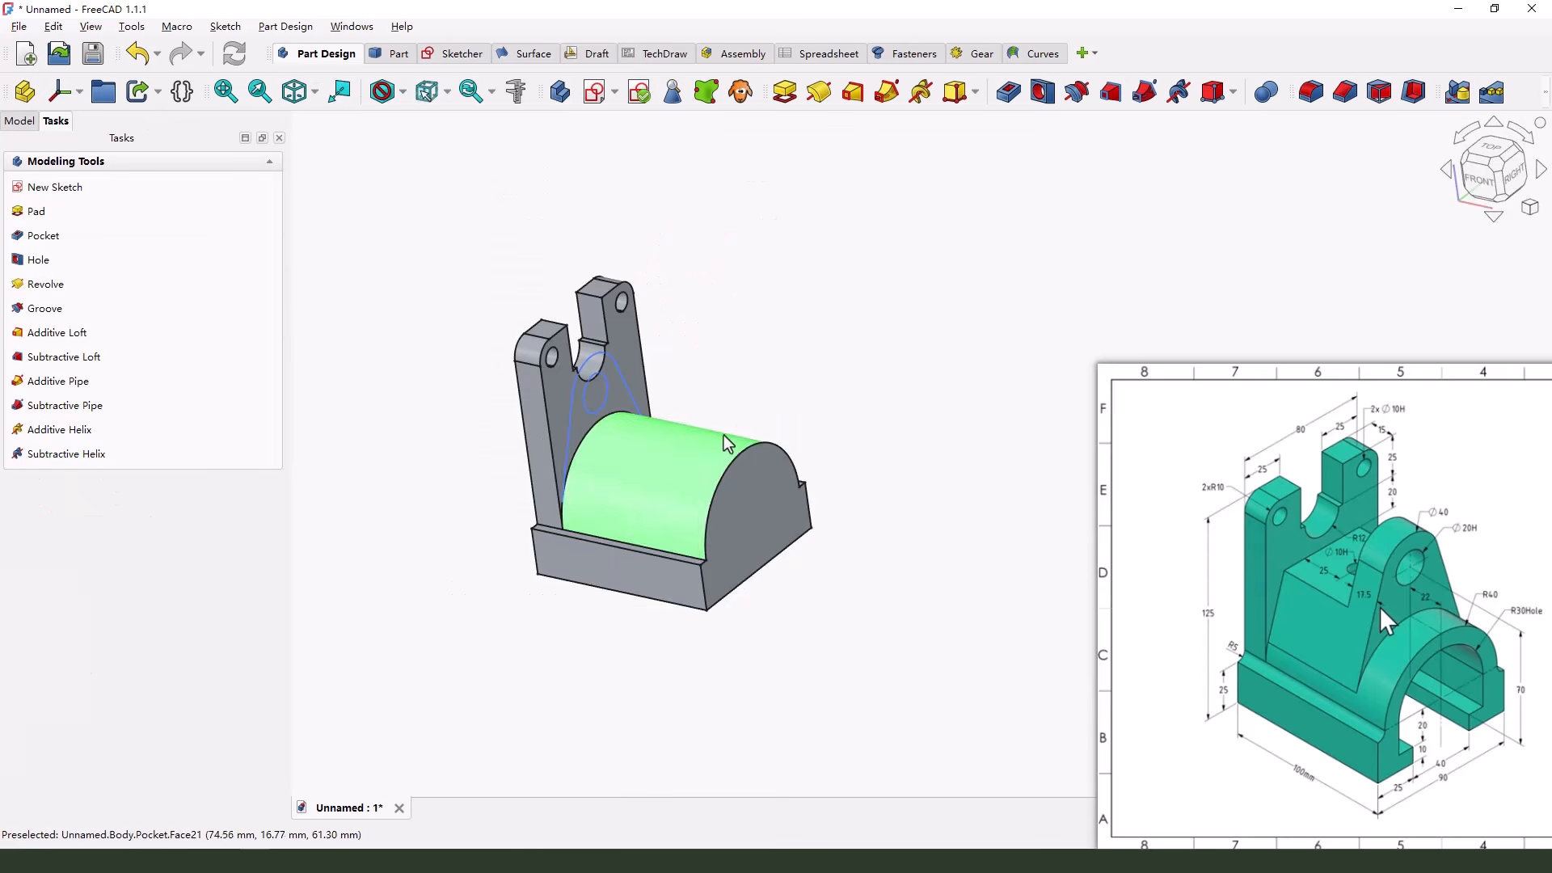
Pad the lug profile one-sided along the half-round body with a length of 100-15-22 mm
click(784, 91)
drag(691, 435, 759, 447)
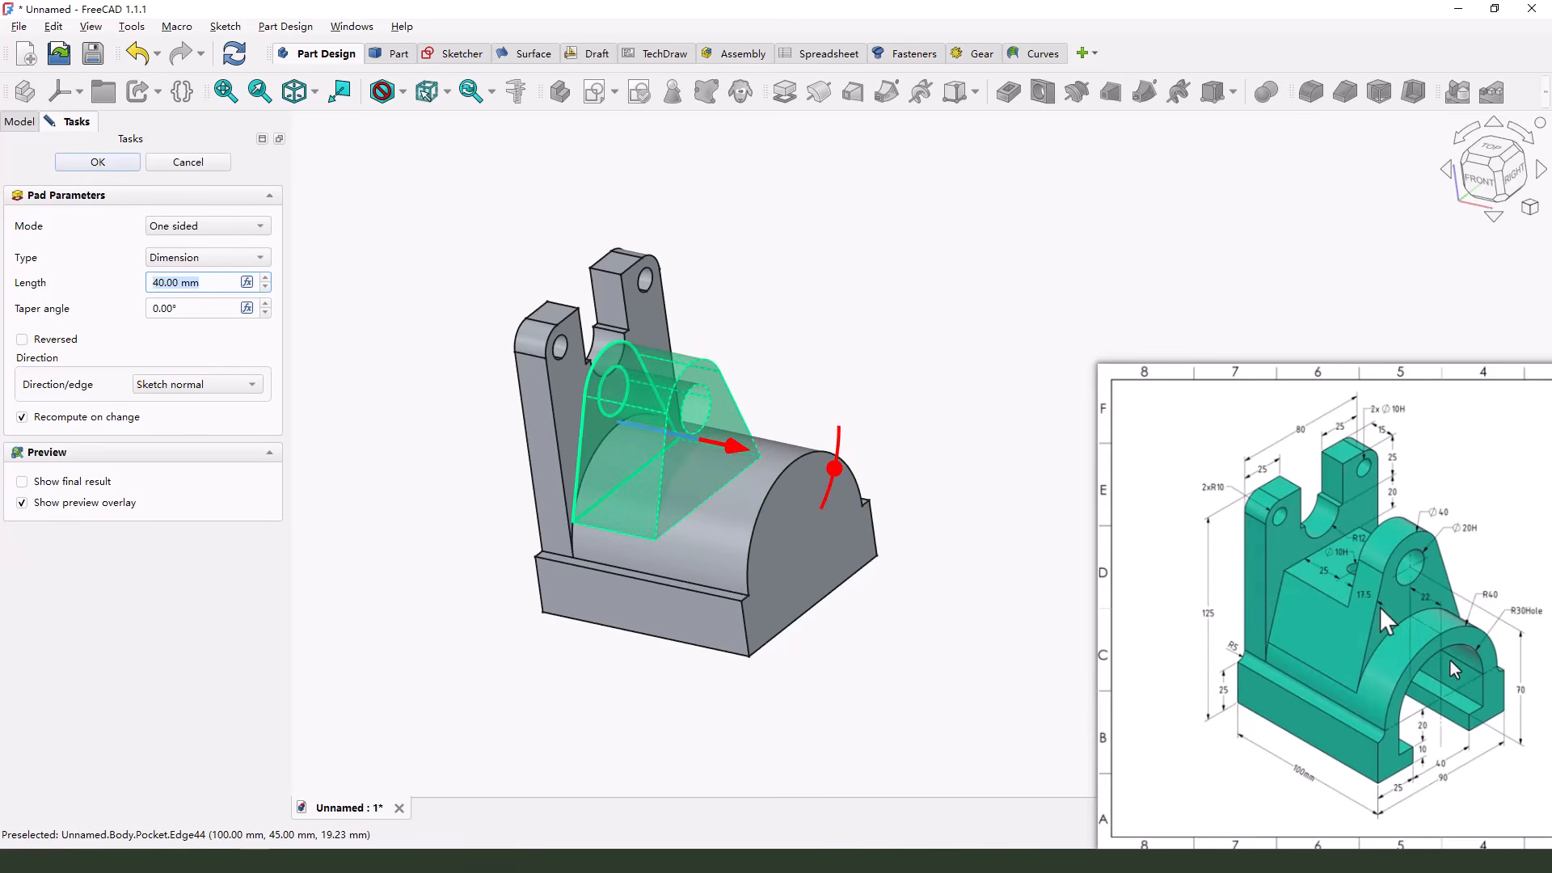
drag(1422, 581, 1441, 609)
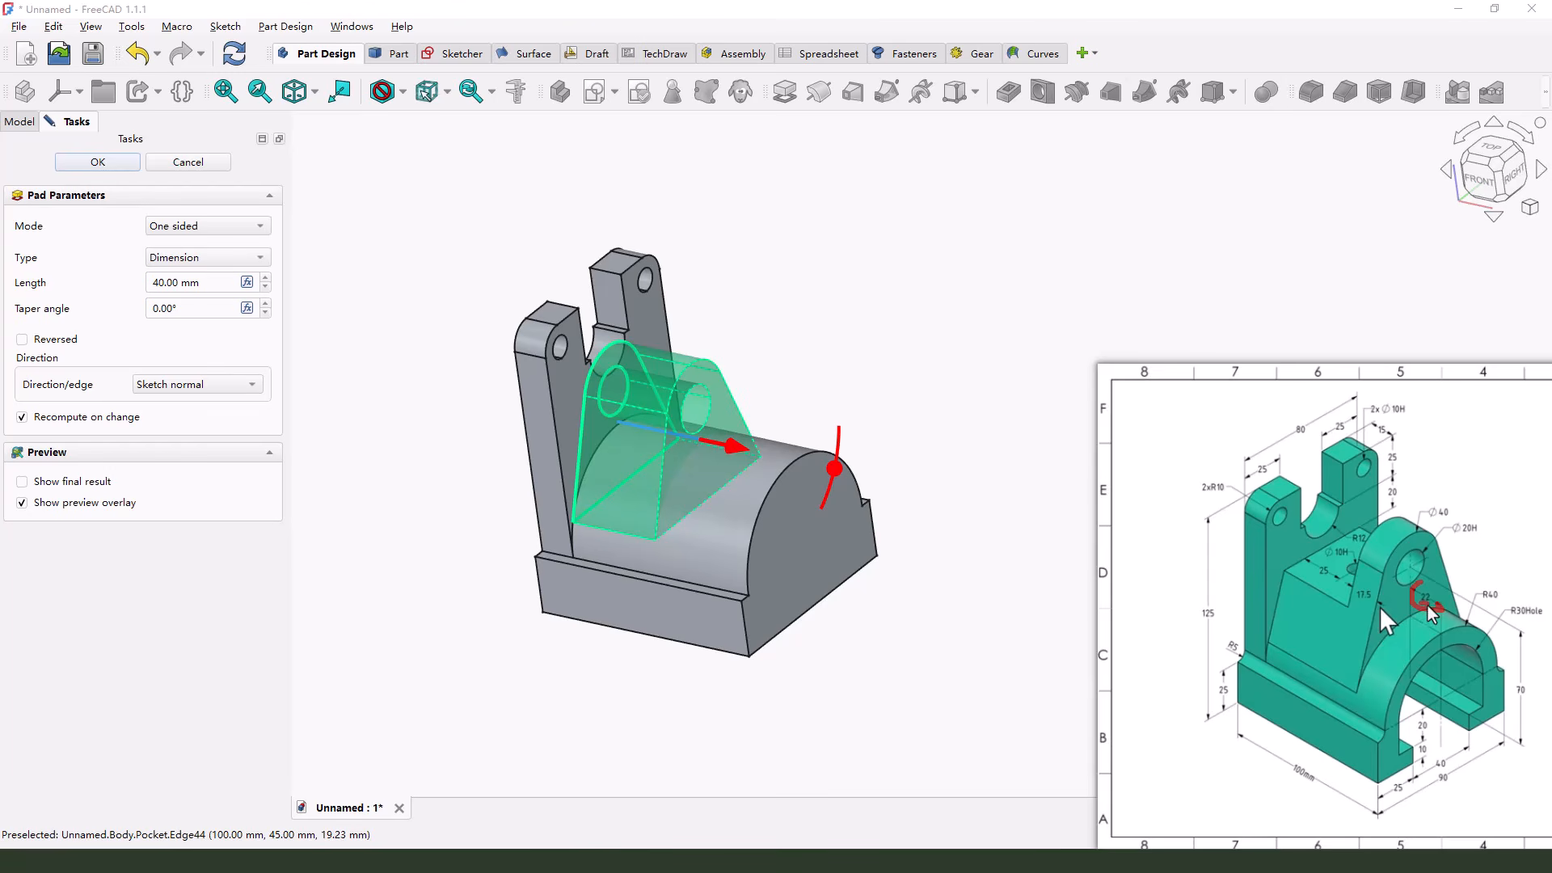
mouse_move(1291, 760)
mouse_down()
mouse_move(1291, 781)
mouse_move(1309, 765)
mouse_up()
drag(1384, 422, 1386, 441)
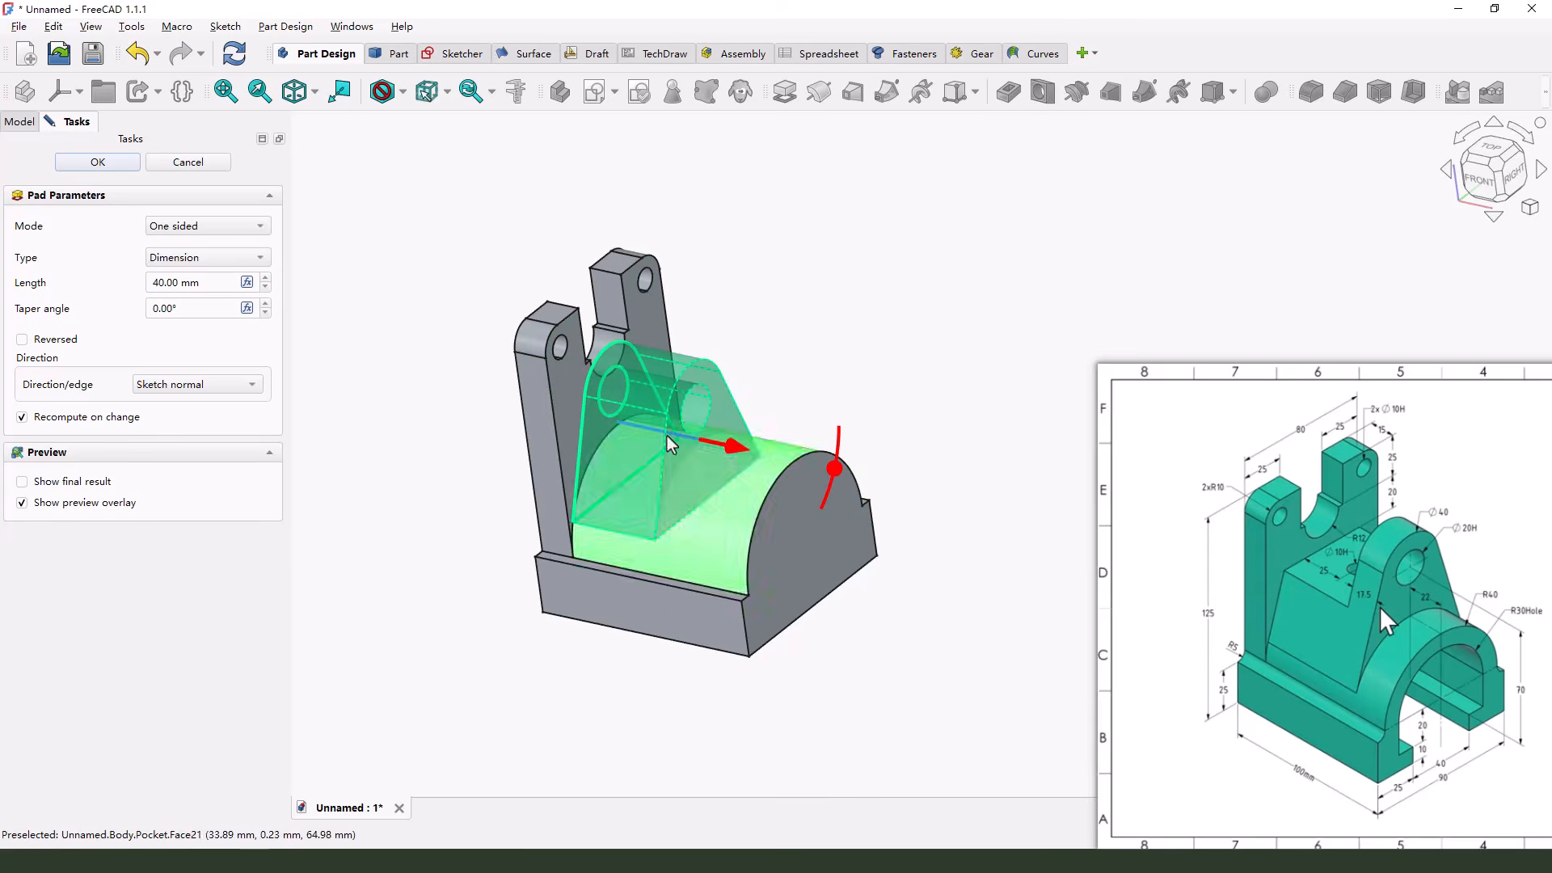
click(180, 283)
double_click(179, 282)
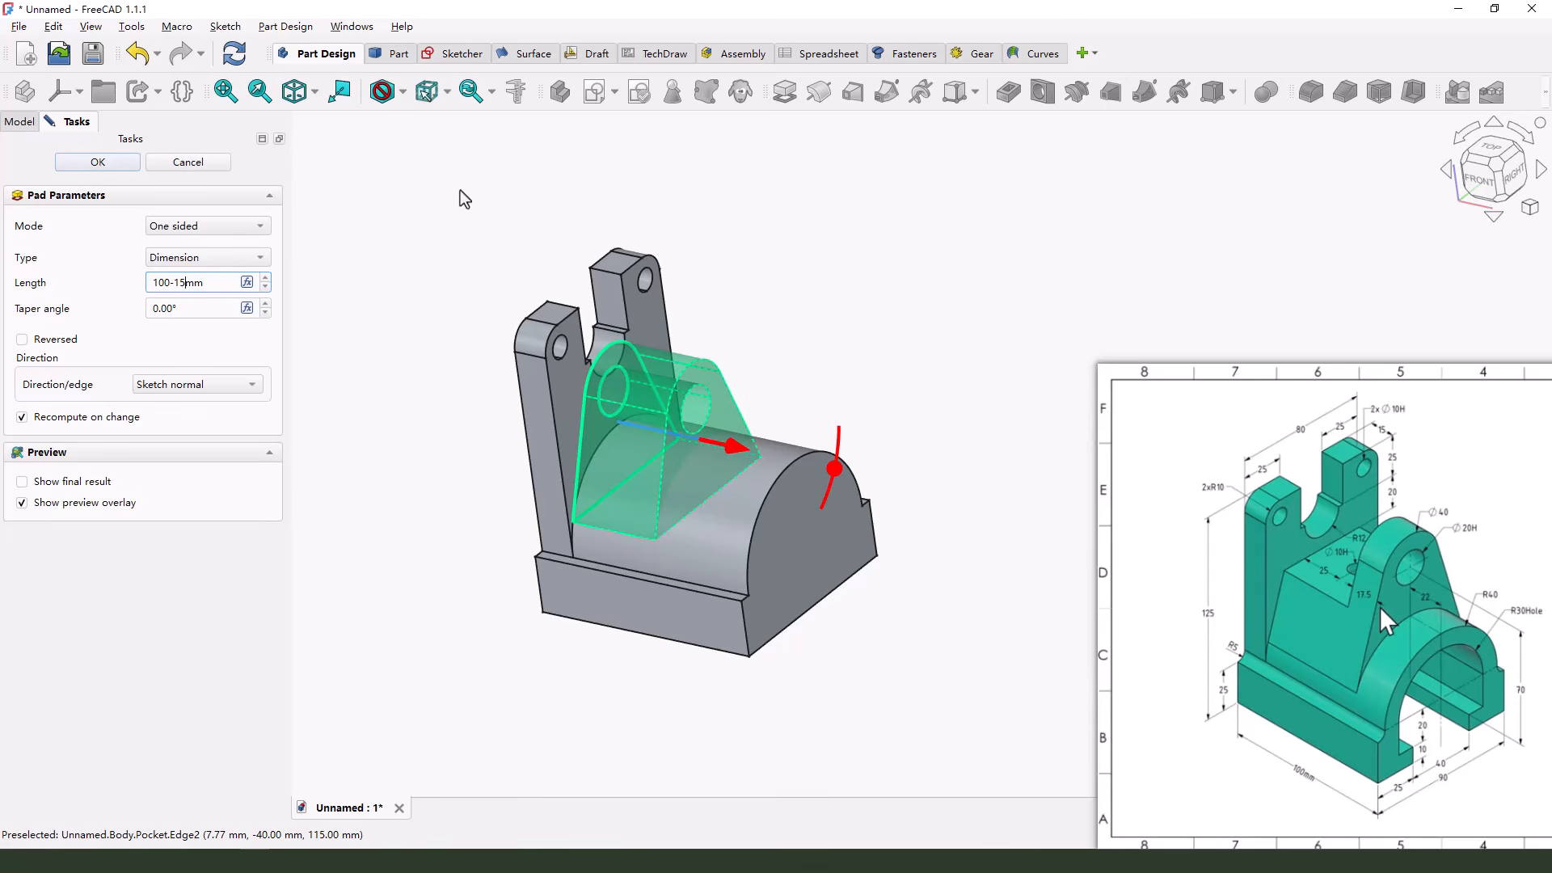
text(100-15-22)
key(Return)
middle_drag(951, 555, 967, 592)
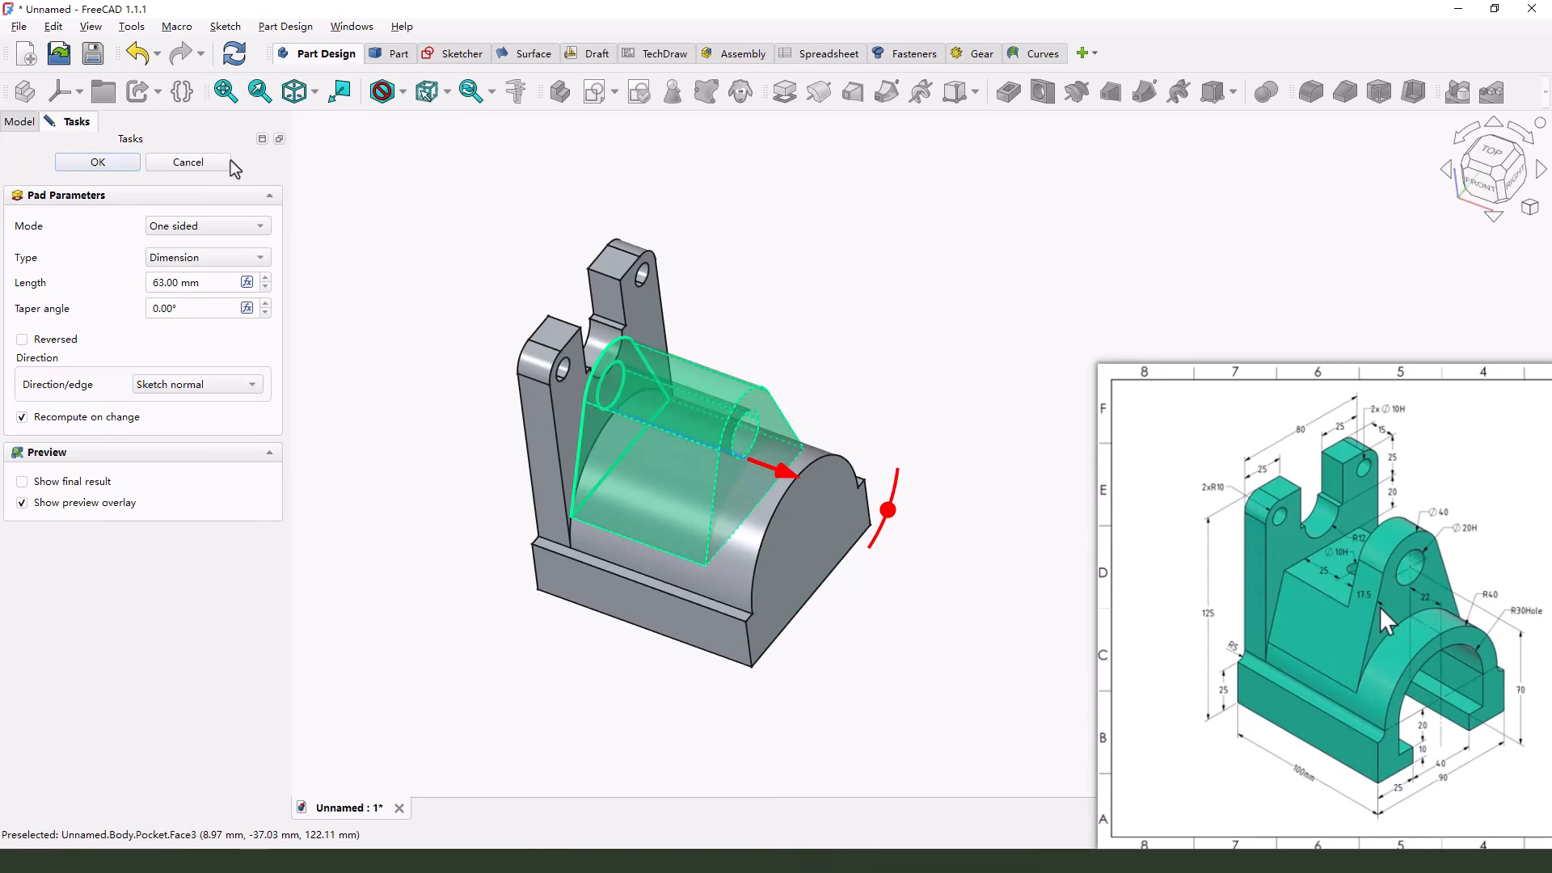
click(121, 161)
Start a new sketch on the XZ base plane
middle_drag(759, 508, 736, 482)
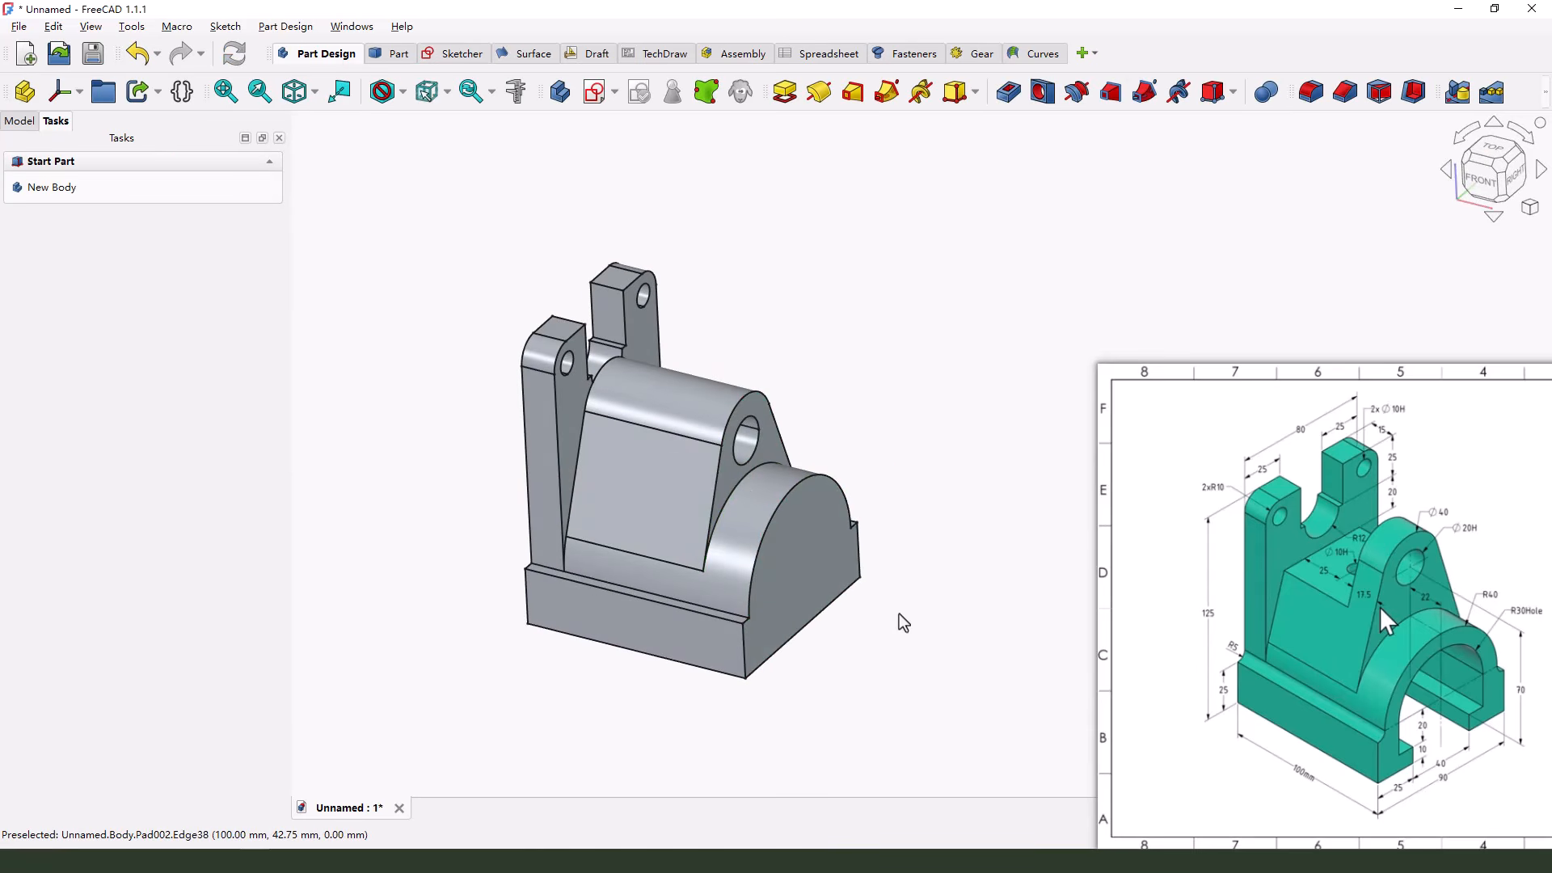
scroll(899, 614, up, 2)
scroll(734, 570, down, 1)
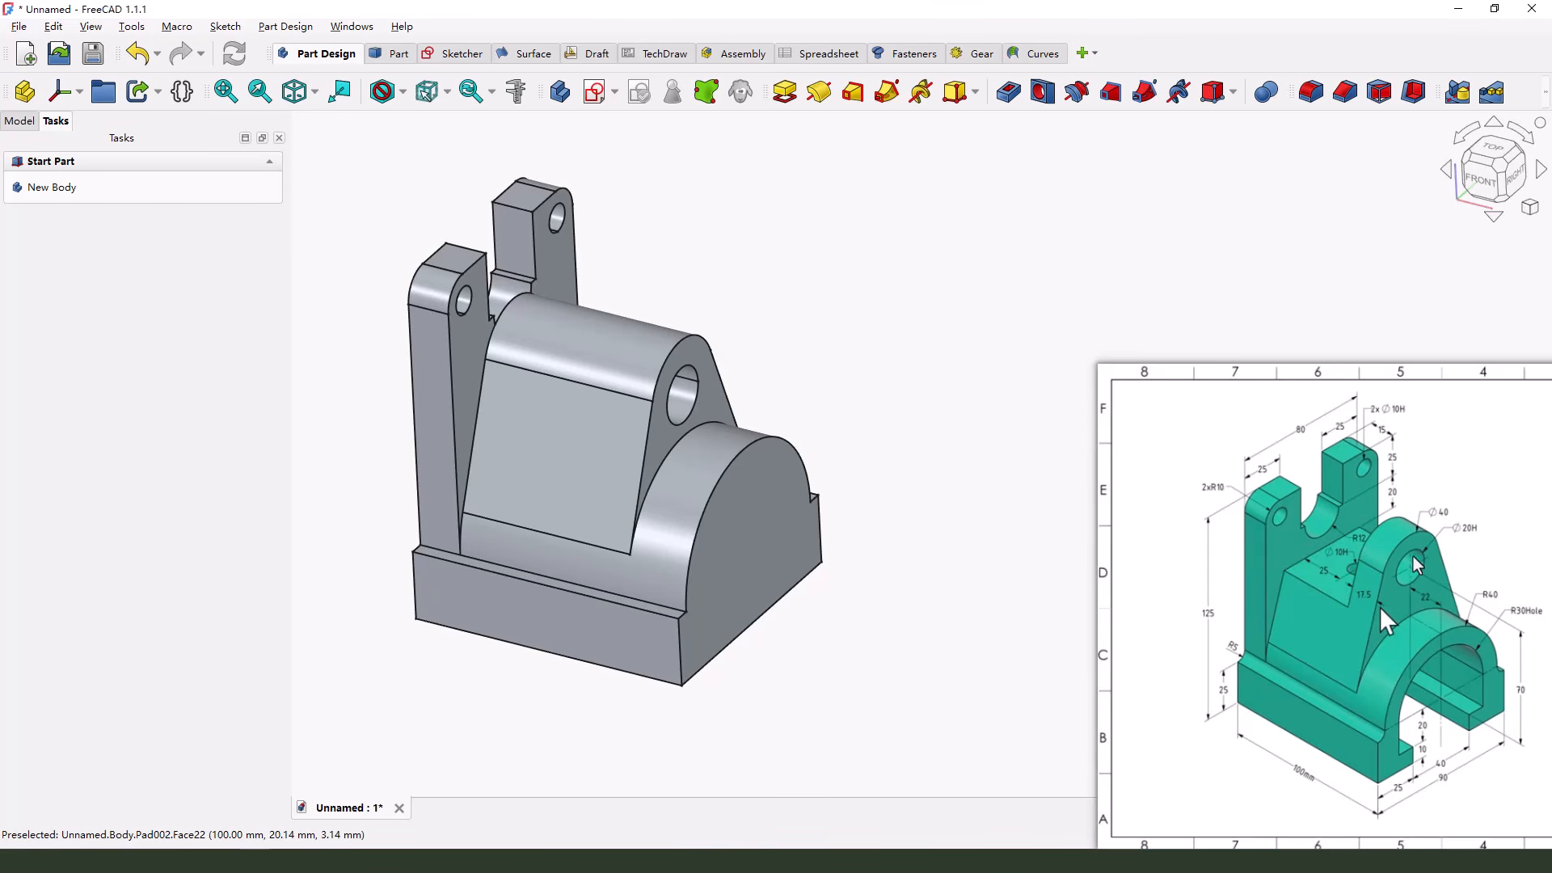
drag(1392, 480, 1345, 504)
drag(1361, 577, 1360, 599)
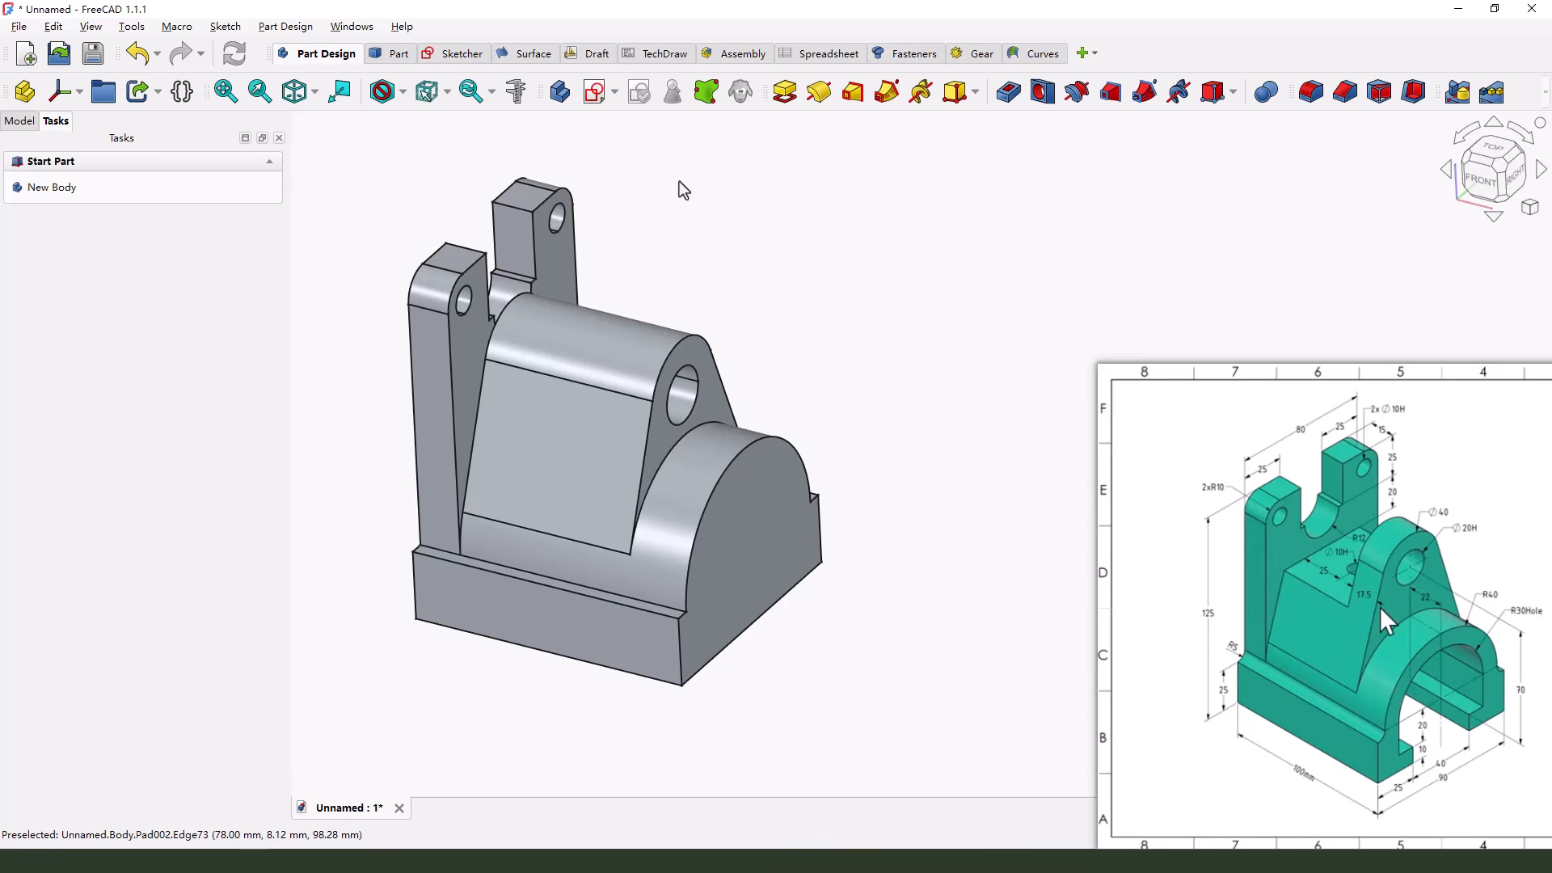
click(592, 92)
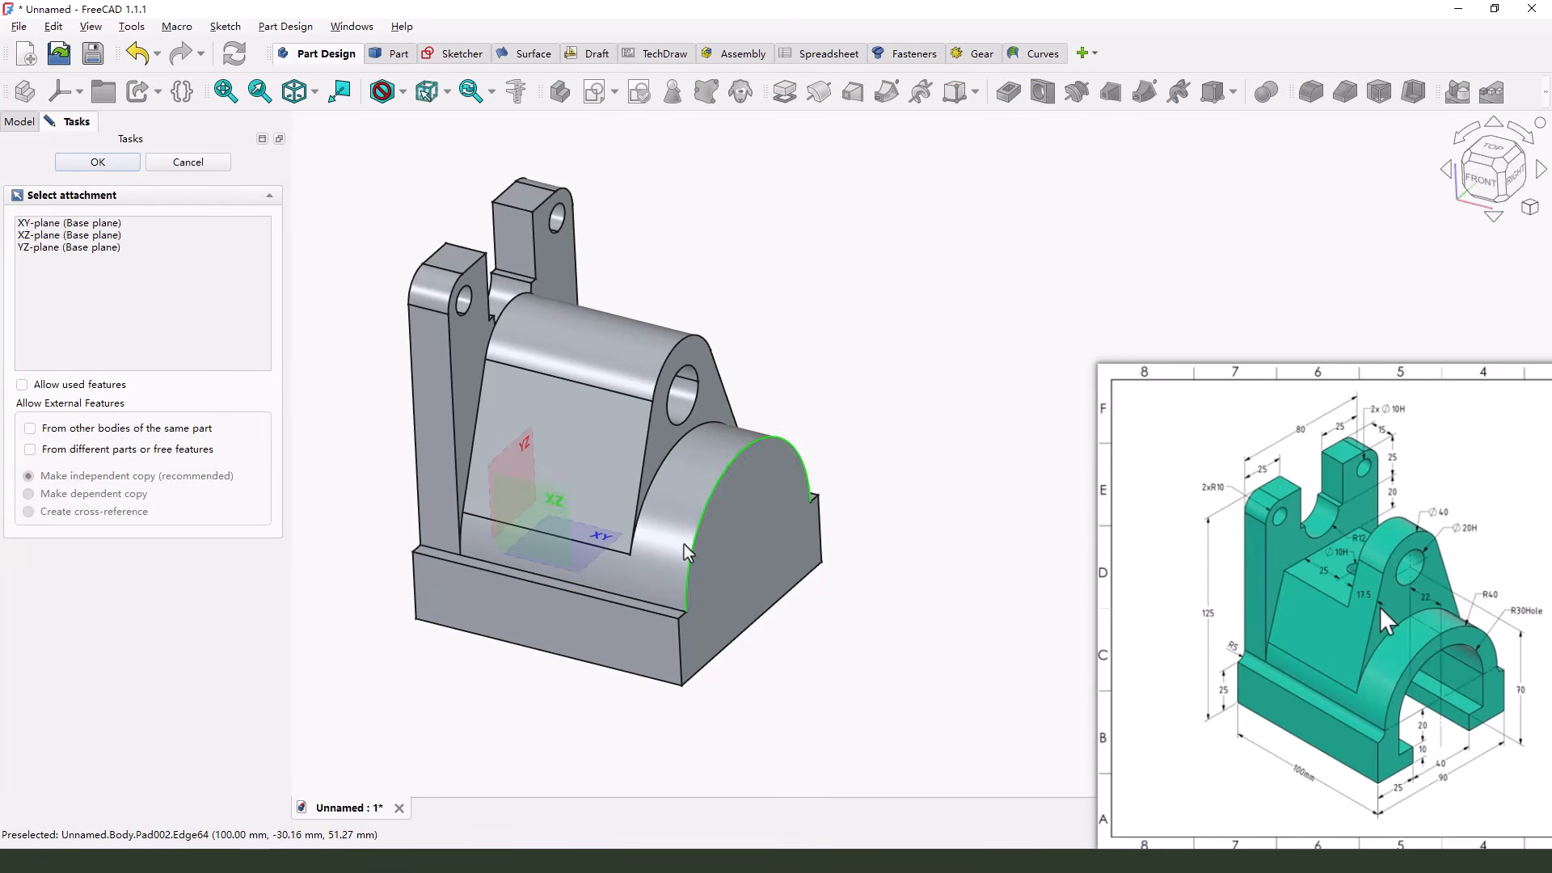
click(555, 498)
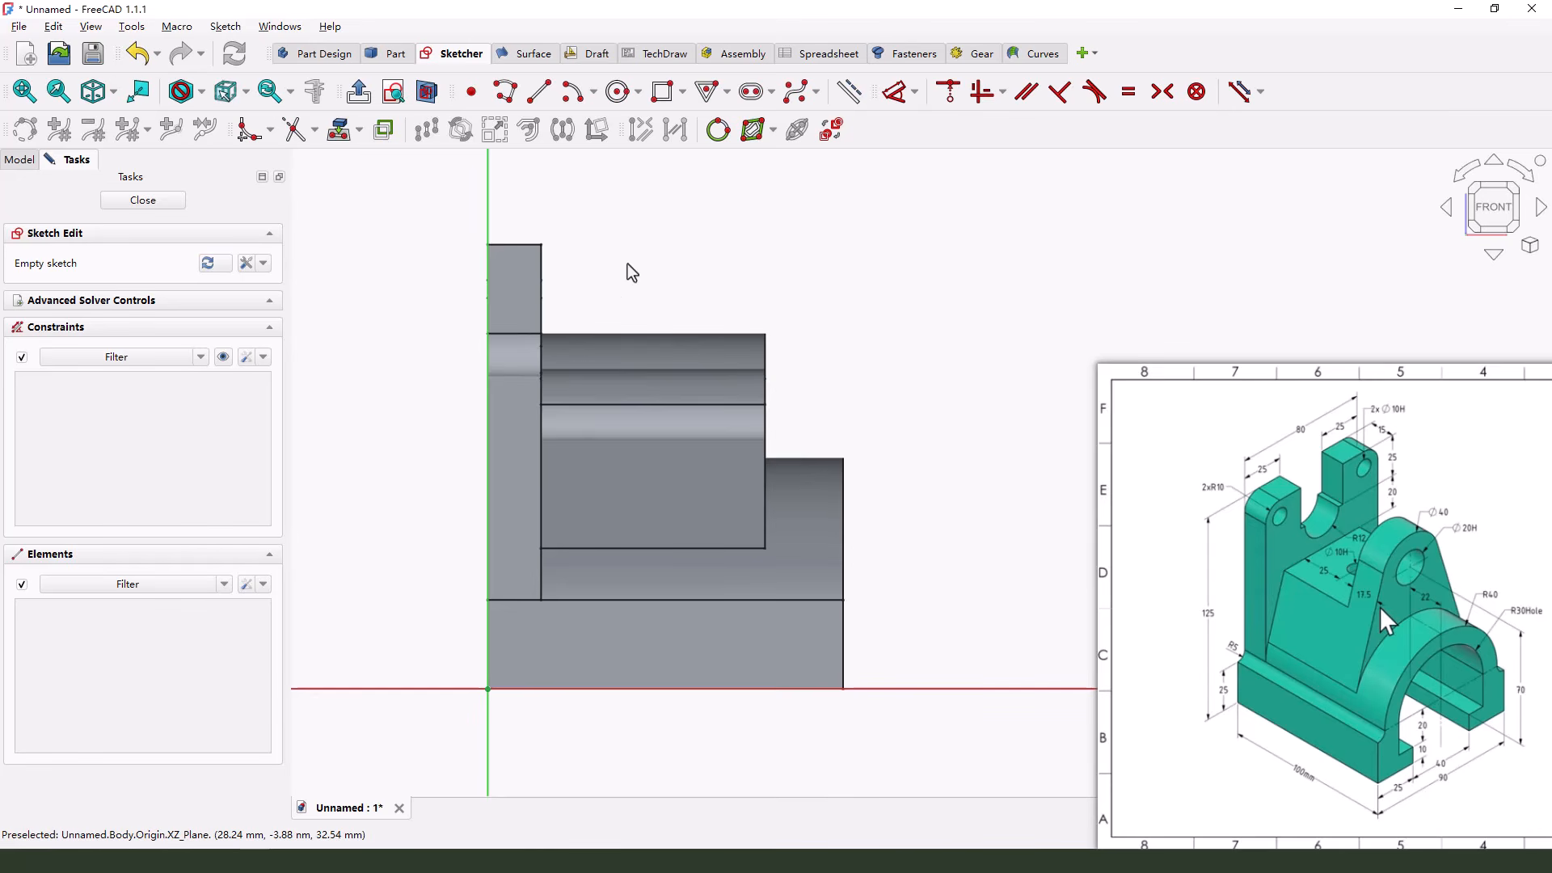
Project the back plate's upper section and the lug's outer end edge into the sketch as external geometry
drag(603, 249, 554, 270)
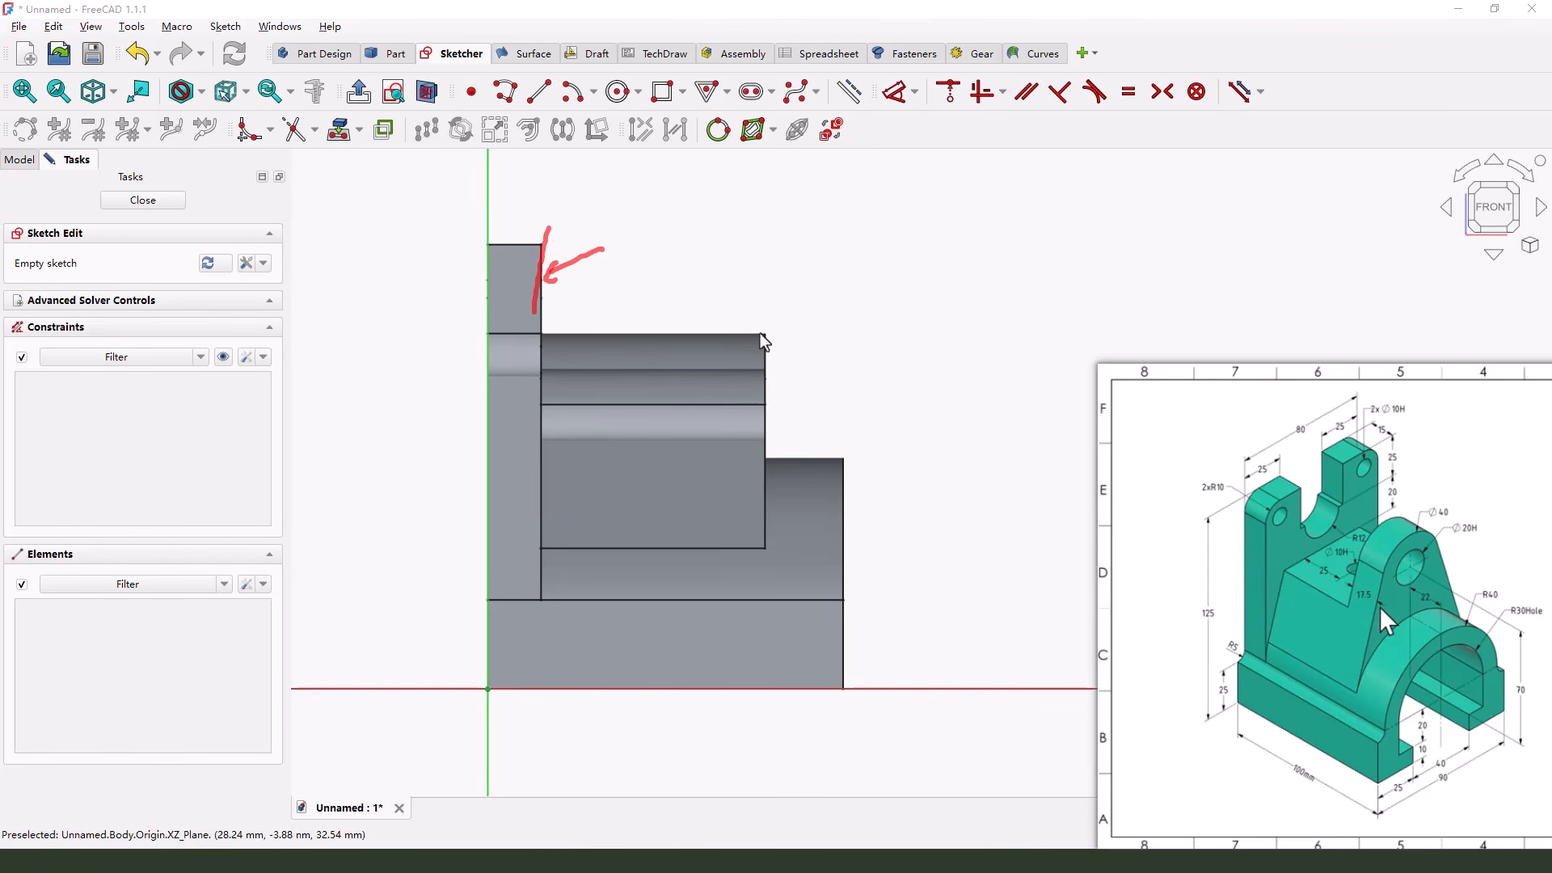
click(343, 129)
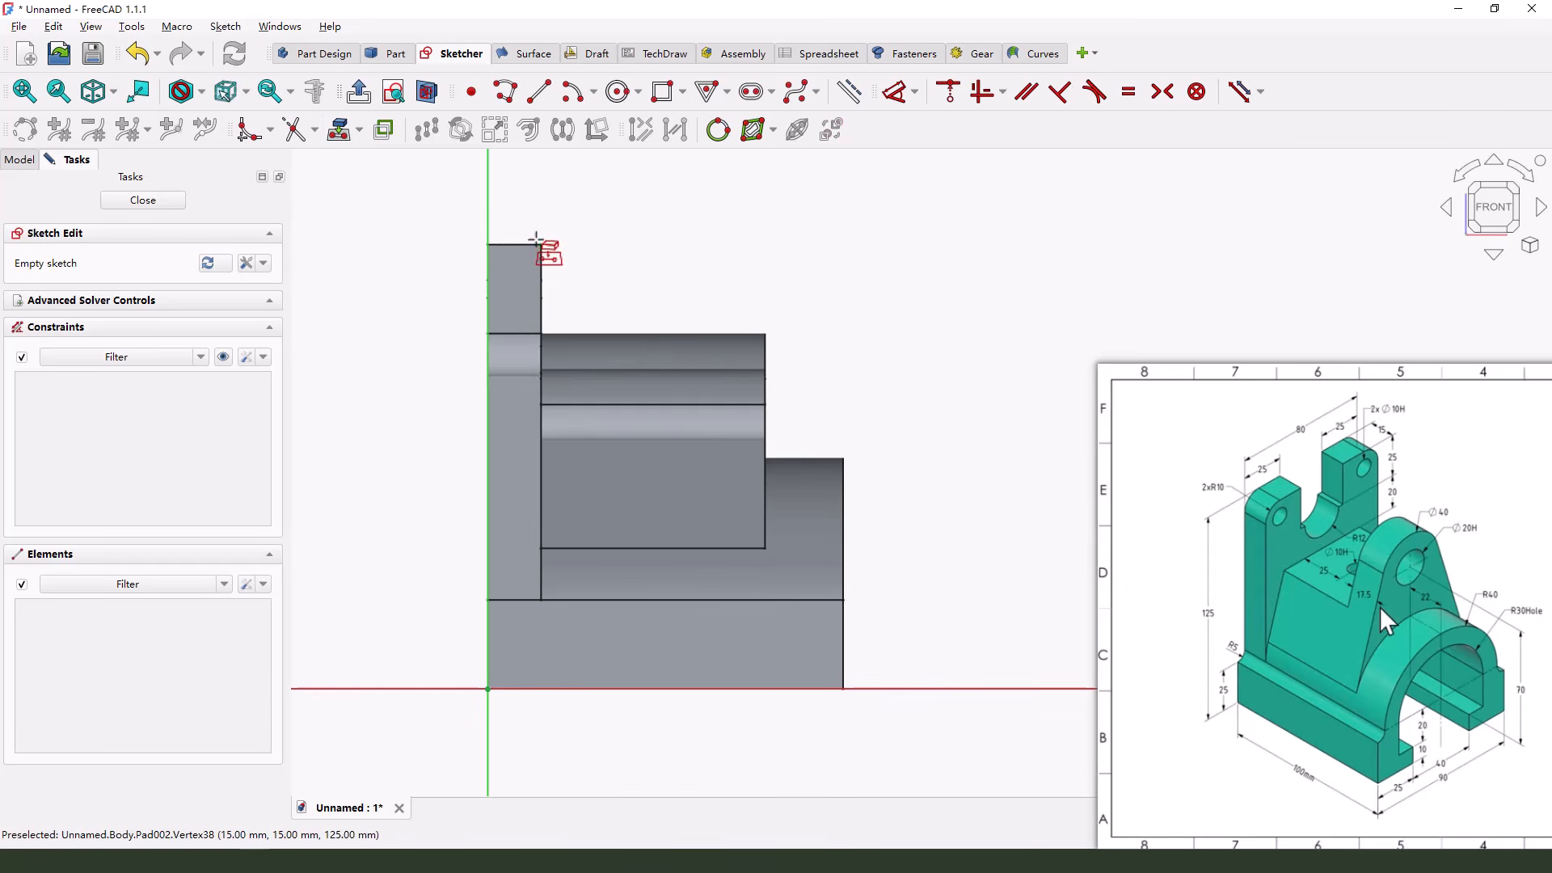
click(537, 257)
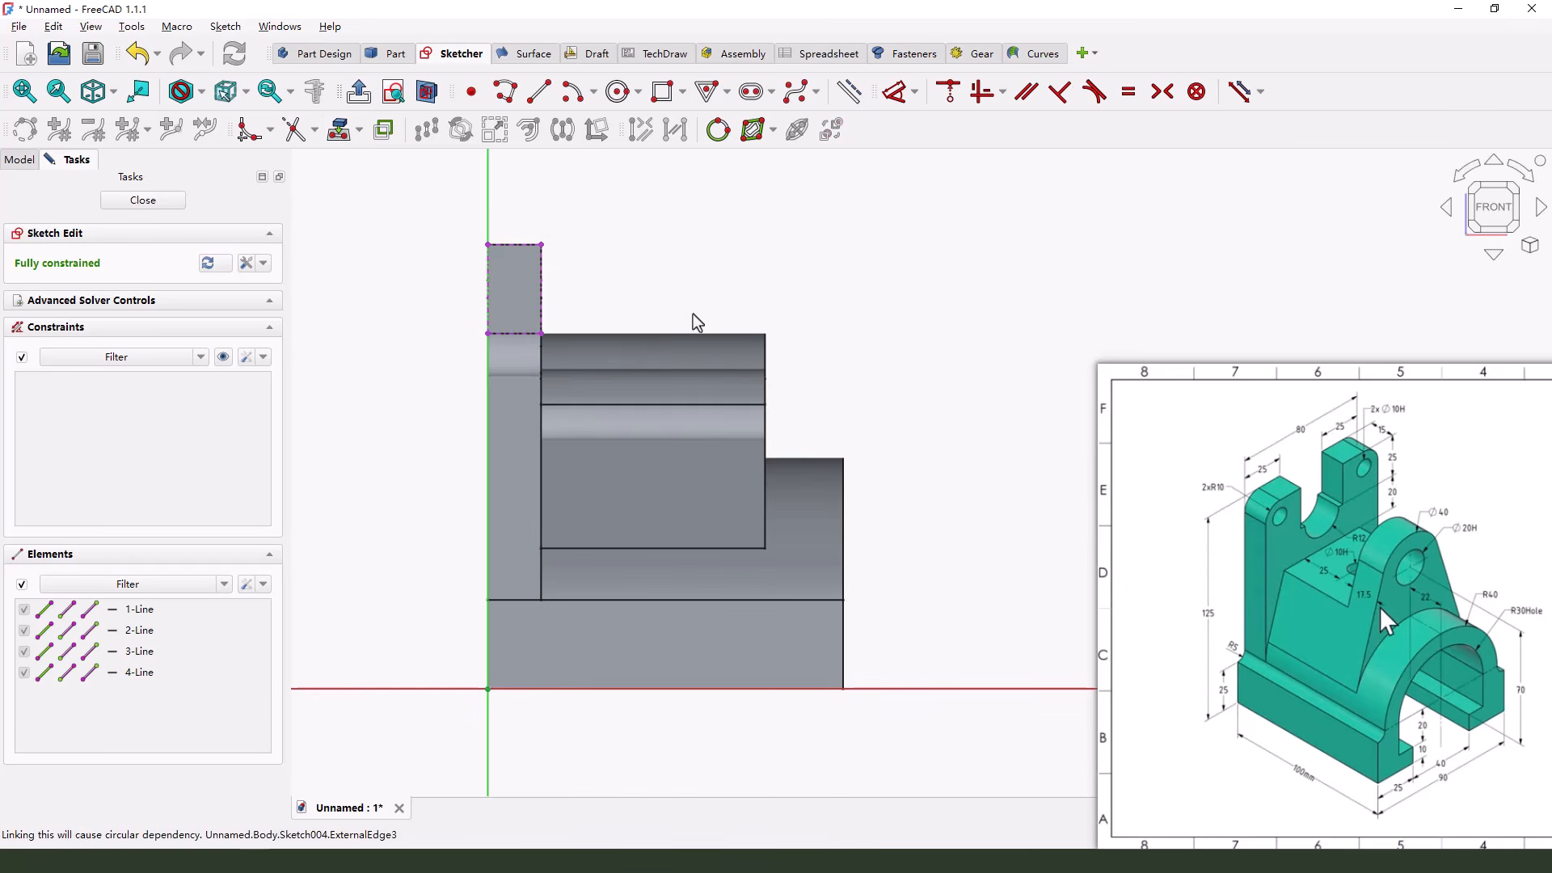
click(769, 473)
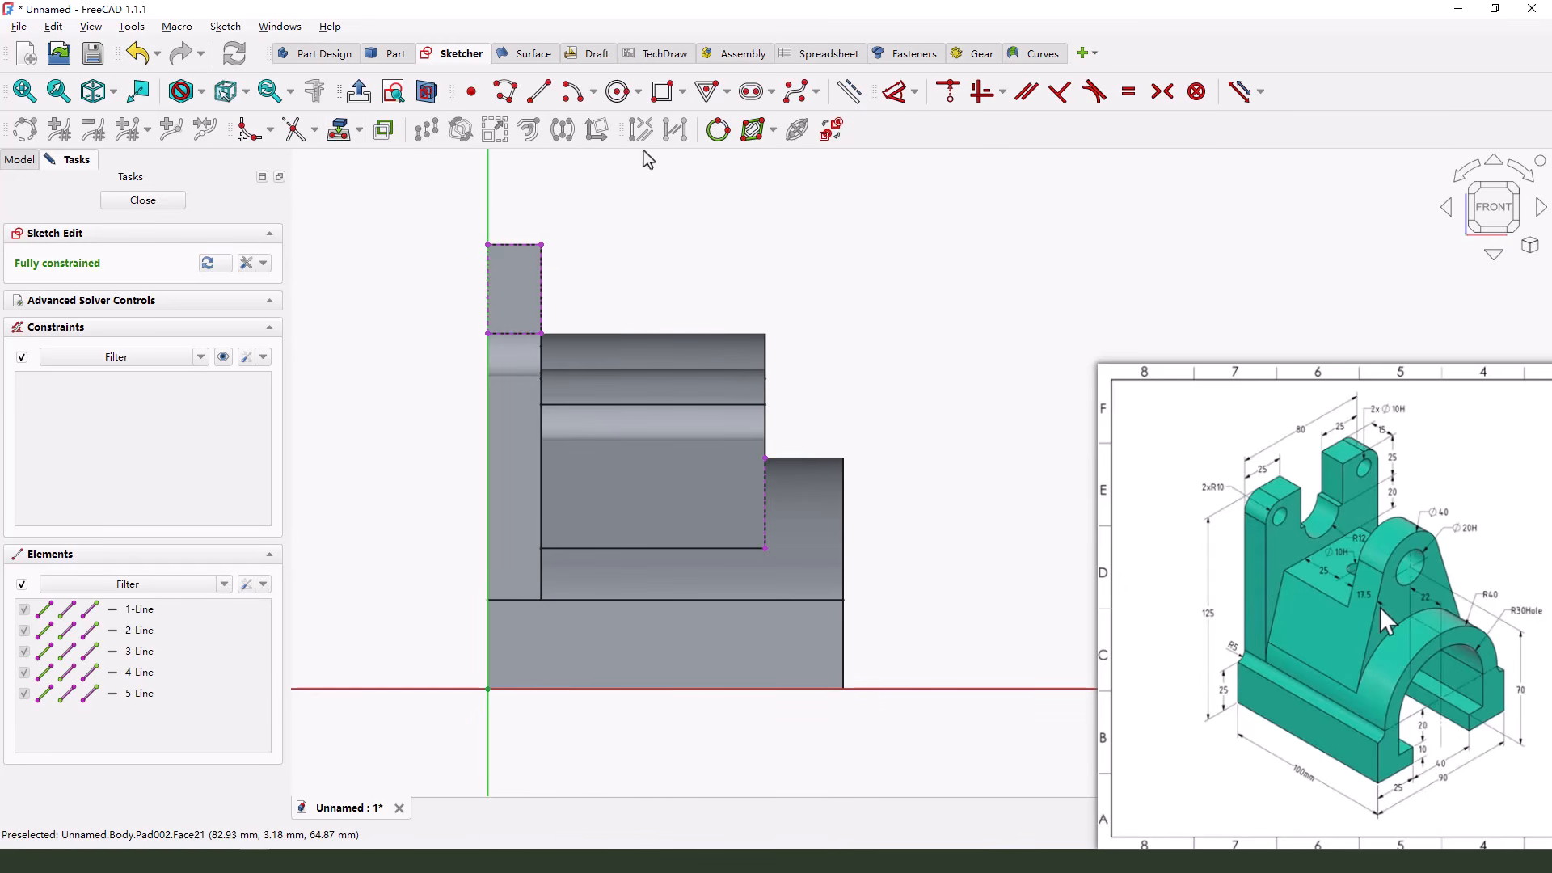
Draw a rectangle across the lug's upper section and constrain its upper corner onto the back plate's projected front edge
click(668, 91)
click(568, 483)
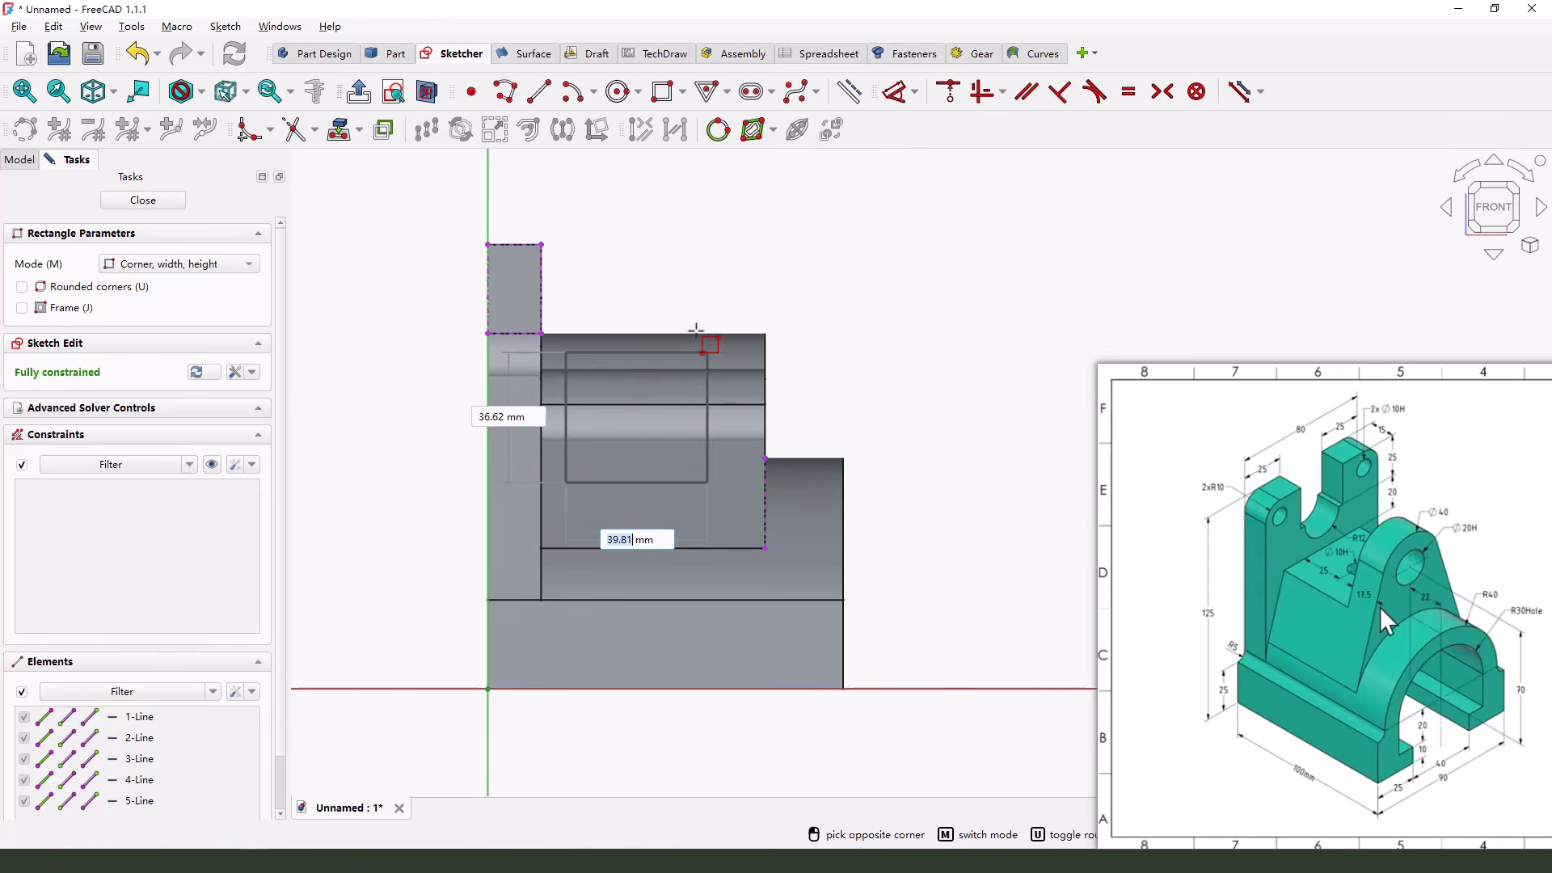
click(705, 257)
right_click(869, 245)
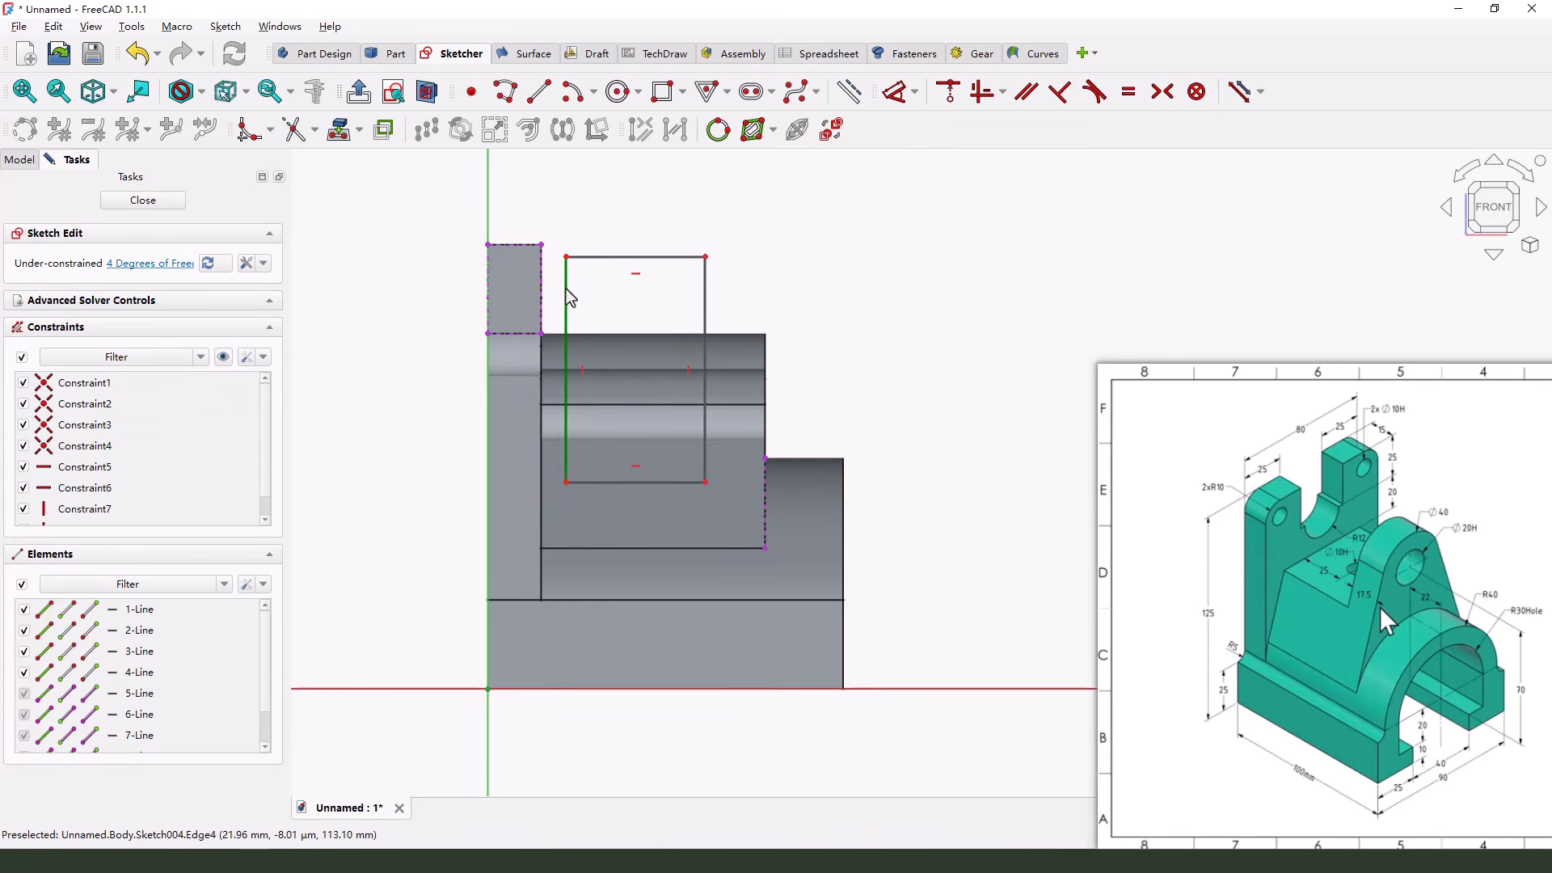
click(565, 257)
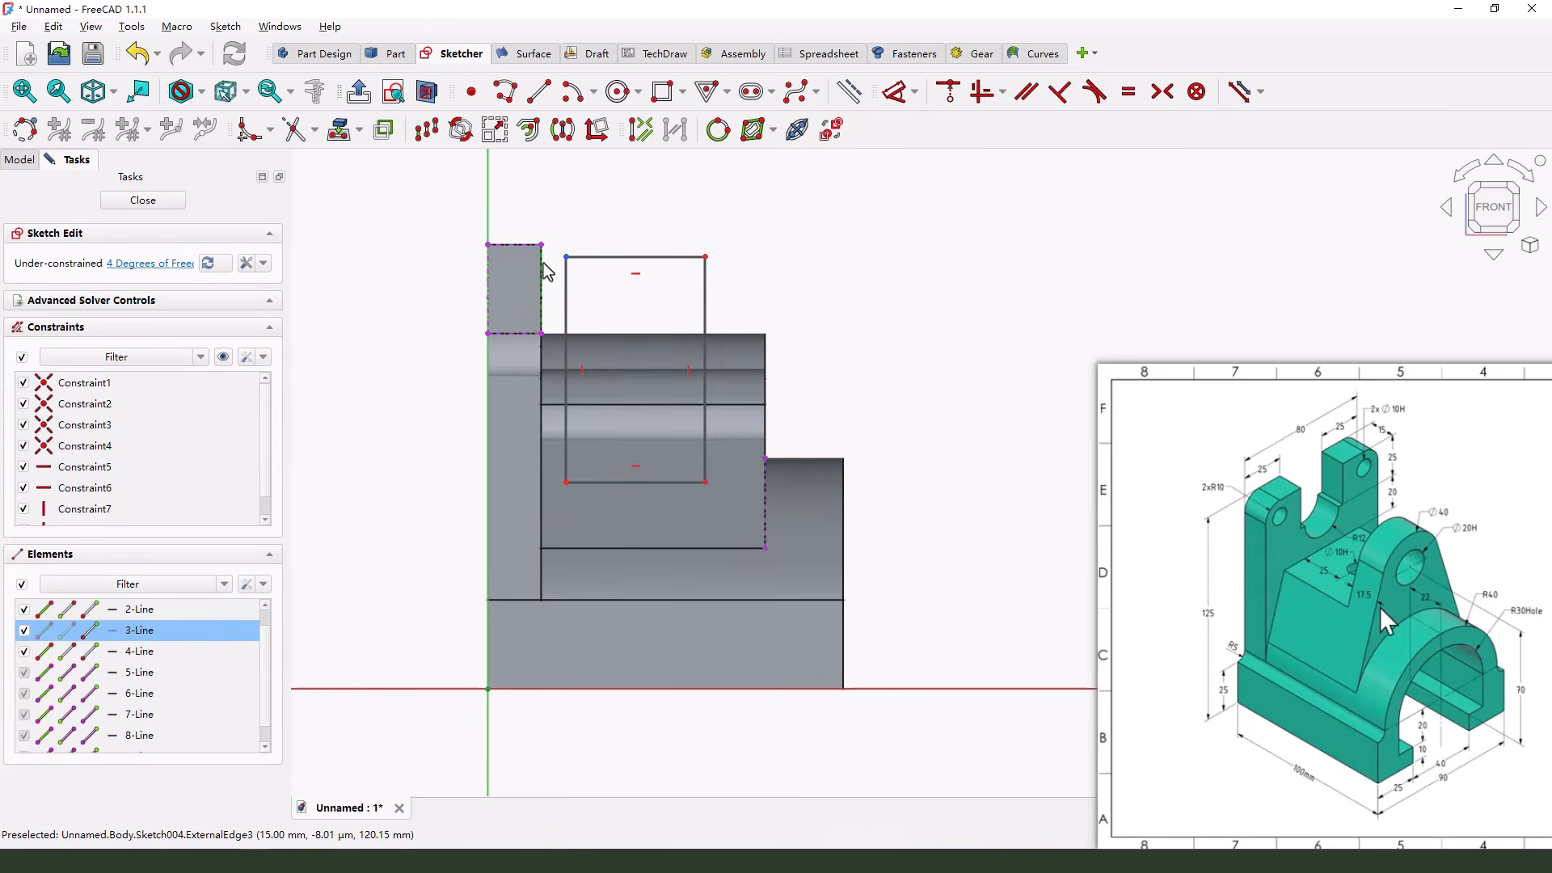
click(951, 100)
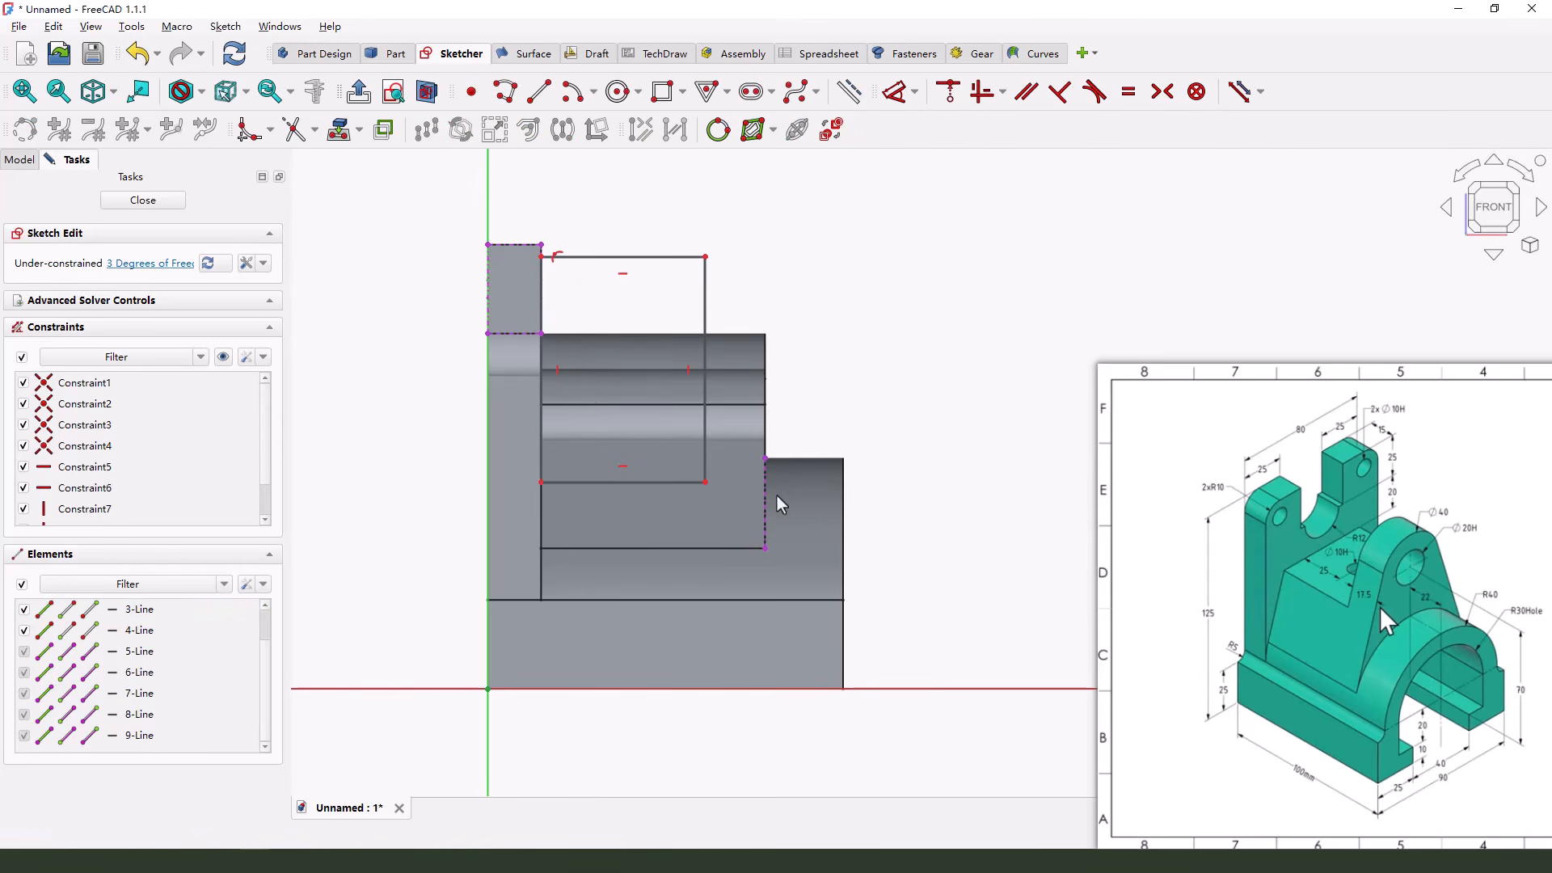
Dimension the gap between the rectangle's outer vertical edge and the lug's projected outer end as 17.5 mm
click(899, 92)
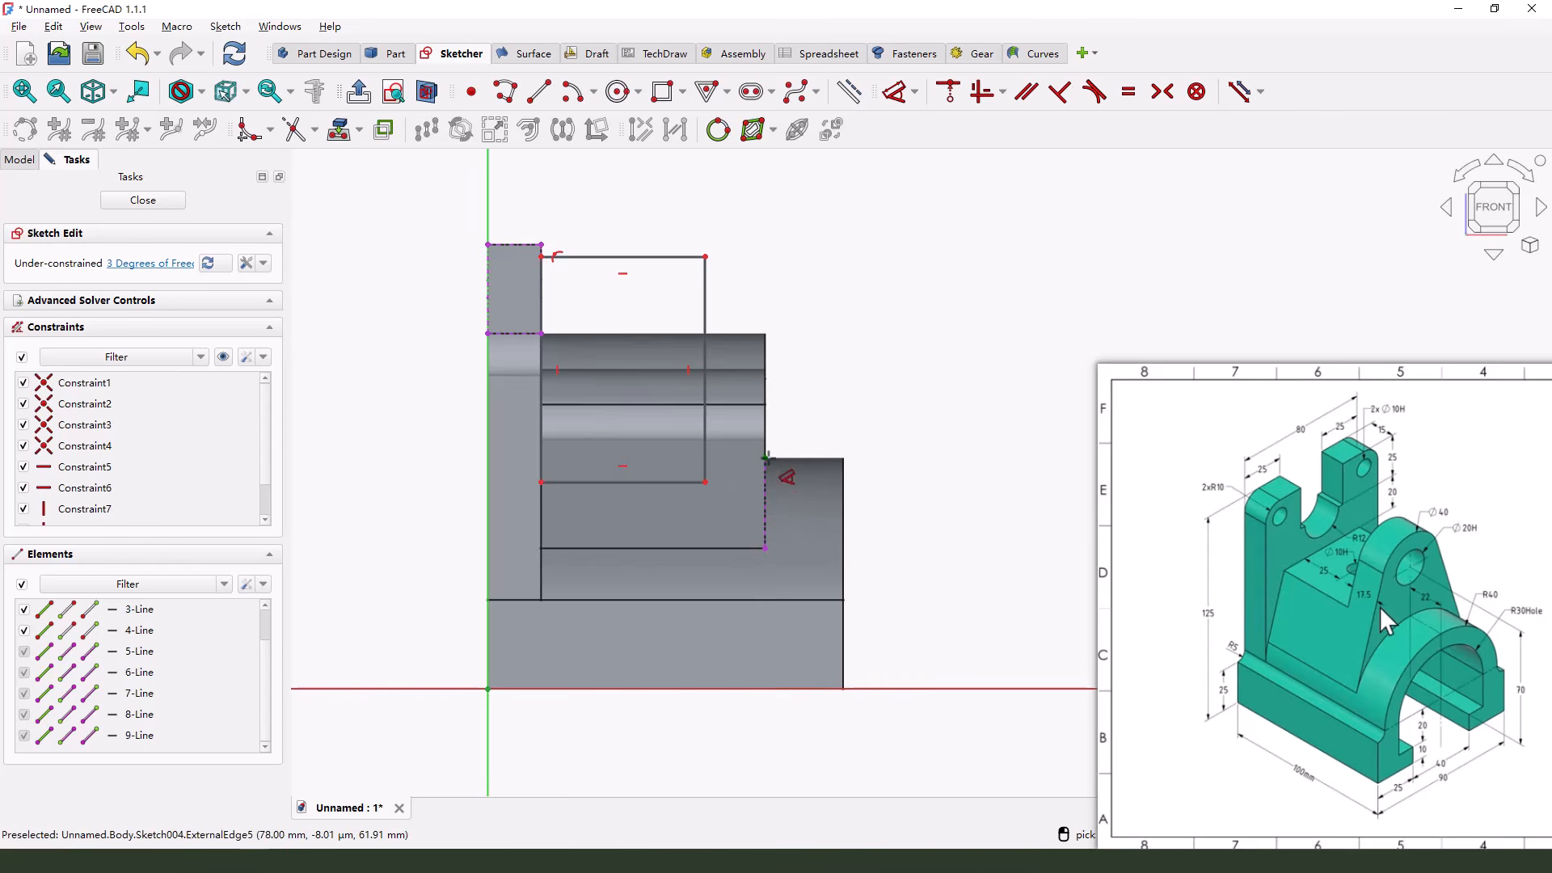
click(705, 475)
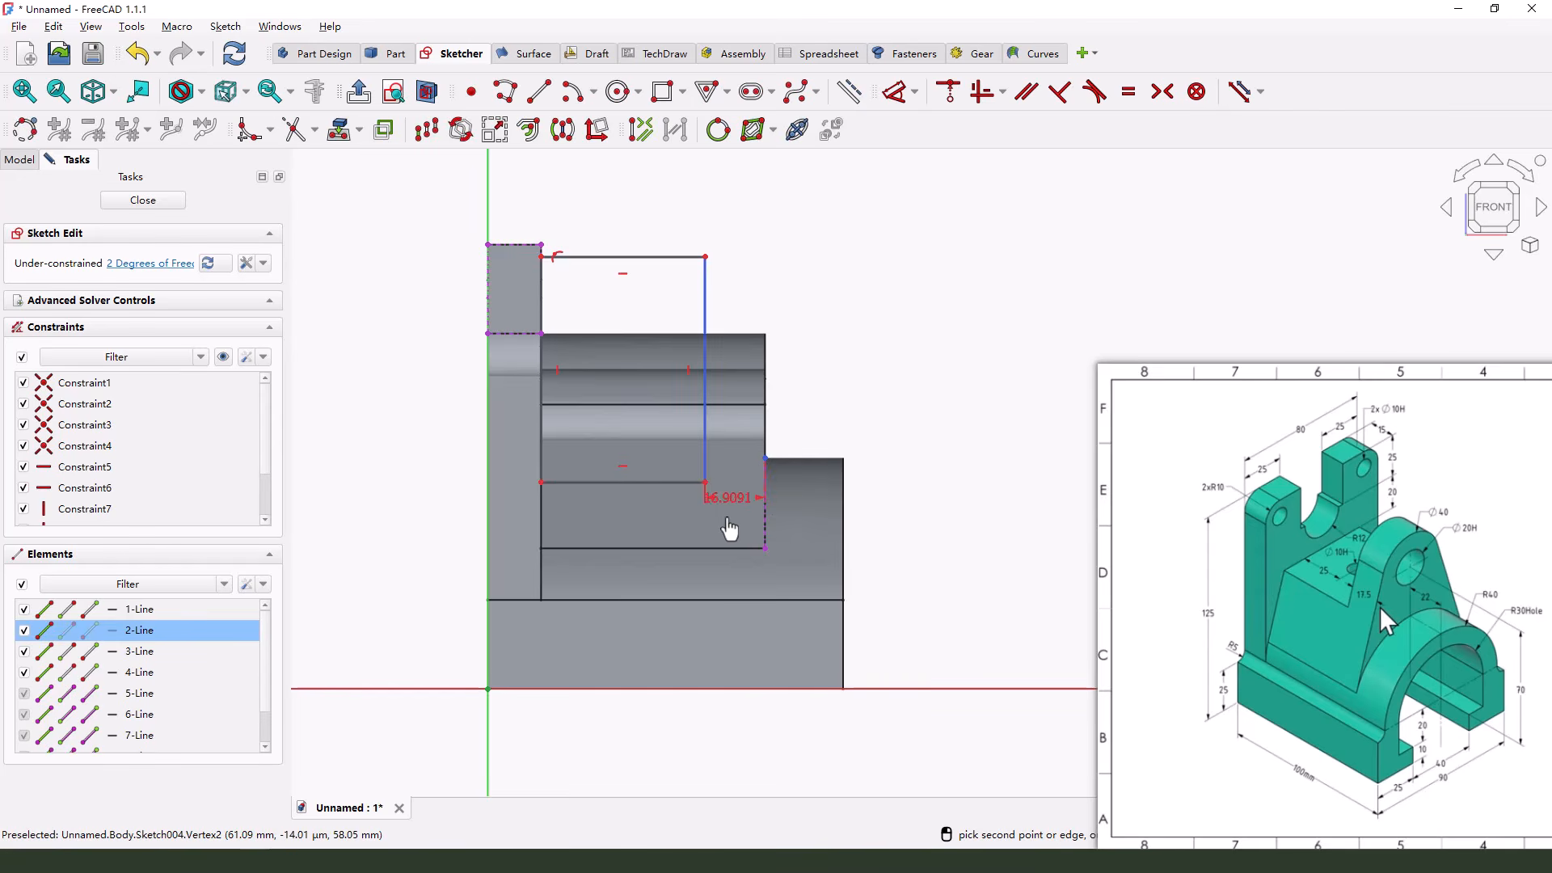
click(727, 521)
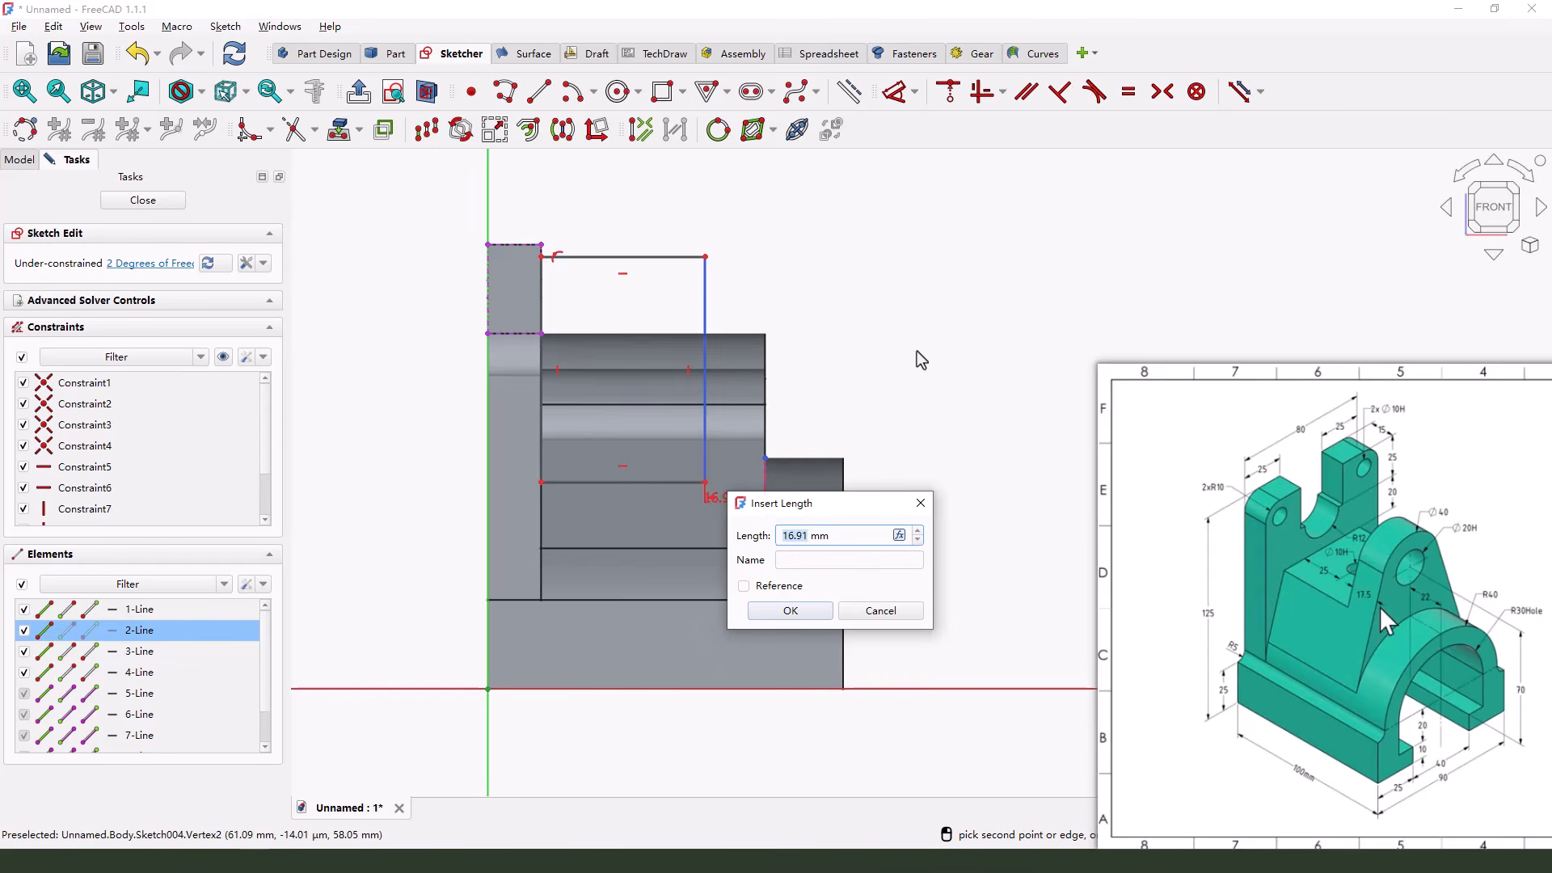
text(17.5)
key(Return)
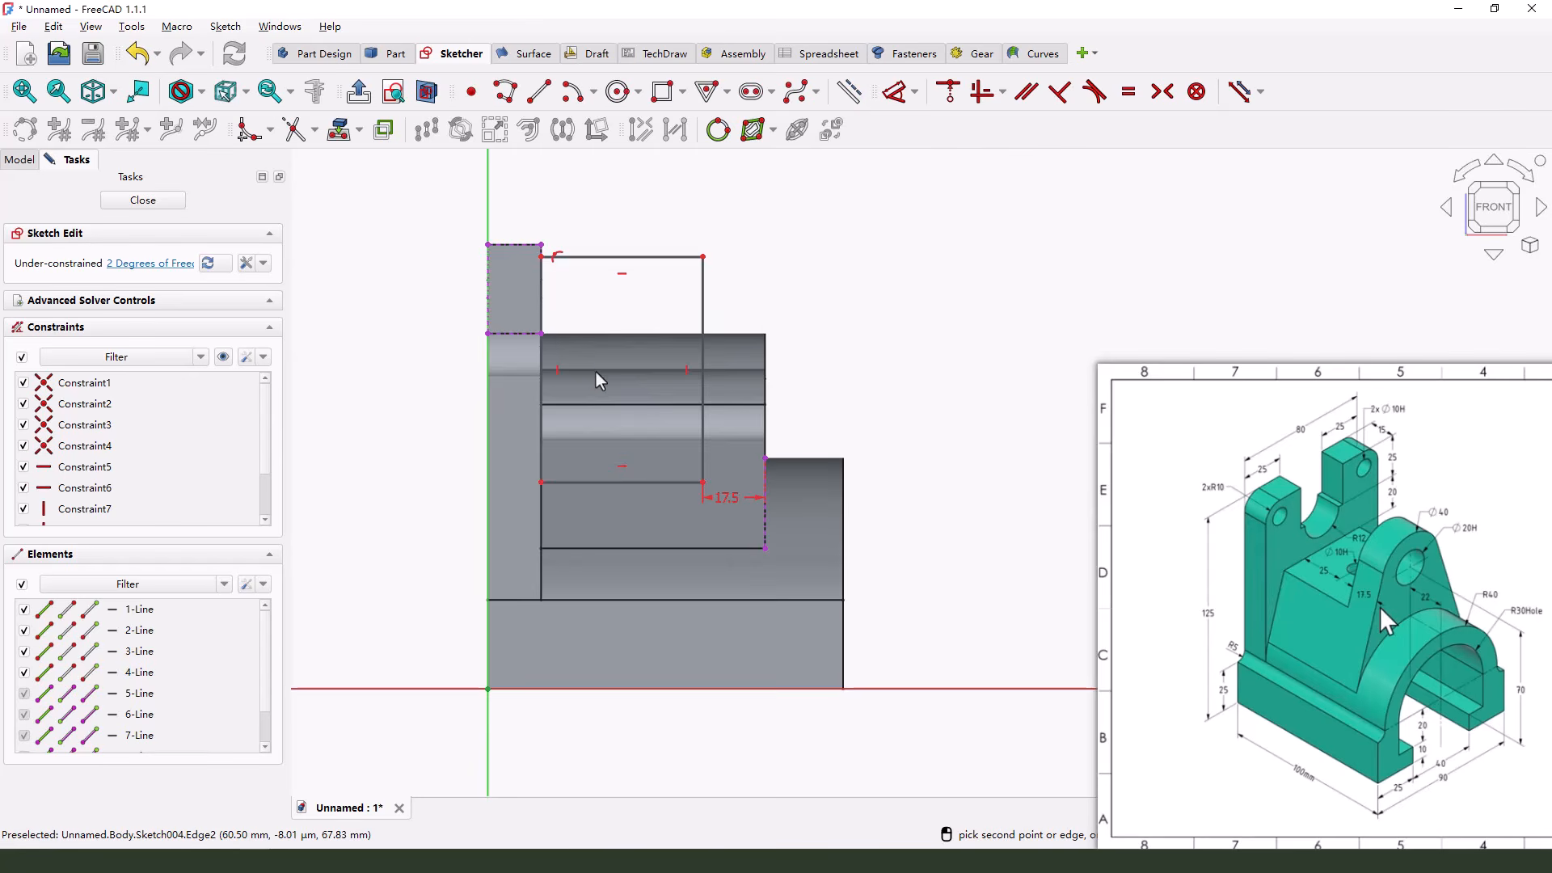
Set the distance from the projected lower end of the back plate's upper section to the rectangle's lower edge to 20 mm
middle_drag(595, 371, 549, 349)
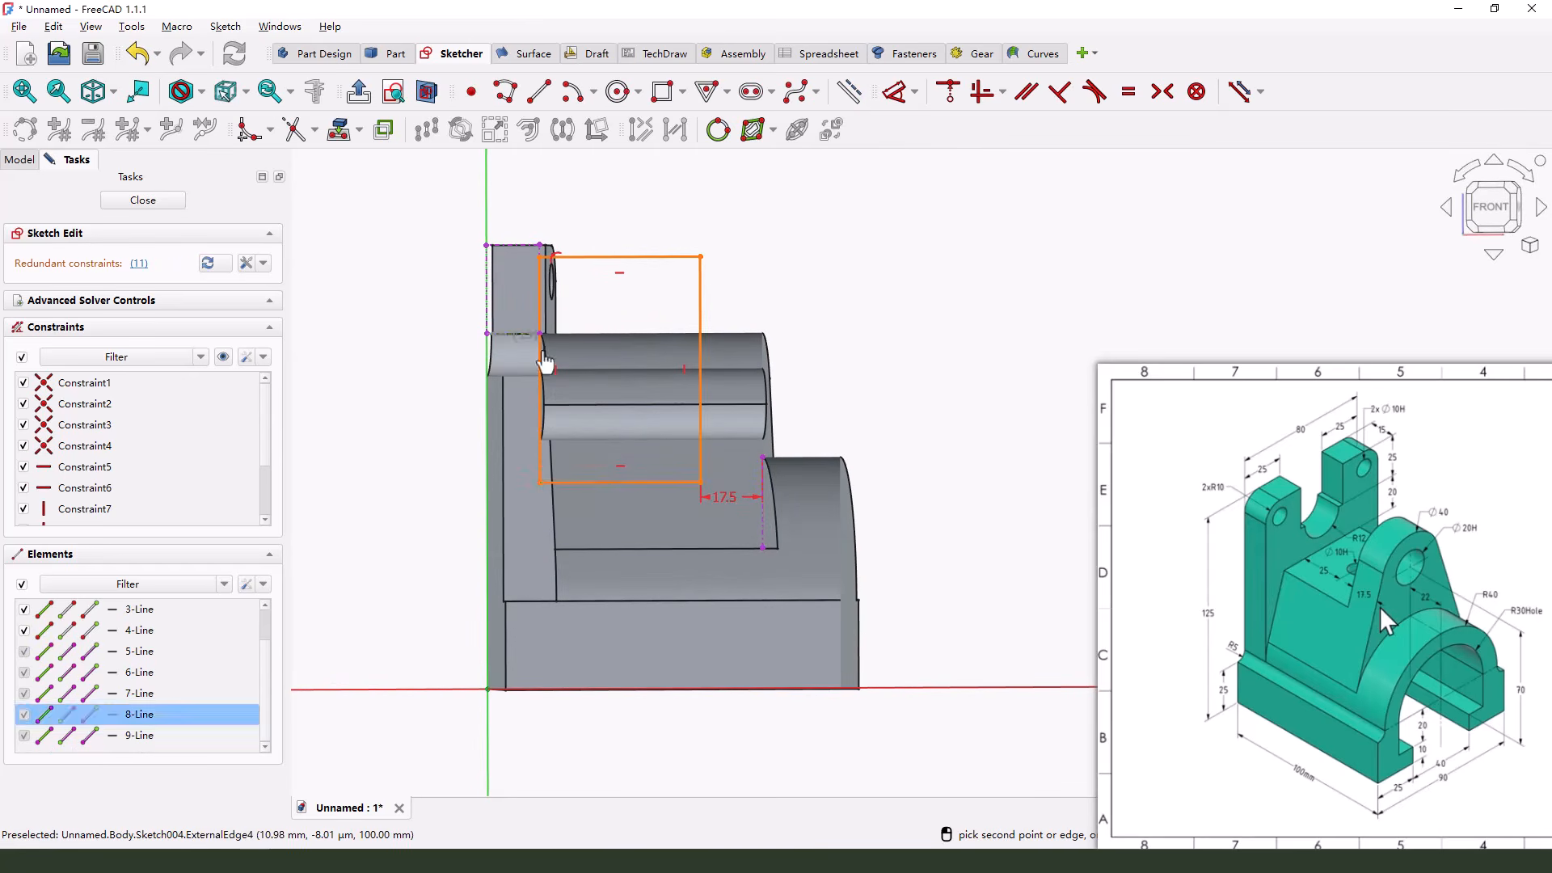
click(580, 483)
click(428, 428)
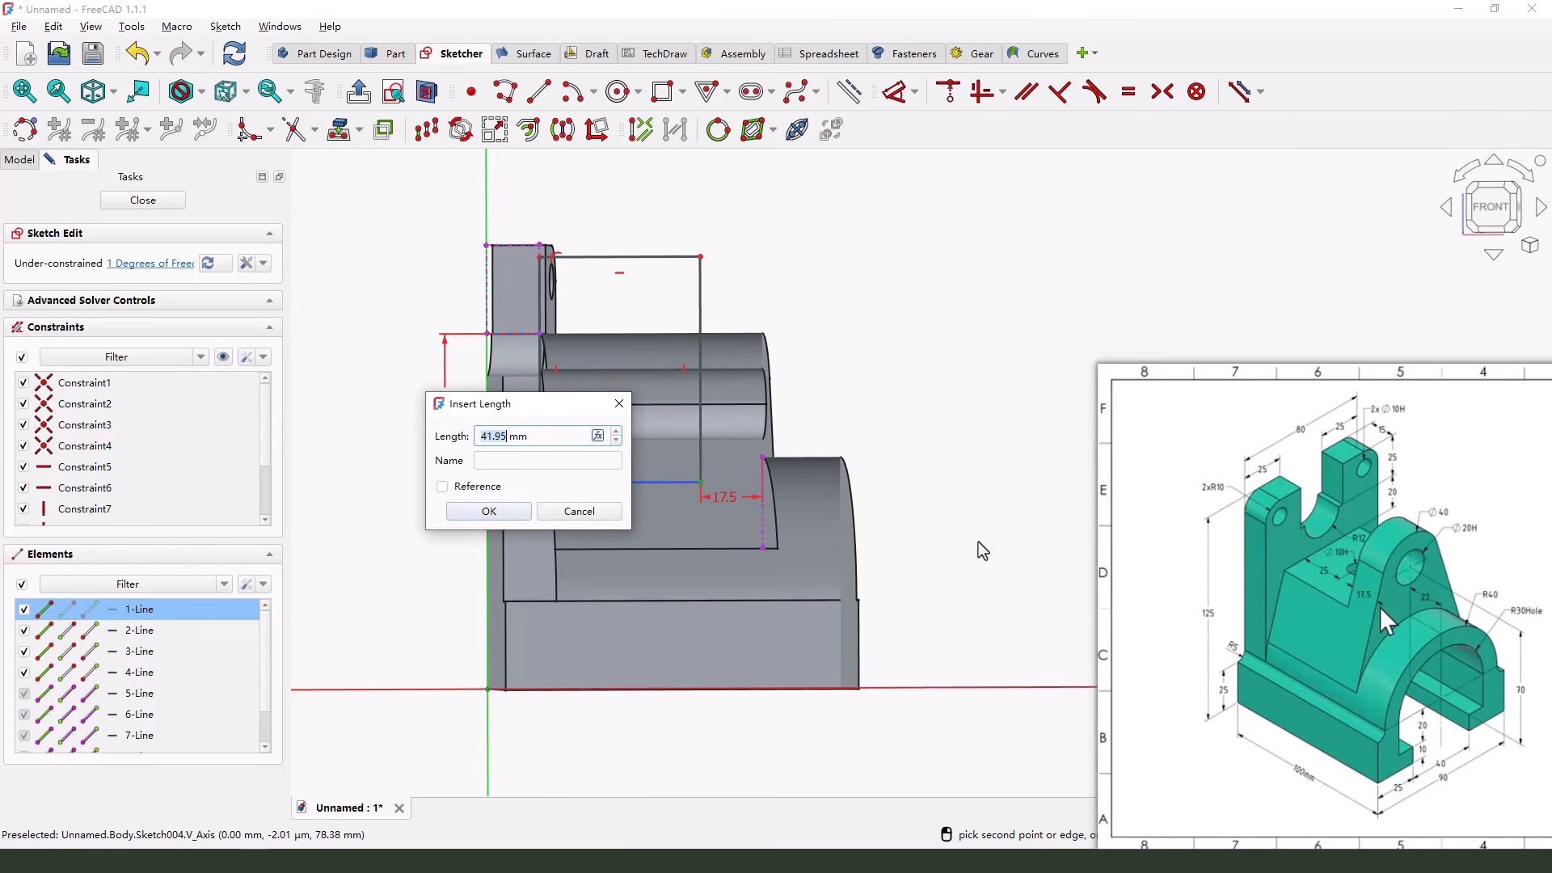
text(20)
key(Return)
Dimension the rectangle's height, keeping the drawn value, and close the sketch
click(700, 306)
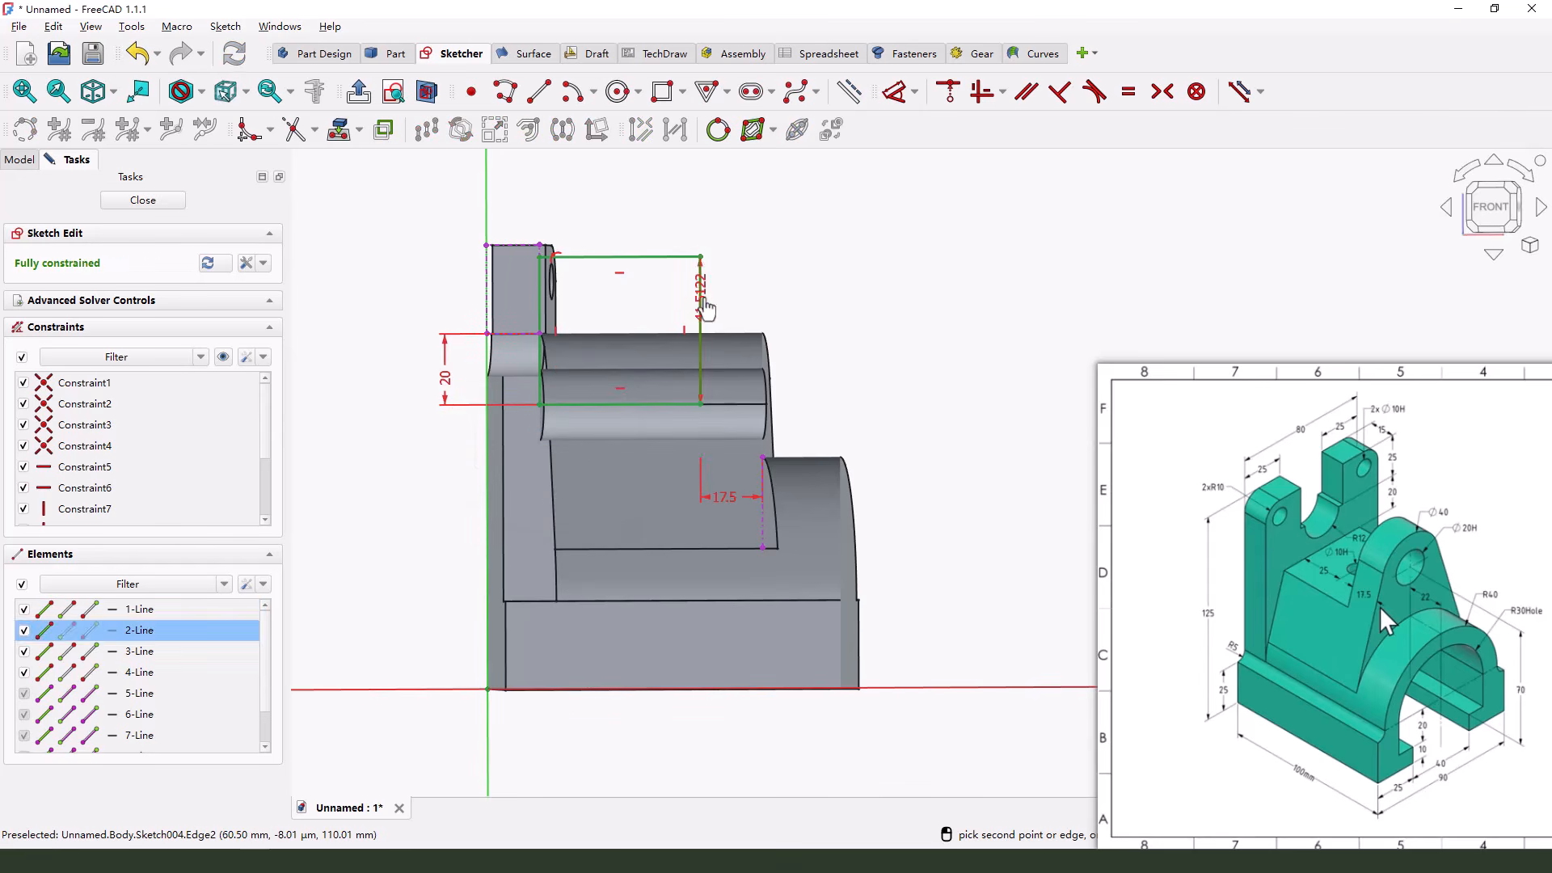
click(859, 322)
click(939, 409)
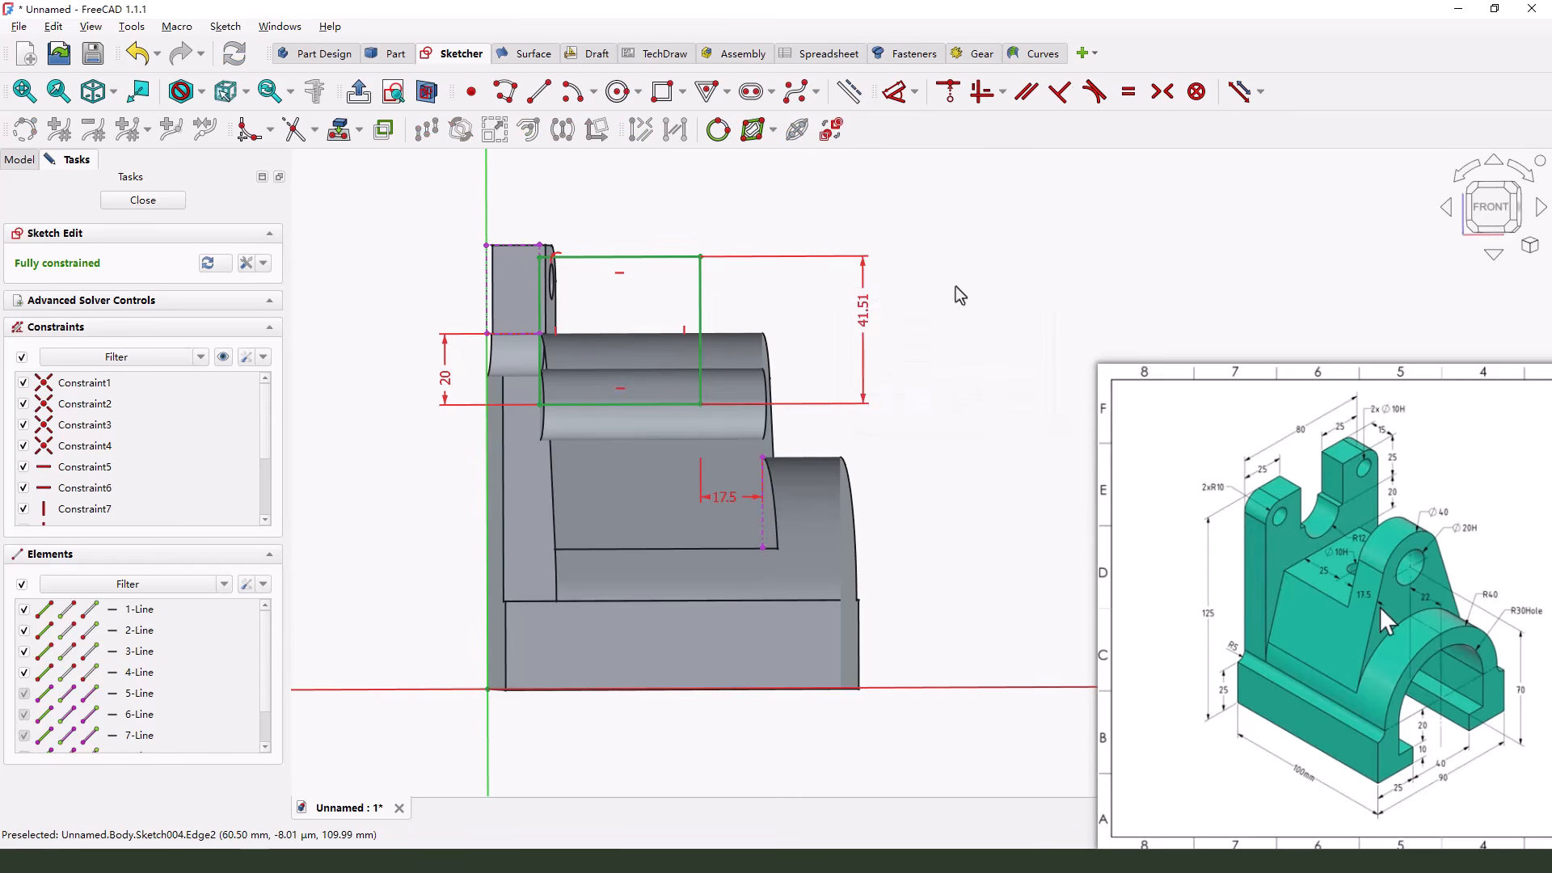
click(154, 202)
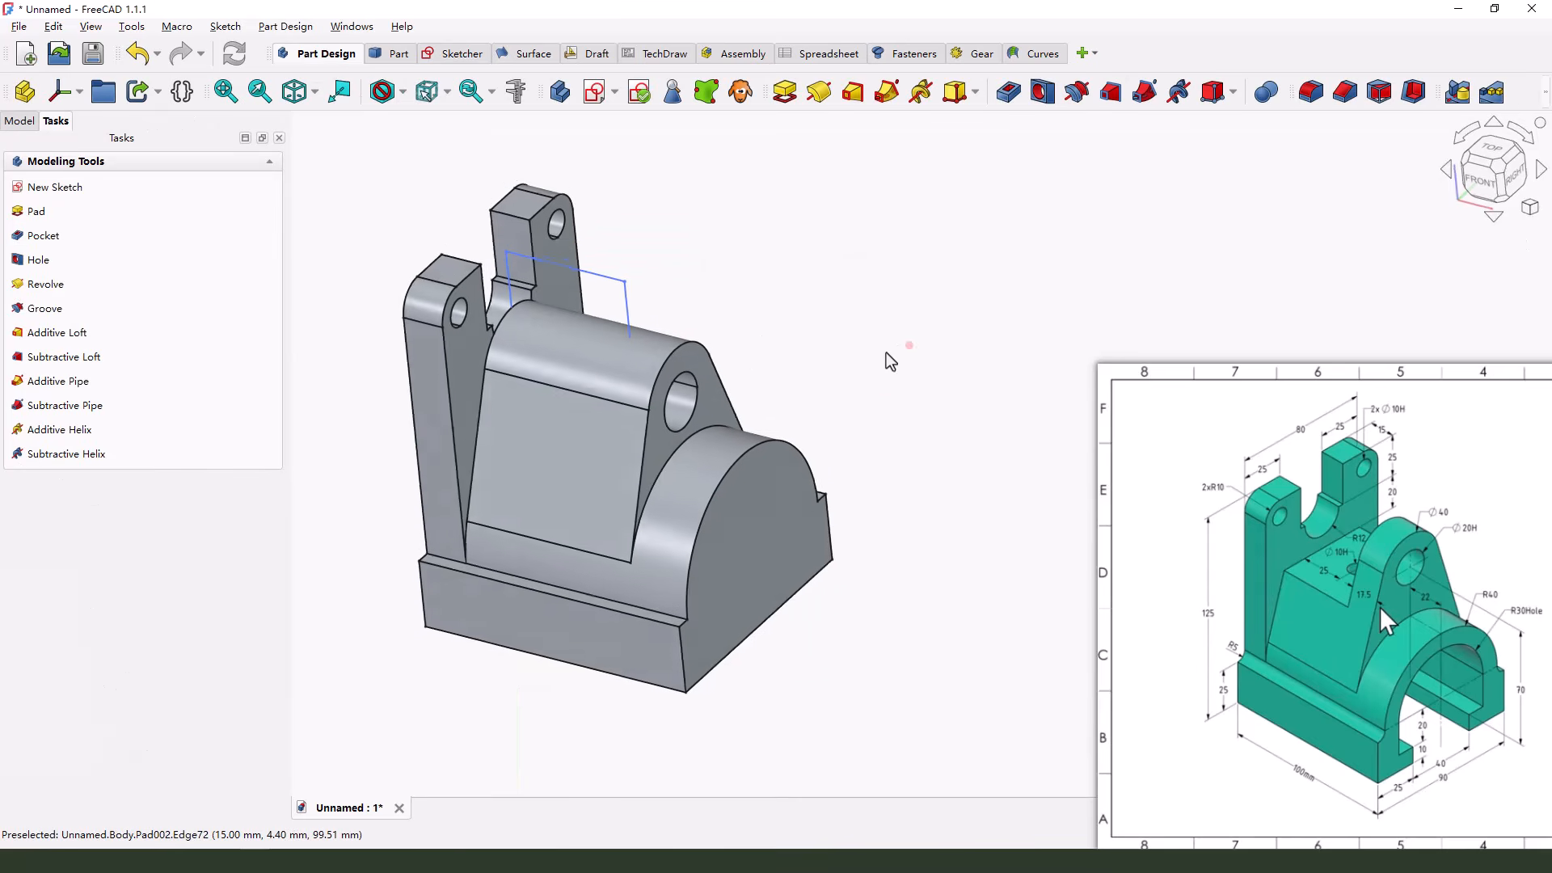
Pocket the rectangle through all in Symmetric mode to cut the step into the lug's top
click(1008, 91)
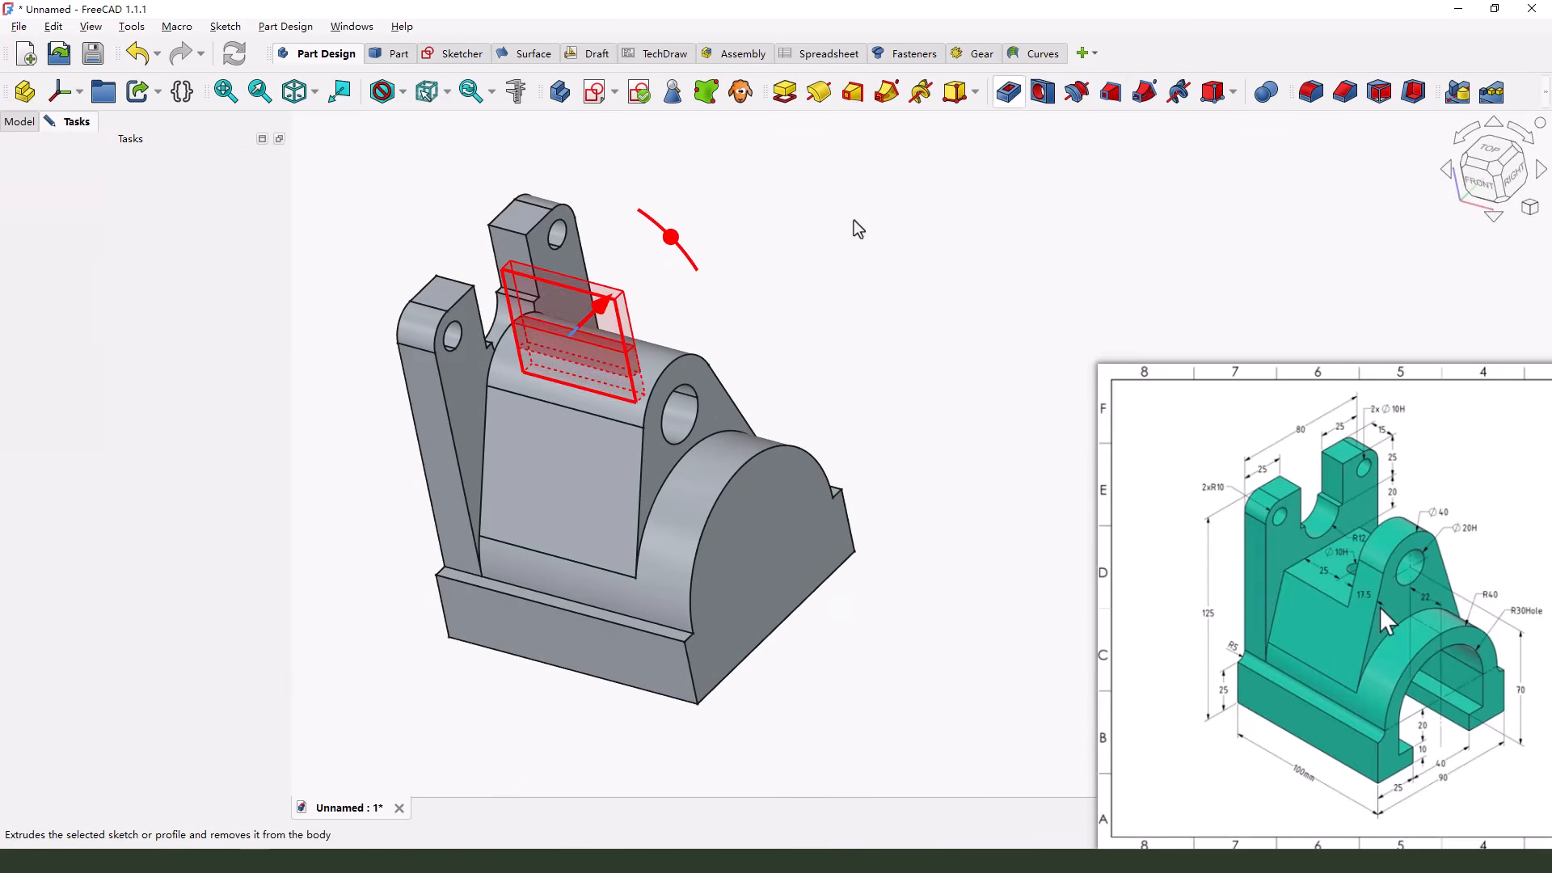
click(184, 228)
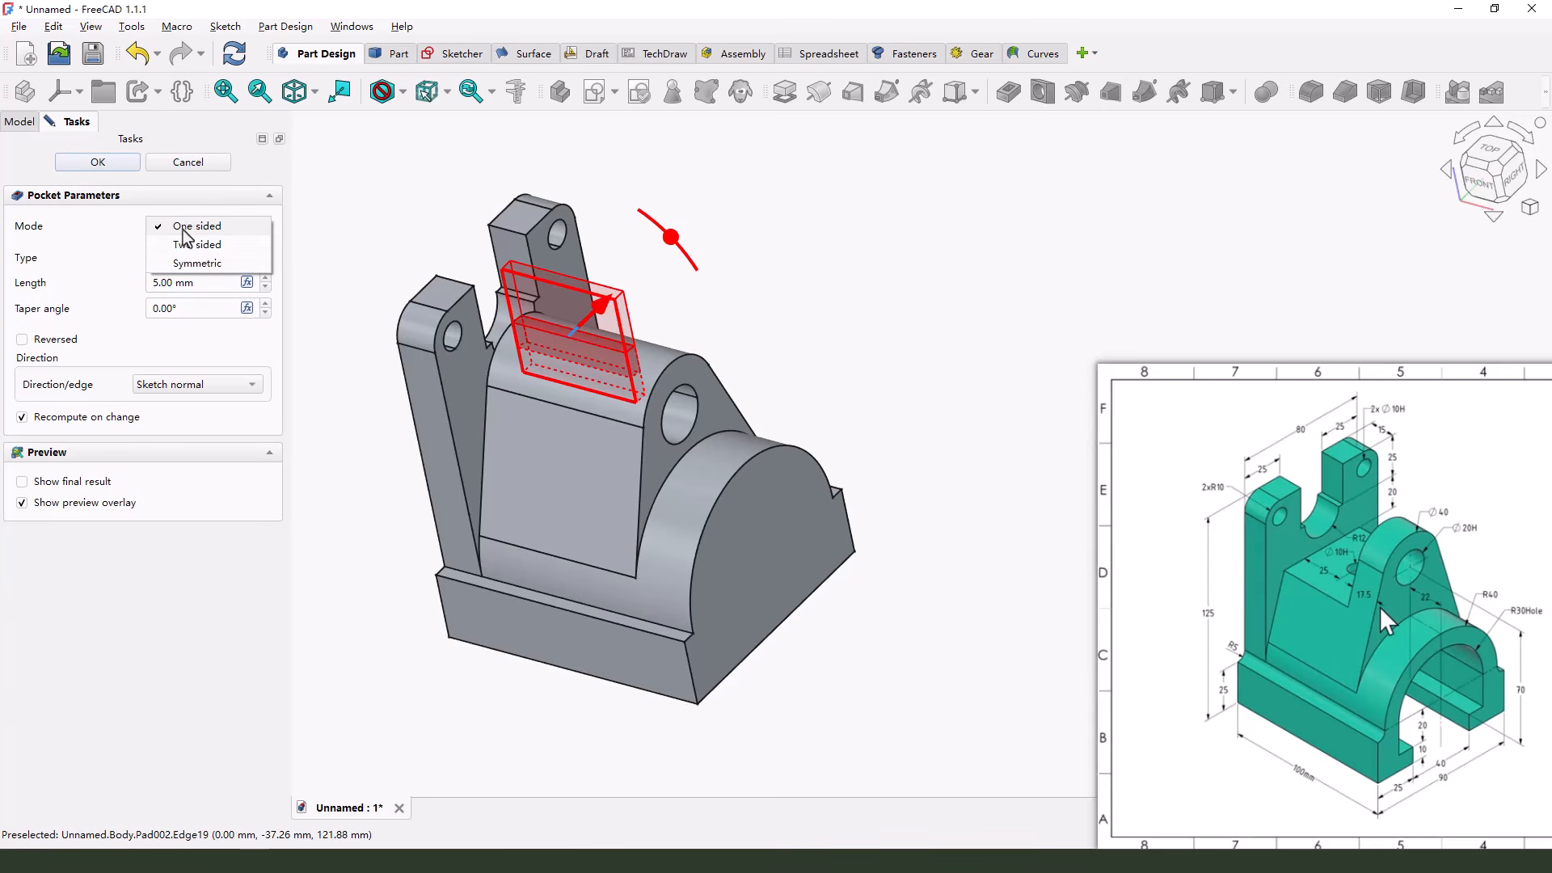
click(197, 264)
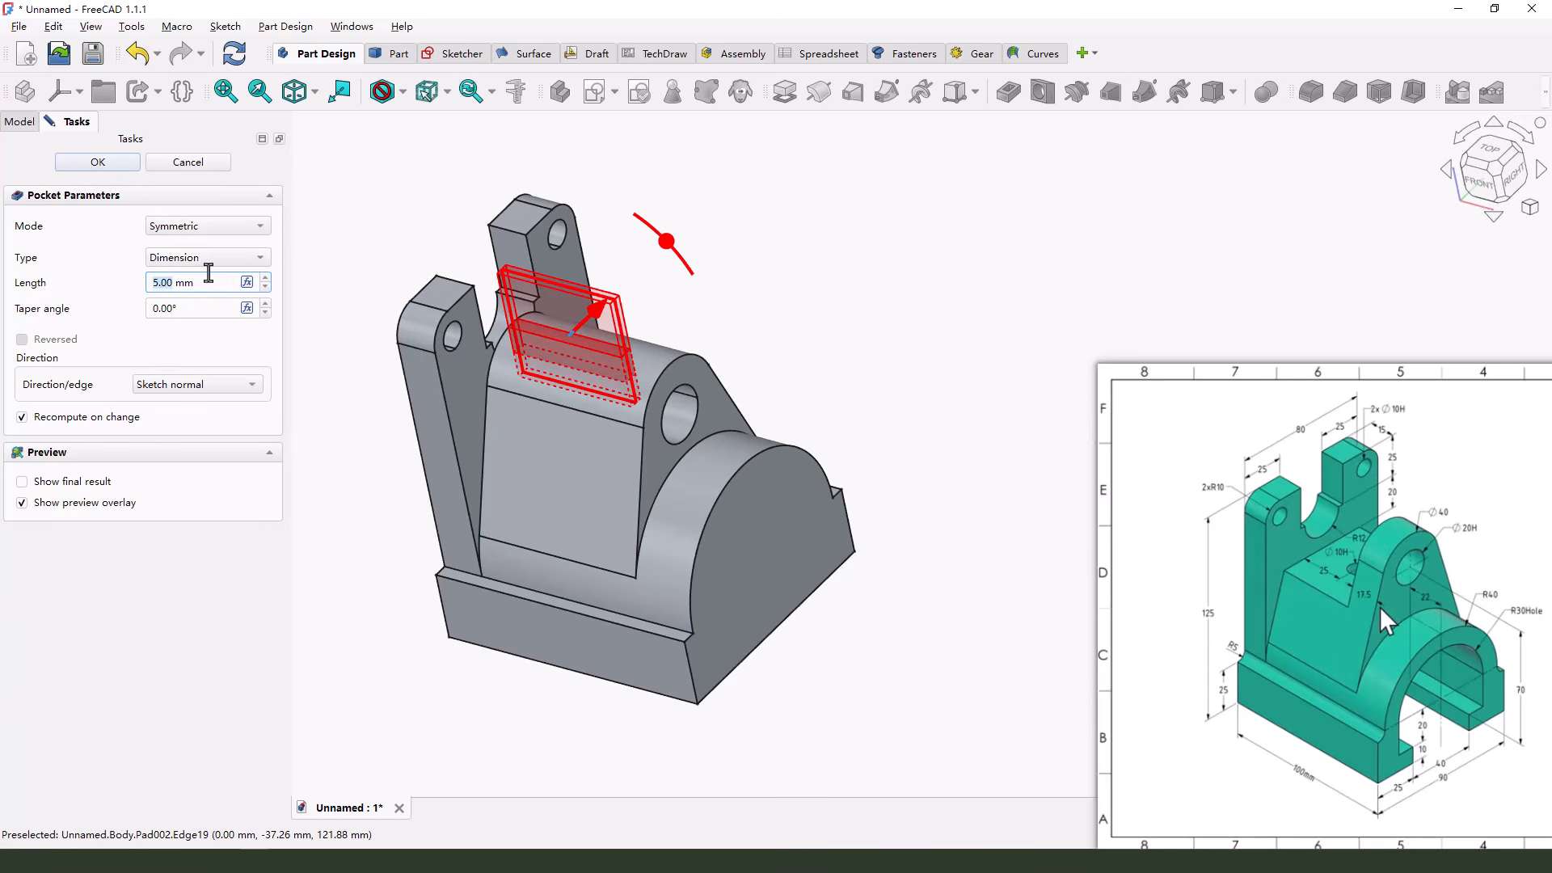
click(206, 259)
click(200, 277)
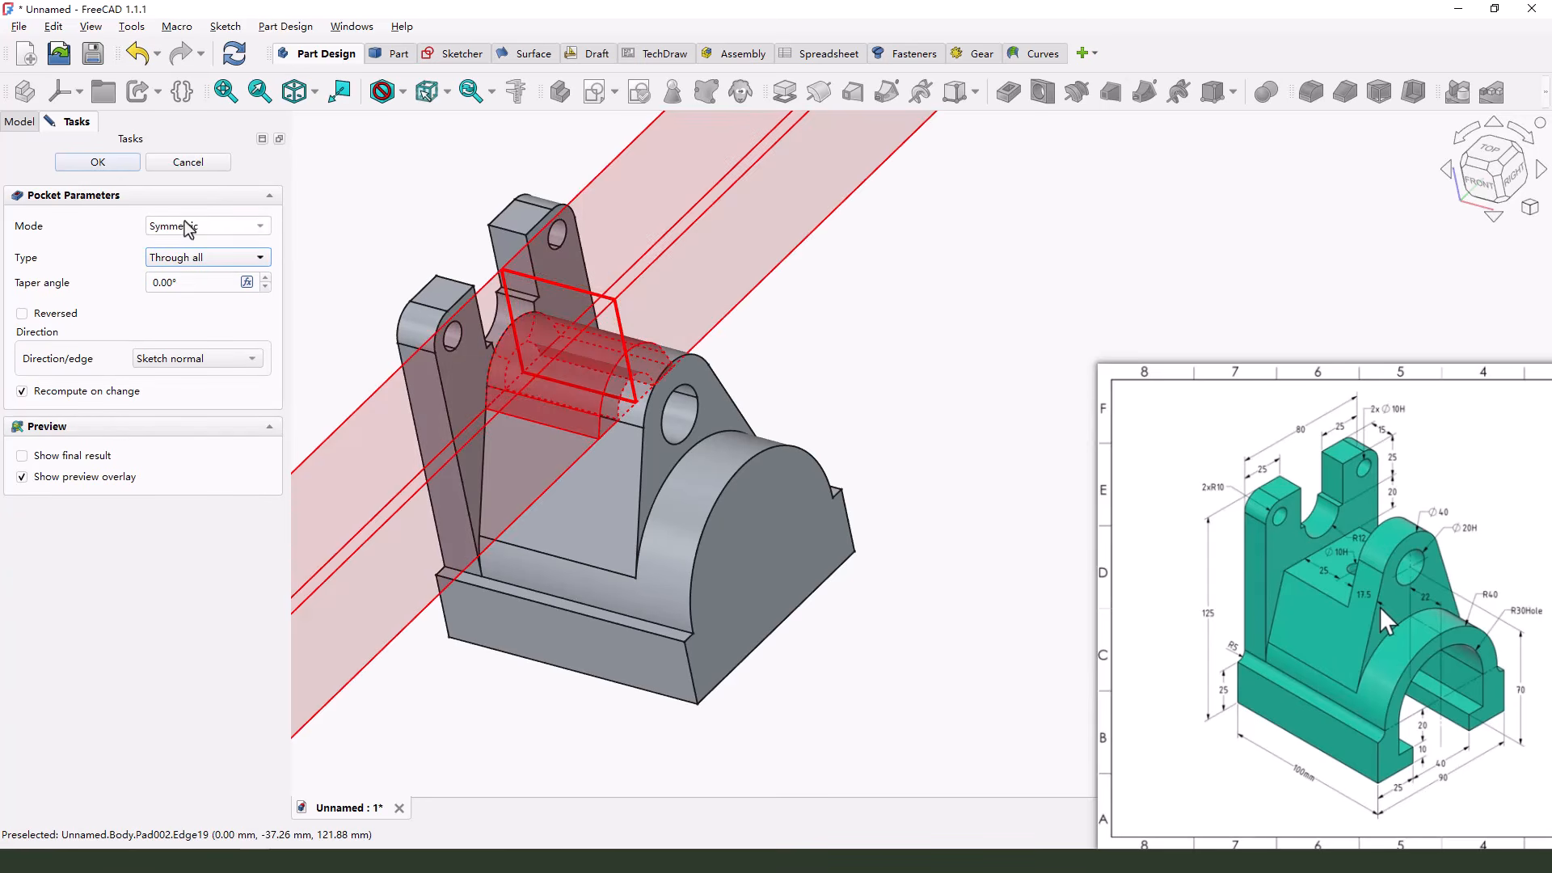
click(98, 162)
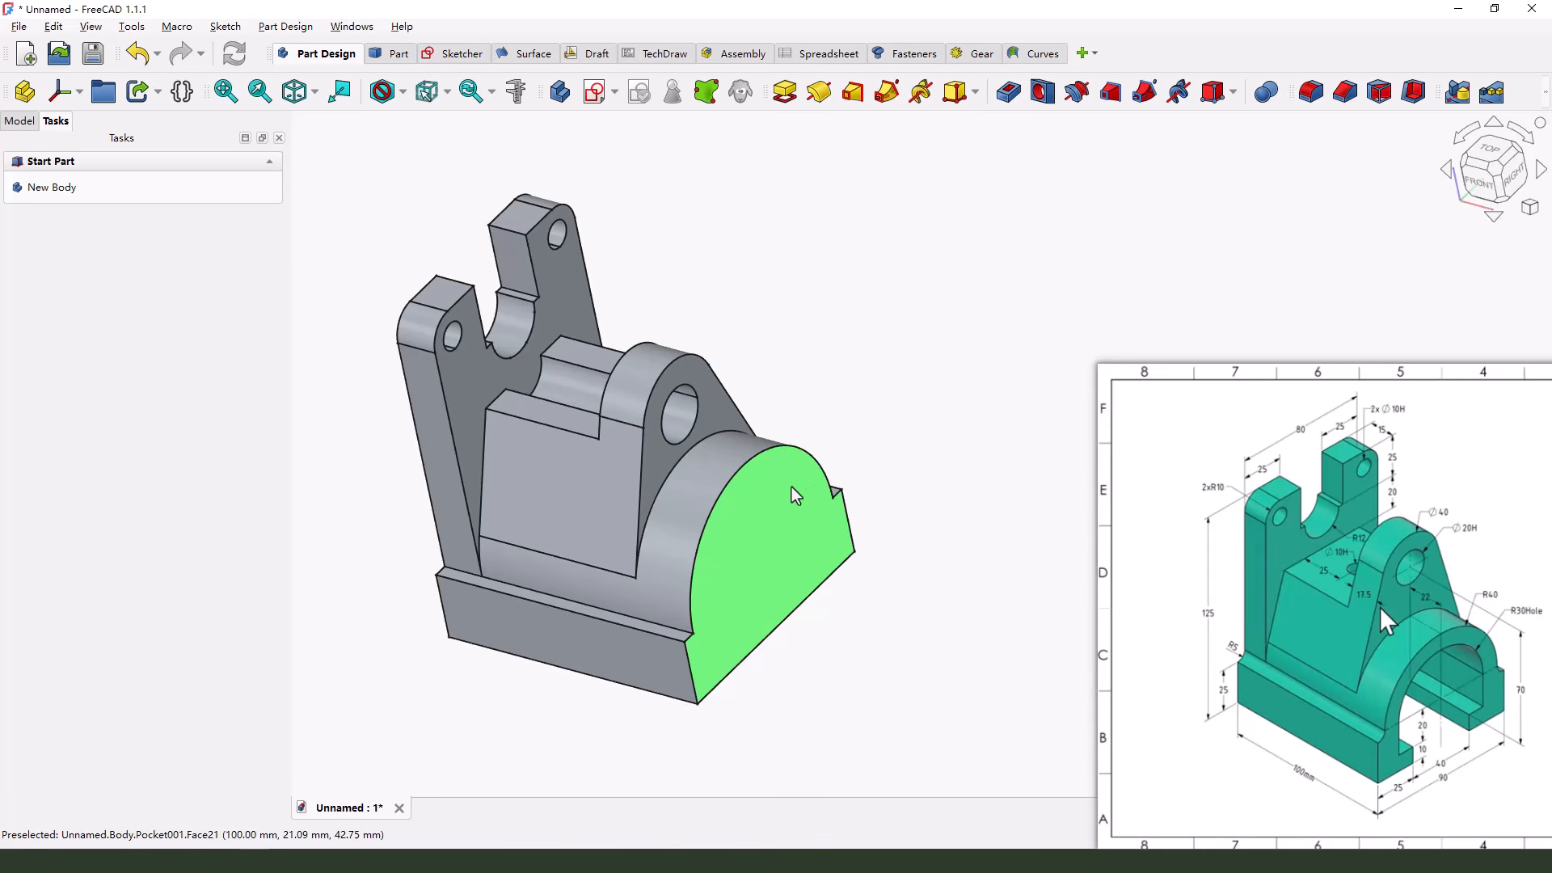
Examine the height dimensions near the back plate's slot and the lug on the reference drawing
click(1409, 519)
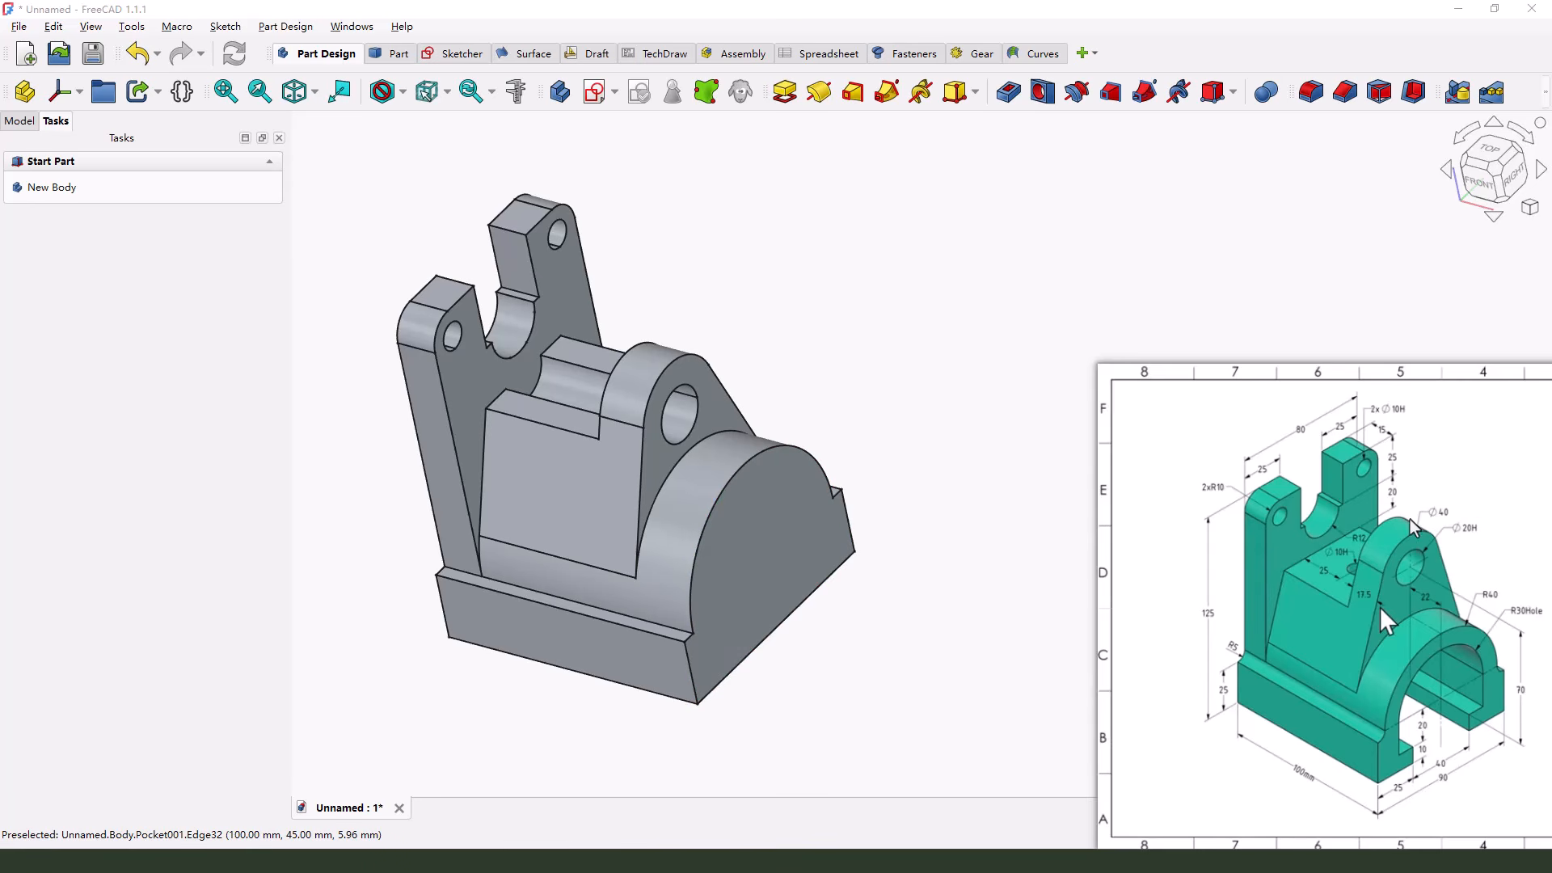
drag(1392, 490, 1398, 499)
key(Escape)
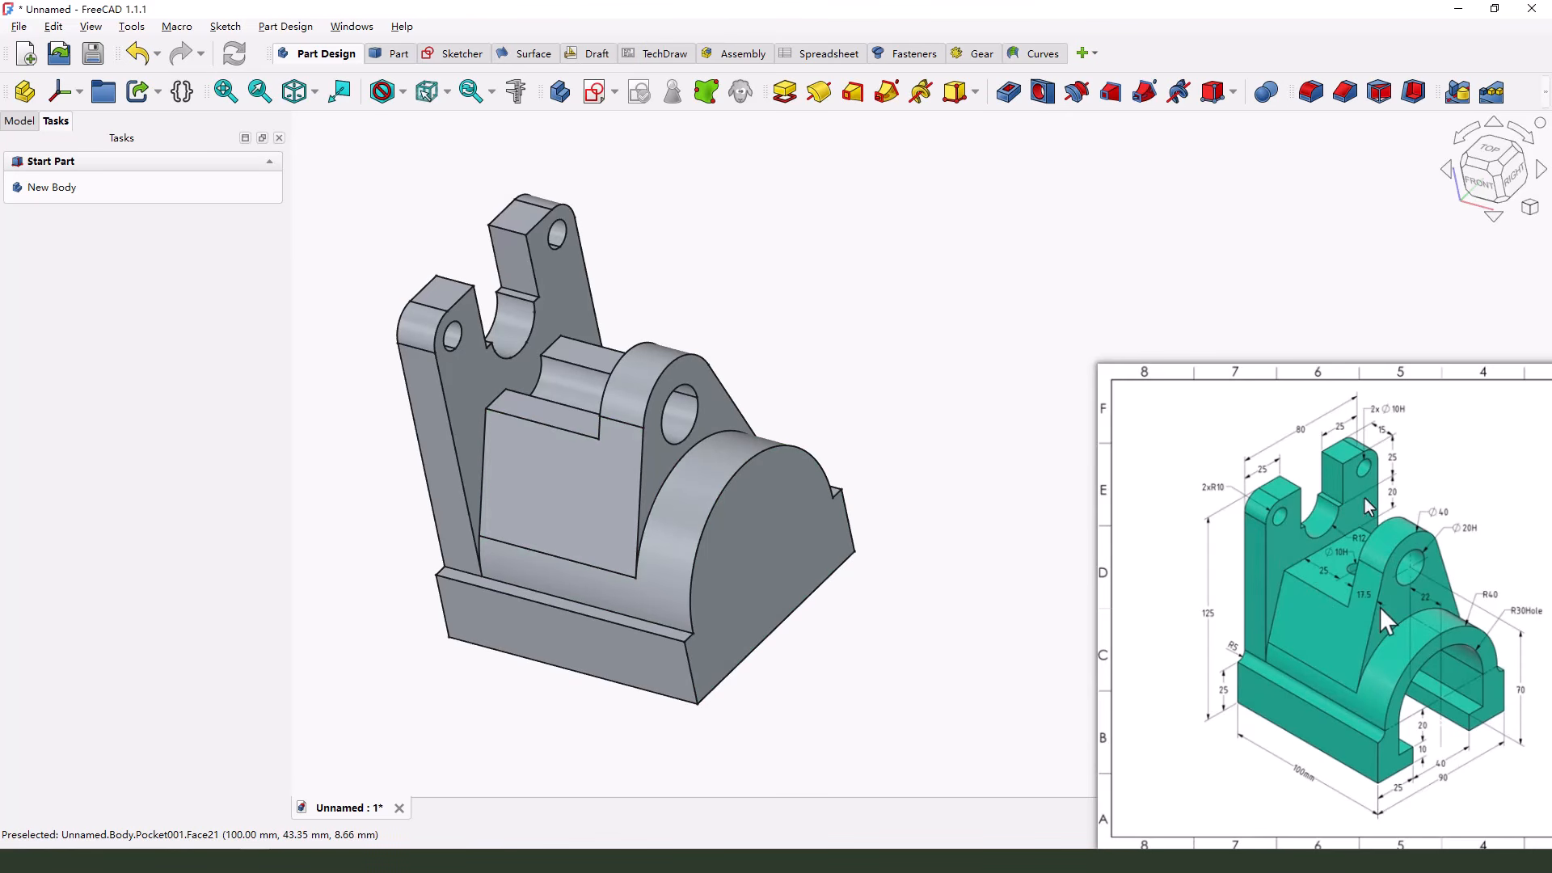
key(ctrl+2)
drag(1393, 452, 1397, 450)
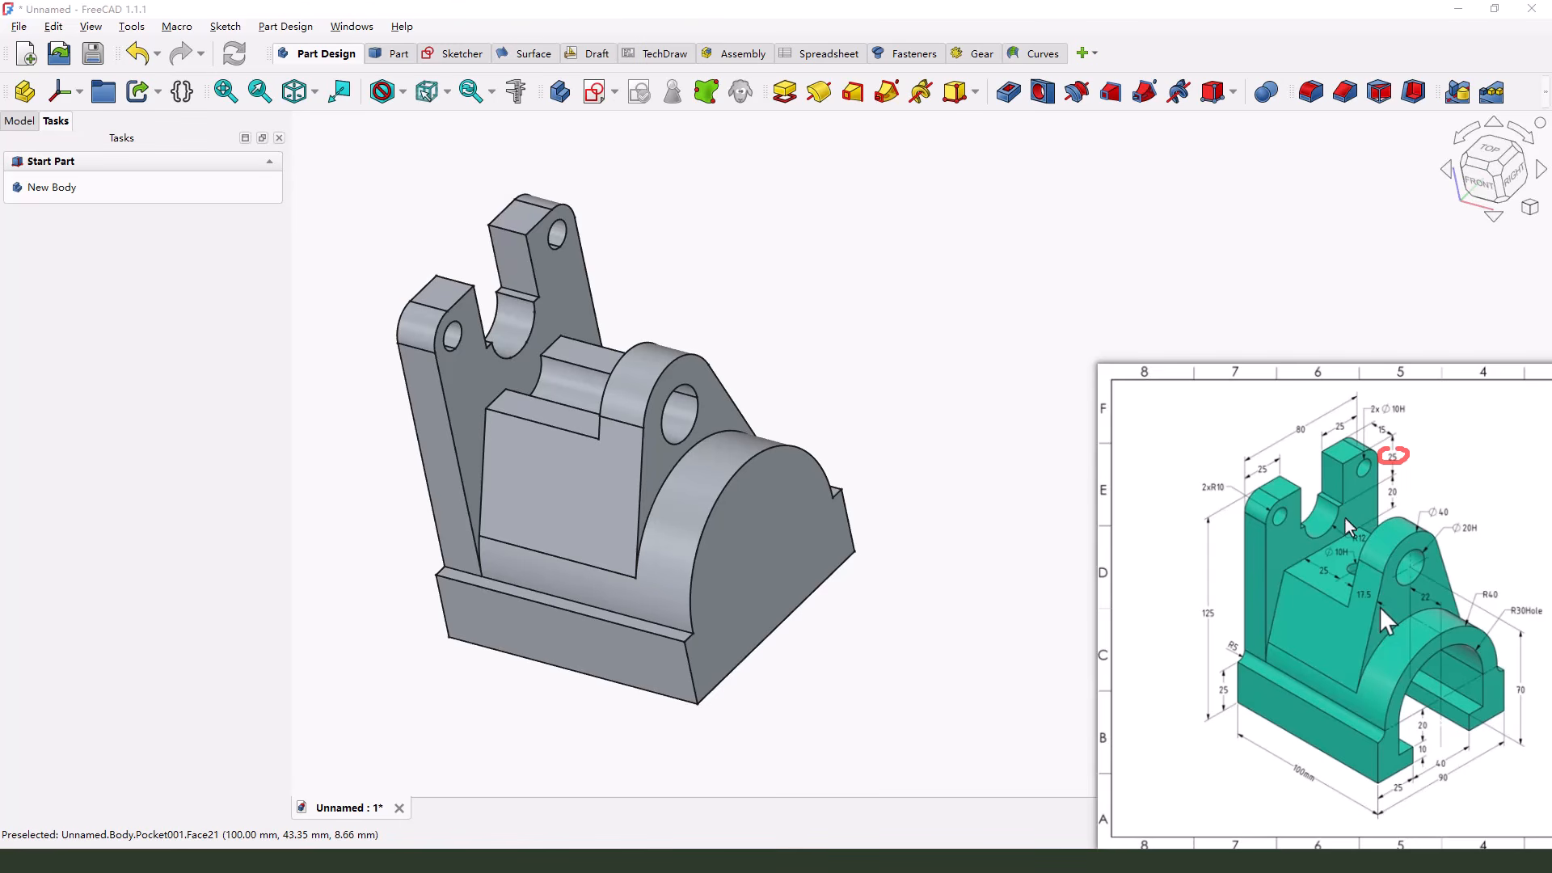
key(Escape)
Open the back plate slot's sketch, compare its depth dimension with the reference drawing, and close the sketch unchanged
middle_drag(533, 283, 511, 345)
click(540, 249)
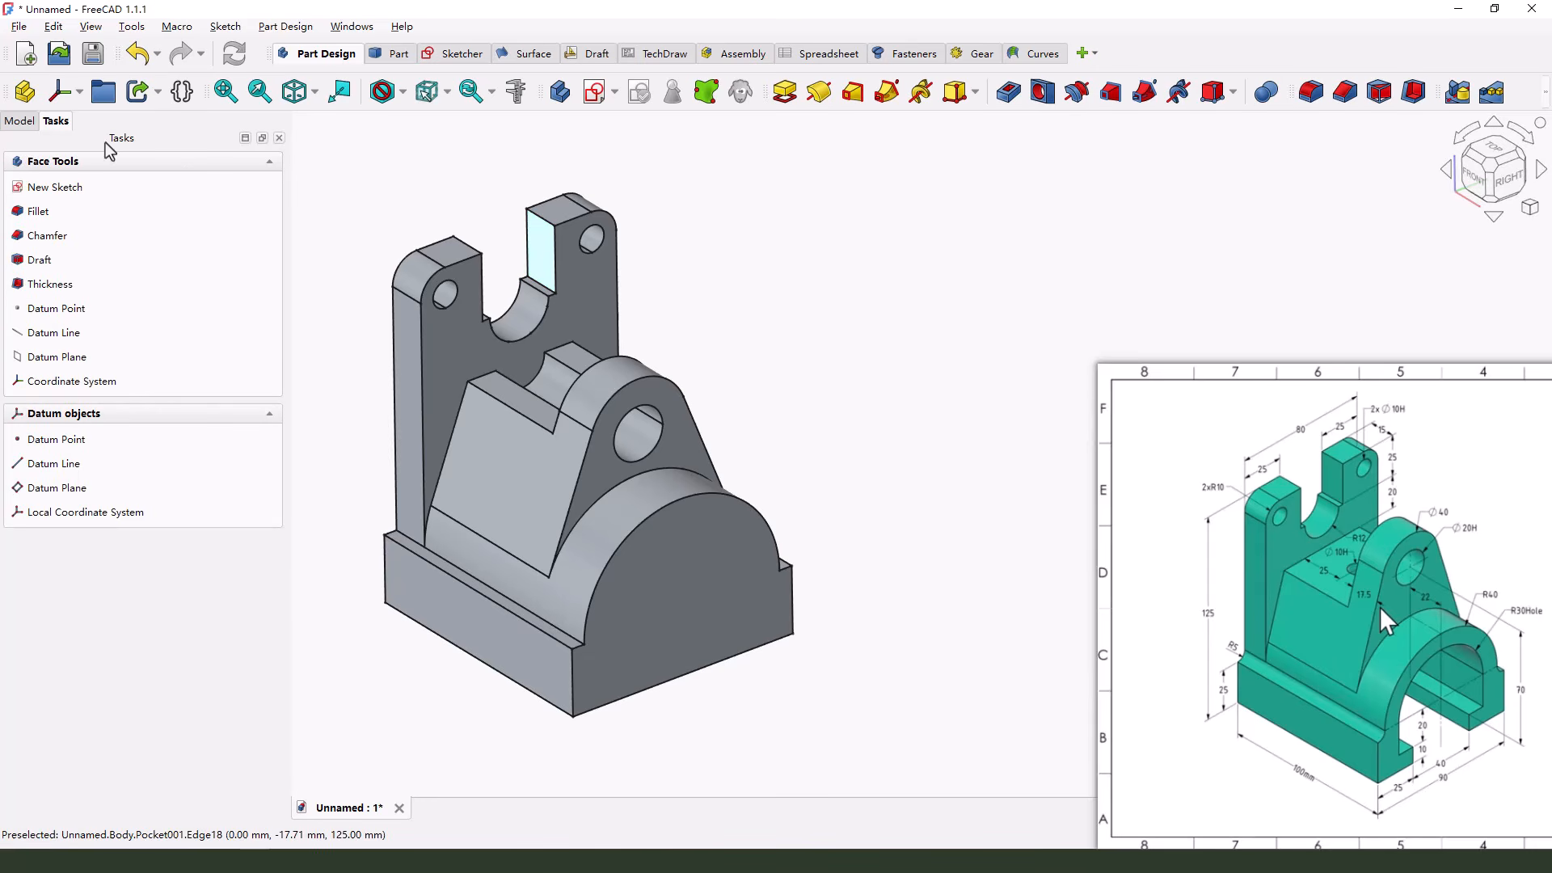
click(19, 121)
click(87, 291)
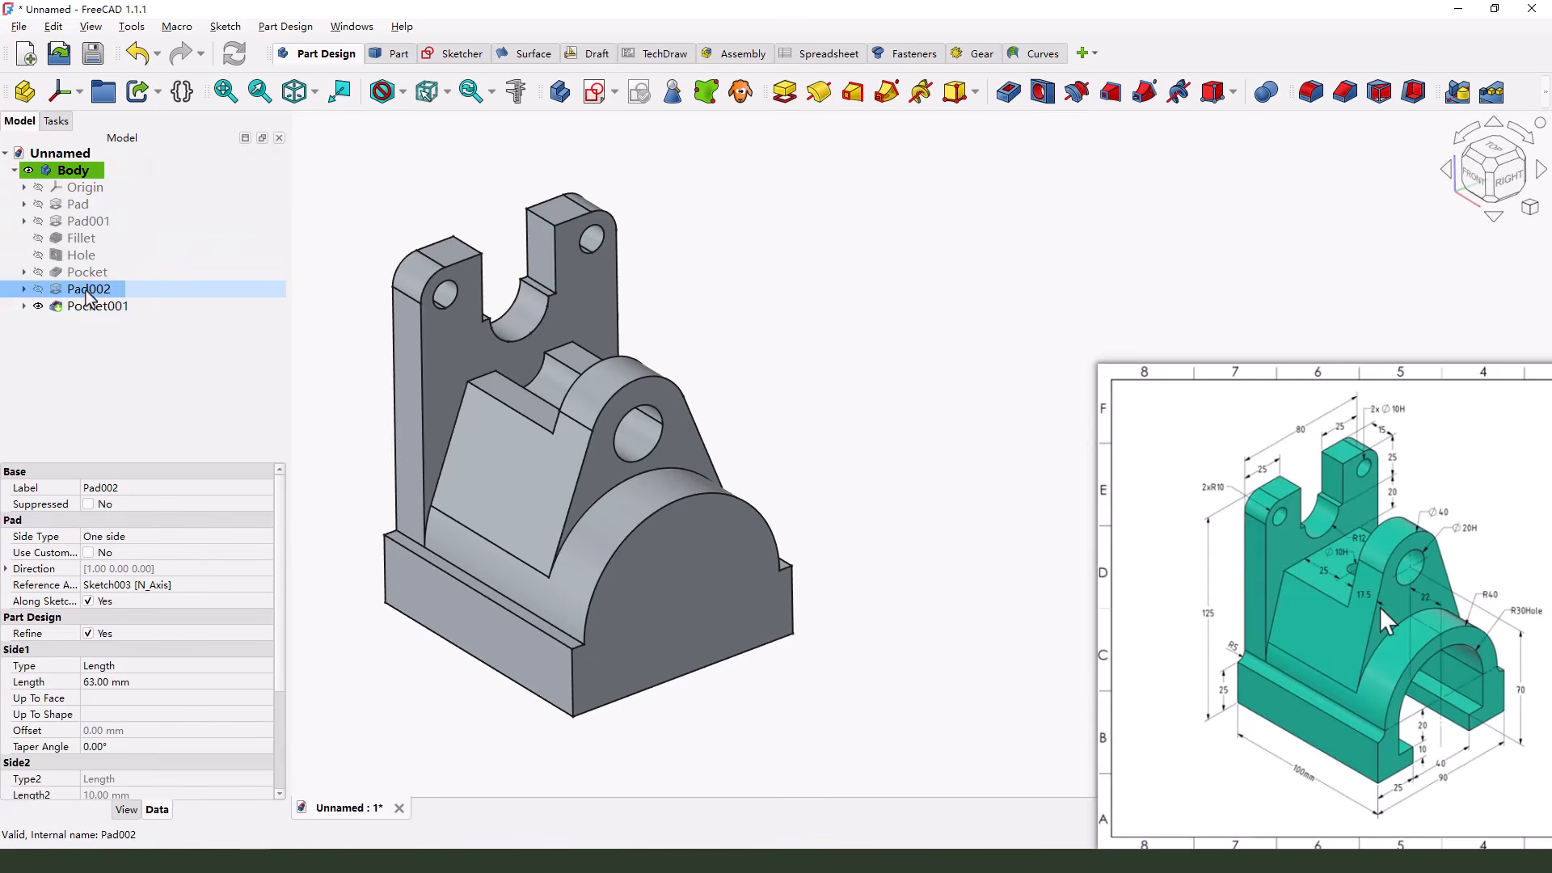
click(81, 254)
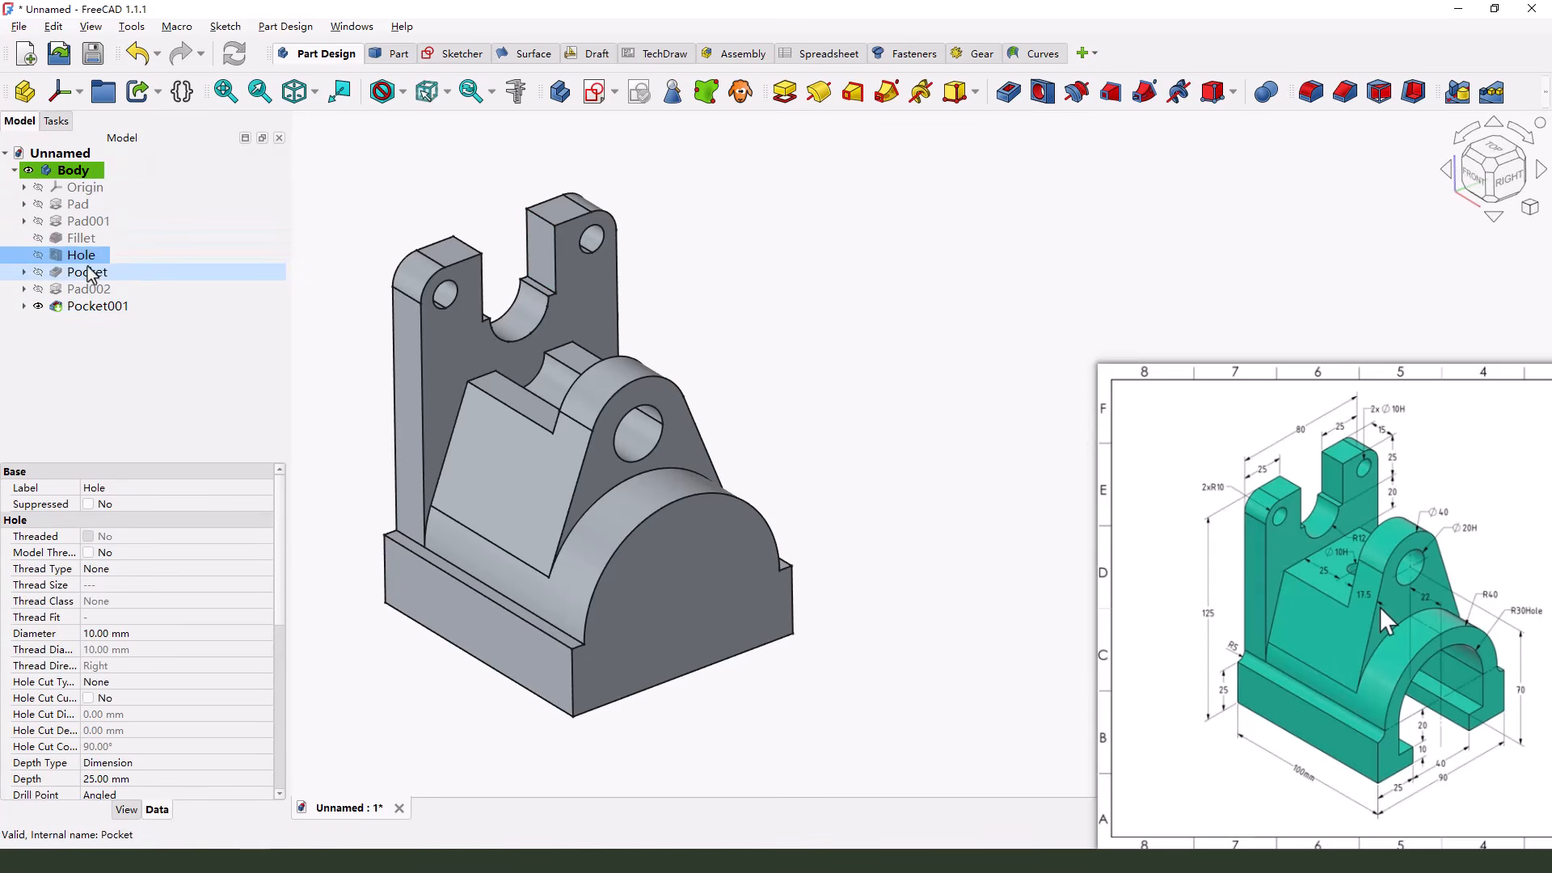
click(86, 276)
click(23, 271)
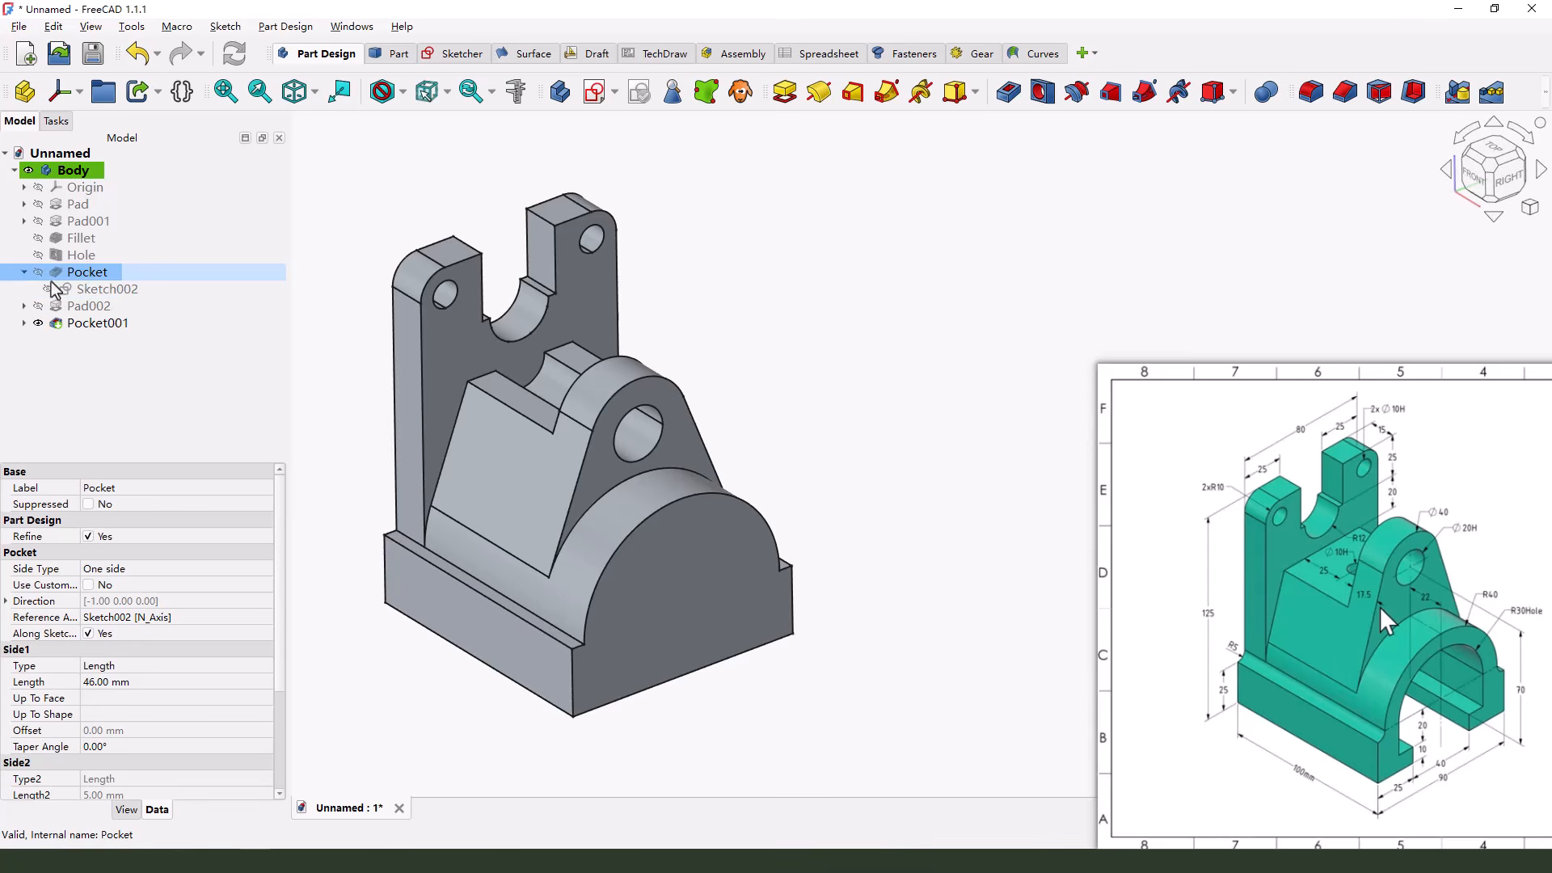
click(103, 288)
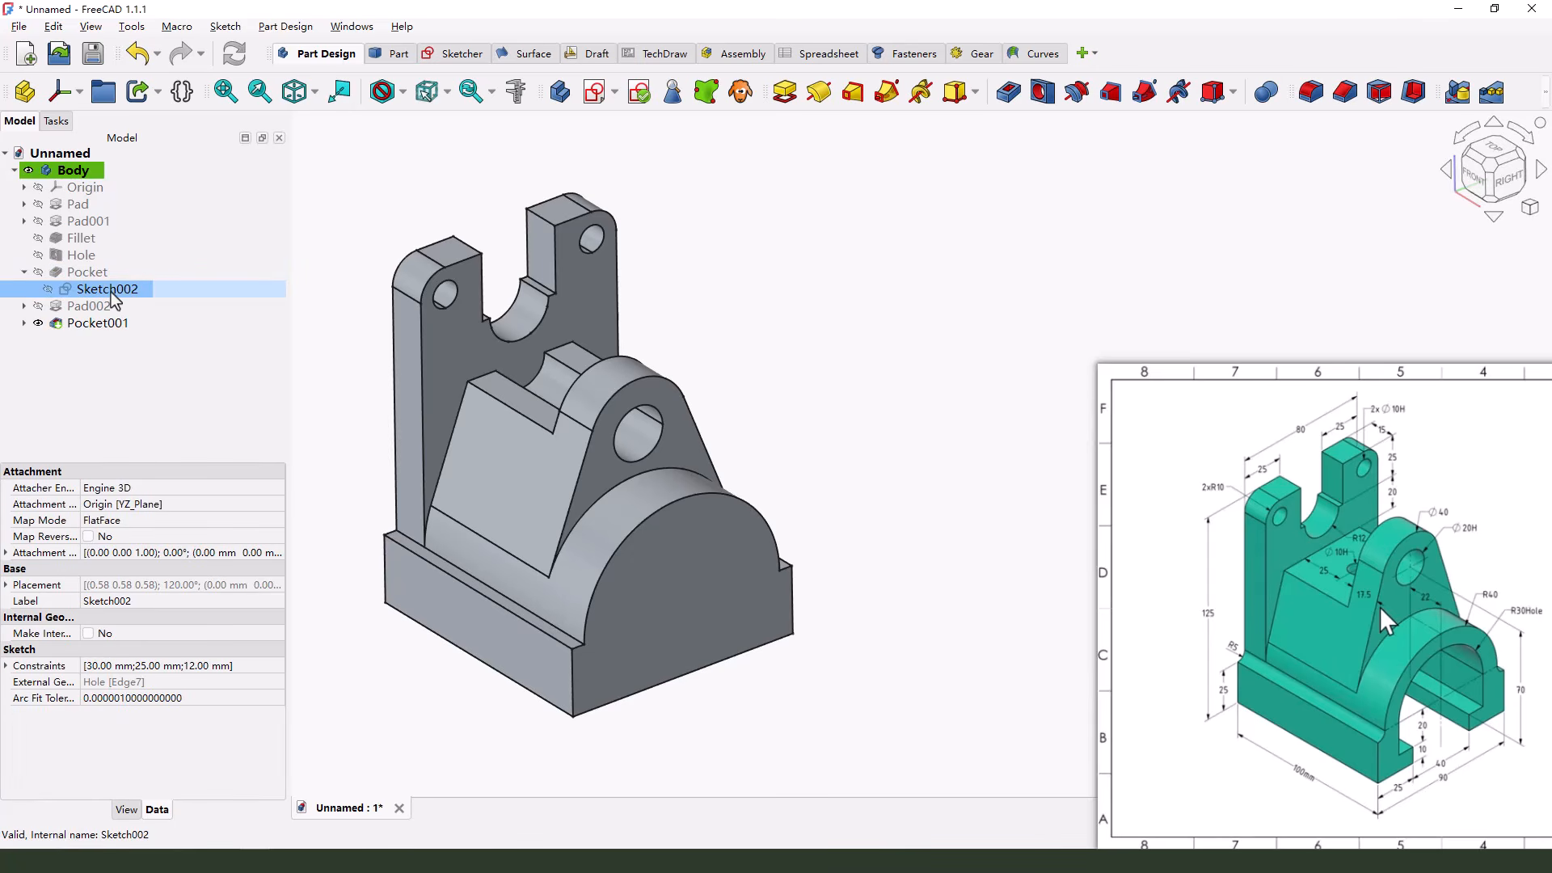
double_click(109, 289)
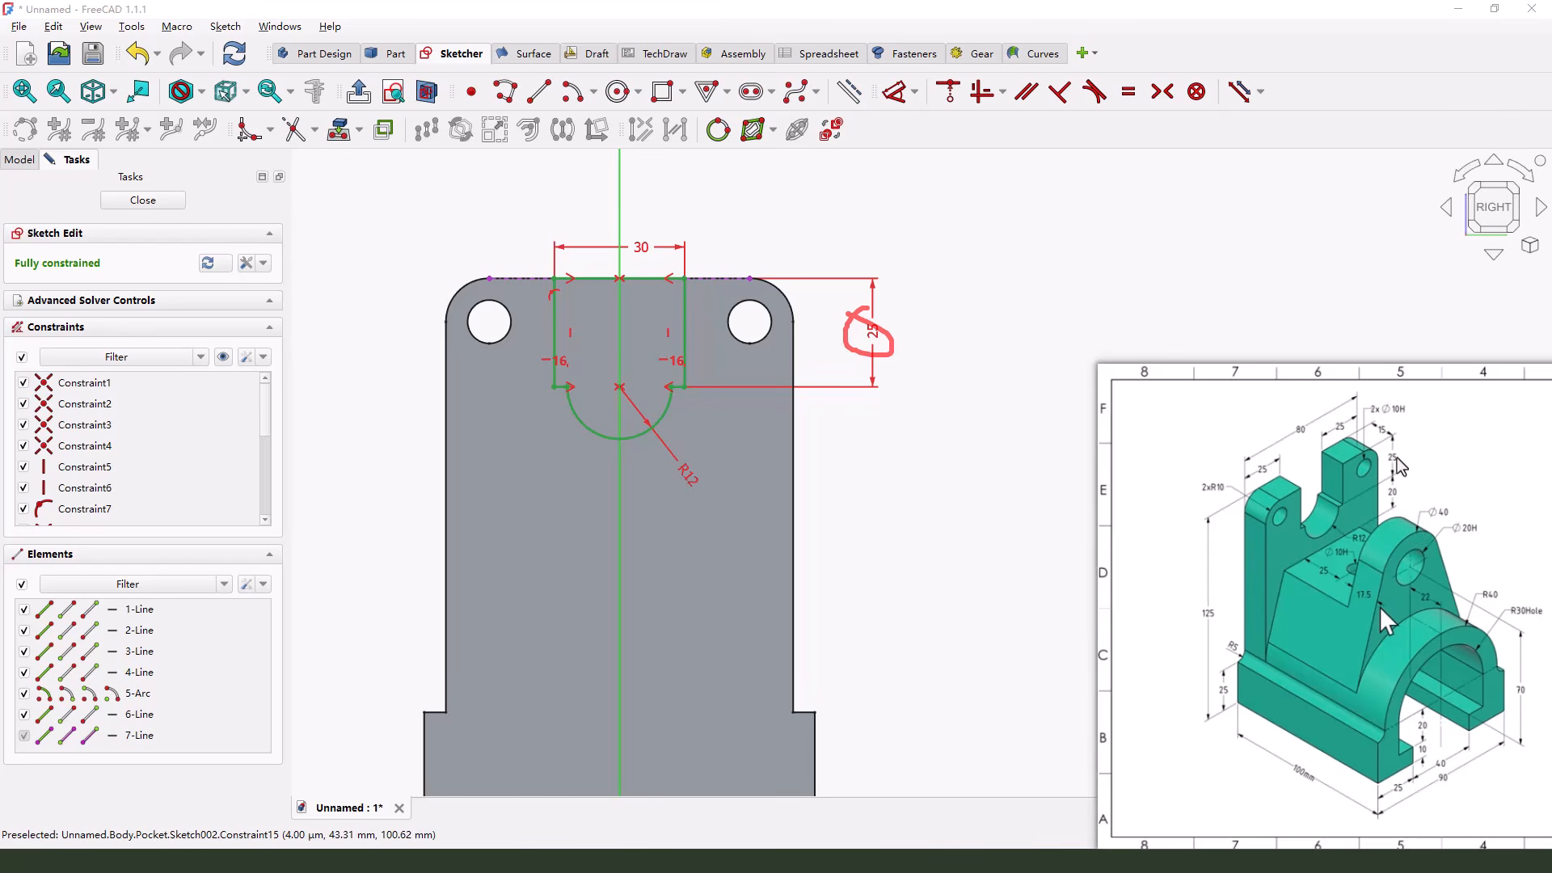
mouse_move(1388, 448)
mouse_down()
mouse_move(1402, 455)
mouse_move(1388, 483)
mouse_up()
key(Escape)
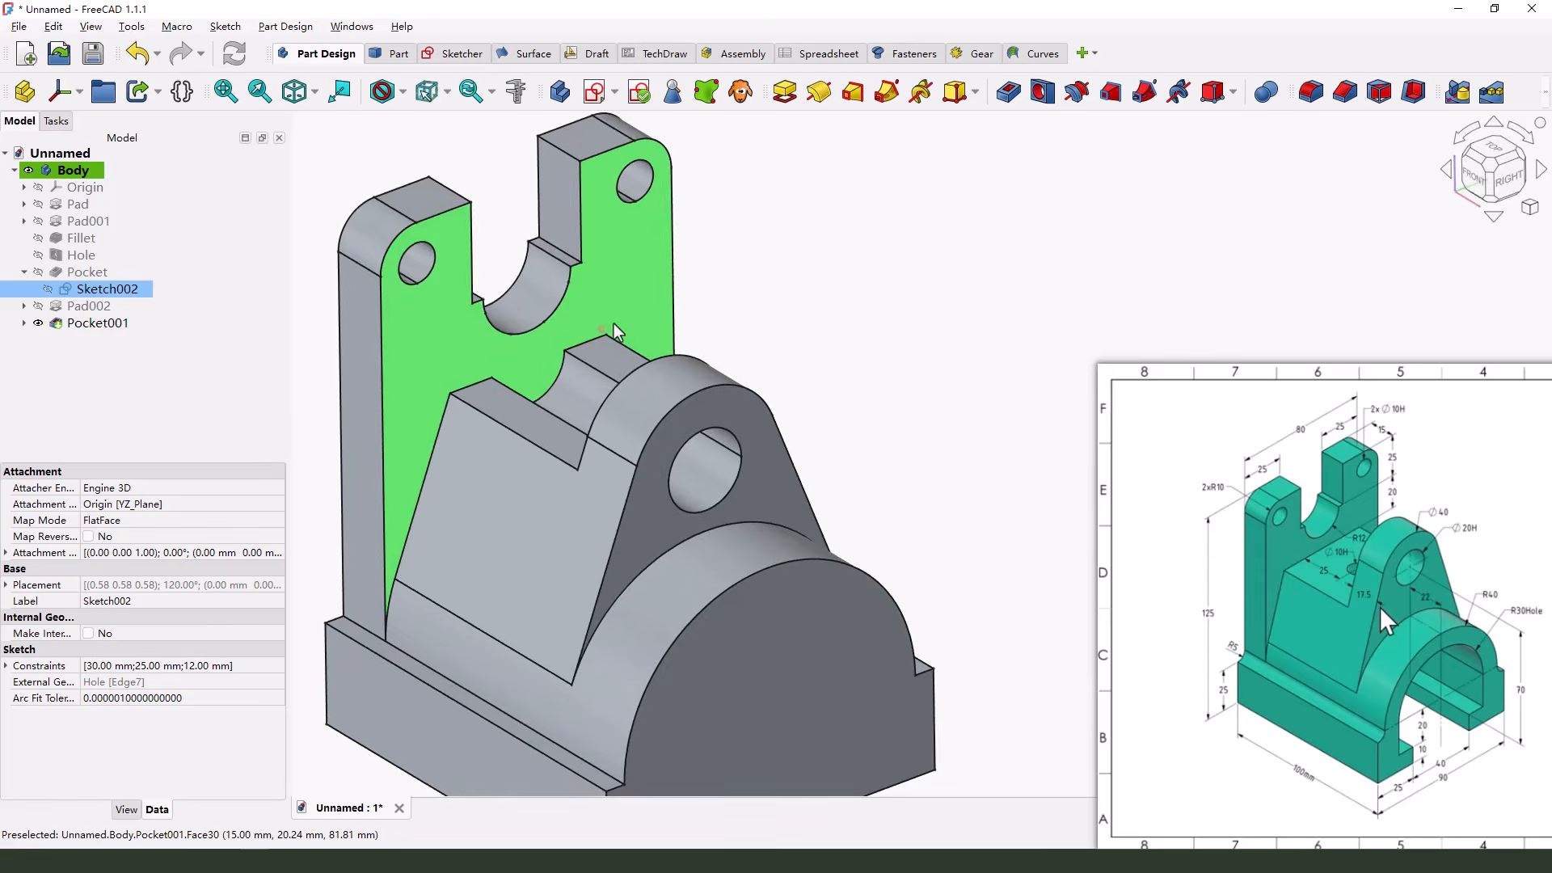
Edit the lug's profile sketch to turn the 20 mm circle into construction geometry, and close the sketch
scroll(658, 355, up, 4)
scroll(639, 388, down, 3)
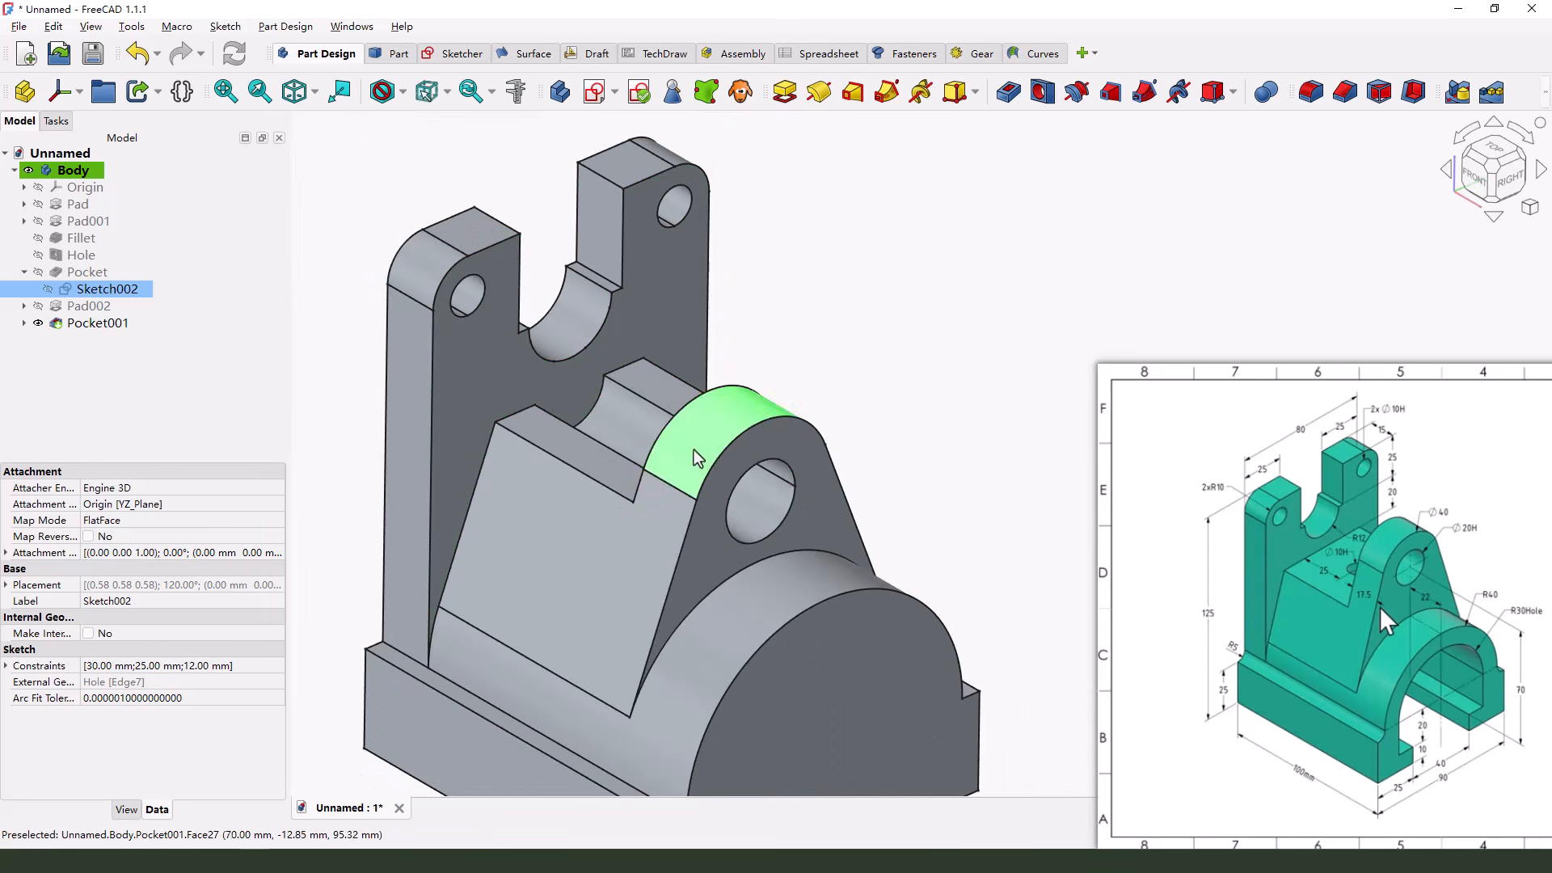
mouse_move(781, 503)
middle_down()
mouse_move(822, 521)
mouse_move(748, 493)
mouse_move(765, 491)
mouse_move(758, 518)
middle_up()
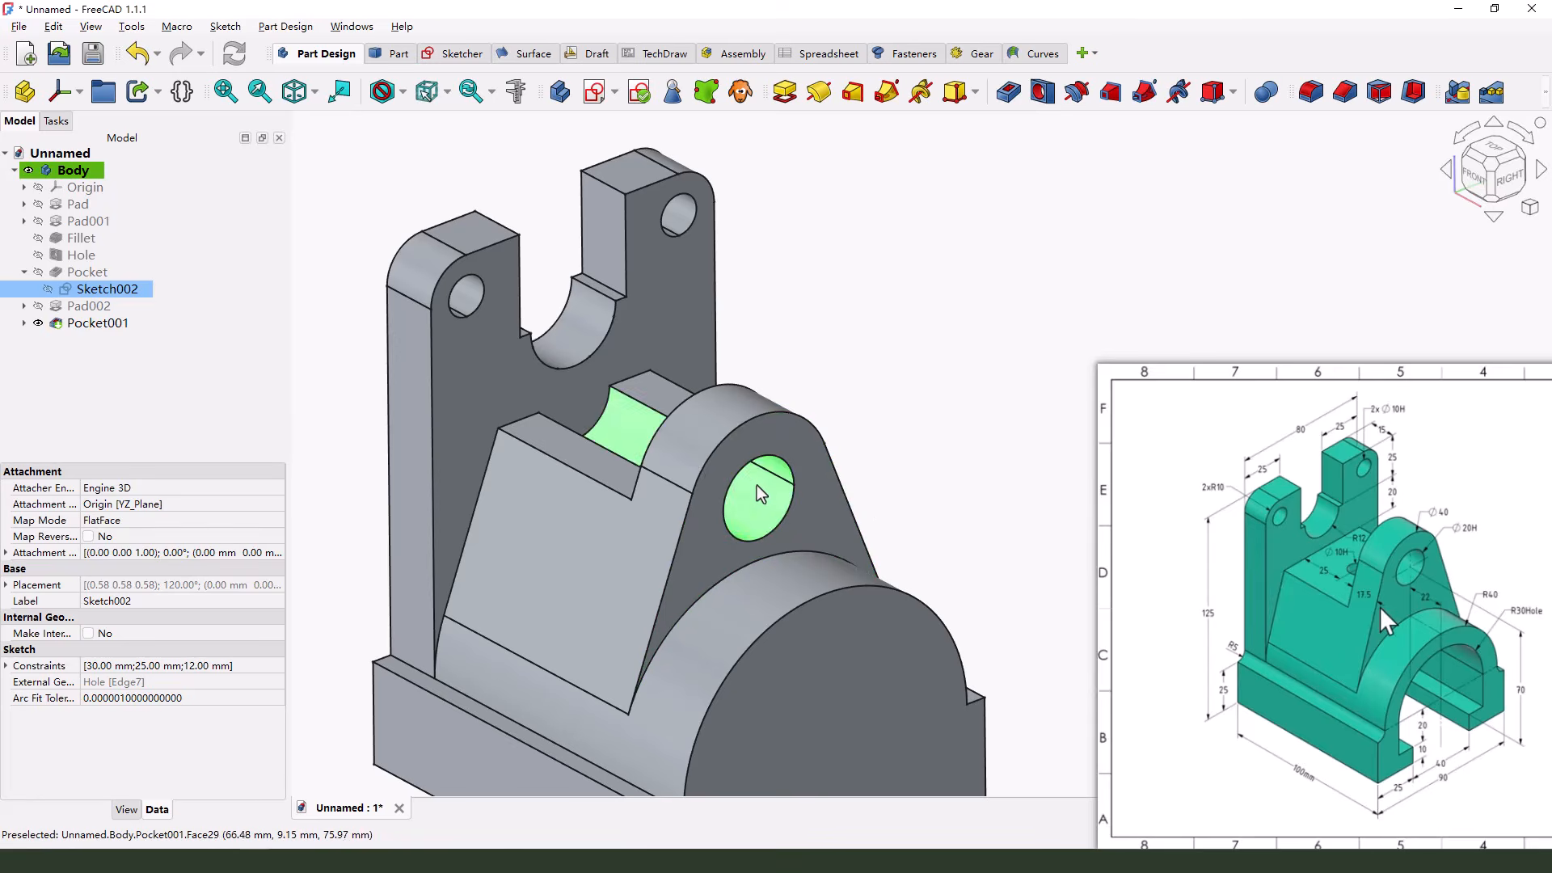
click(48, 309)
click(24, 306)
double_click(81, 322)
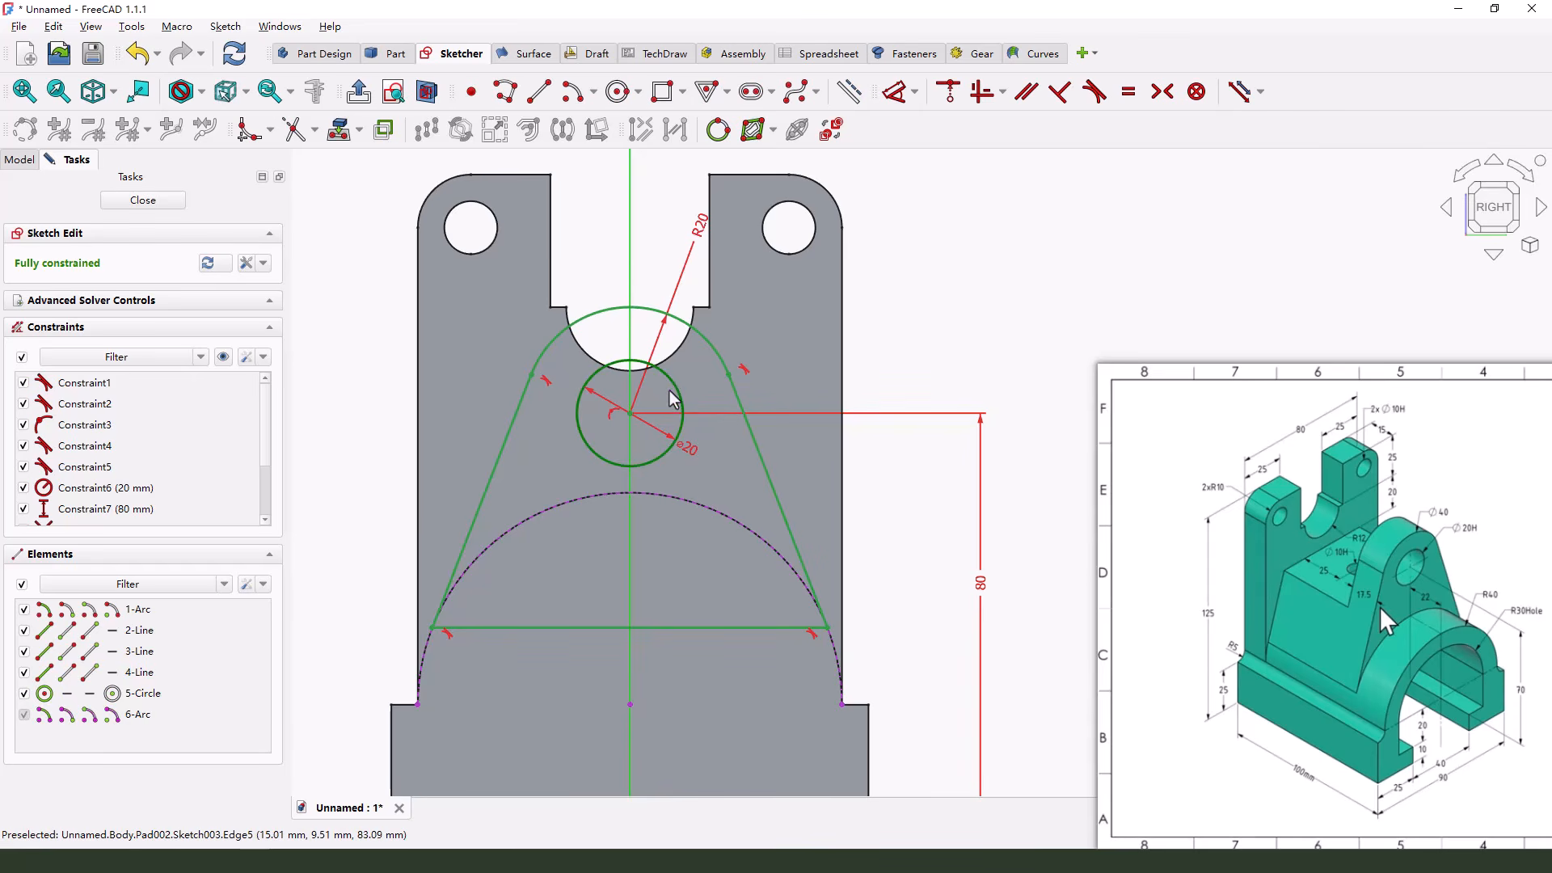
click(673, 391)
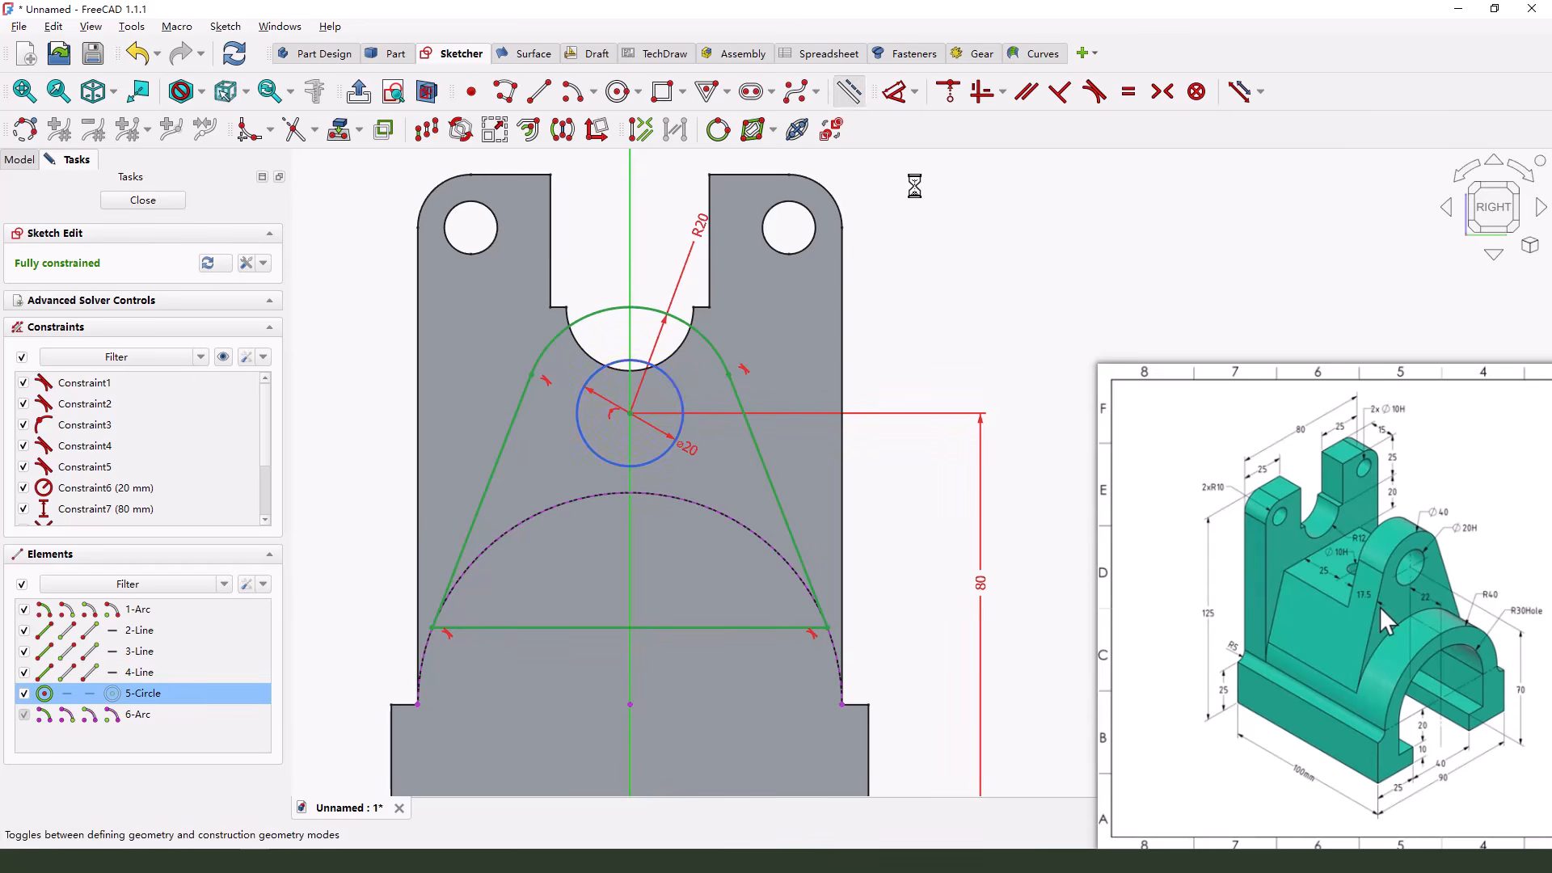
click(849, 91)
click(137, 202)
scroll(585, 500, down, 2)
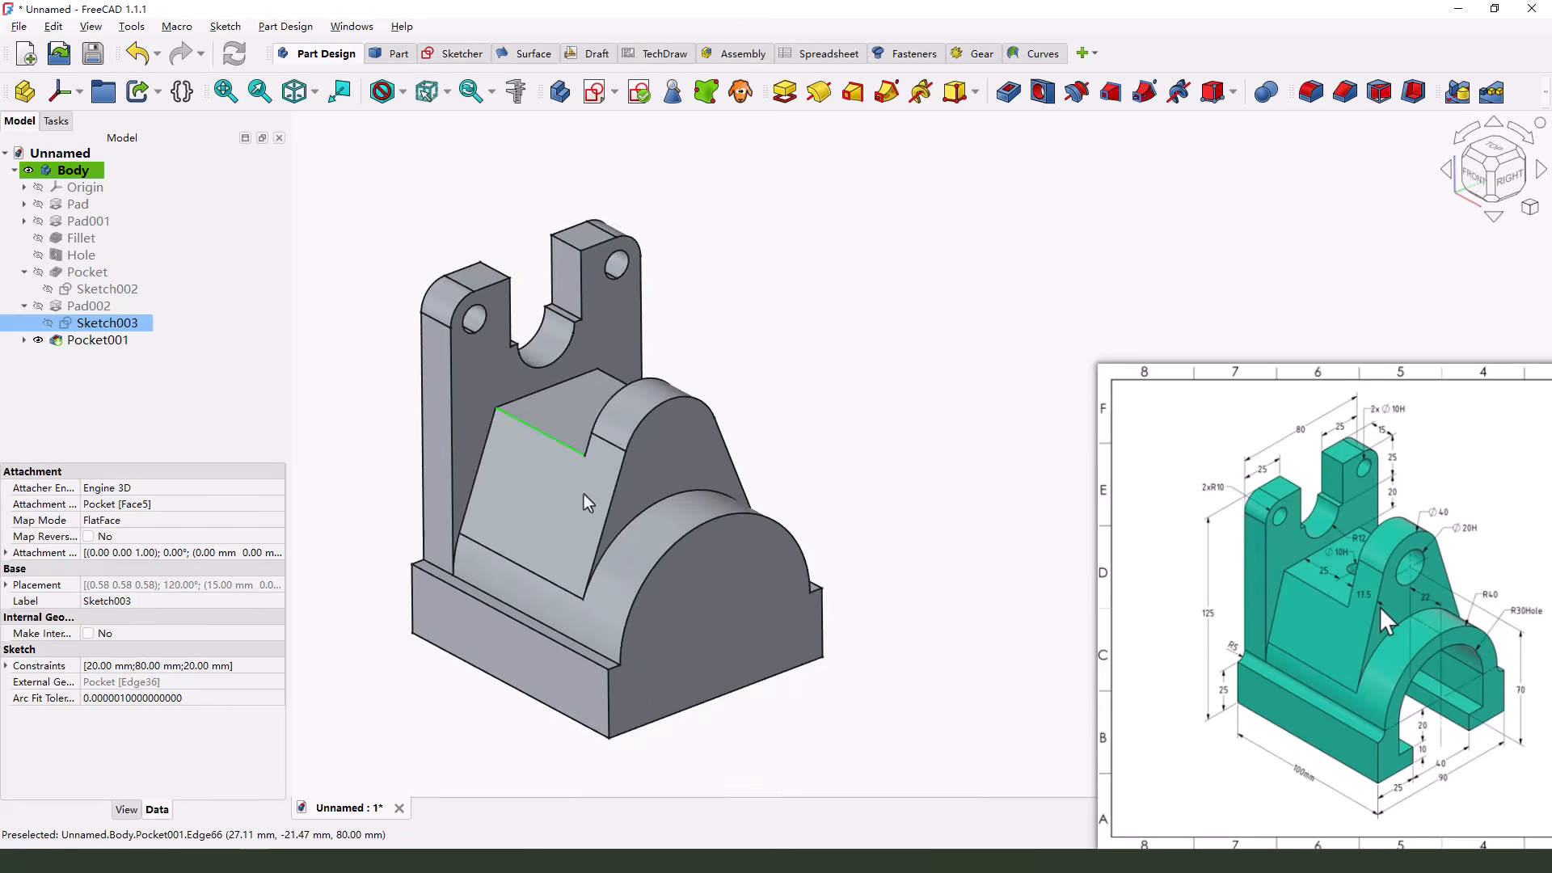
scroll(585, 500, up, 3)
mouse_move(629, 468)
middle_down()
mouse_move(680, 494)
mouse_move(616, 490)
mouse_move(608, 471)
middle_up()
scroll(679, 494, down, 2)
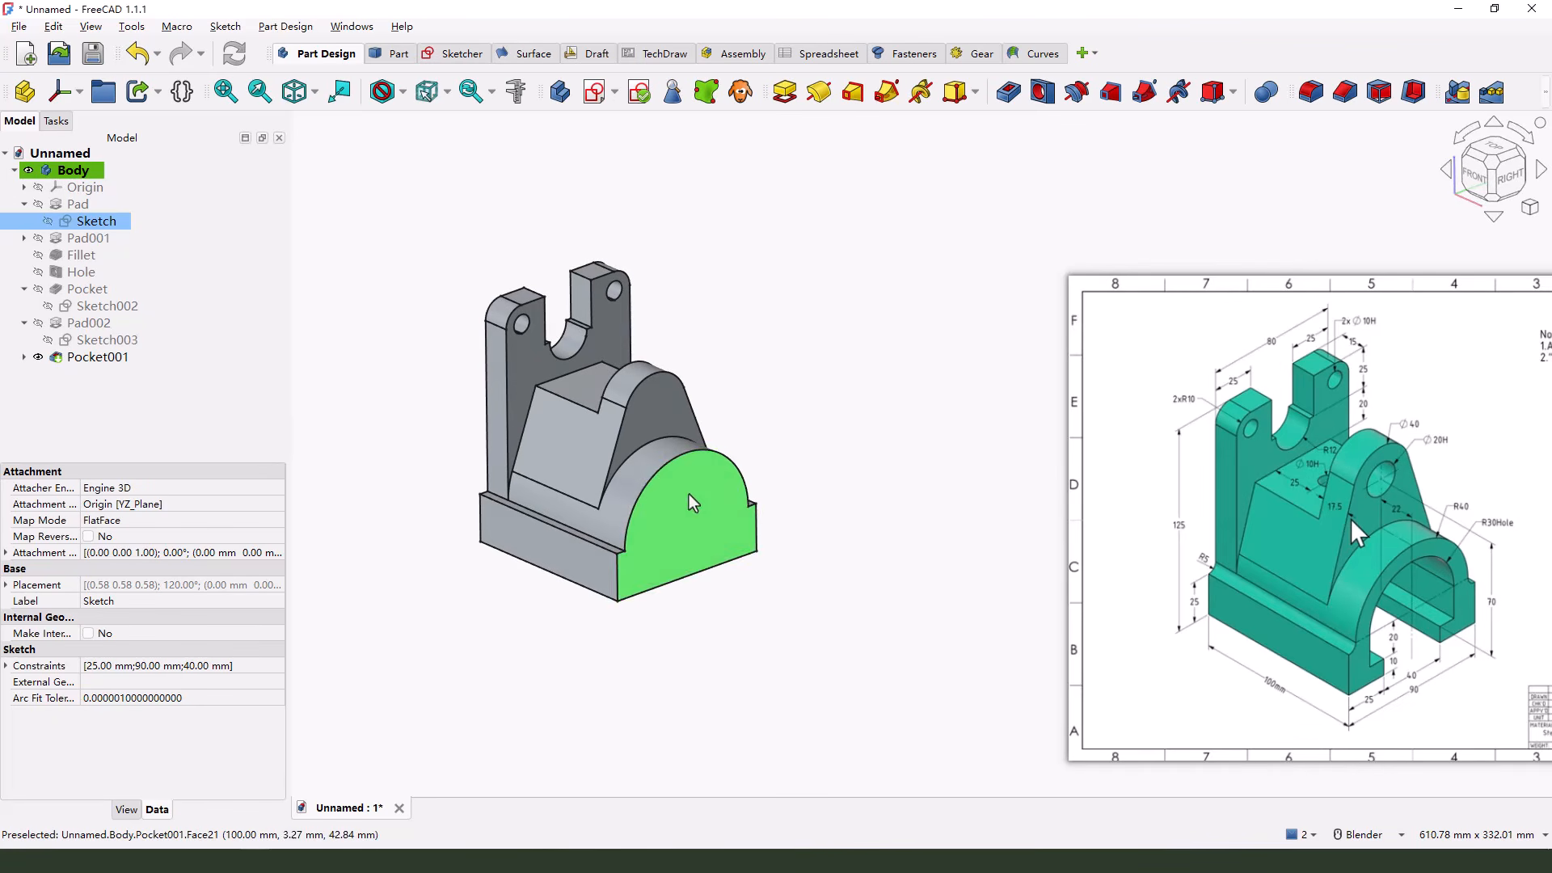
mouse_move(688, 493)
middle_down()
mouse_move(679, 546)
mouse_move(690, 517)
middle_up()
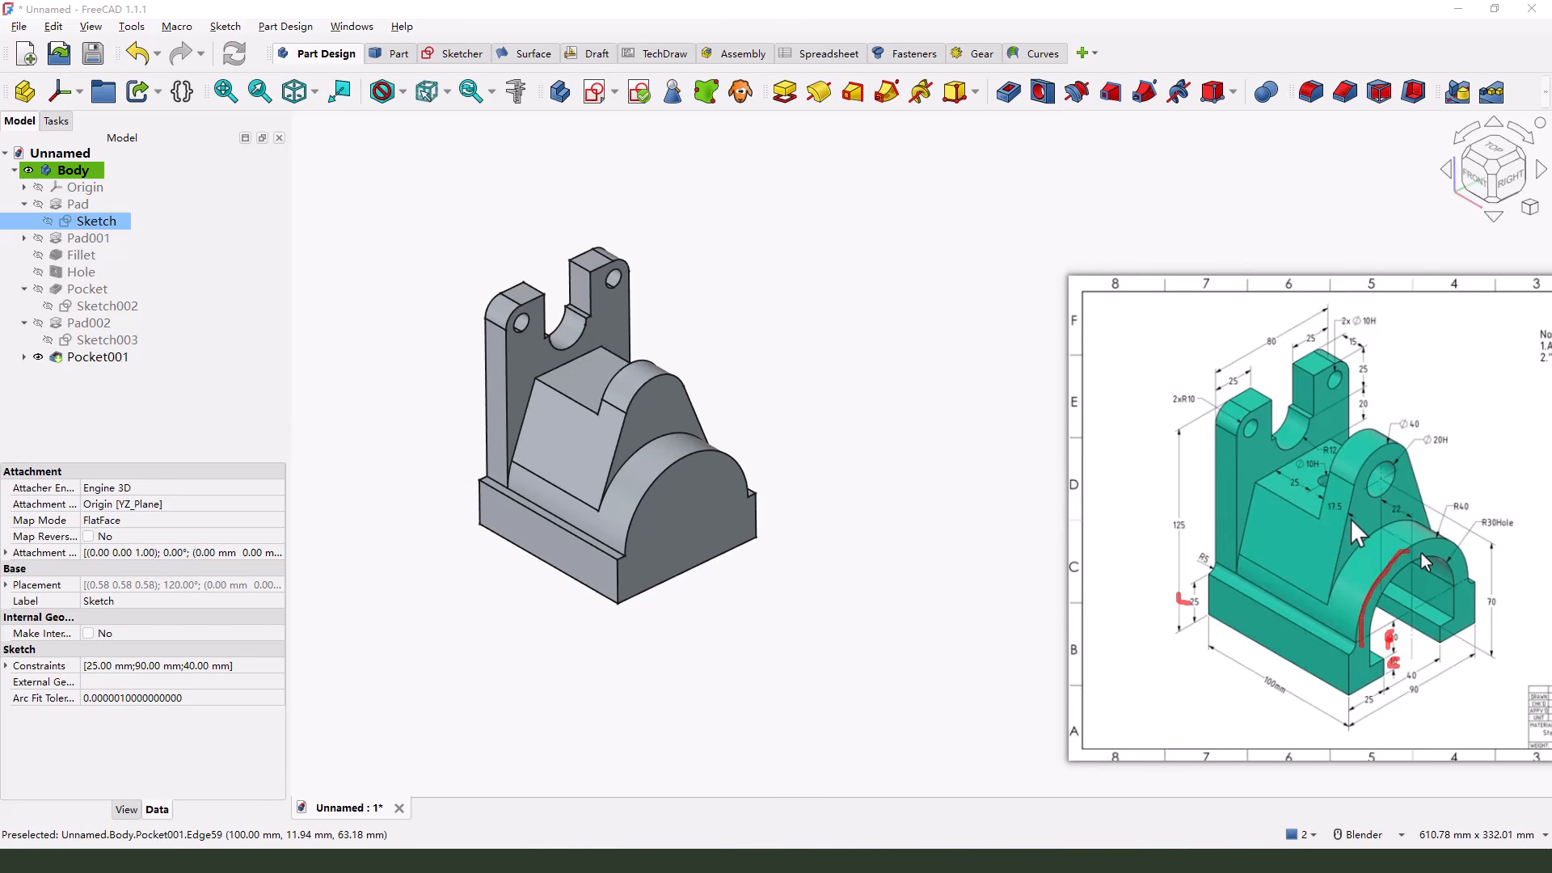
Open the base pad's profile sketch for editing and delete its R40 arc
click(76, 203)
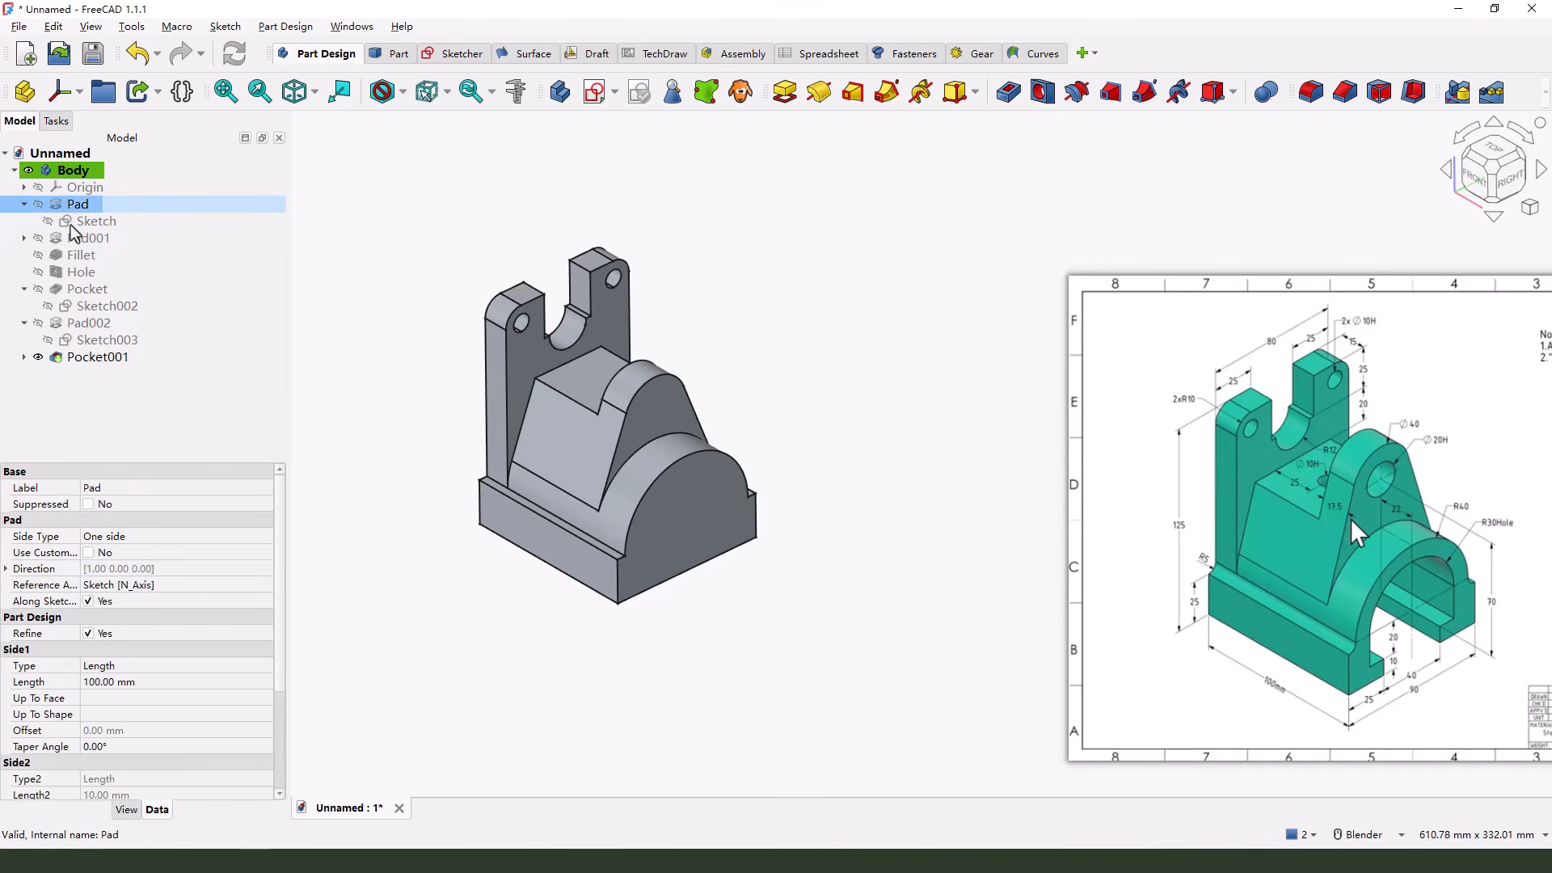
double_click(81, 221)
scroll(821, 549, up, 3)
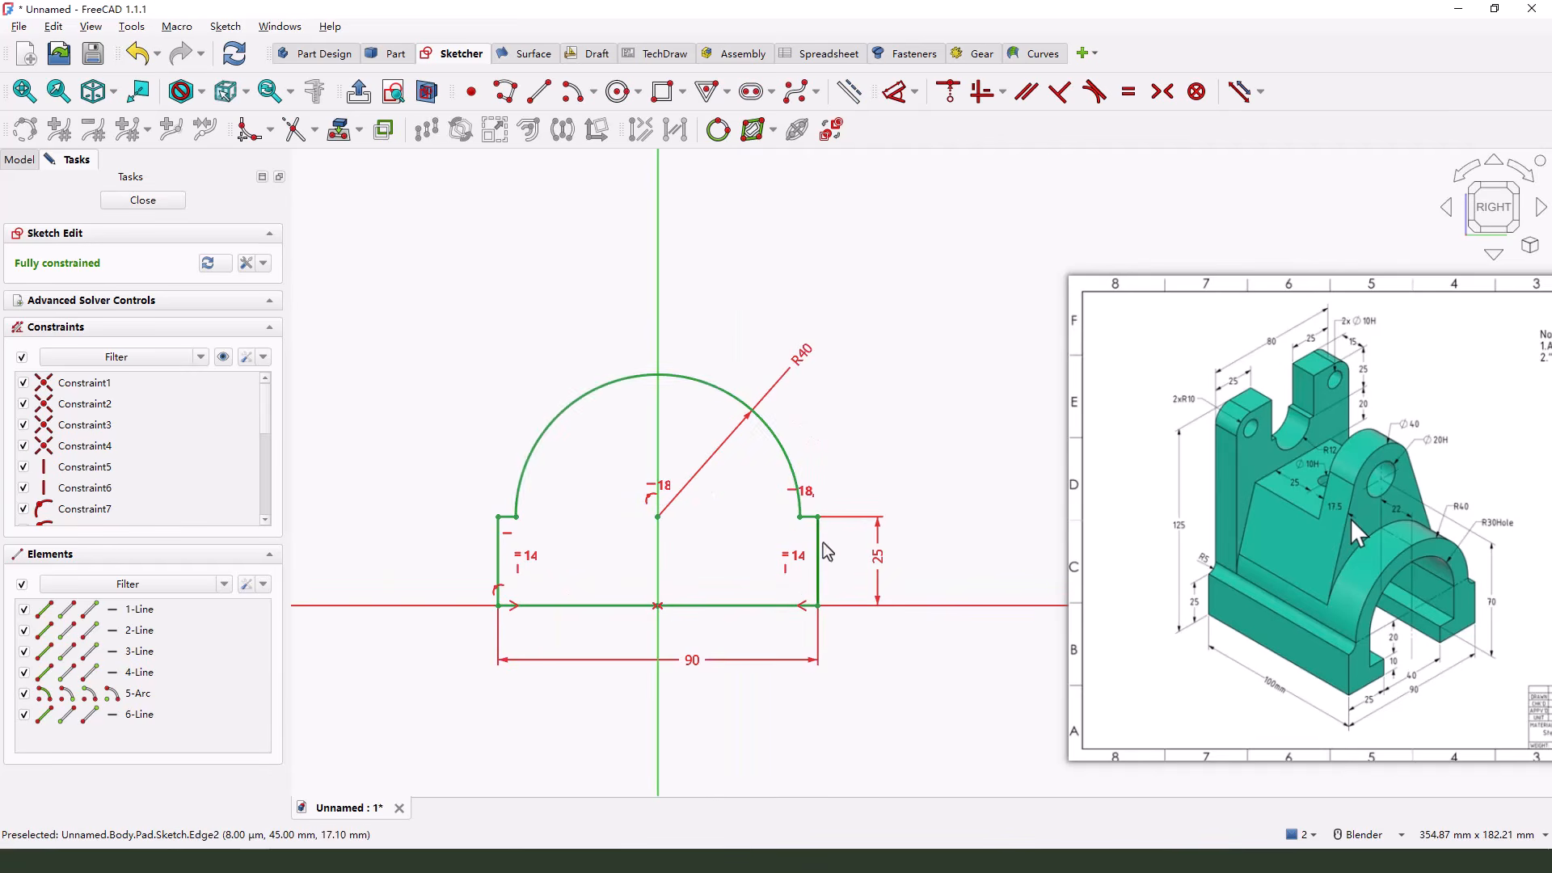
click(716, 388)
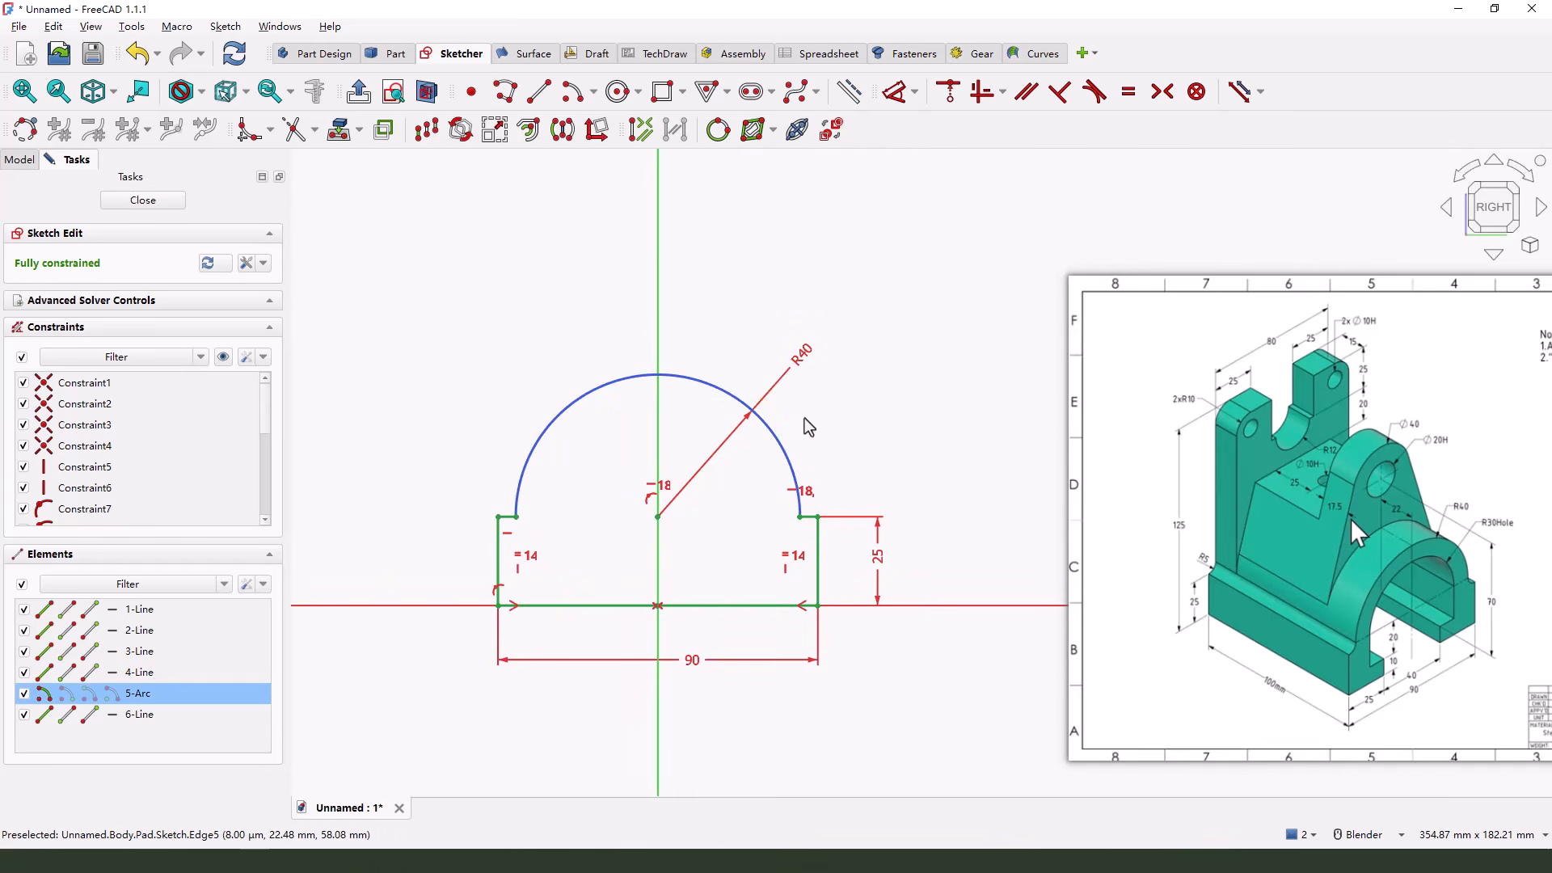
key(Delete)
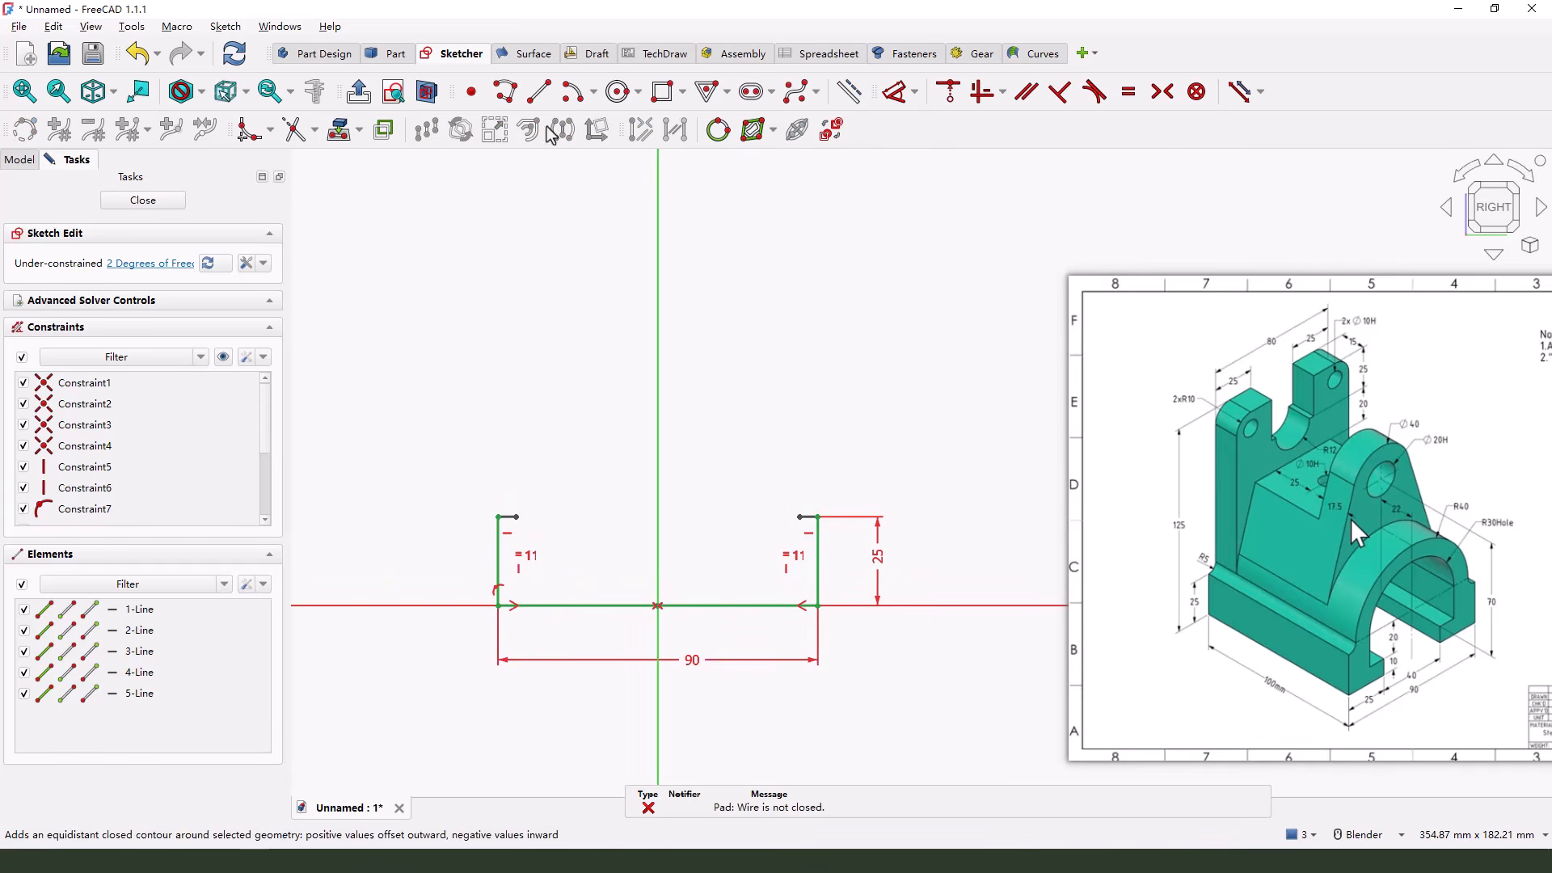
Draw a vertical slot centred on the vertical axis, about 62 mm between centres and 21 mm in radius, and delete its lower arc
click(751, 91)
click(655, 313)
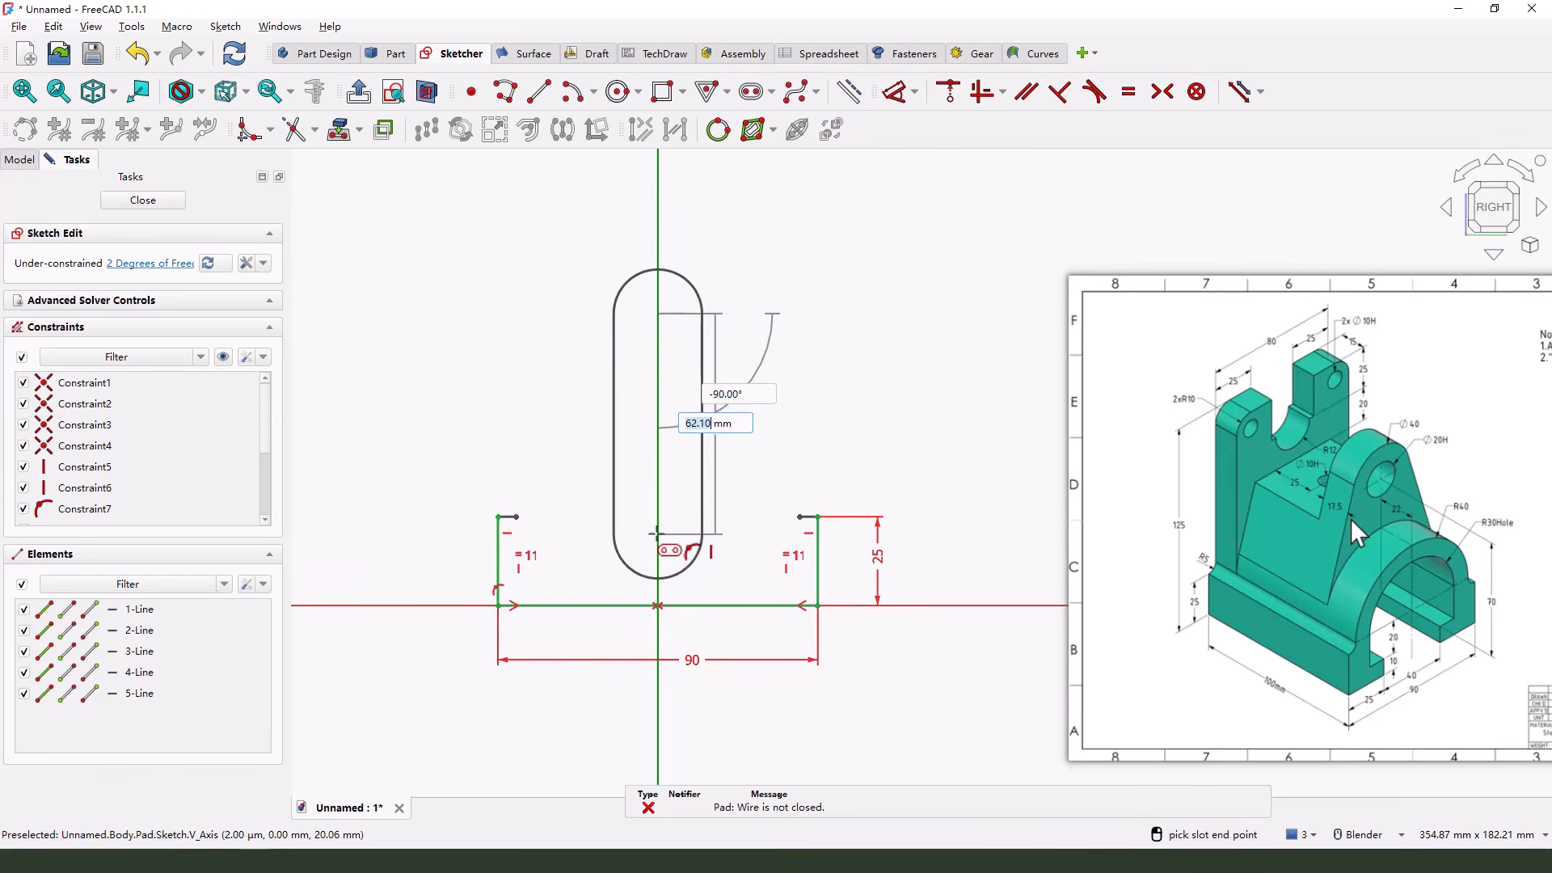
click(657, 533)
click(731, 533)
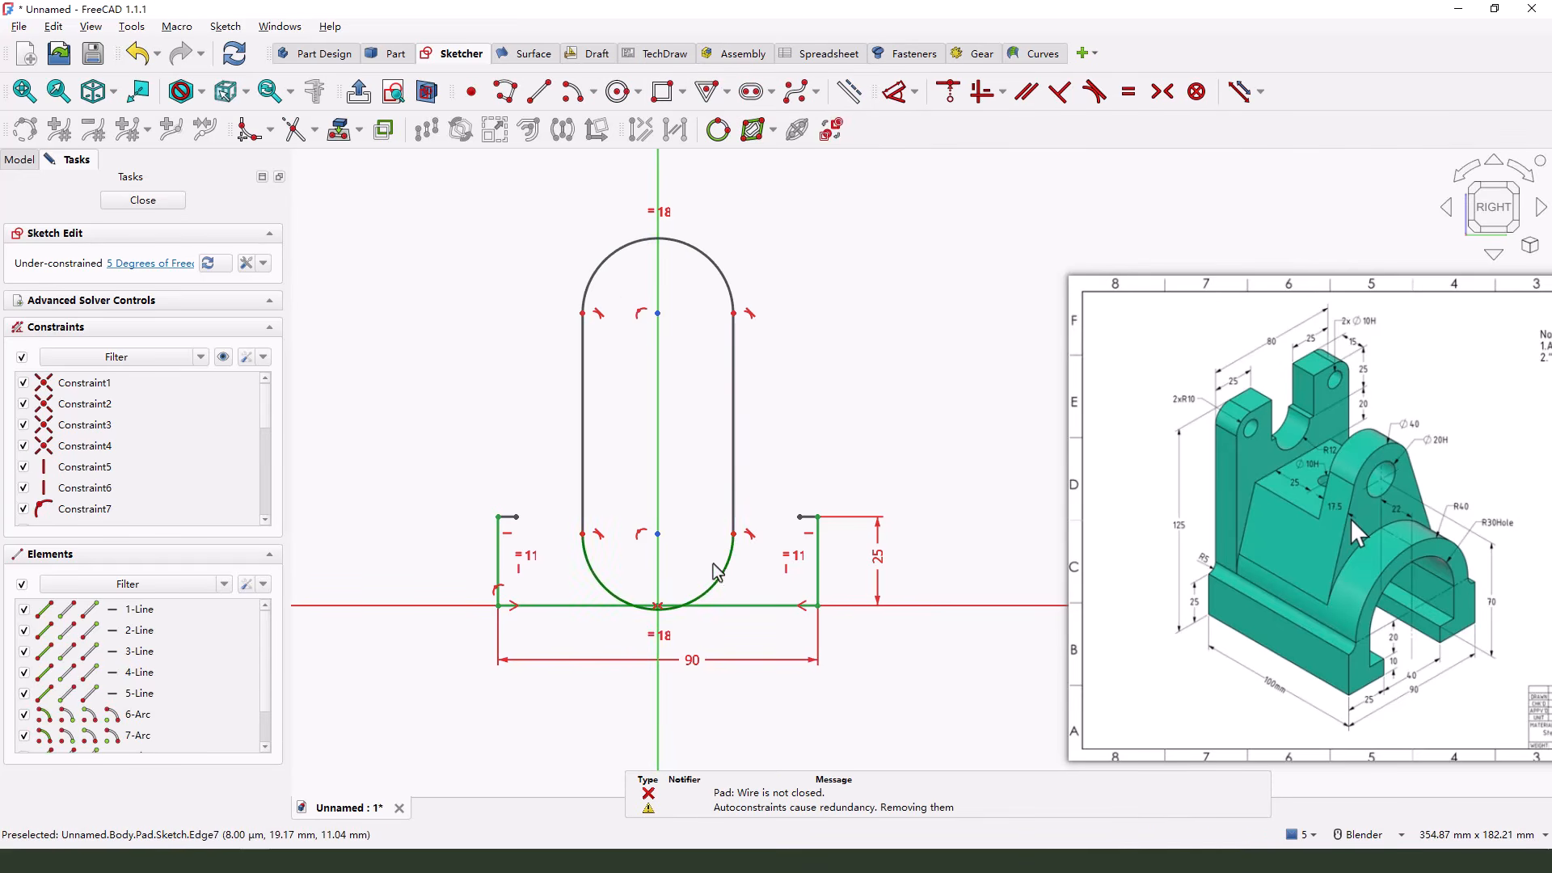
click(741, 569)
key(Delete)
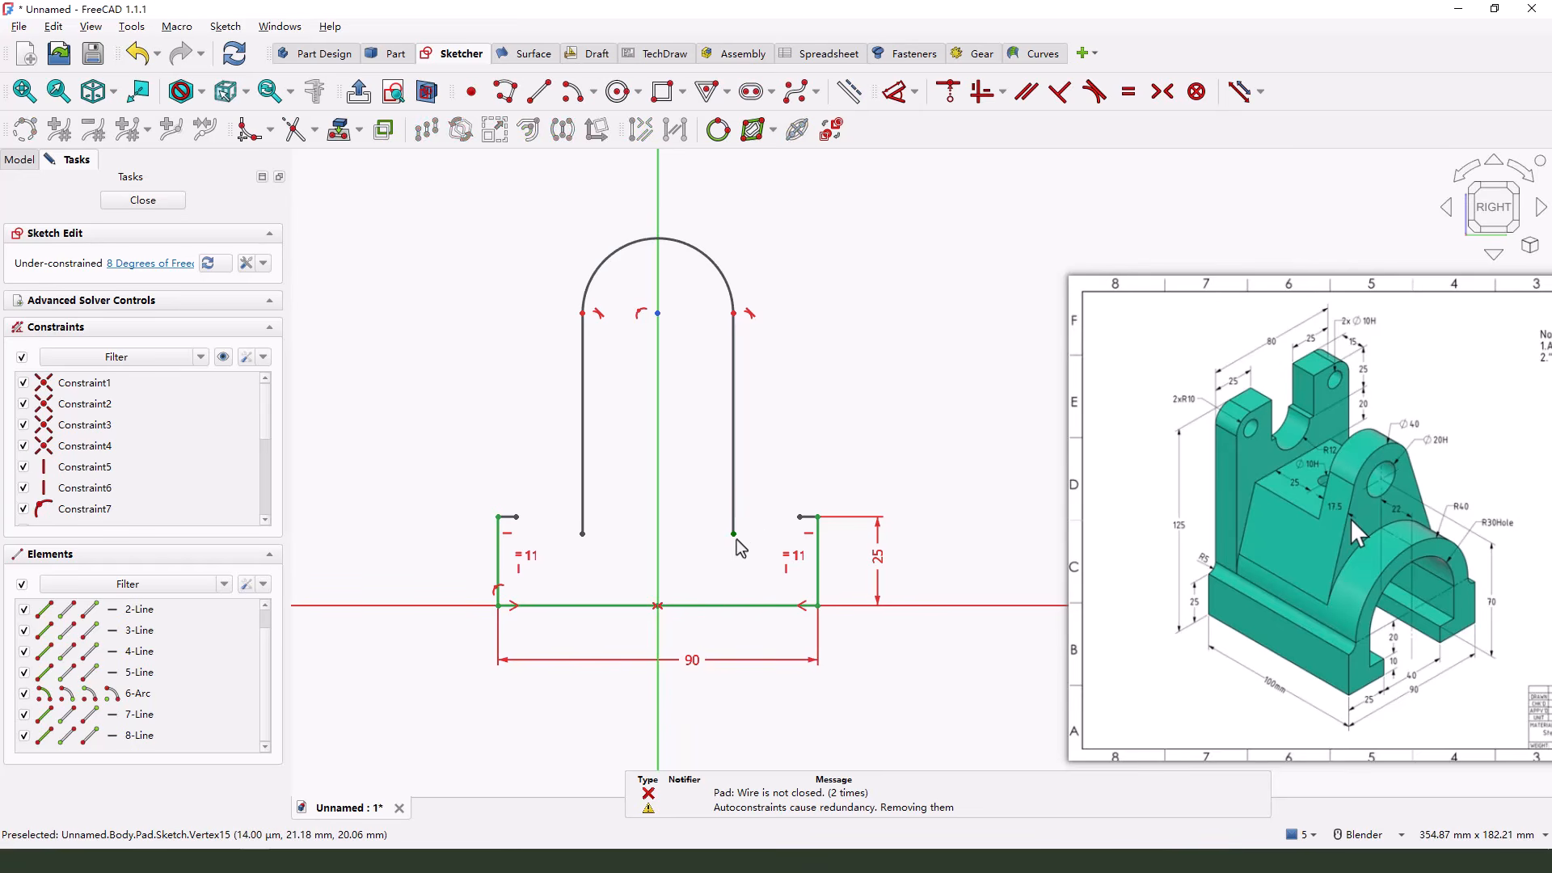
Make the slot's two open line ends coincident with the inner ends of the base's short shoulder lines
click(806, 517)
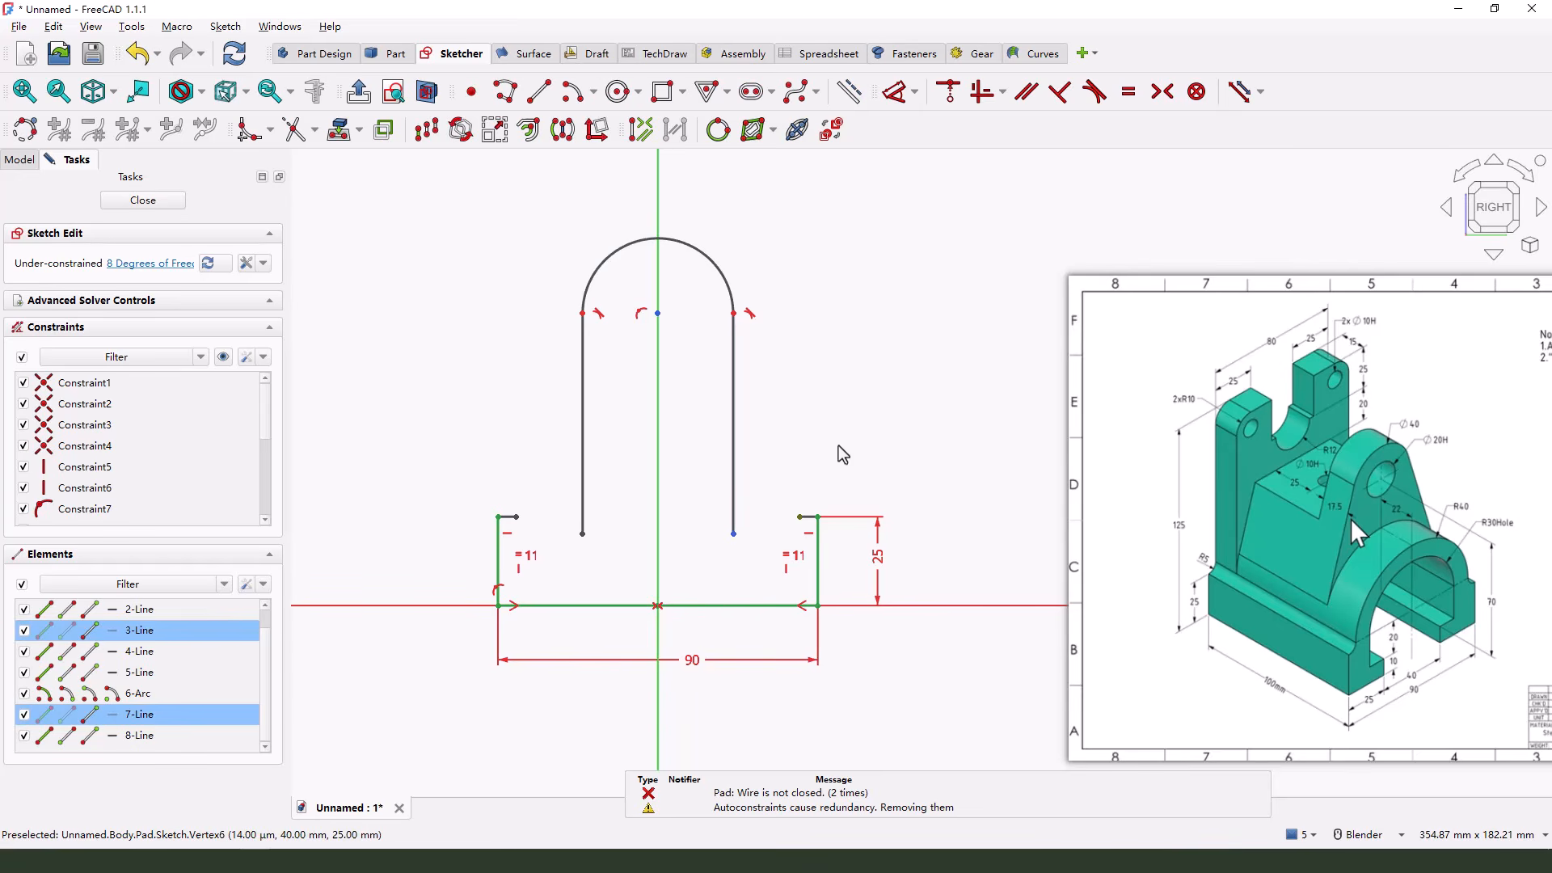
click(949, 91)
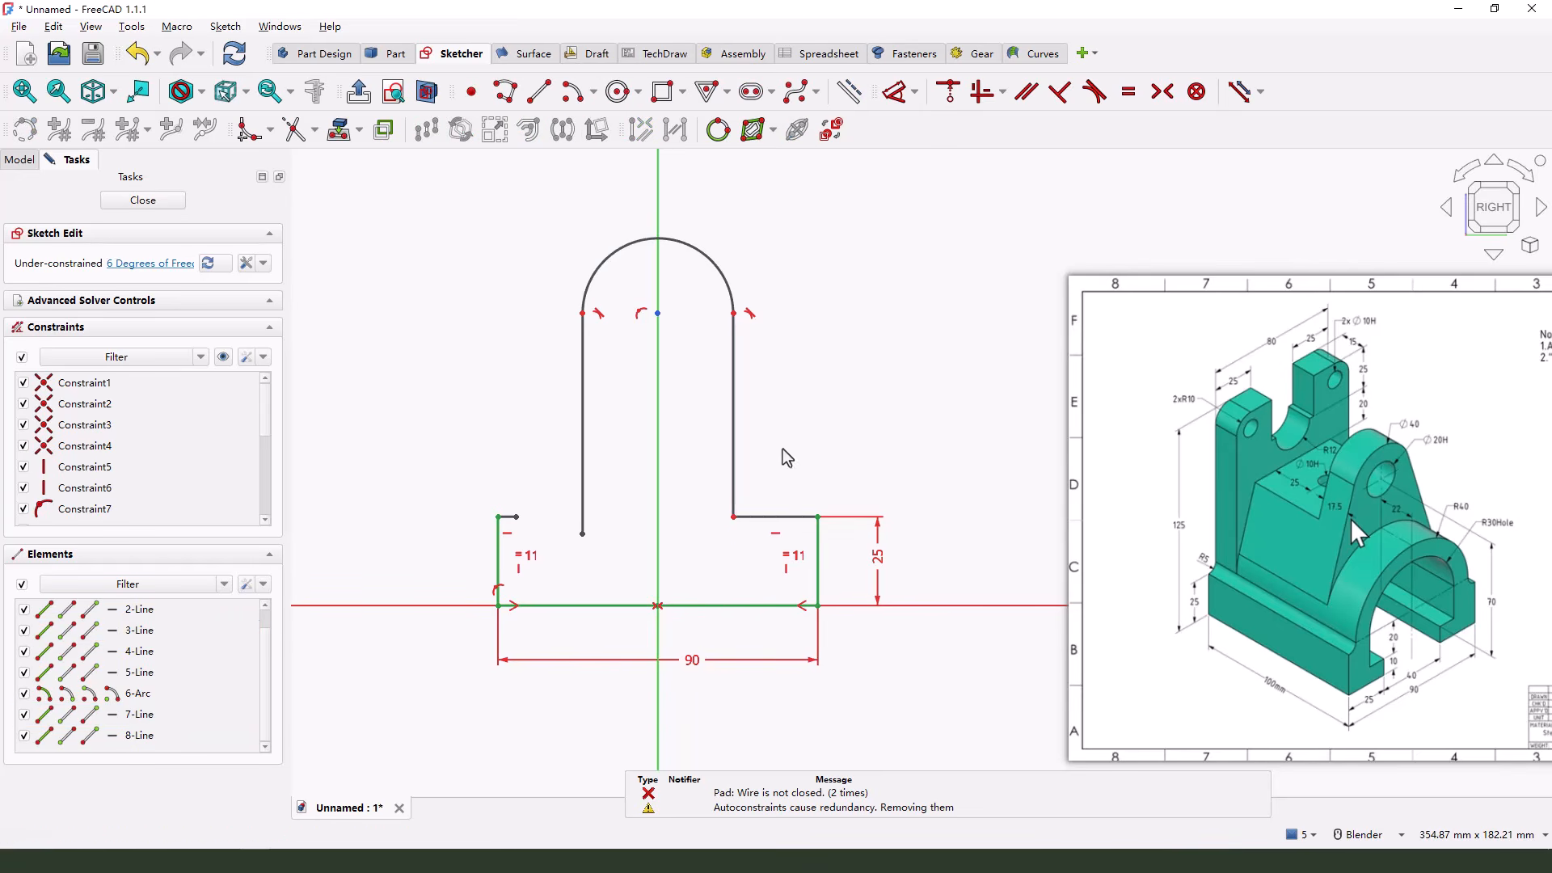
click(581, 534)
click(516, 516)
Widen the arched outline slightly and constrain both of its side lines to be vertical
drag(735, 400, 753, 401)
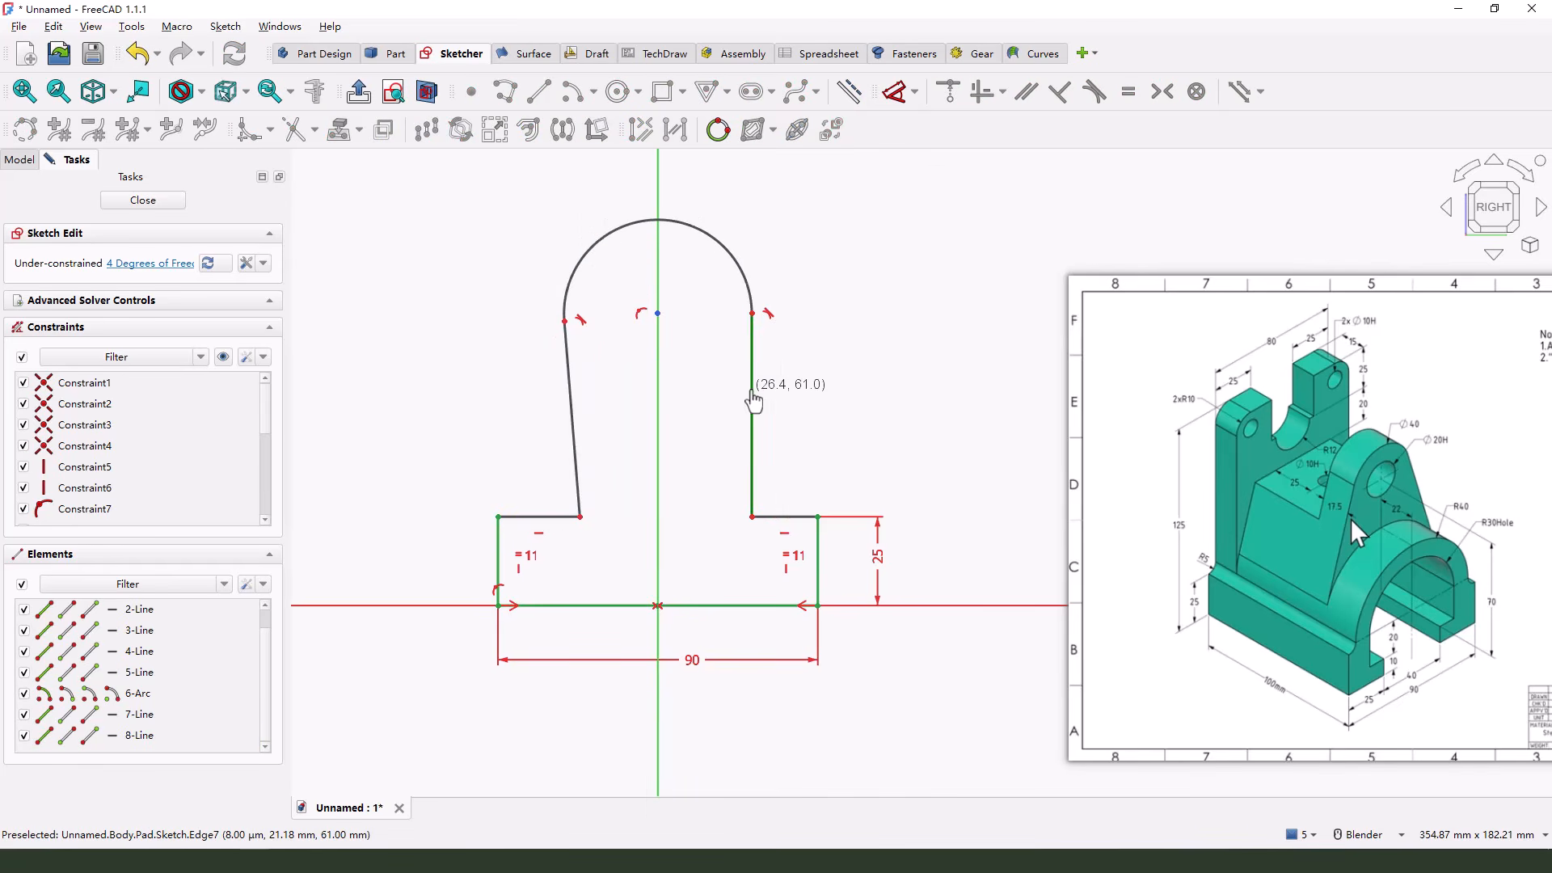
click(569, 372)
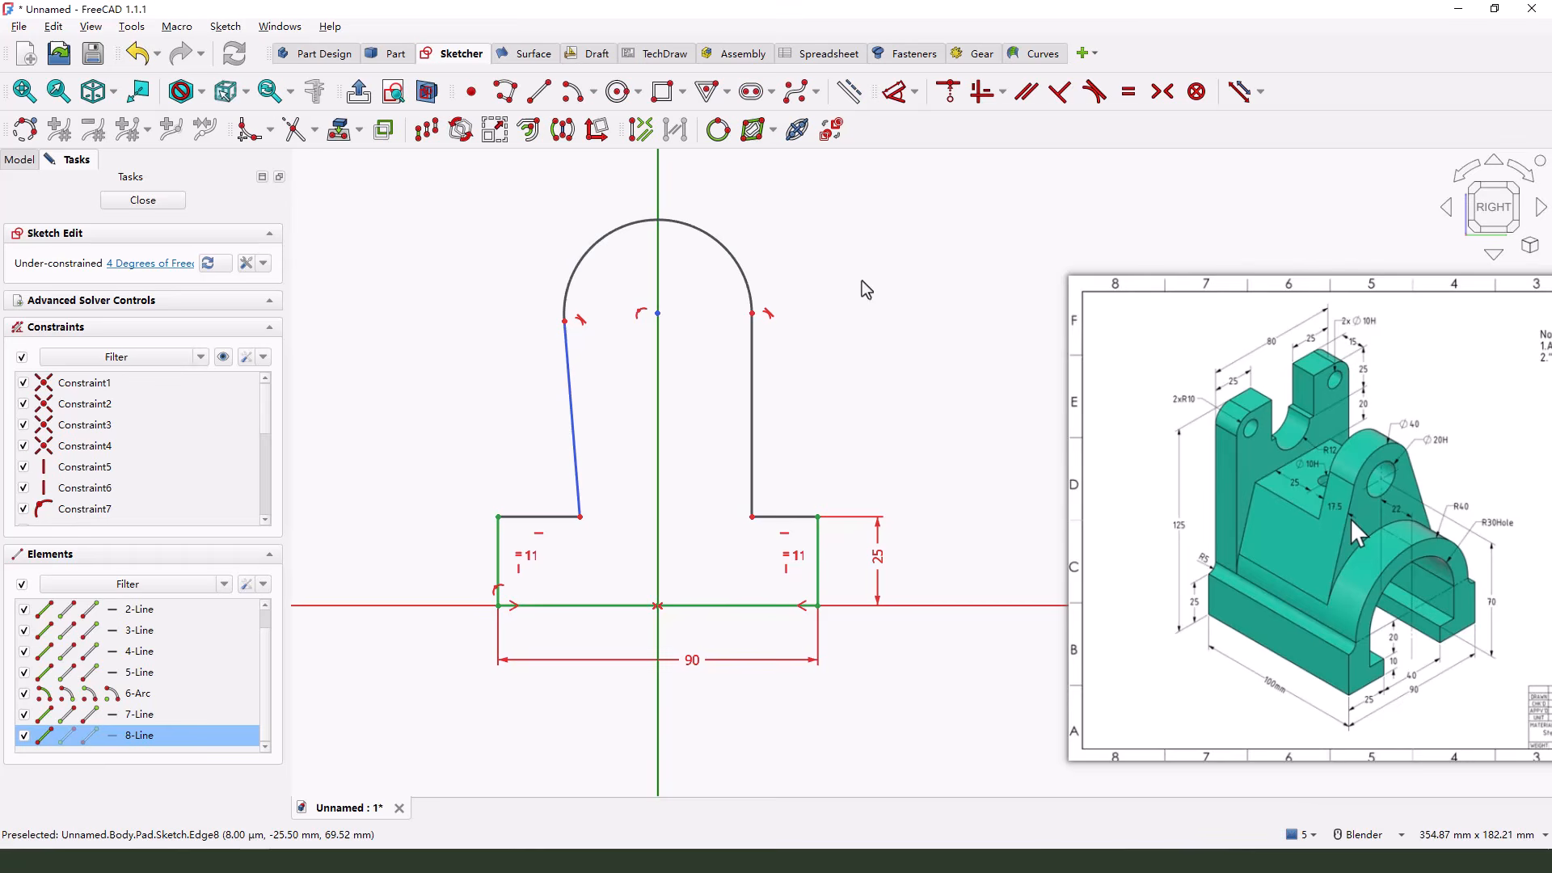
click(983, 91)
click(747, 412)
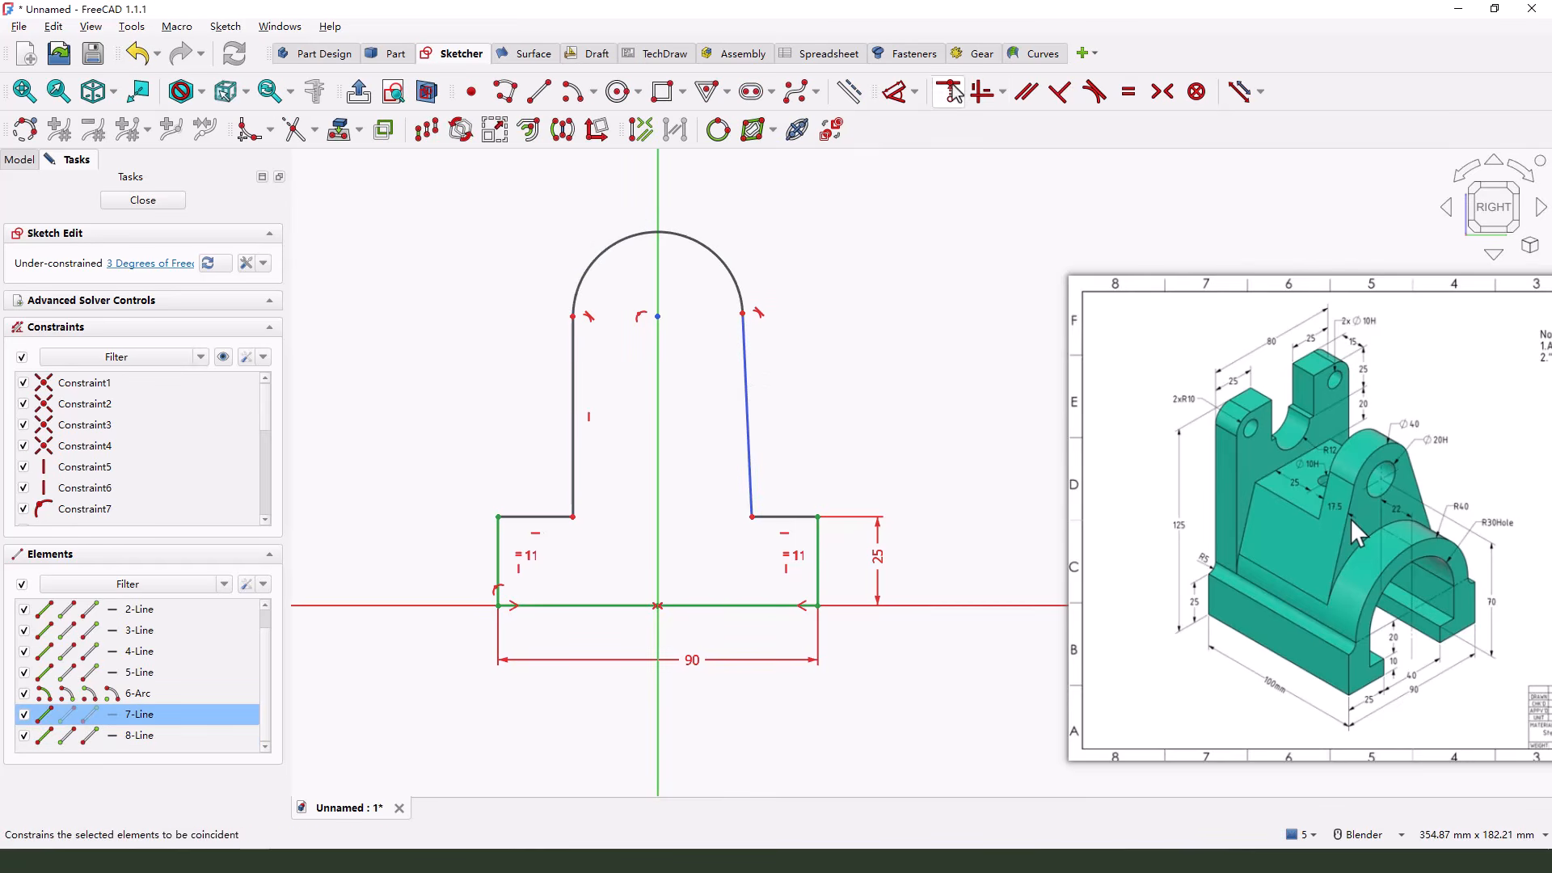
click(981, 94)
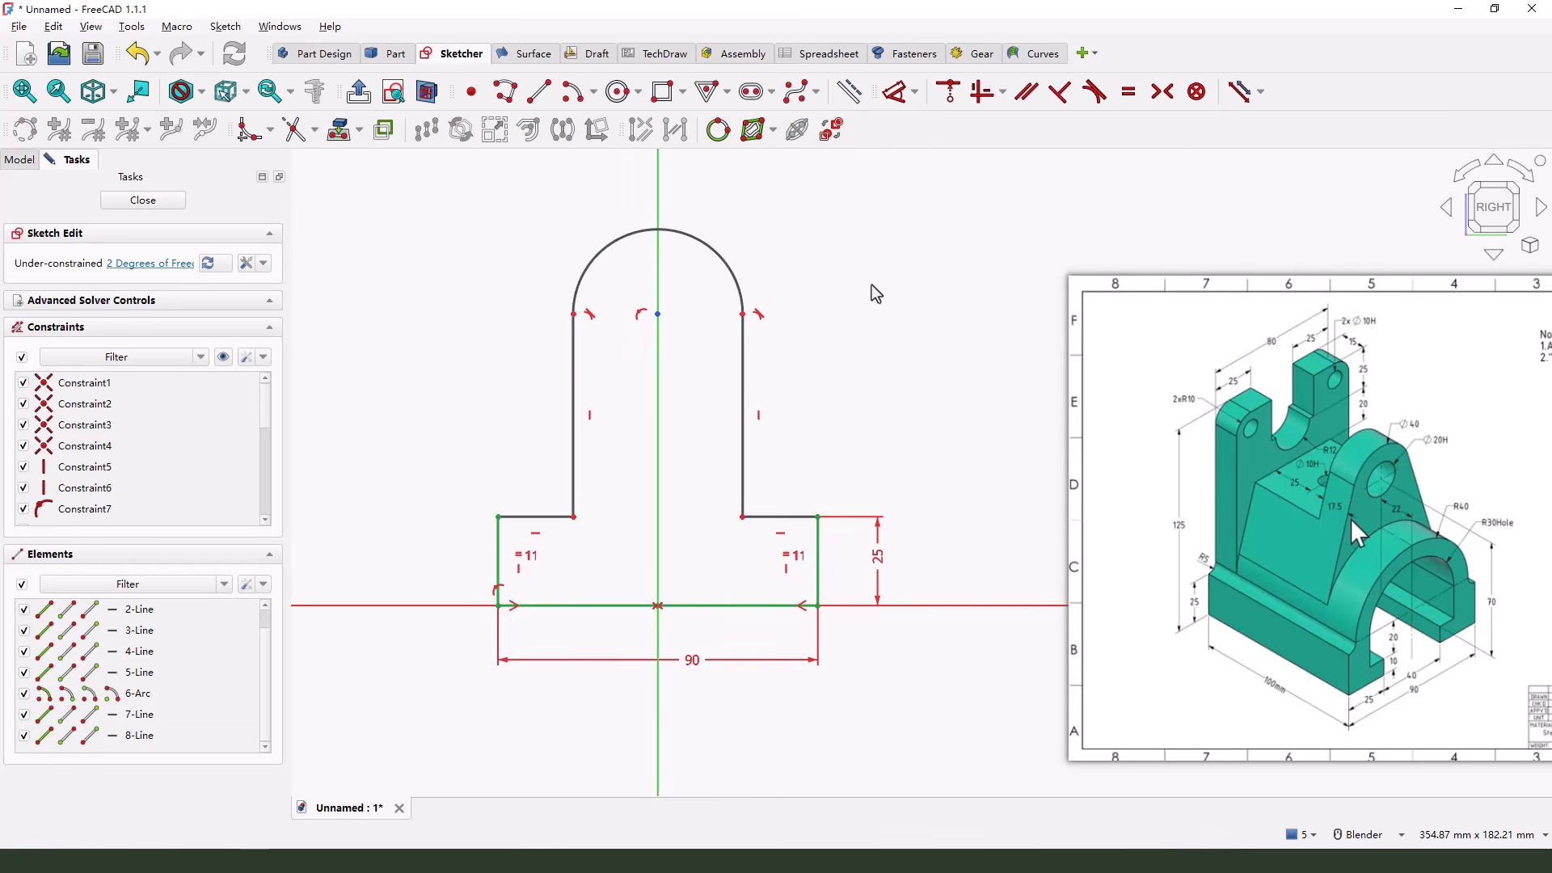
Dimension the height of the arc's centre above the base line as 30 mm
click(895, 91)
click(657, 313)
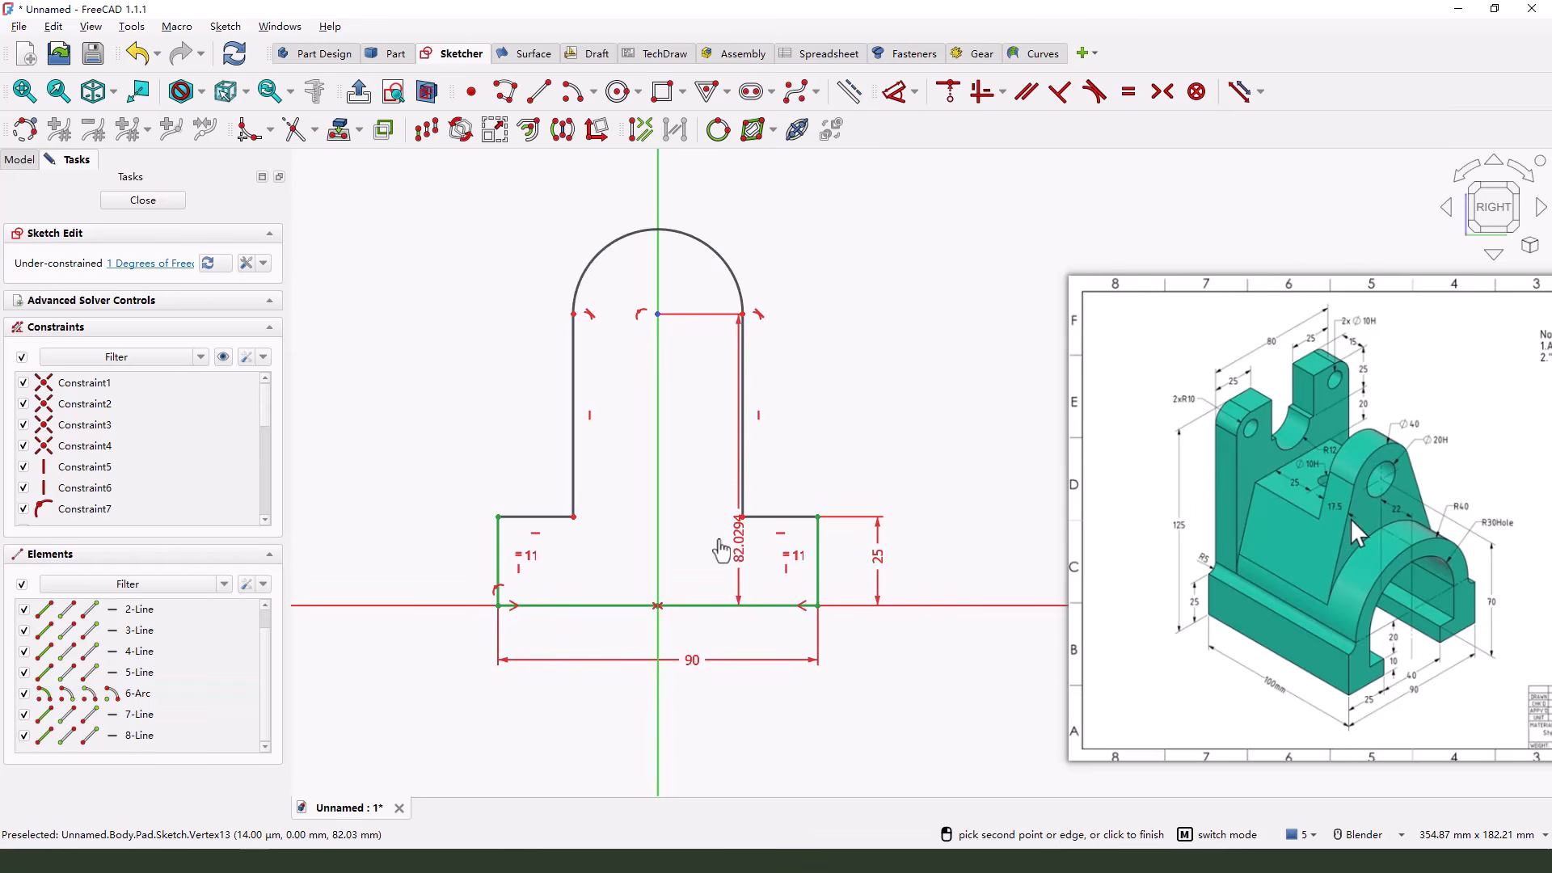
click(942, 448)
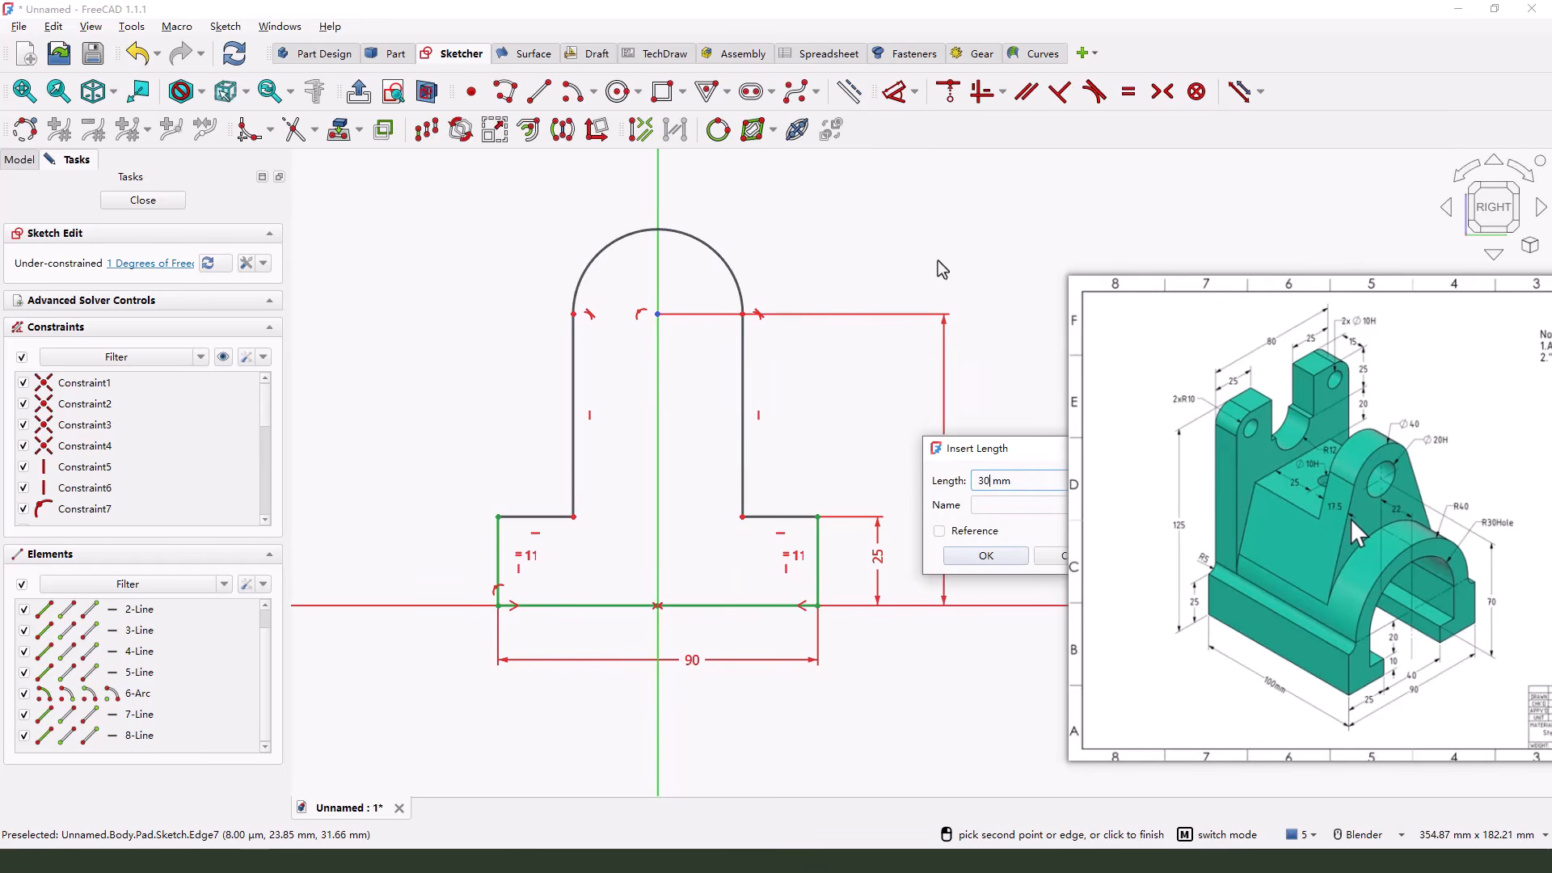
text(30)
key(Return)
Set the arc's radius to 40 mm and close the base sketch
click(709, 438)
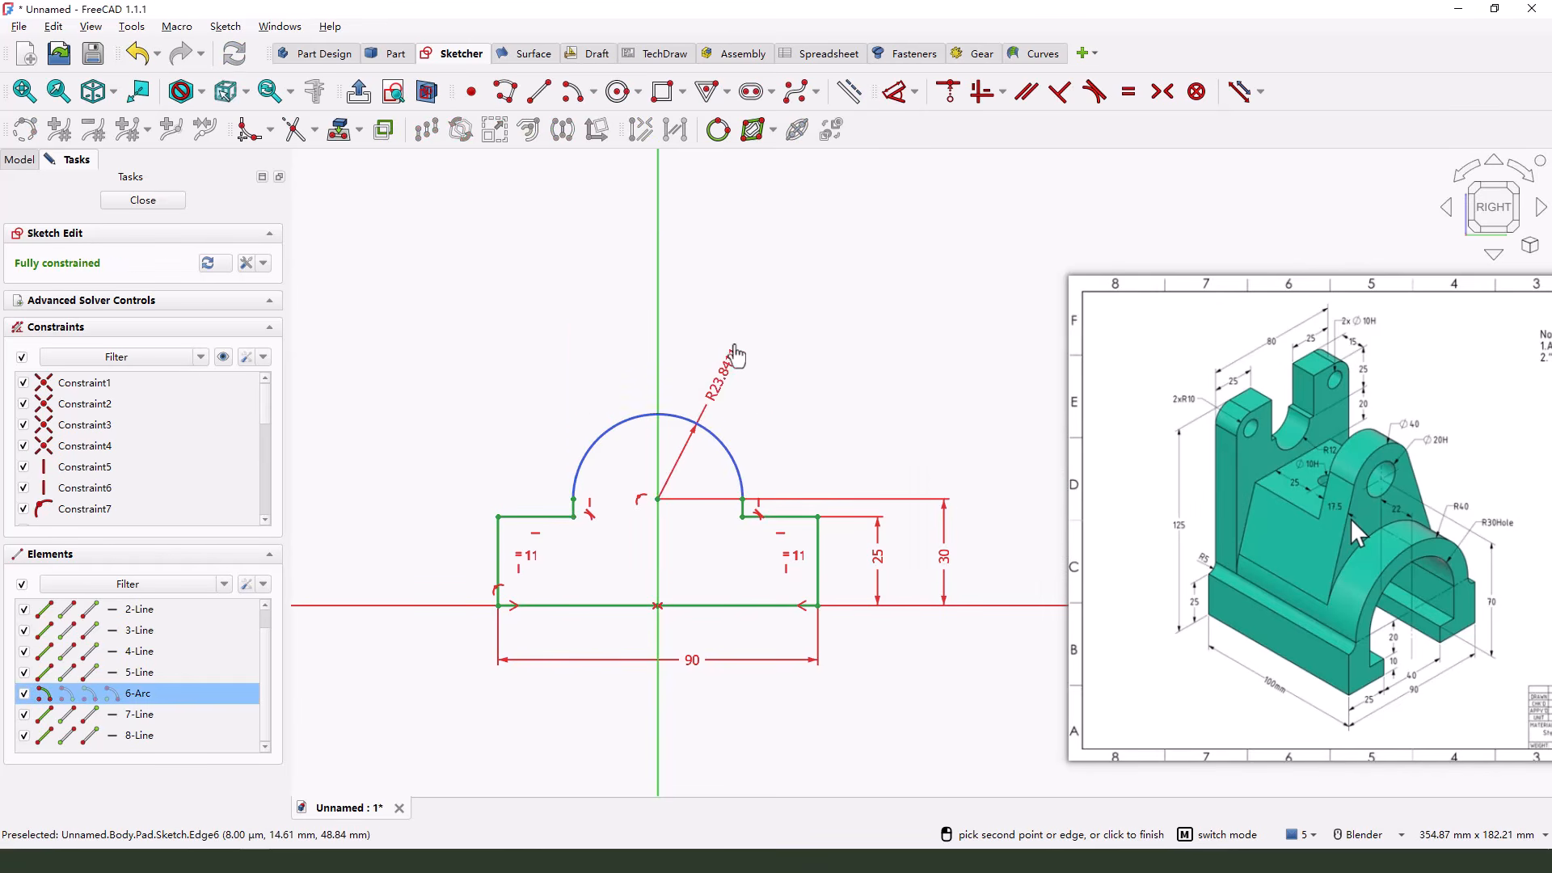
click(736, 324)
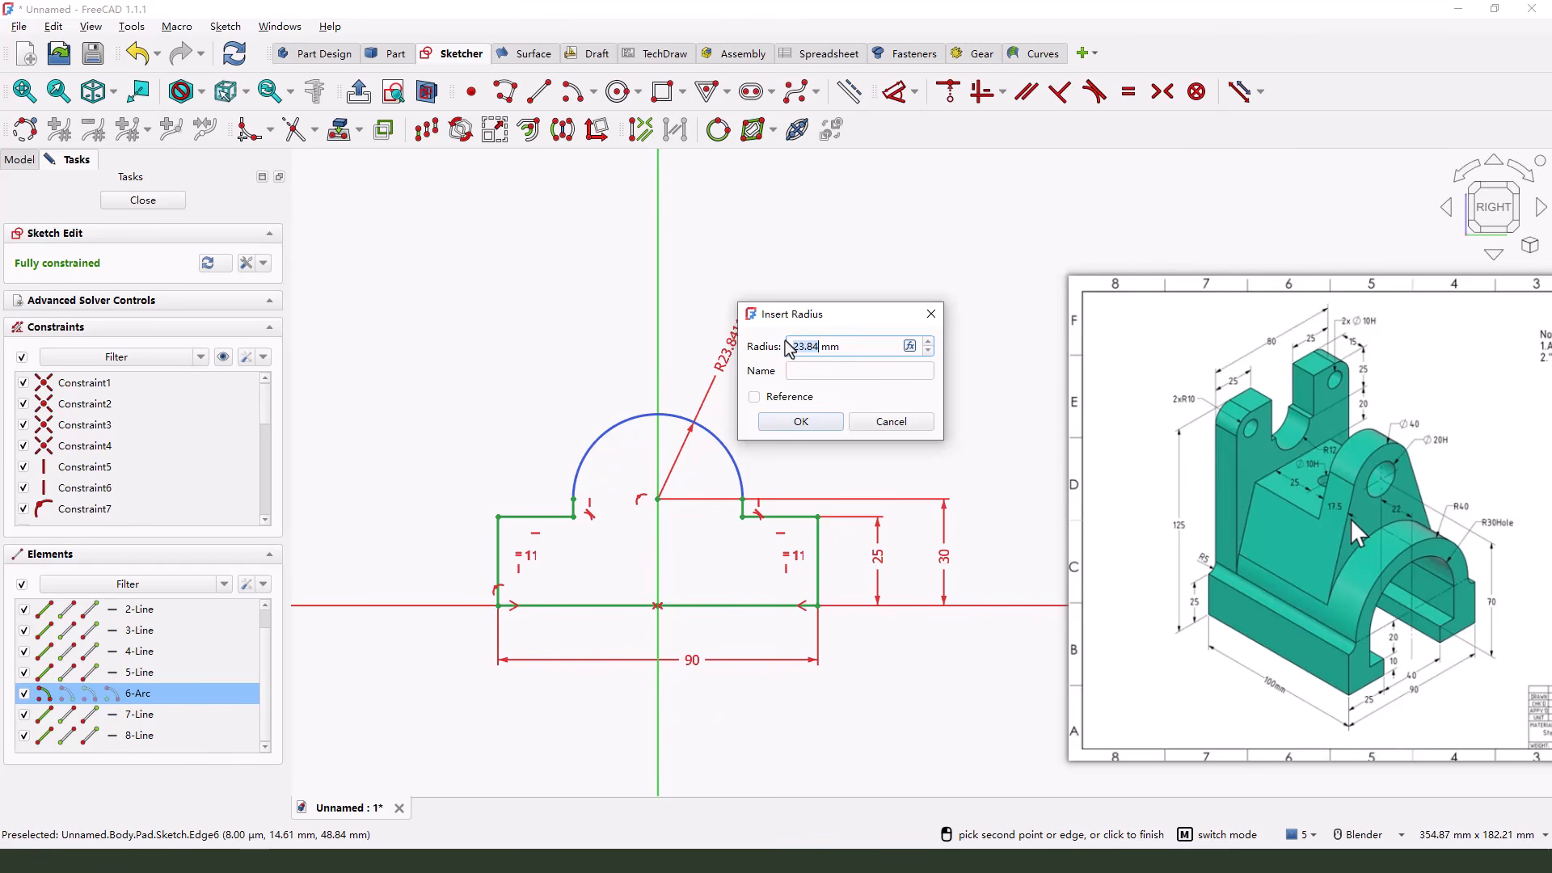
key(Return)
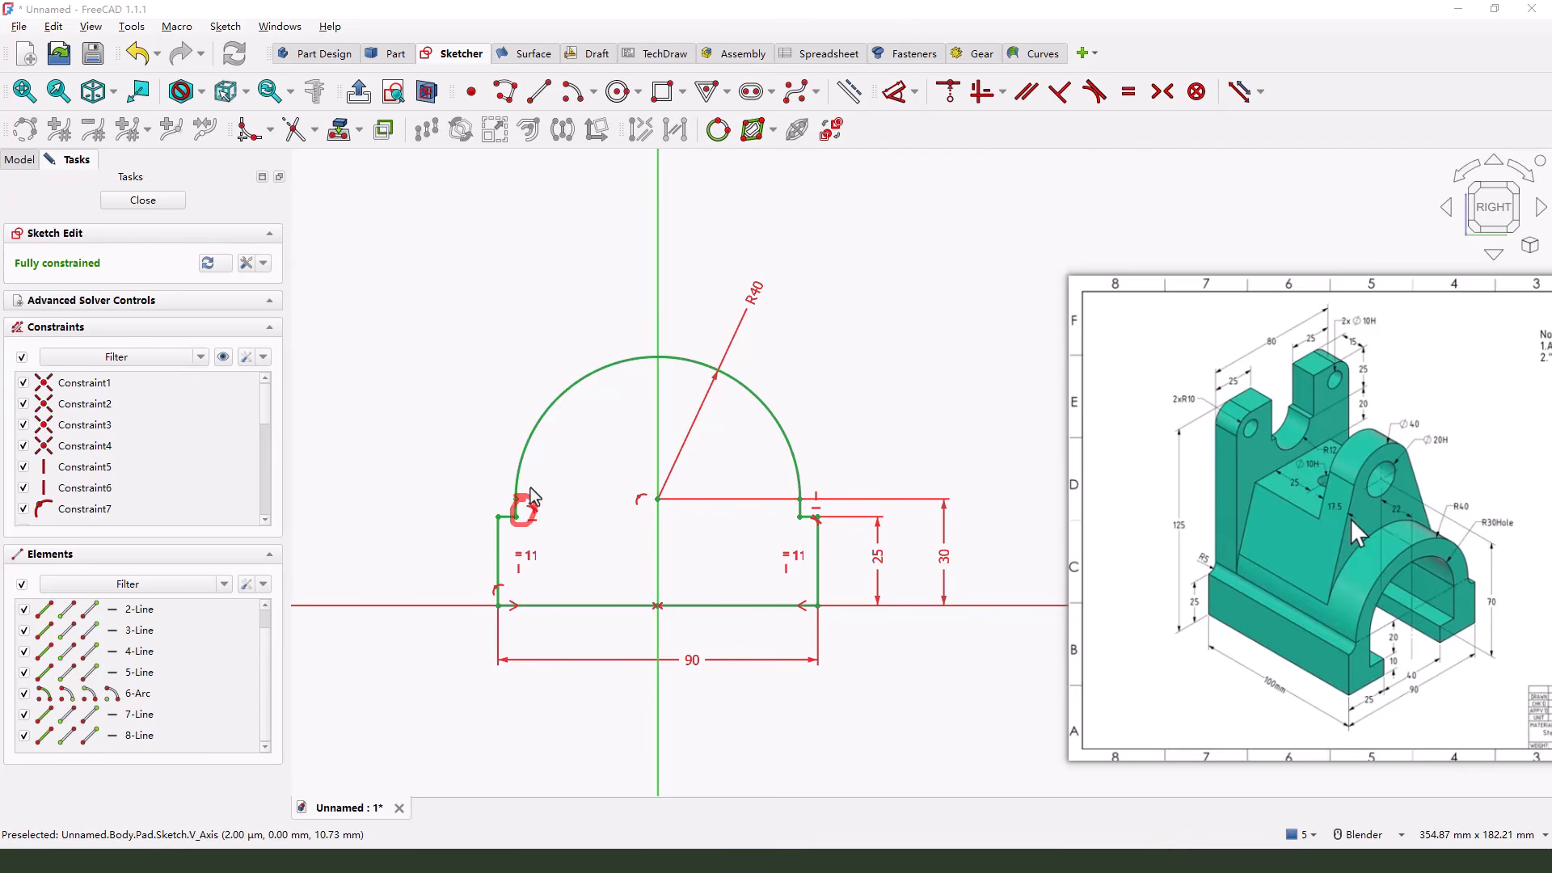
click(143, 199)
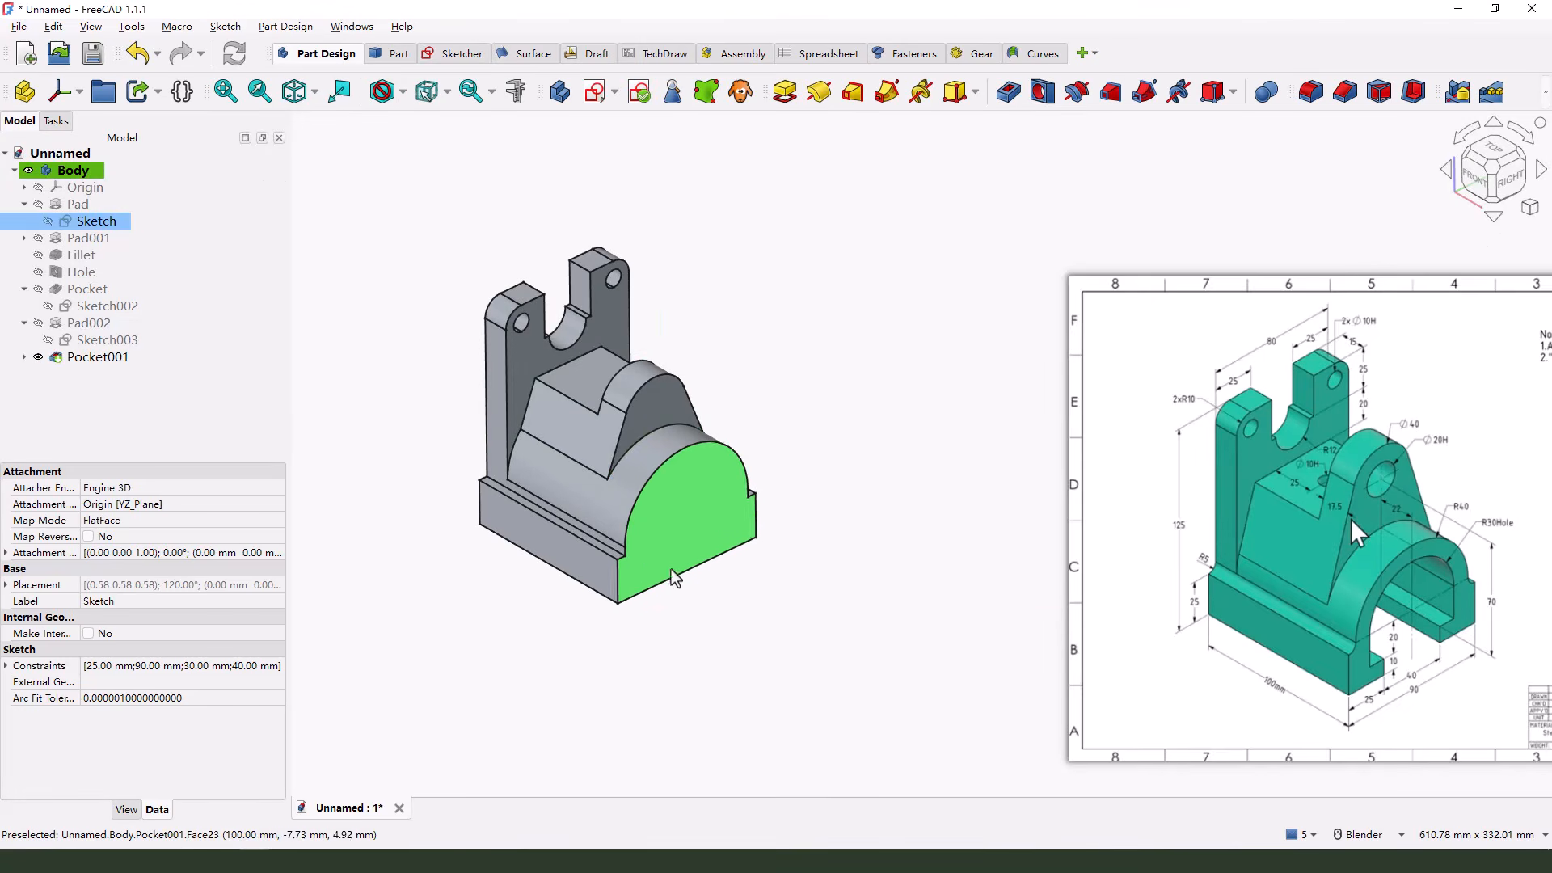
Examine the rebuilt bracket, checking the lug's sloped side, front and rounded top faces above the arched base
scroll(675, 577, up, 4)
scroll(580, 550, down, 2)
click(808, 626)
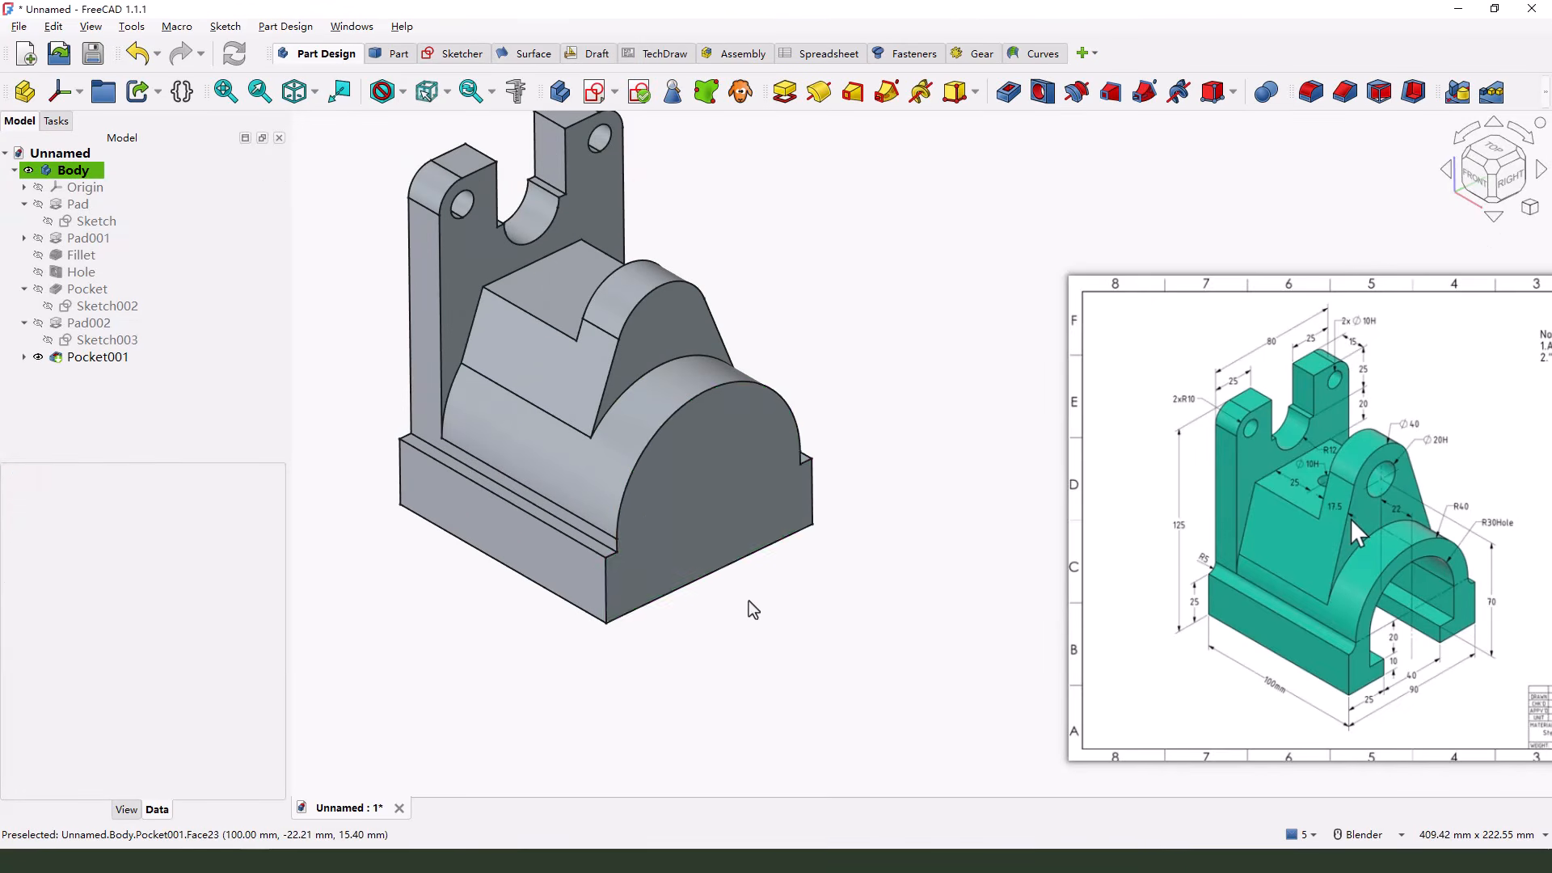
mouse_move(751, 609)
middle_down()
mouse_move(982, 476)
mouse_move(788, 444)
middle_up()
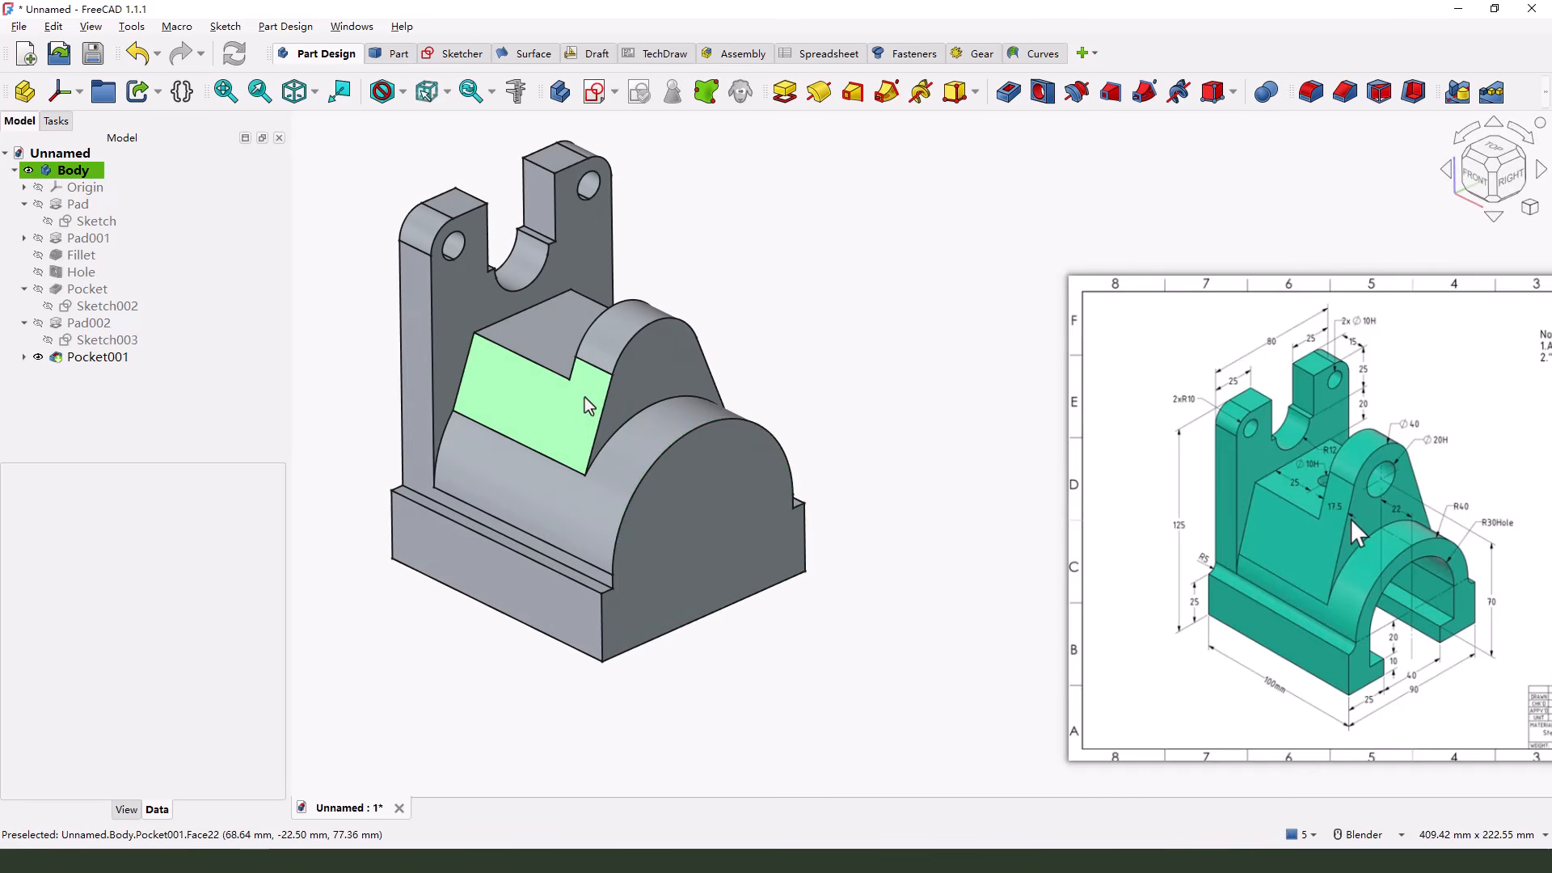
mouse_move(594, 394)
middle_down()
mouse_move(628, 349)
mouse_move(583, 413)
middle_up()
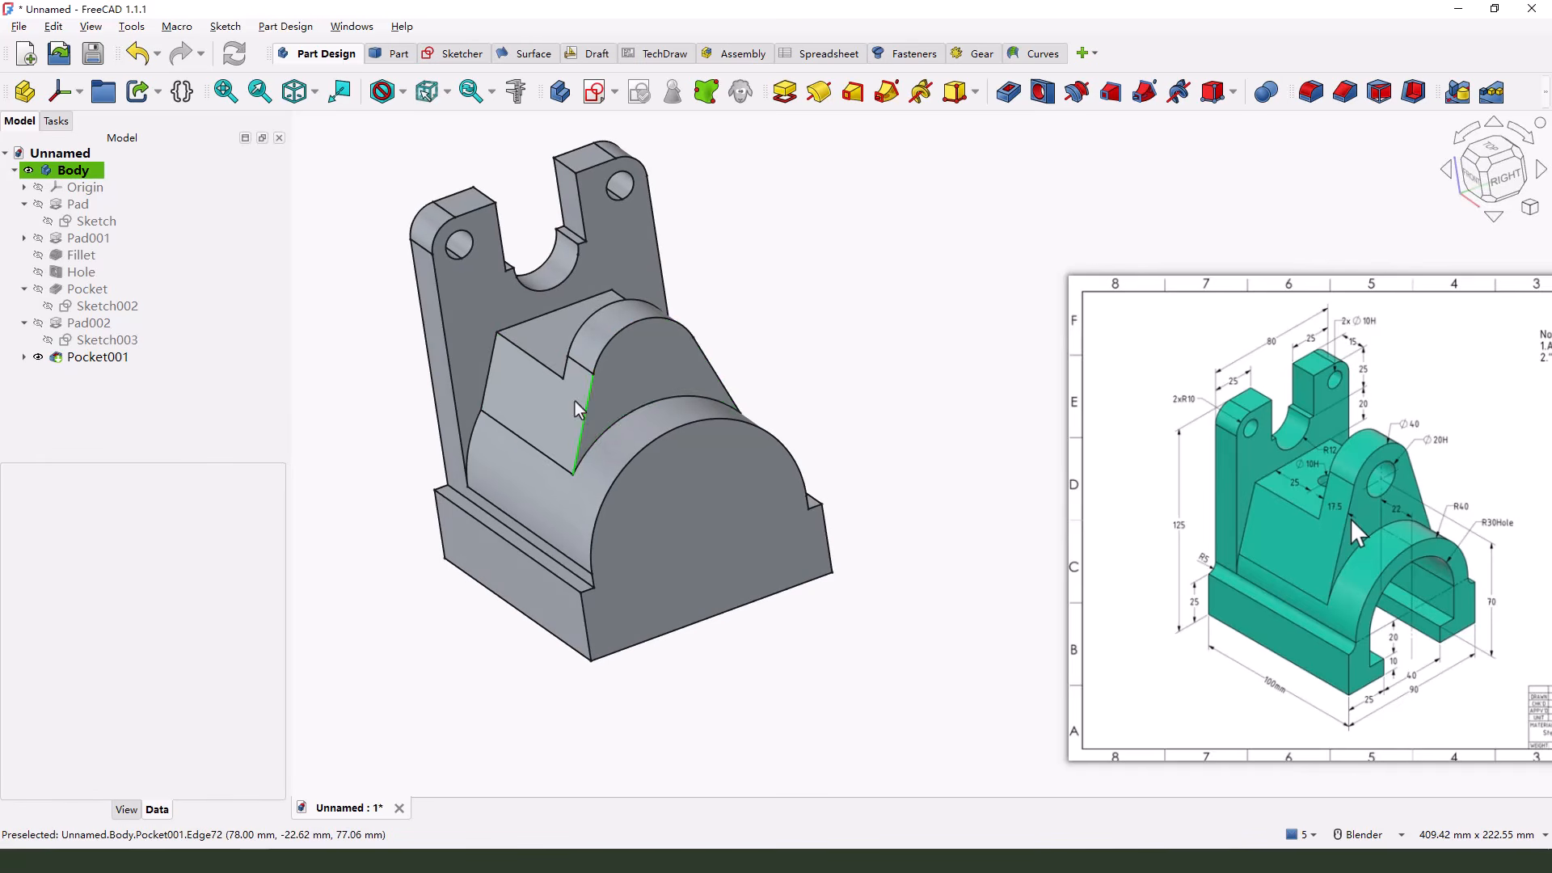
click(685, 358)
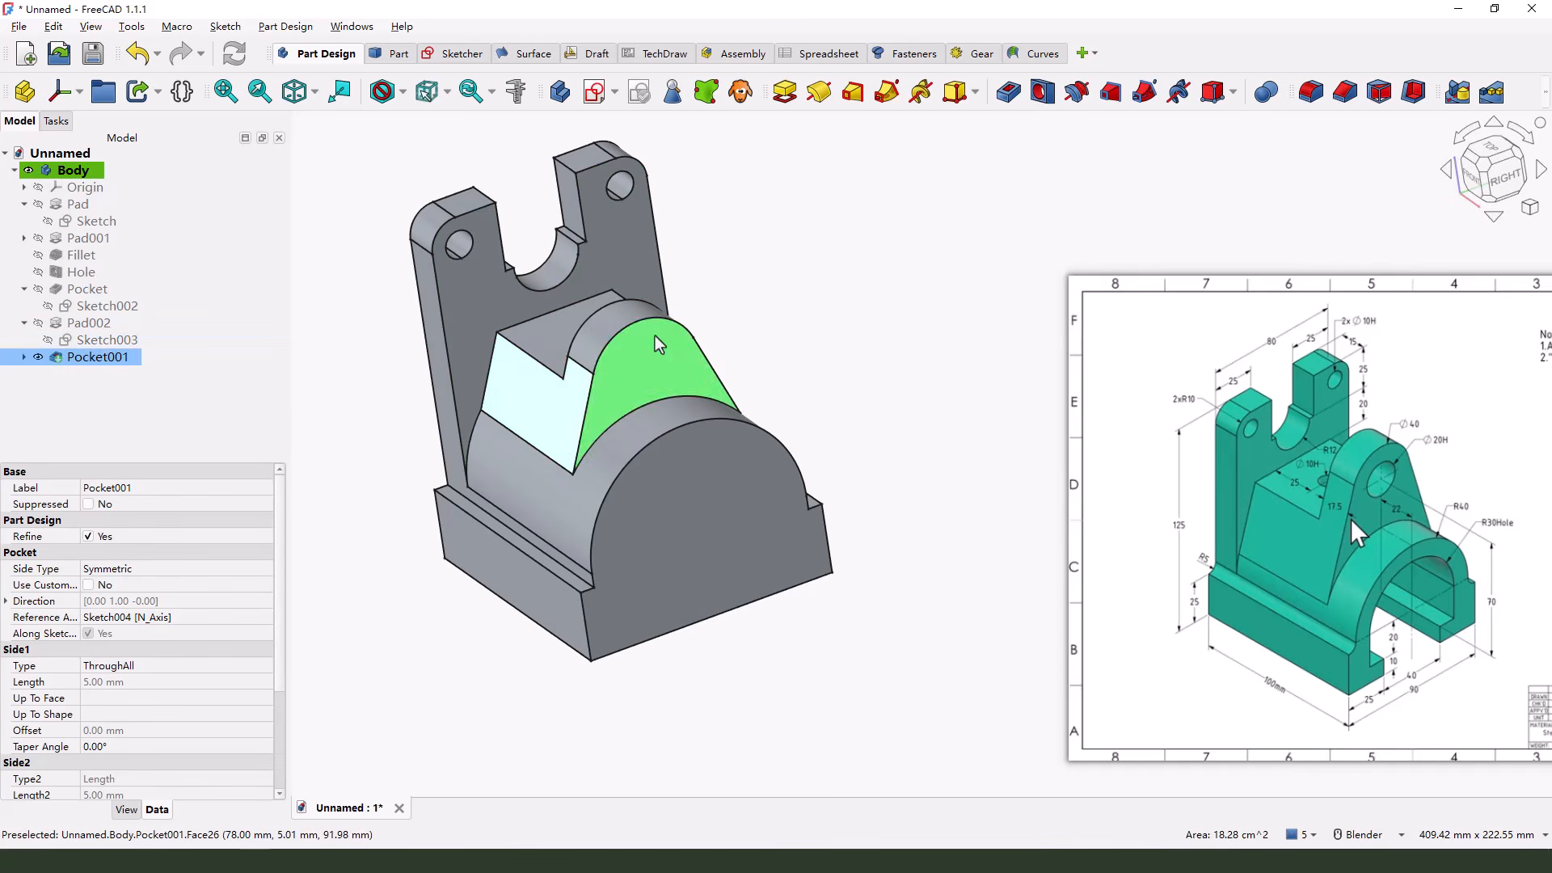
click(818, 318)
click(615, 316)
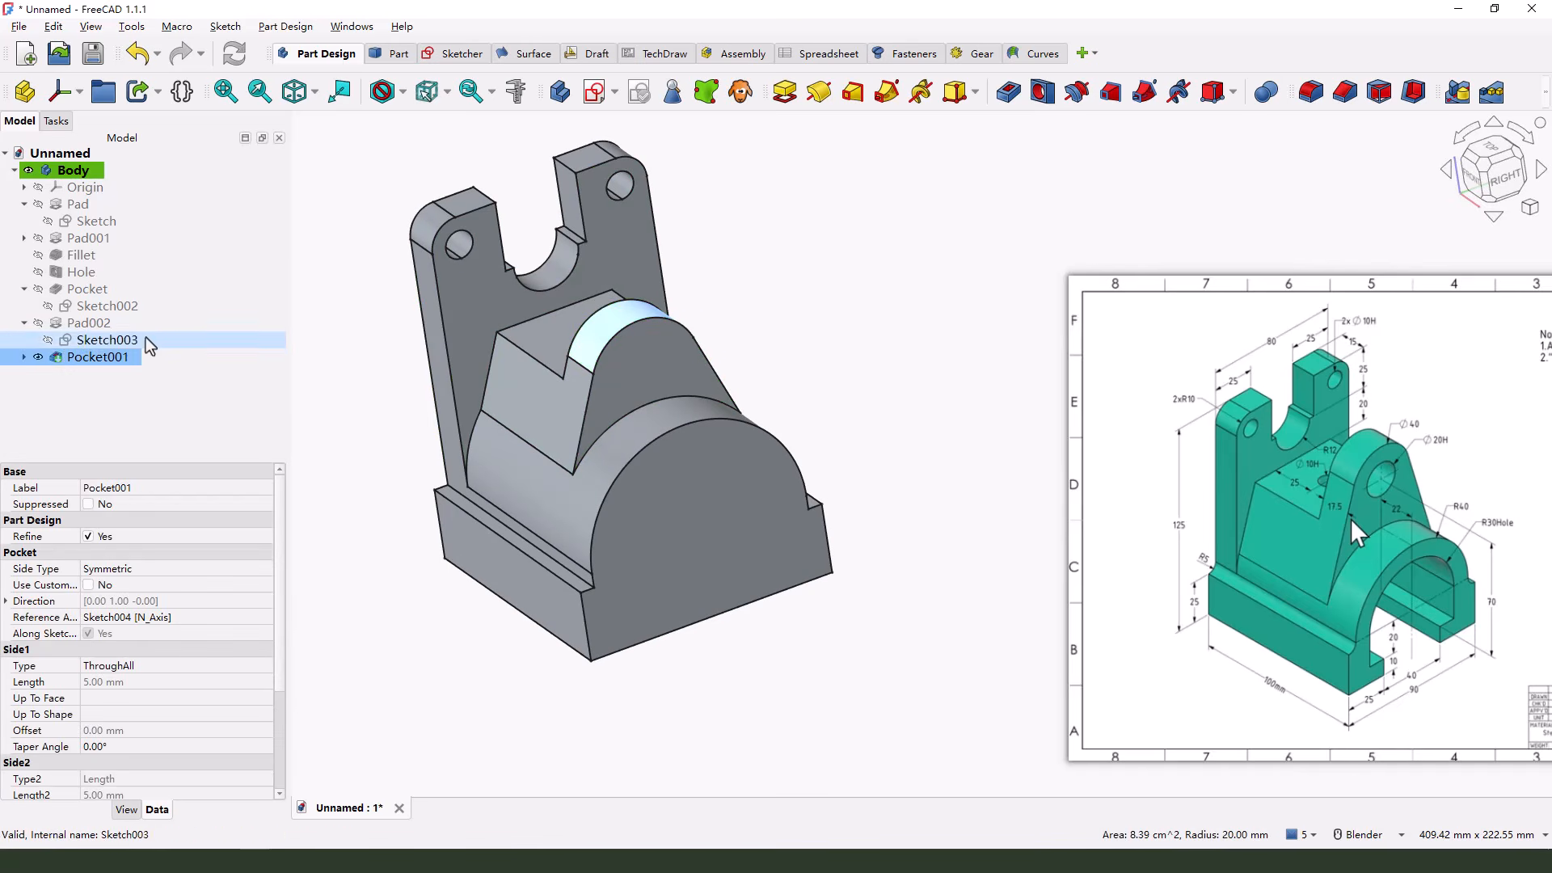
Open the lug's profile sketch and replace its outdated external arc with the base's current arch edge as external geometry
click(95, 342)
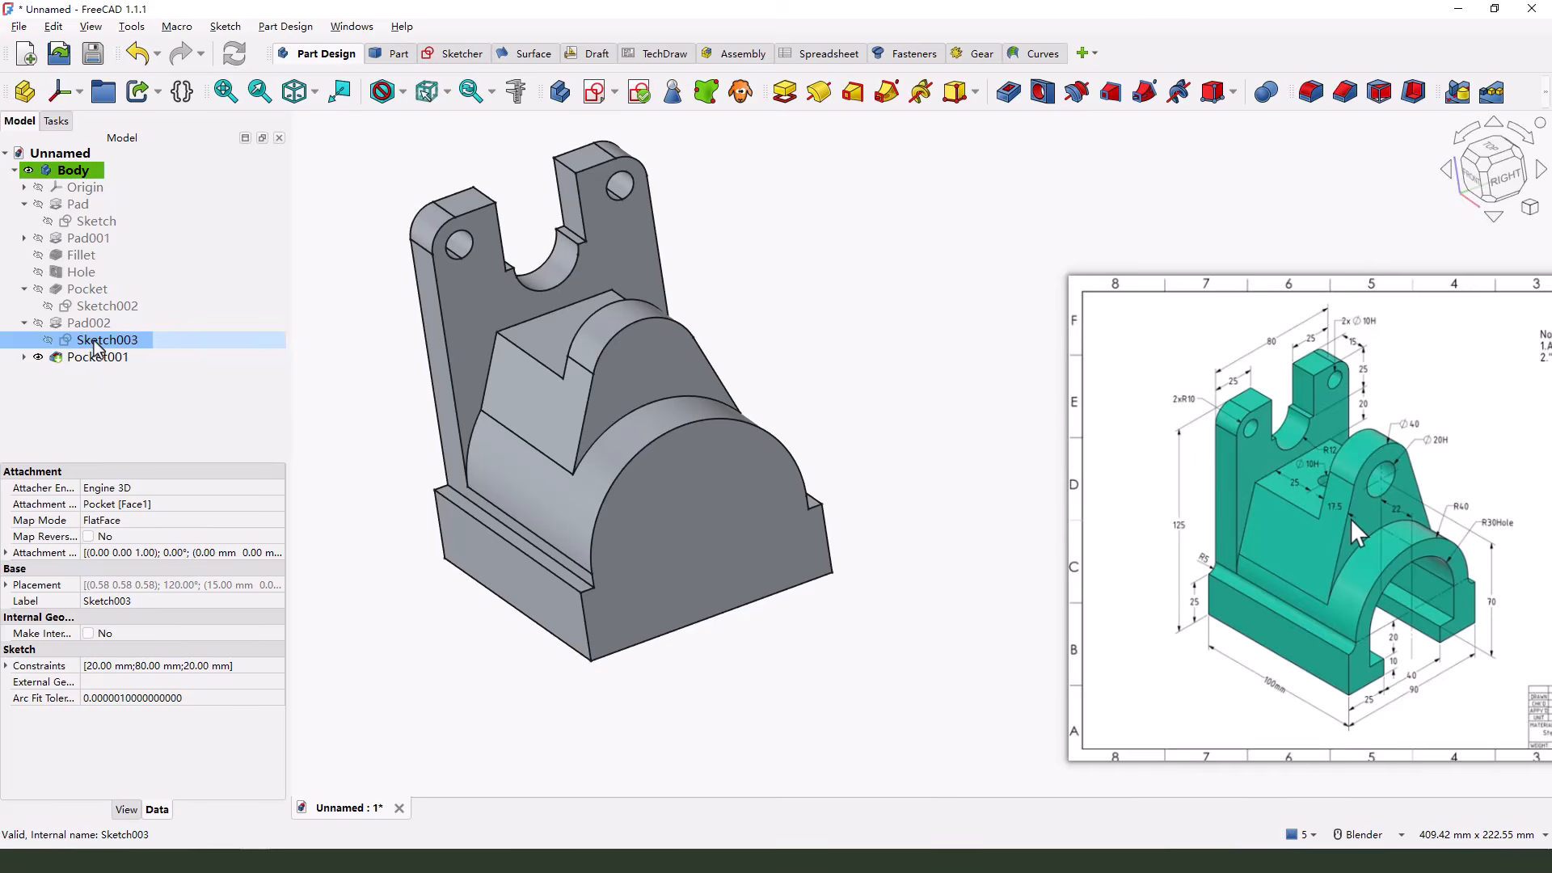
double_click(94, 342)
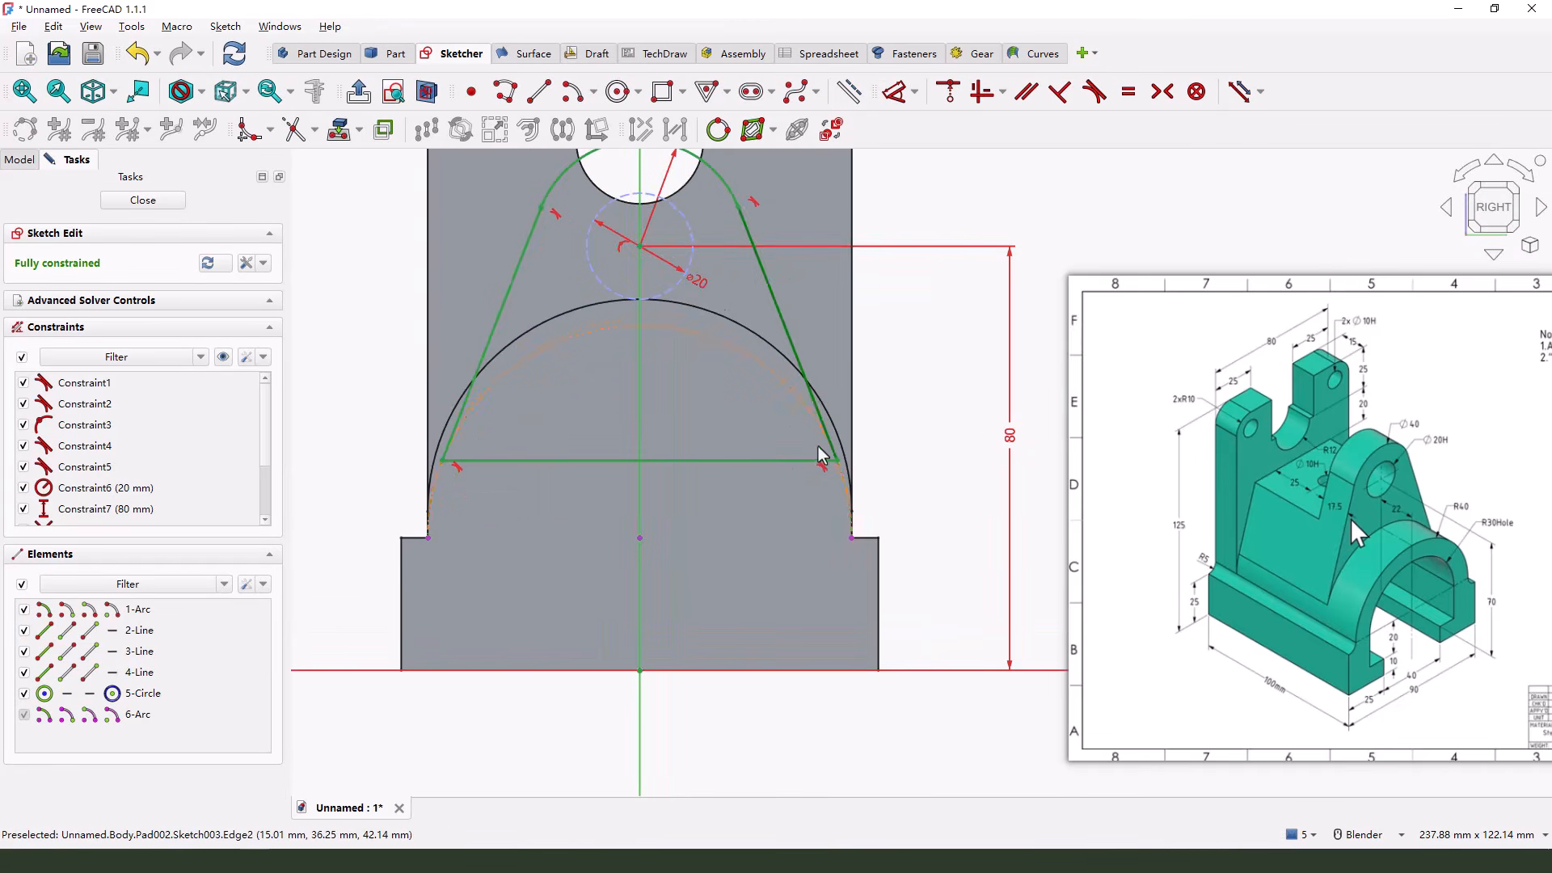
click(745, 358)
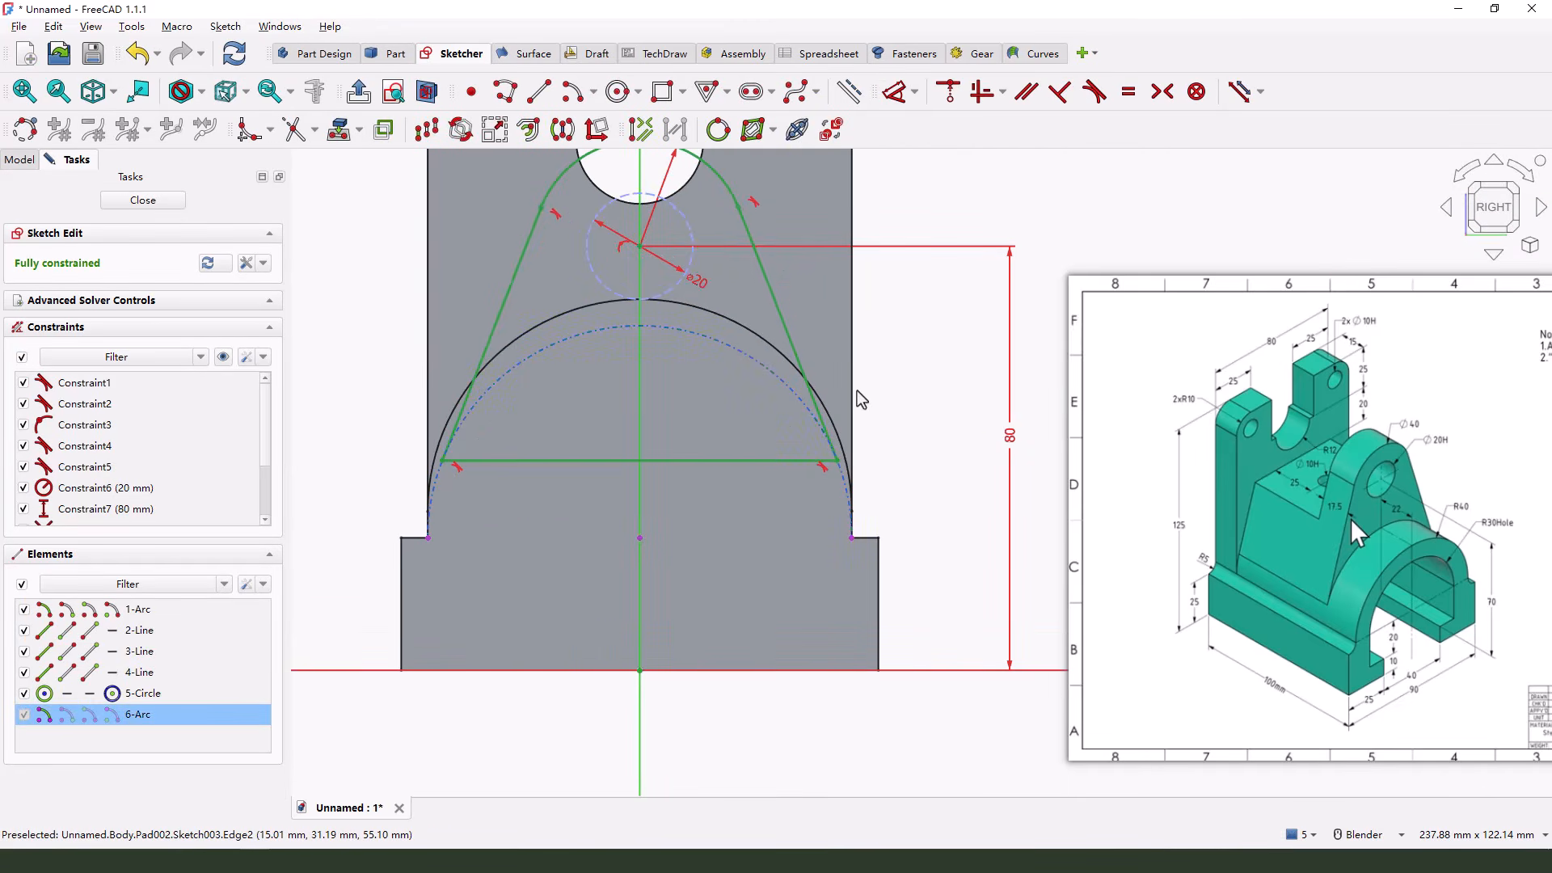
key(Delete)
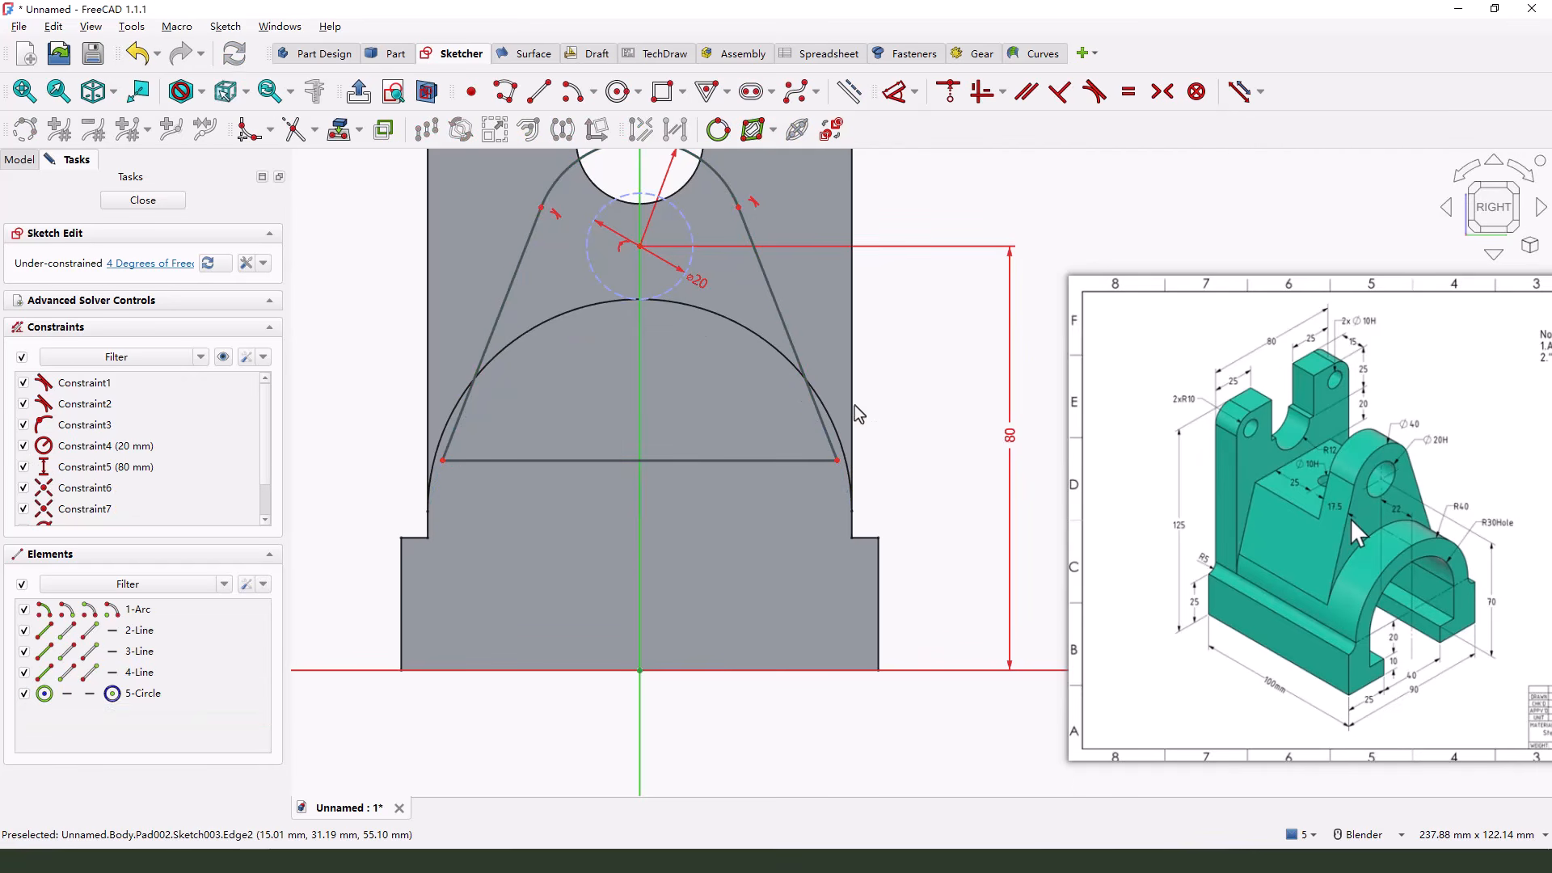
click(832, 129)
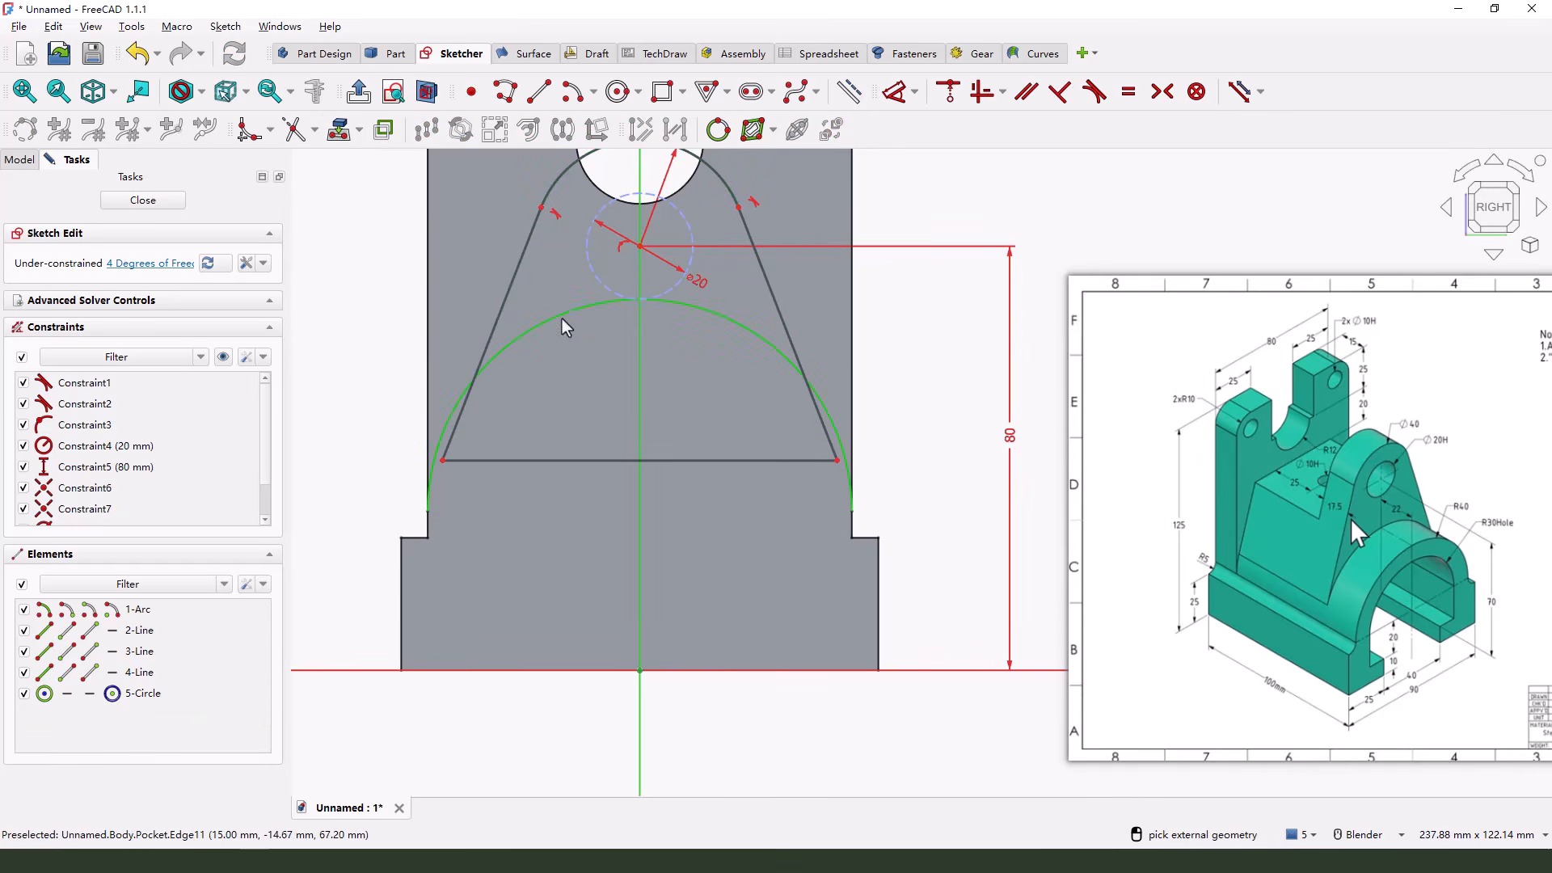
click(566, 327)
right_click(889, 447)
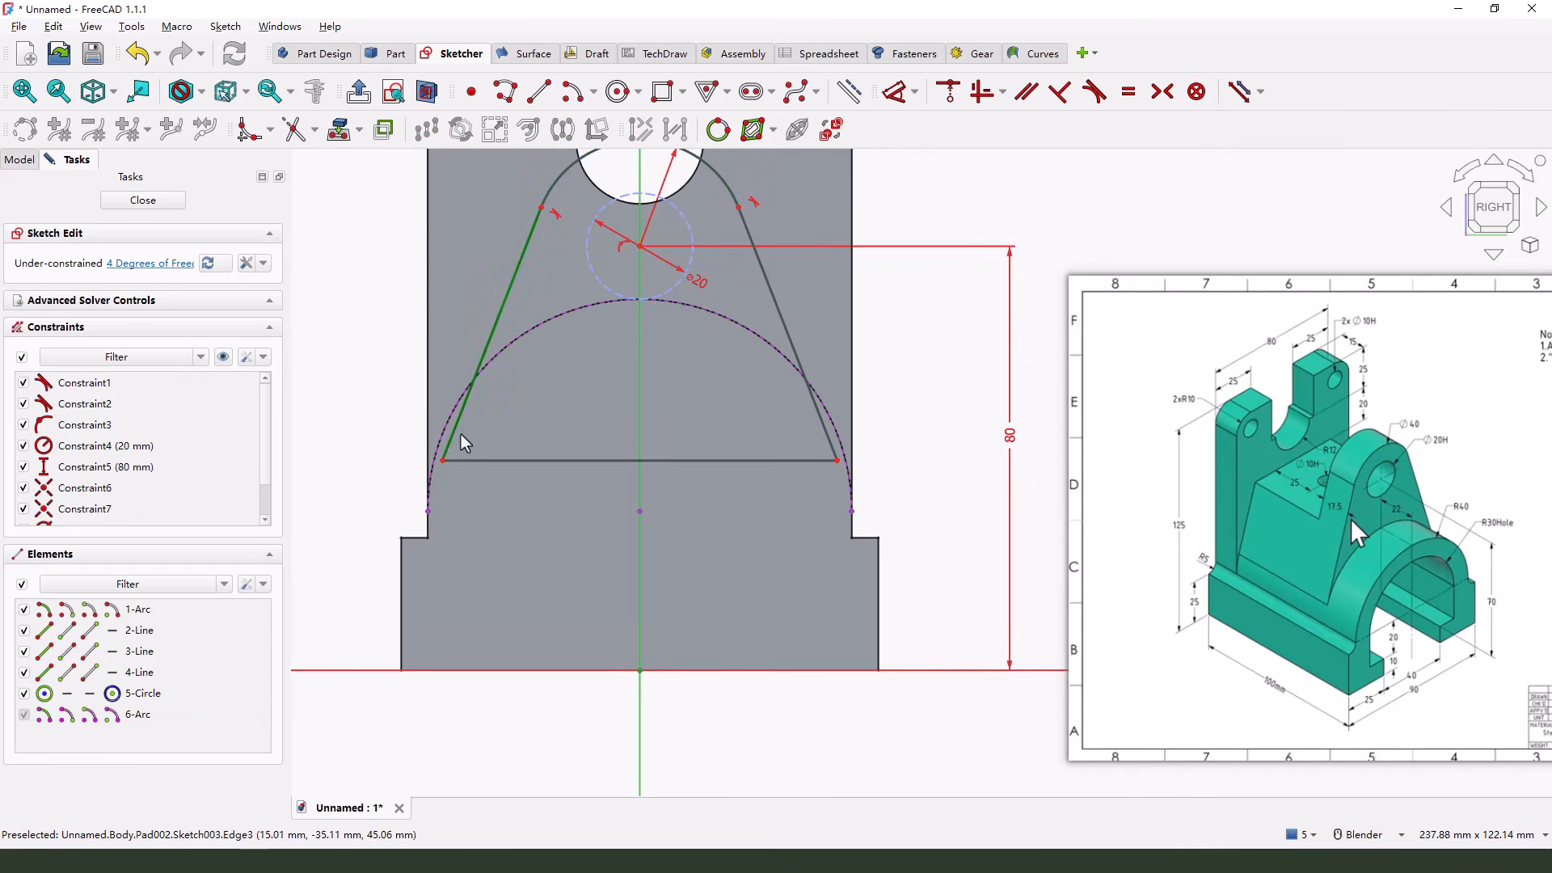
Constrain both slanted lines of the lug profile tangent to the projected arch
click(493, 398)
click(508, 354)
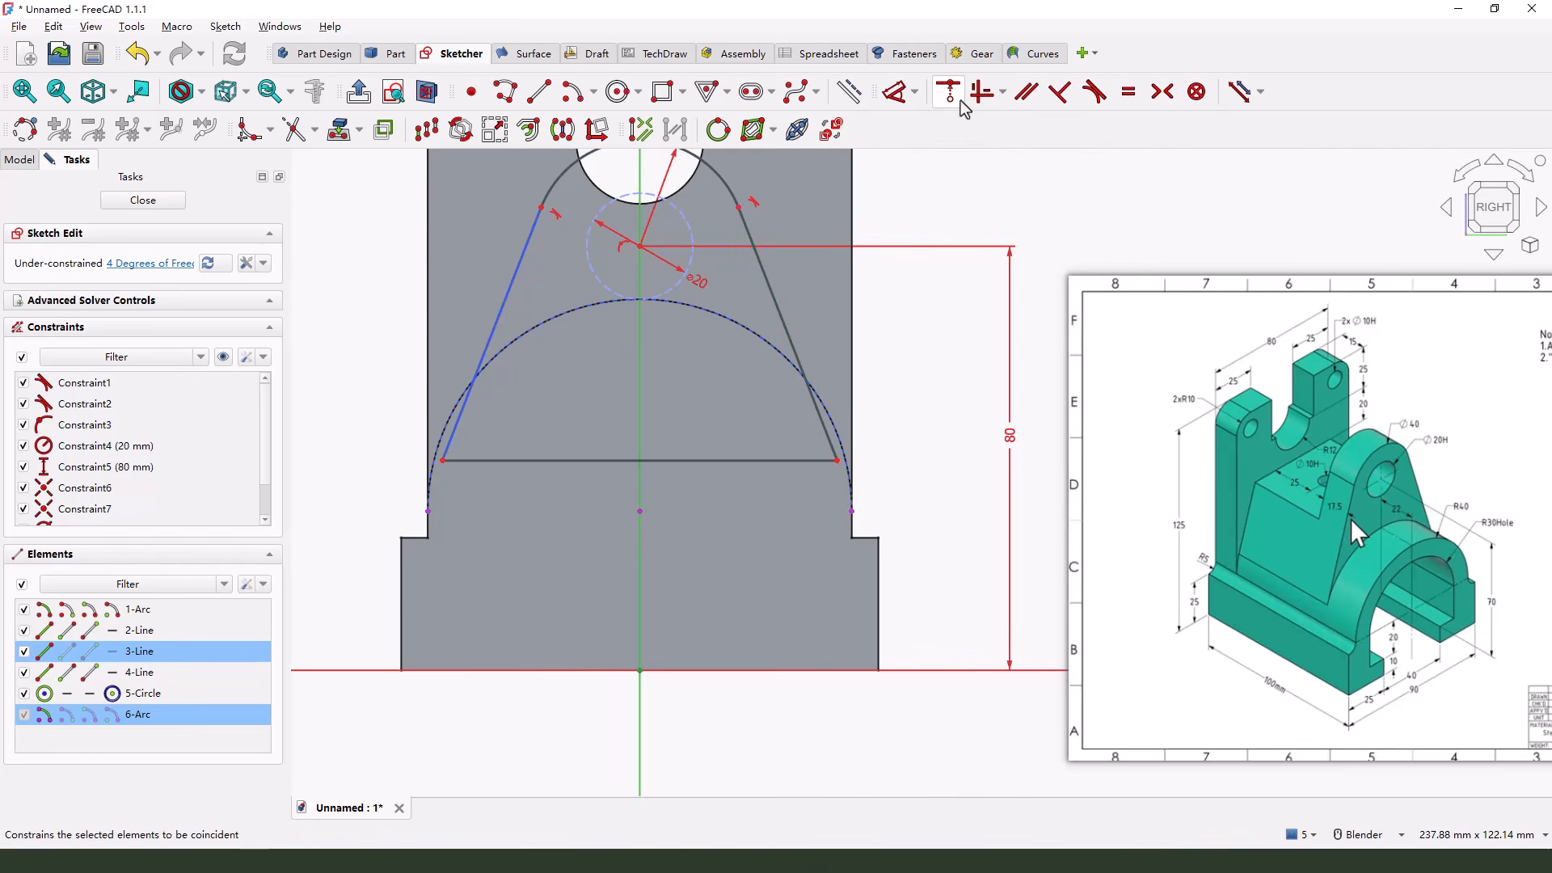
click(1095, 94)
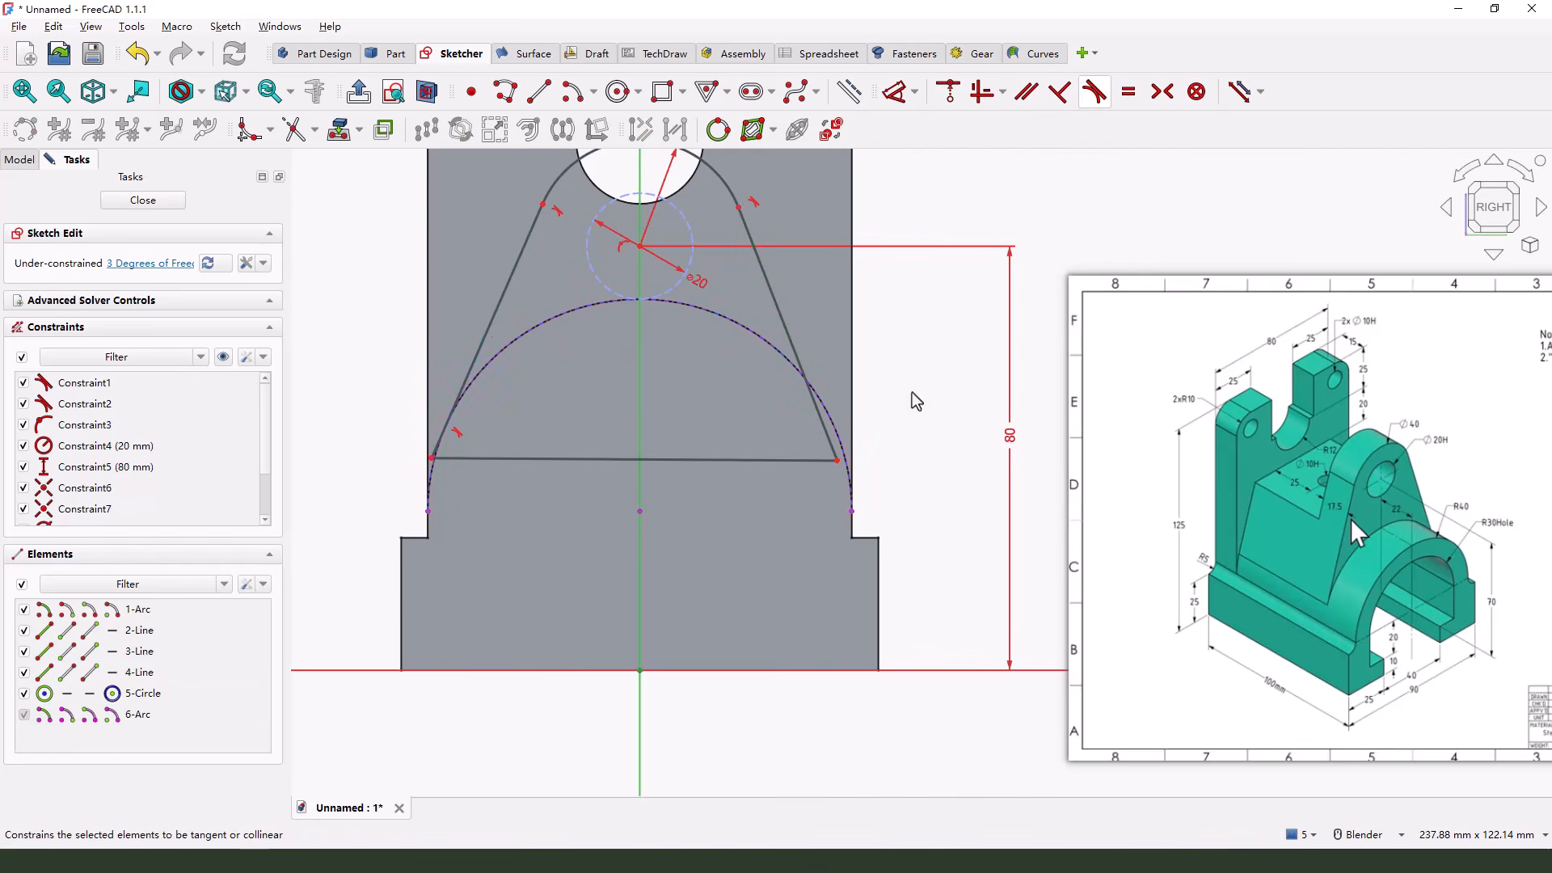
click(826, 436)
click(808, 384)
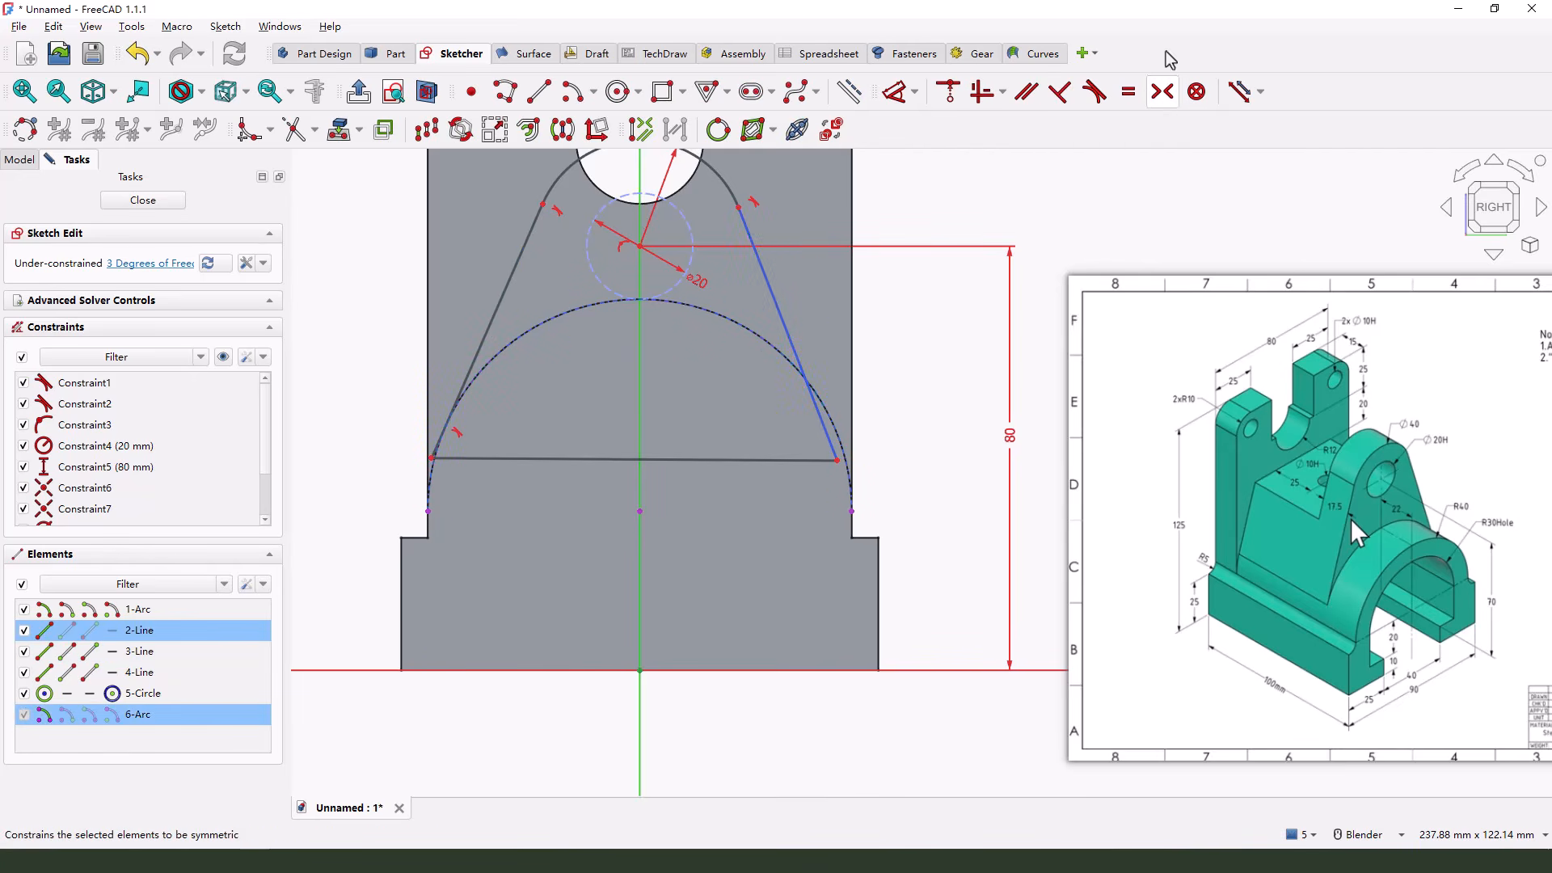
click(1094, 93)
scroll(841, 460, up, 5)
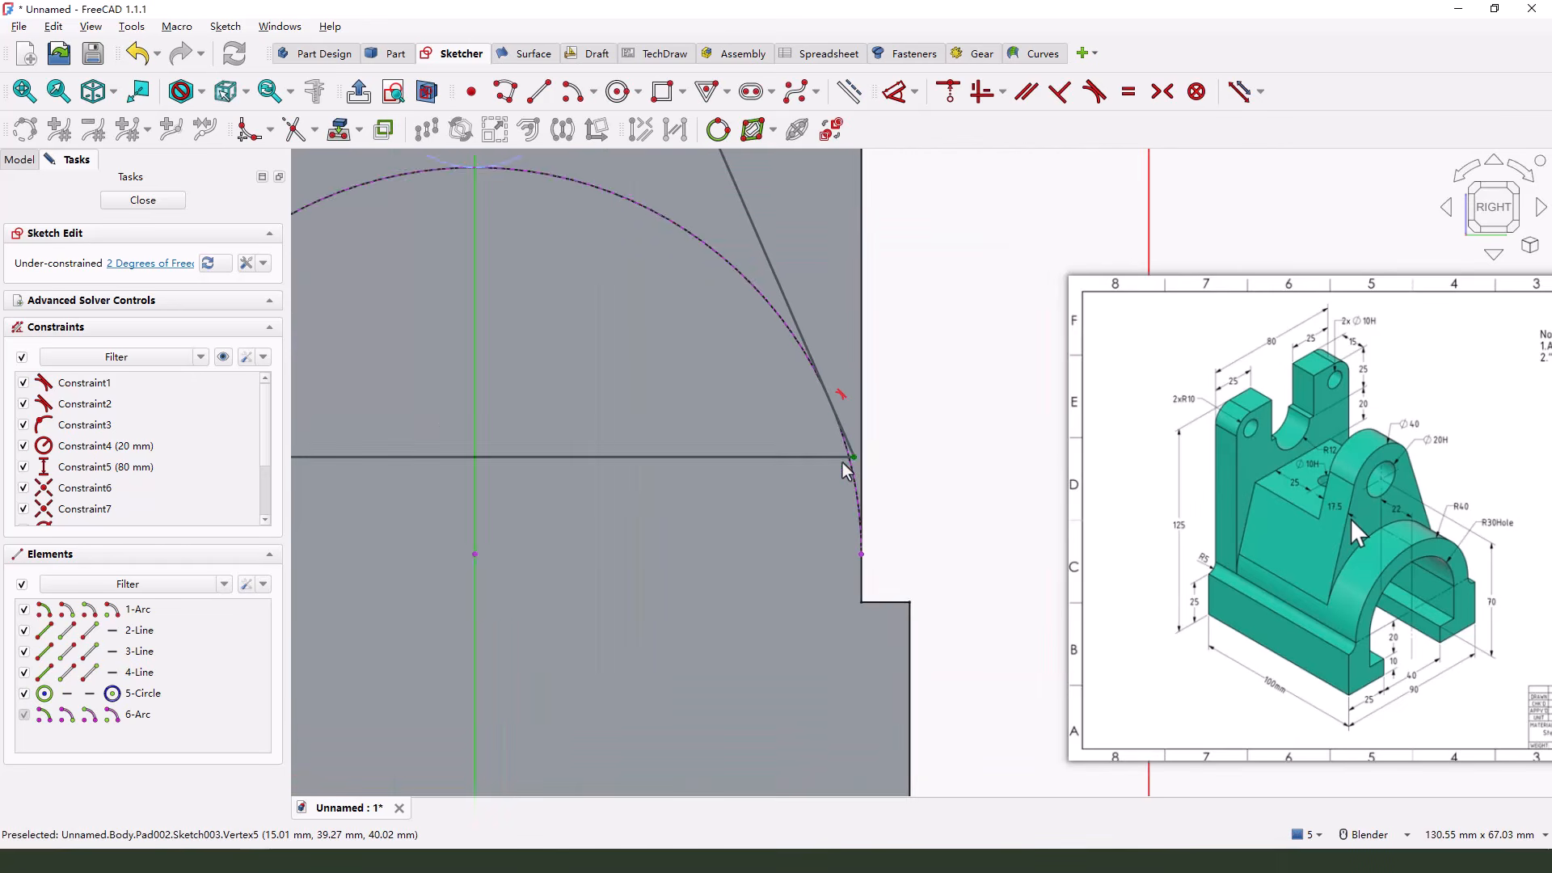
Constrain the lower endpoints of both slanted lines of the lug profile onto the projected arch
scroll(859, 465, down, 6)
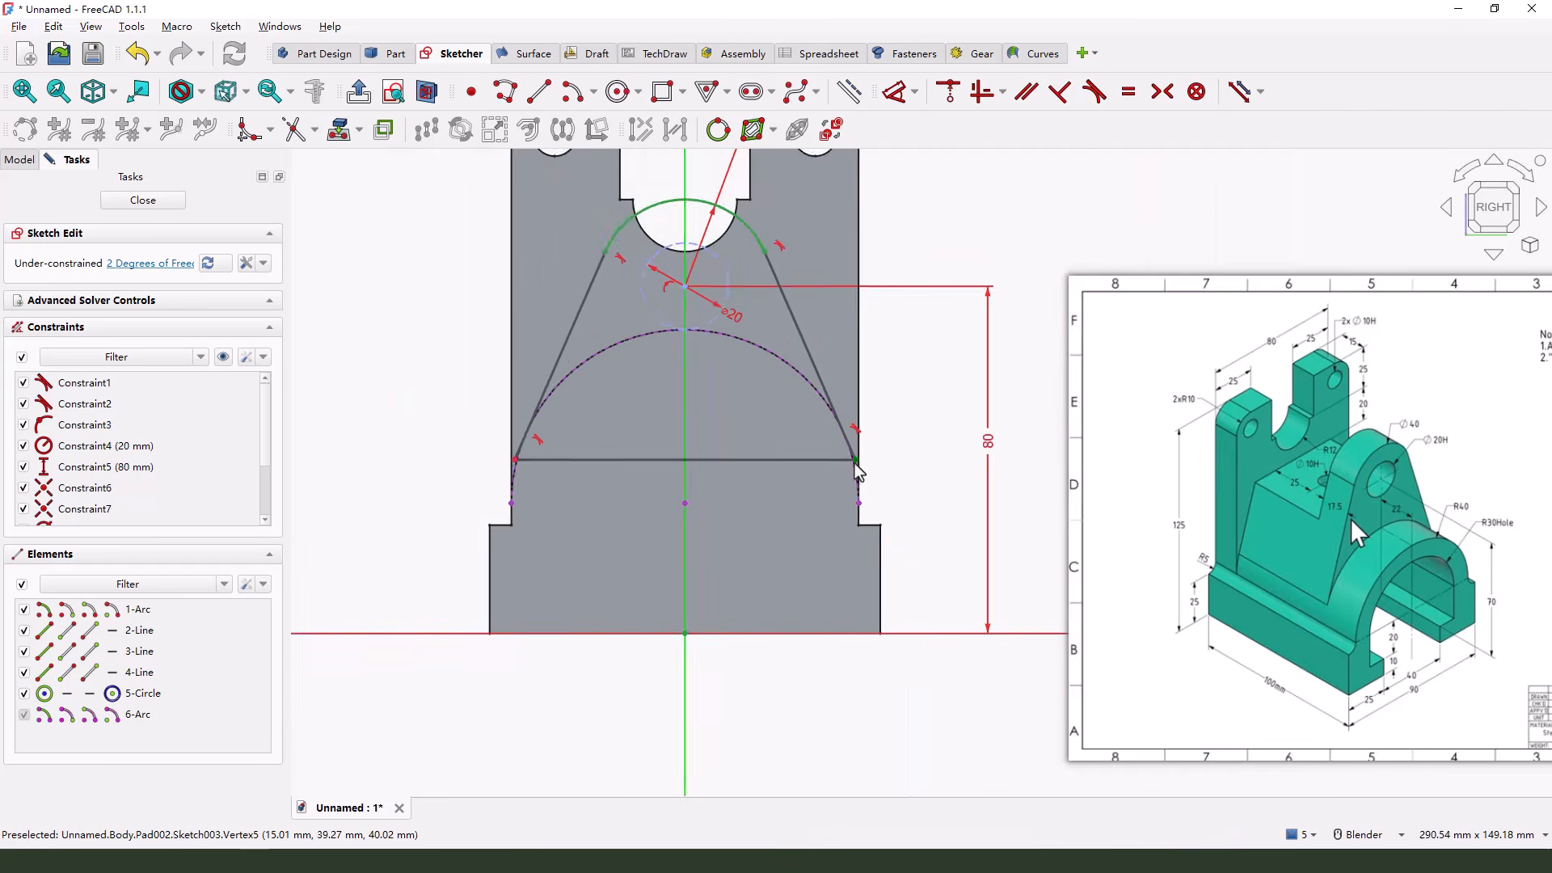
scroll(856, 460, up, 4)
click(784, 309)
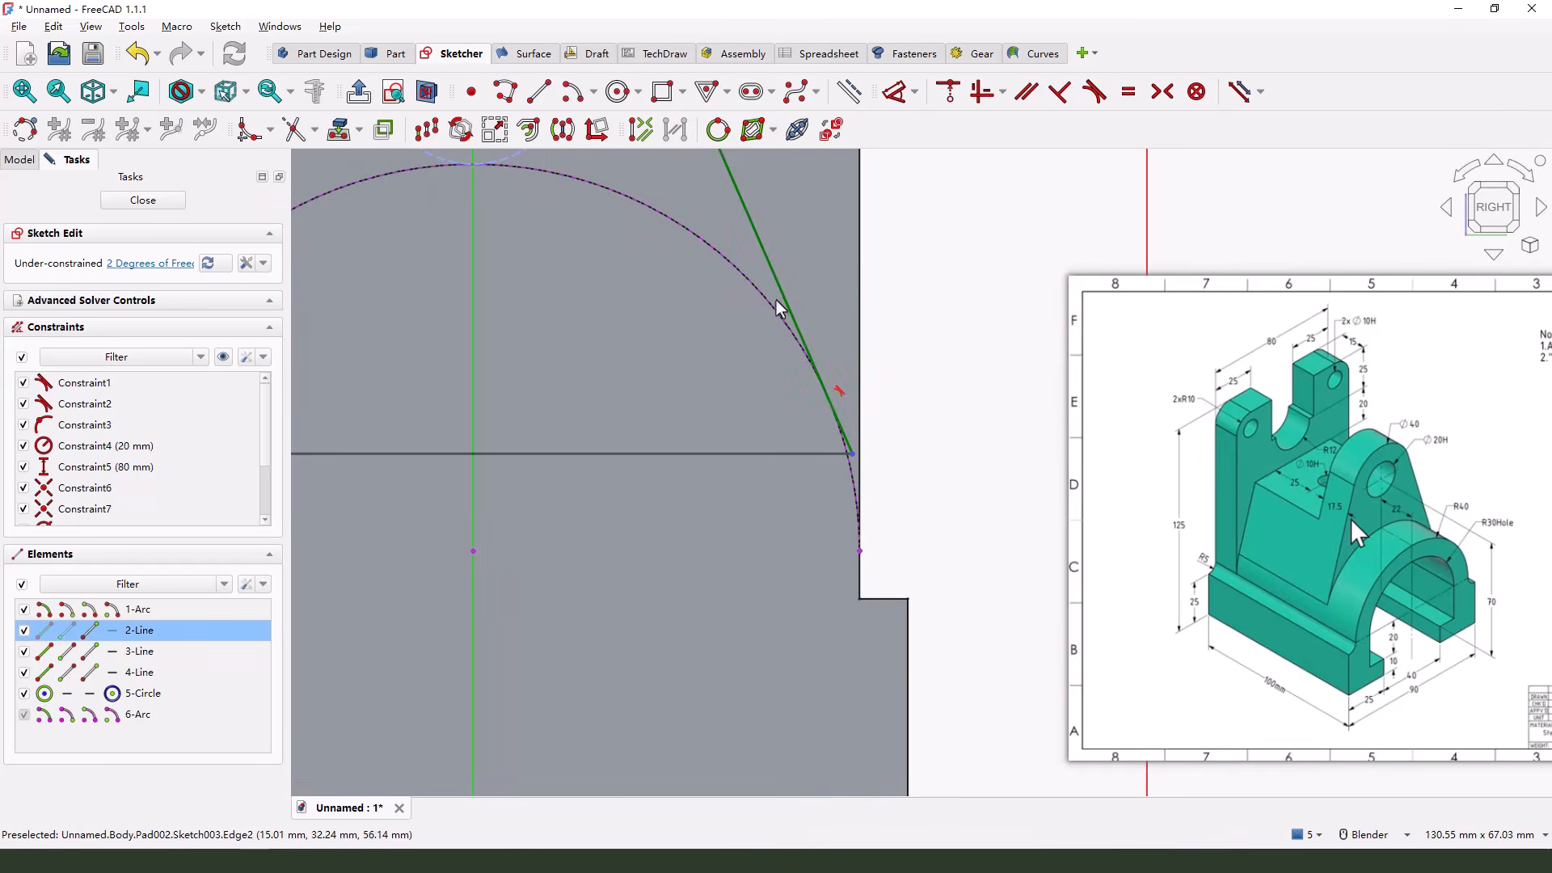
click(772, 305)
click(952, 95)
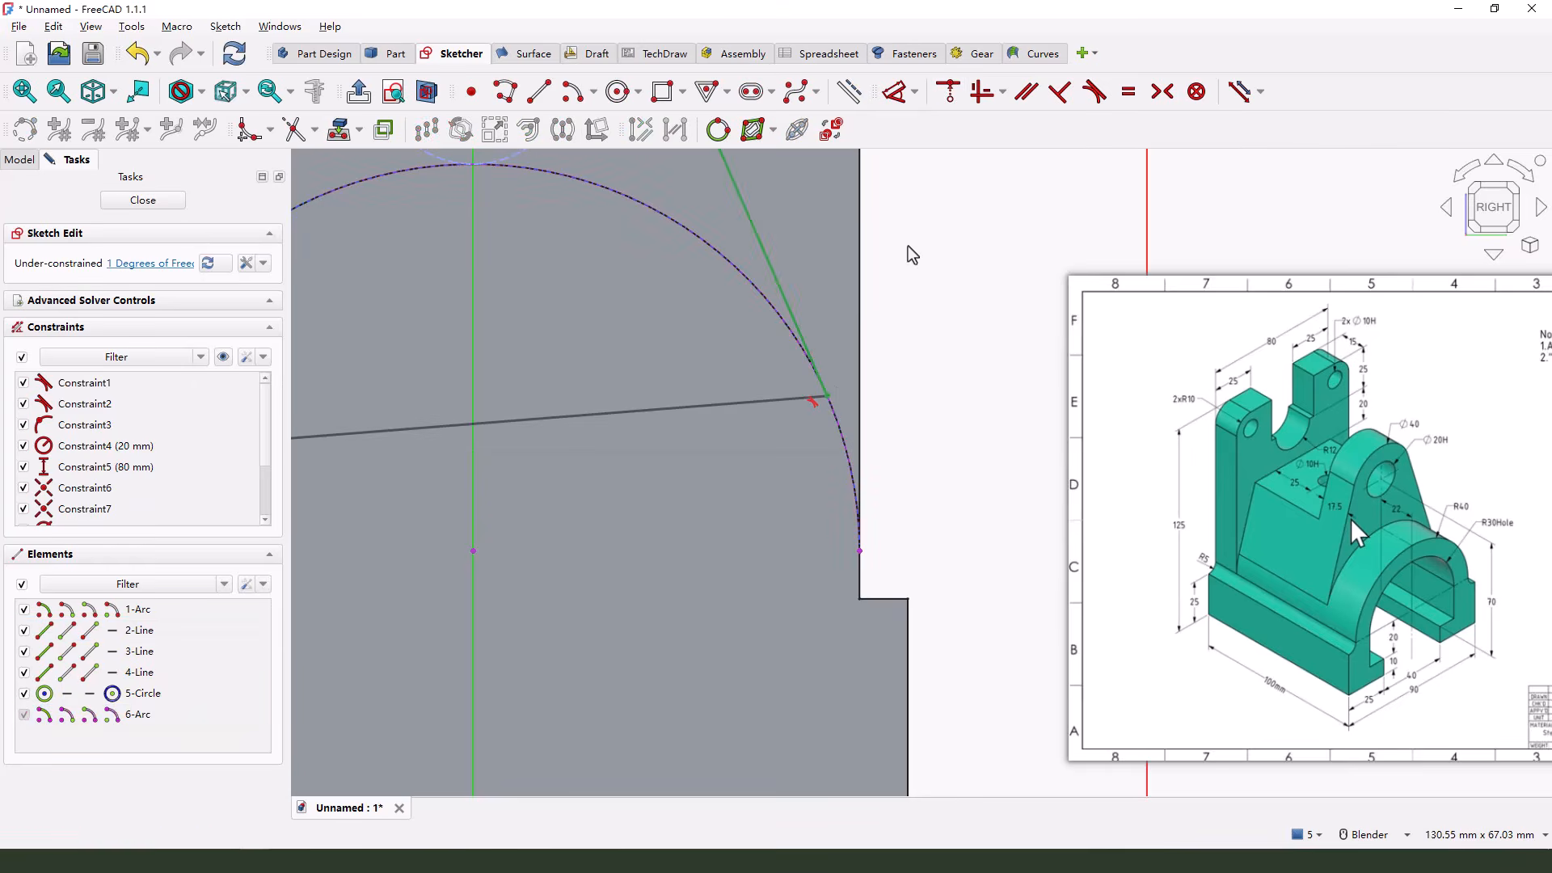
scroll(876, 355, down, 3)
click(450, 410)
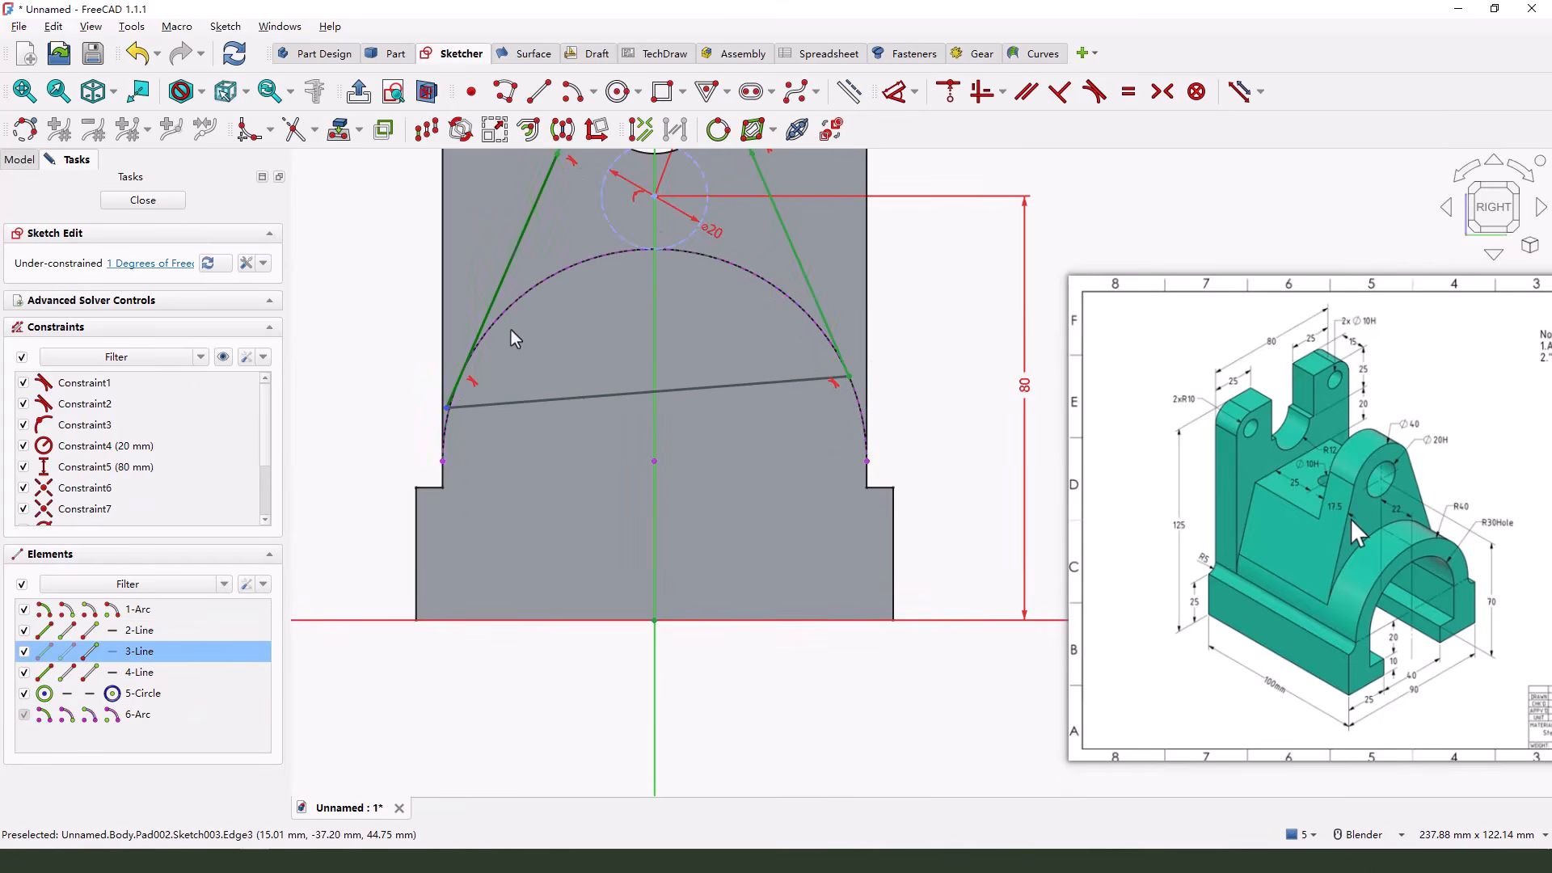
click(509, 318)
click(952, 95)
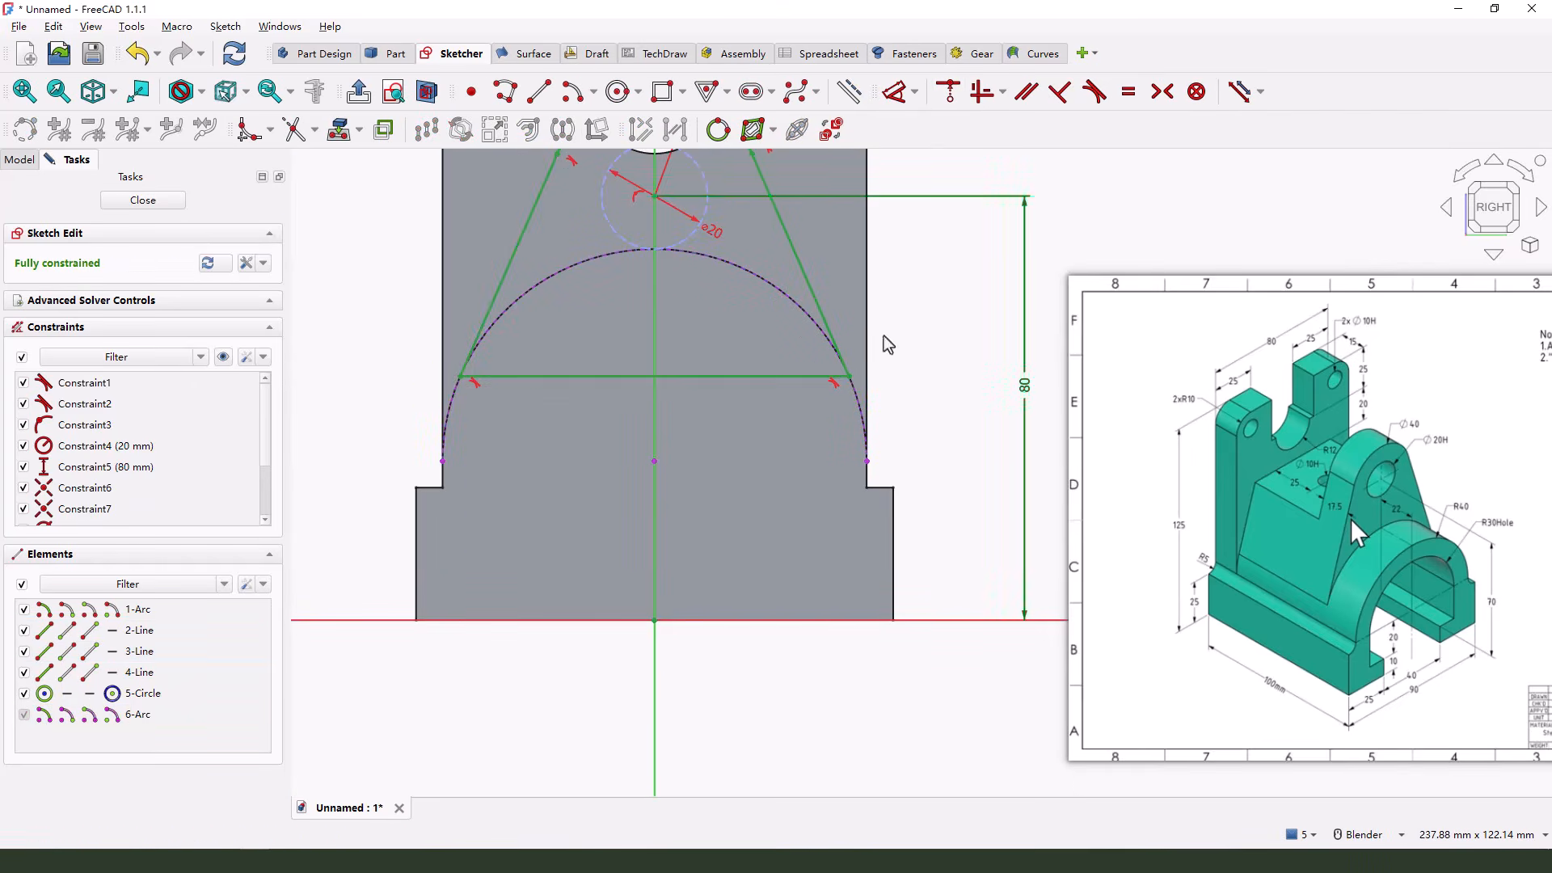
Reposition the lug's 80 mm height dimension slightly and close the profile sketch
scroll(884, 337, down, 2)
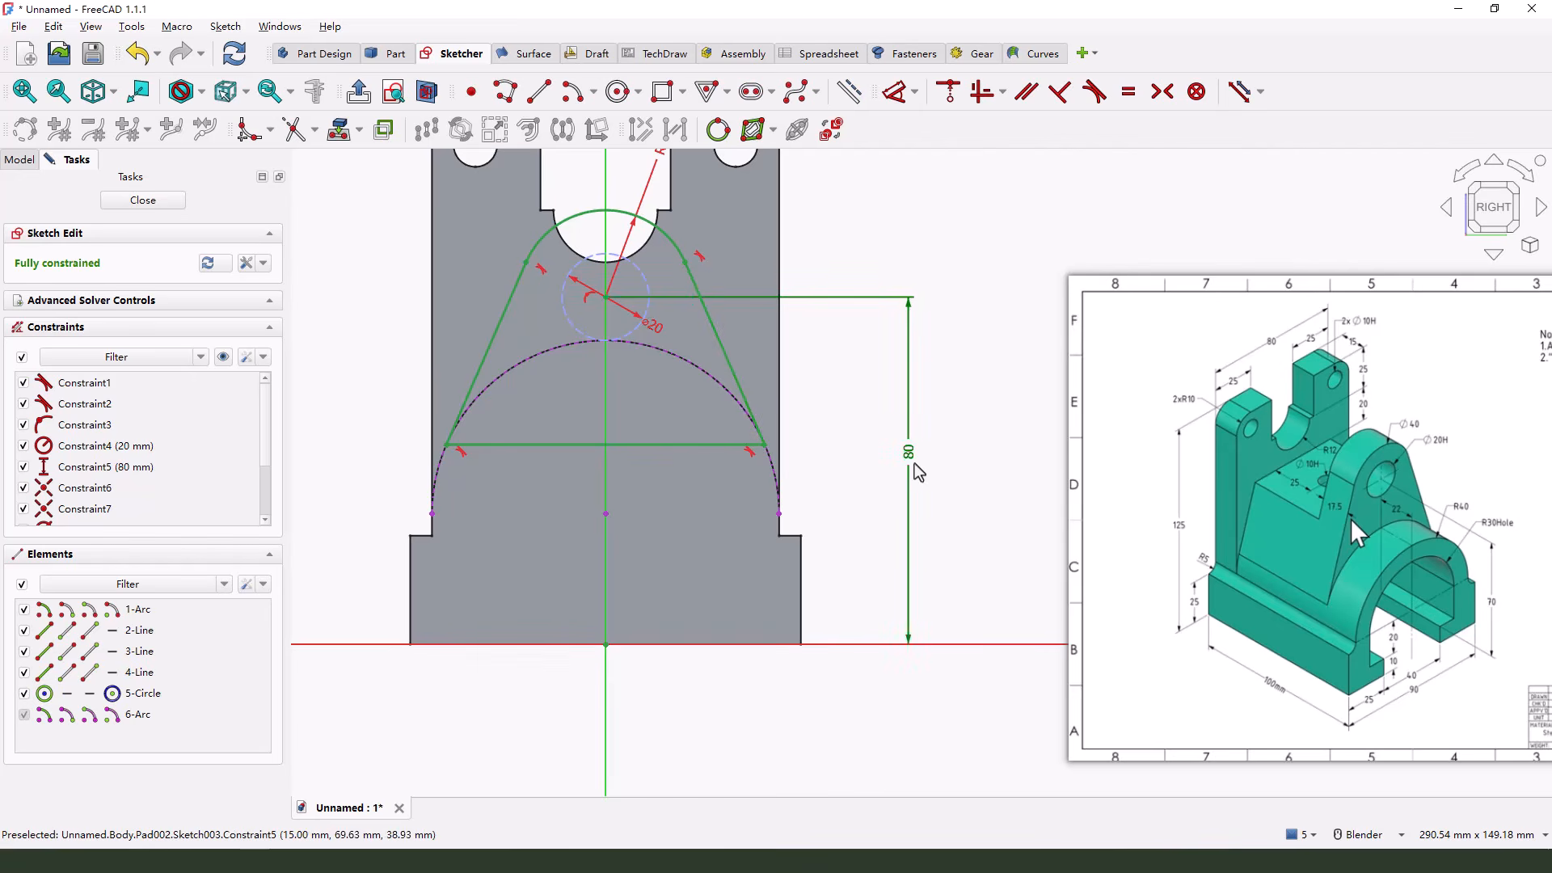
mouse_move(909, 452)
mouse_down()
mouse_move(824, 461)
mouse_move(912, 446)
mouse_up()
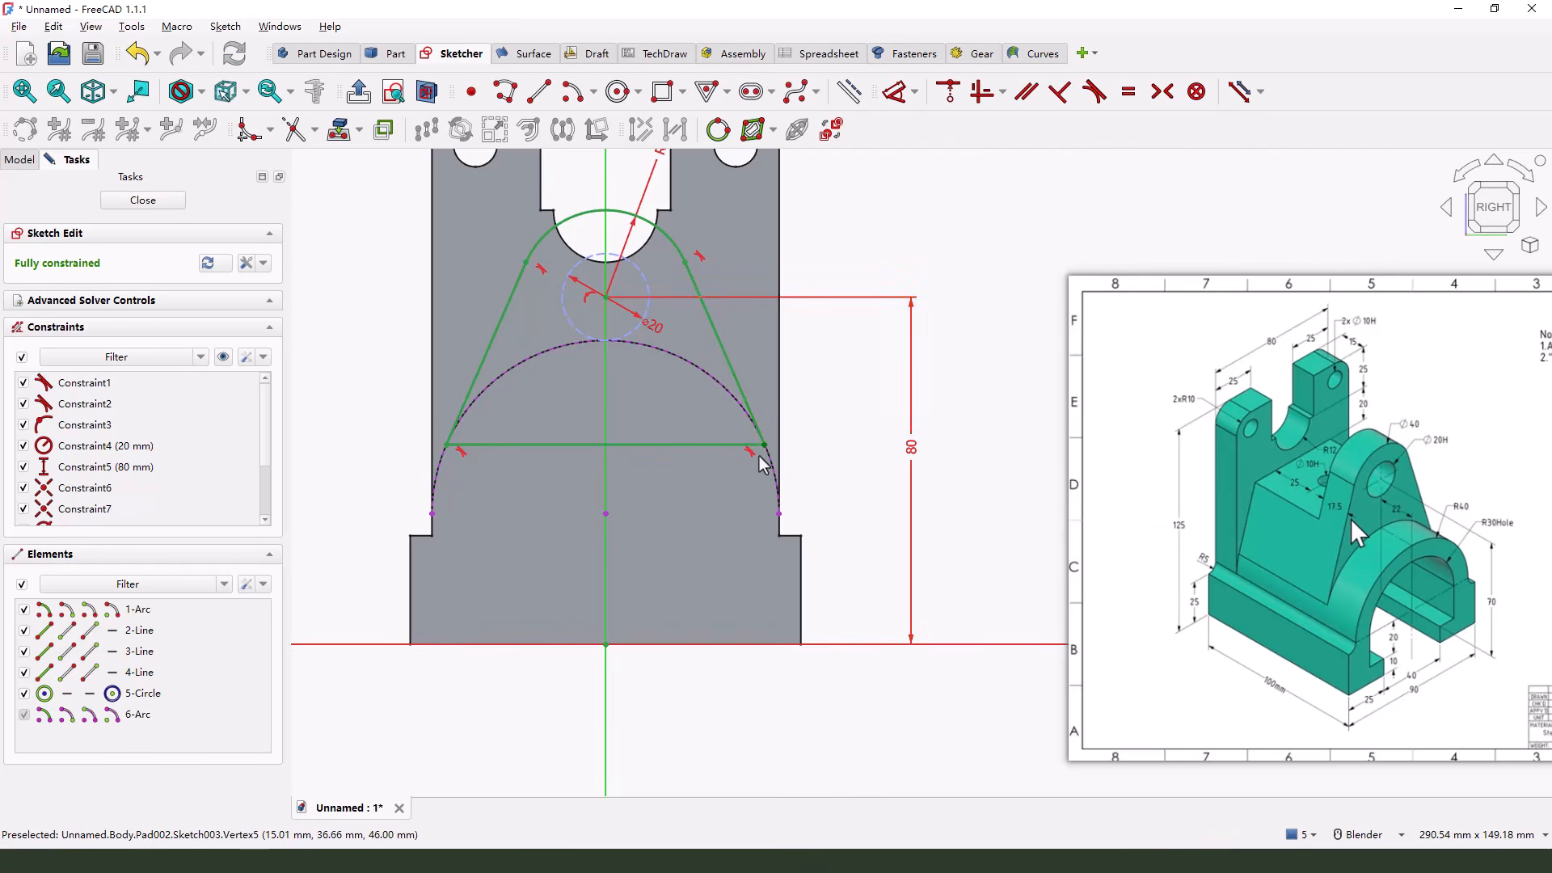
click(142, 199)
mouse_move(622, 421)
middle_down()
mouse_move(667, 433)
mouse_move(647, 404)
middle_up()
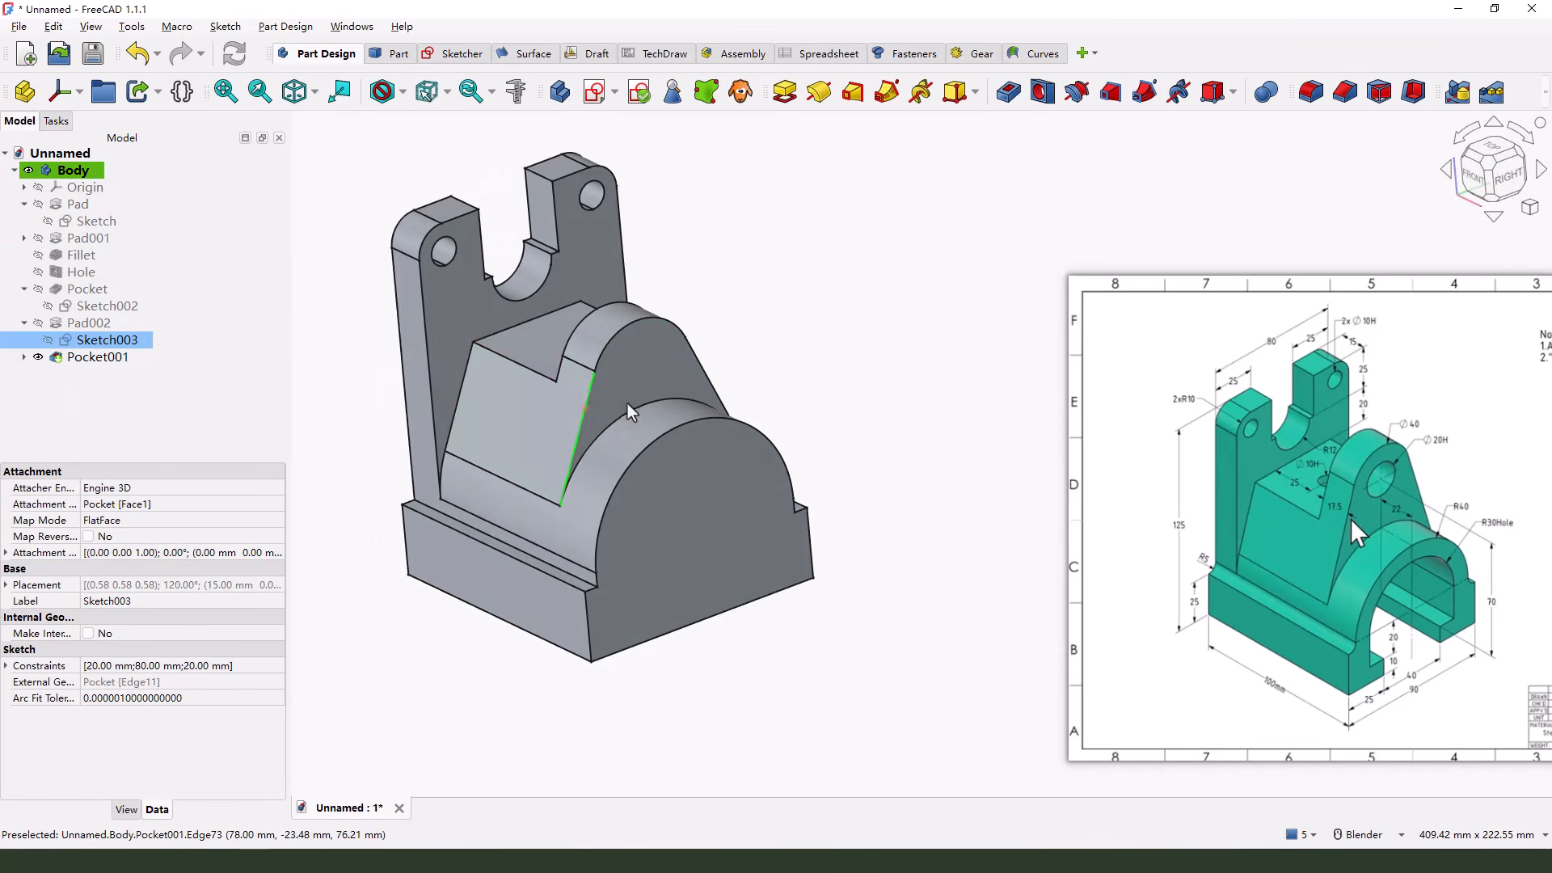
Reopen the lug's profile sketch and compare its height dimension and rebuilt shape with the reference drawing
double_click(91, 341)
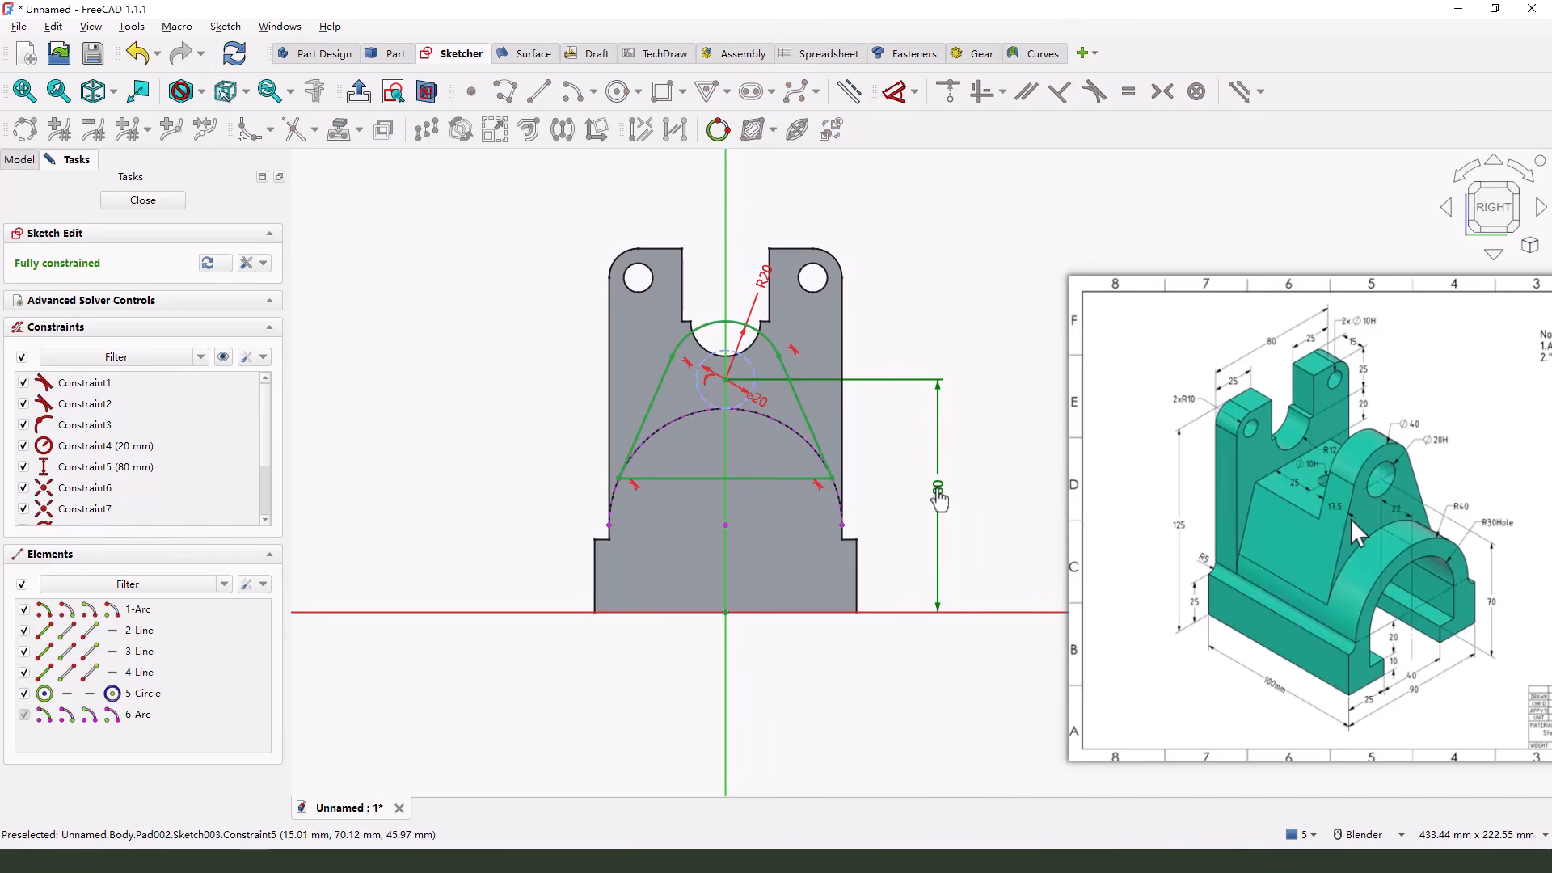
drag(936, 492, 923, 492)
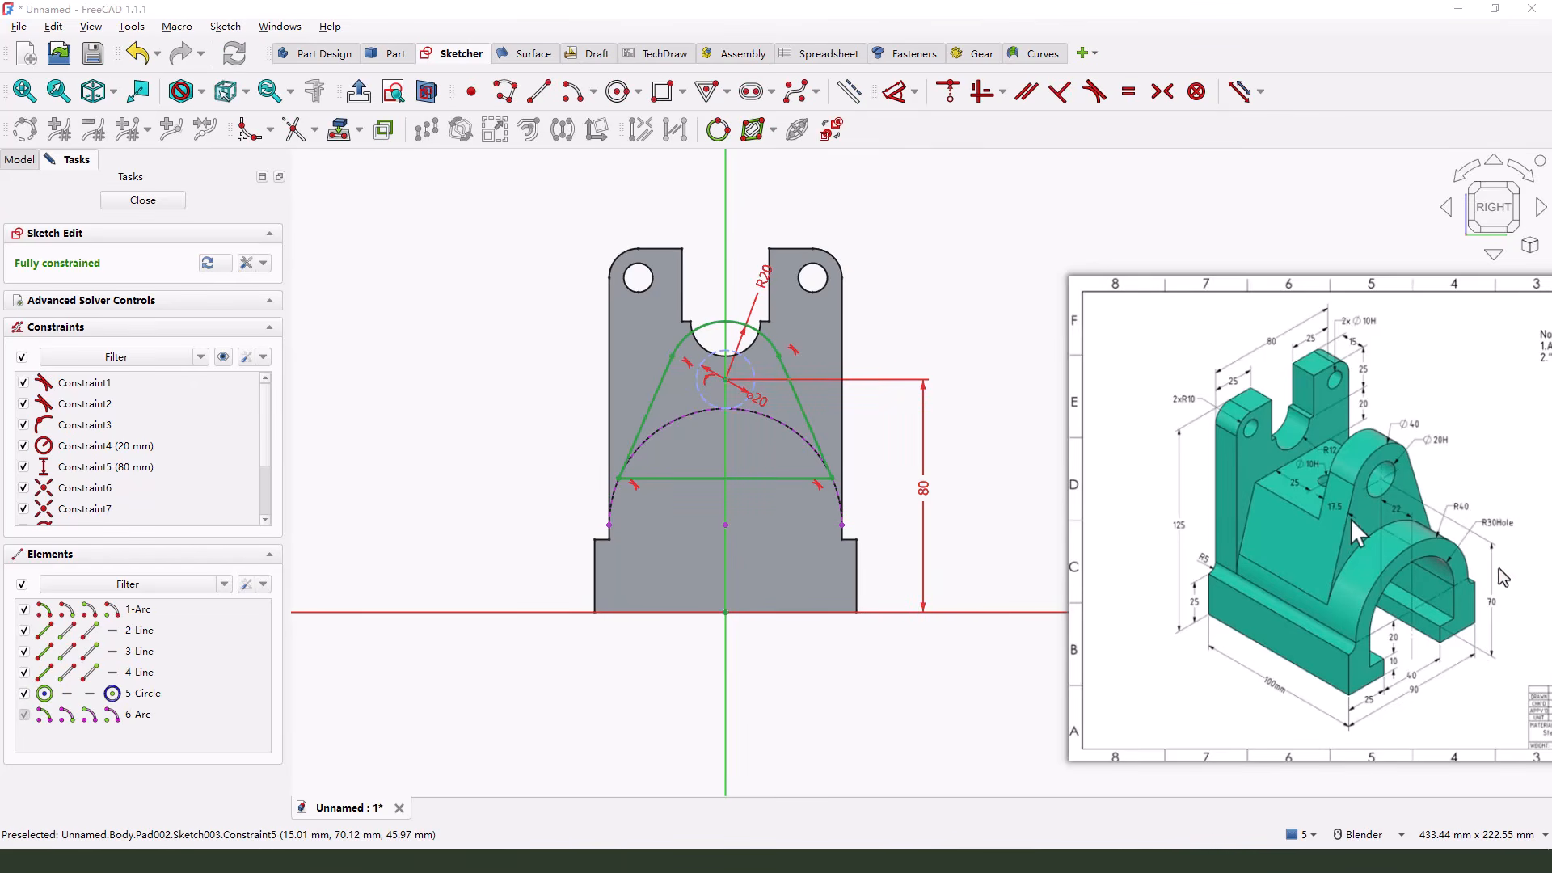
mouse_move(1382, 482)
mouse_down()
mouse_move(1491, 545)
mouse_move(1492, 653)
mouse_move(1435, 624)
mouse_up()
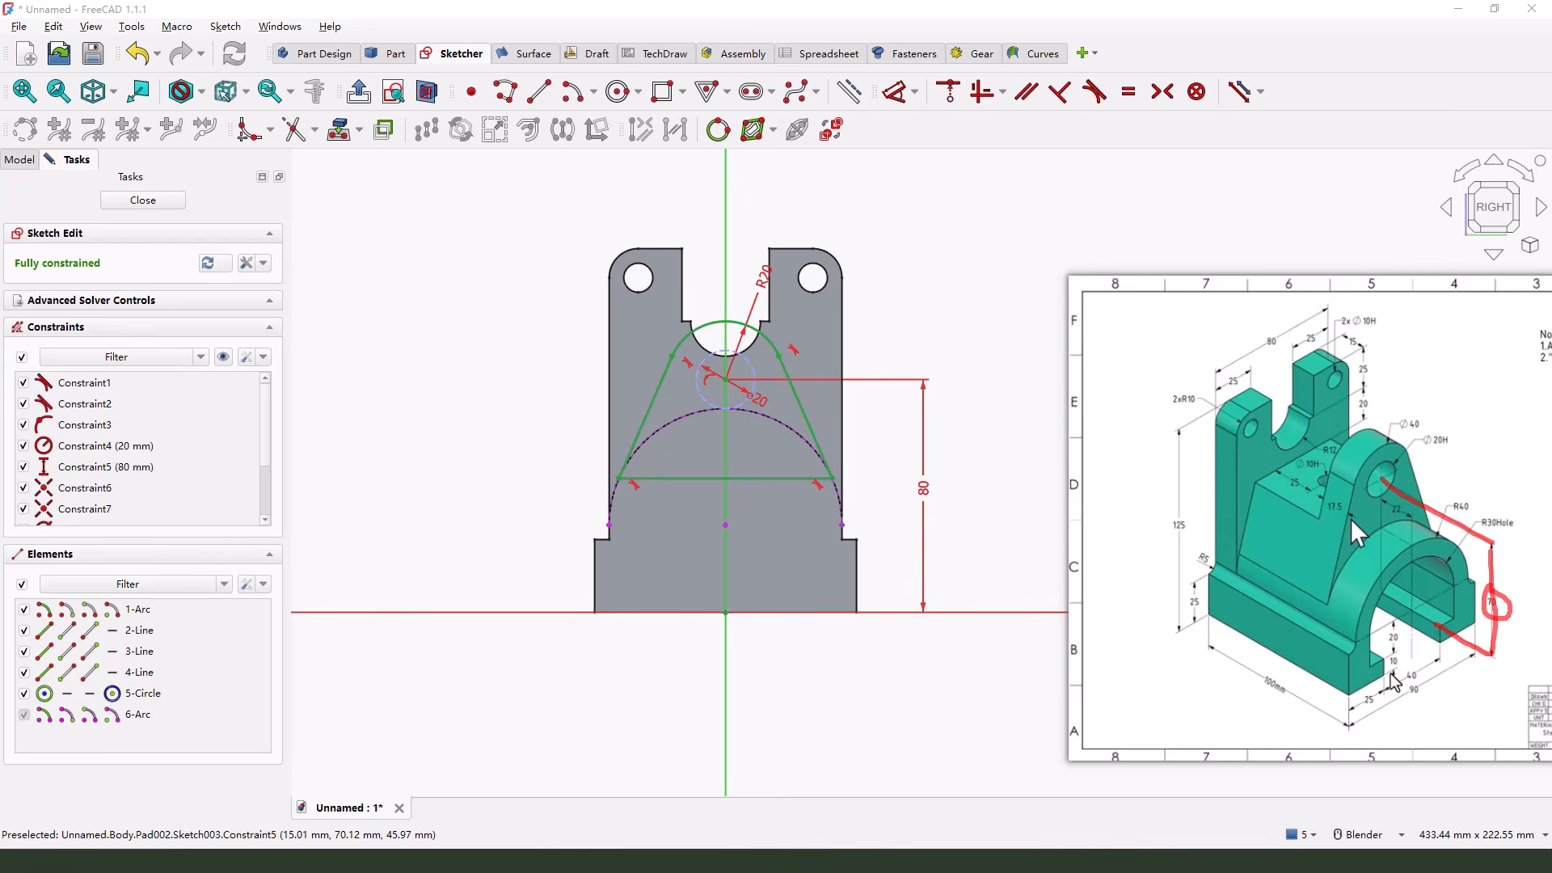
mouse_move(1394, 683)
mouse_down()
mouse_move(1386, 656)
mouse_move(1406, 657)
mouse_move(1416, 672)
mouse_move(1392, 678)
mouse_up()
key(Escape)
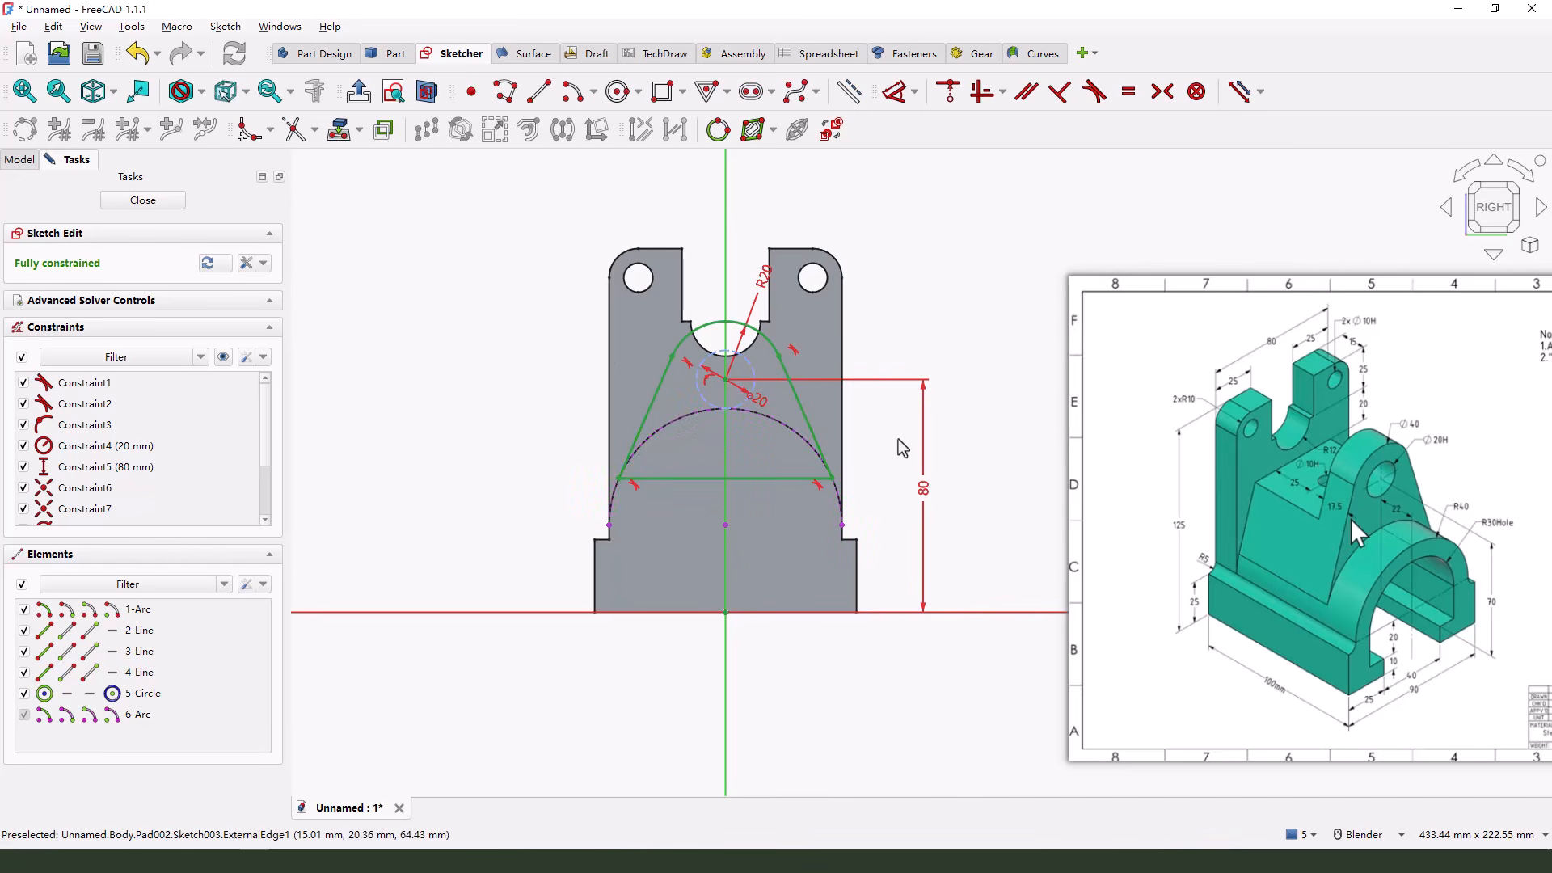
click(138, 202)
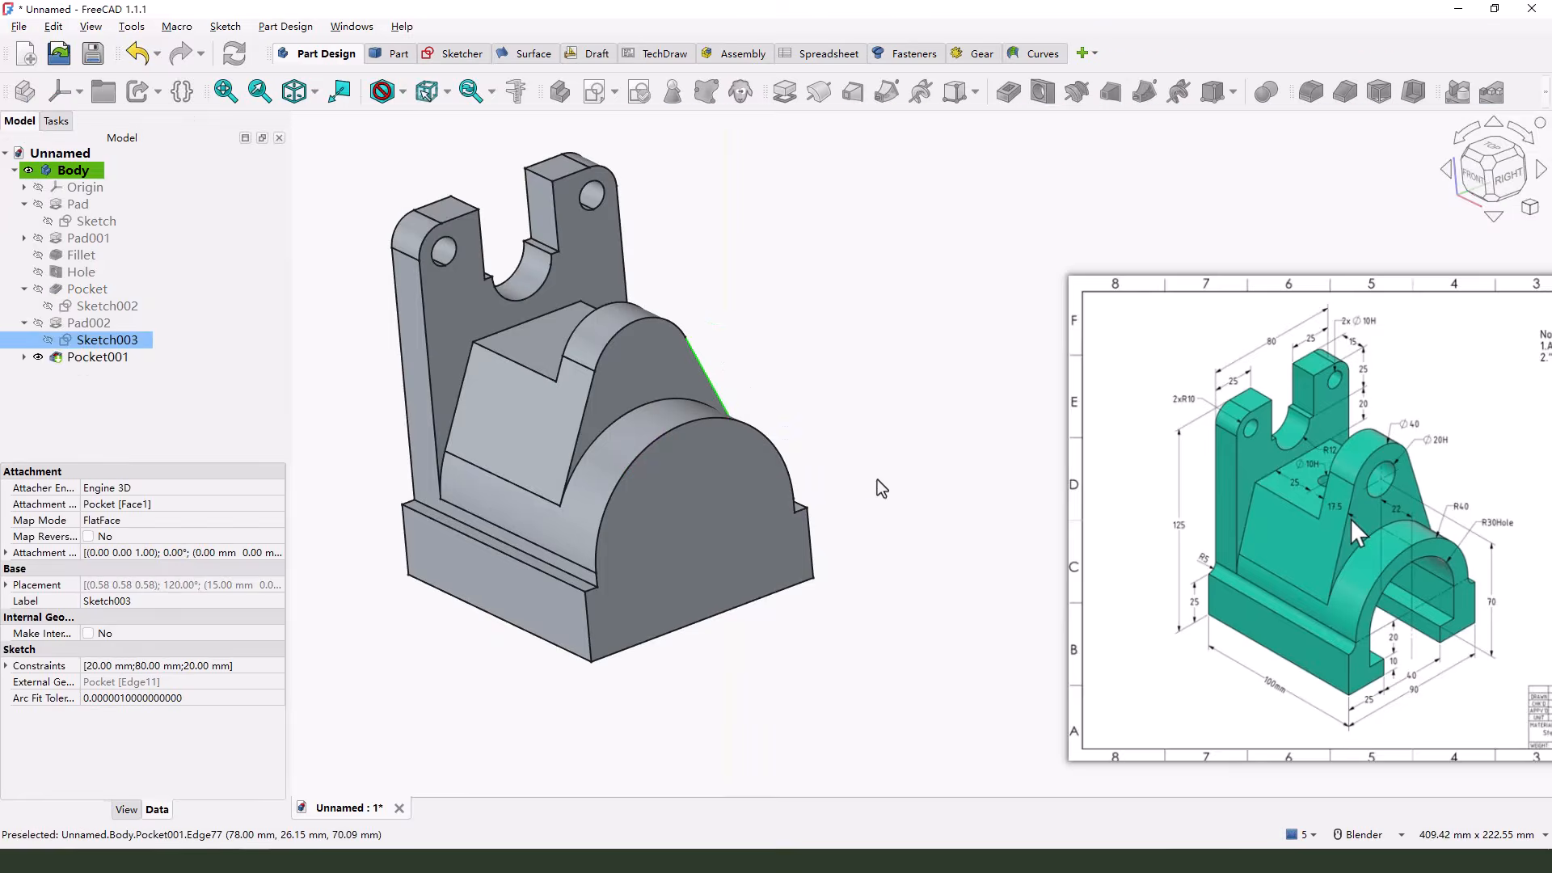
mouse_move(877, 478)
middle_down()
mouse_move(973, 437)
mouse_move(717, 421)
middle_up()
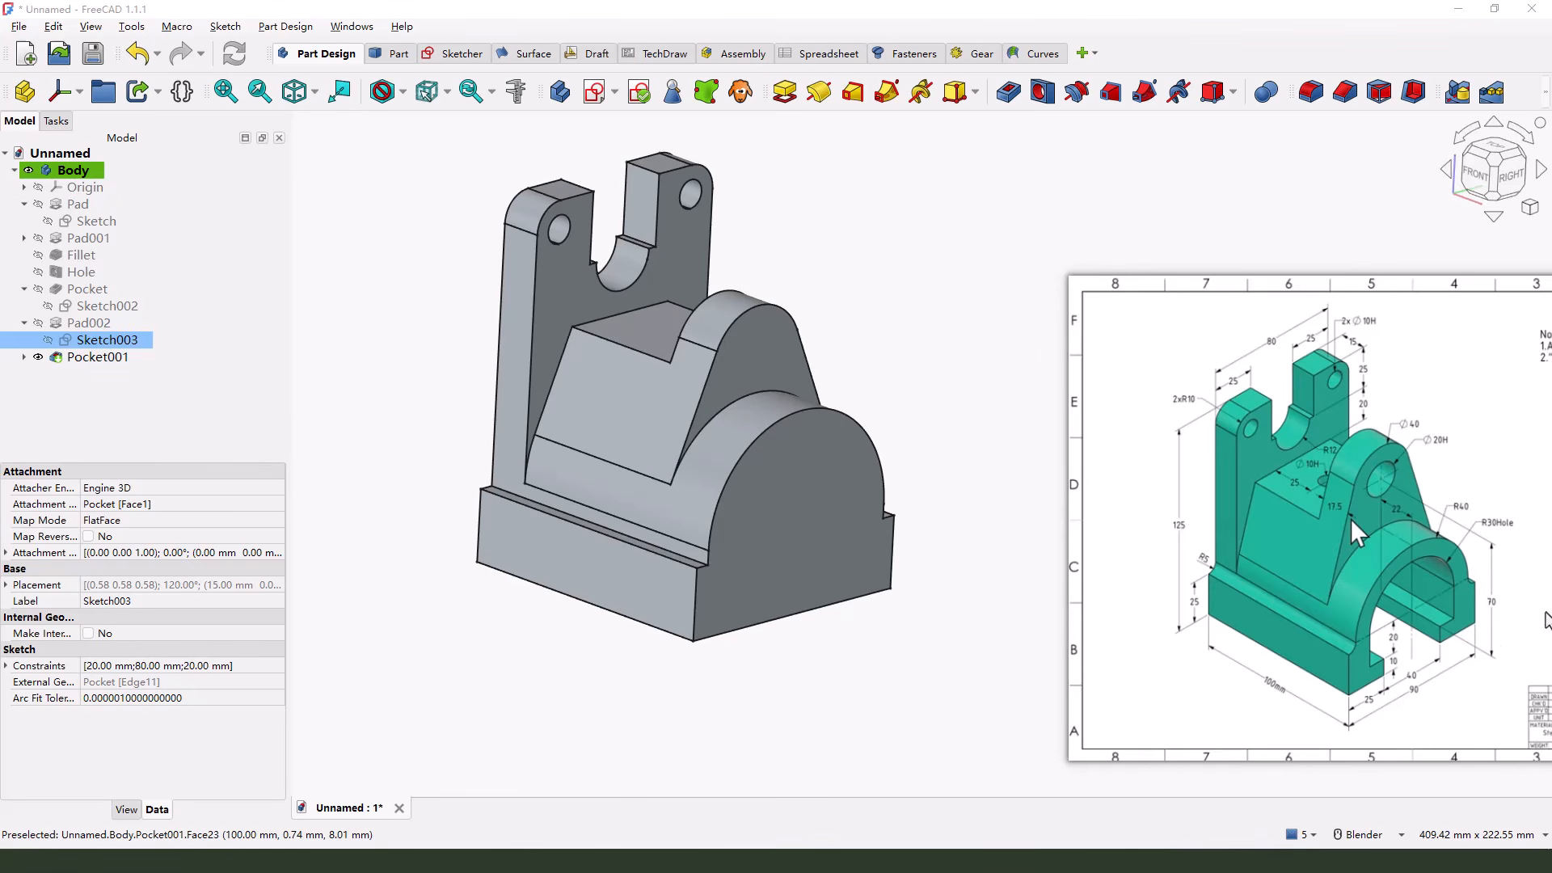
mouse_move(1494, 586)
mouse_down()
mouse_move(1495, 623)
mouse_move(1493, 609)
mouse_move(1401, 611)
mouse_up()
key(Escape)
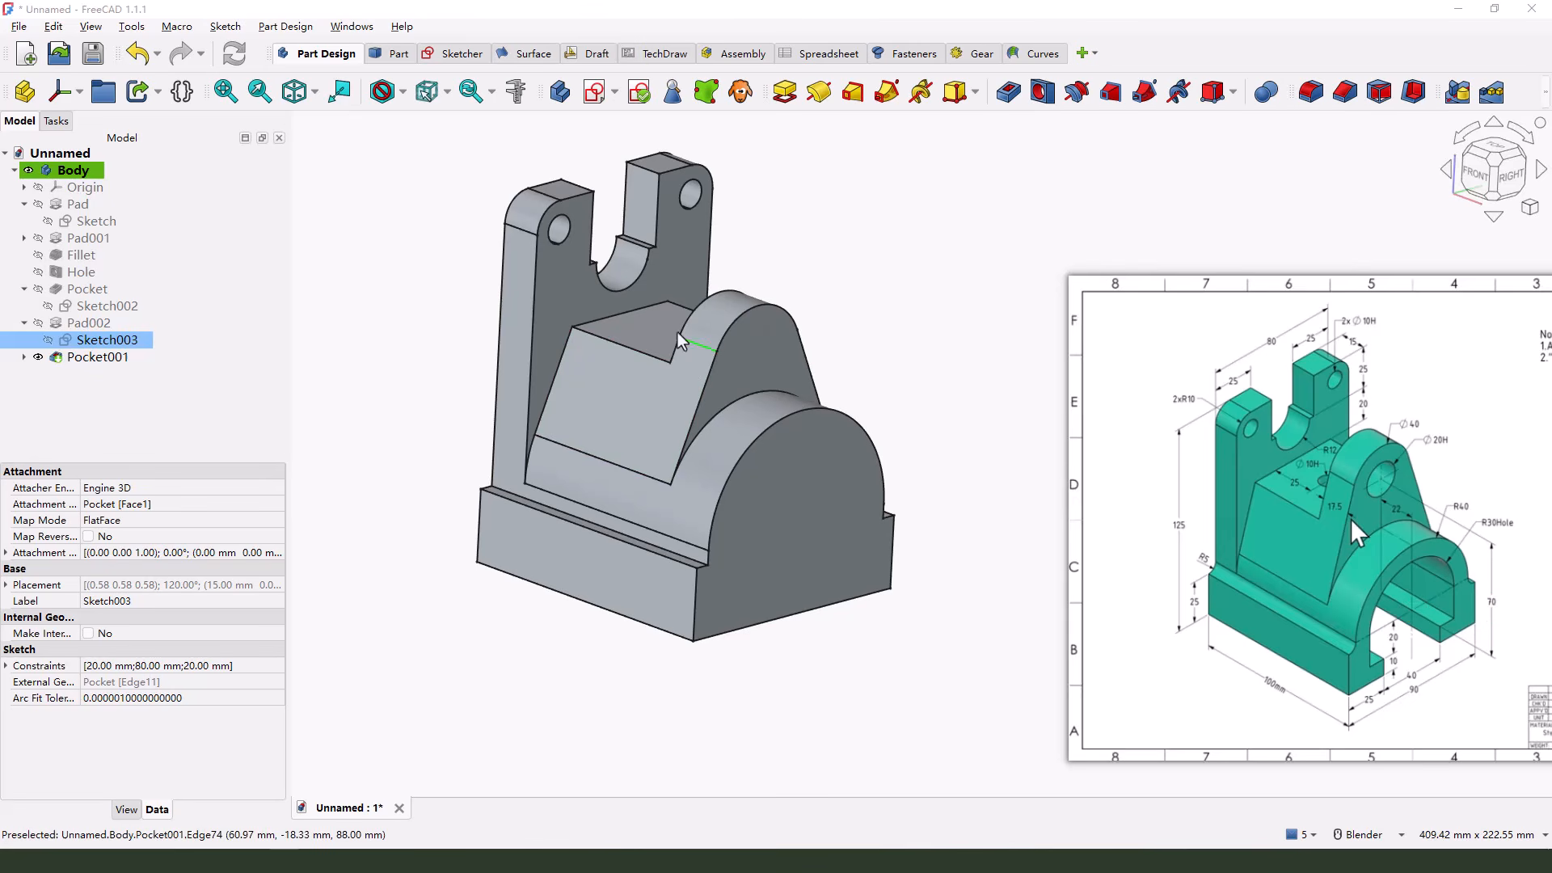
Replace the lug sketch's 80 mm height dimension with 70 mm between the arch center and the lug arc's center, closing the sketch
double_click(93, 341)
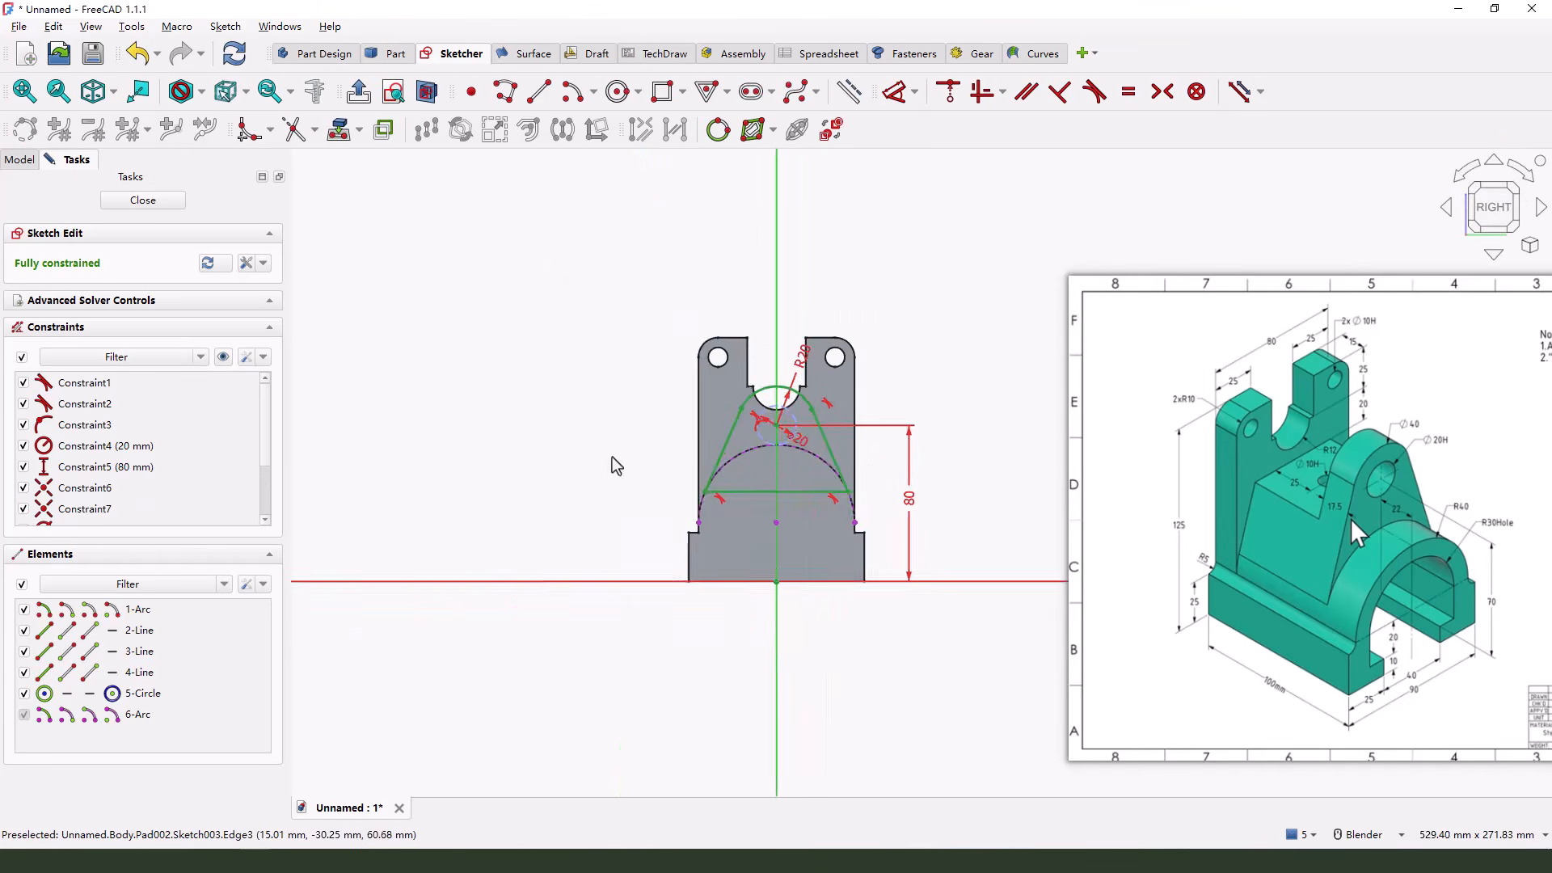
scroll(937, 495, up, 3)
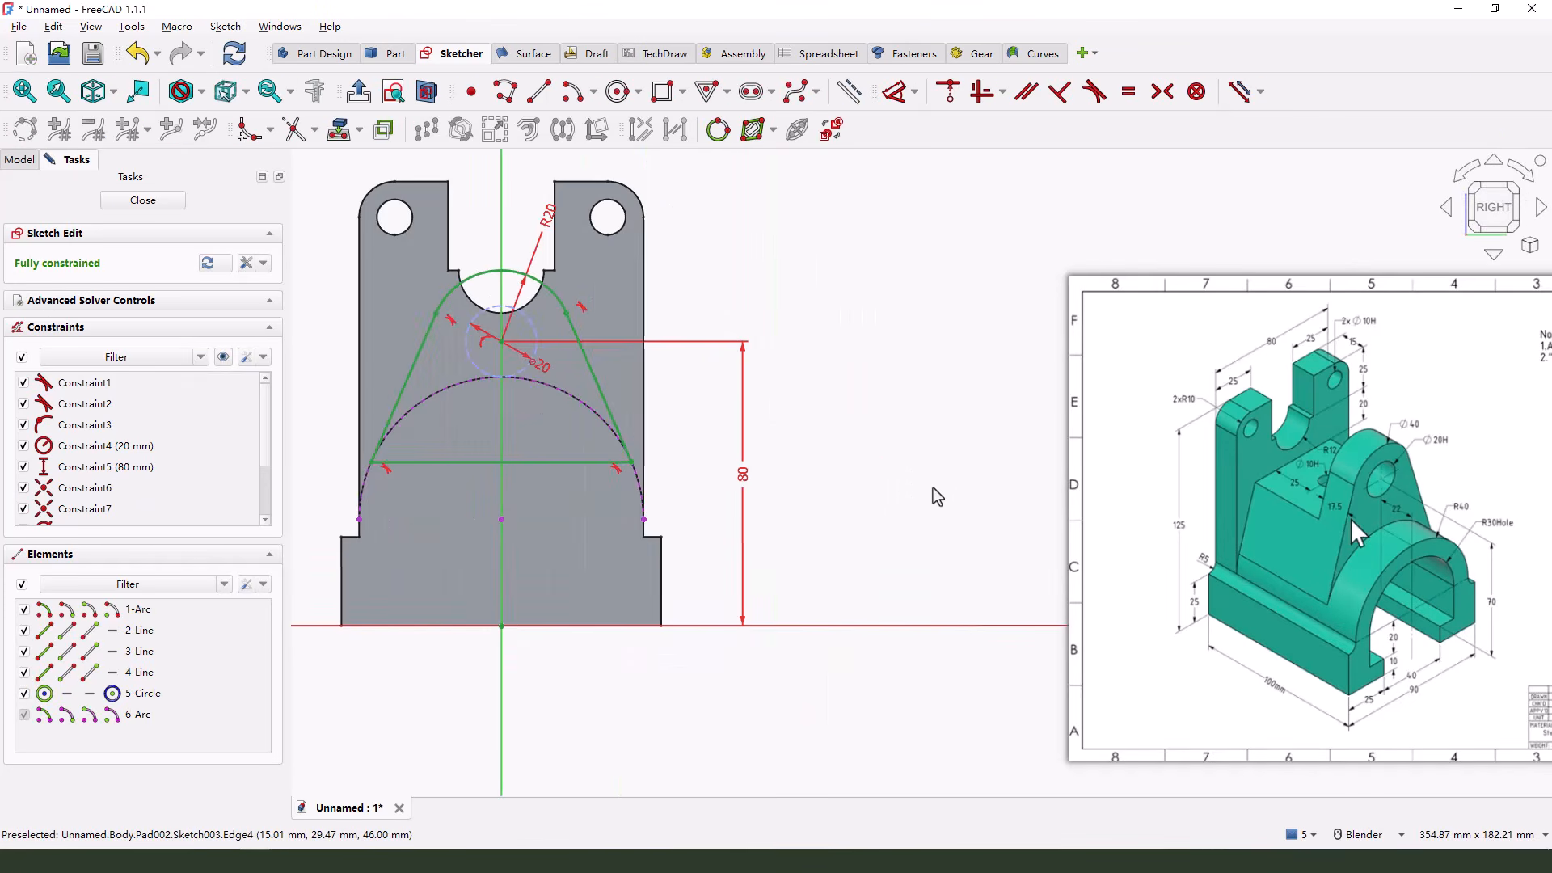
click(748, 479)
key(Delete)
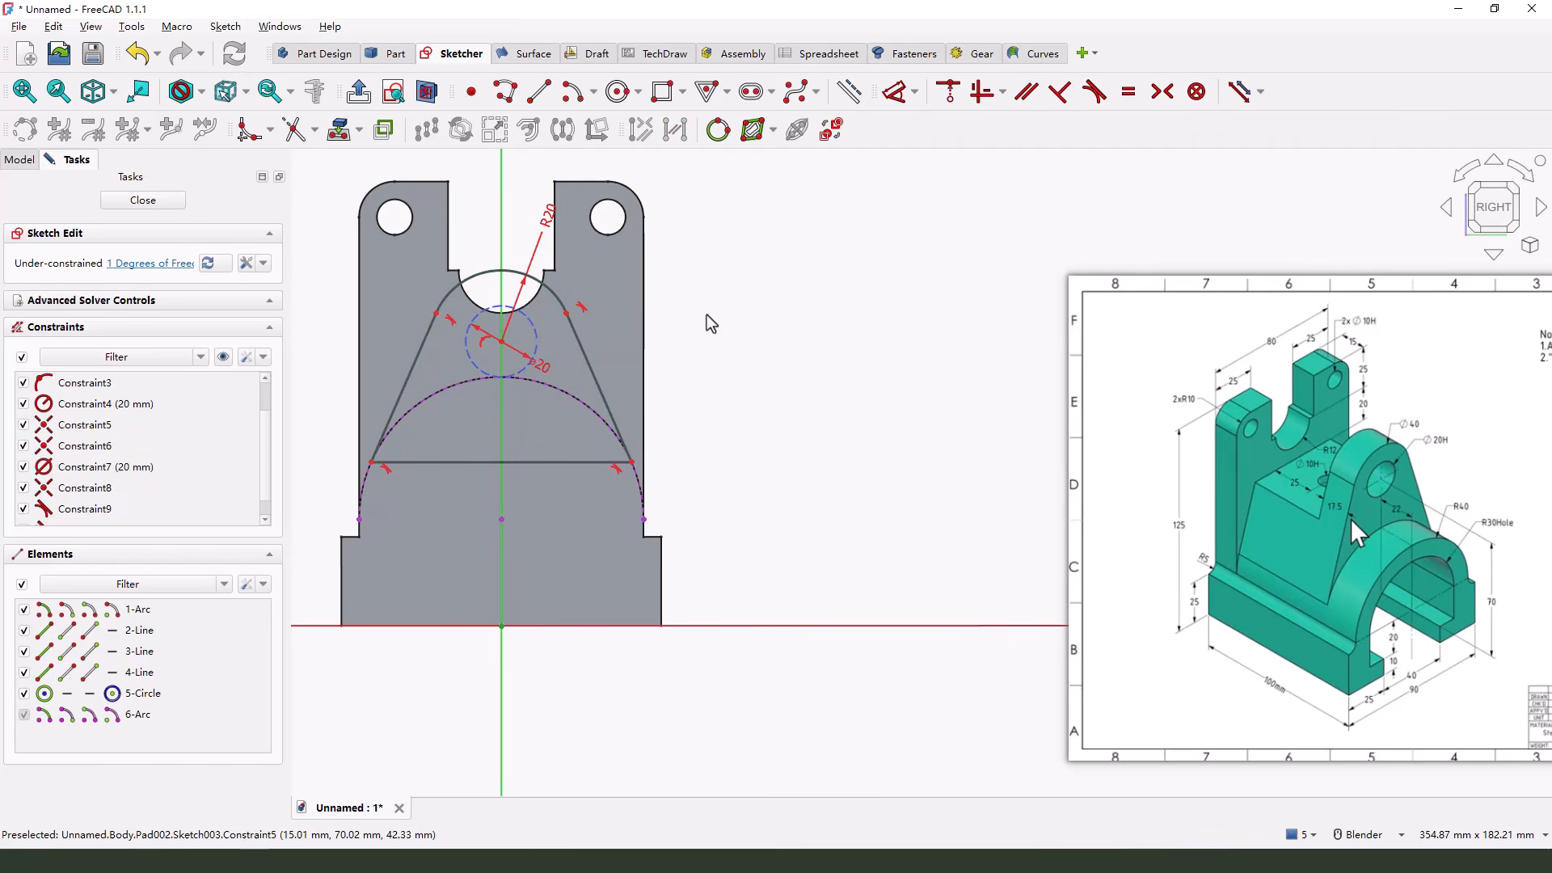
click(501, 341)
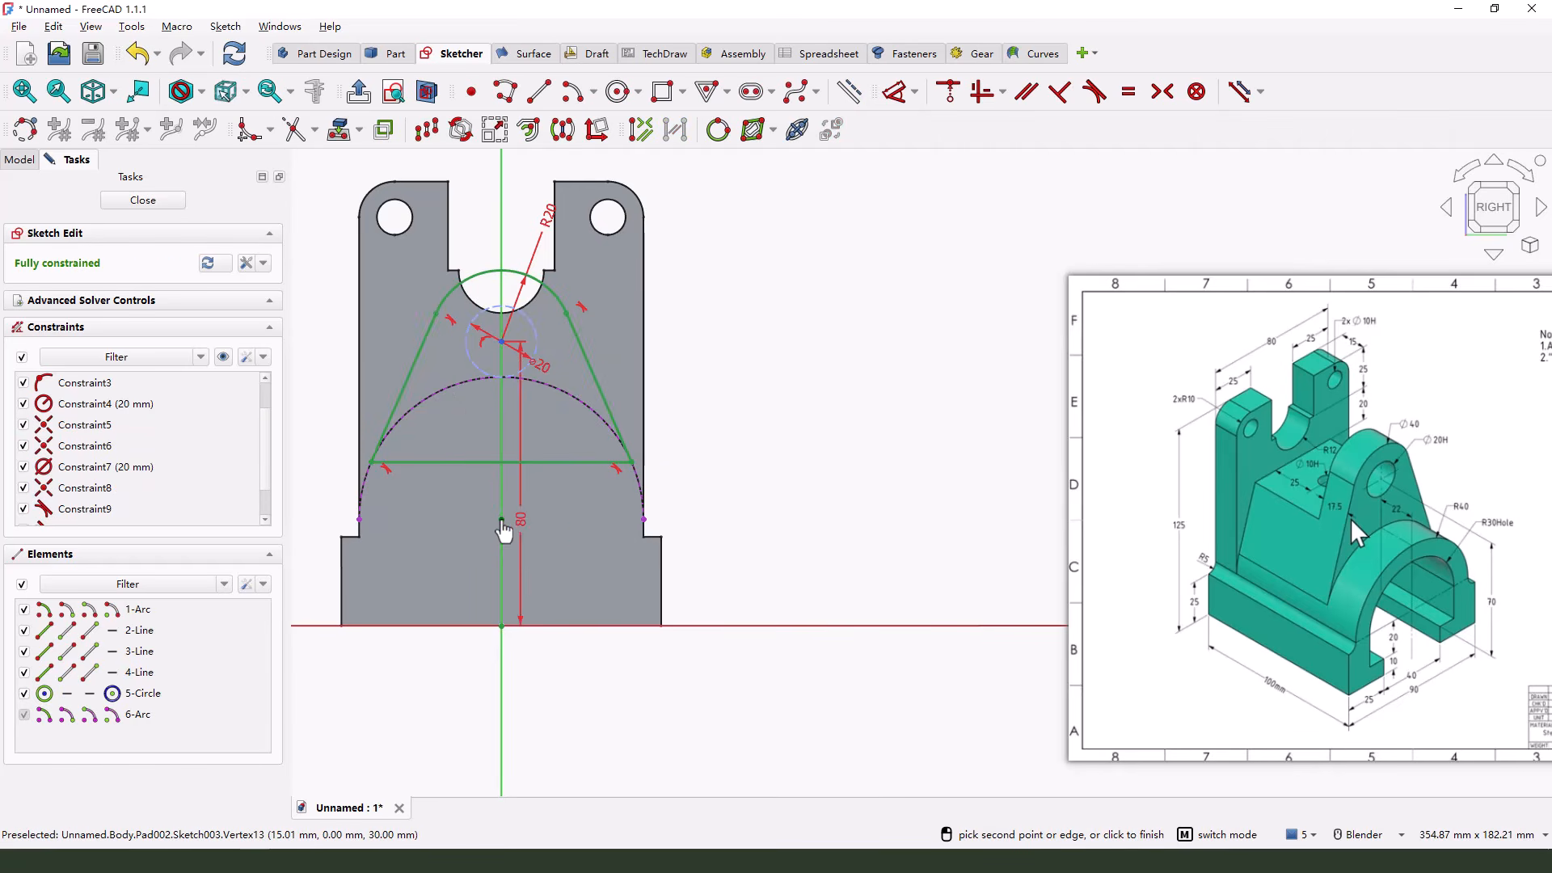
click(501, 519)
click(794, 424)
text(7)
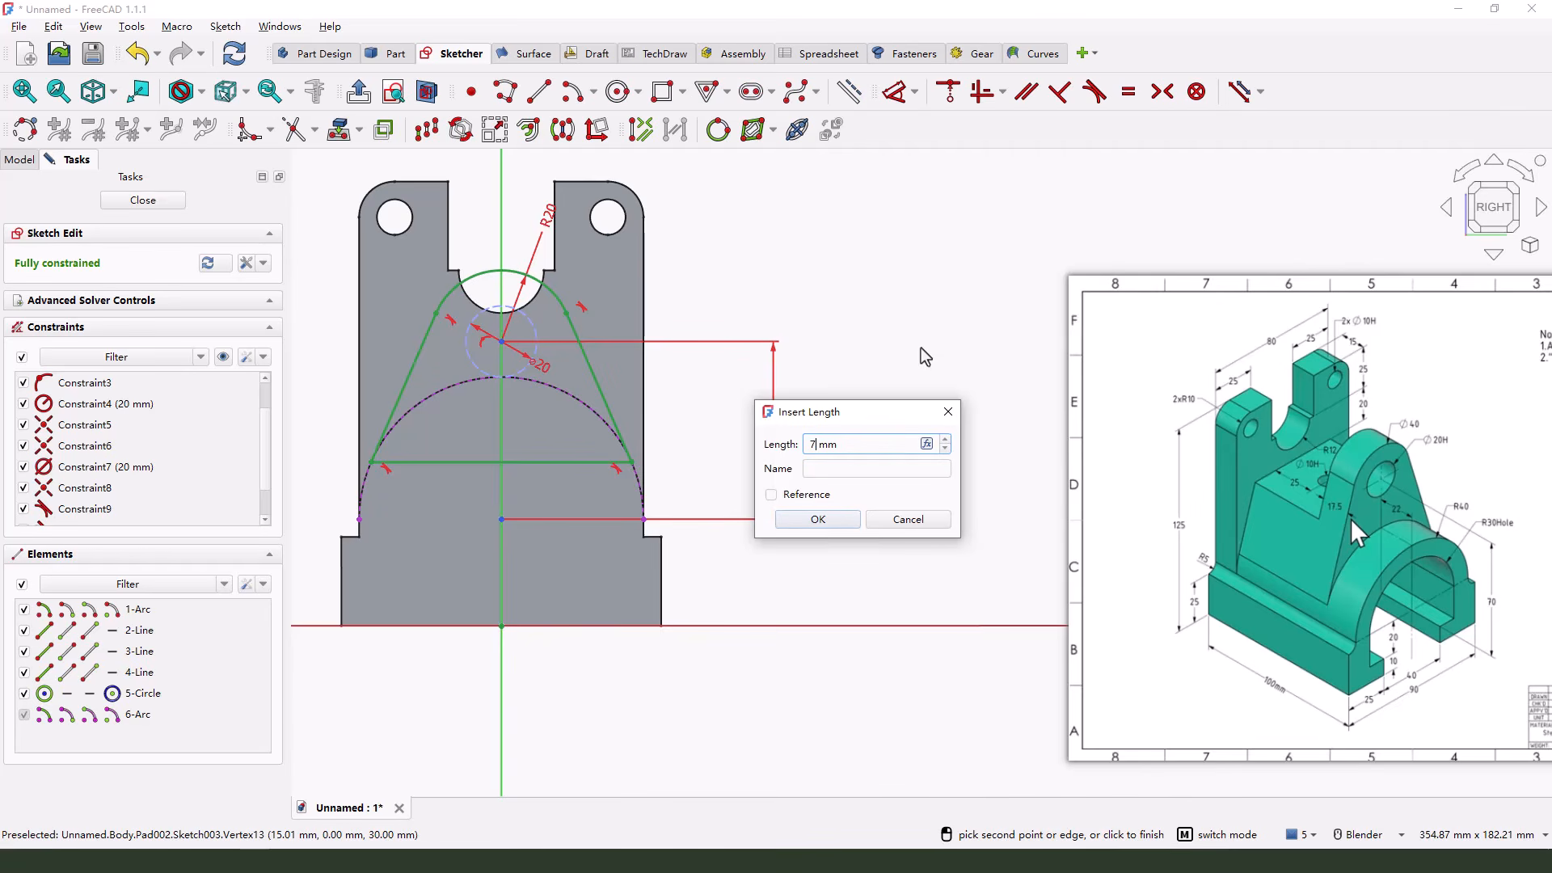
text(0)
key(Return)
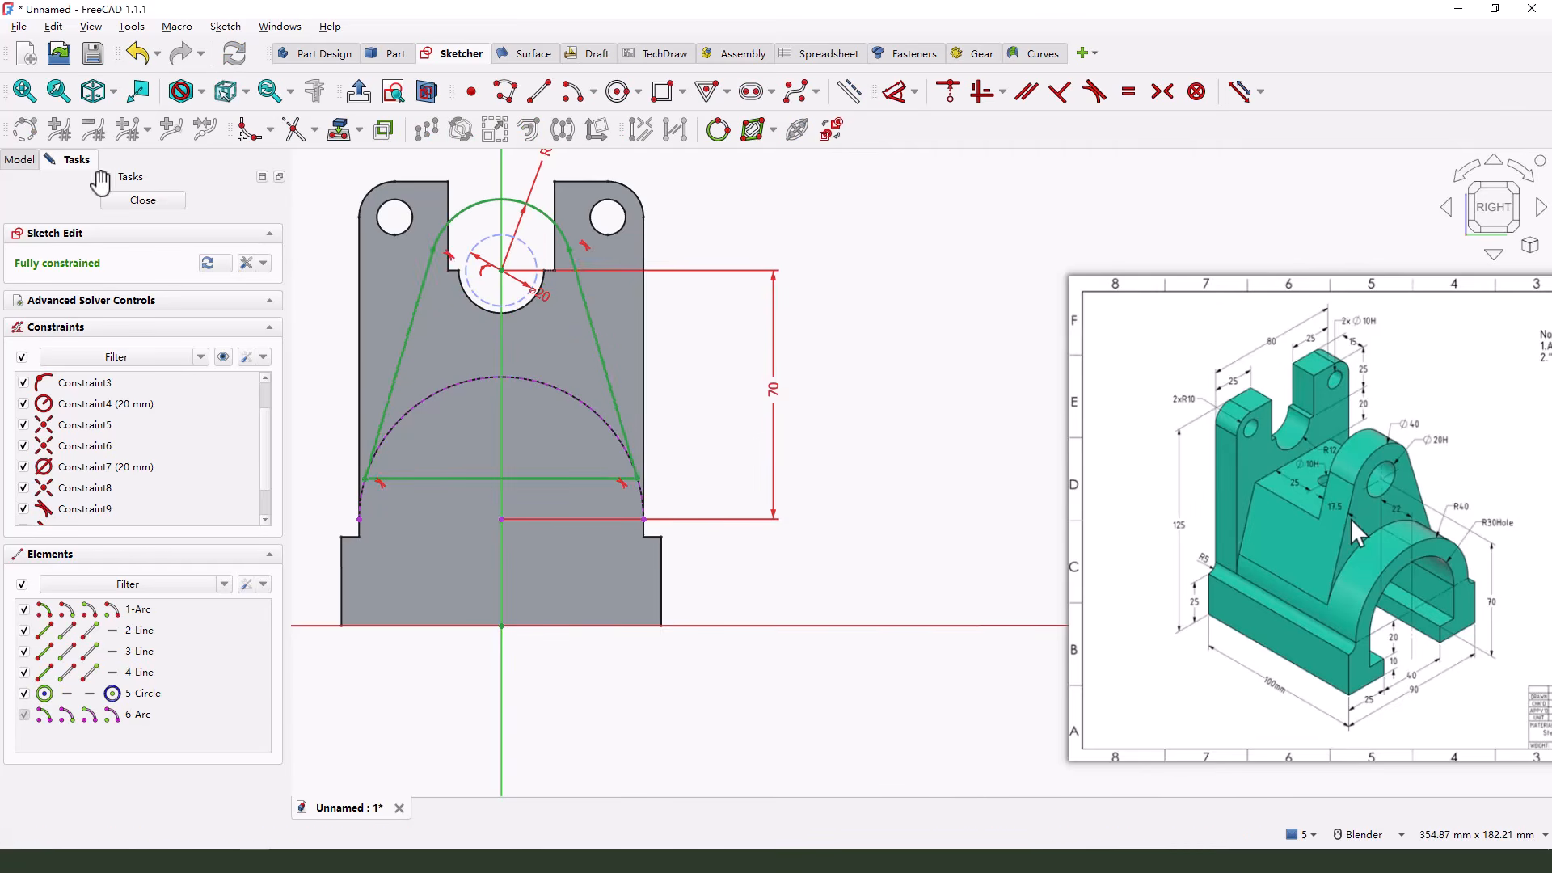
click(143, 199)
Examine the rebuilt lug's rounded top, front face and sloped sides where they meet the arched base
mouse_move(625, 377)
middle_down()
mouse_move(869, 414)
mouse_move(690, 394)
middle_up()
scroll(711, 395, down, 1)
scroll(732, 315, up, 2)
middle_drag(732, 317, 706, 353)
scroll(889, 340, up, 3)
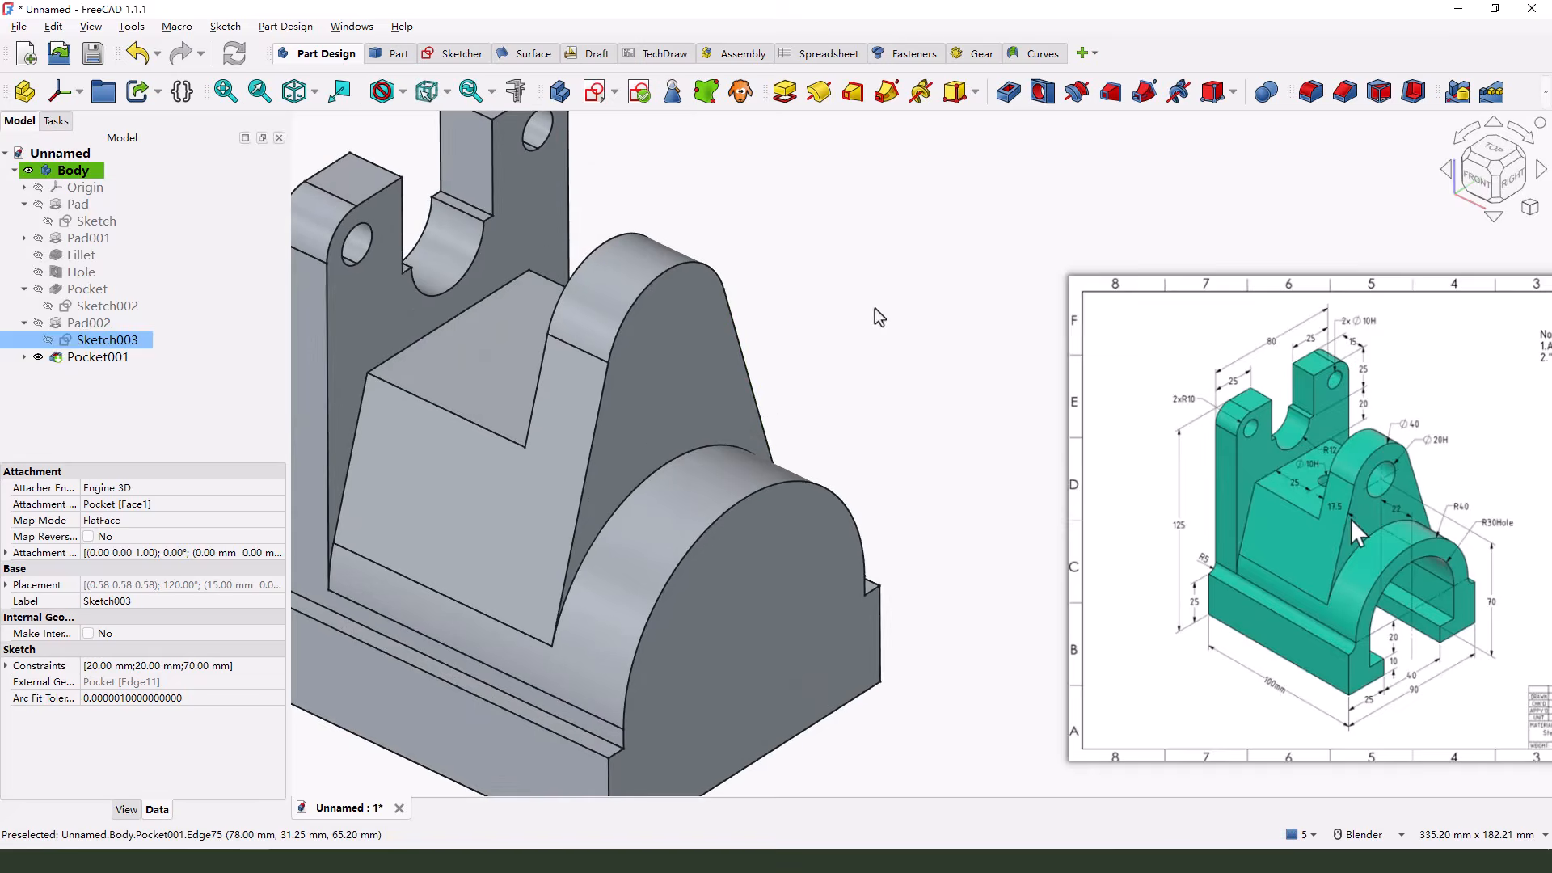
middle_drag(875, 308, 733, 301)
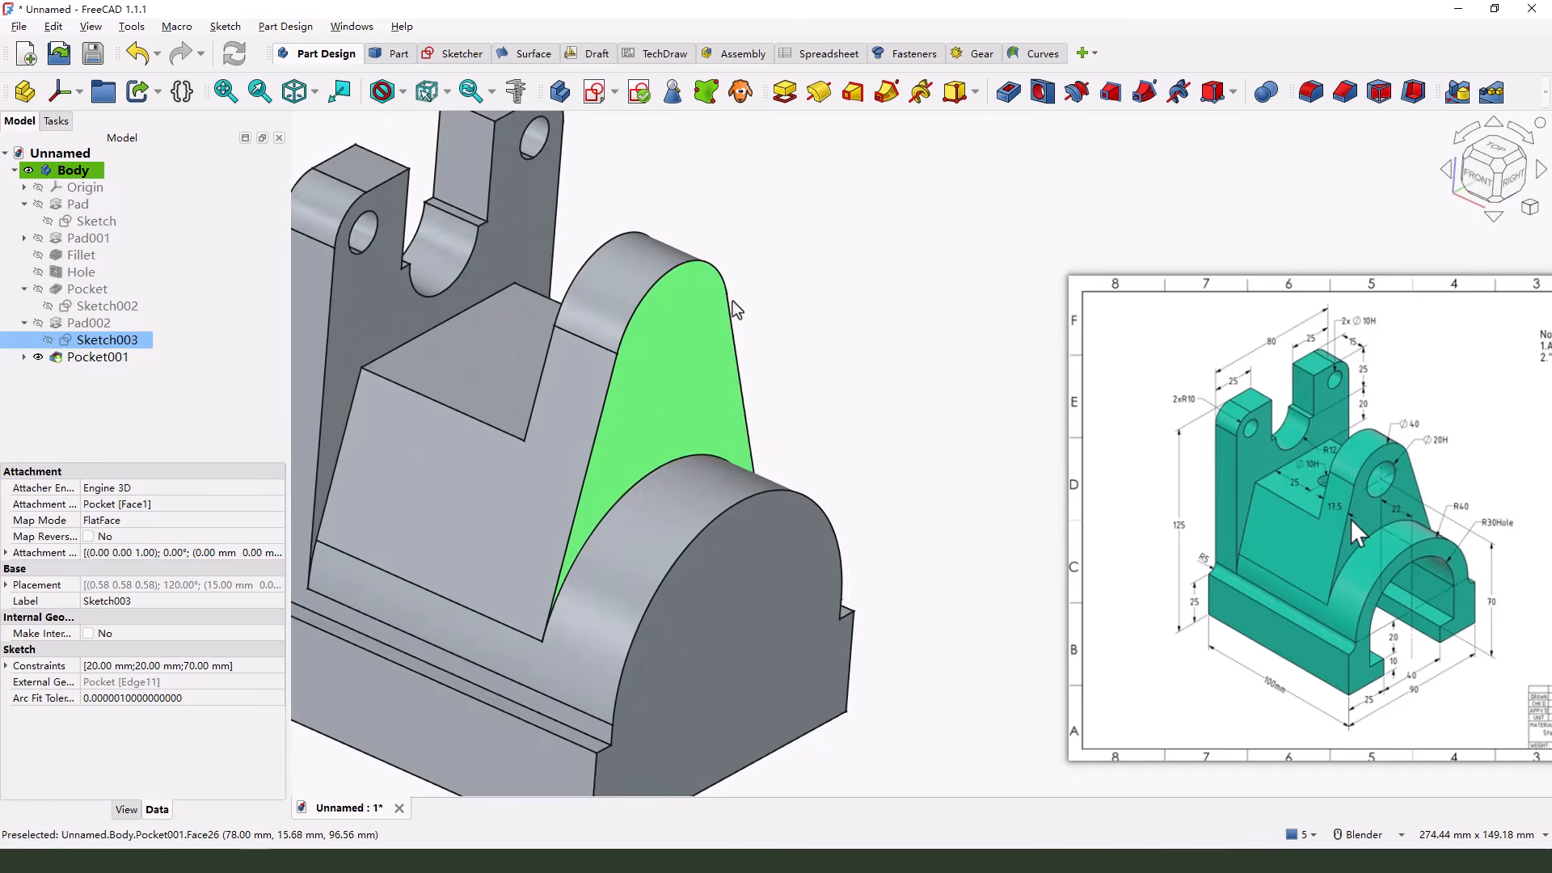
scroll(733, 301, down, 2)
Convert the lug profile's 20 mm construction circle to normal geometry so it cuts the hole, and close the sketch
double_click(96, 345)
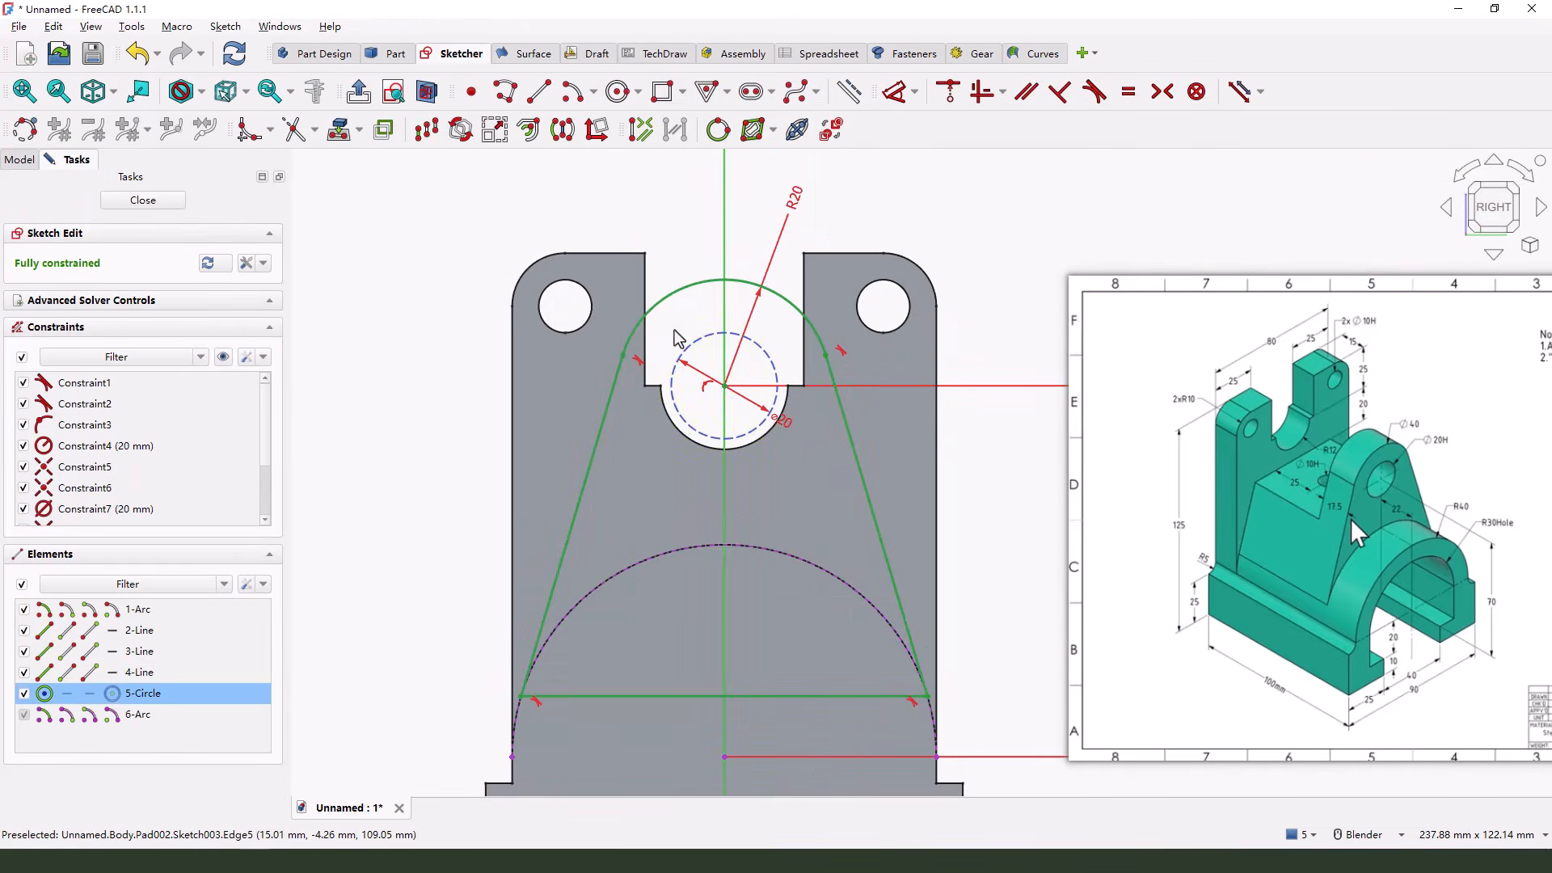
scroll(672, 328, down, 1)
click(832, 129)
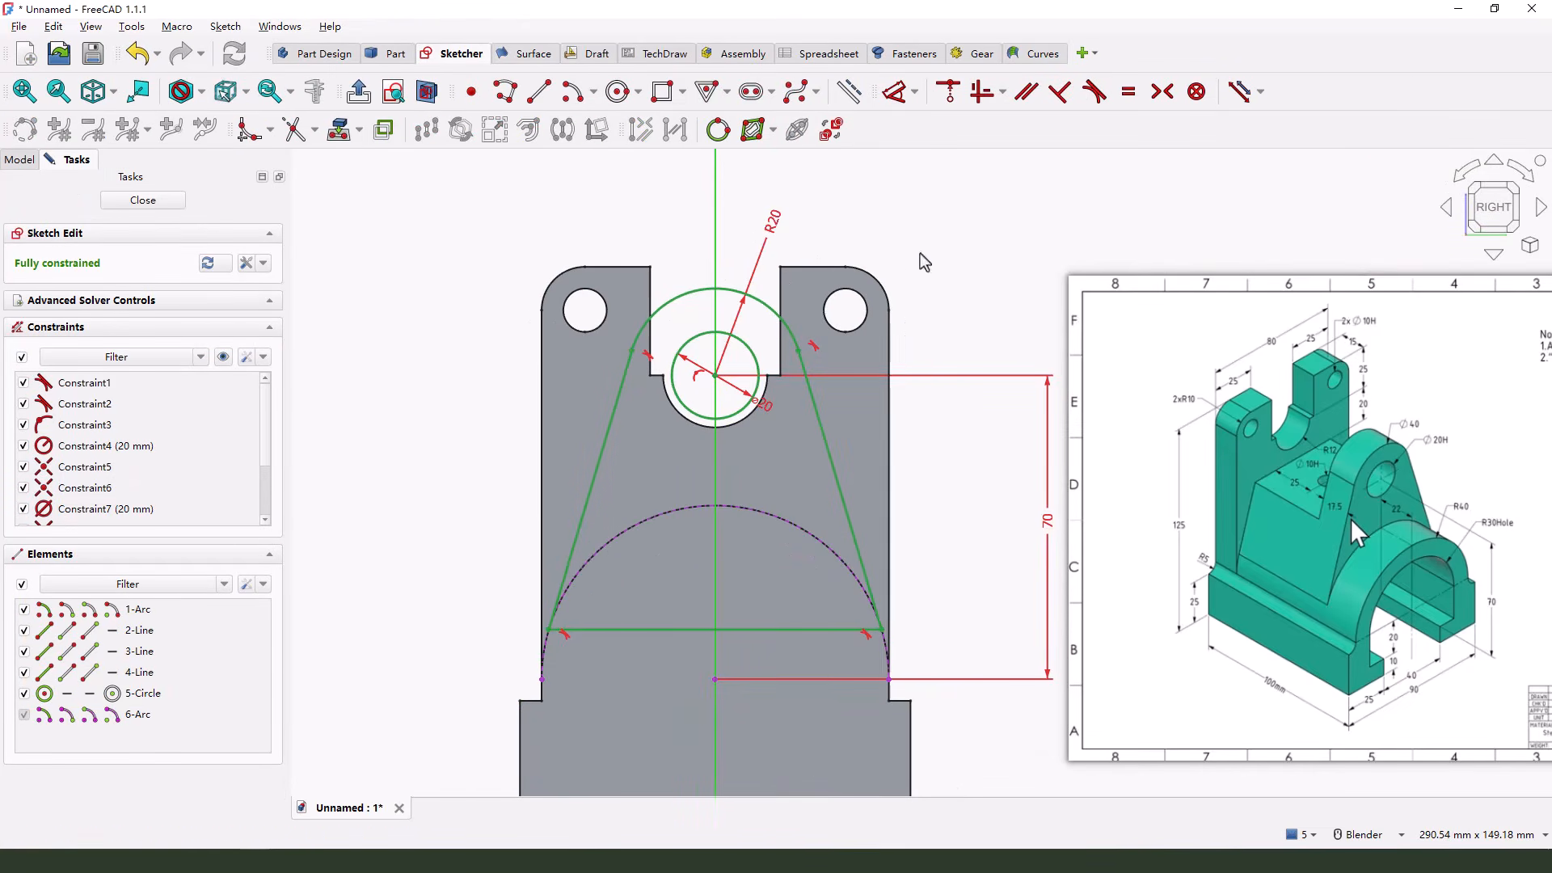
click(143, 199)
mouse_move(706, 382)
middle_down()
mouse_move(662, 414)
mouse_move(796, 447)
mouse_move(619, 385)
mouse_move(733, 371)
mouse_move(716, 453)
middle_up()
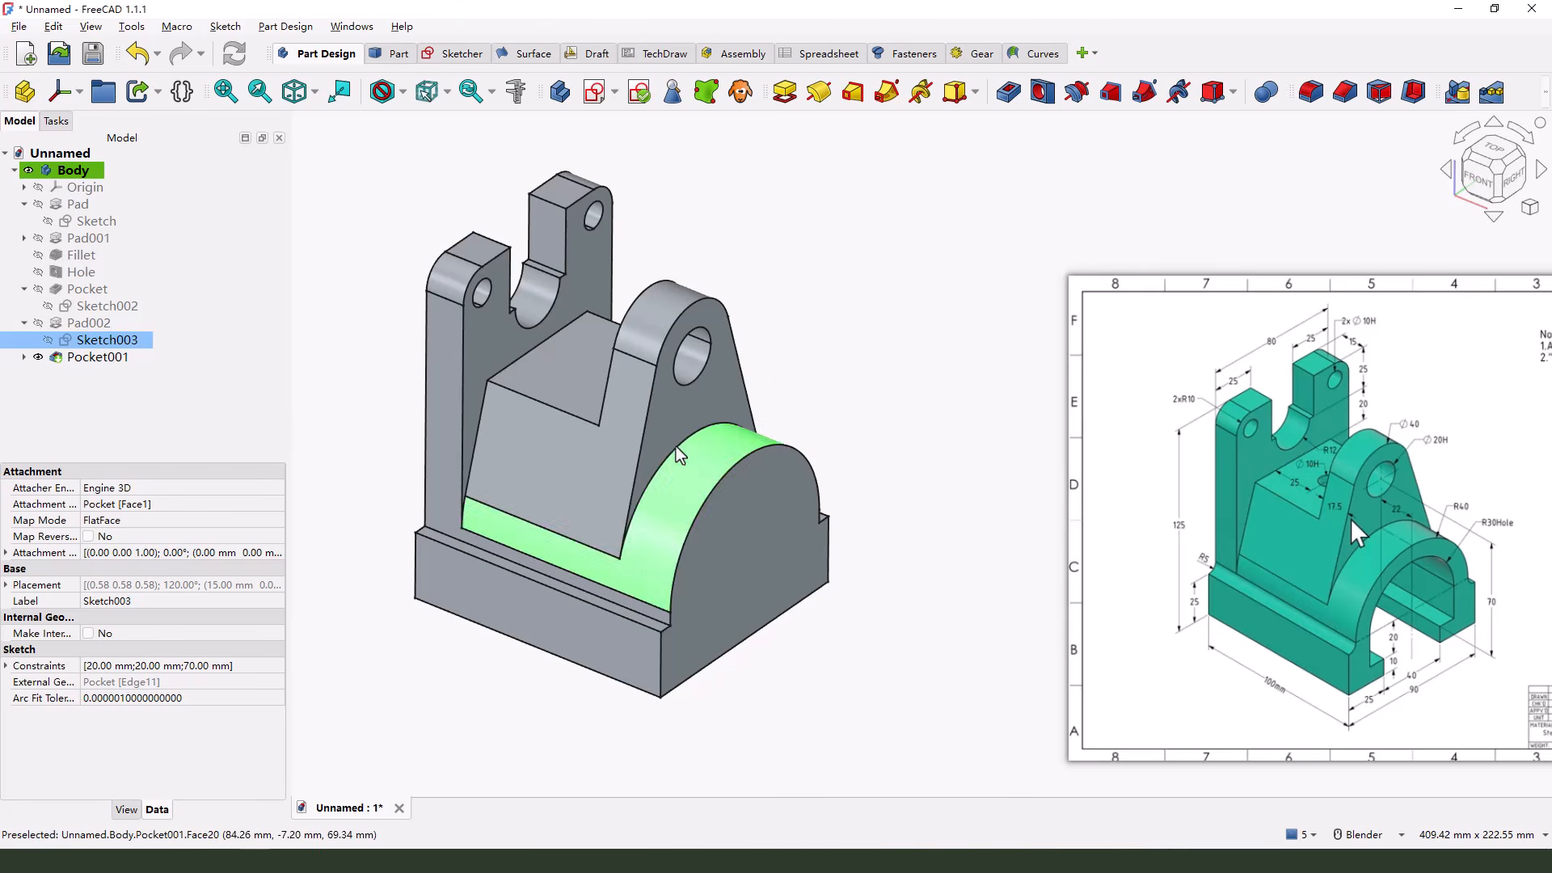
Start a sketch on the sloped block's flat top face and draw a circle about 18 mm in diameter centered on the horizontal axis
middle_drag(676, 447, 595, 400)
click(586, 349)
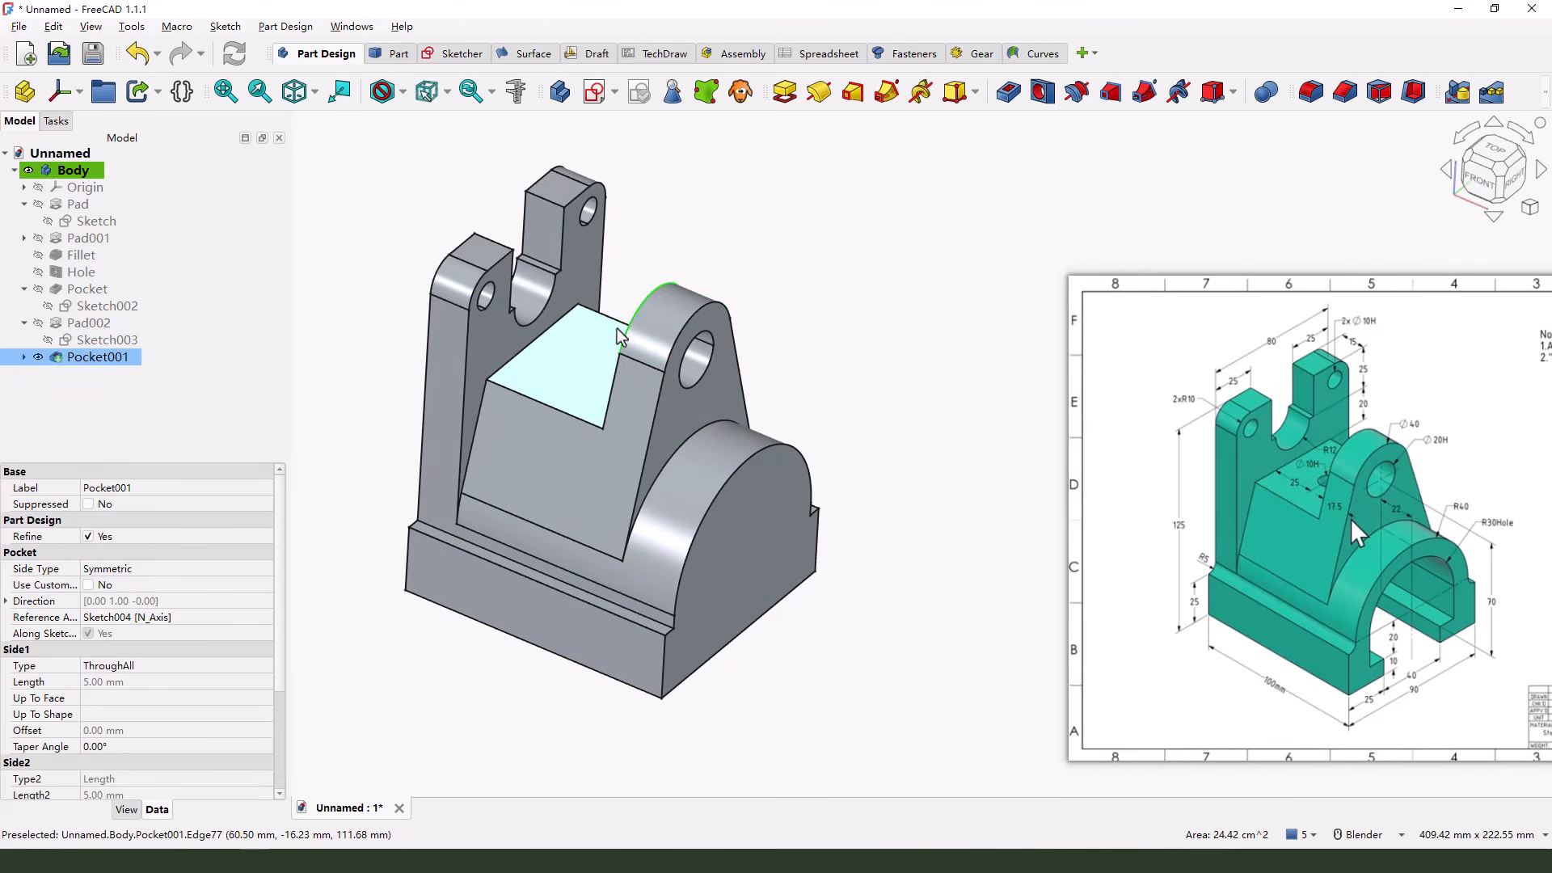
click(594, 95)
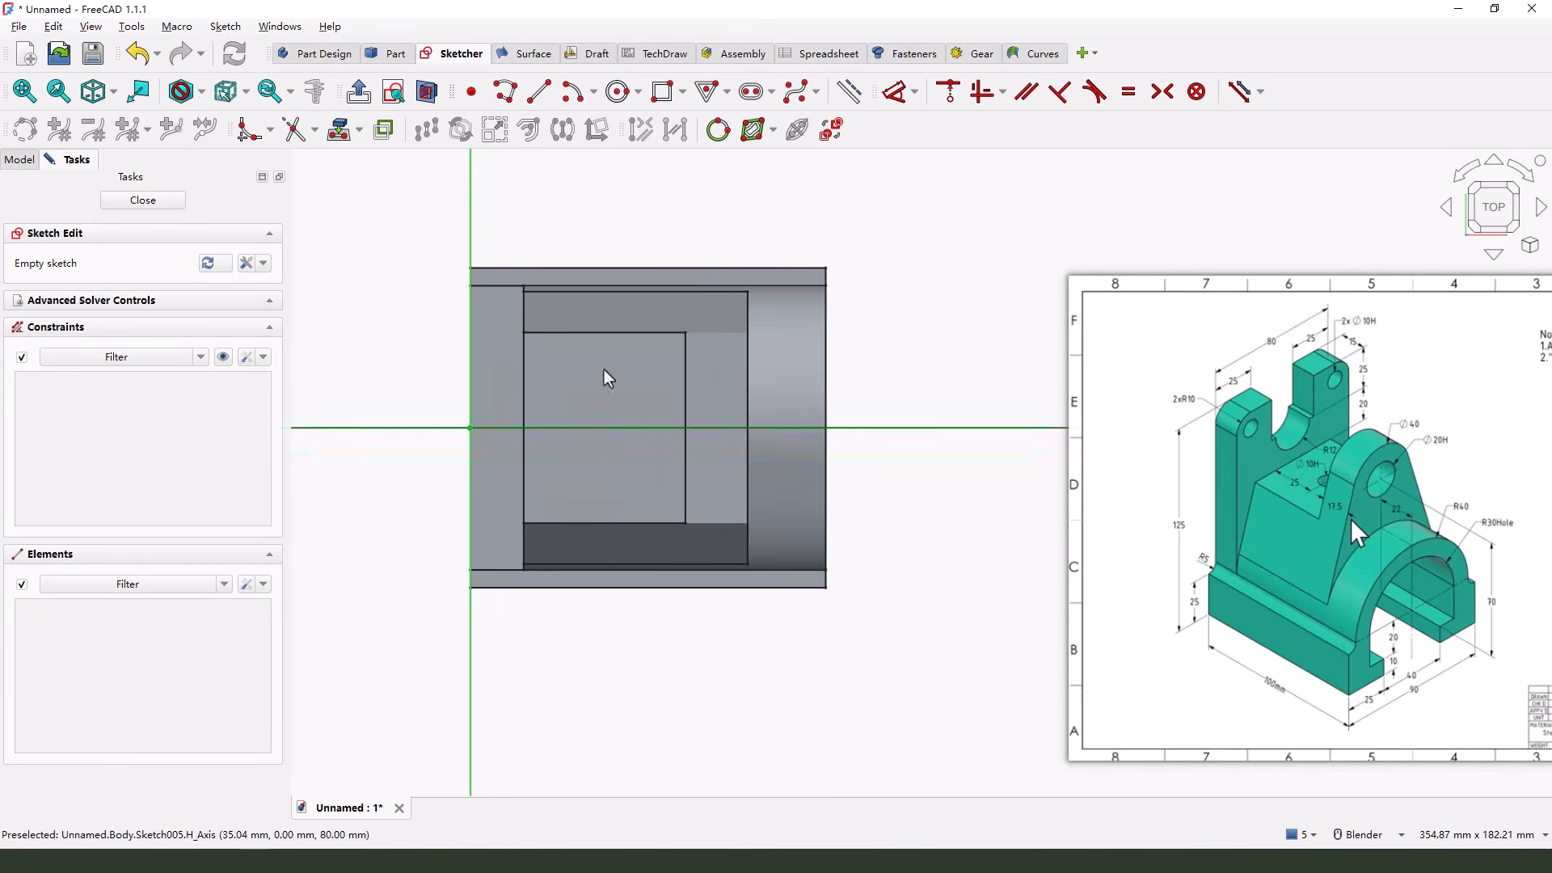
click(618, 92)
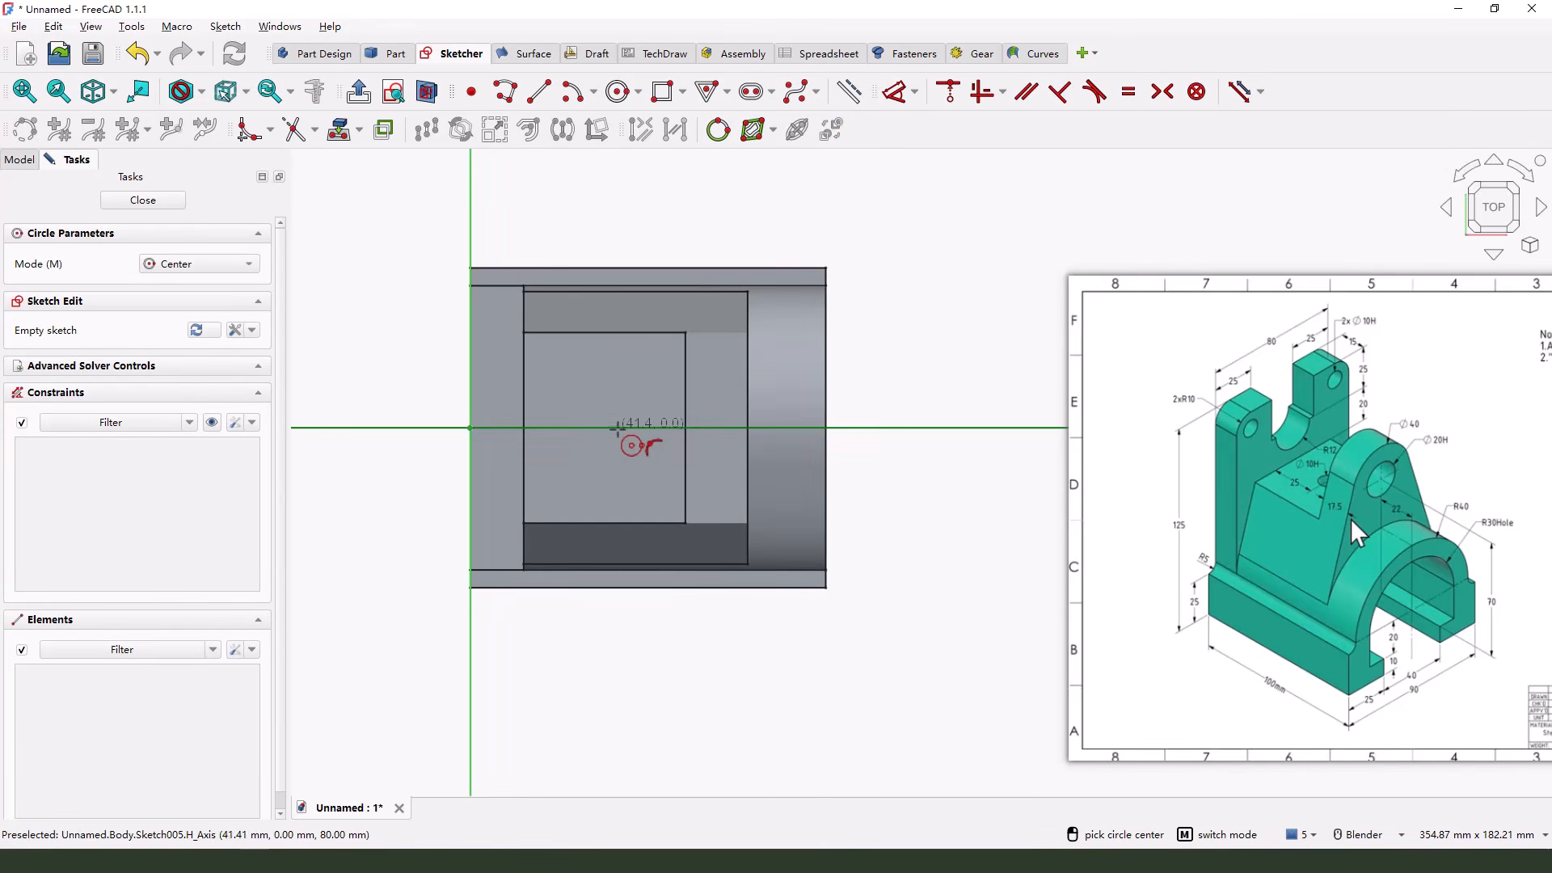
click(616, 428)
click(626, 456)
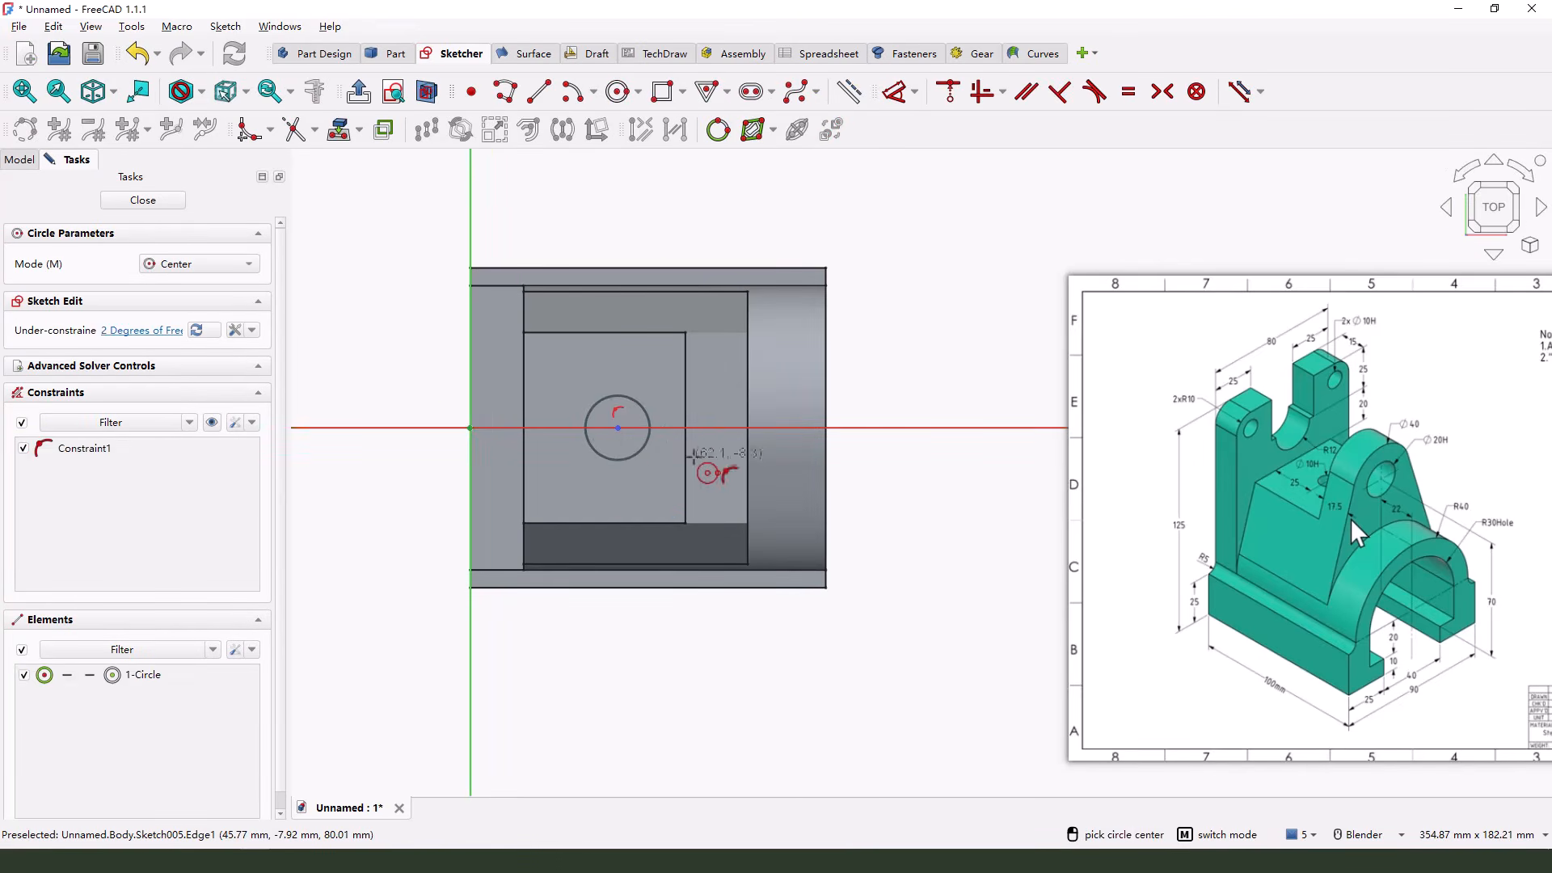
Project the block's top edge along the upright wall as external geometry and set the circle's center 25 mm from it
click(894, 91)
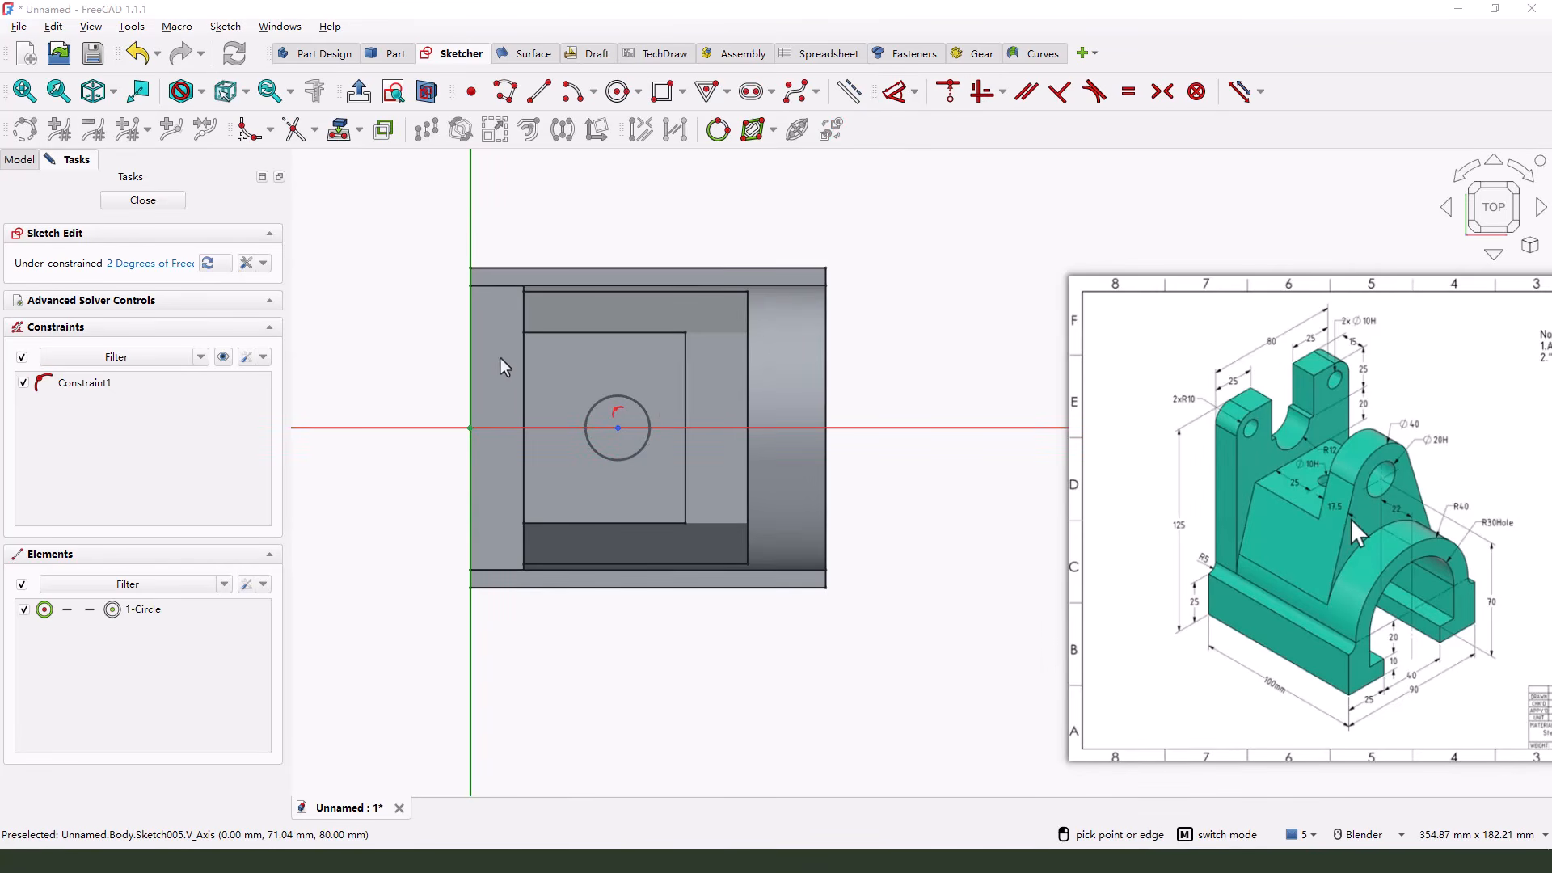
click(341, 129)
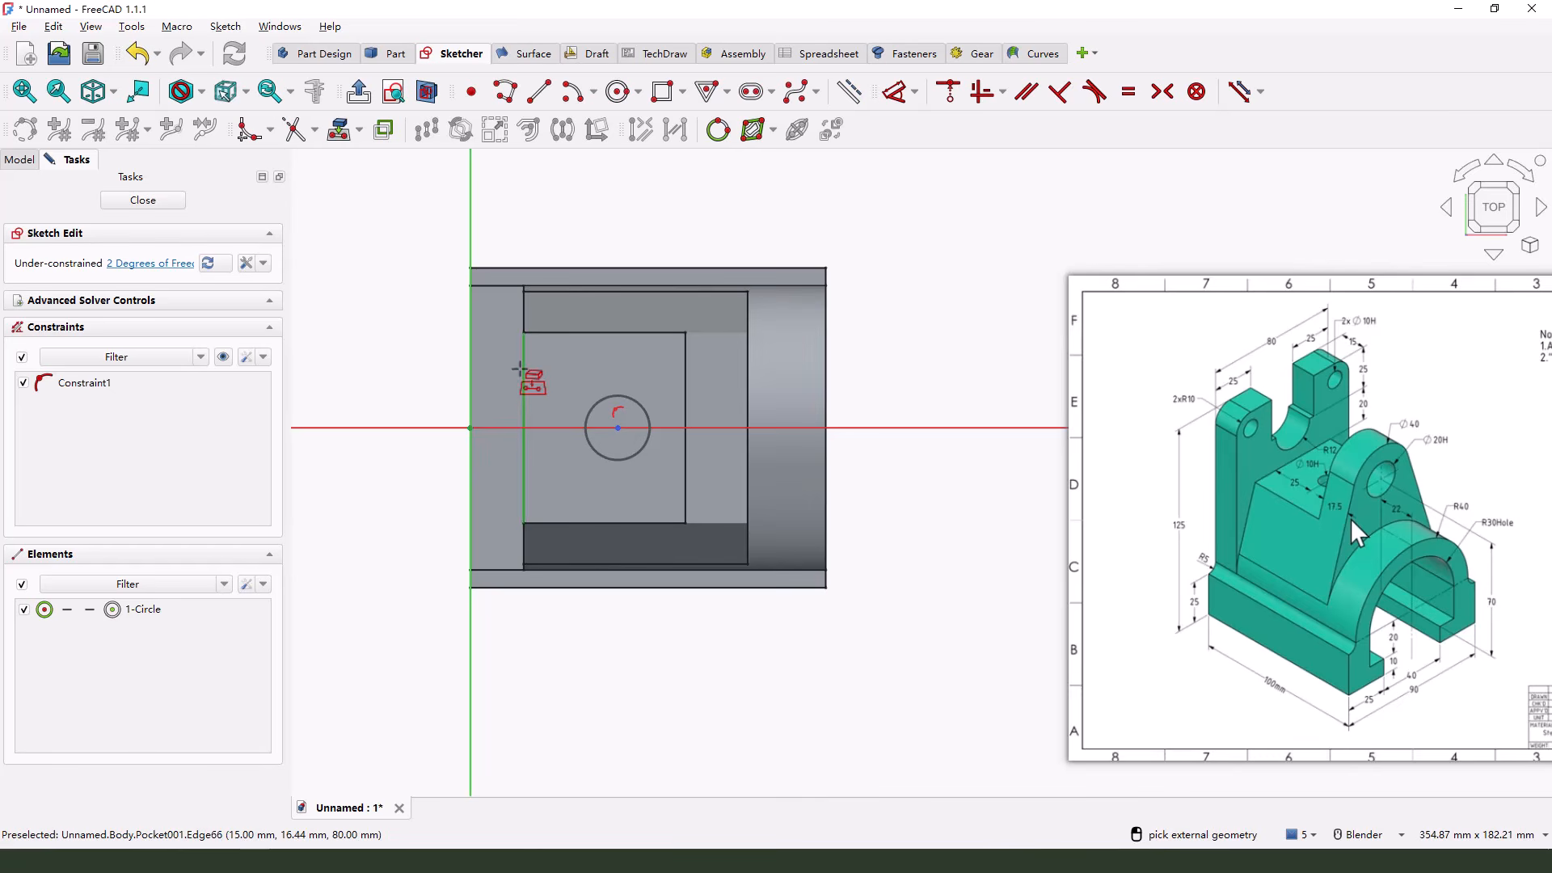
click(524, 371)
key(Escape)
click(893, 101)
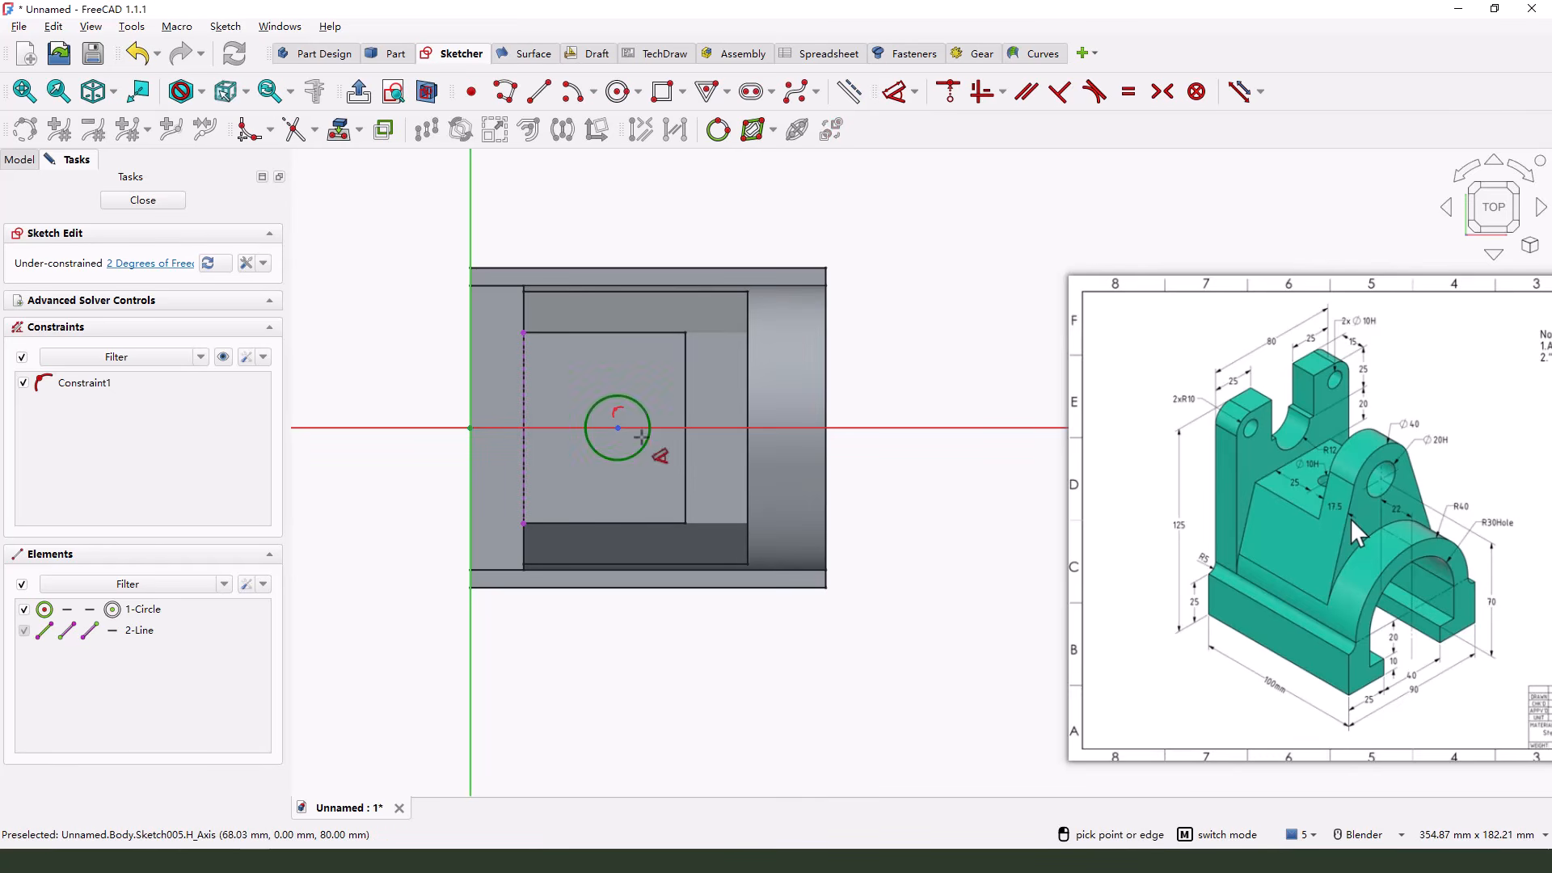
click(618, 428)
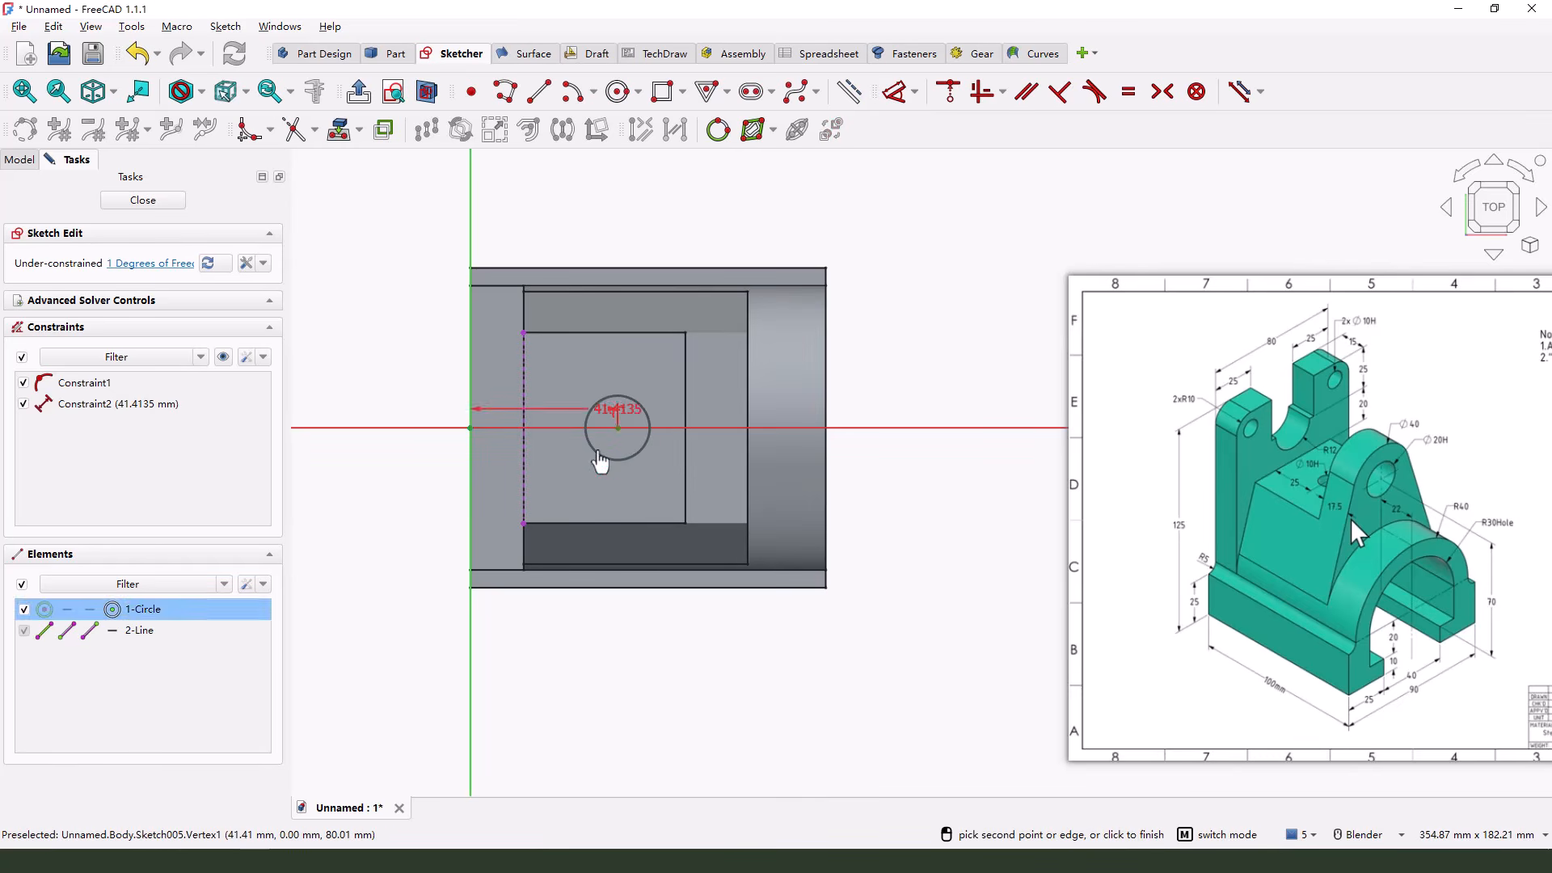
click(525, 478)
click(582, 635)
text(25)
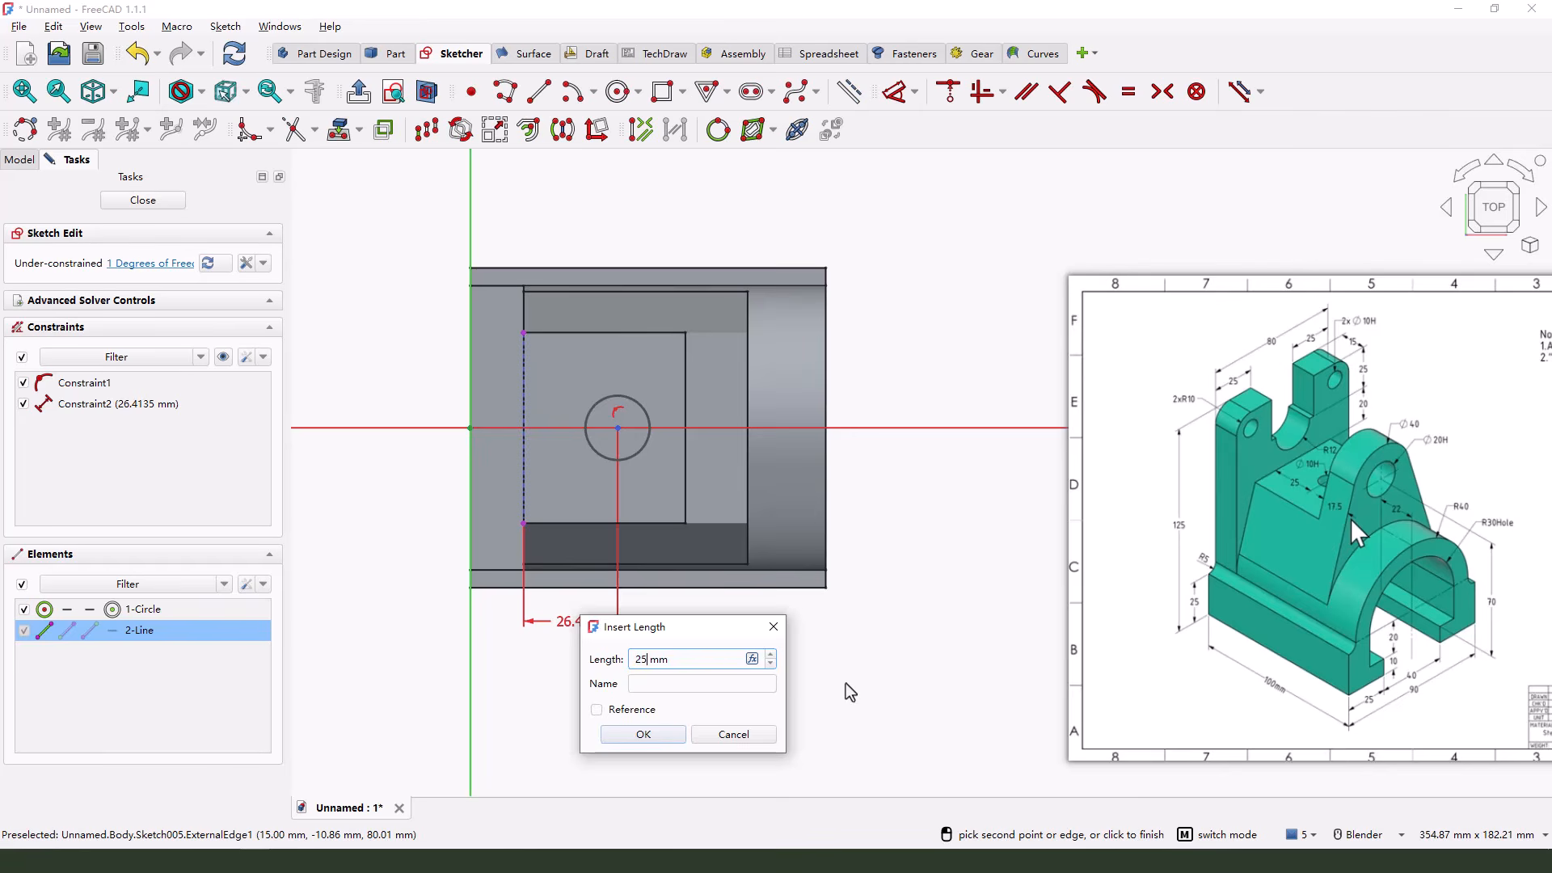
key(Return)
Set the circle's diameter to 10 mm and close the sketch
click(641, 472)
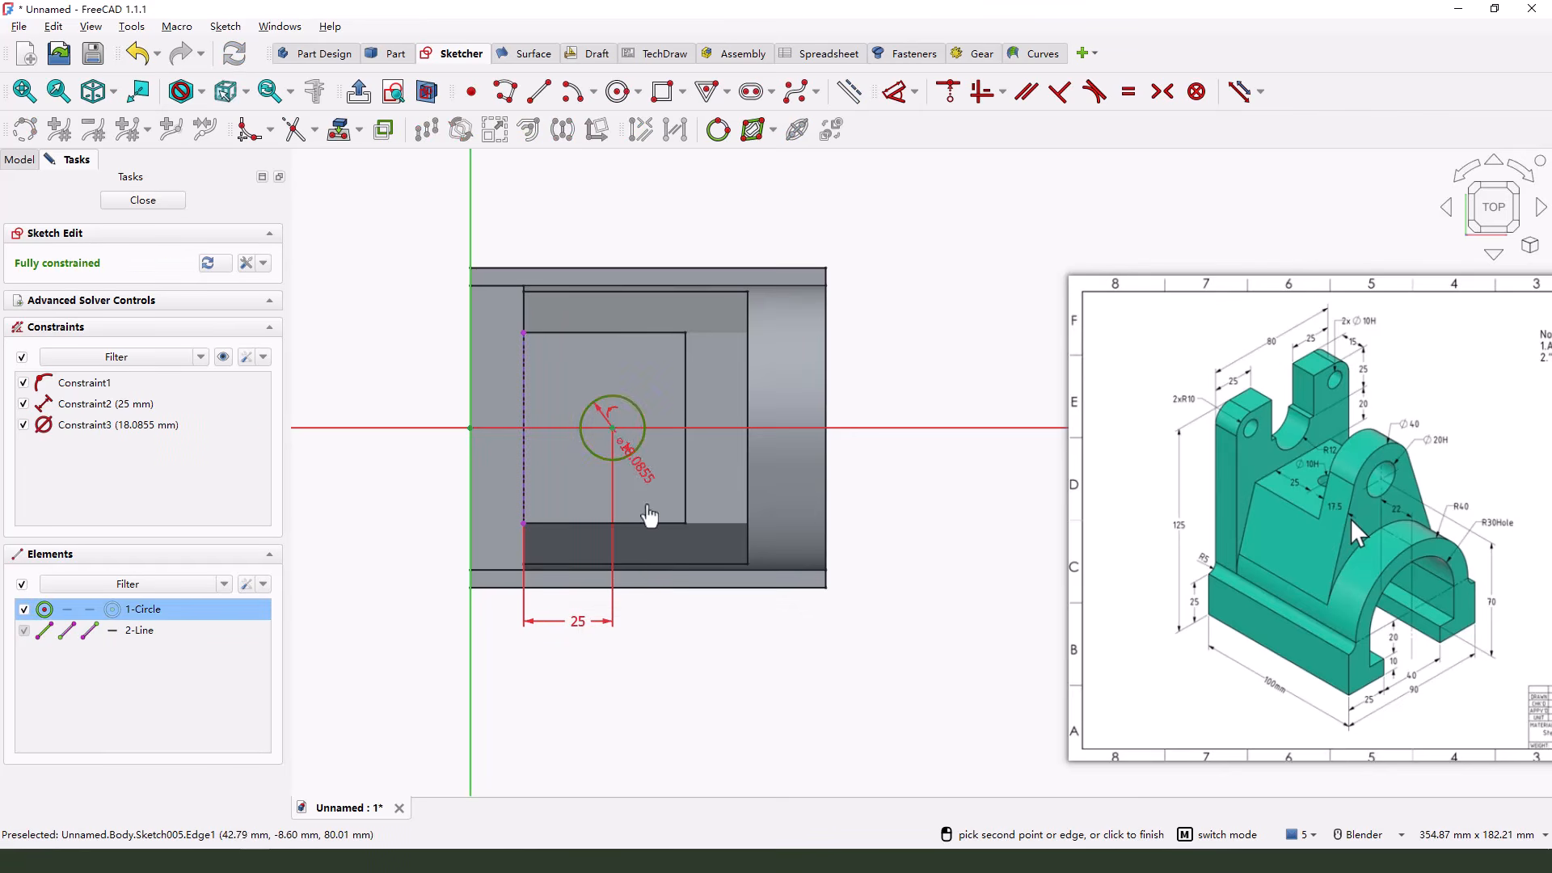
click(722, 669)
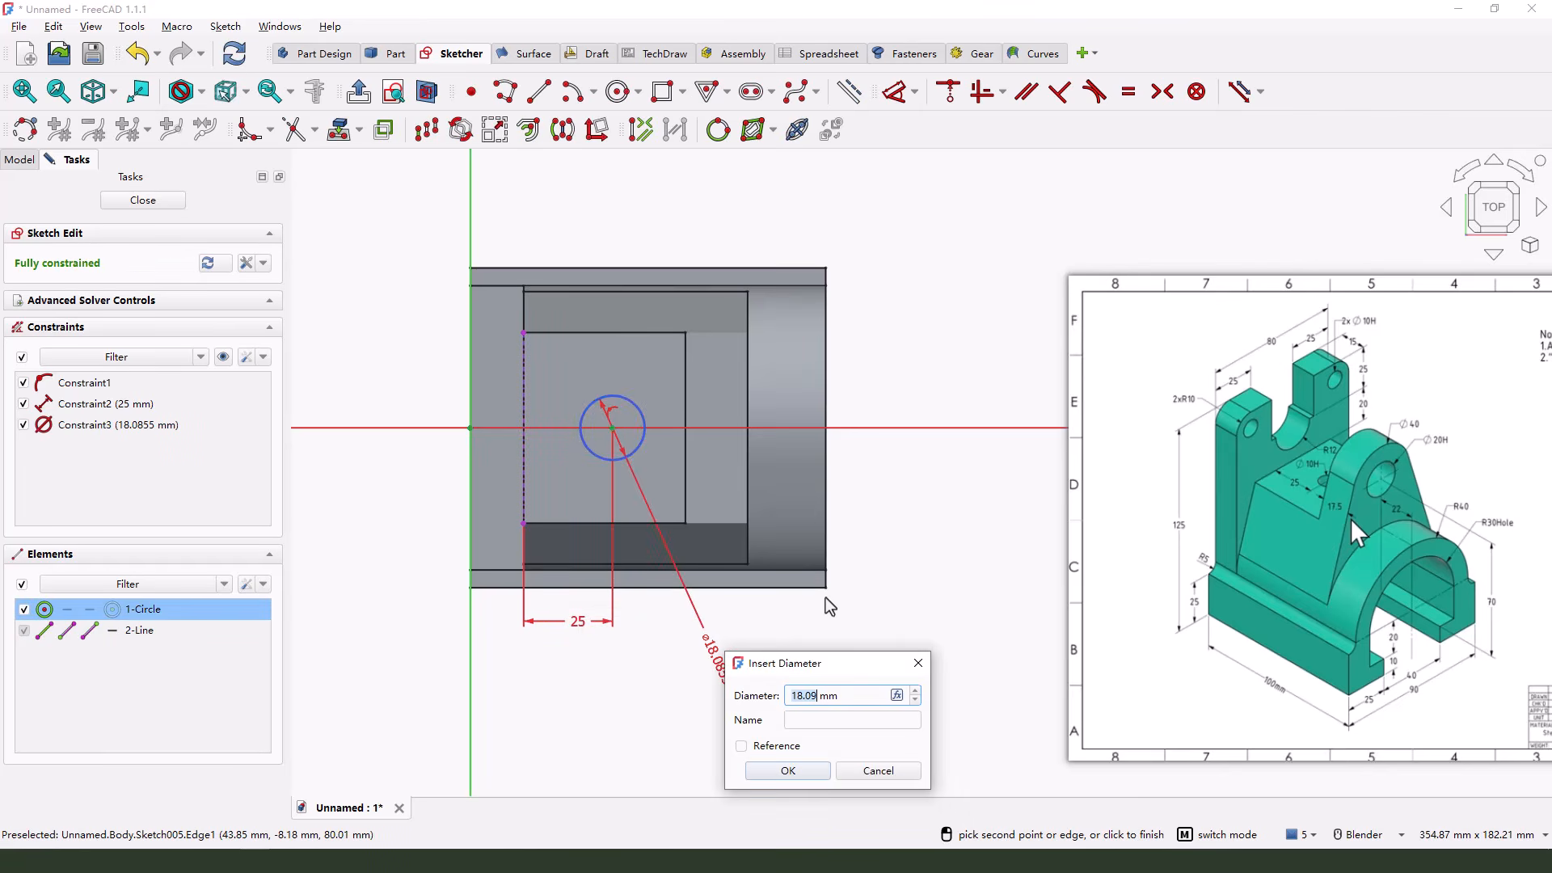
text(10)
key(Return)
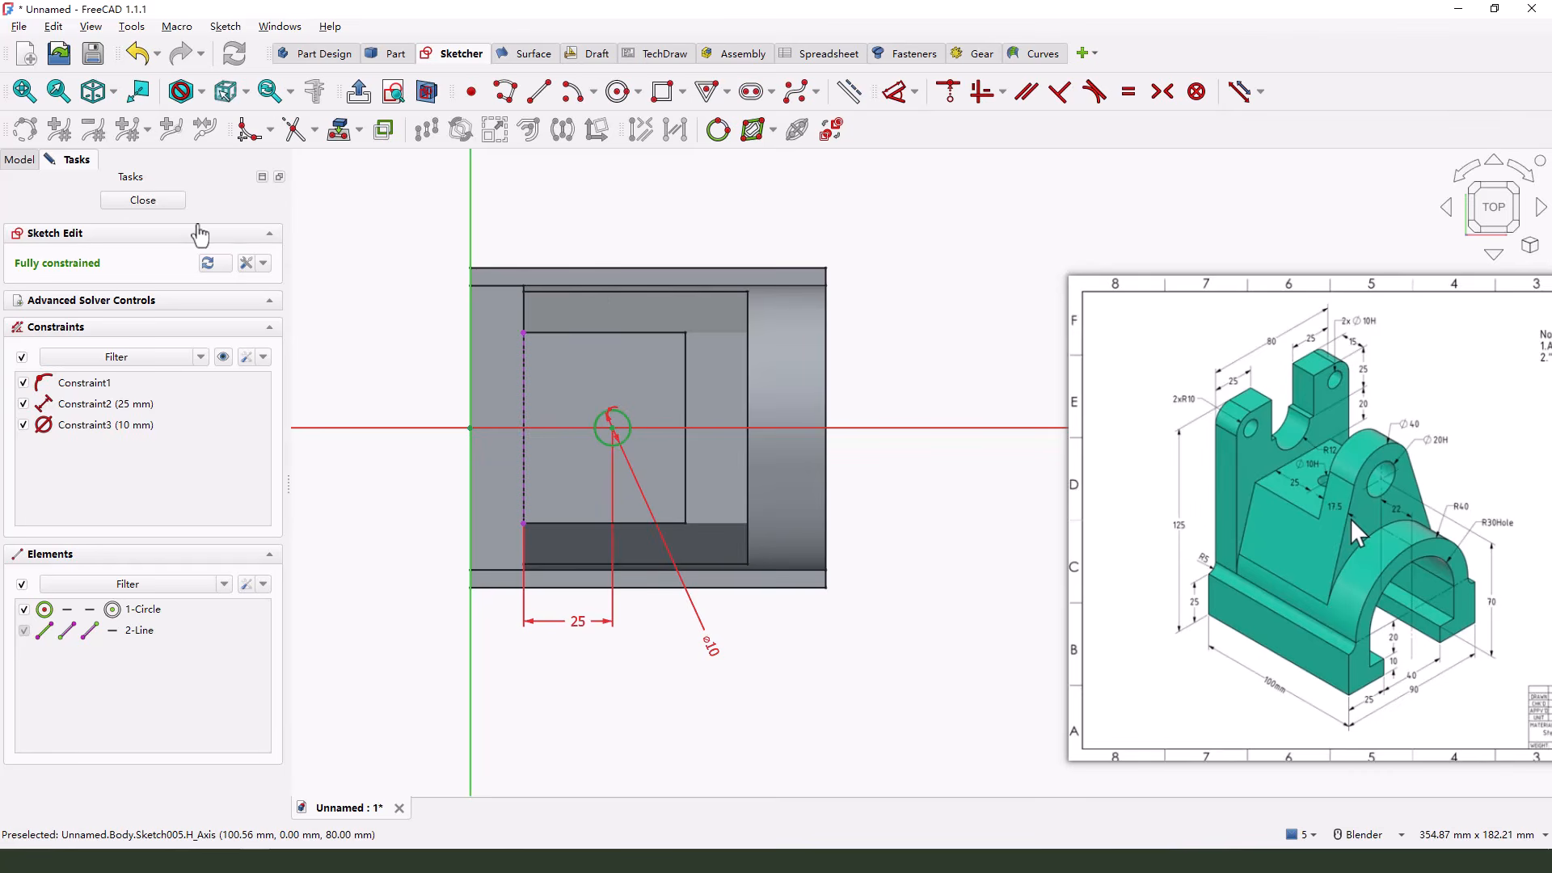
click(143, 200)
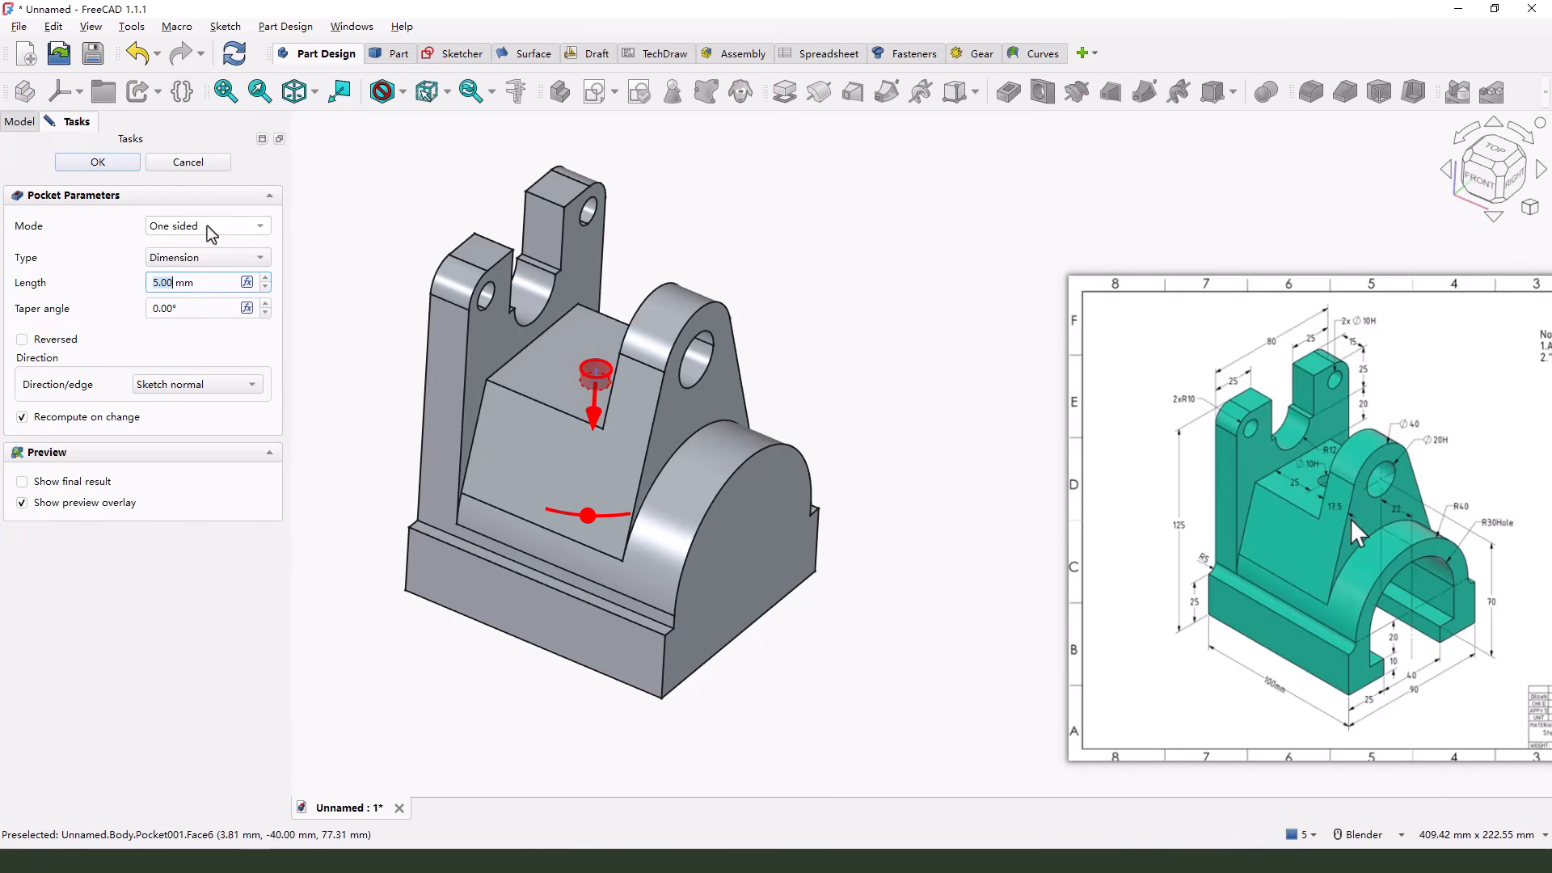
Cut the circle as a one-sided pocket through all, using the sketch normal direction
click(210, 259)
click(212, 278)
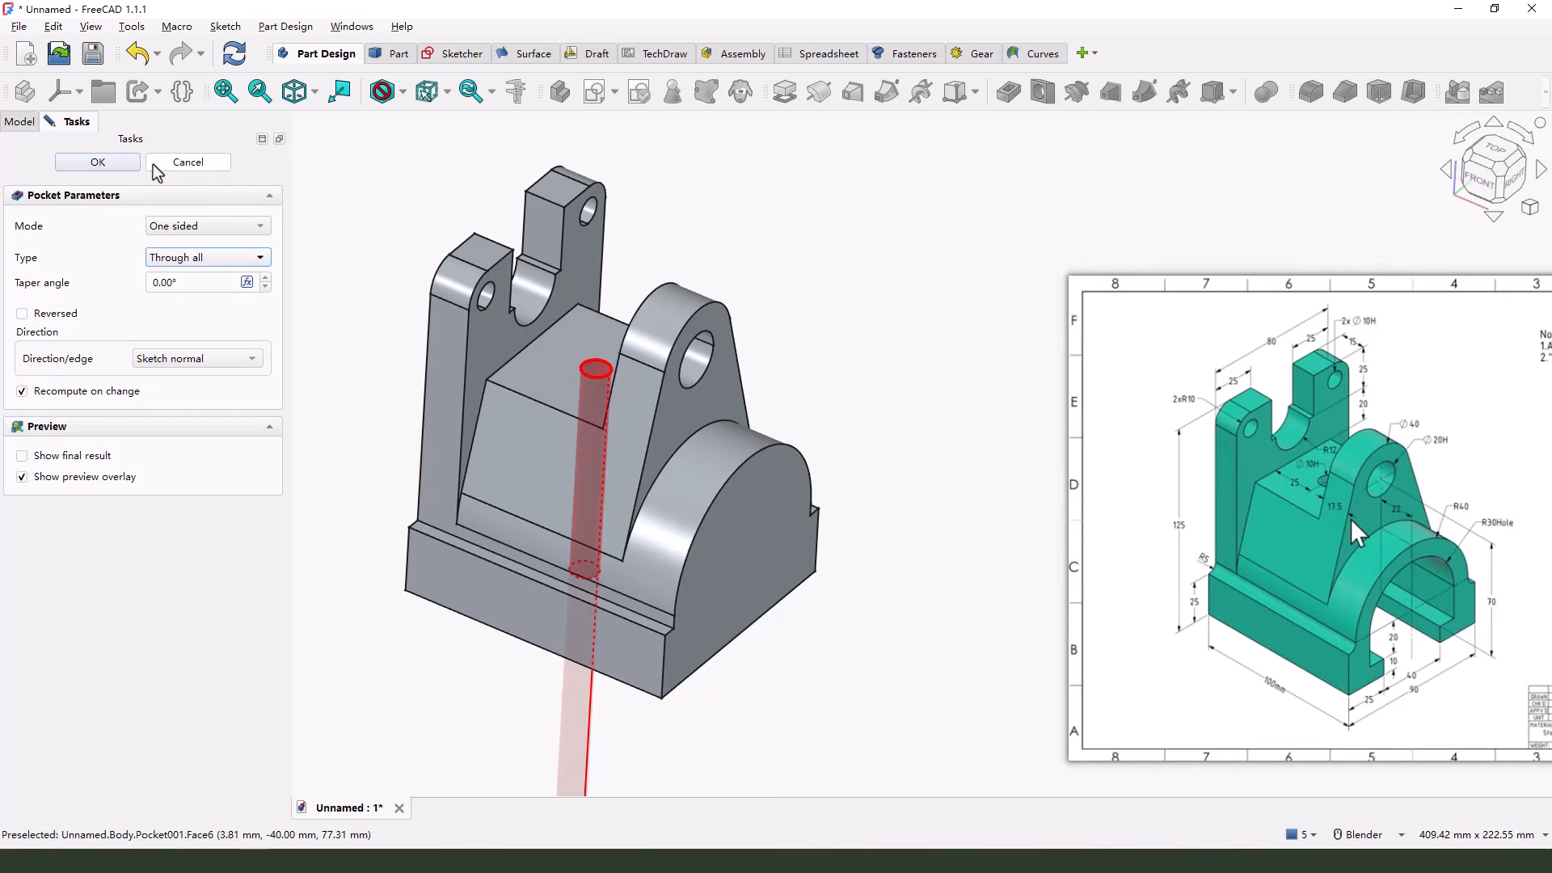
click(98, 162)
Start a new sketch on the YZ plane for the arched opening in the base
middle_drag(859, 558, 820, 547)
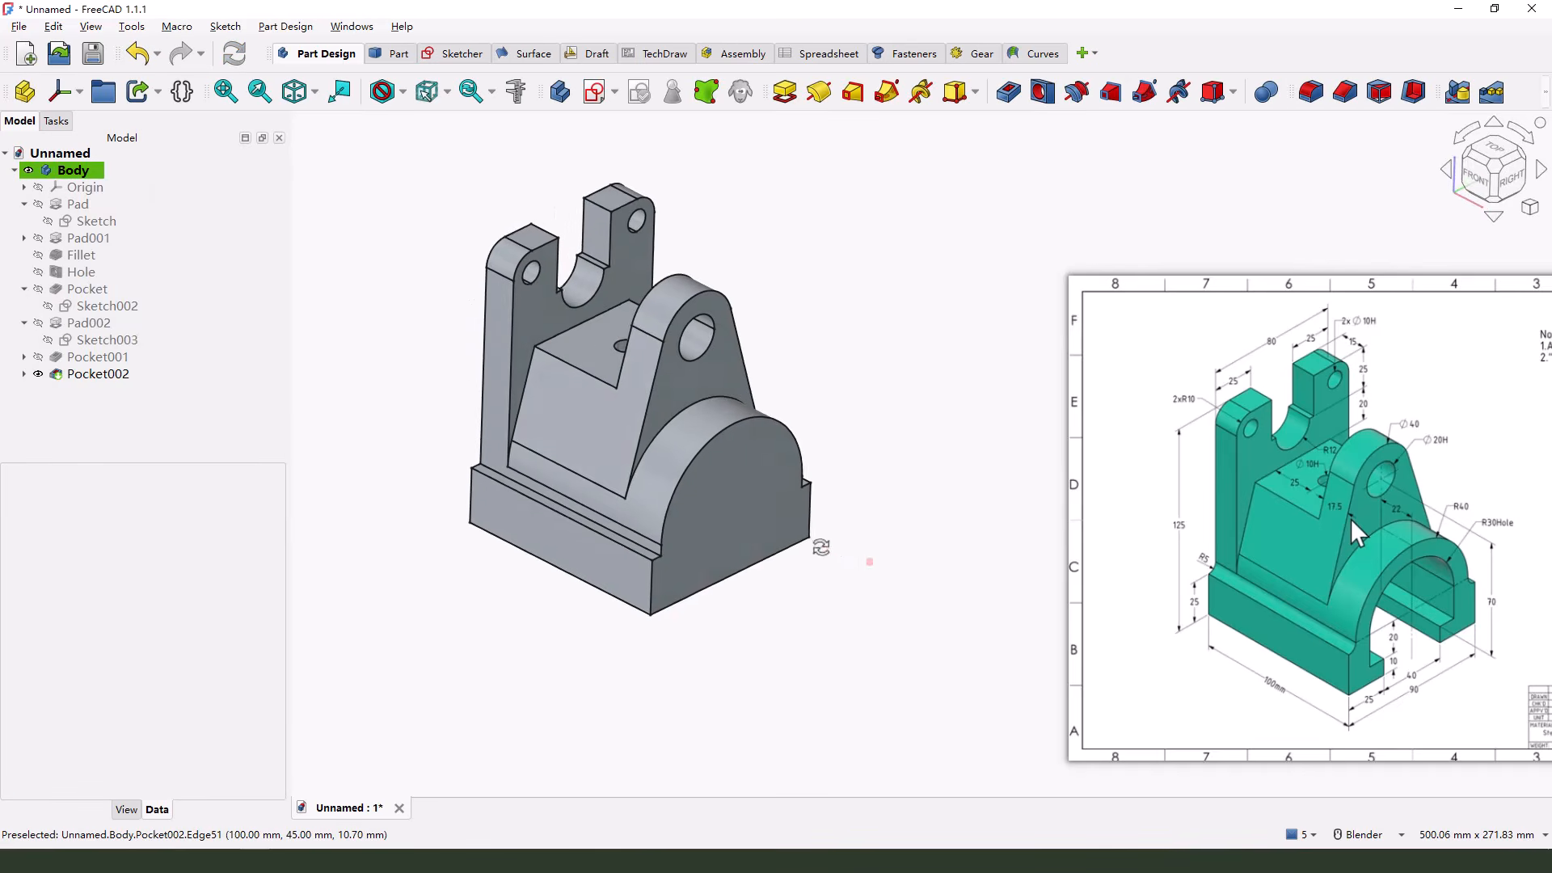
scroll(845, 580, up, 2)
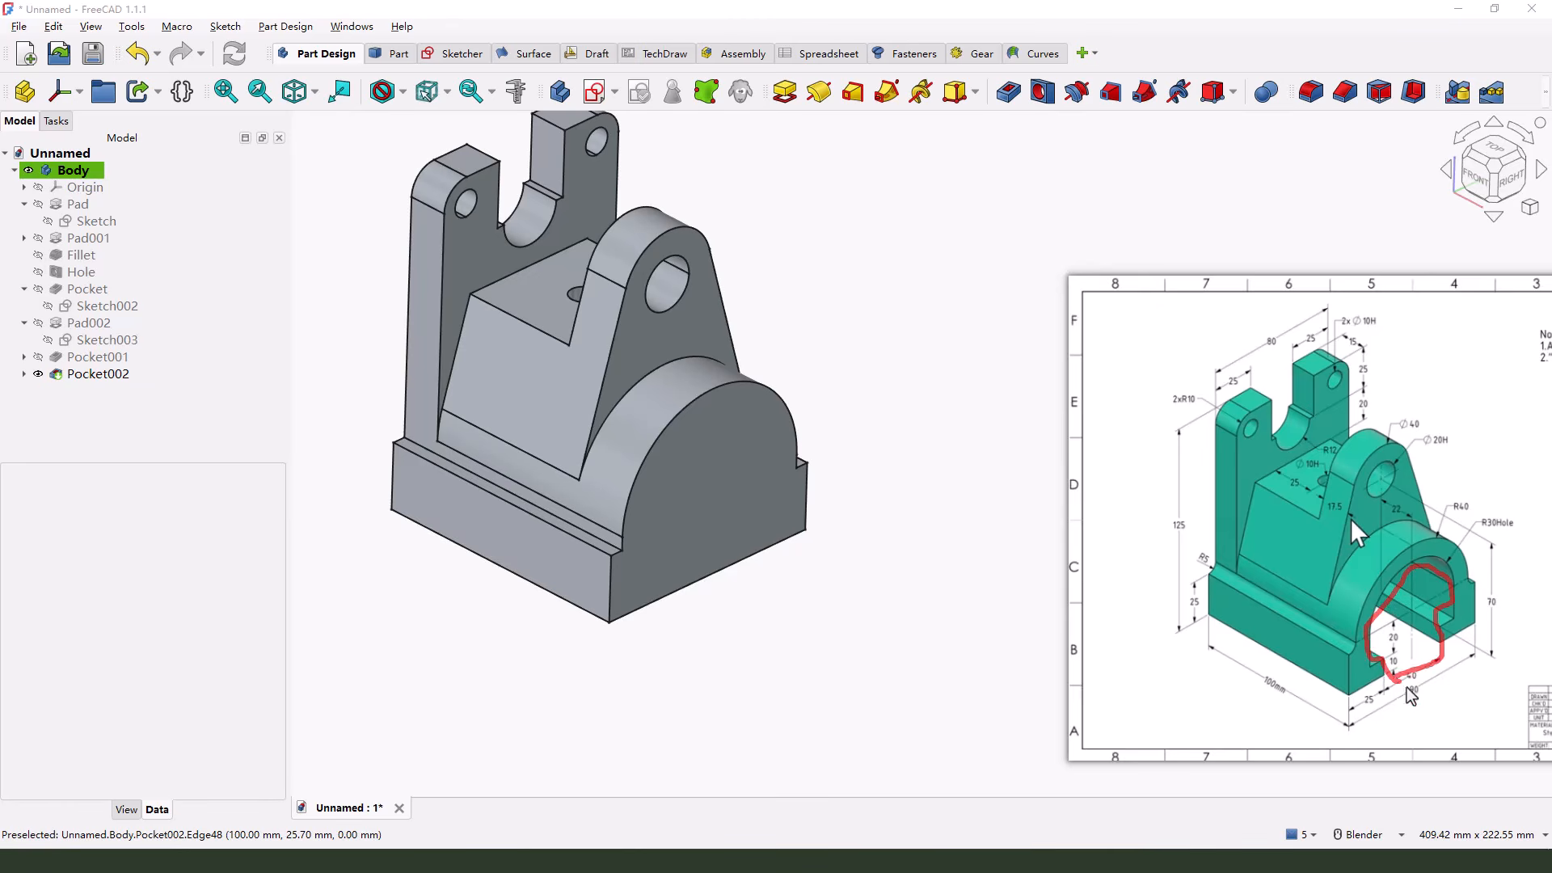
click(595, 93)
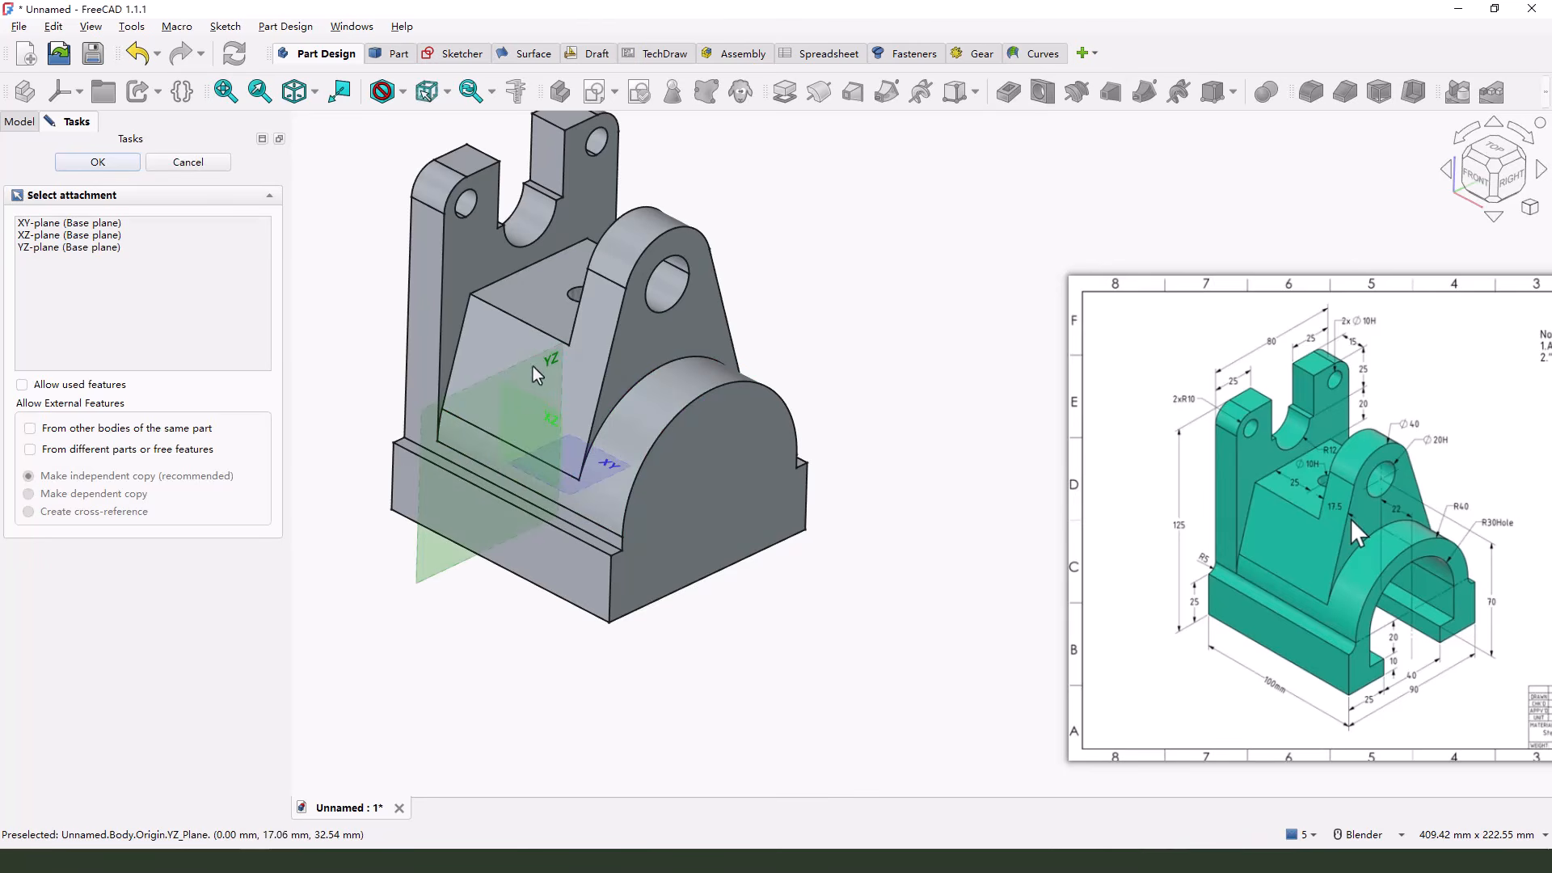
click(532, 365)
scroll(782, 541, up, 5)
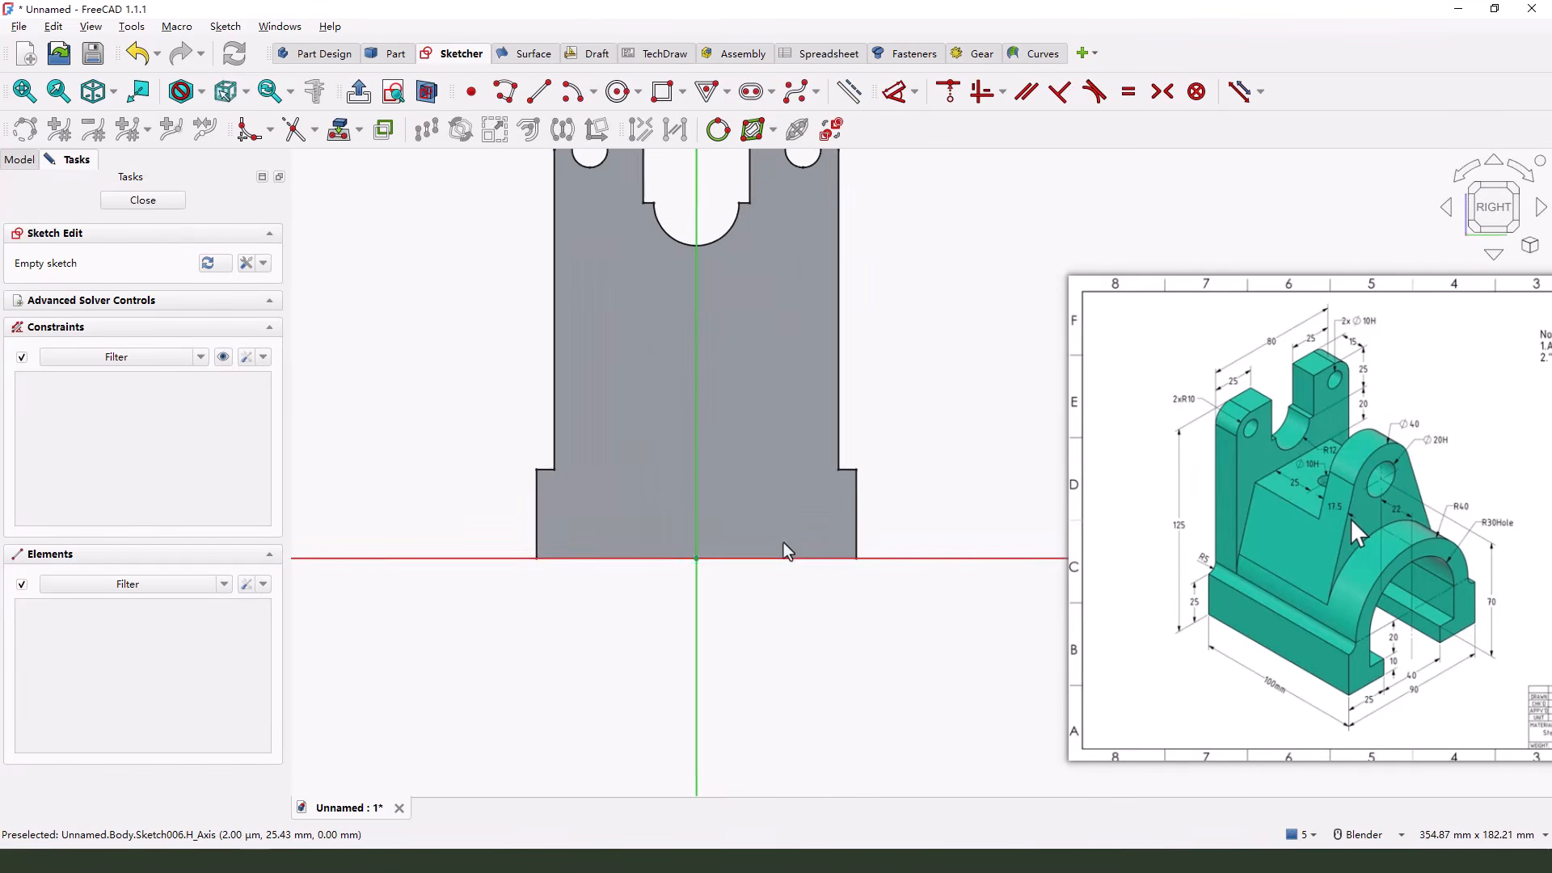
click(1381, 655)
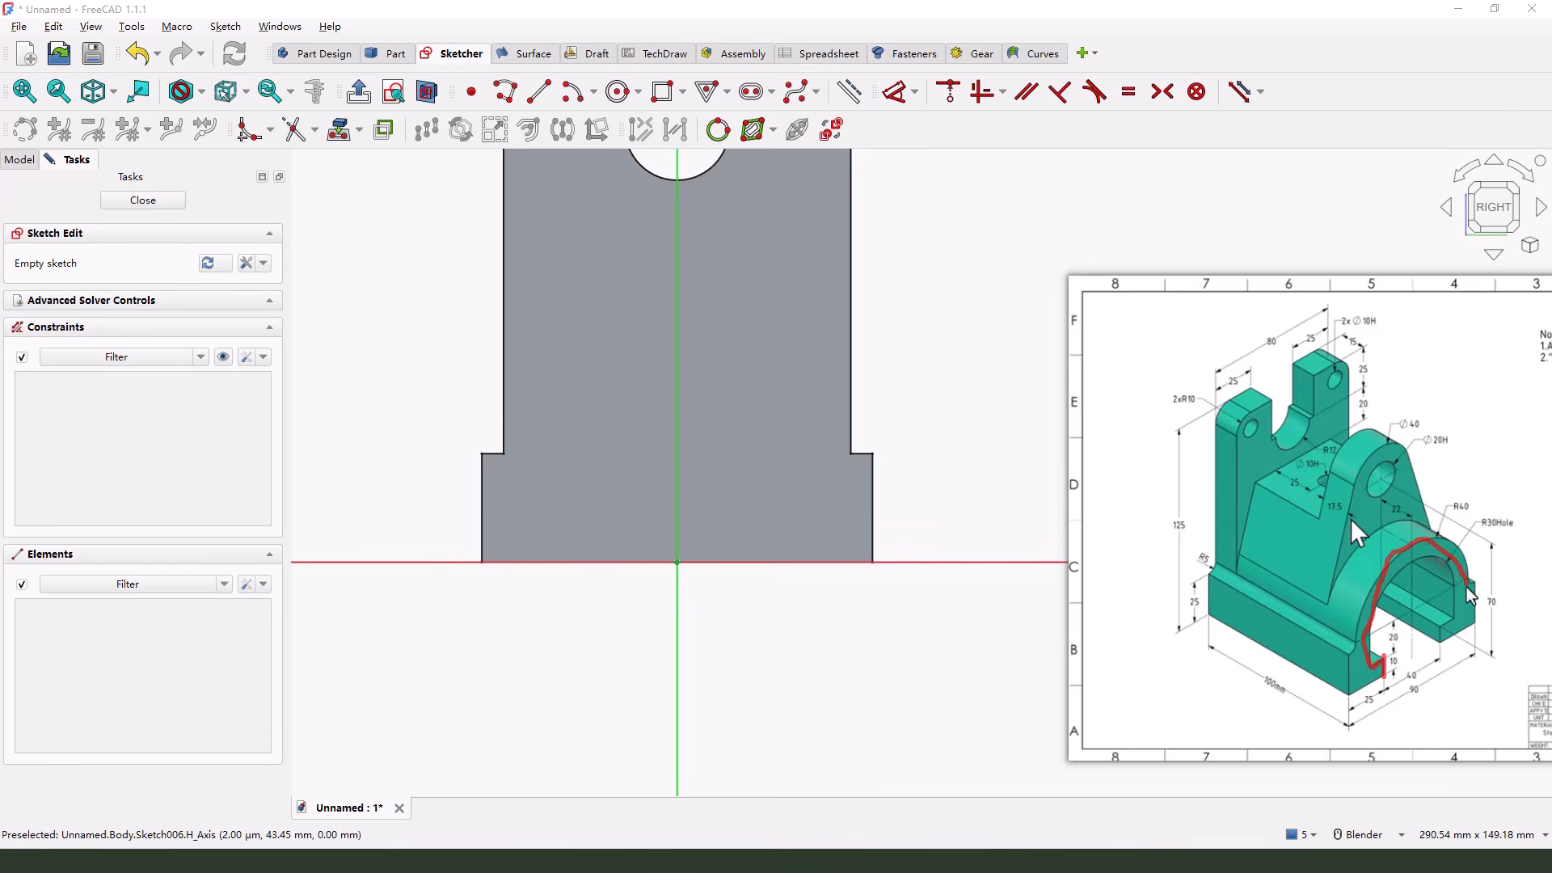
key(Escape)
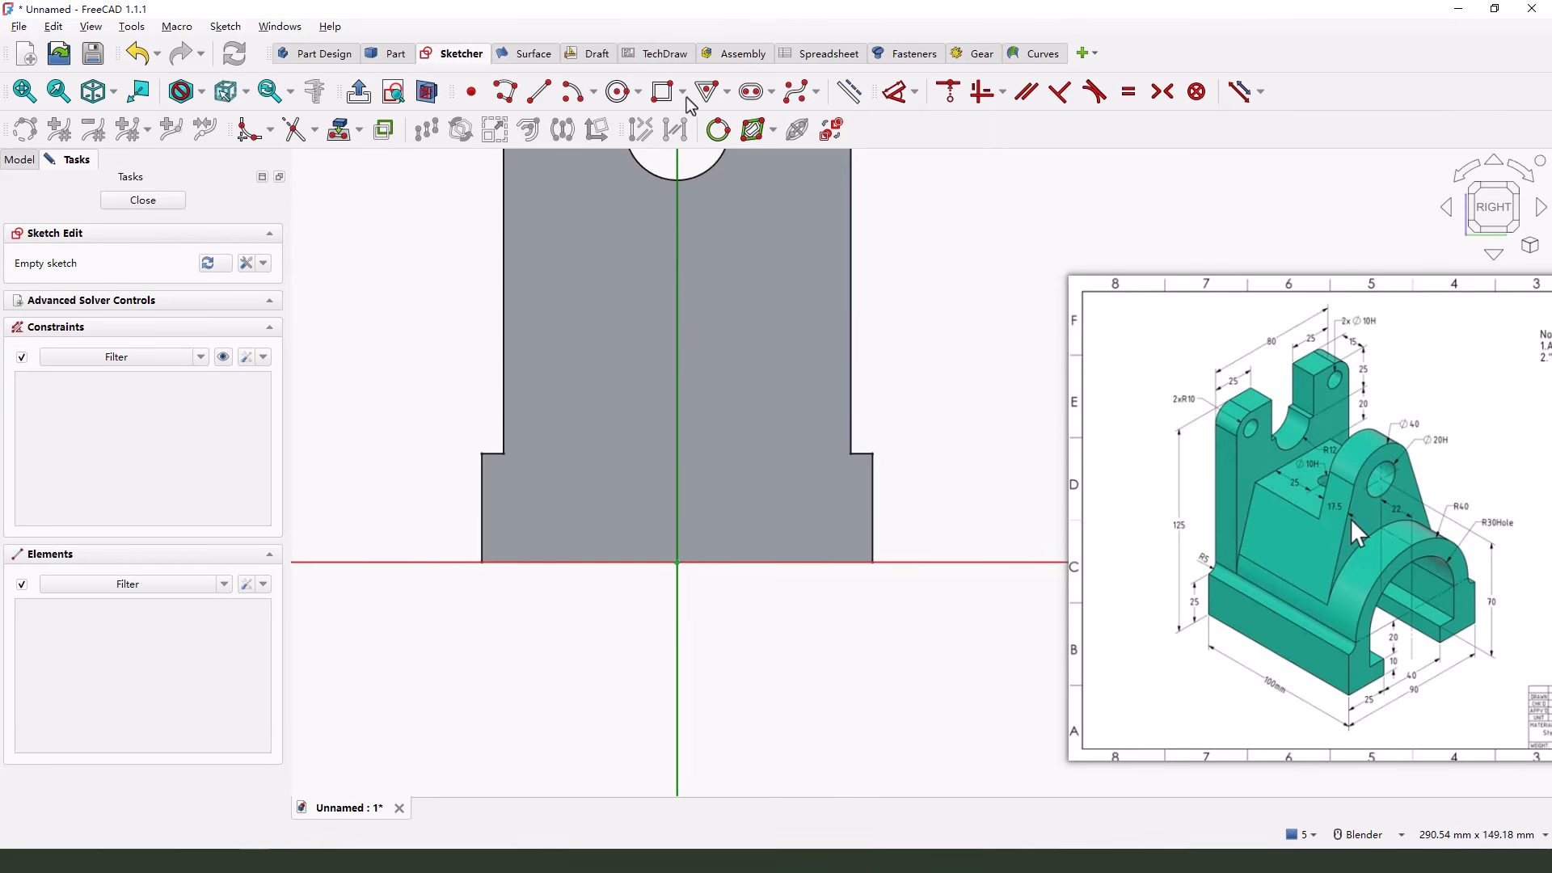
Draw a vertical slot about 34 mm wide with both centers on the vertical axis, and delete its lower arc
click(753, 92)
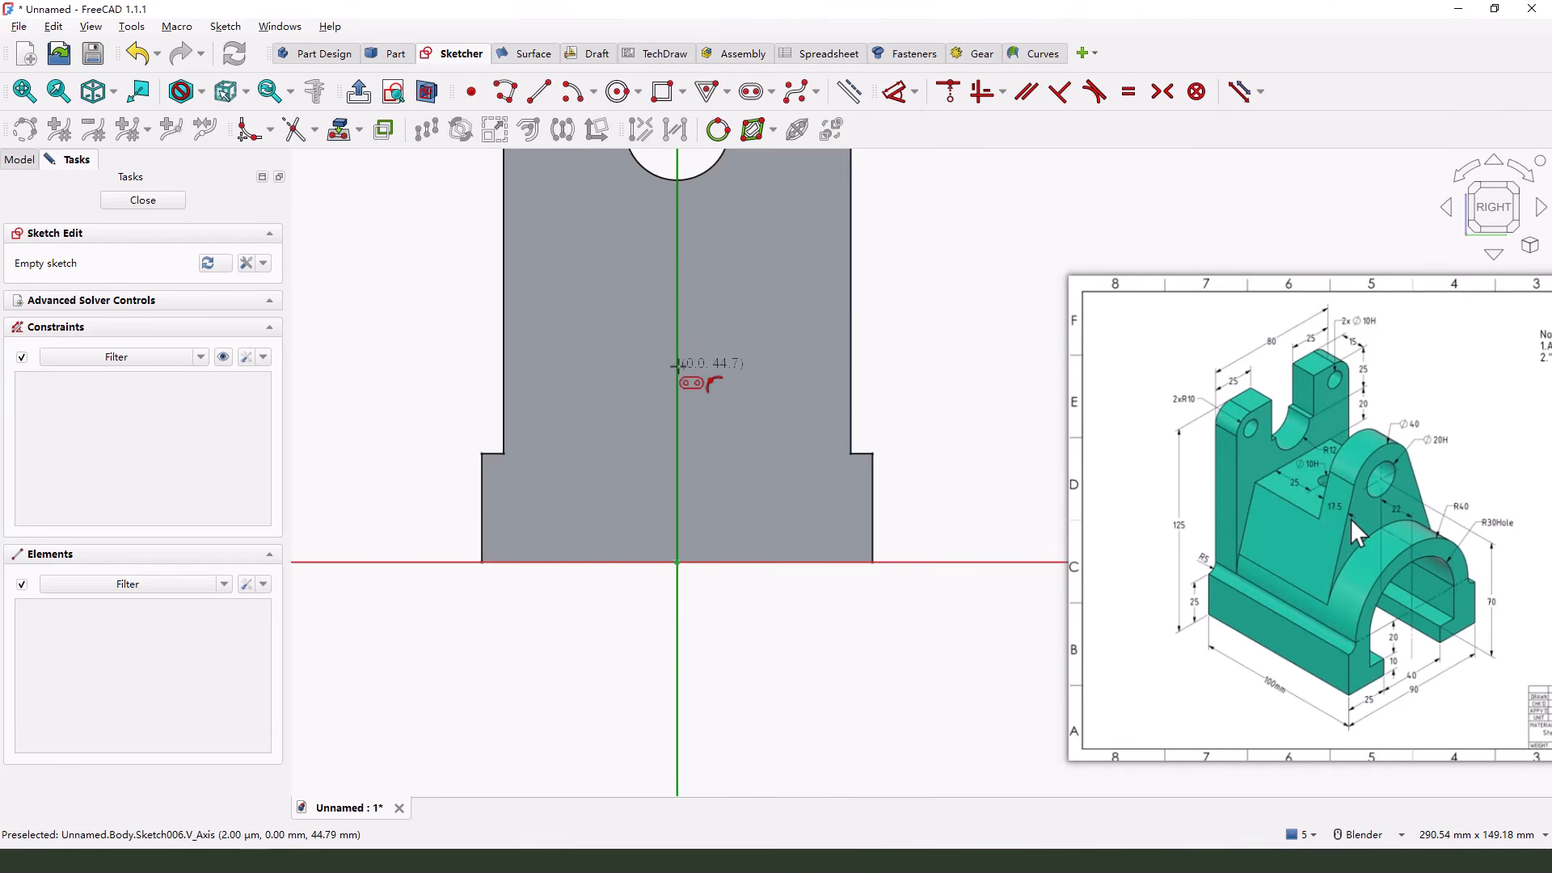
click(676, 364)
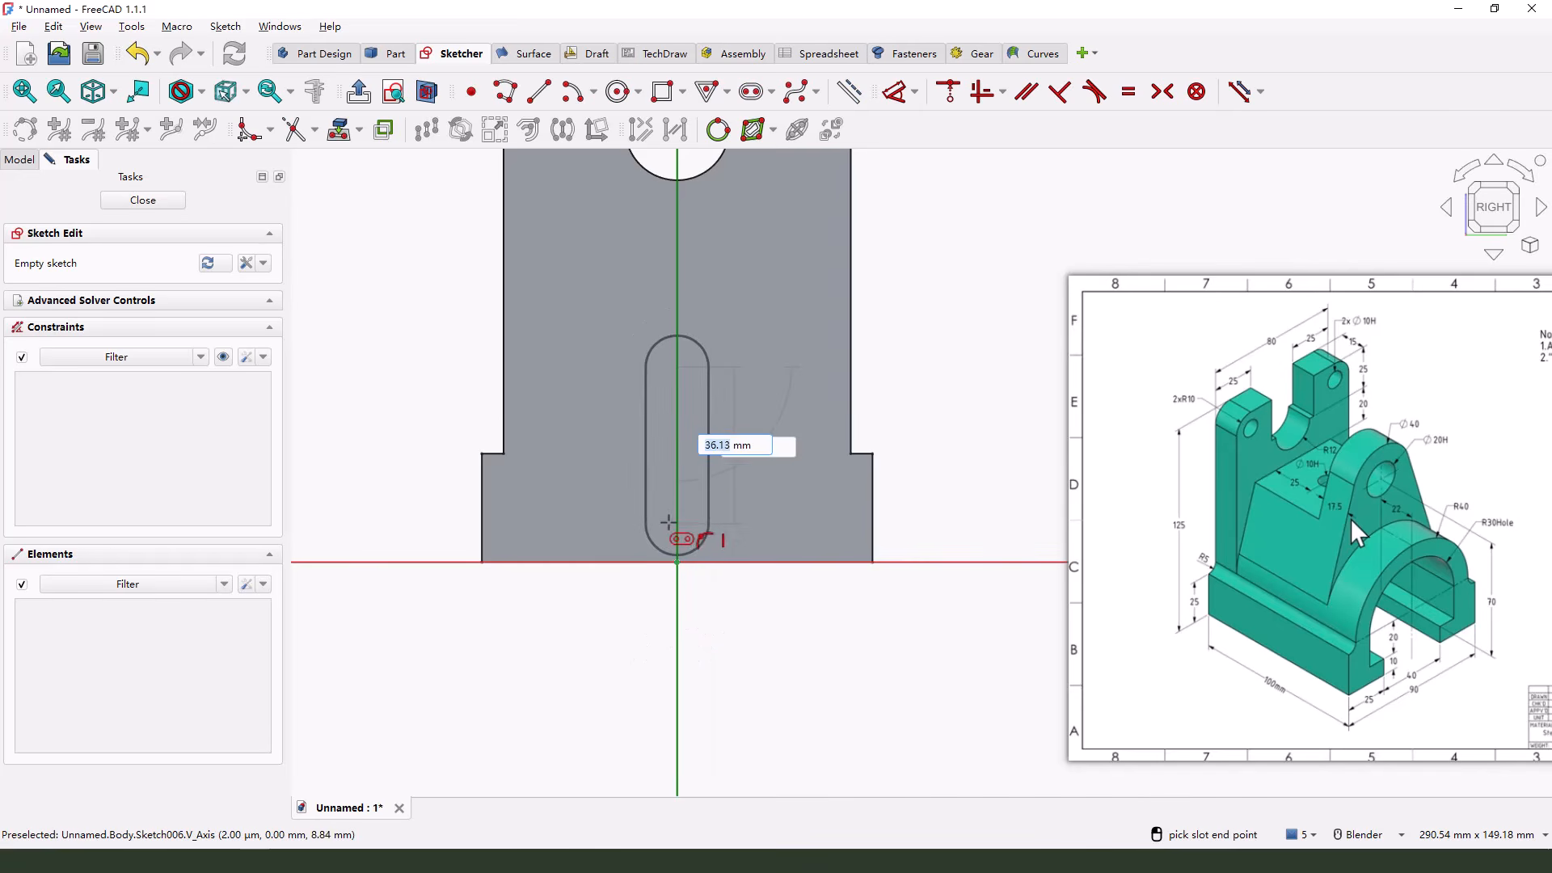
click(672, 518)
click(751, 522)
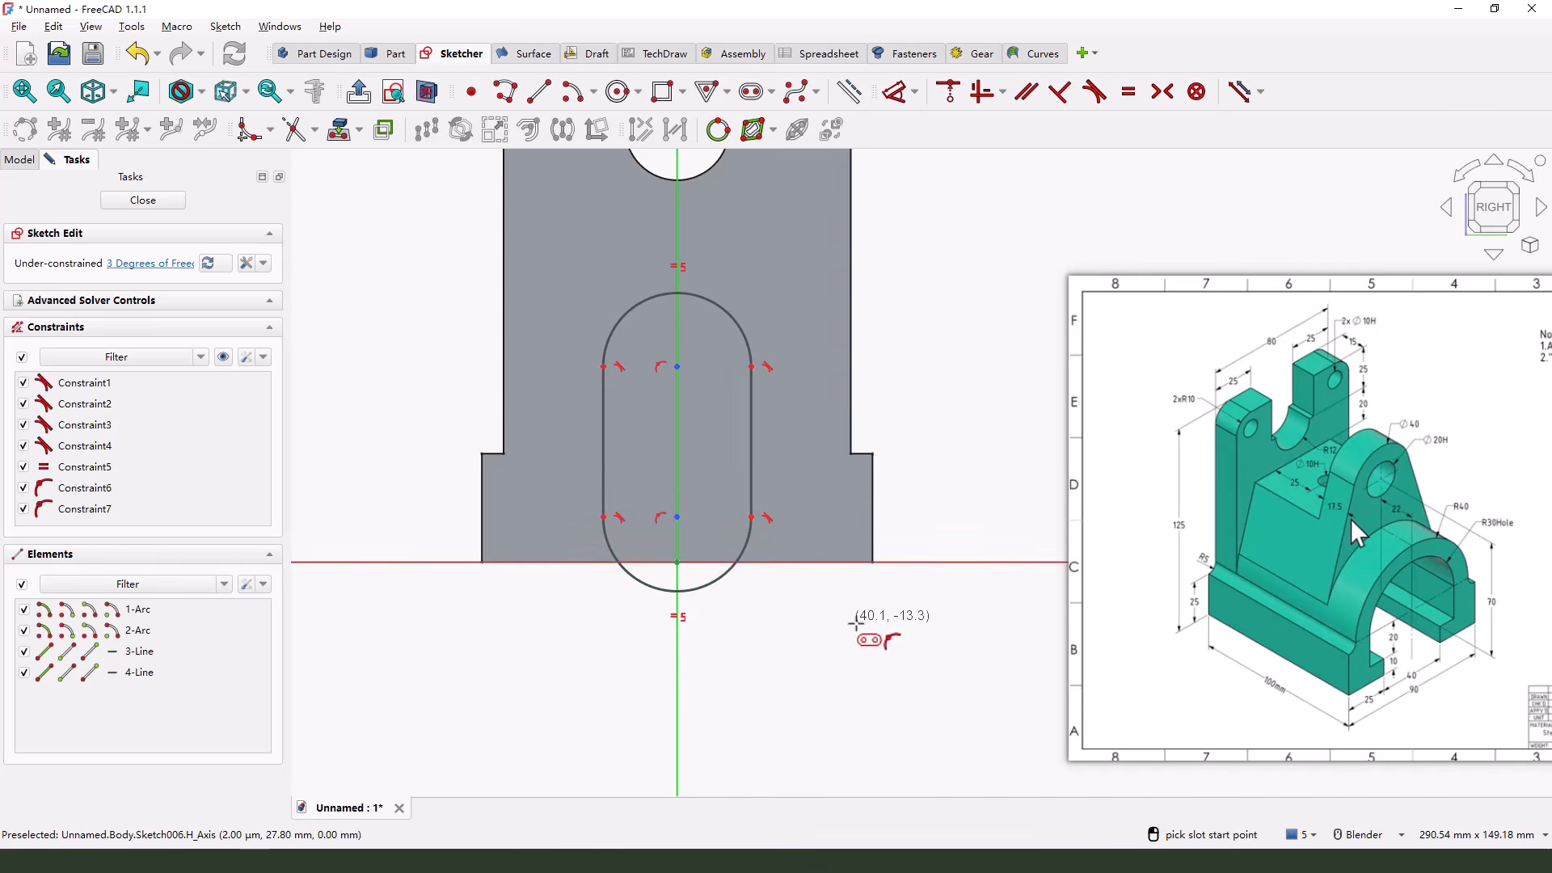
right_click(856, 623)
click(705, 591)
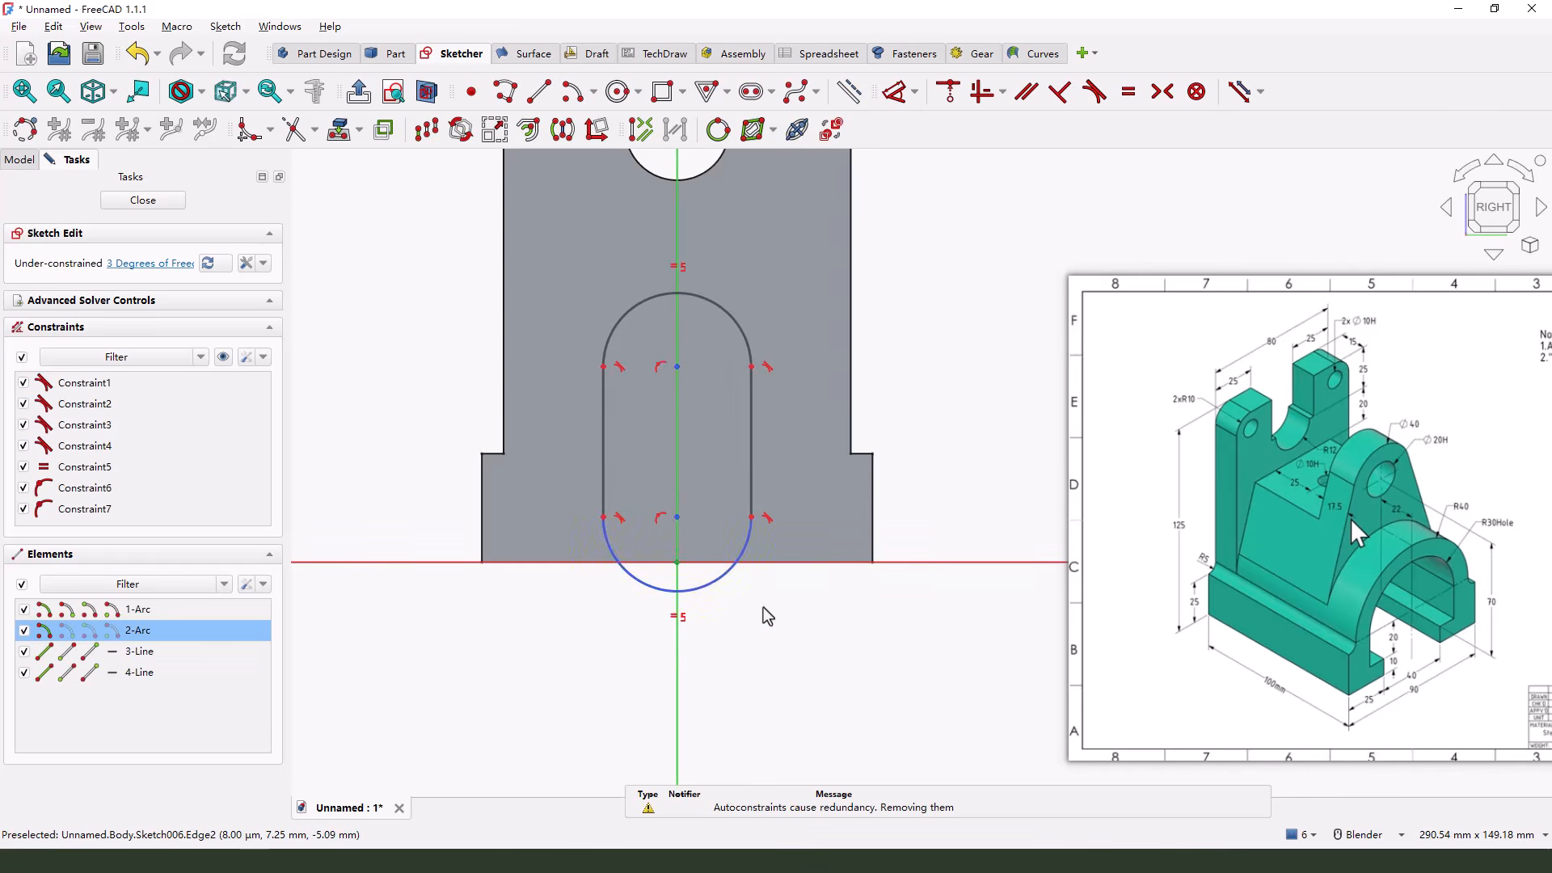
key(Delete)
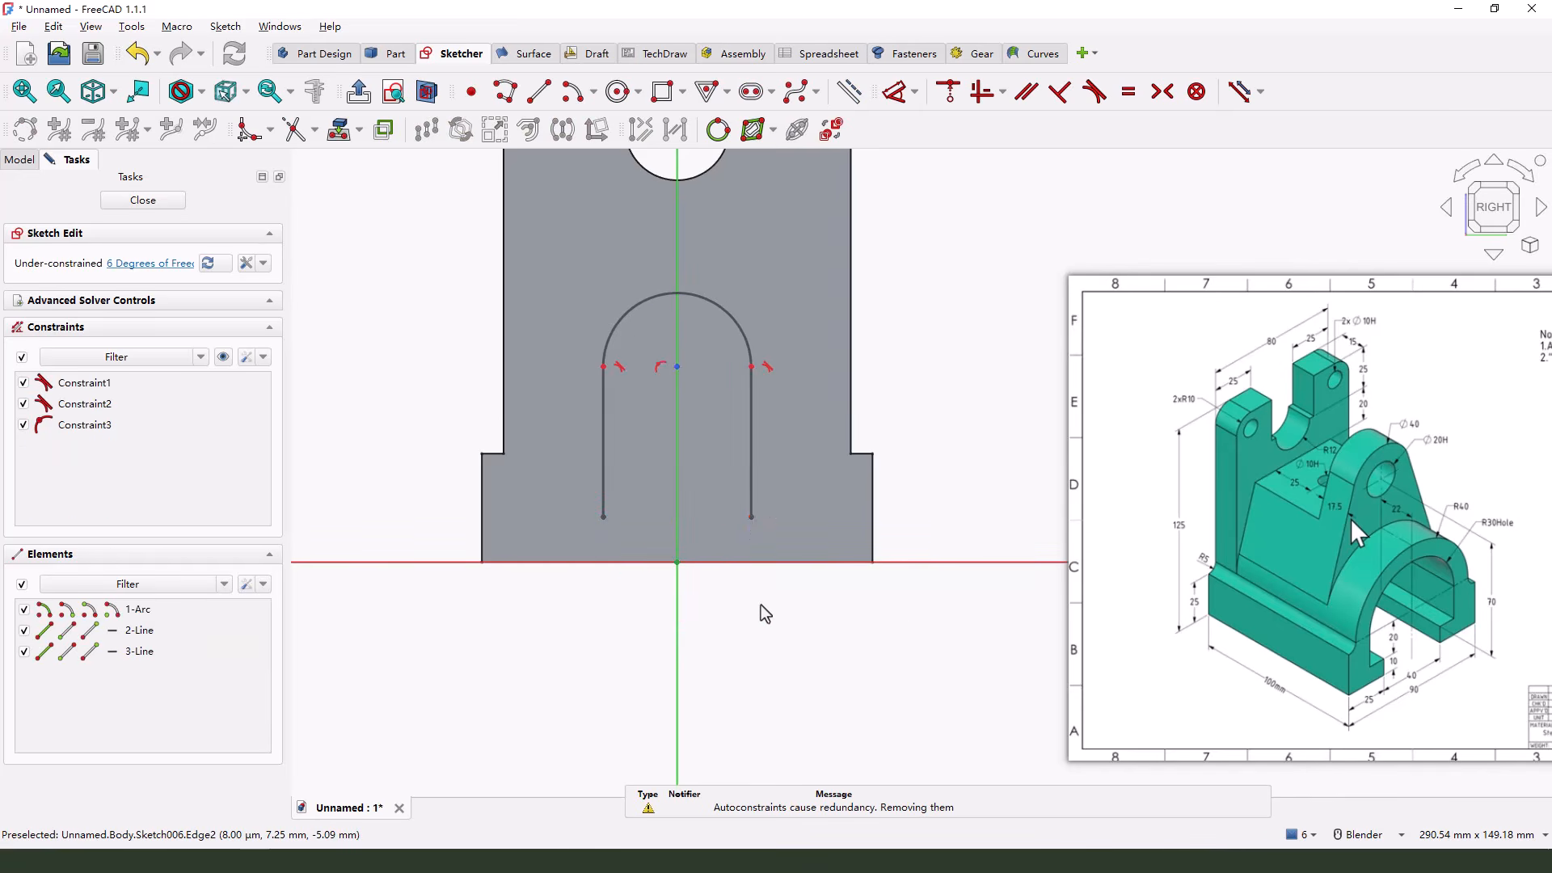
Draw a rectangle about 66 mm wide and 6 mm high below the arch, with its lower edge on the horizontal axis
click(668, 91)
click(535, 562)
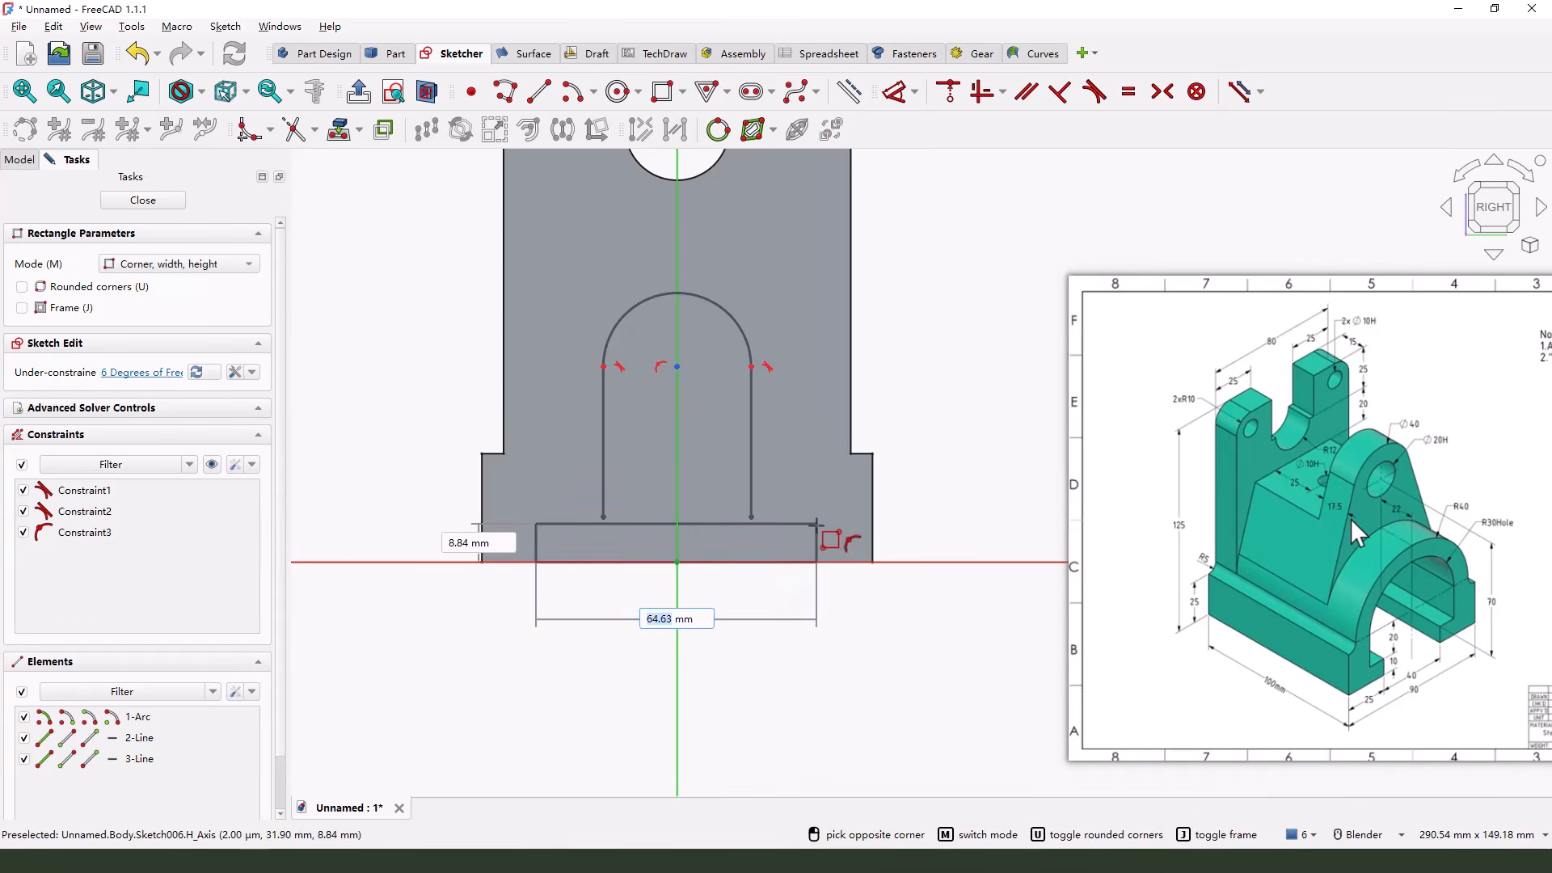
click(823, 536)
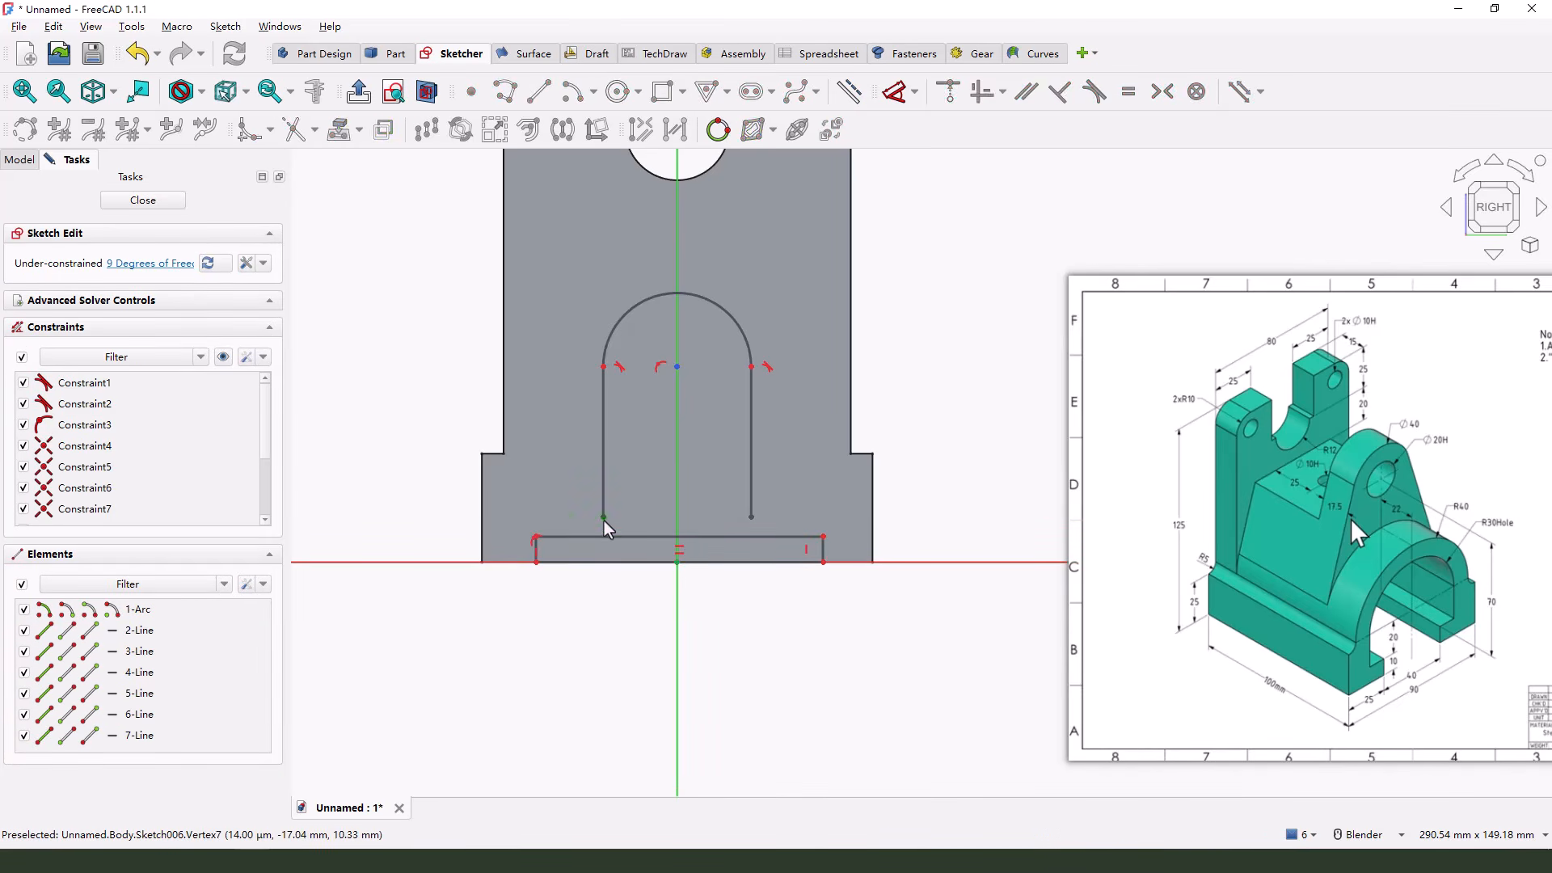
Constrain the lower endpoints of the arch's two side lines onto the rectangle's upper edge
click(603, 516)
click(752, 517)
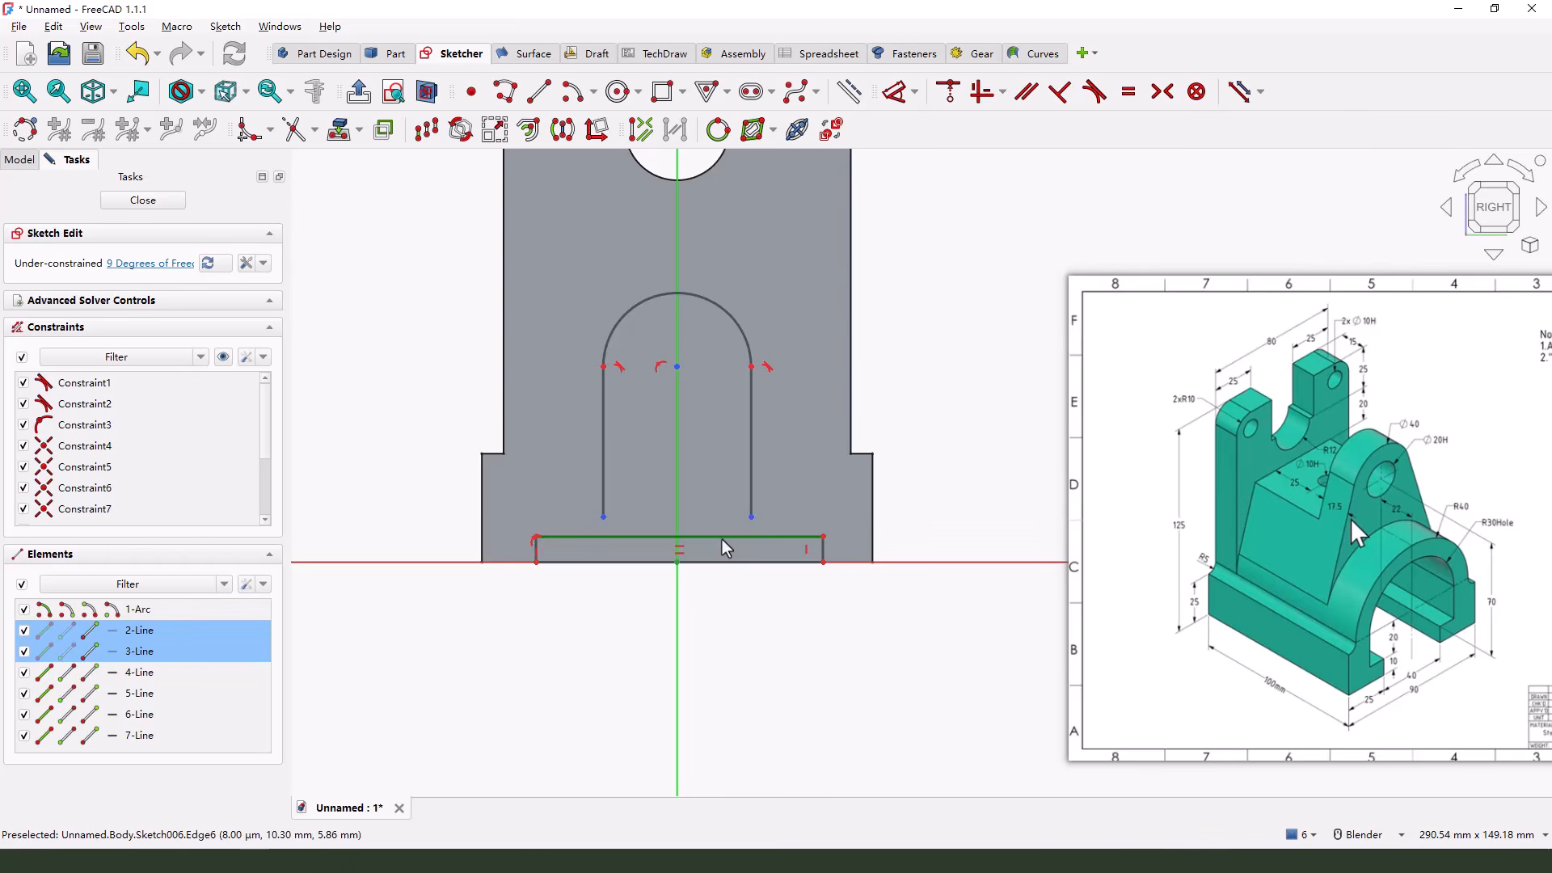
click(721, 537)
click(948, 91)
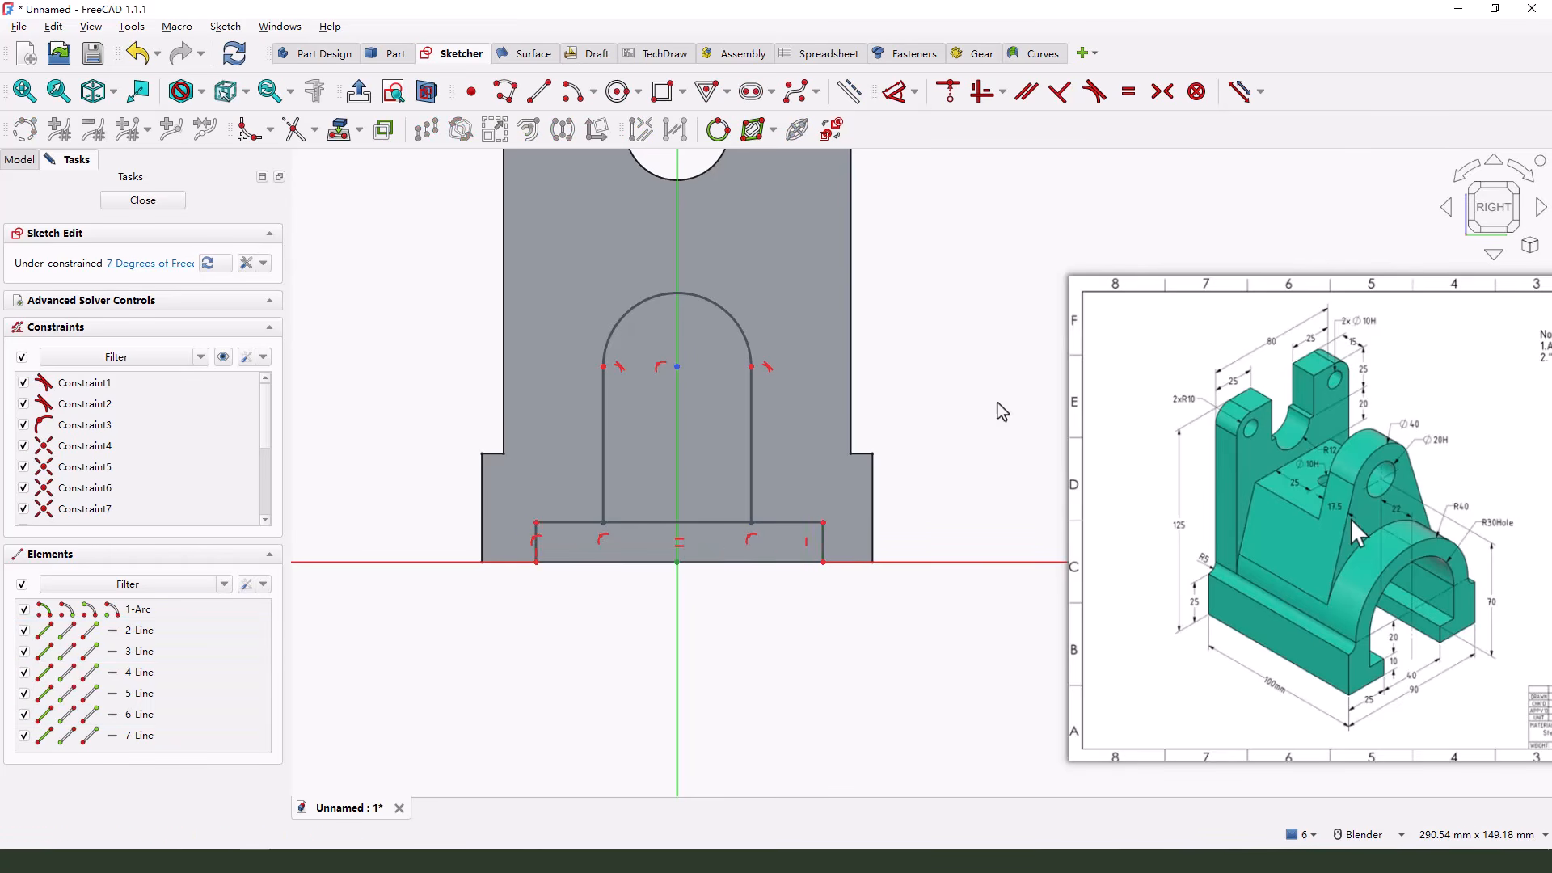
Constrain both side lines of the arch to be vertical
scroll(672, 536, up, 1)
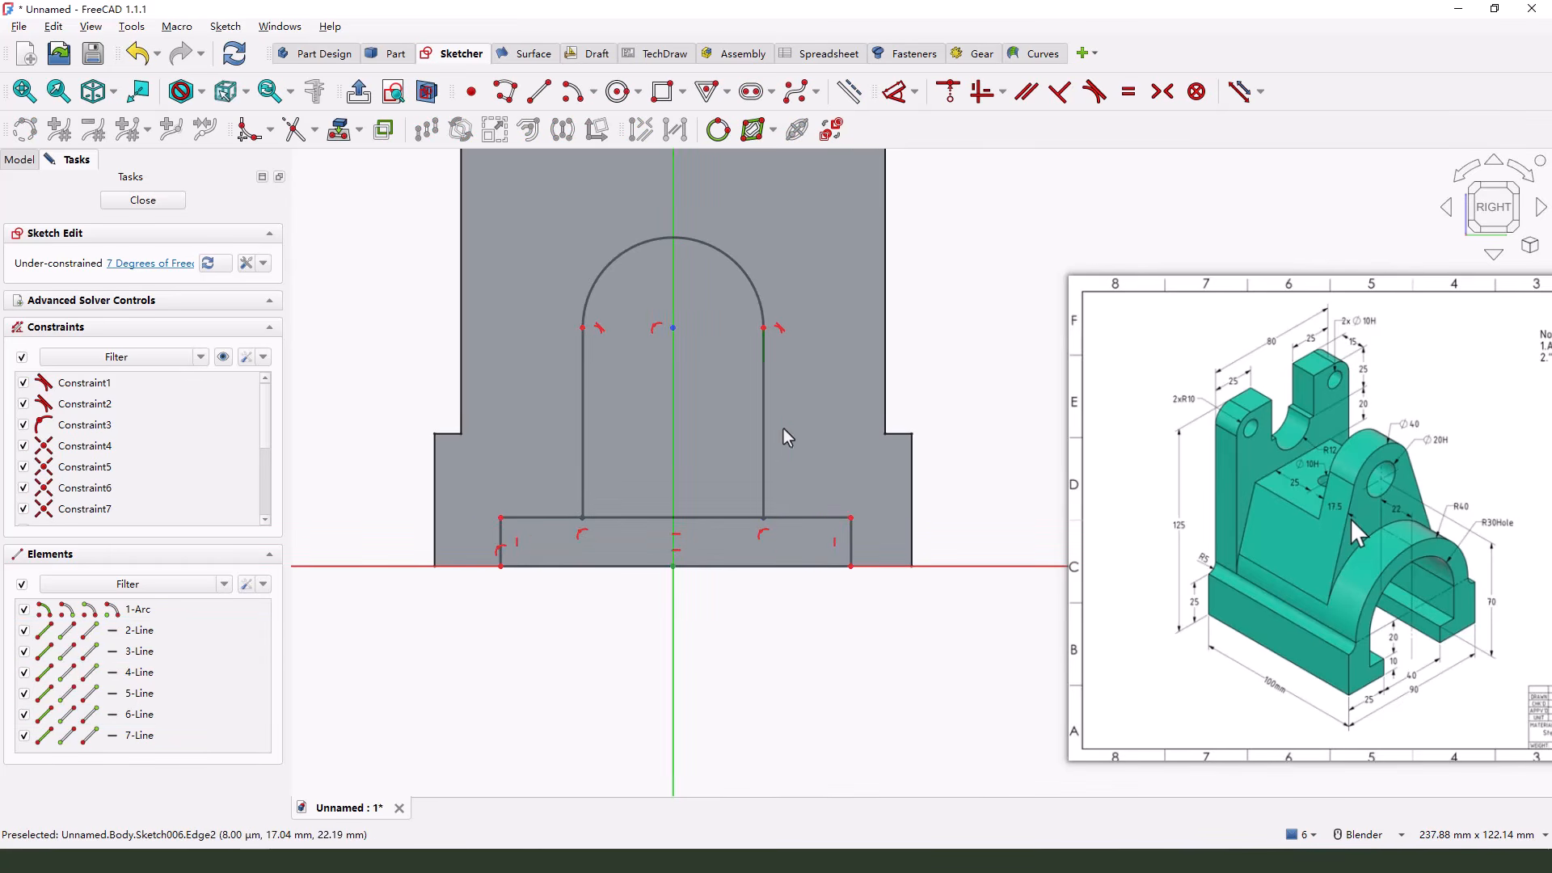
mouse_move(760, 377)
mouse_down()
mouse_move(776, 391)
mouse_move(769, 369)
mouse_up()
click(580, 362)
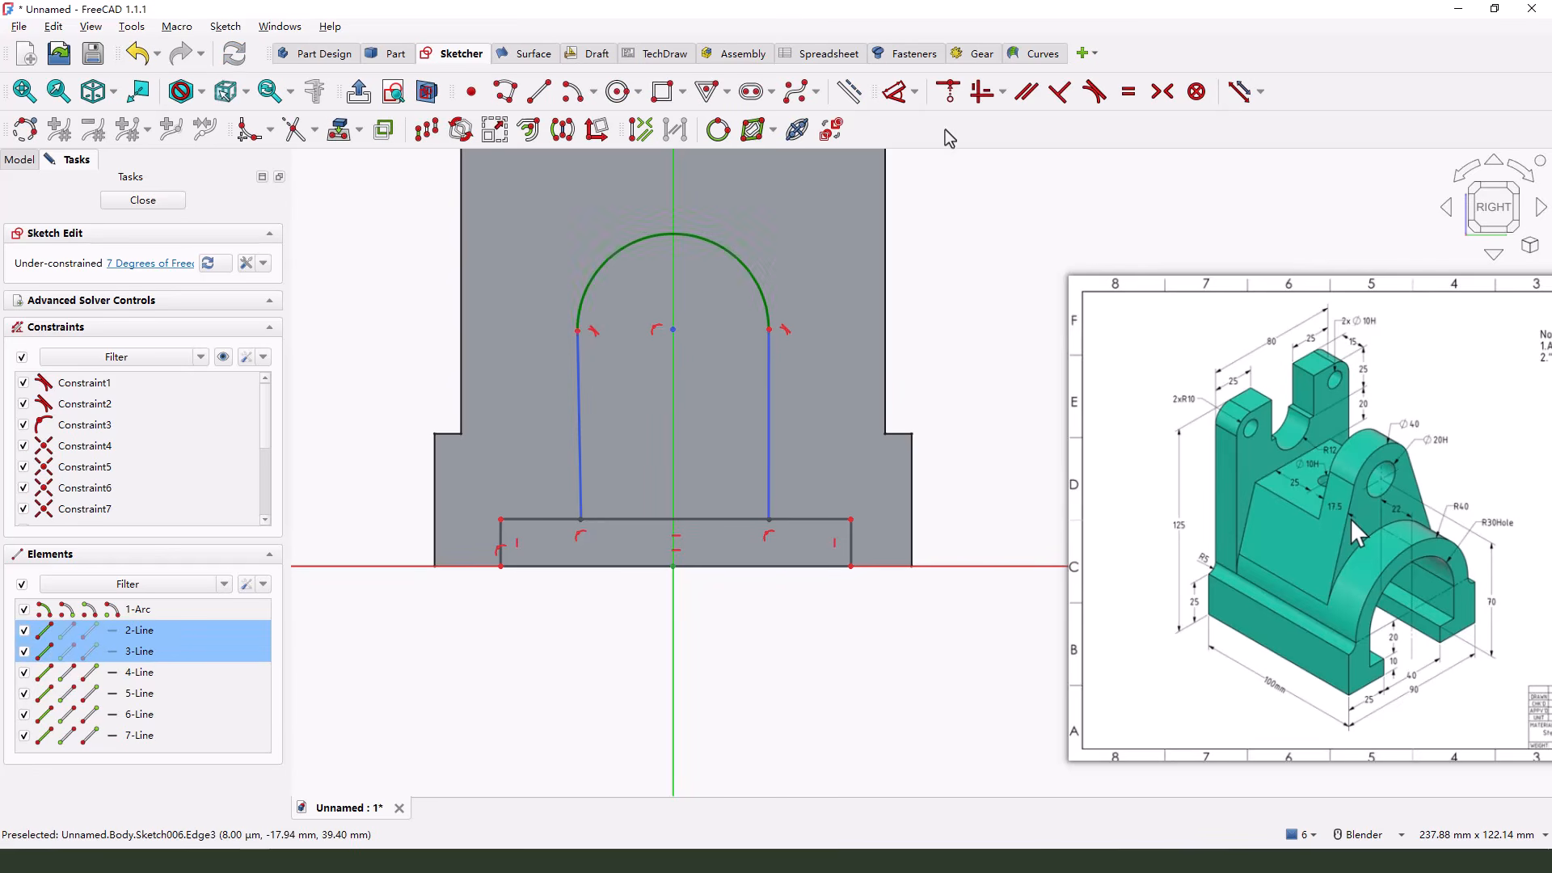
click(981, 100)
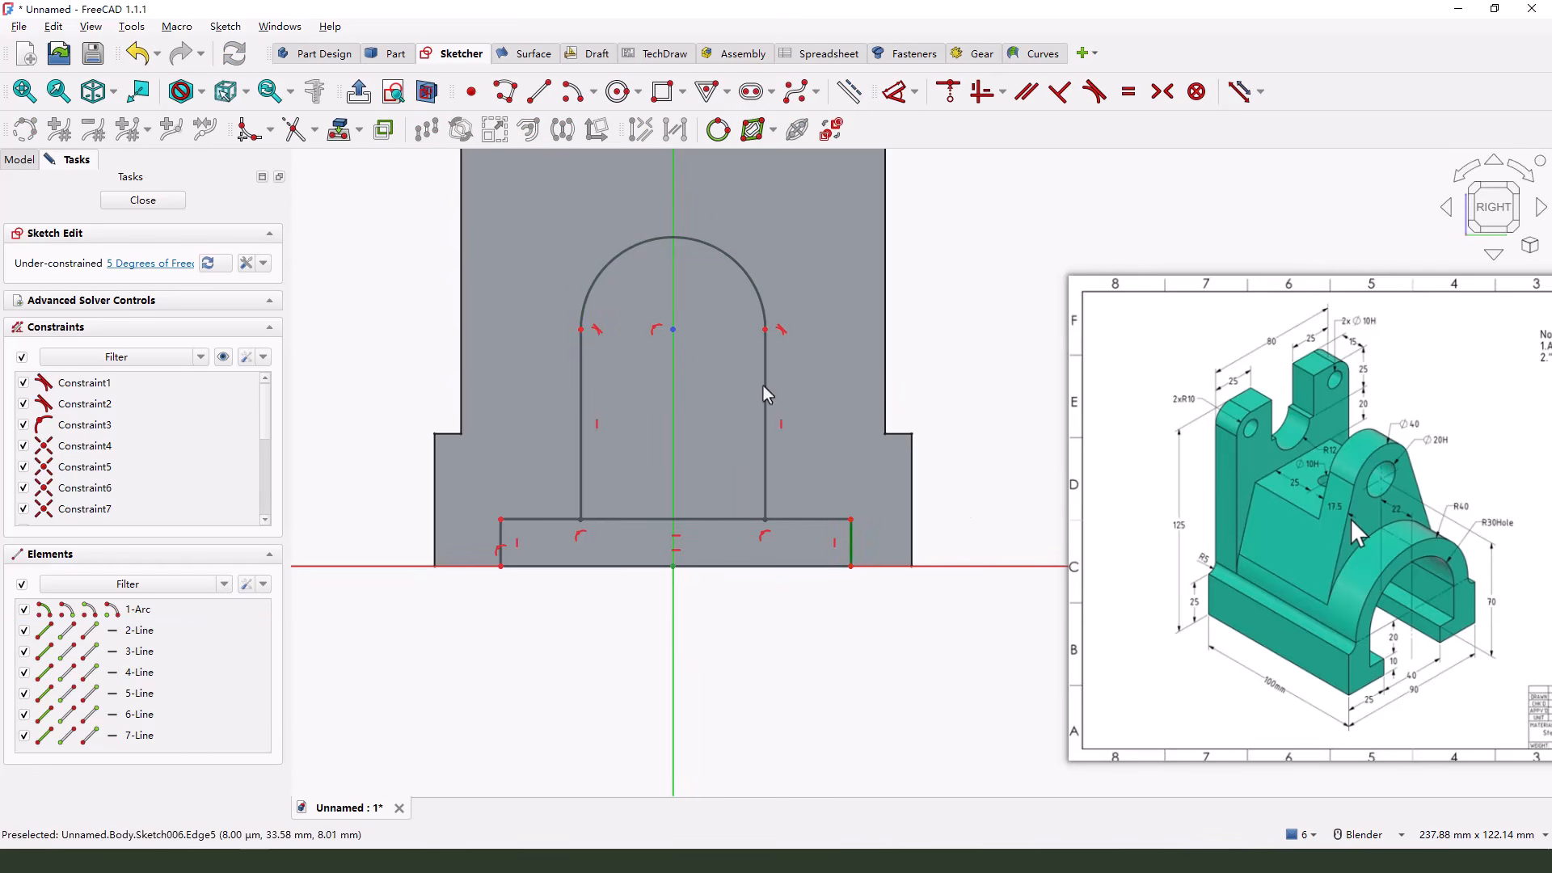
Trim the rectangle's upper edge between the arch's two side lines to form one stepped profile
click(296, 129)
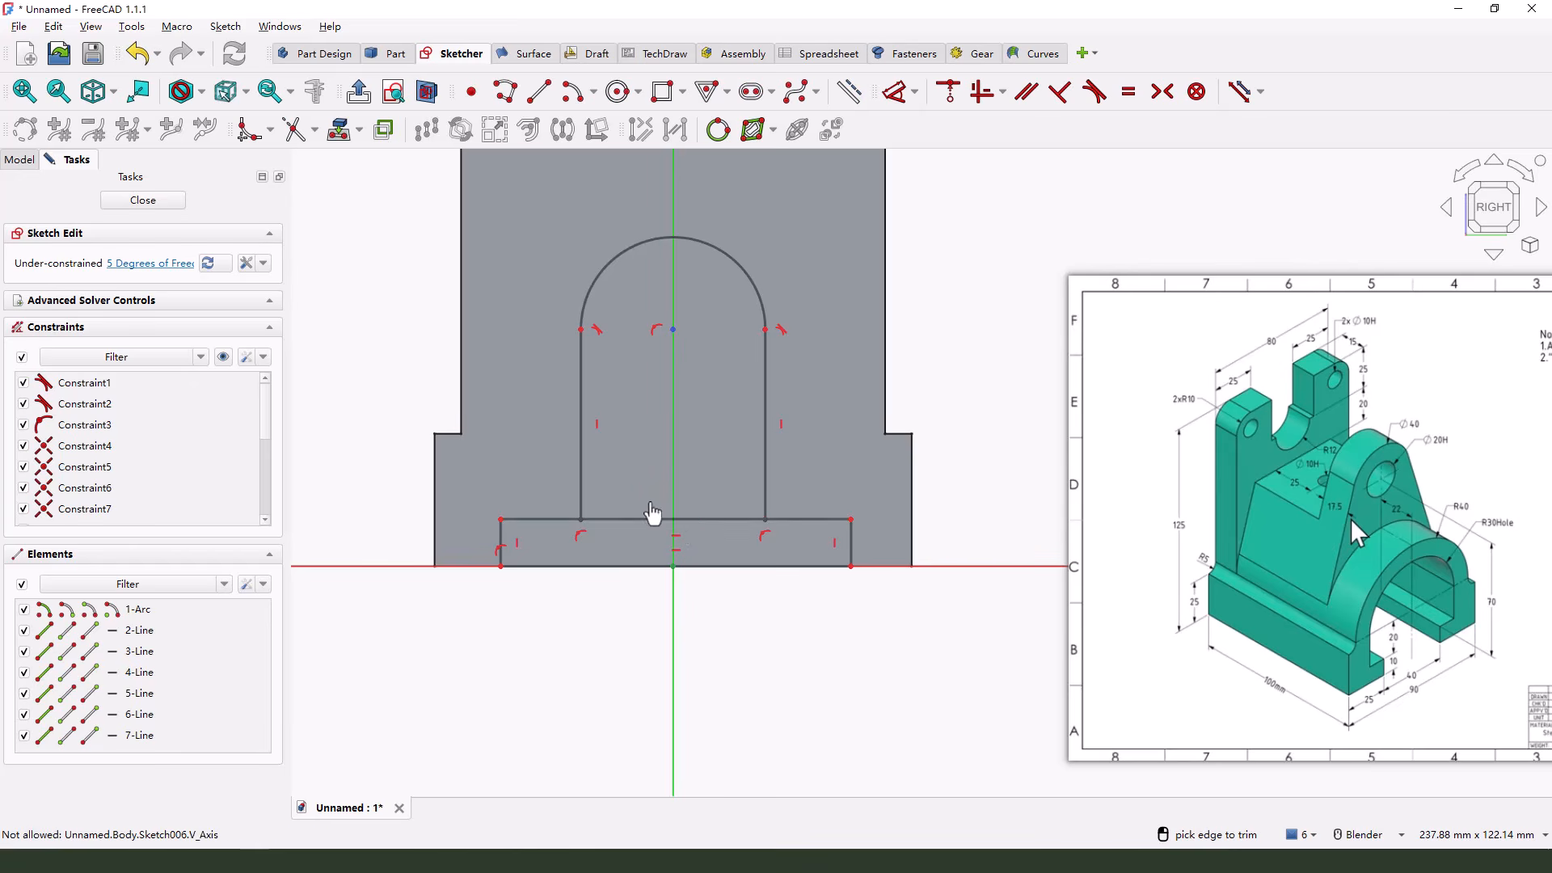
click(655, 519)
right_click(809, 622)
Constrain the endpoints of the profile's bottom edge symmetric about the vertical axis
scroll(621, 287, down, 1)
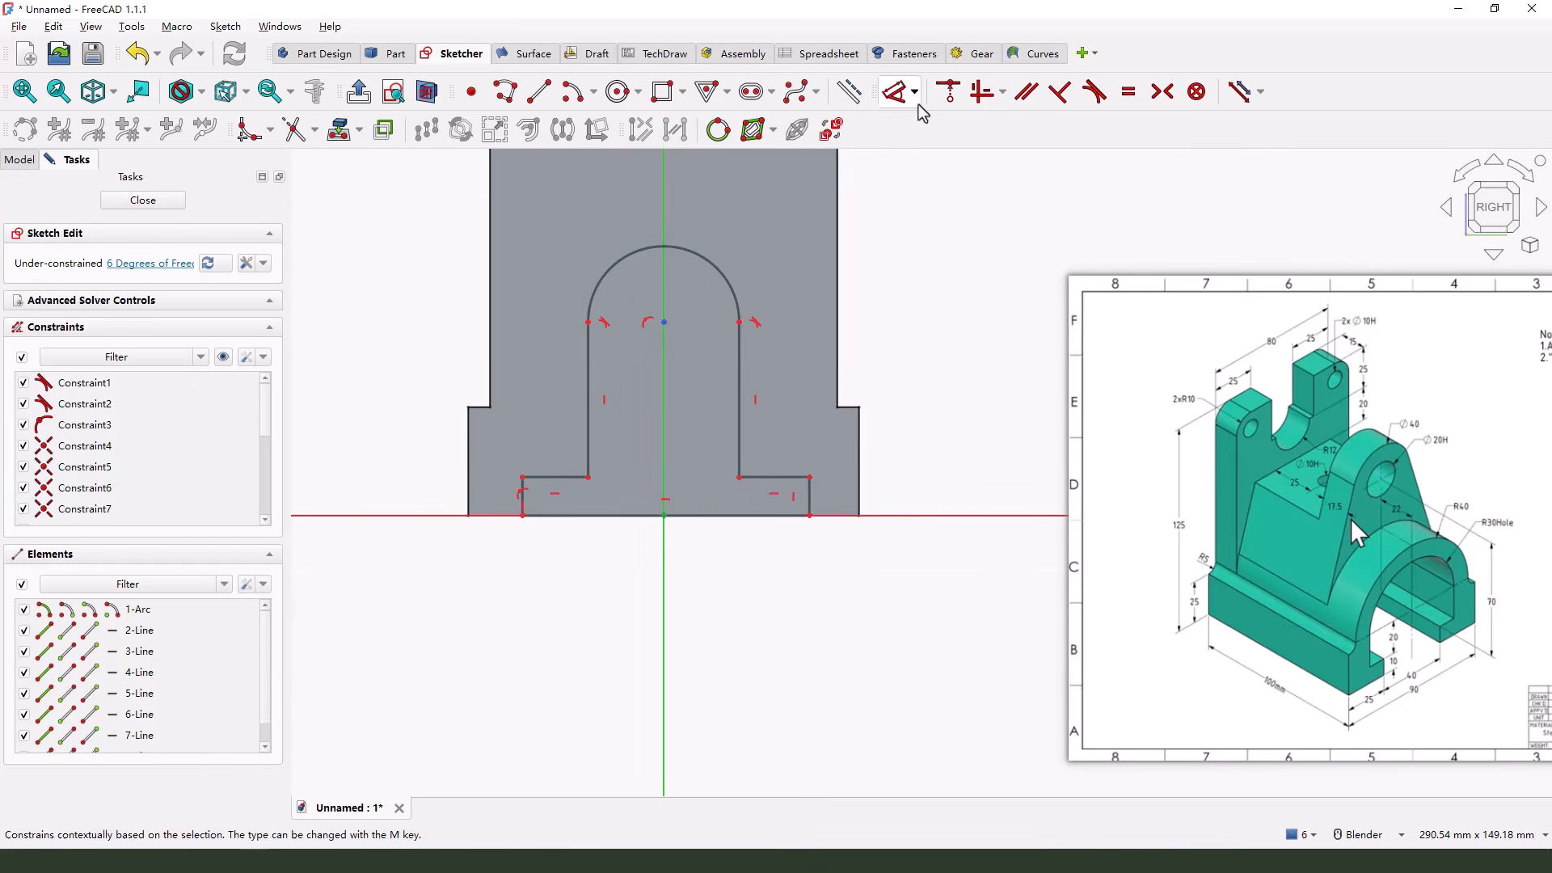
click(808, 517)
click(522, 516)
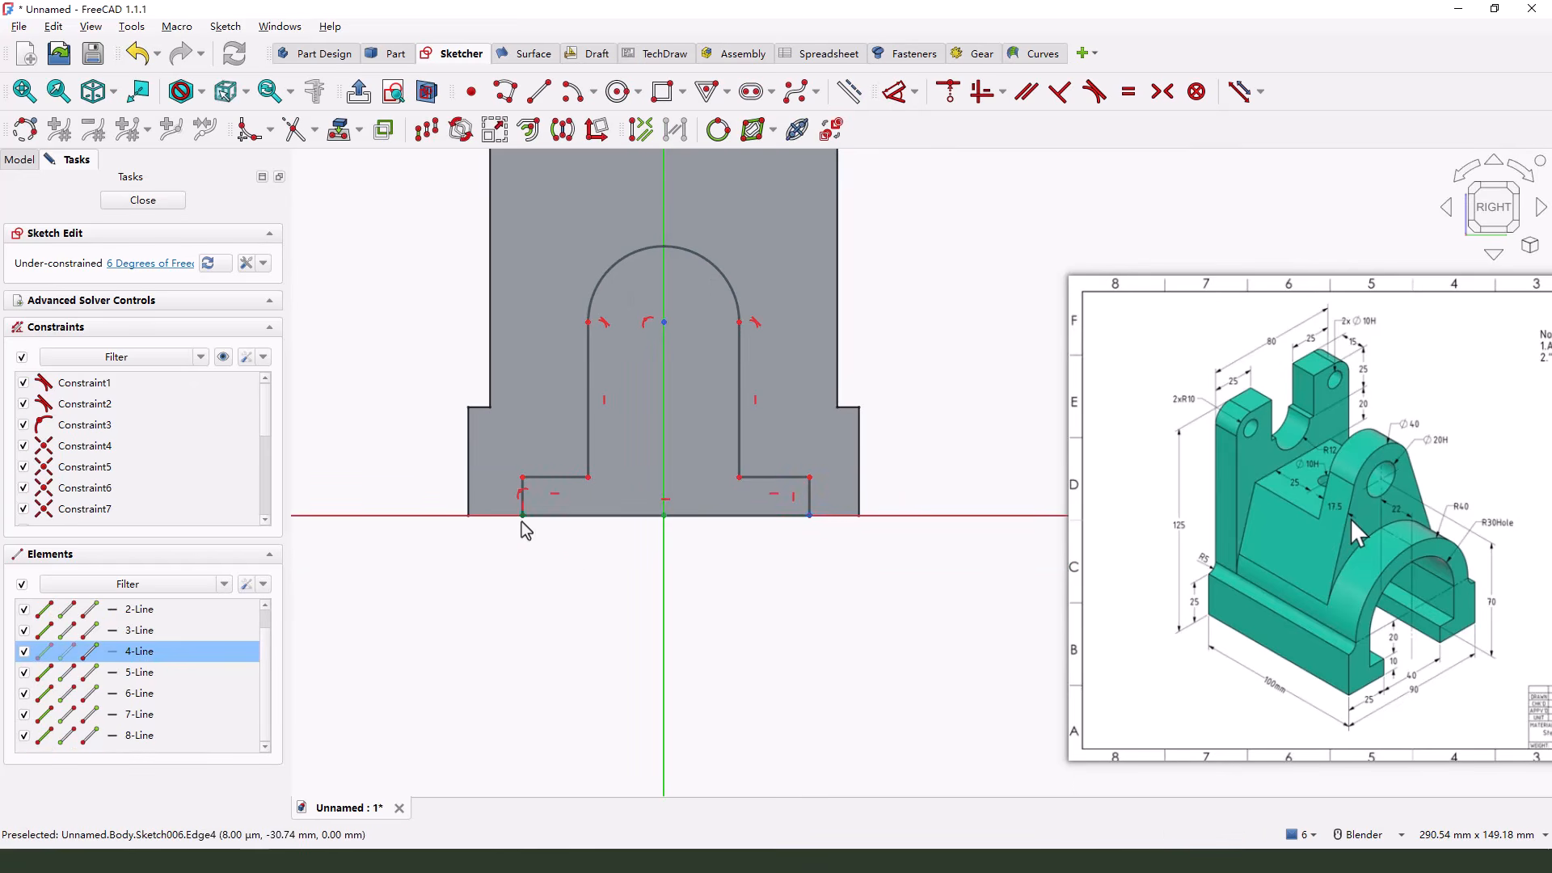
click(661, 565)
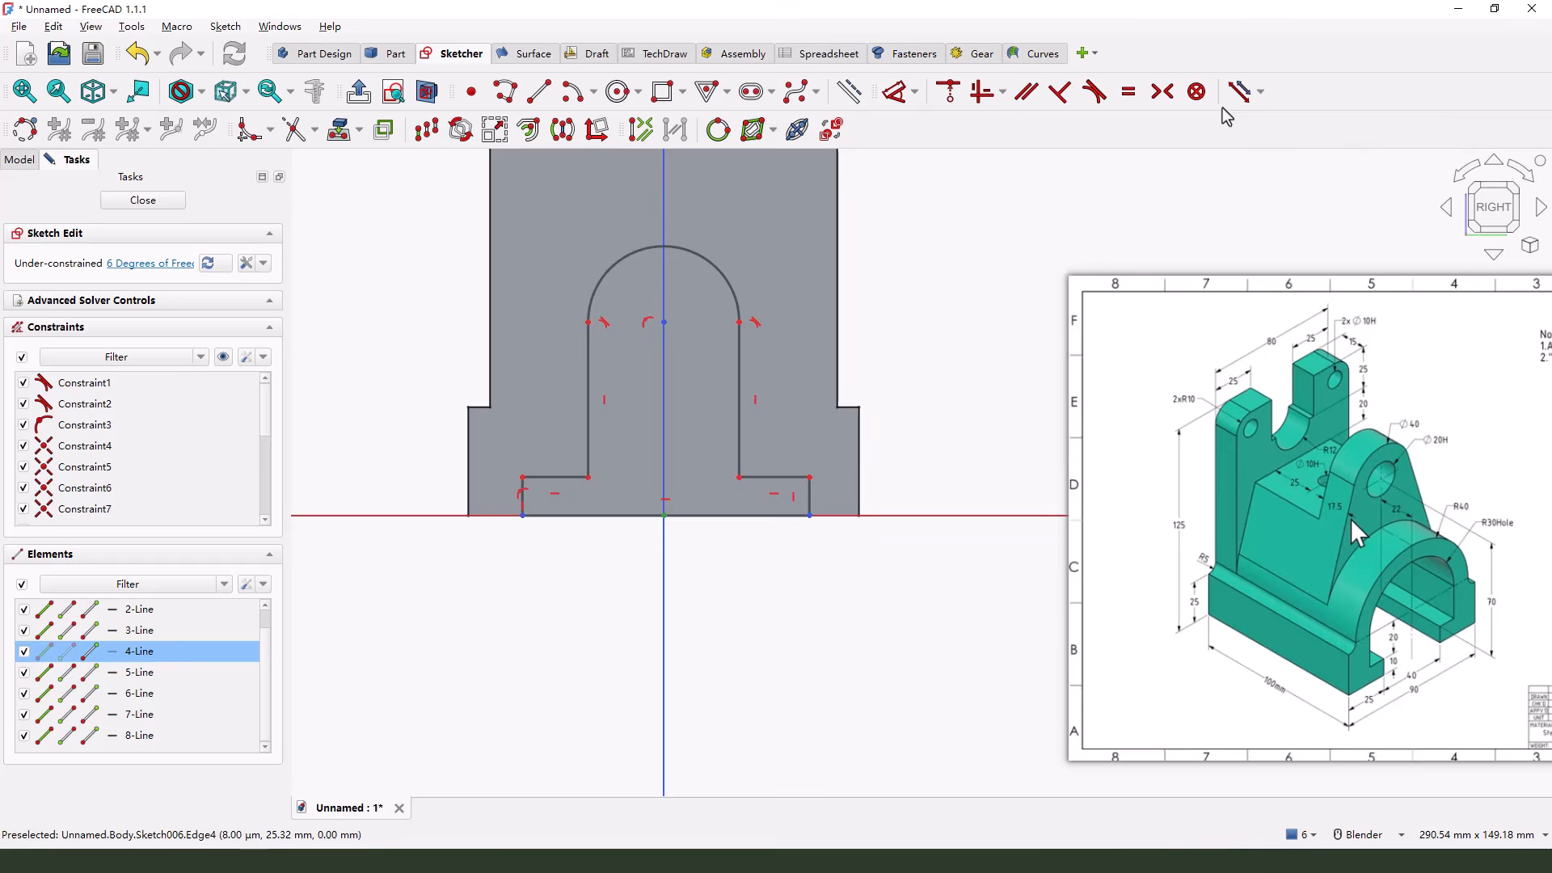
click(1157, 104)
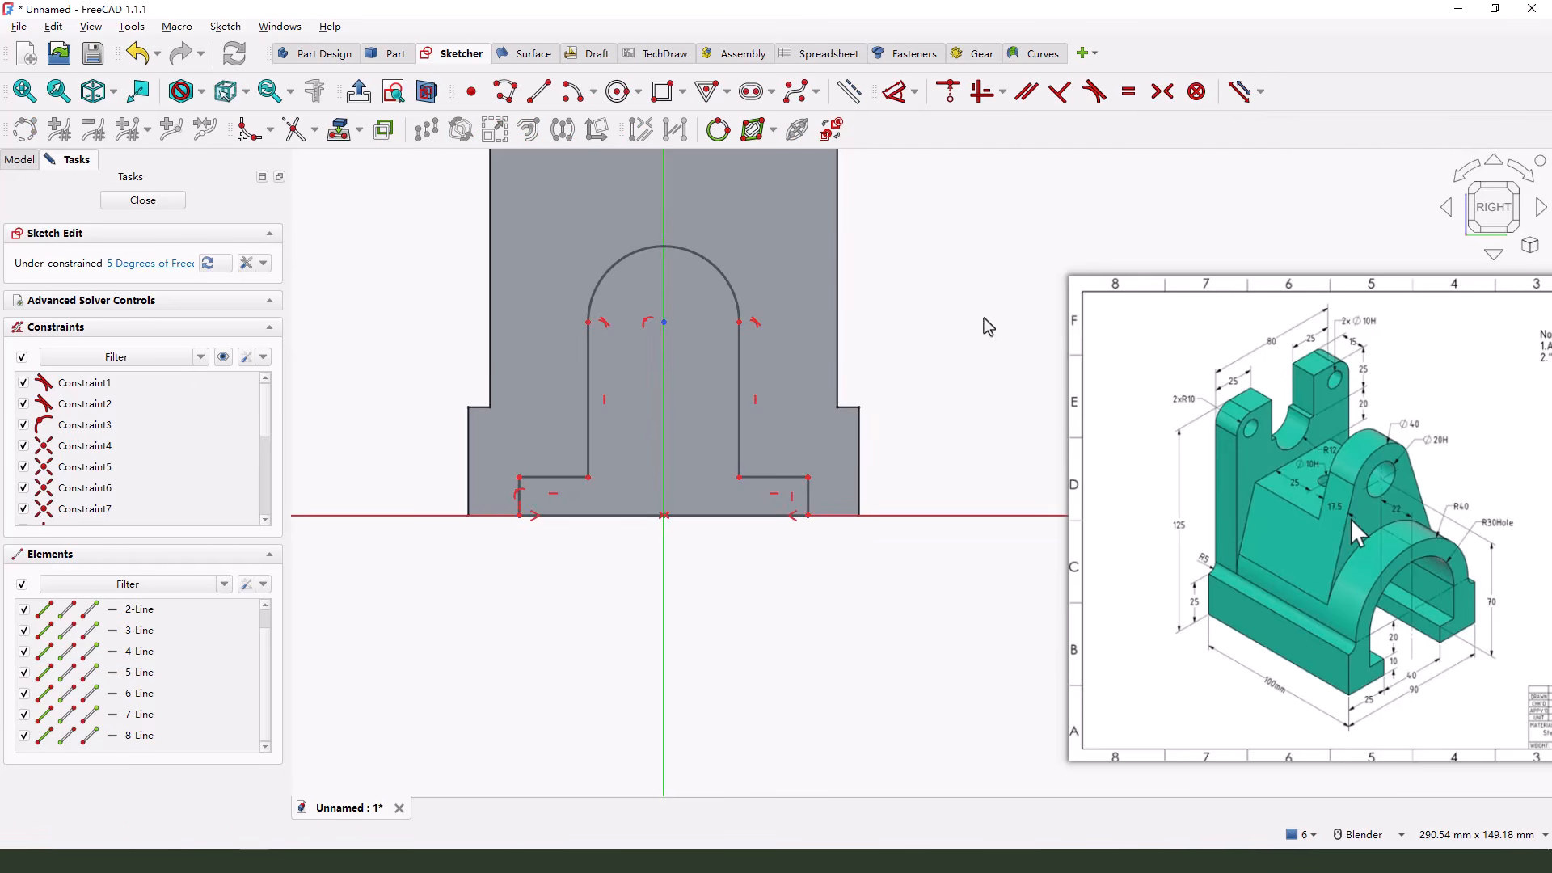
Dimension the profile's bottom edge to a length of 40 mm
click(897, 92)
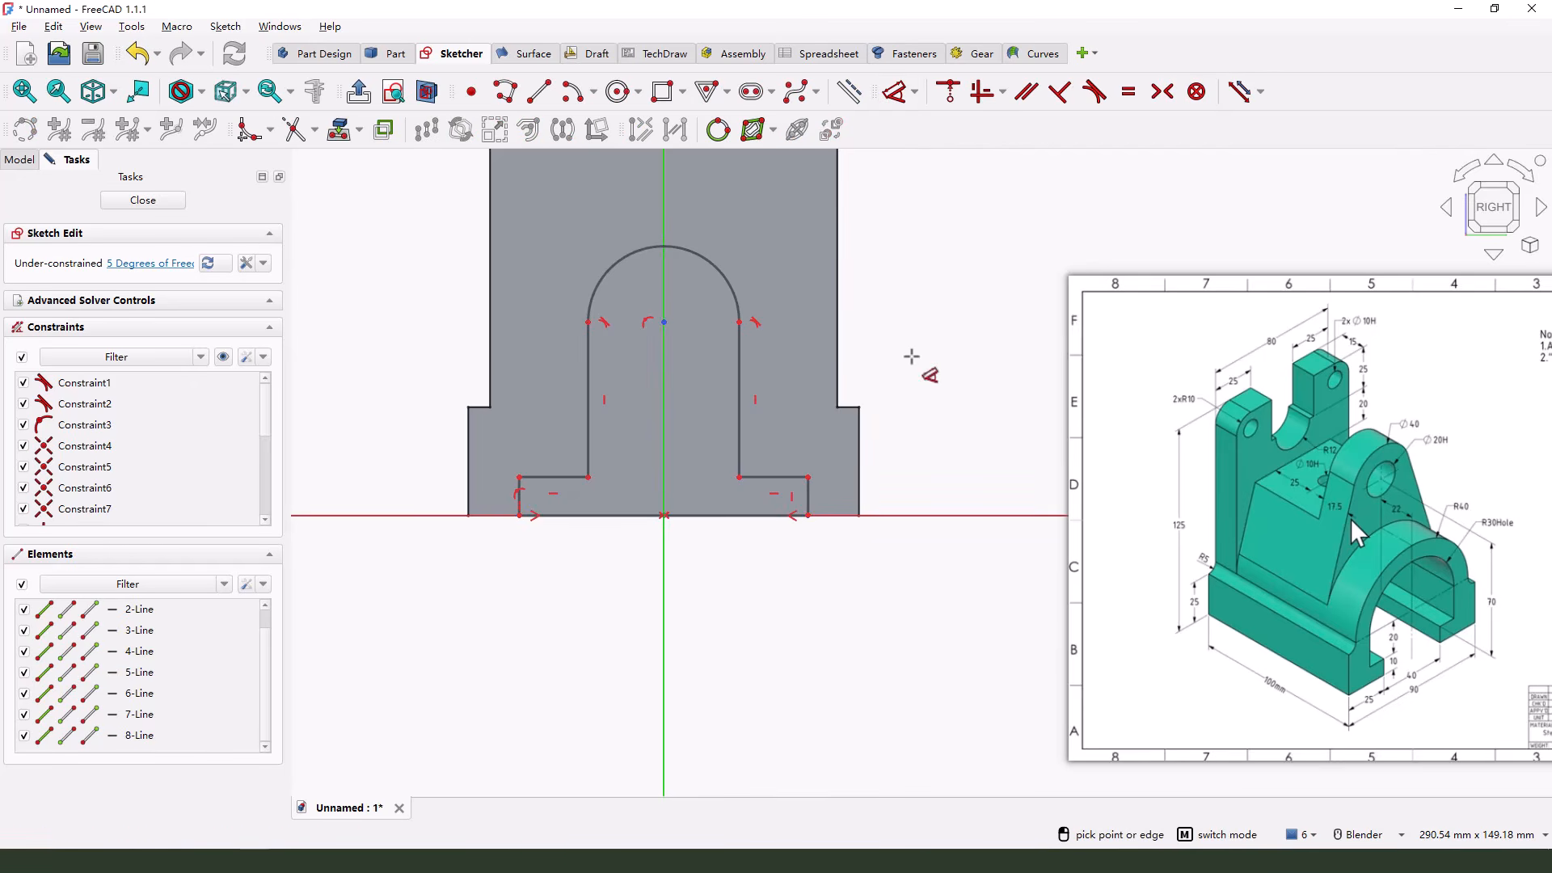
click(695, 516)
click(695, 595)
text(40)
key(Return)
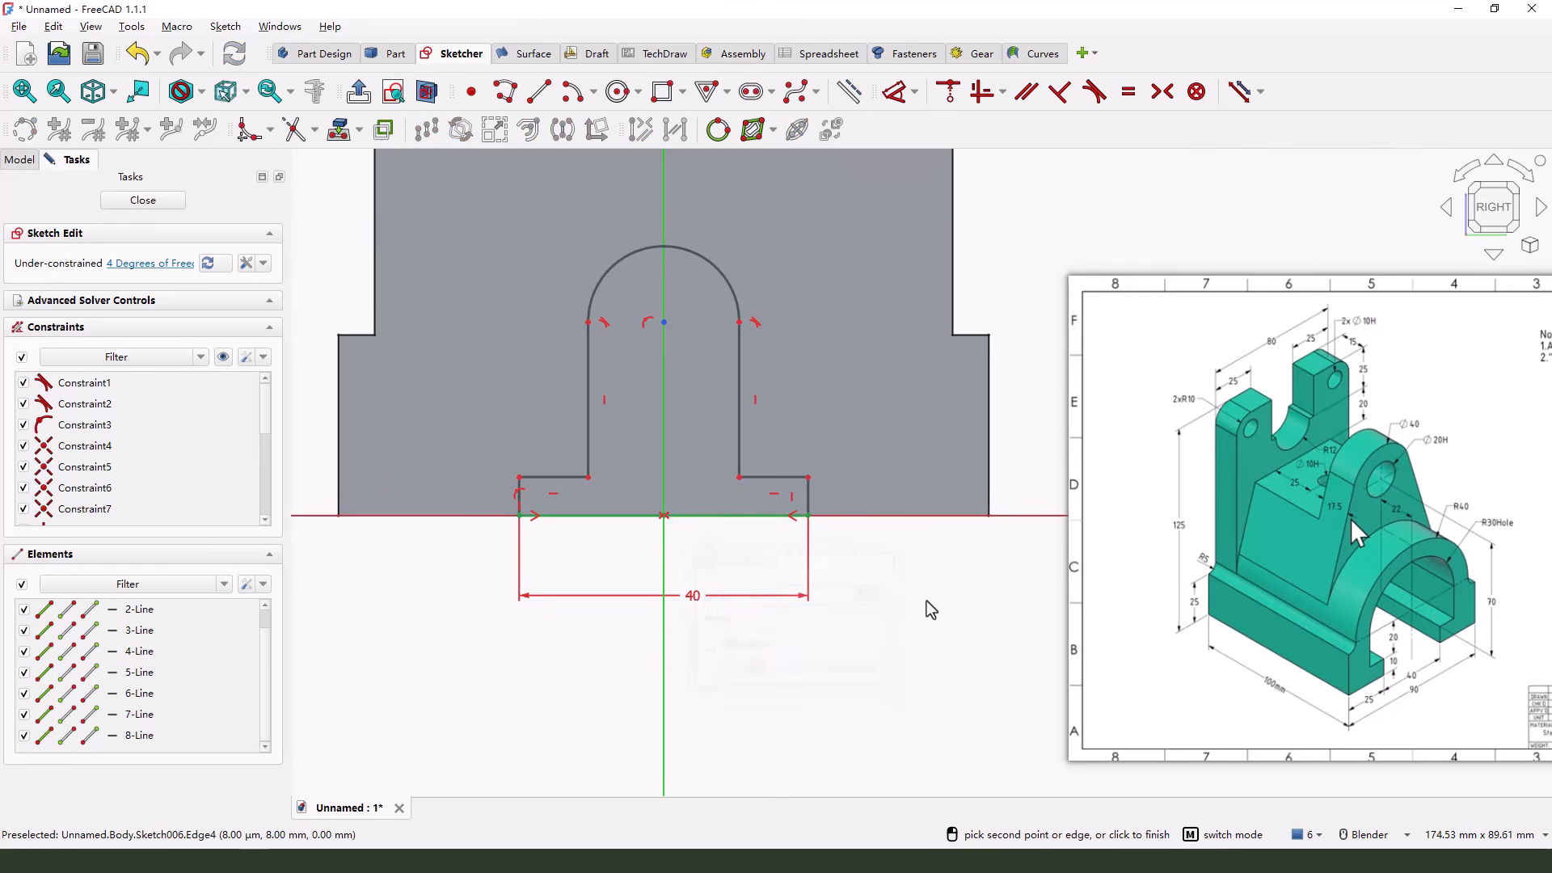
key(Escape)
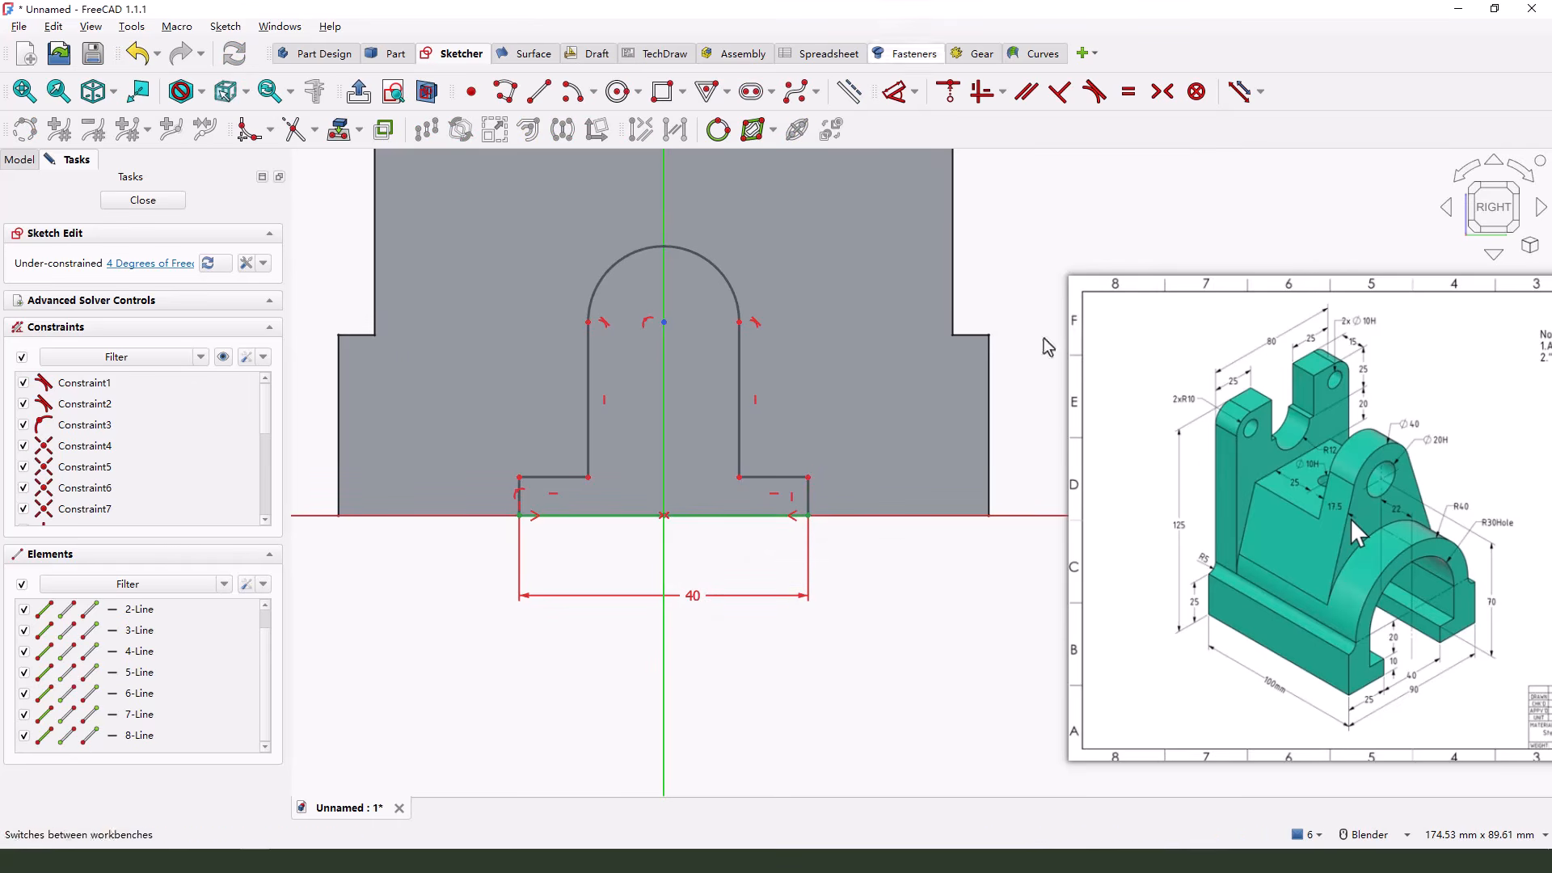
Dimension the short vertical side line on the right of the profile's base to 10 mm
key(d)
click(806, 501)
click(1010, 372)
text(10)
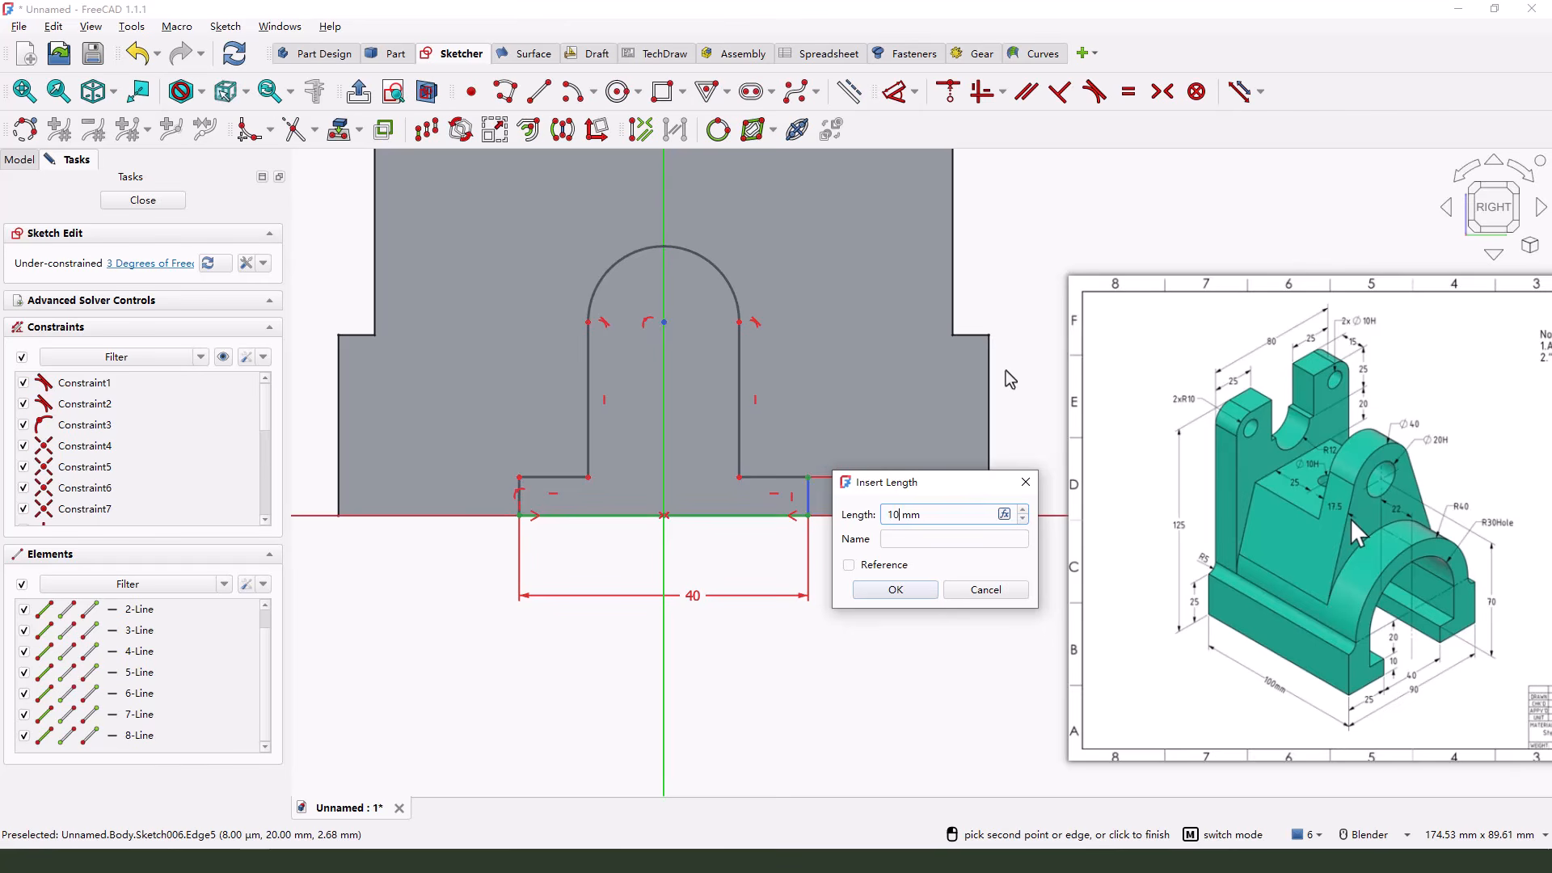
key(Return)
key(Escape)
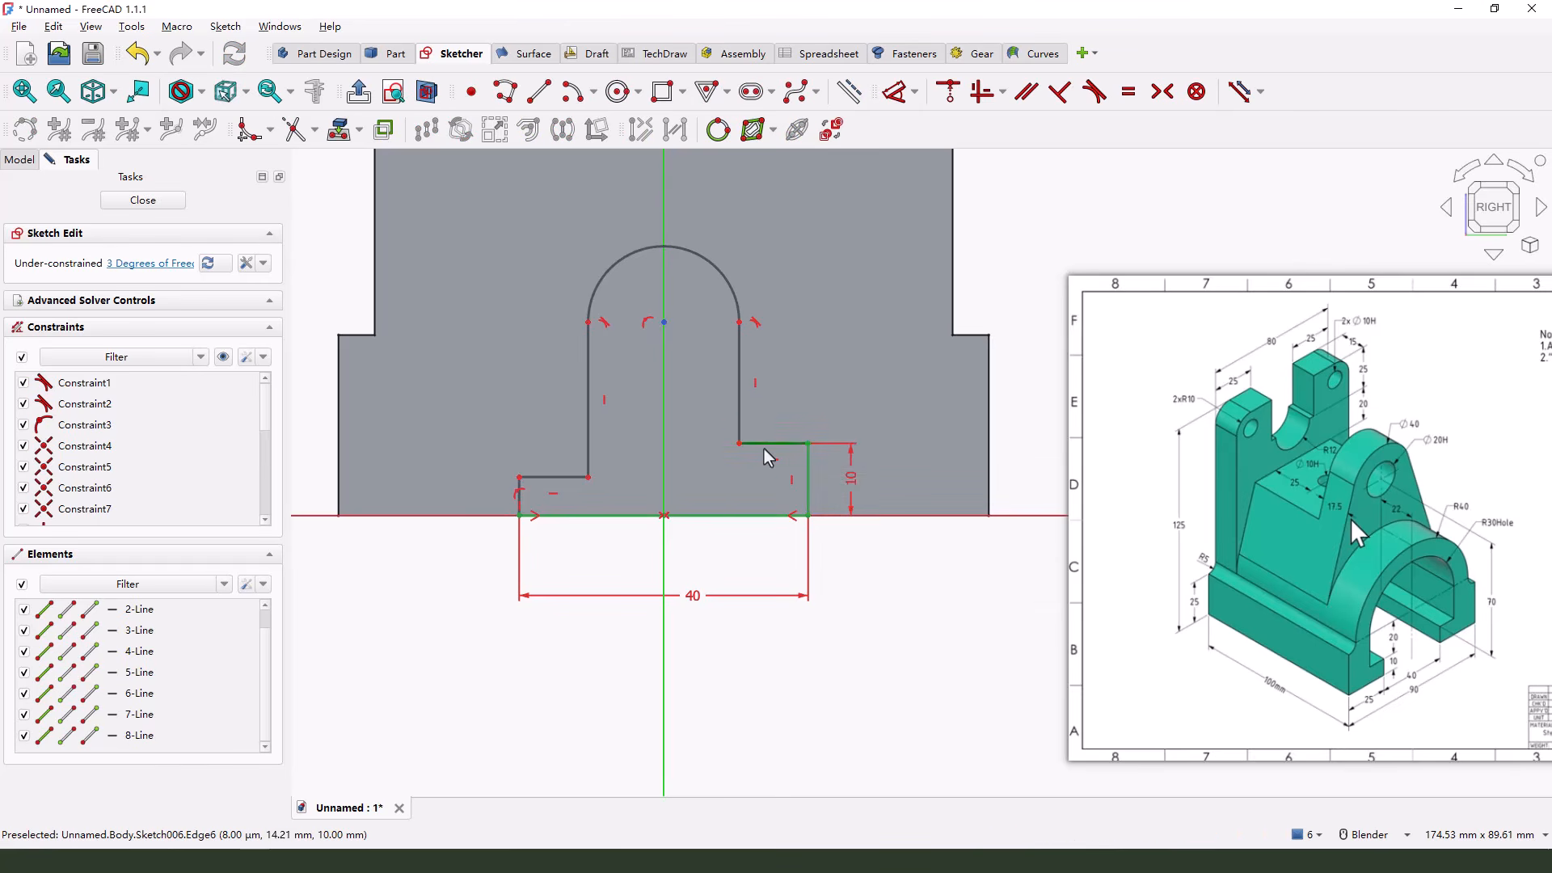
Constrain the two short vertical side lines at the profile's base to equal length
click(809, 460)
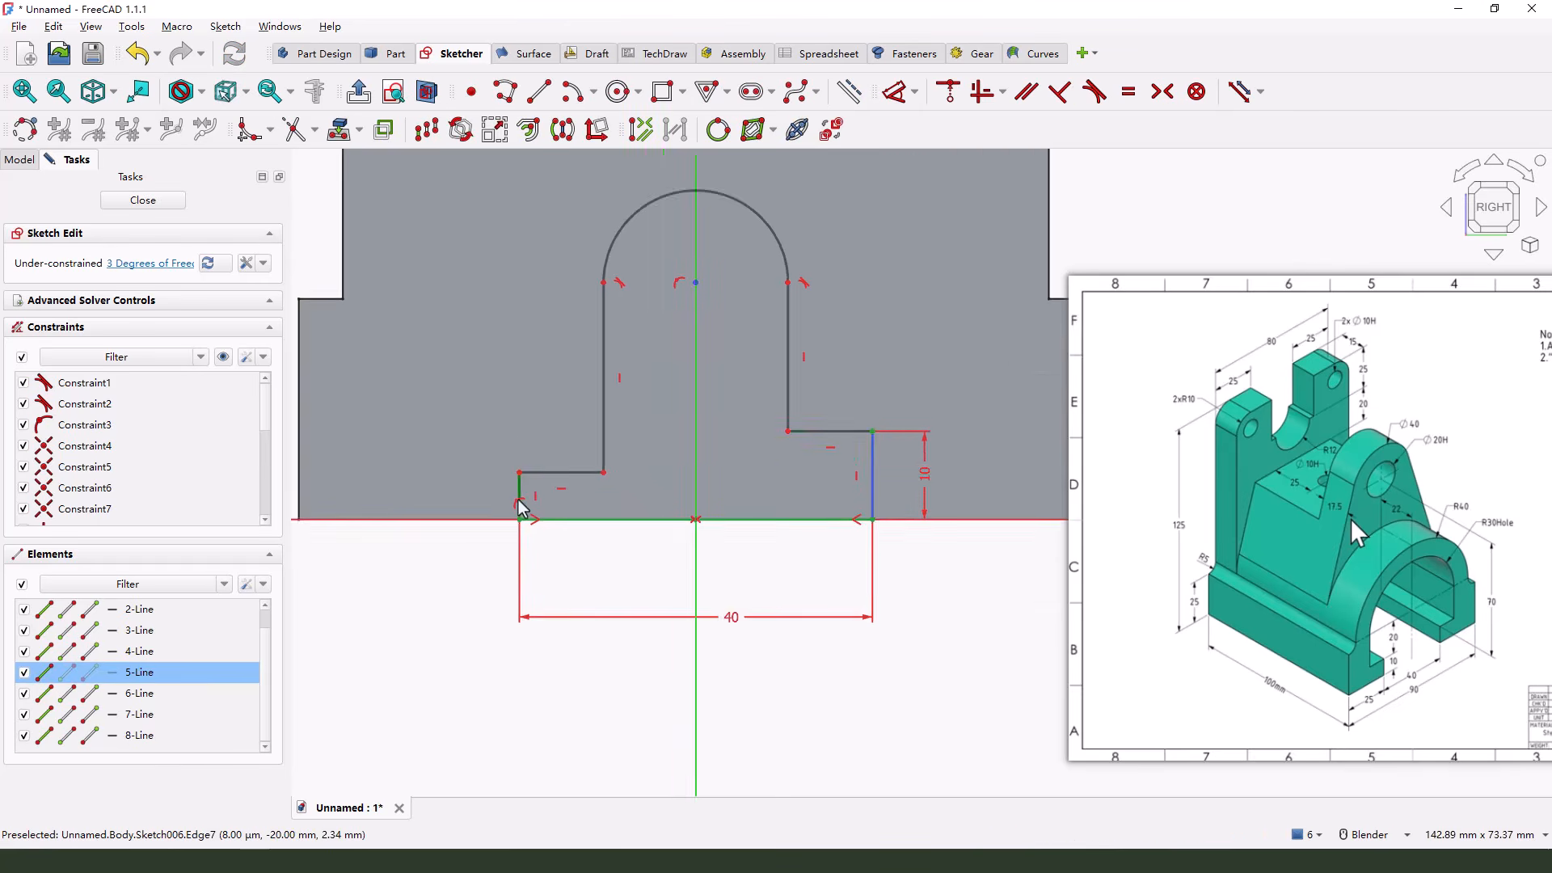
scroll(520, 489, up, 5)
click(520, 475)
scroll(519, 517, down, 5)
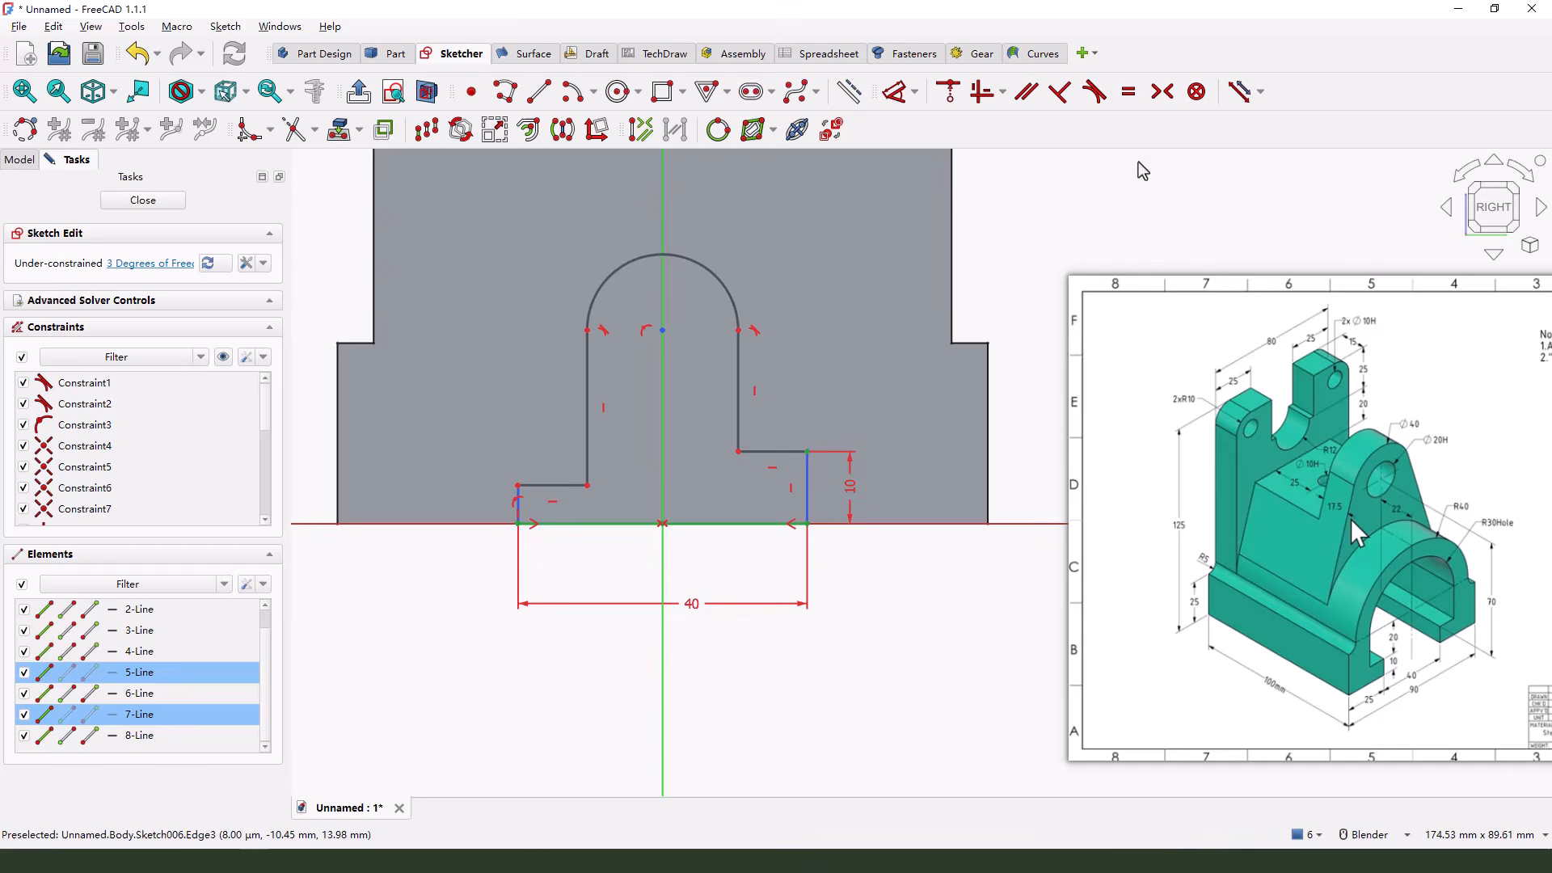
click(1128, 91)
click(806, 451)
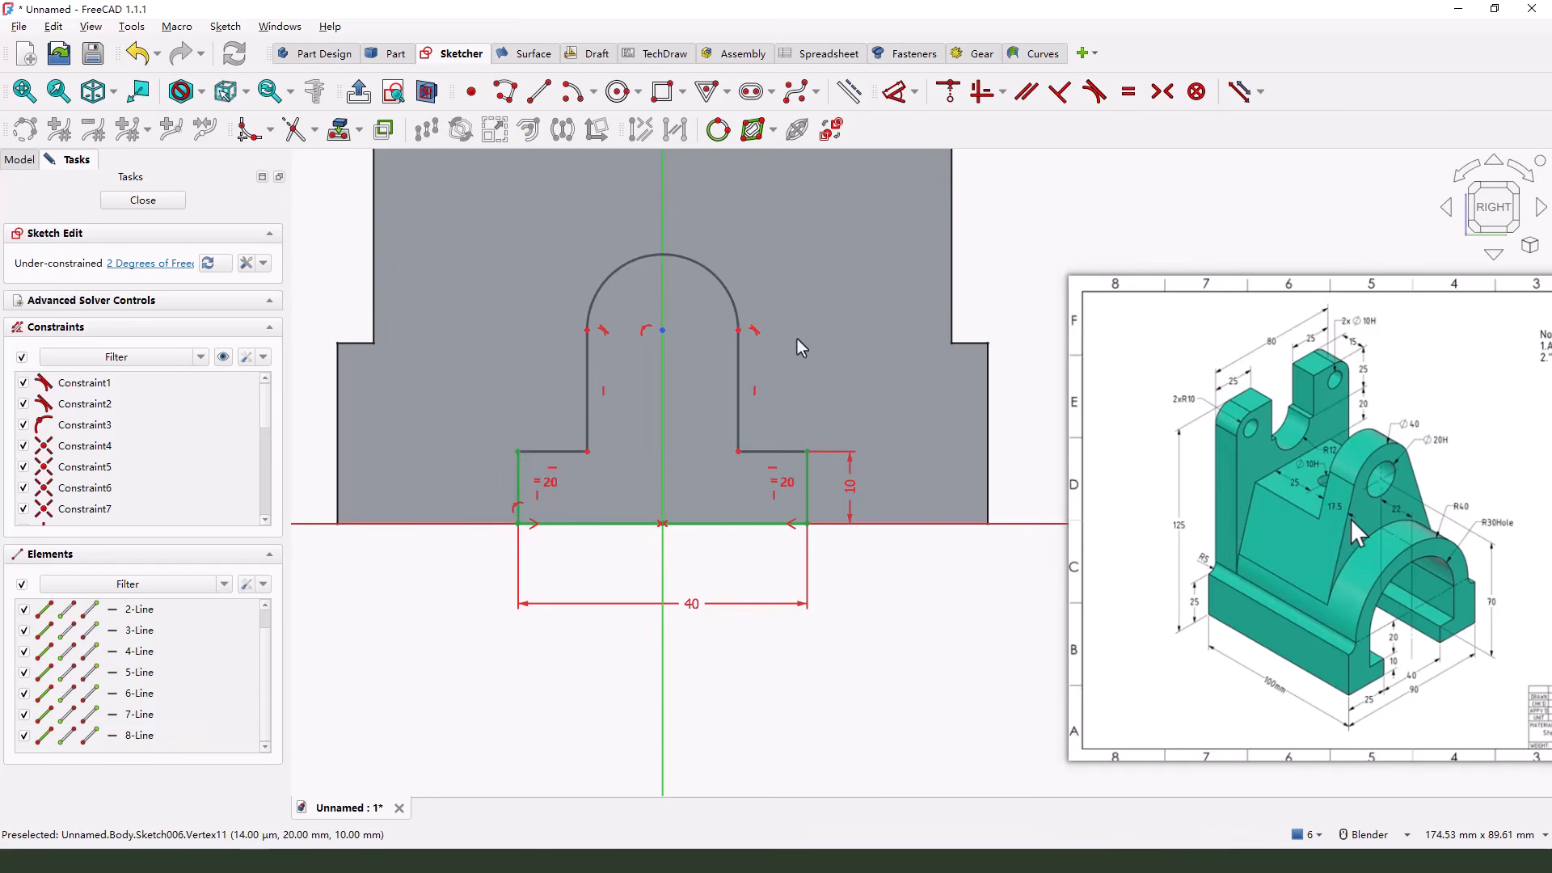
Set the vertical distance between the arc's centre and the upper corner of the 10 mm step to 20 mm
click(894, 92)
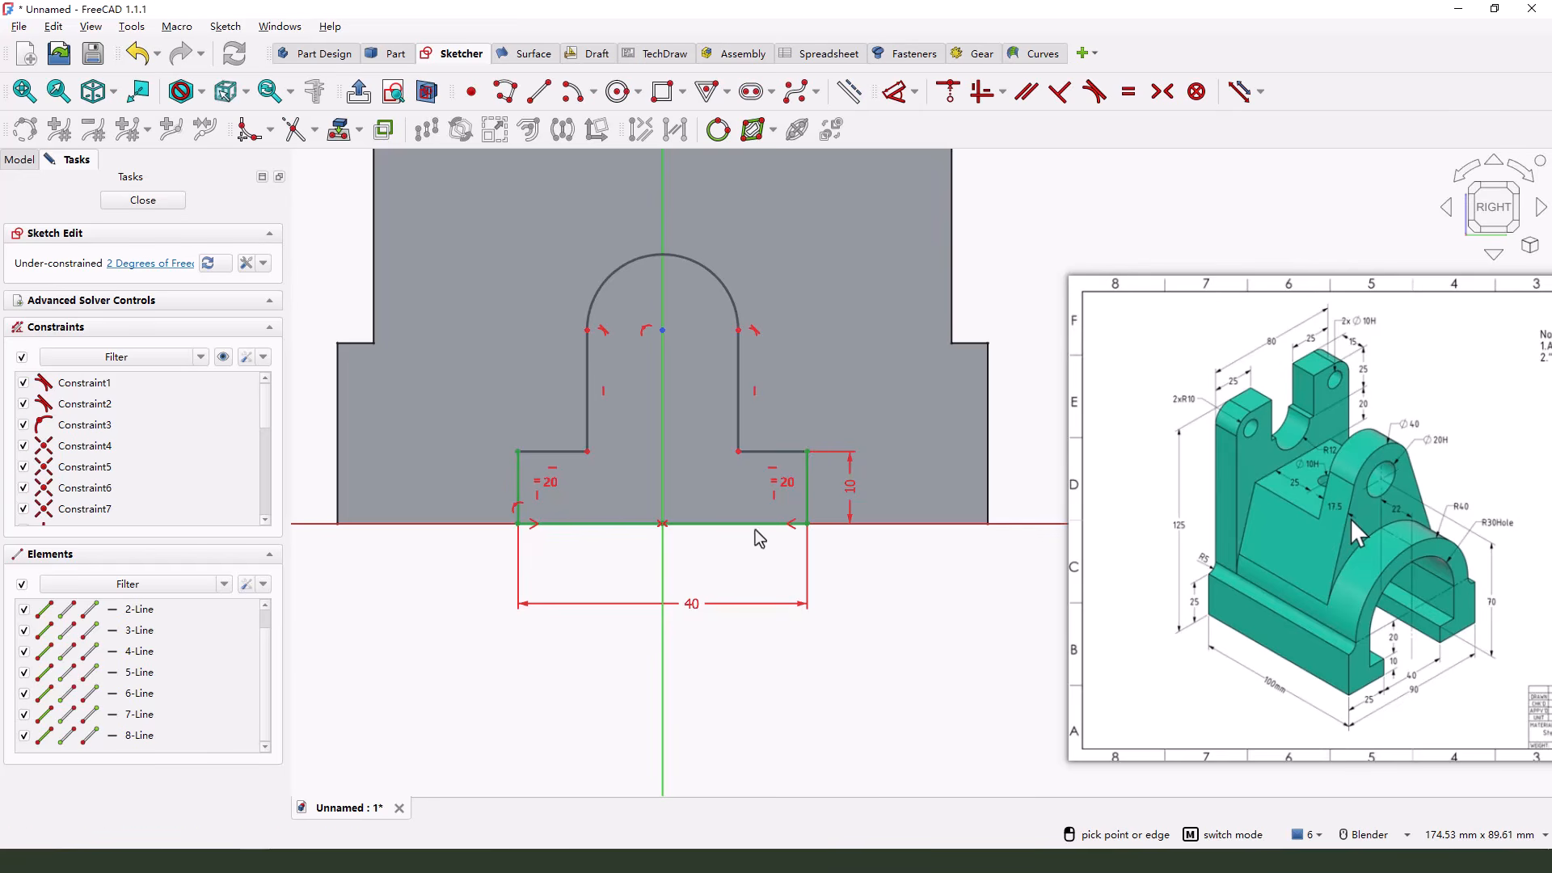
click(663, 329)
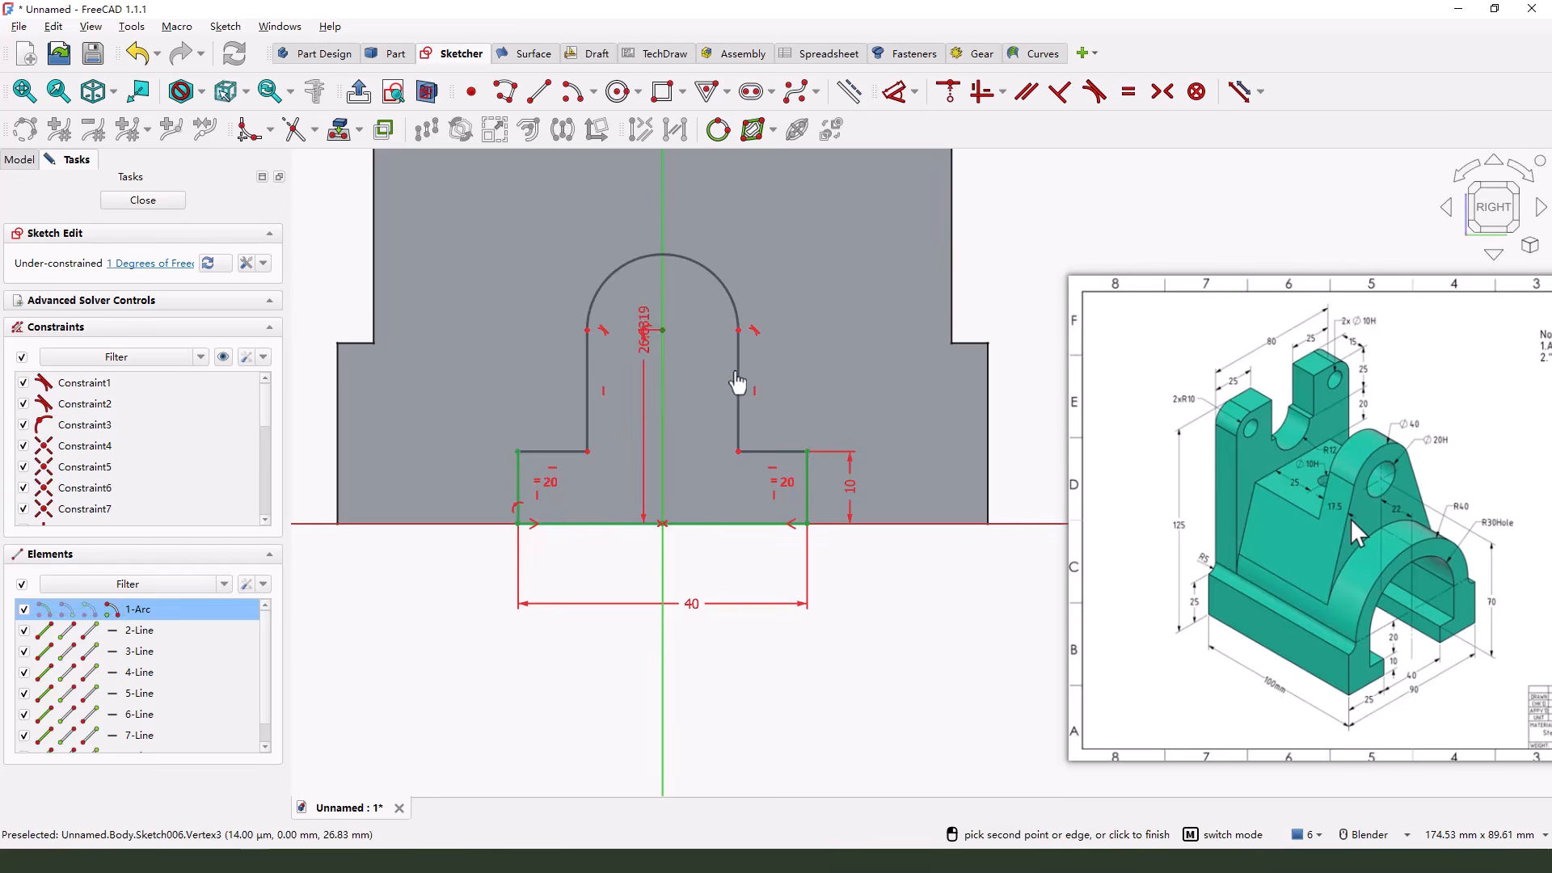
click(807, 451)
click(840, 412)
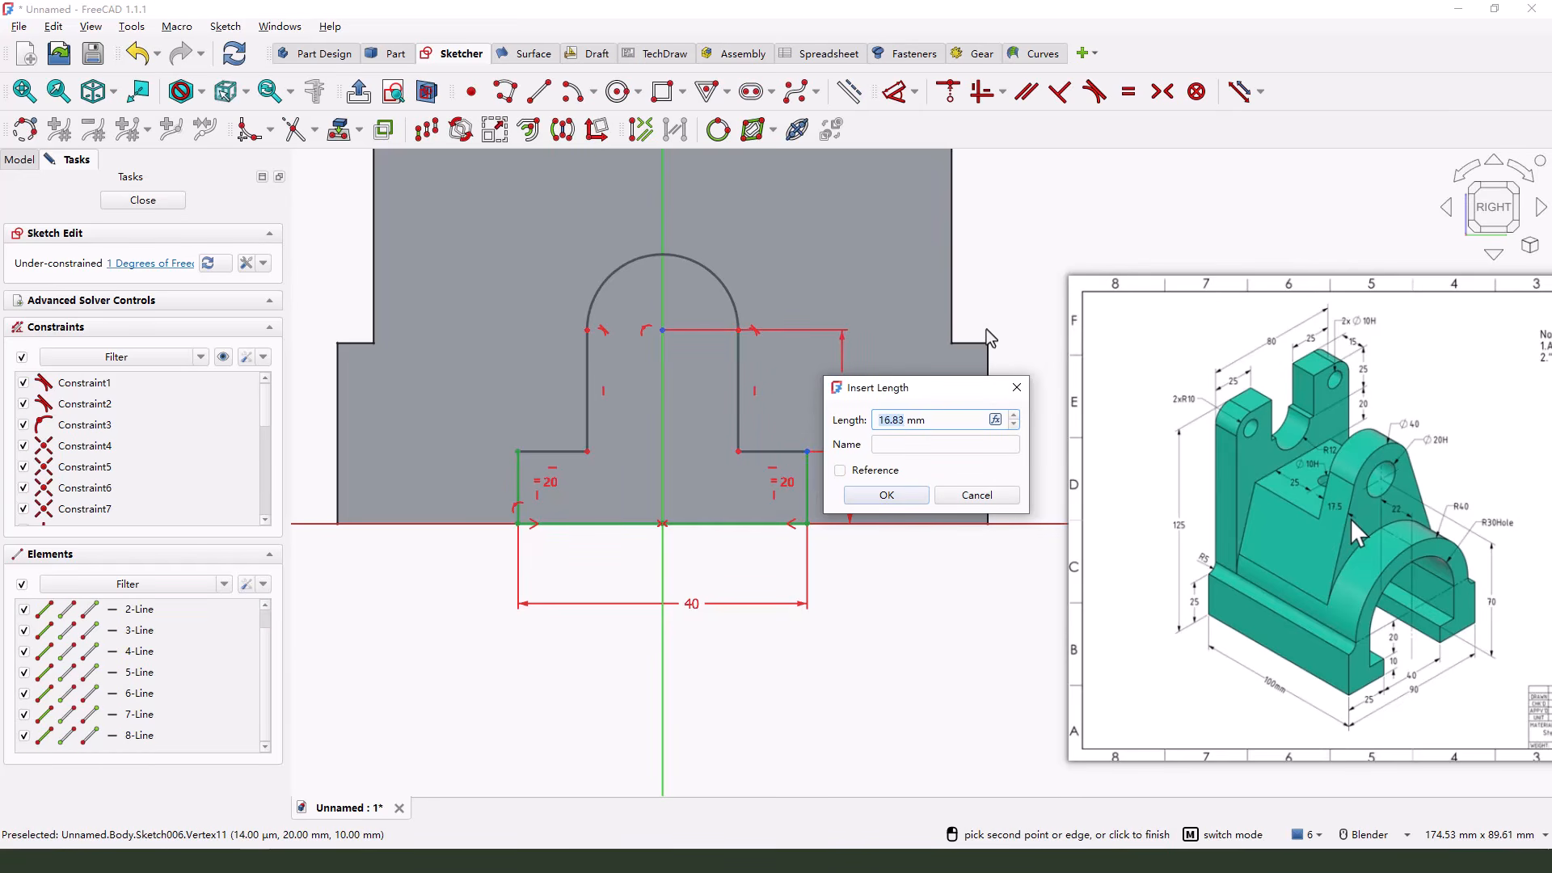
text(20)
key(Return)
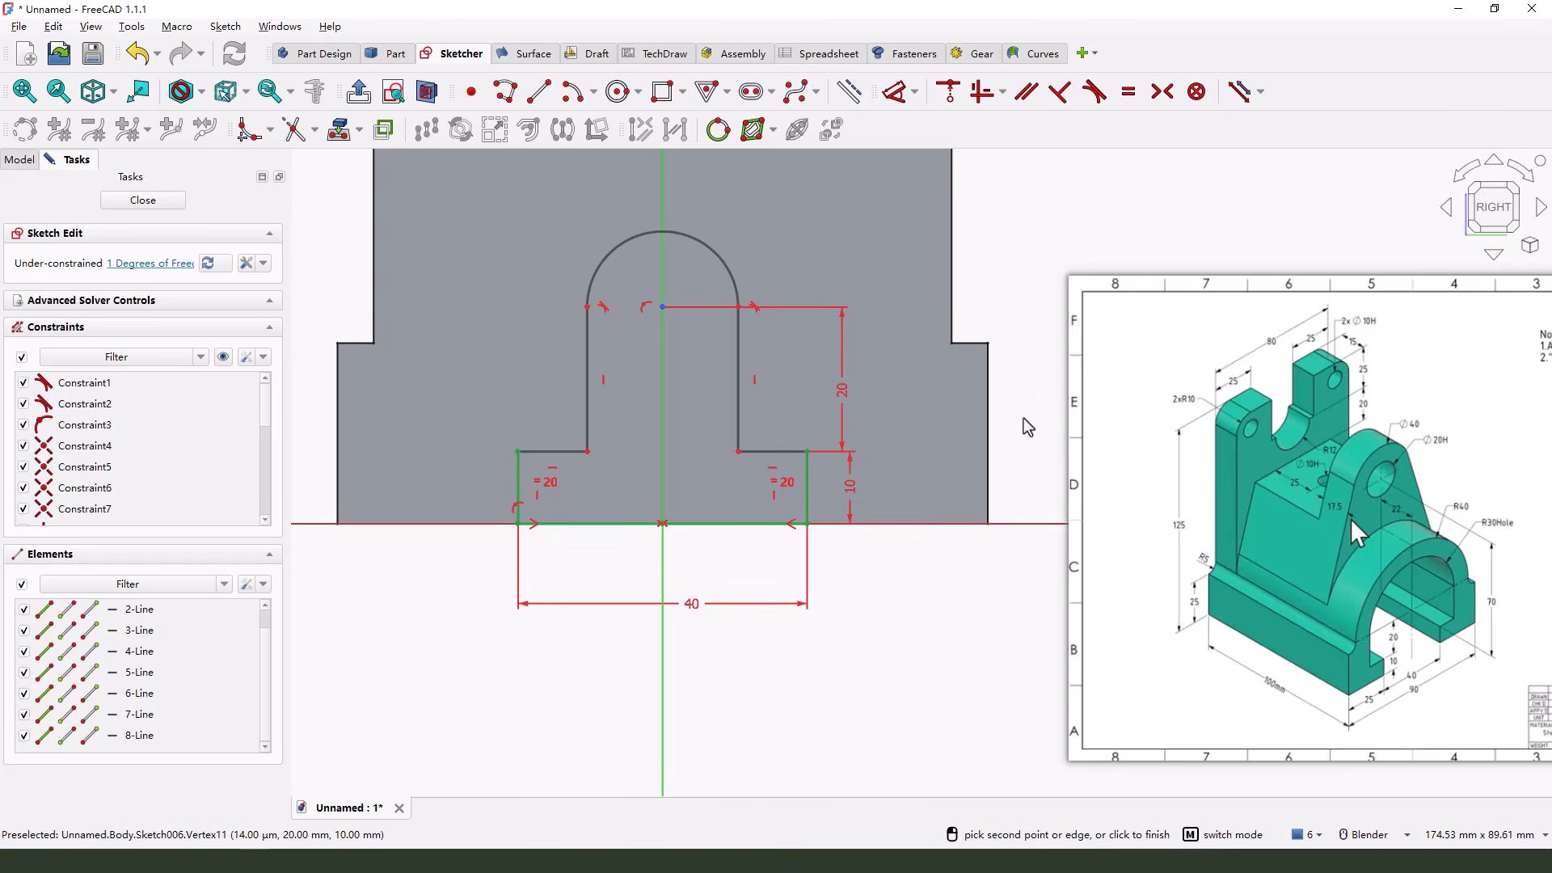
click(1096, 505)
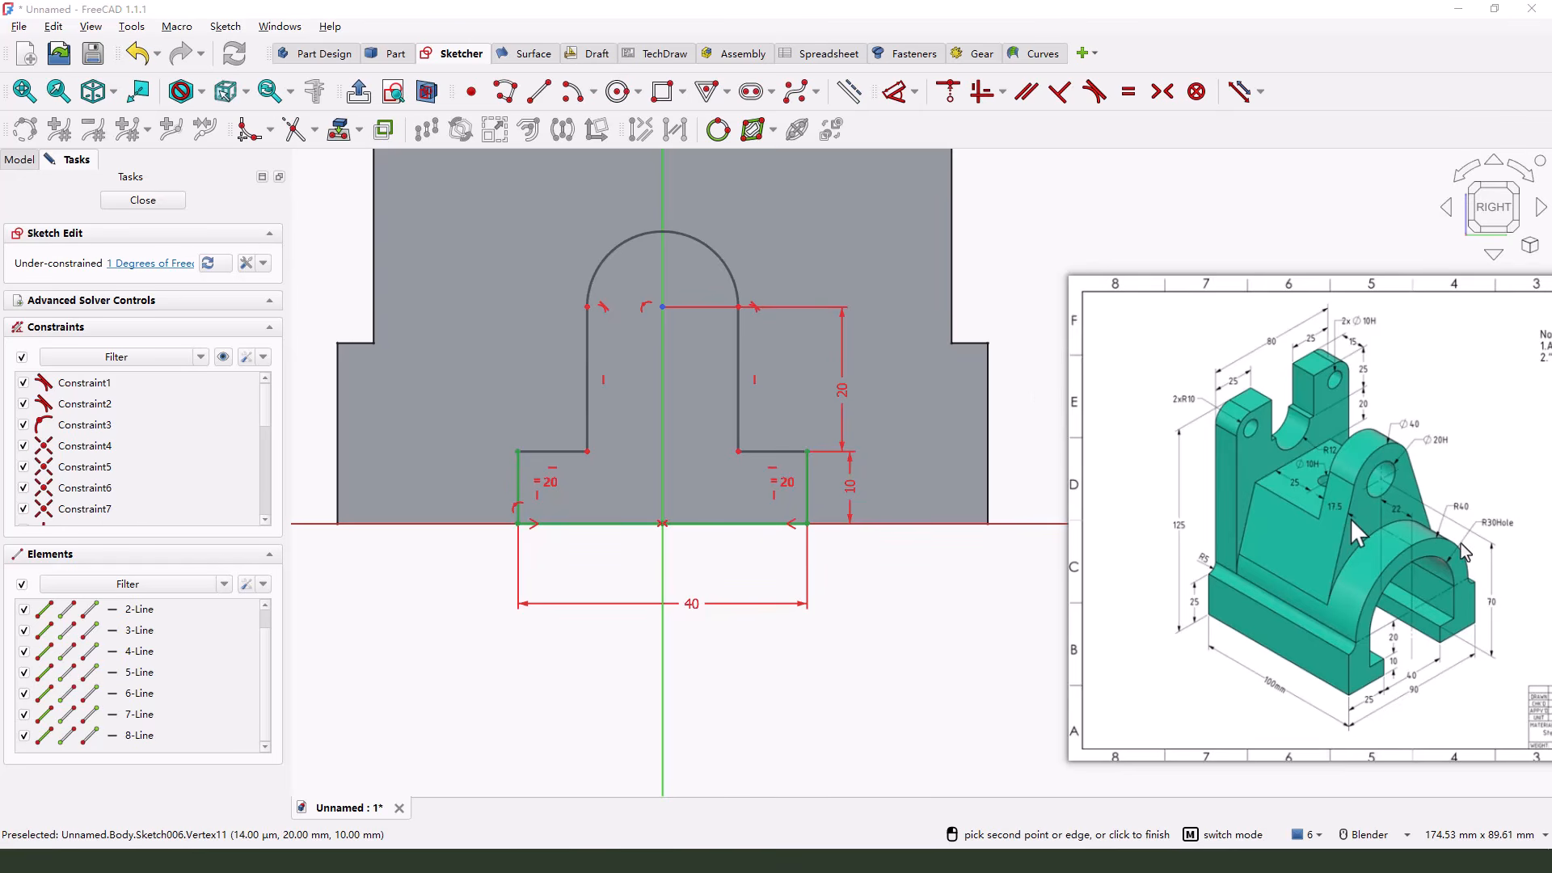
Set the radius of the opening's top arc to 30 mm and leave the dimension command
click(727, 269)
click(780, 229)
text(30)
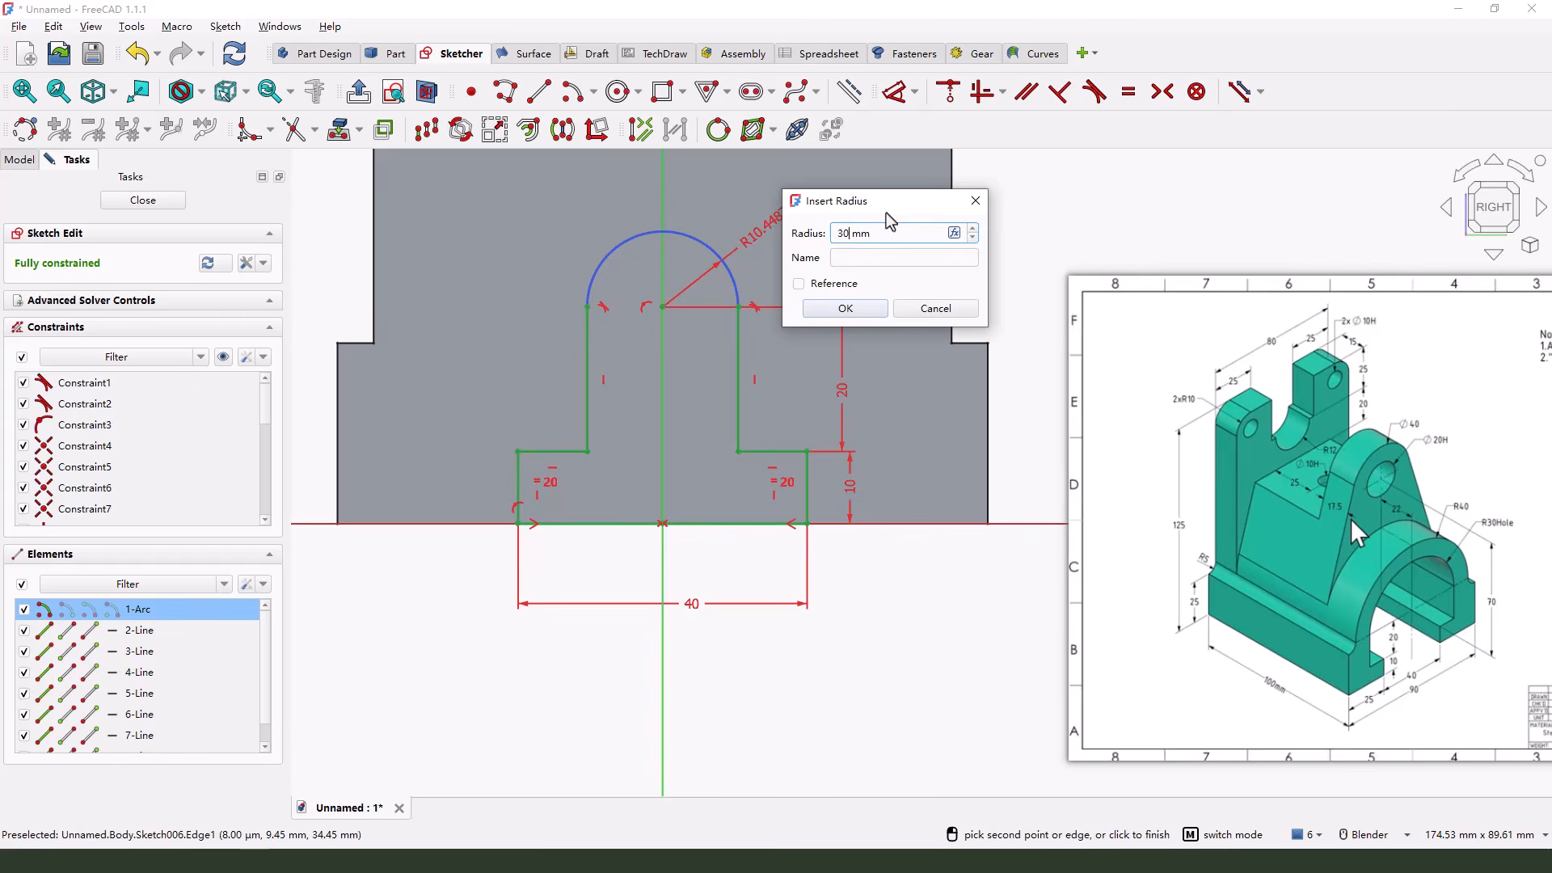
key(Return)
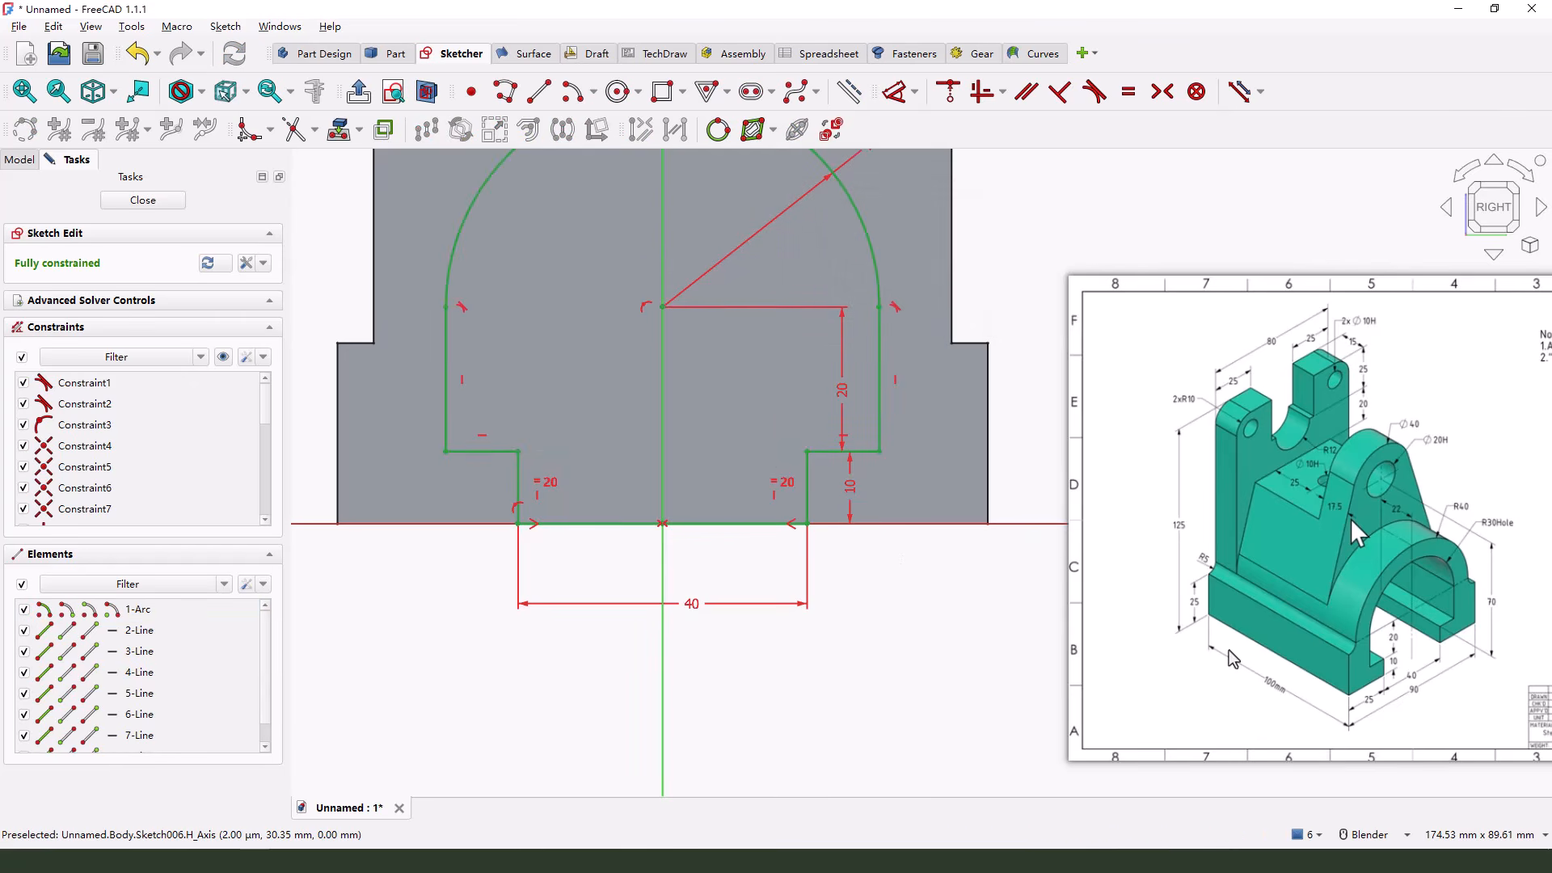
drag(1500, 502, 1509, 529)
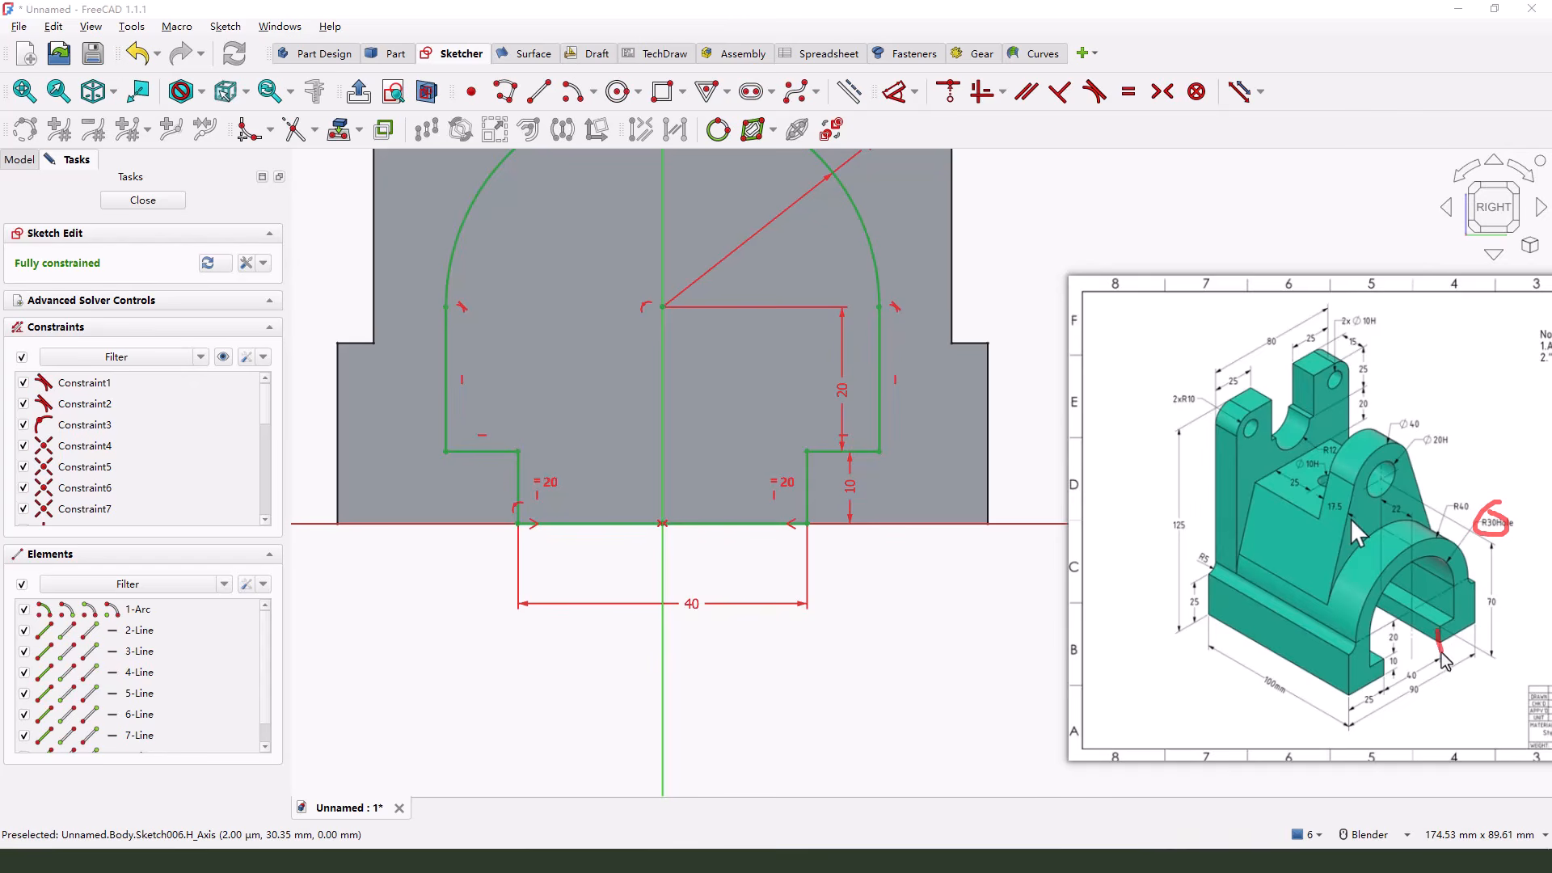
scroll(739, 637, down, 2)
right_click(843, 575)
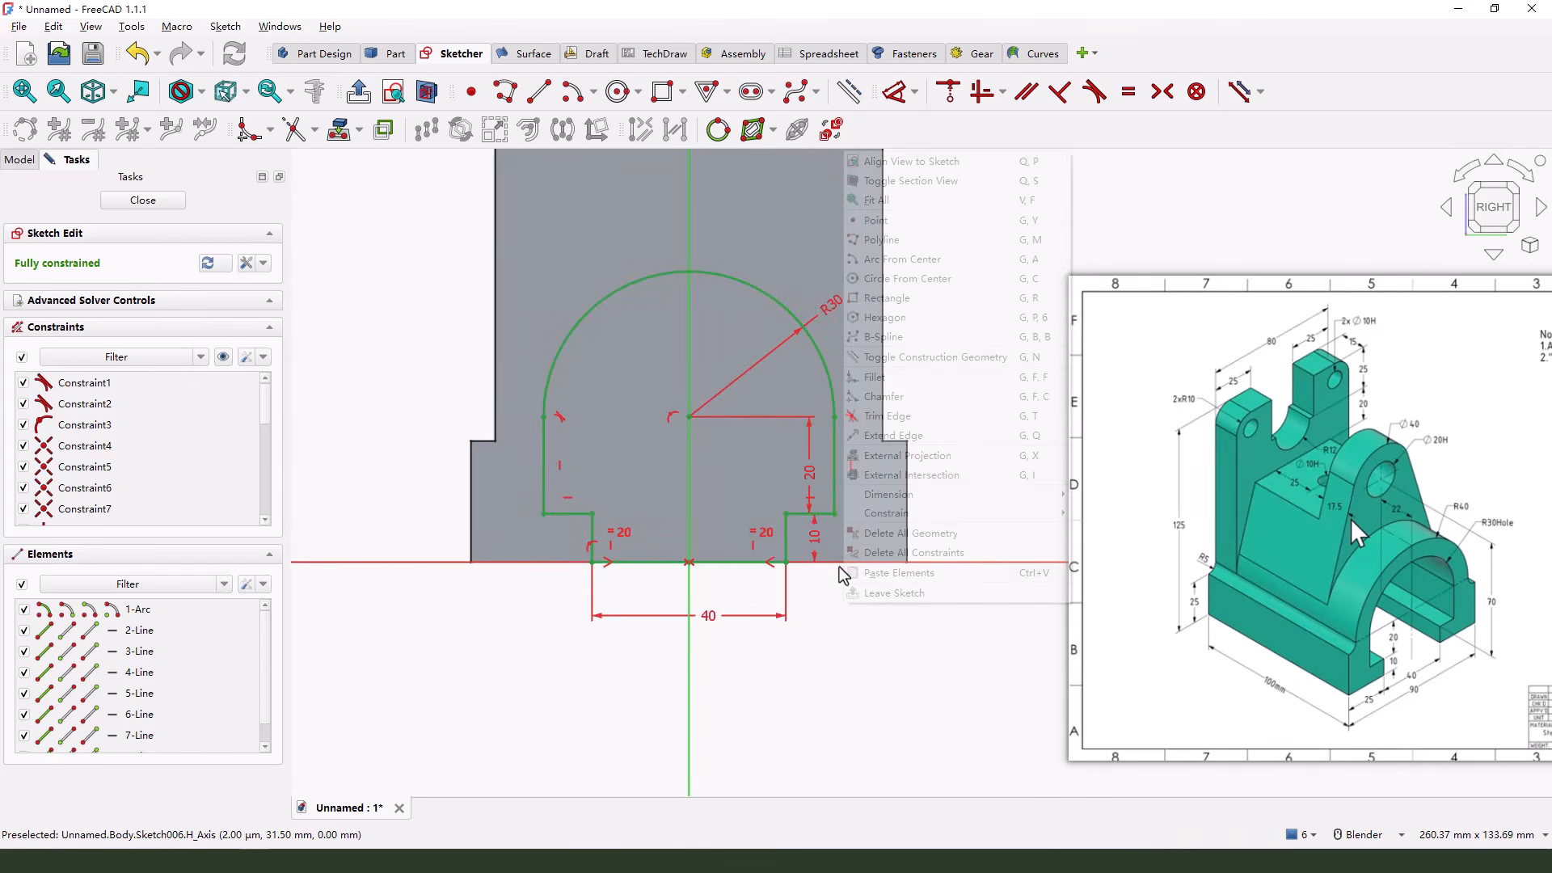
click(762, 488)
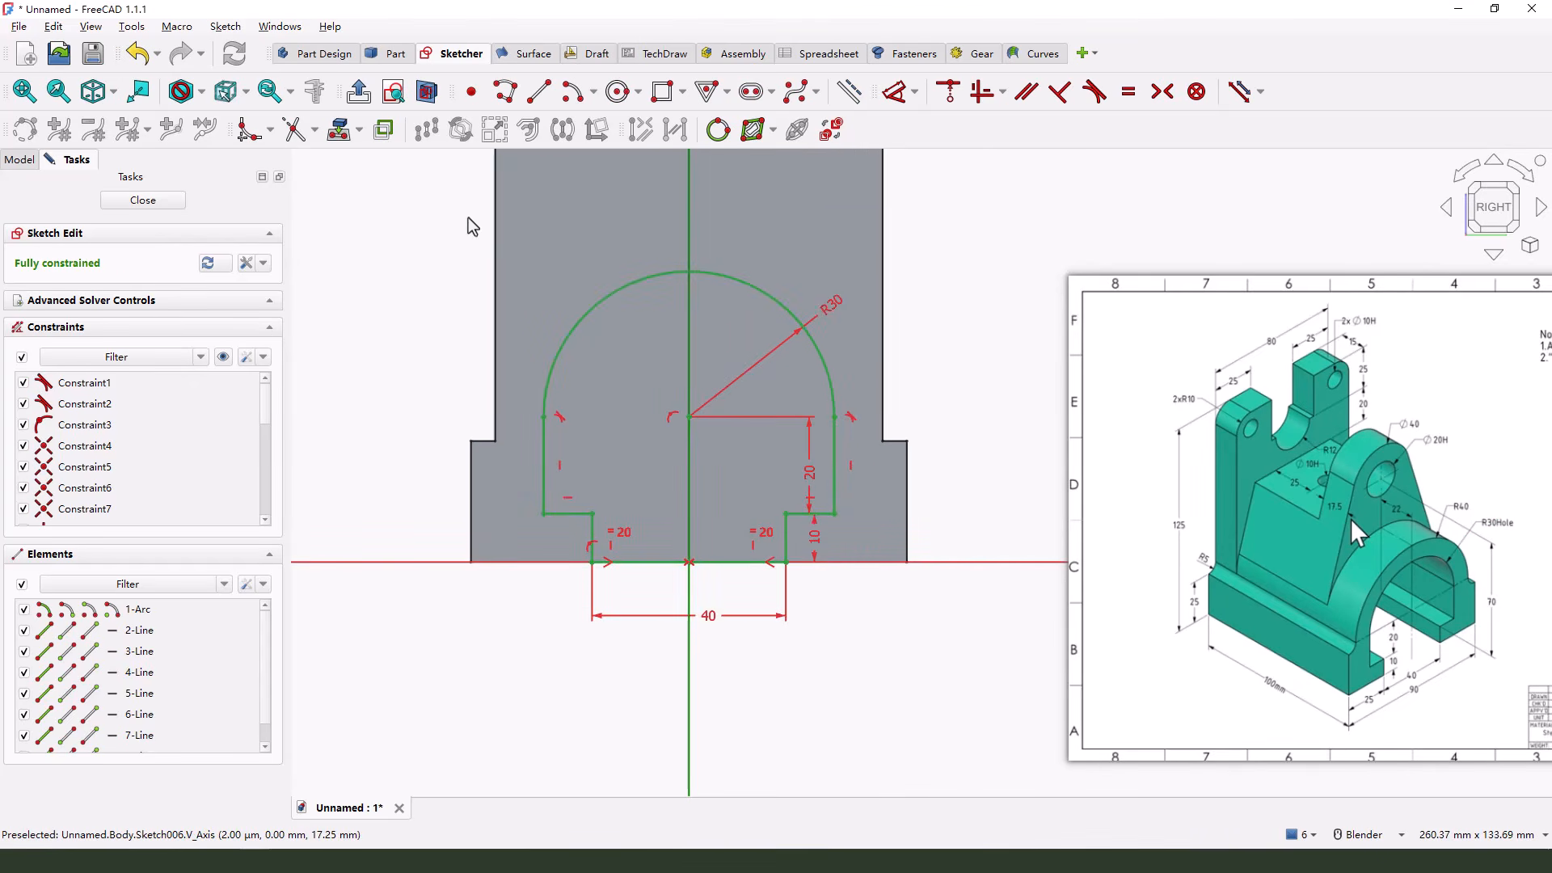
Close the sketch and cut the stepped, arched profile as a reversed pocket of type Through all
click(158, 201)
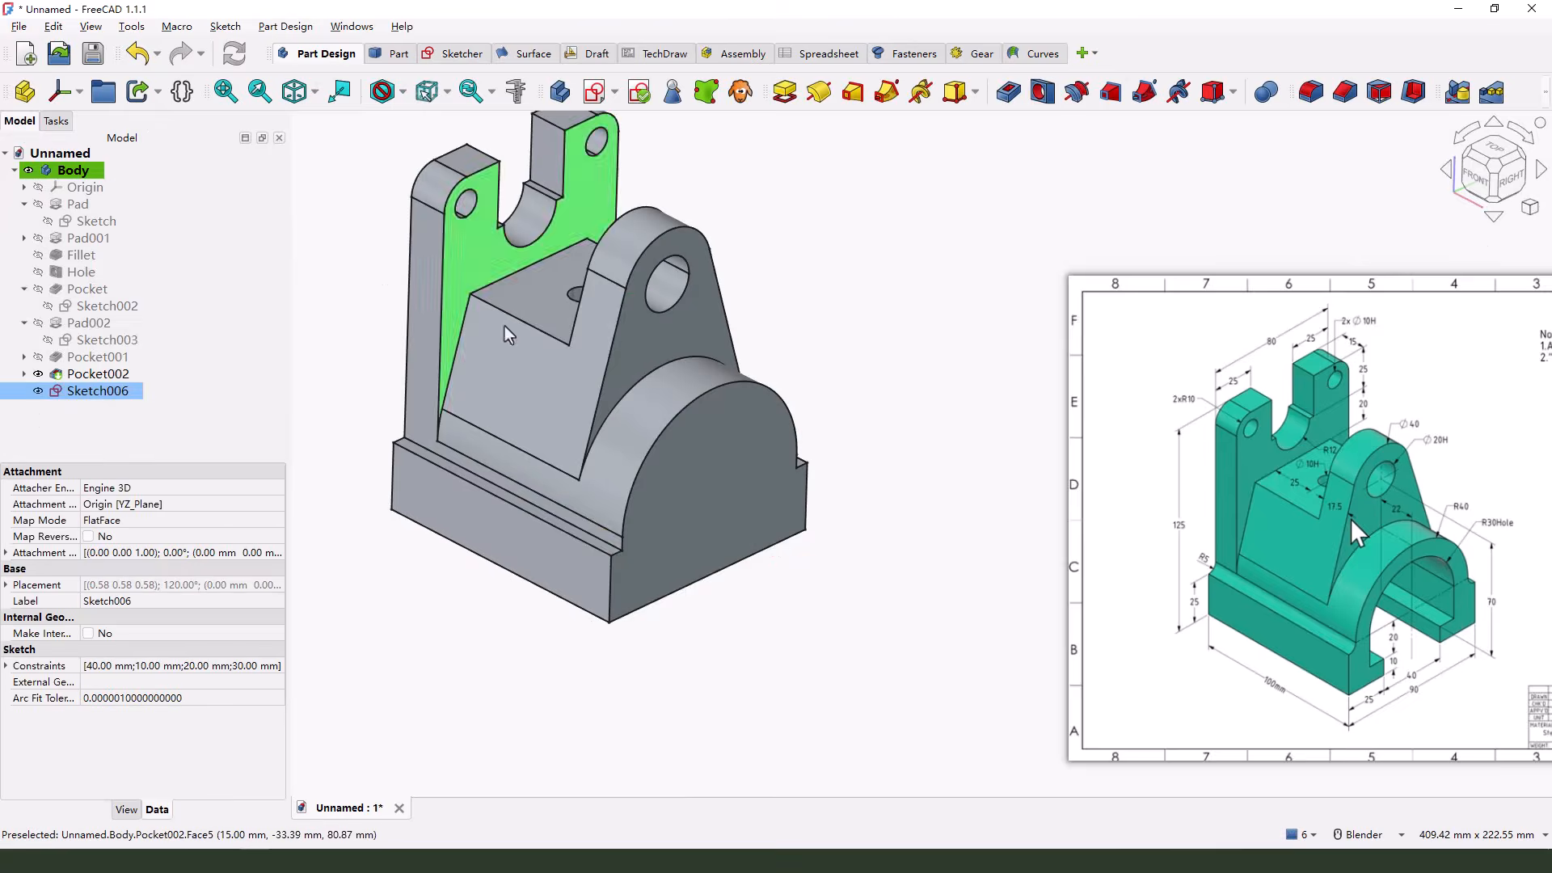
click(1009, 92)
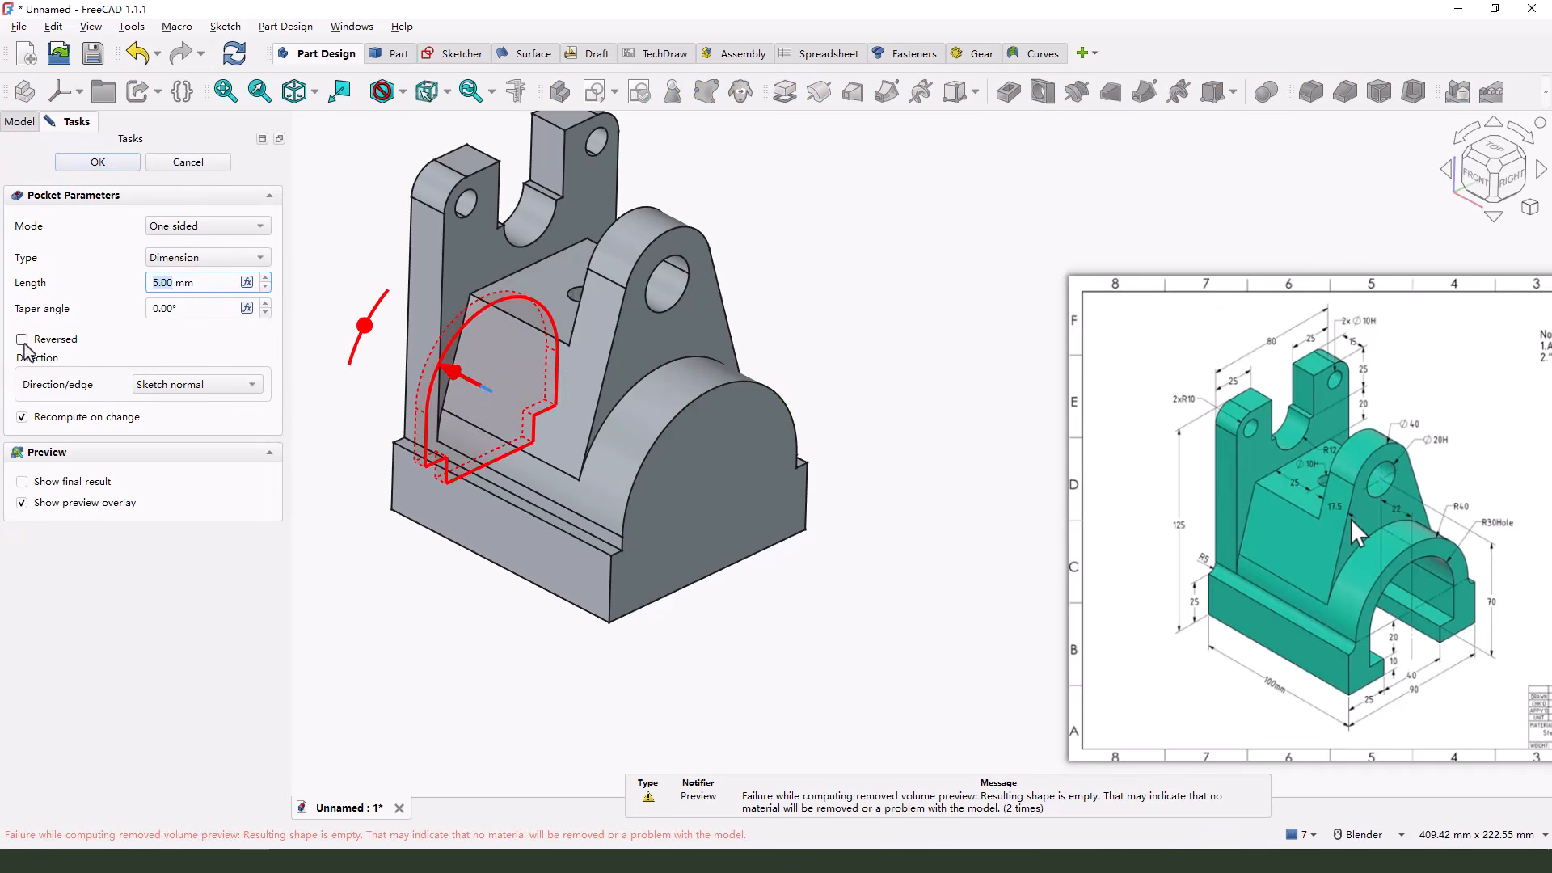
click(23, 340)
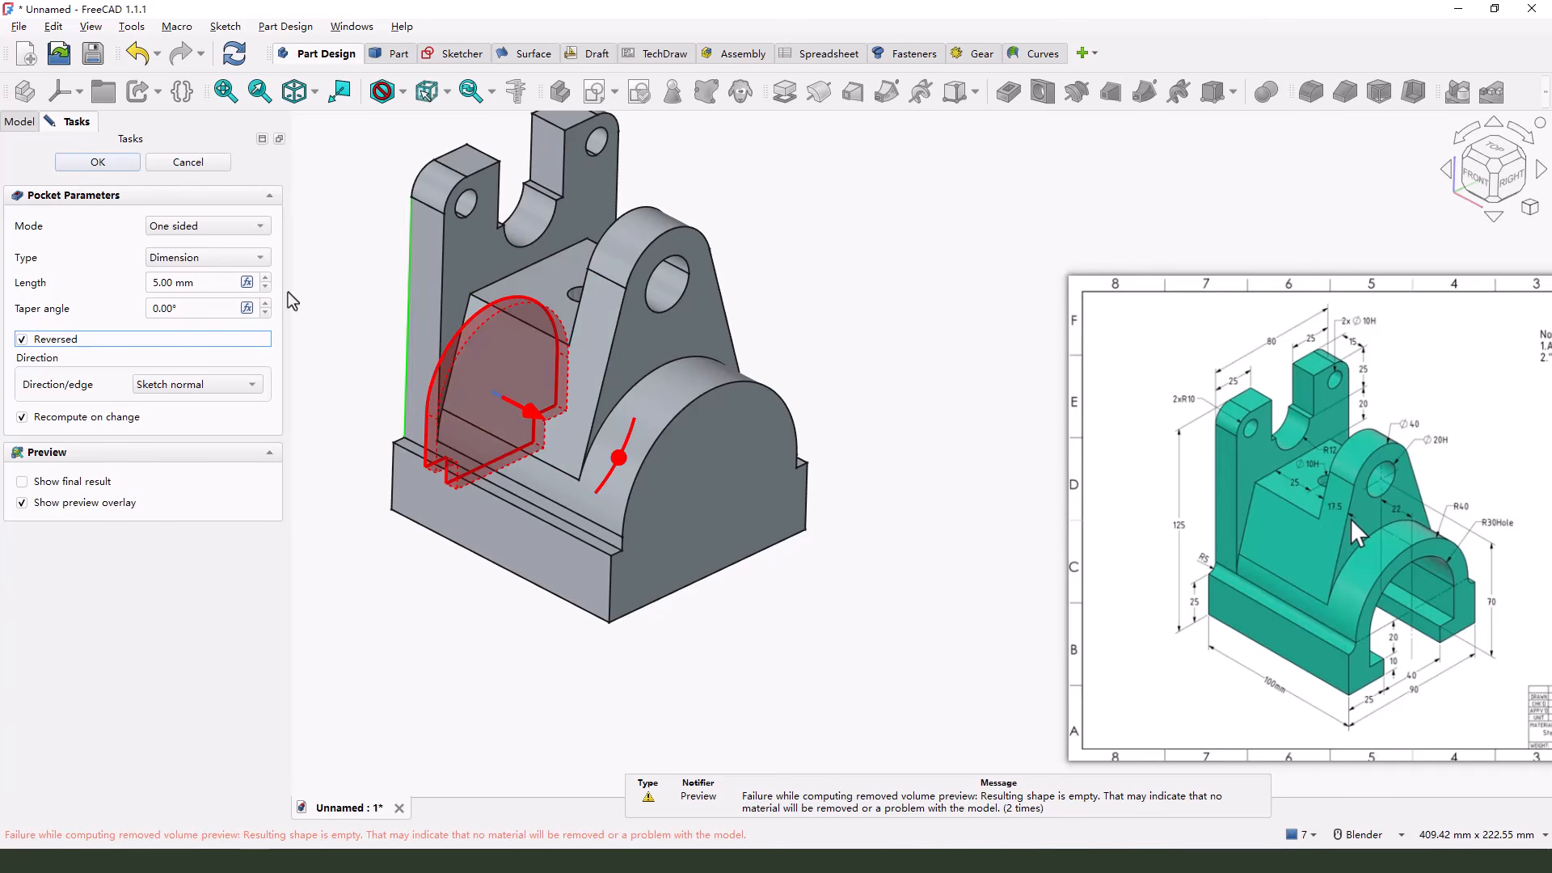
click(200, 257)
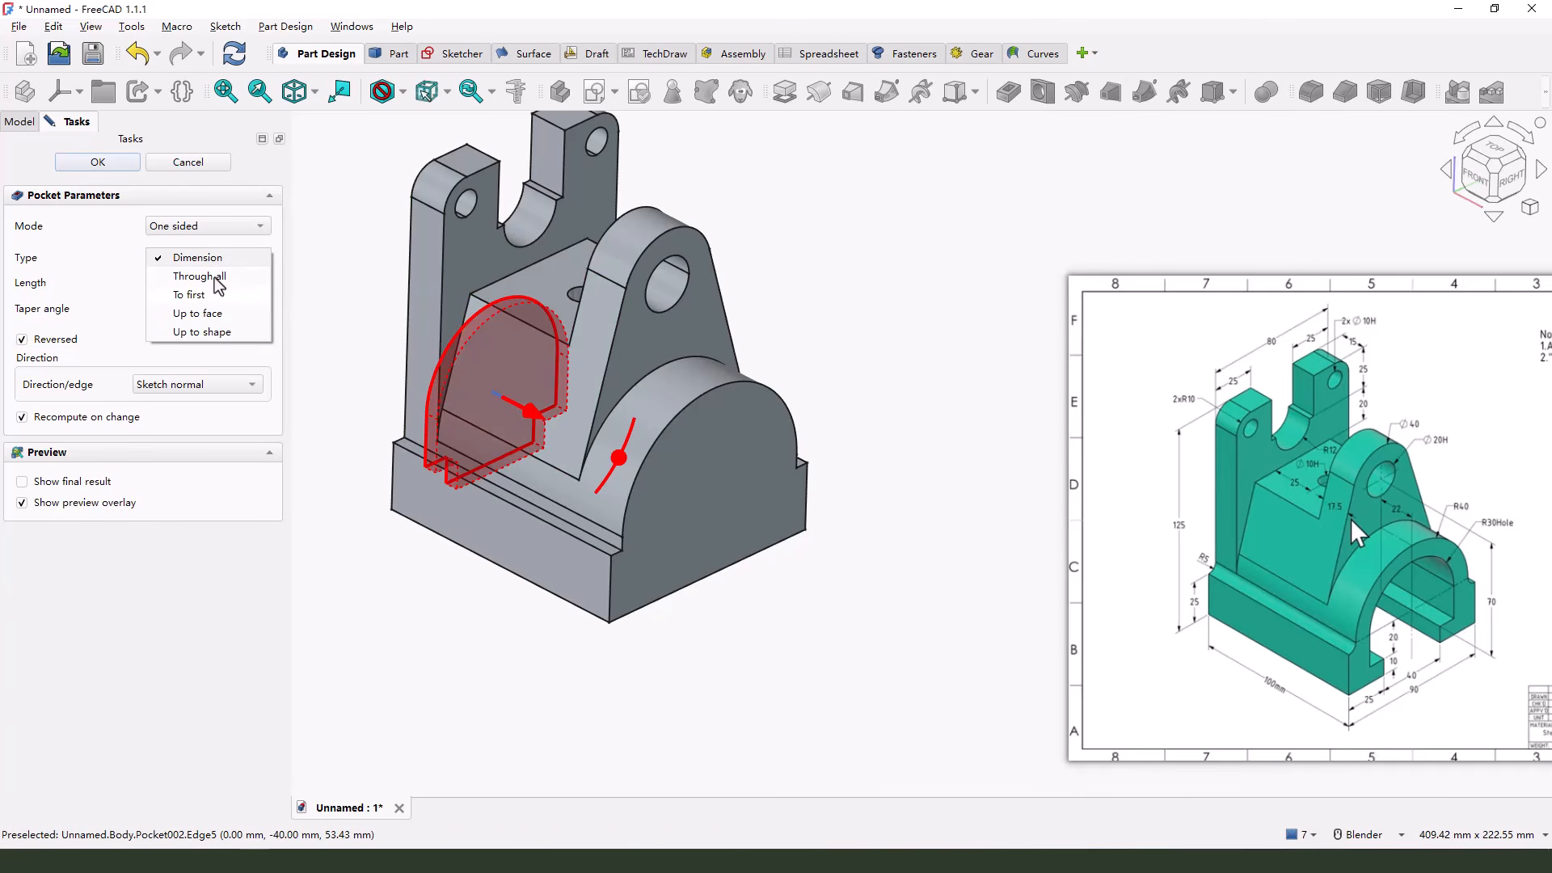
click(215, 277)
click(105, 167)
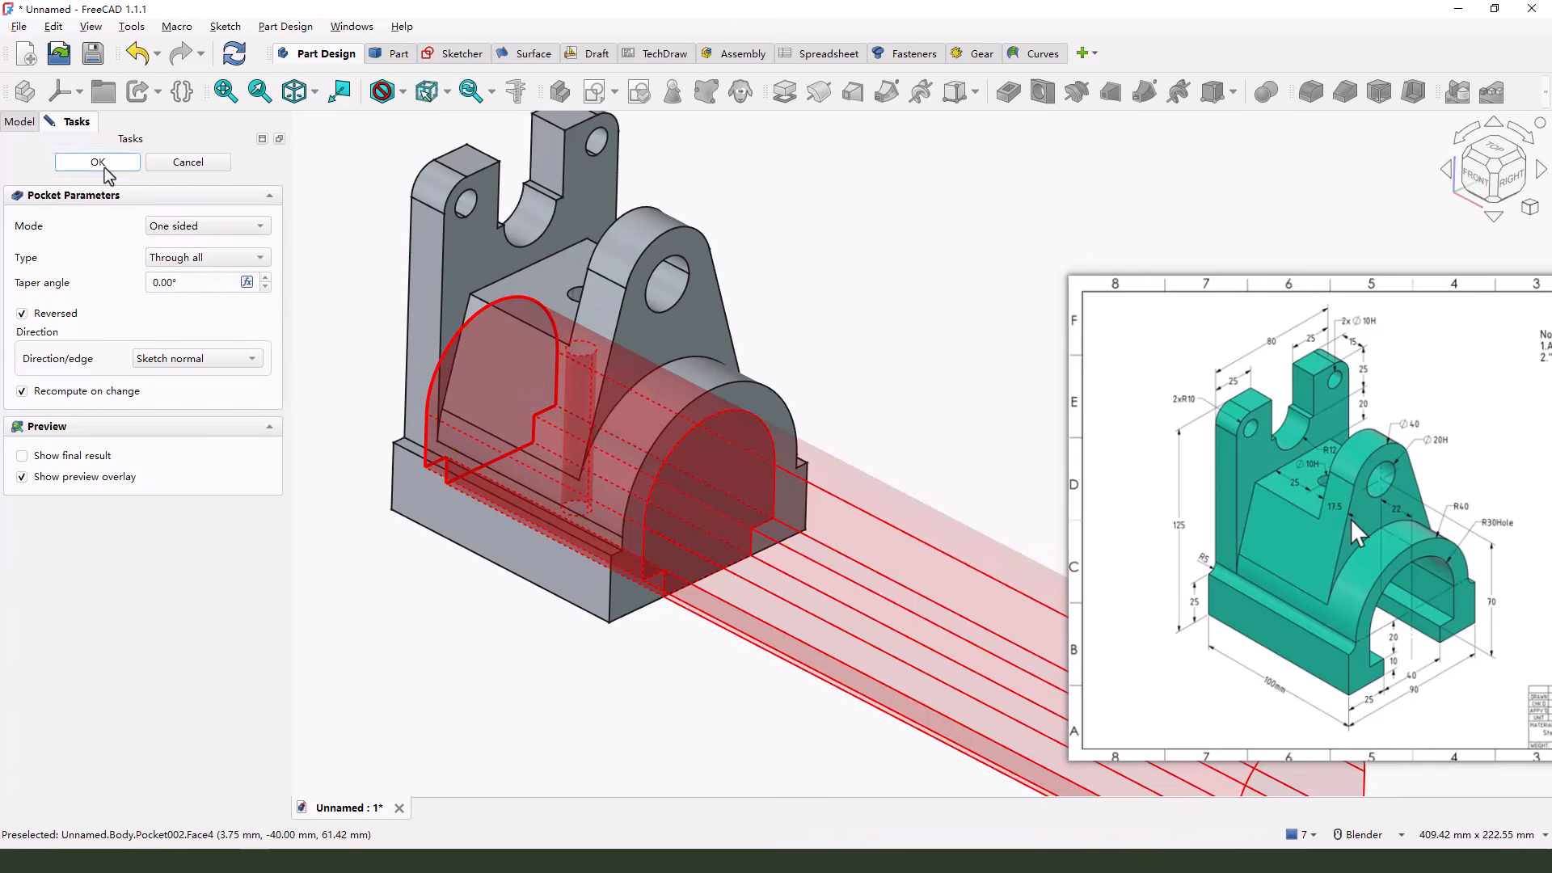
Start a fillet with a 5 mm radius on the two long edges where the arched body meets the base ledges
middle_drag(894, 522, 892, 479)
key(0)
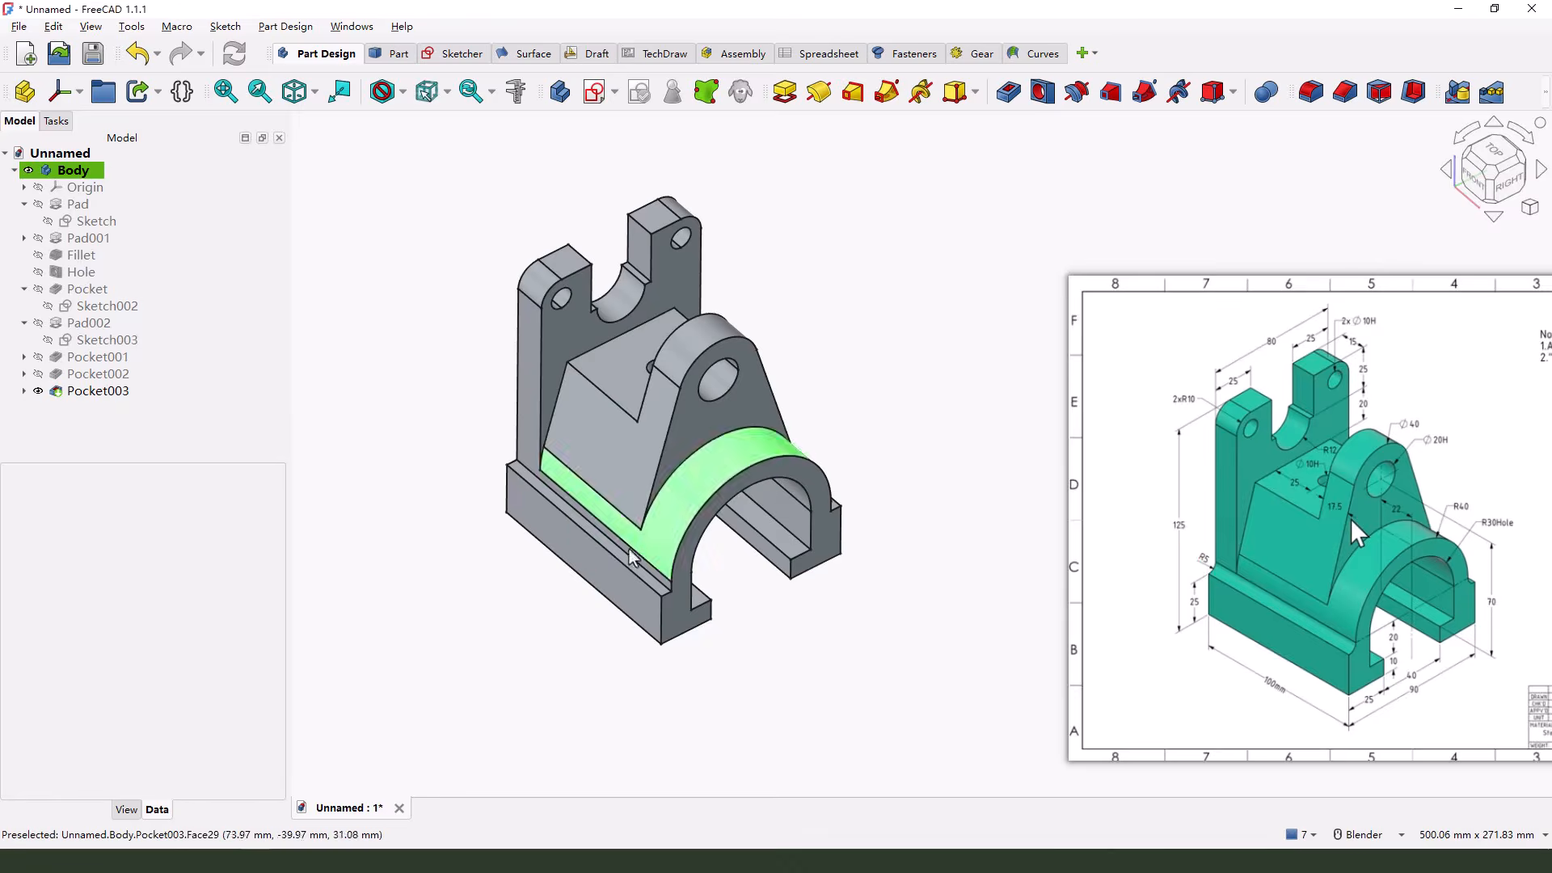
scroll(706, 613, up, 5)
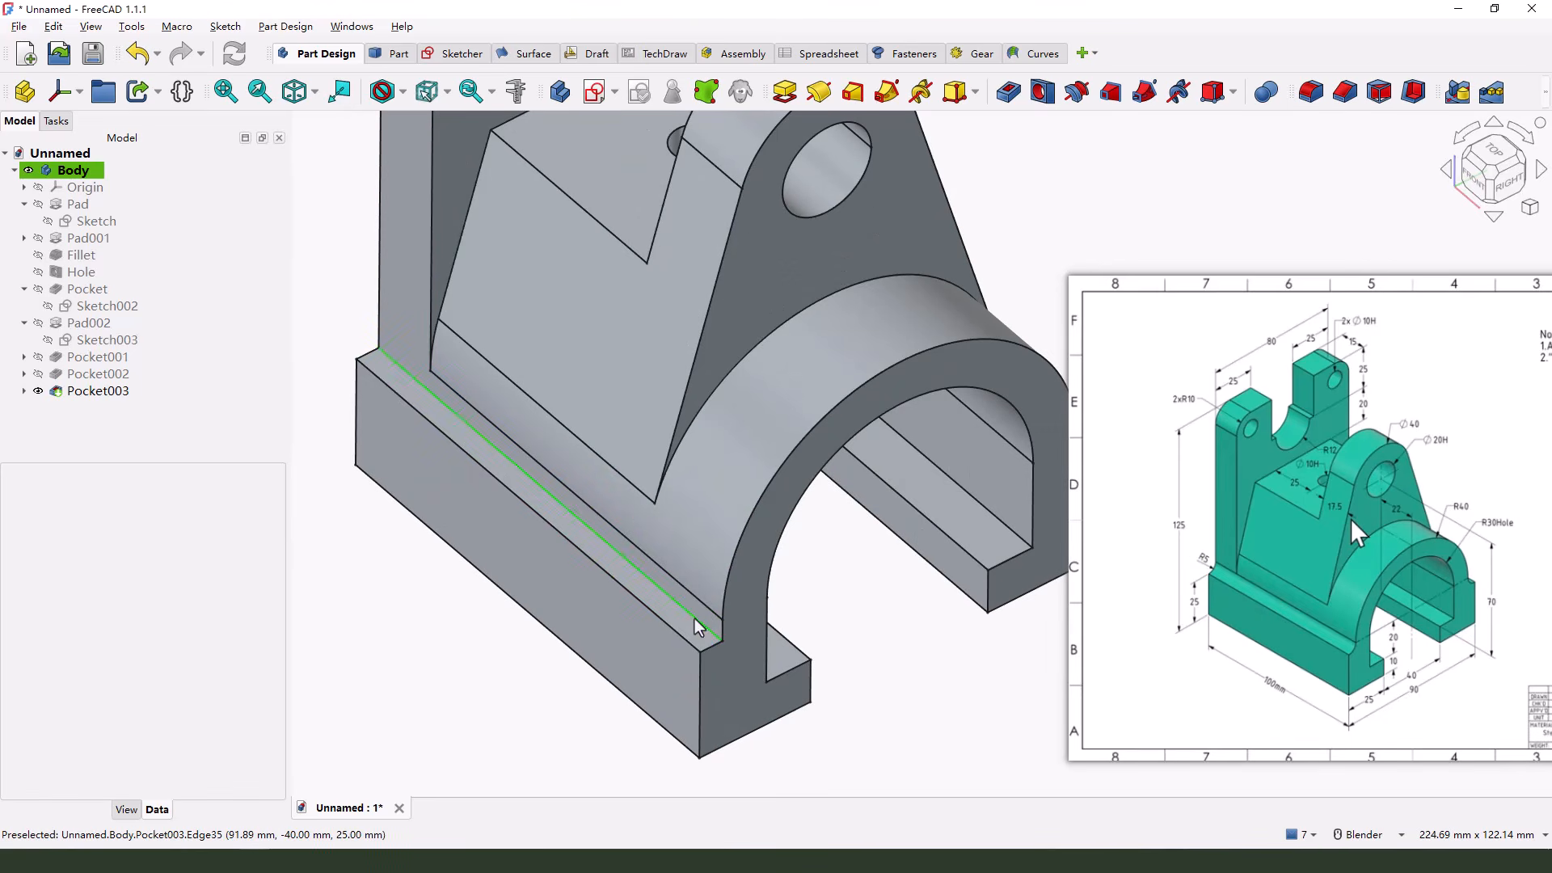
click(695, 619)
scroll(870, 564, down, 5)
middle_drag(870, 564, 865, 509)
scroll(598, 480, up, 10)
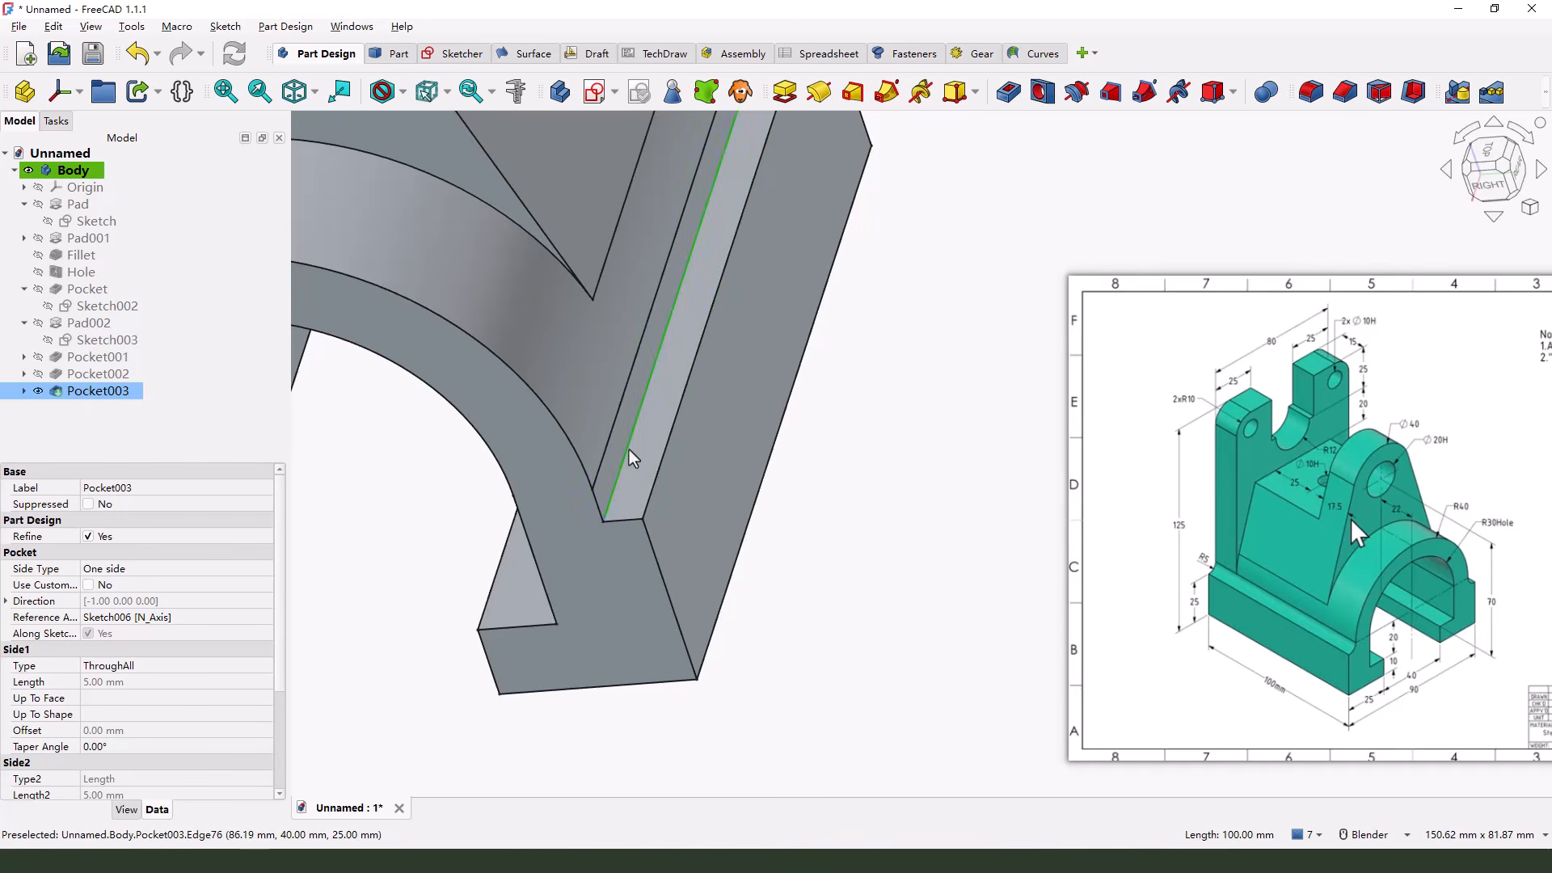
scroll(856, 543, down, 7)
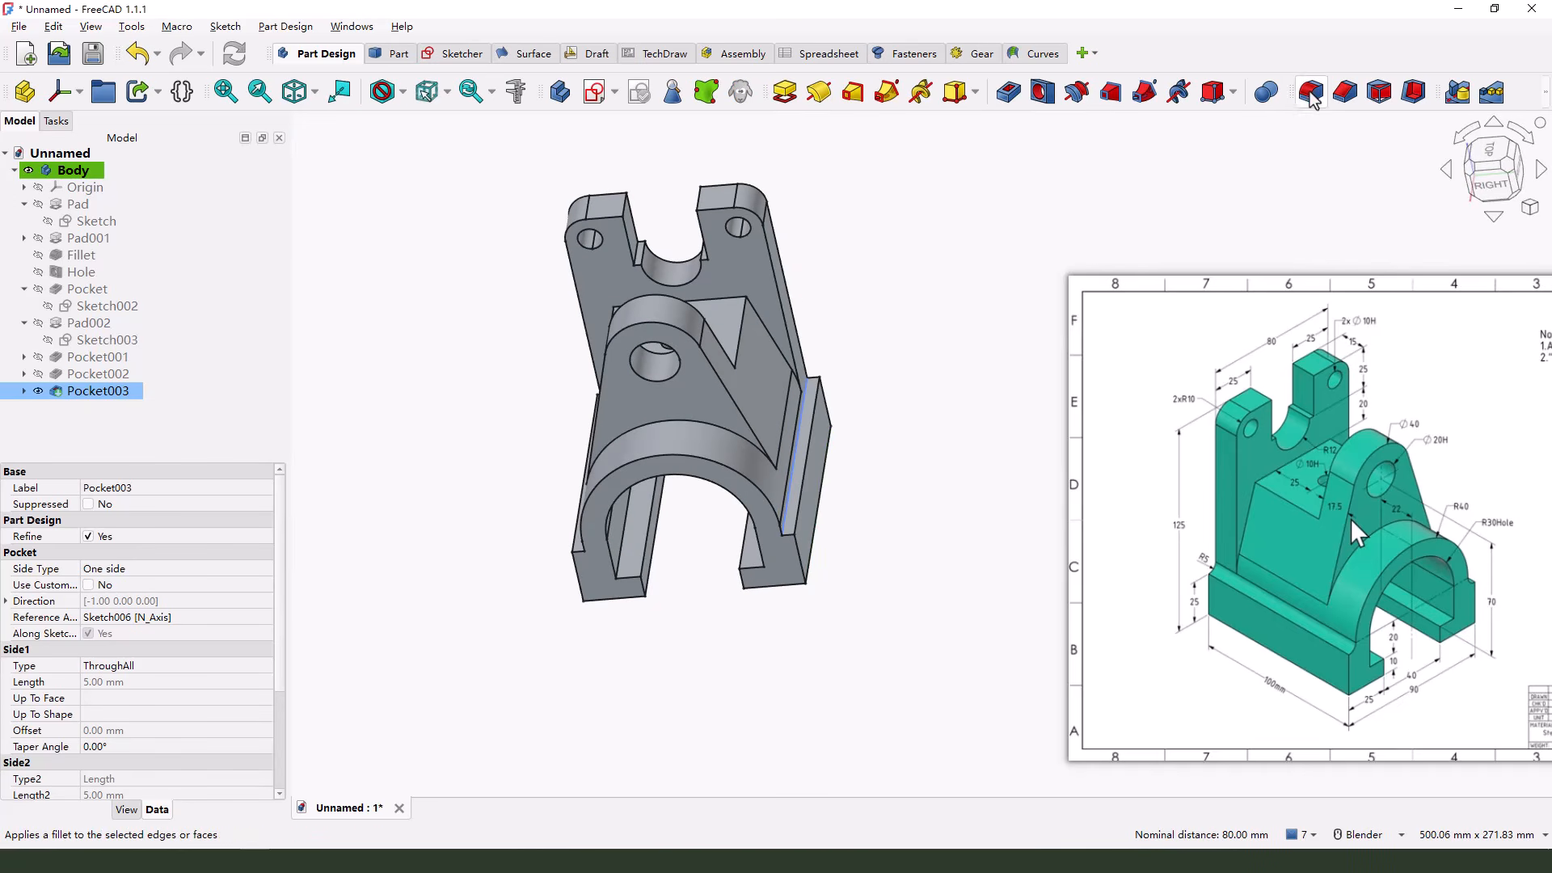
click(1310, 96)
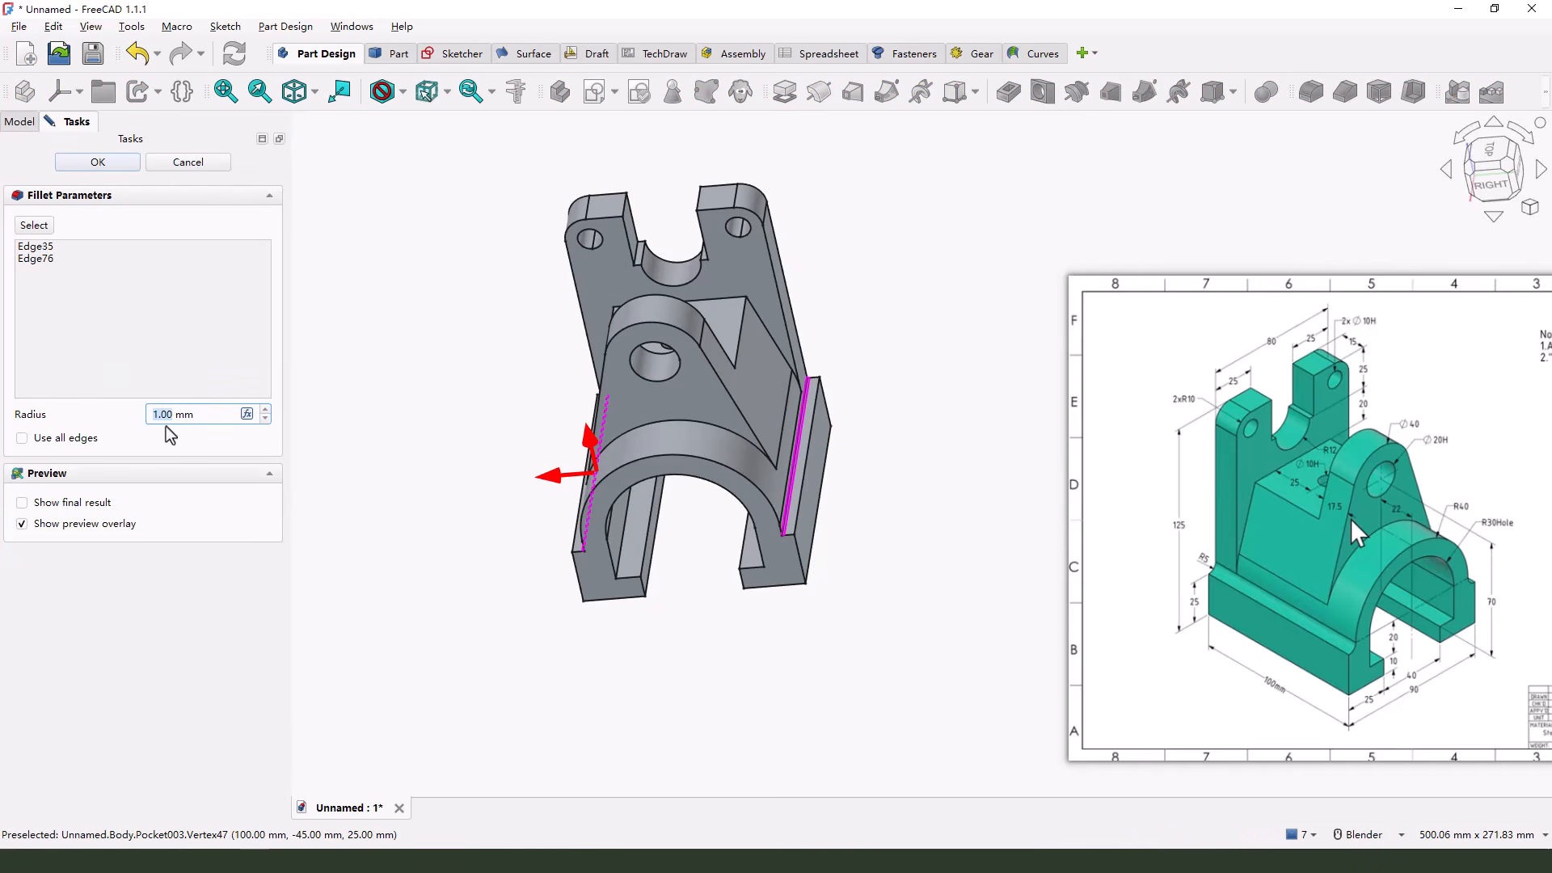
key(Return)
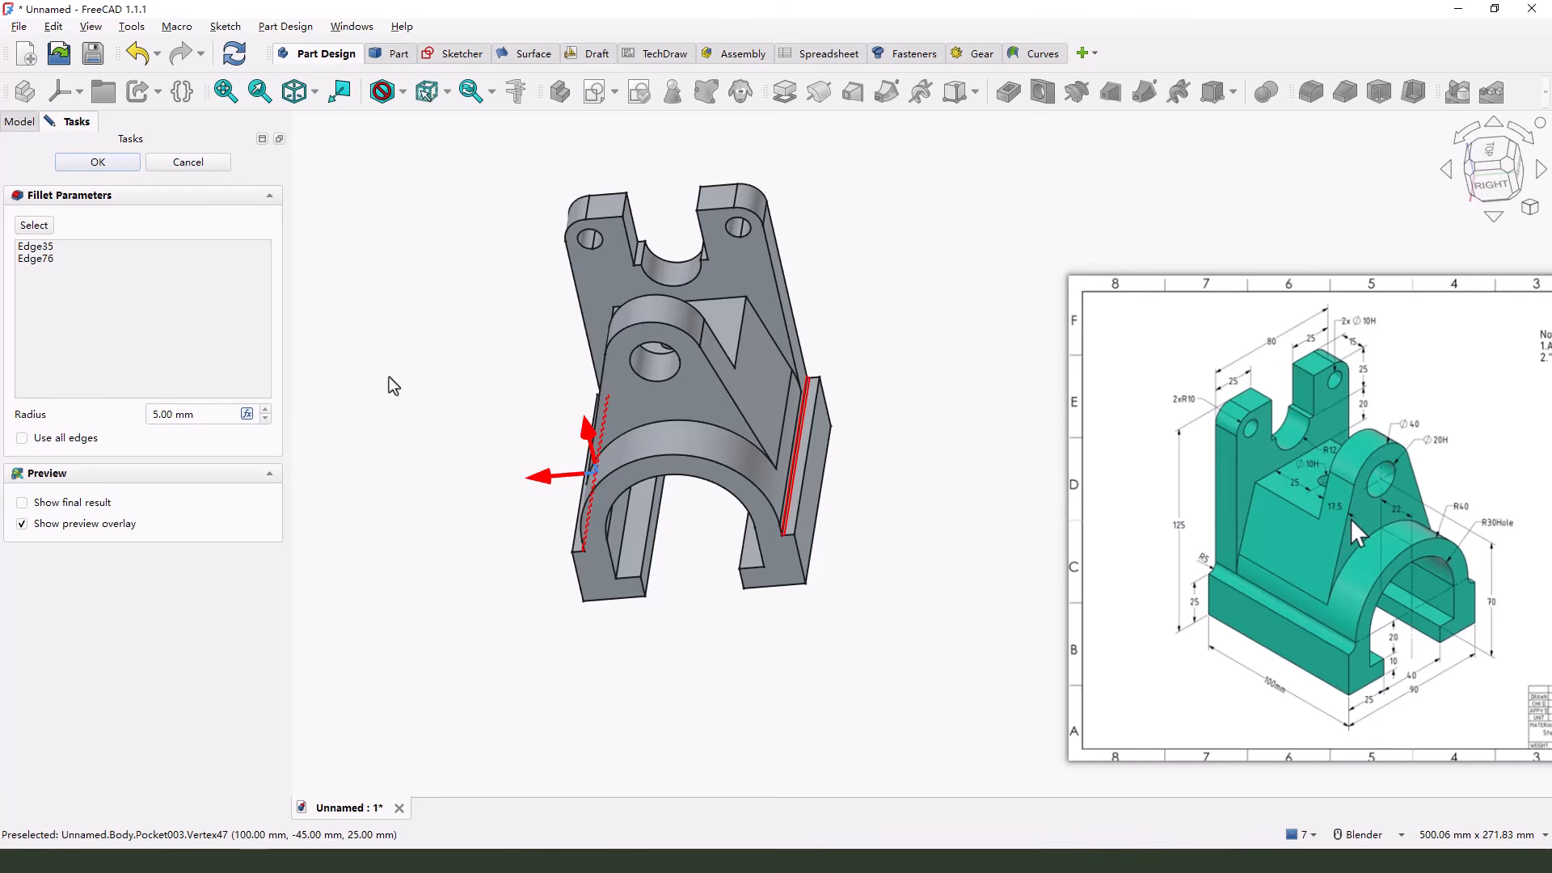
Set the radius of the fillet on the two ledge edges to 4.999 mm and apply it
middle_drag(616, 512, 697, 509)
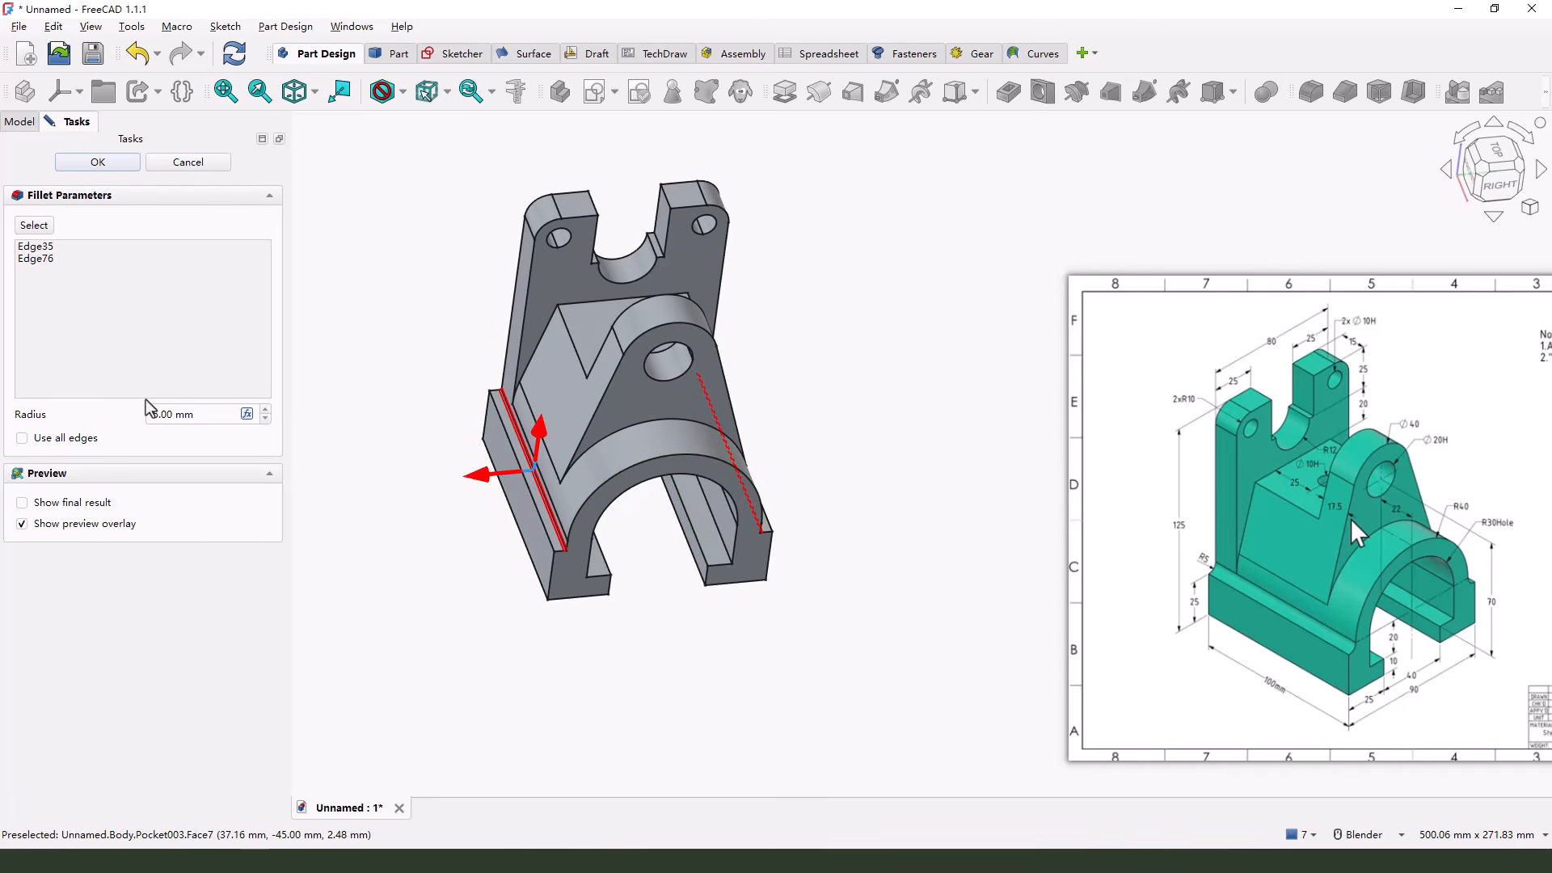
text(4.999)
click(118, 163)
scroll(642, 565, up, 3)
middle_drag(642, 565, 600, 539)
scroll(620, 510, down, 3)
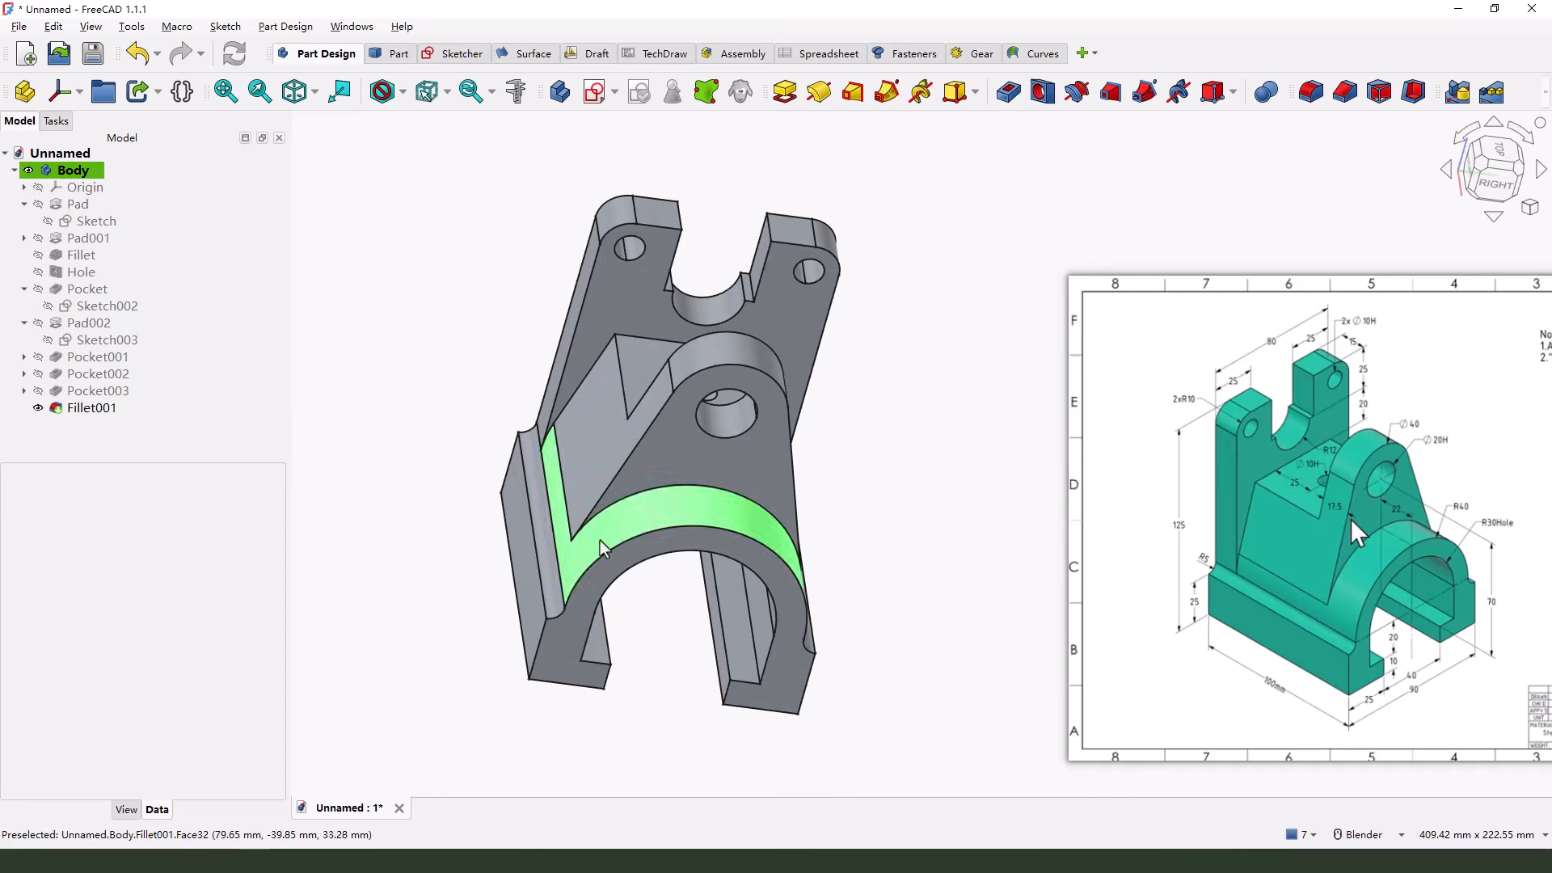
Set the whole body's custom appearance to the basic green #00aa7f and finish editing its display properties
click(67, 169)
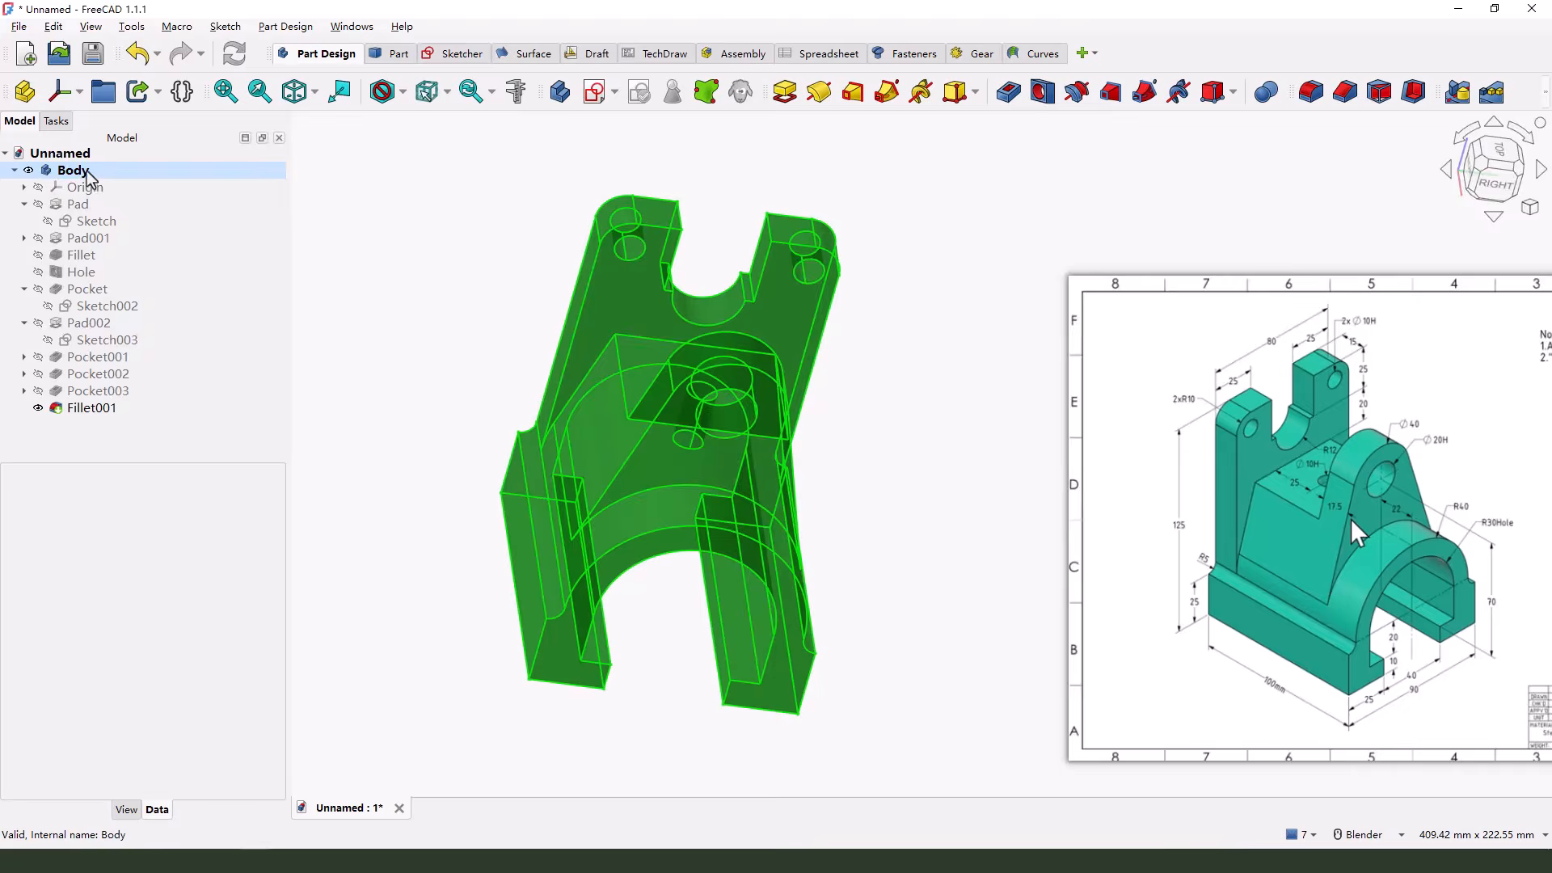
right_click(85, 172)
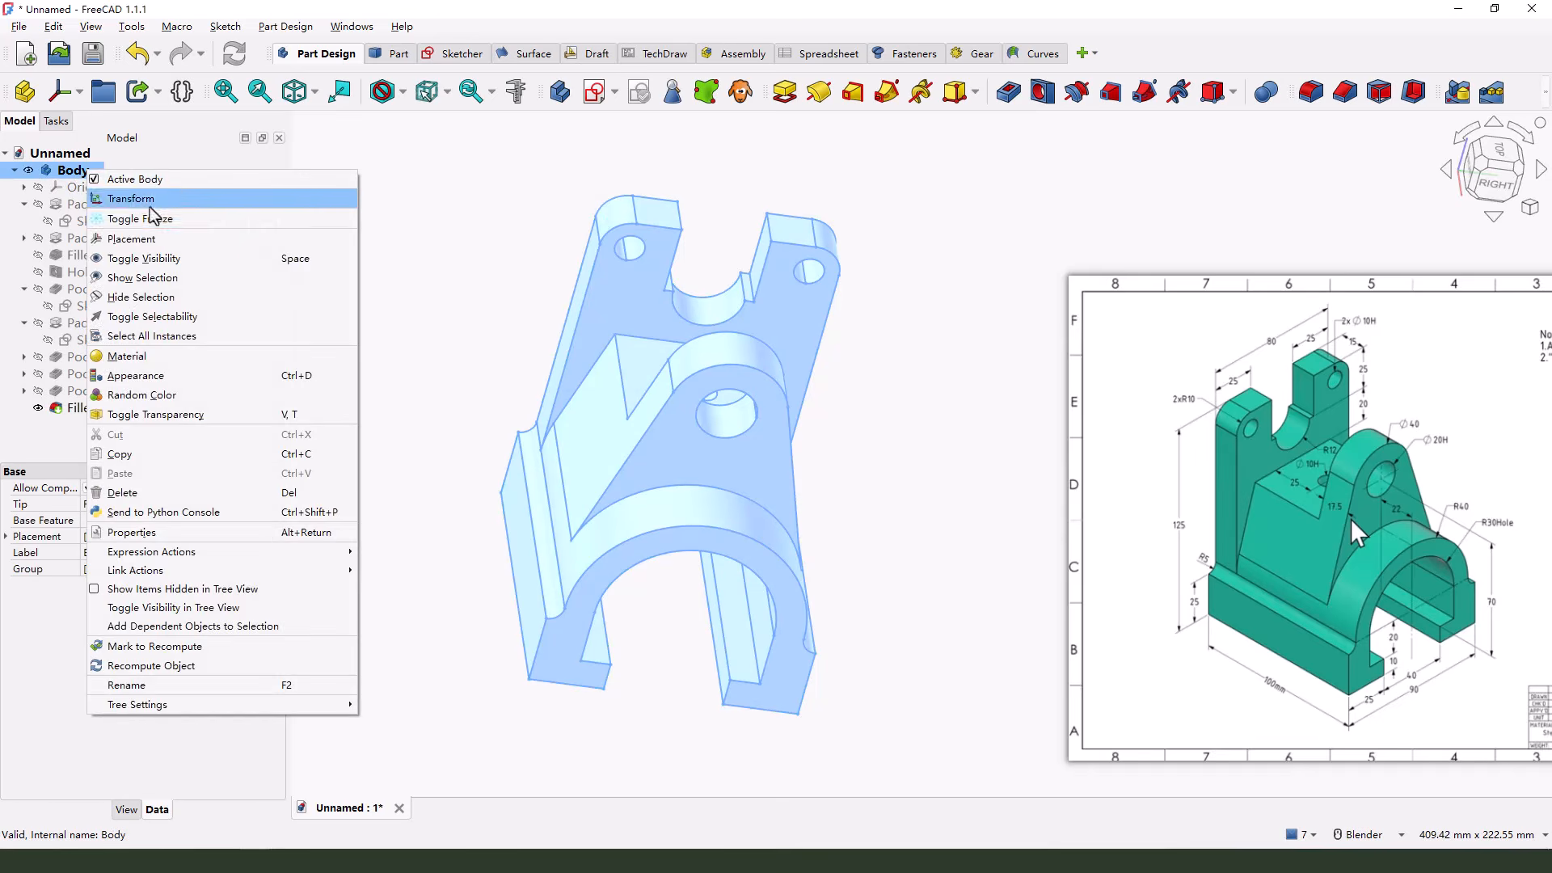
click(153, 376)
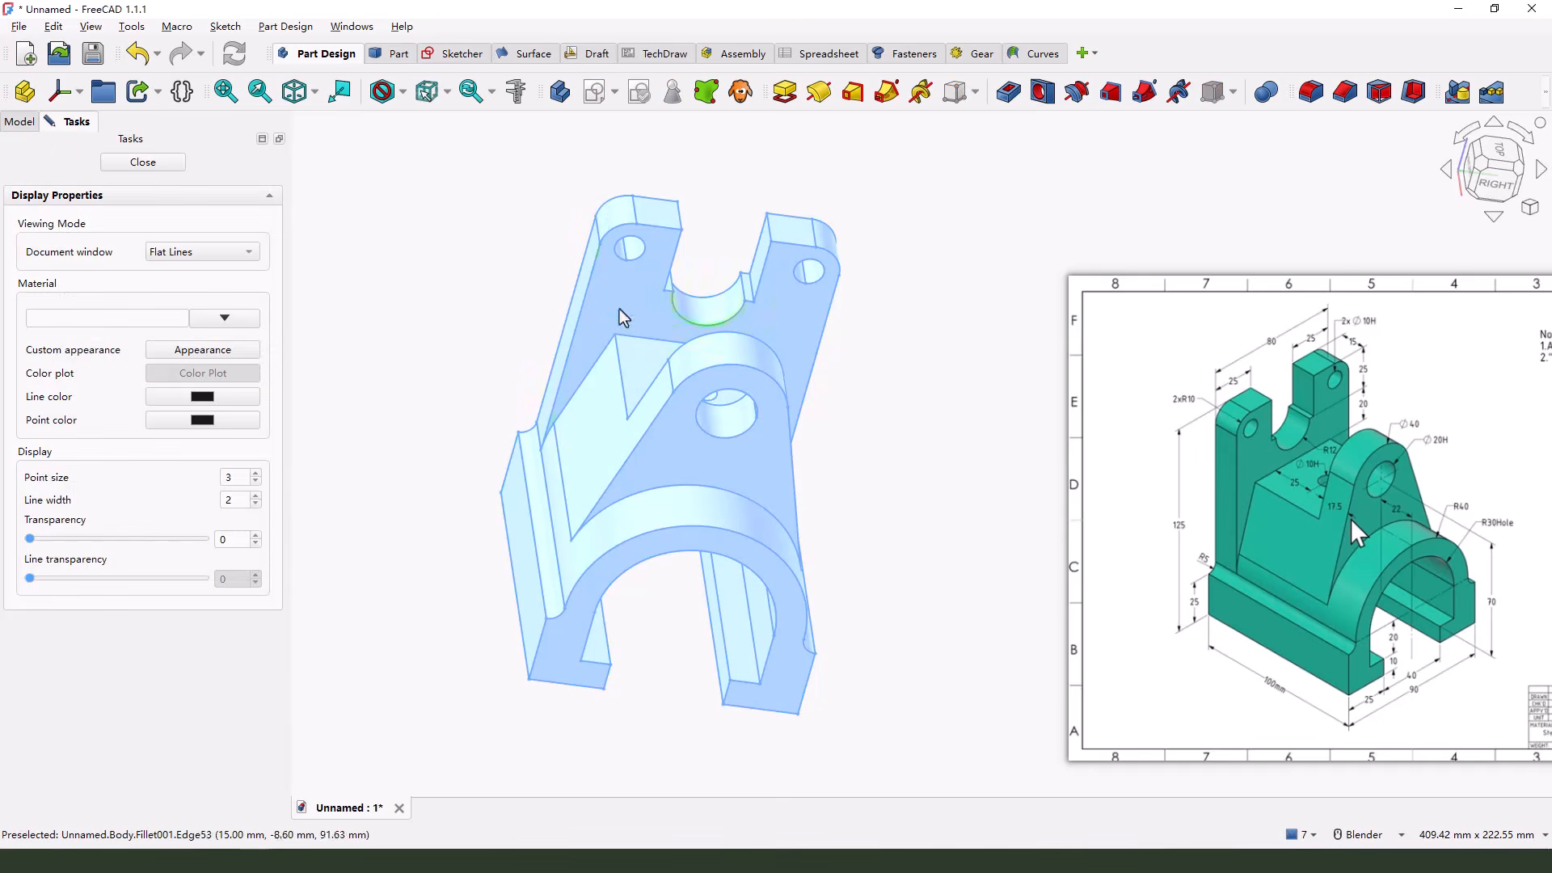
click(197, 354)
click(834, 377)
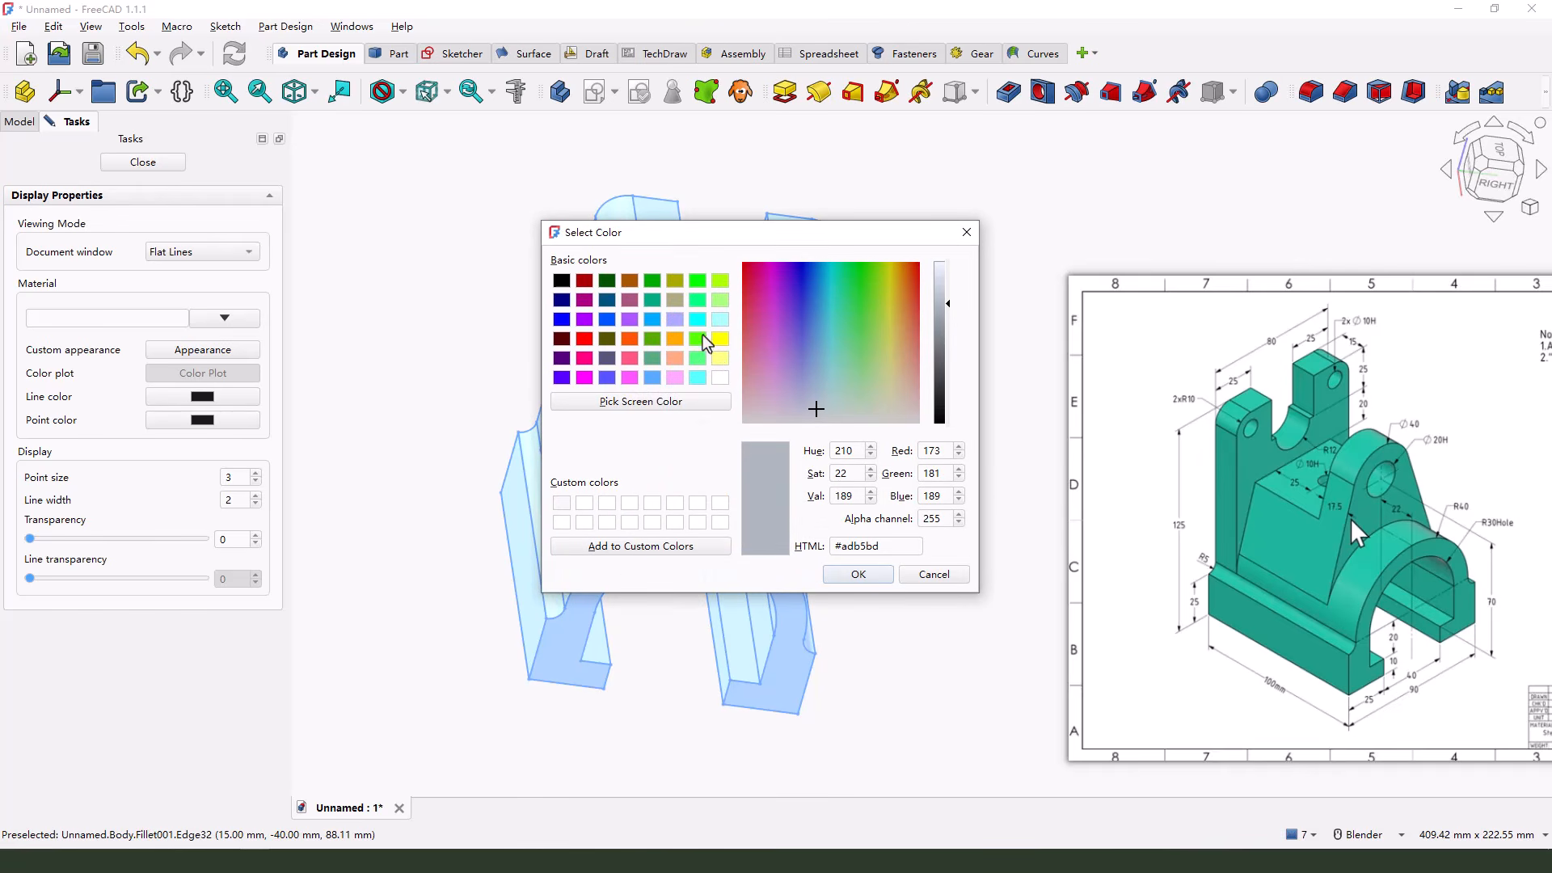
click(650, 300)
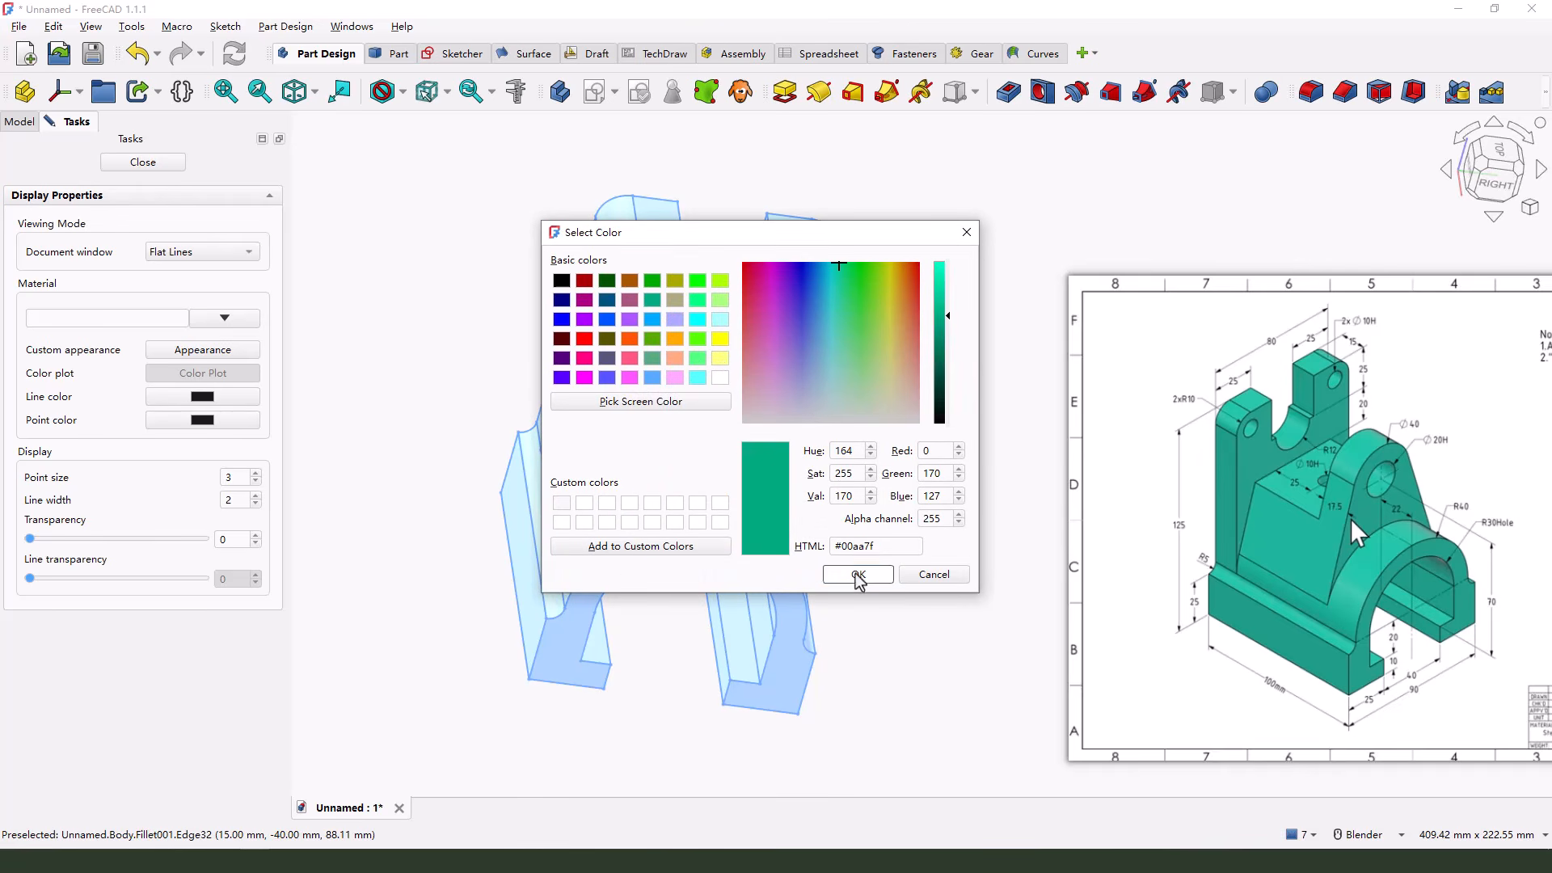
click(858, 573)
click(840, 527)
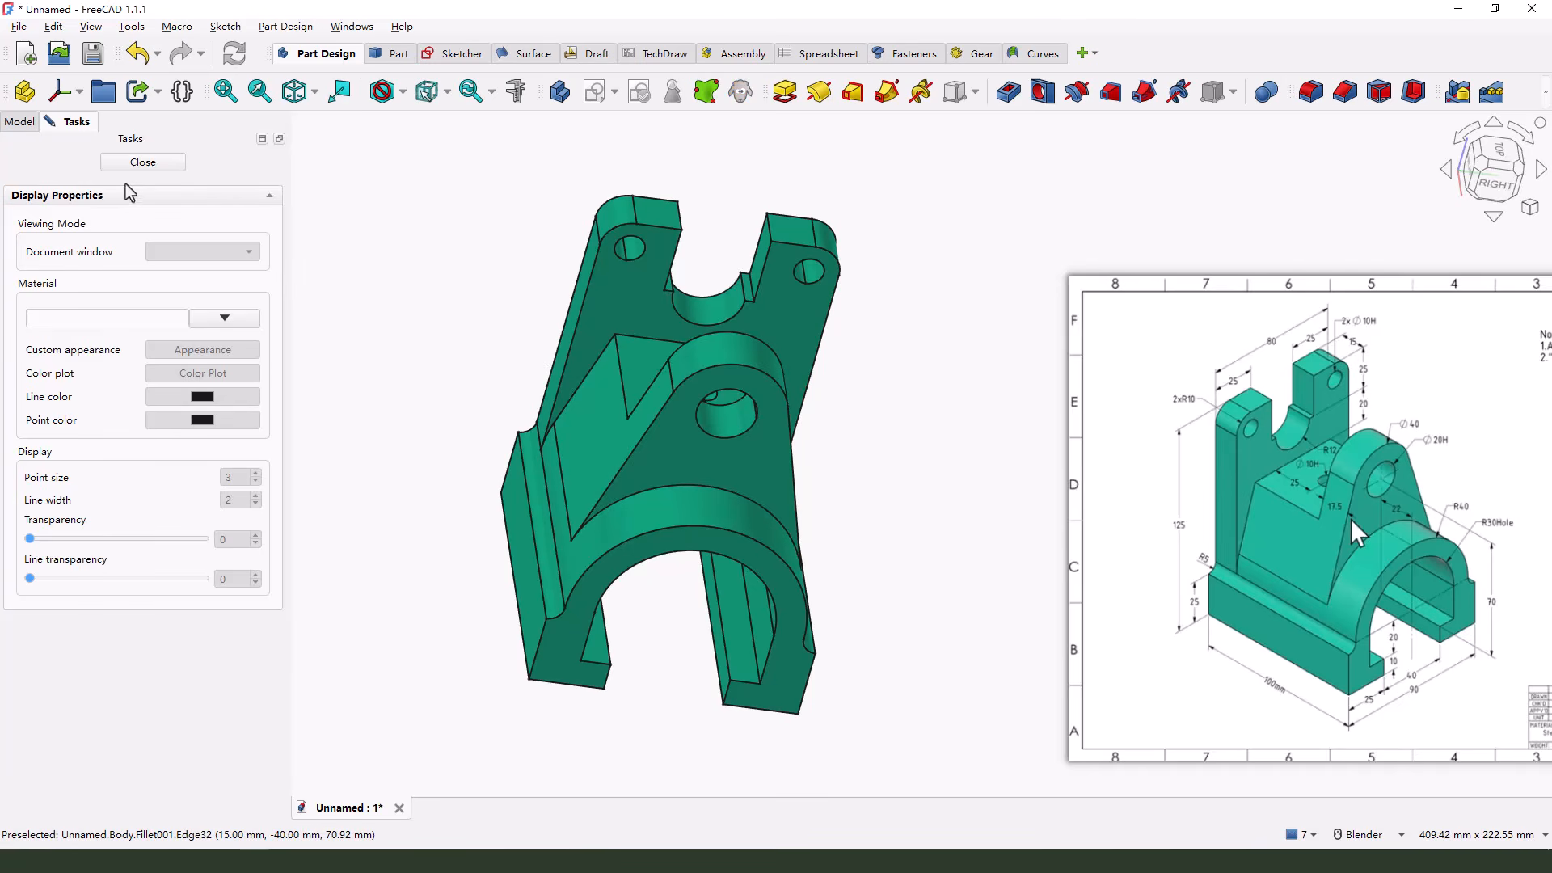
click(159, 164)
Examine the coloured bracket from the same angled view as the reference drawing, with the whole part in sight
middle_drag(530, 571, 876, 608)
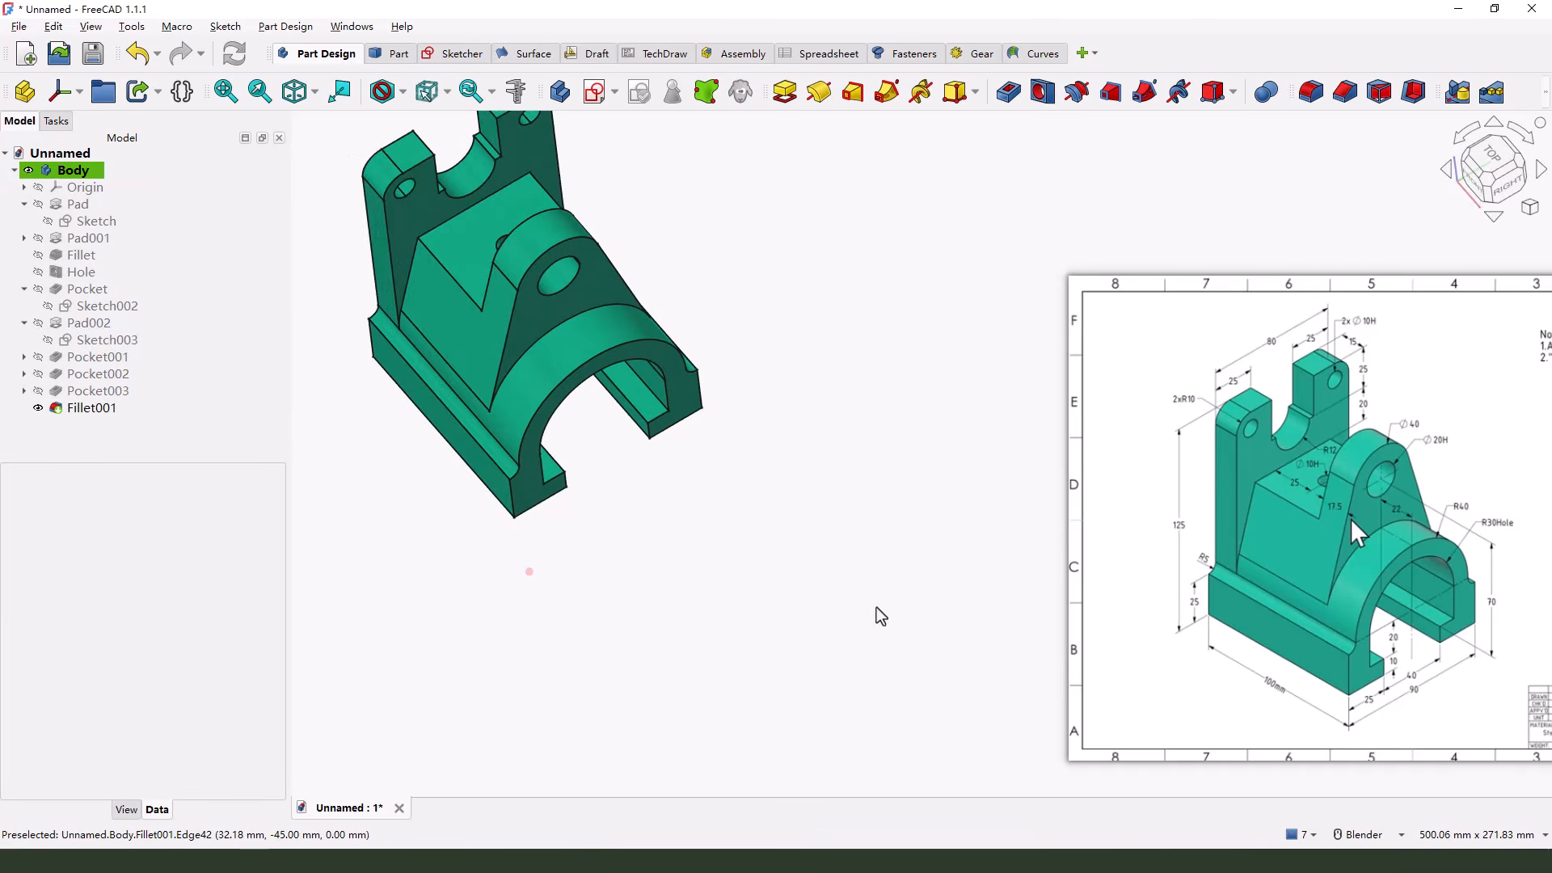
shift+middle_drag(382, 217, 758, 536)
scroll(685, 468, down, 3)
scroll(691, 466, up, 3)
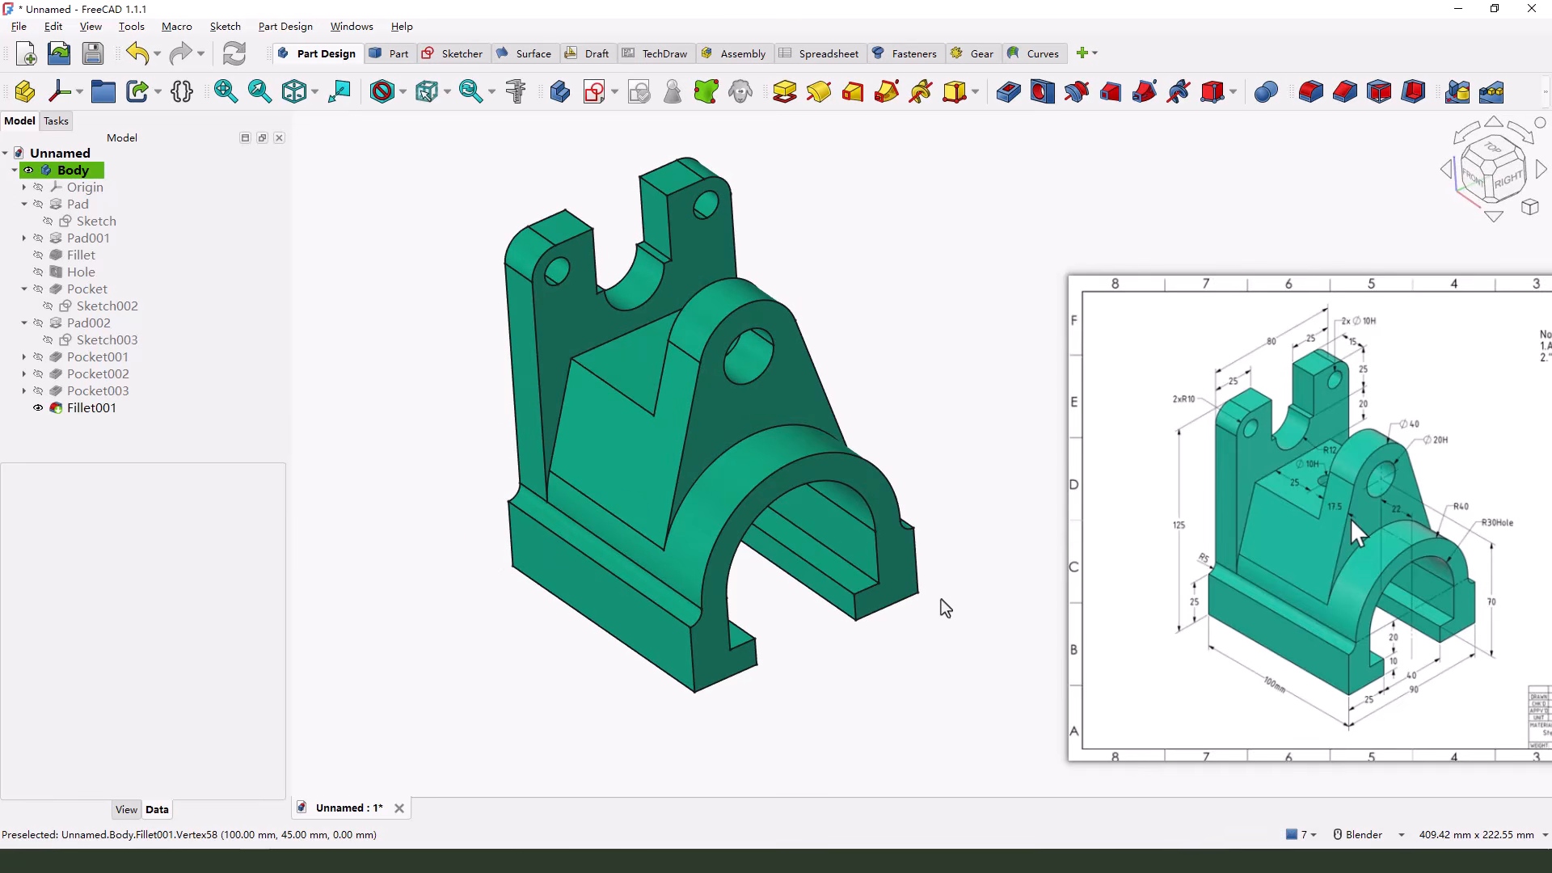